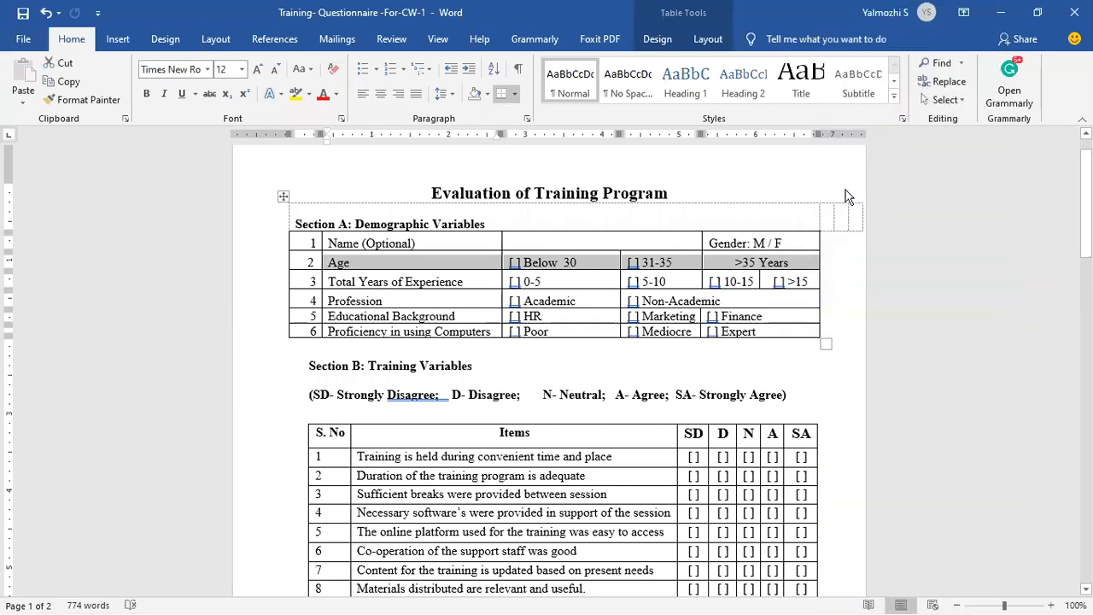
# Examine the Proficiency in using Computers row and its answer options in the demographic table
pyautogui.click(401, 331)
pyautogui.moveTo(425, 327); pyautogui.dragTo(705, 336)
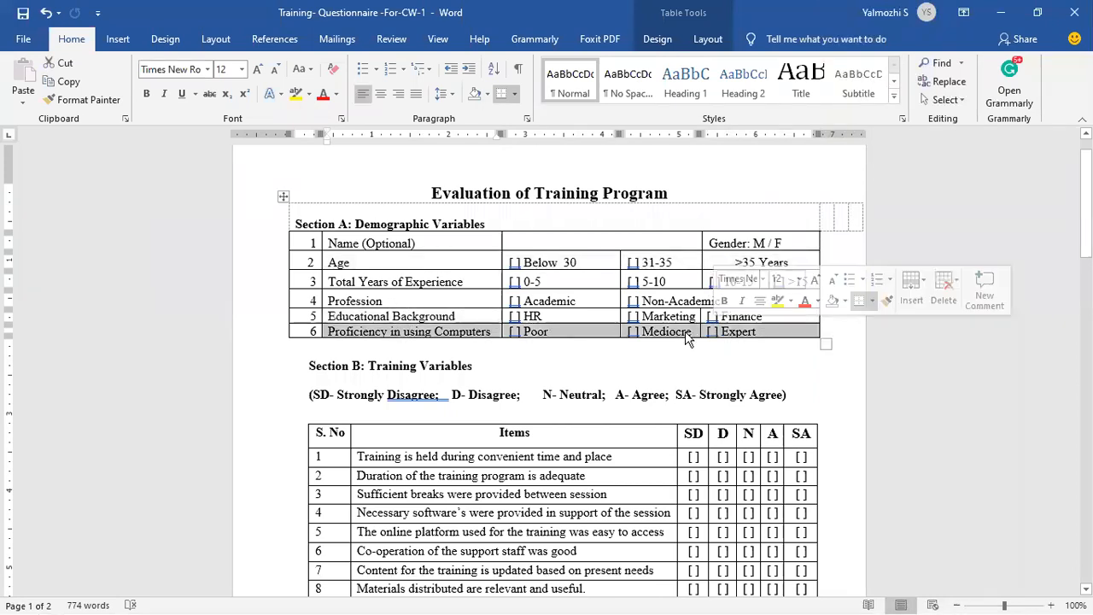
pyautogui.click(477, 331)
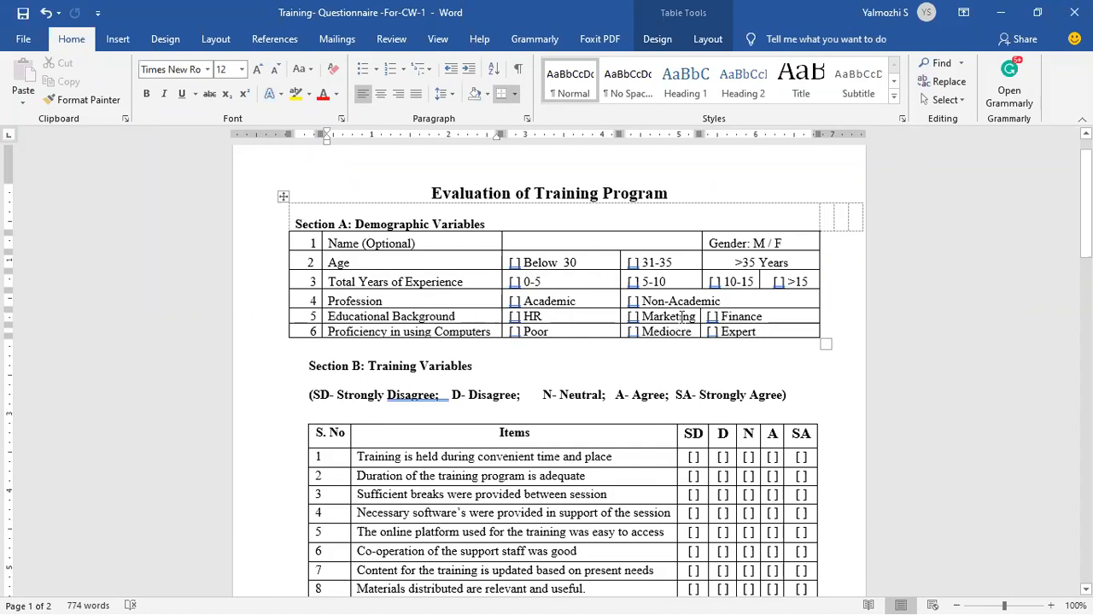
# Examine the first training item in Section B and the rating scale headings from SD to SA
pyautogui.scroll(-4, 503, 317)
pyautogui.scroll(4, 503, 318)
pyautogui.scroll(-1, 512, 299)
pyautogui.scroll(1, 538, 254)
pyautogui.scroll(-3, 397, 251)
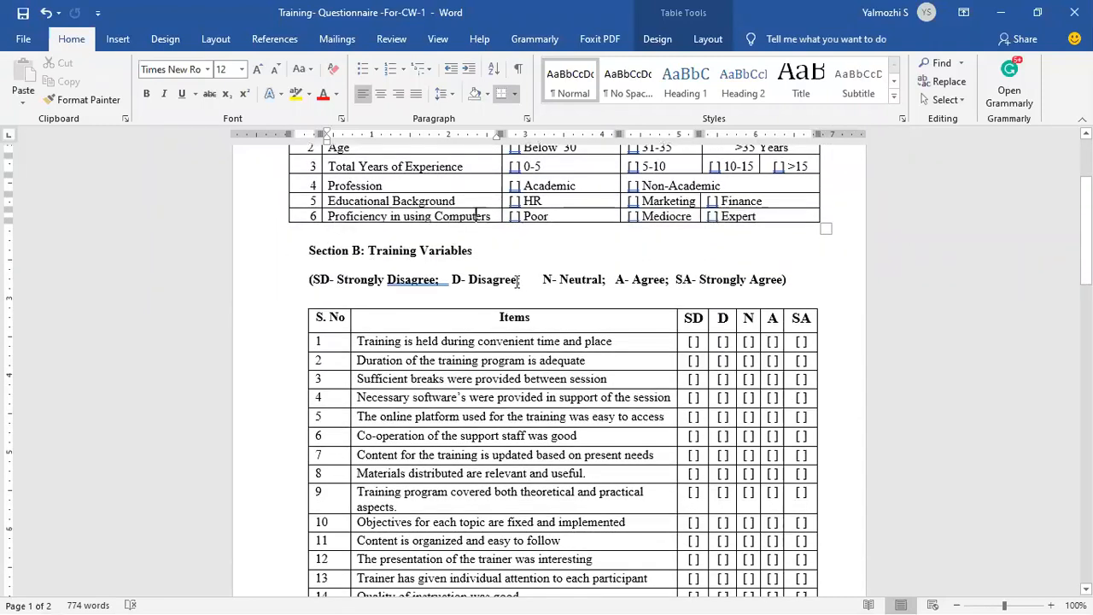
pyautogui.scroll(-2, 517, 282)
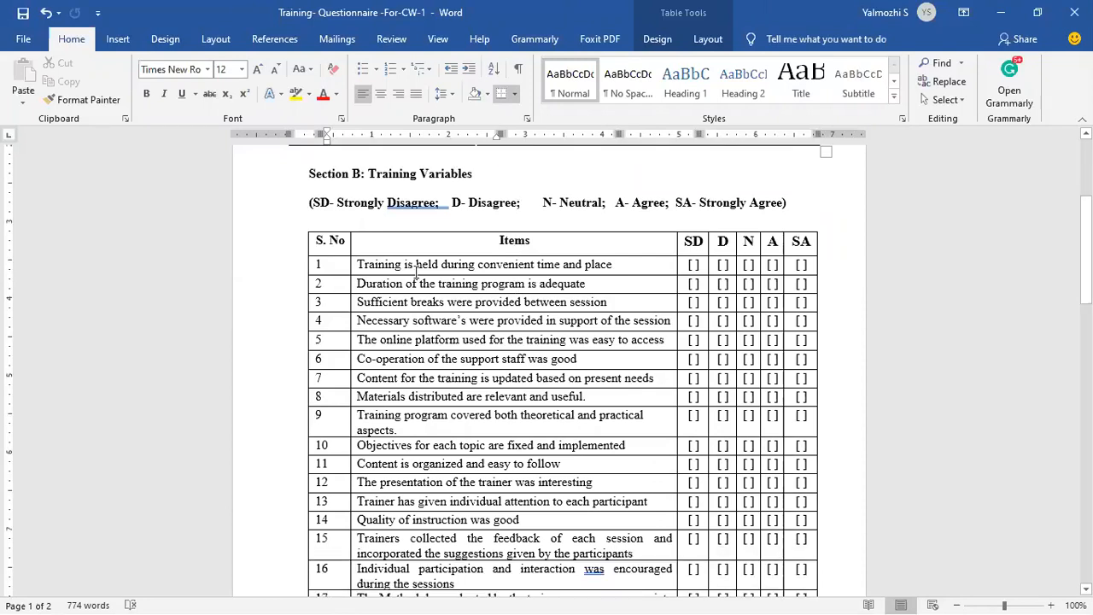
pyautogui.moveTo(364, 265); pyautogui.dragTo(611, 265)
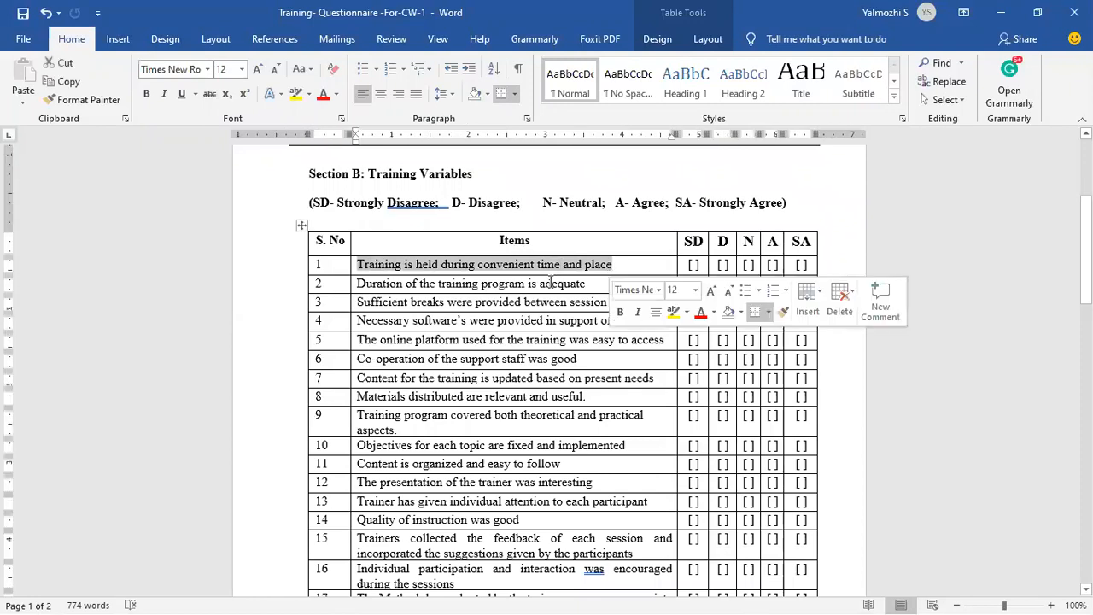
pyautogui.click(691, 245)
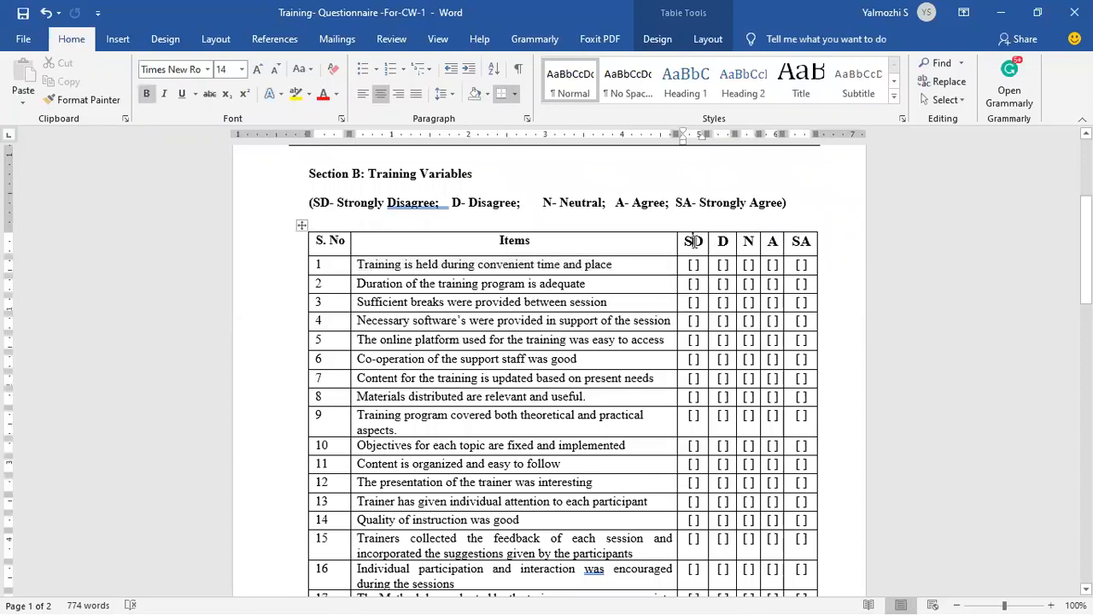
pyautogui.moveTo(693, 241); pyautogui.dragTo(797, 244)
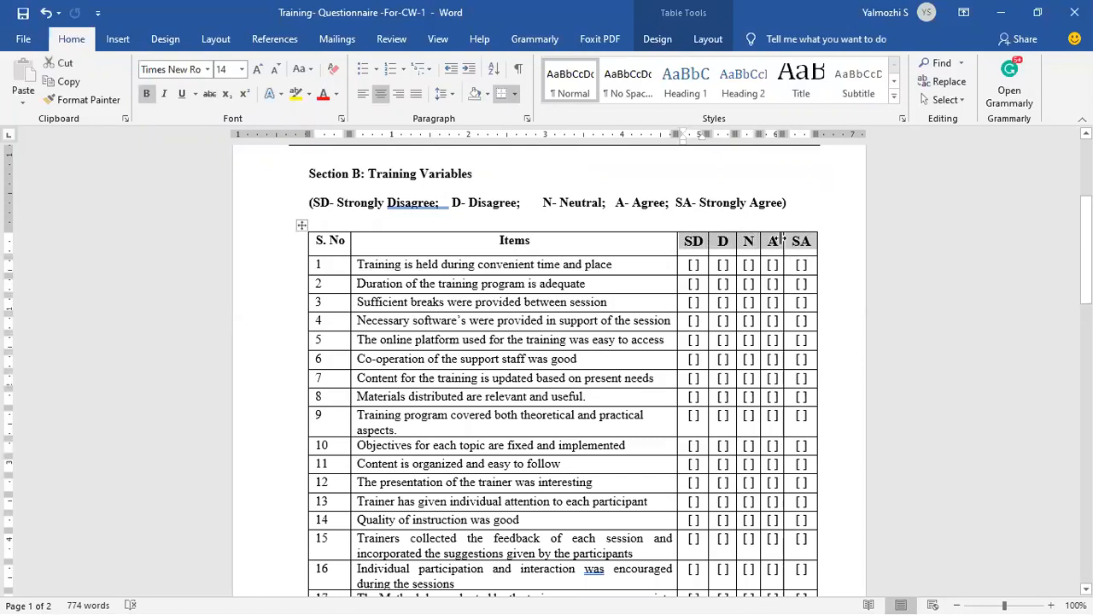
pyautogui.click(632, 264)
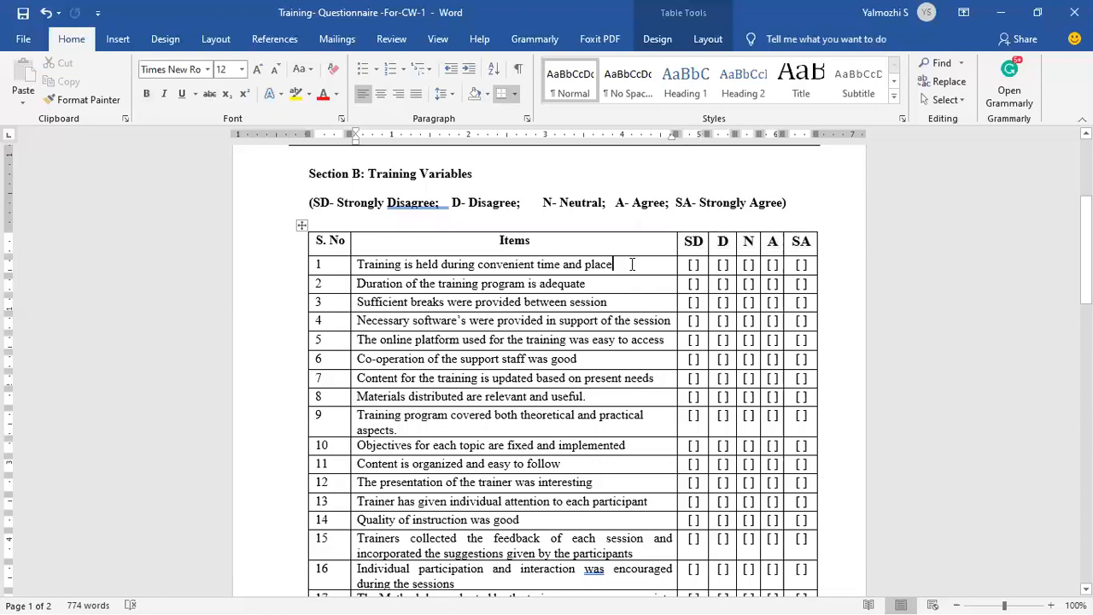
# Examine the Age row's answer categories in Section A: Below 30, 31-35 and >35 Years
pyautogui.scroll(5, 742, 291)
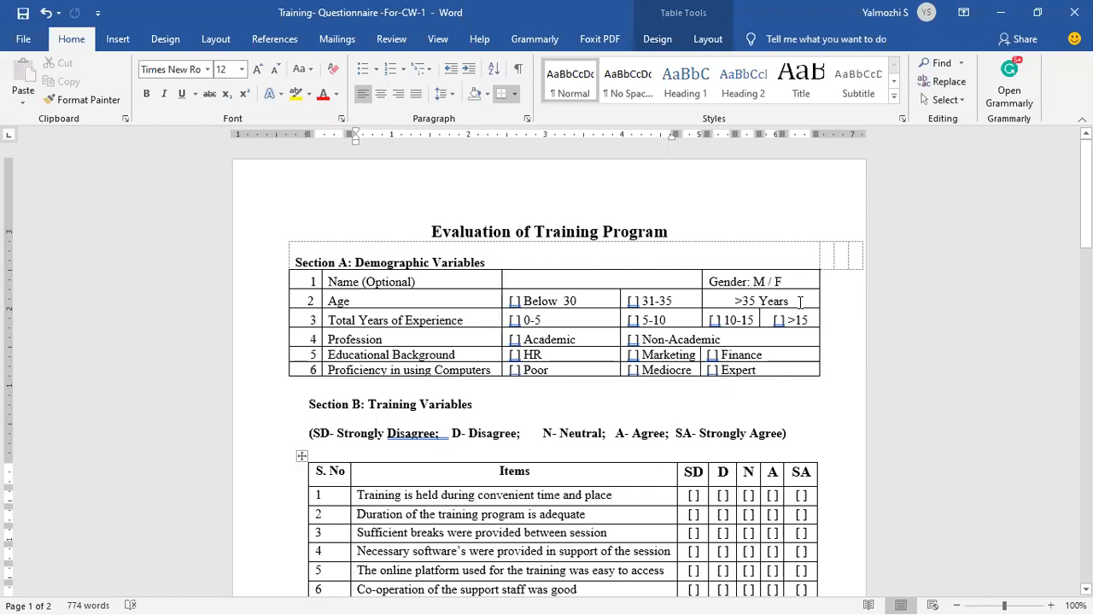
pyautogui.moveTo(573, 303); pyautogui.dragTo(782, 303)
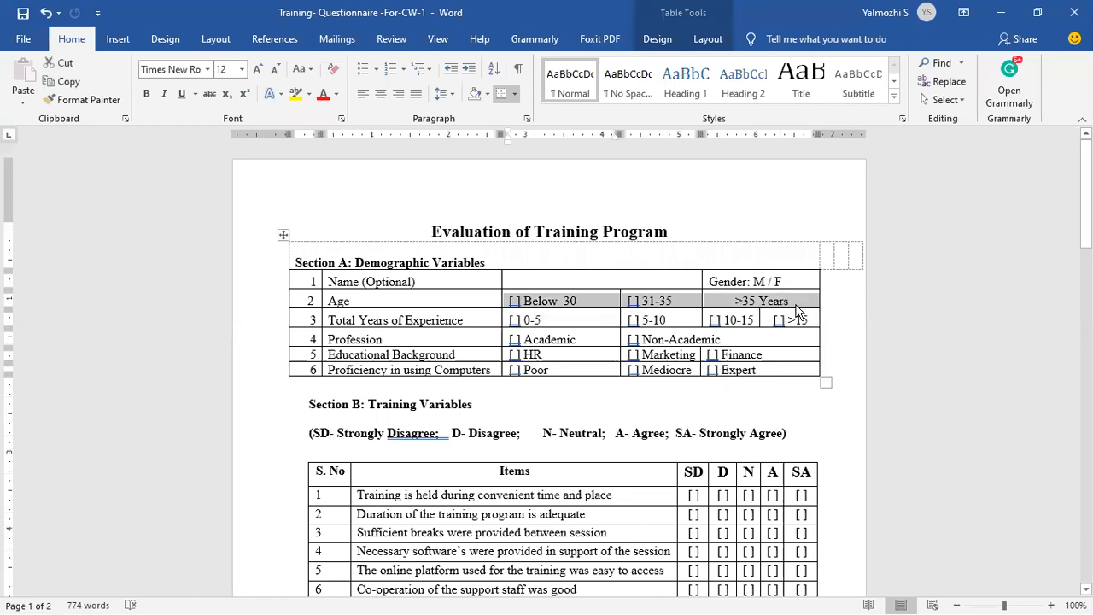
pyautogui.click(595, 301)
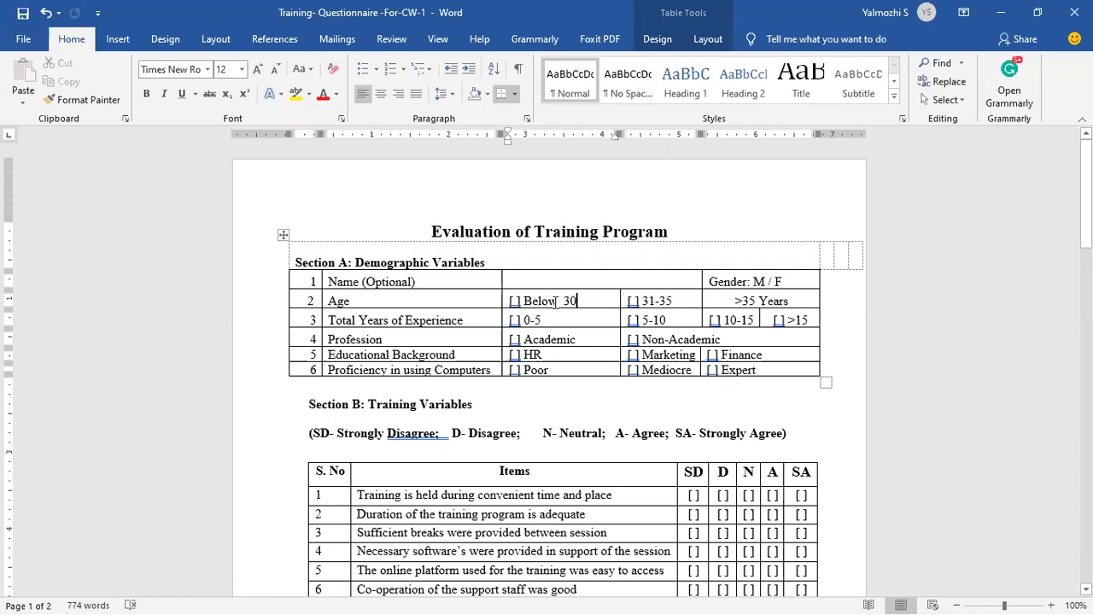
pyautogui.moveTo(576, 302); pyautogui.dragTo(526, 302)
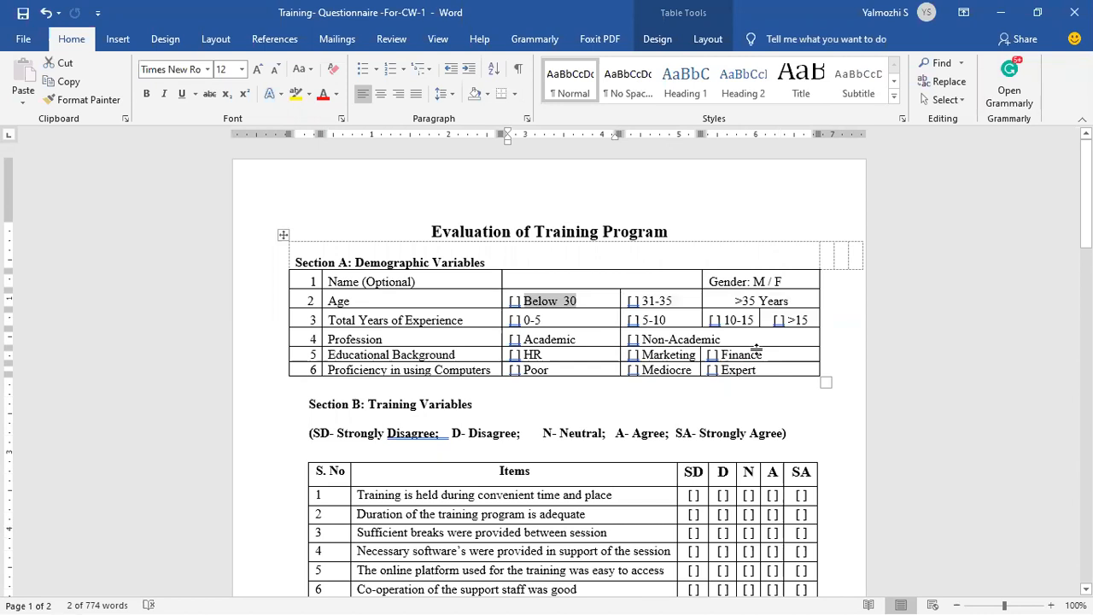
pyautogui.hotkey('alt', 'Tab')
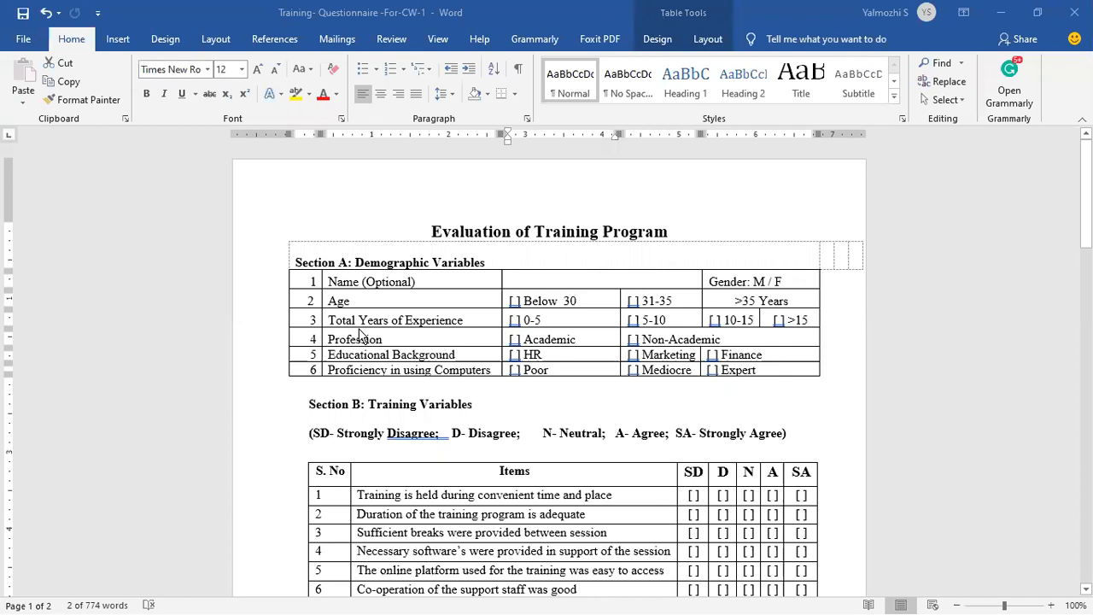
pyautogui.click(525, 302)
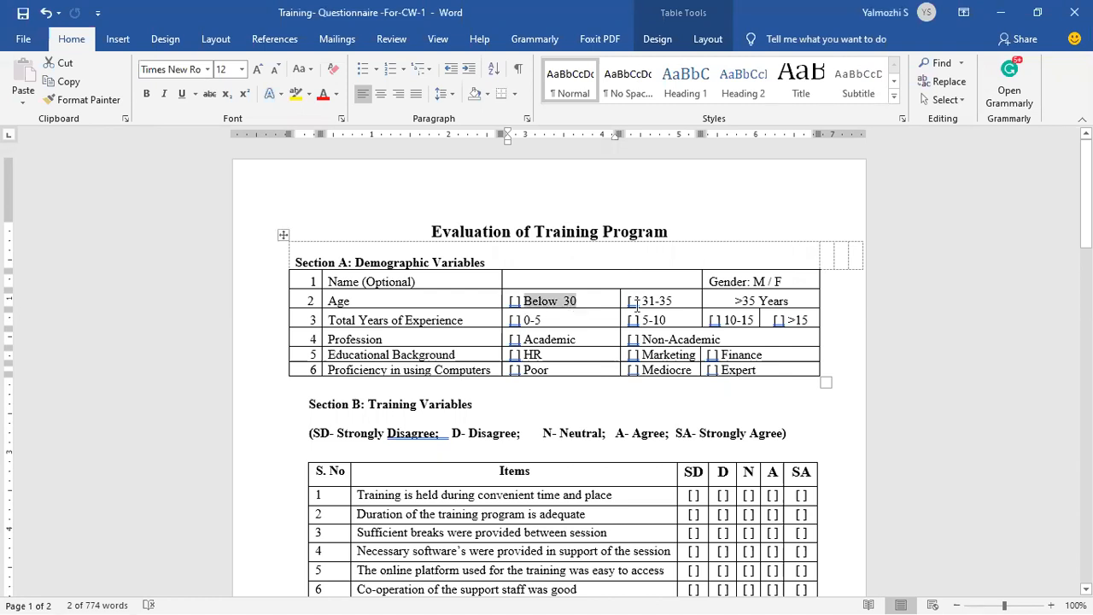
pyautogui.moveTo(643, 300); pyautogui.dragTo(791, 303)
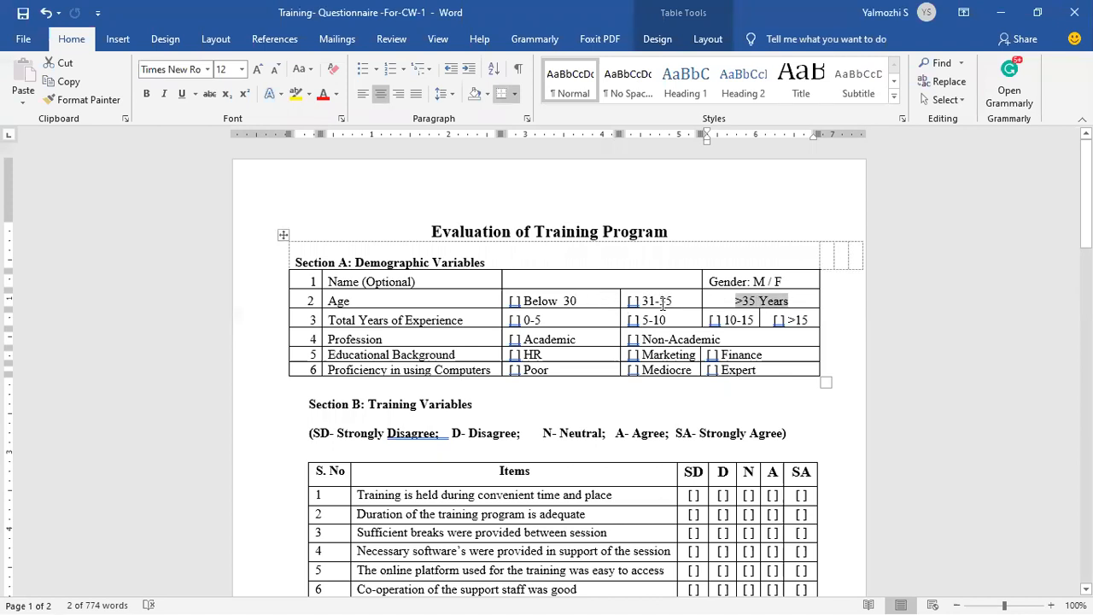
pyautogui.click(759, 301)
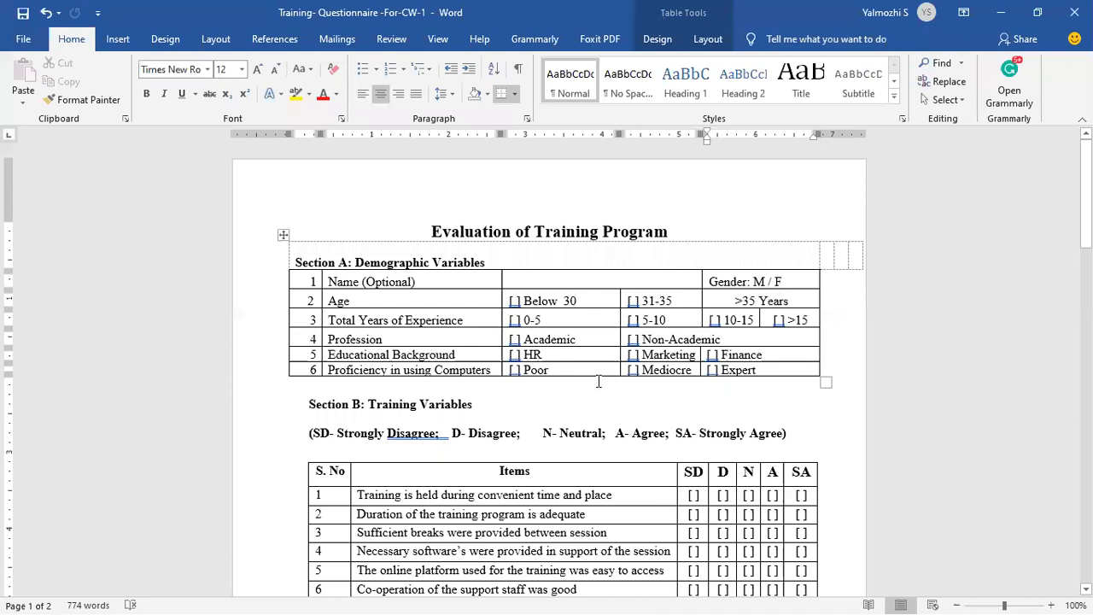
pyautogui.moveTo(577, 301); pyautogui.dragTo(523, 300)
pyautogui.click(551, 301)
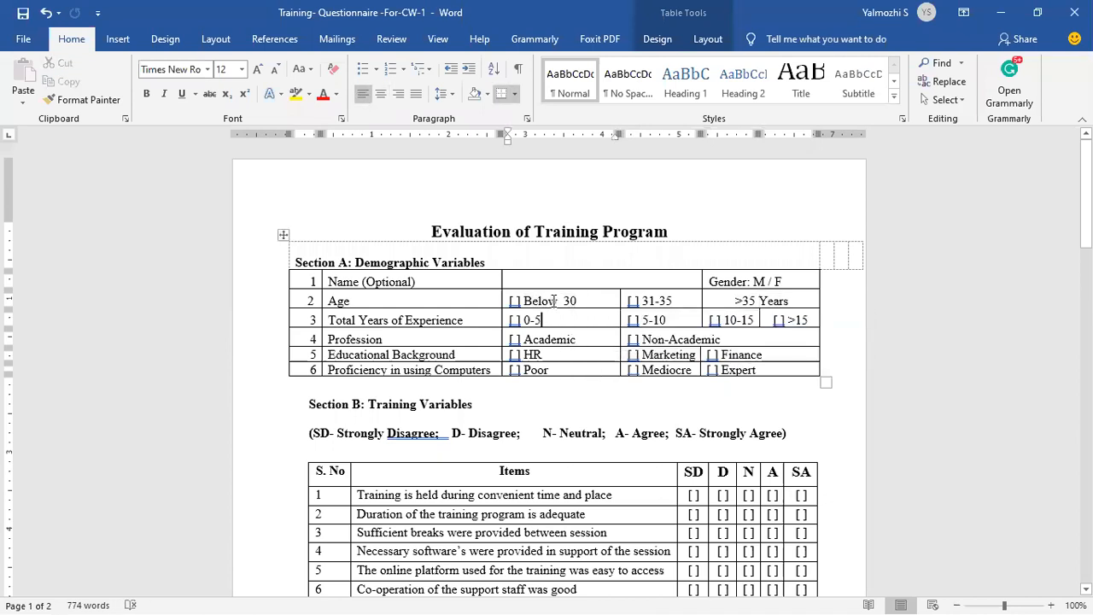
pyautogui.moveTo(670, 300); pyautogui.dragTo(483, 299)
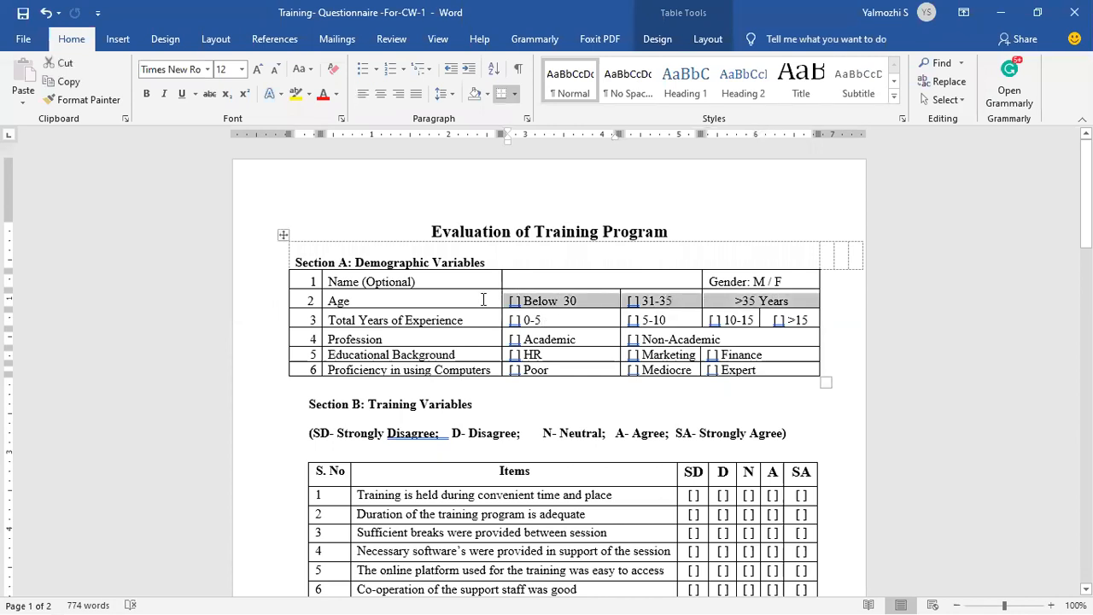
pyautogui.click(483, 299)
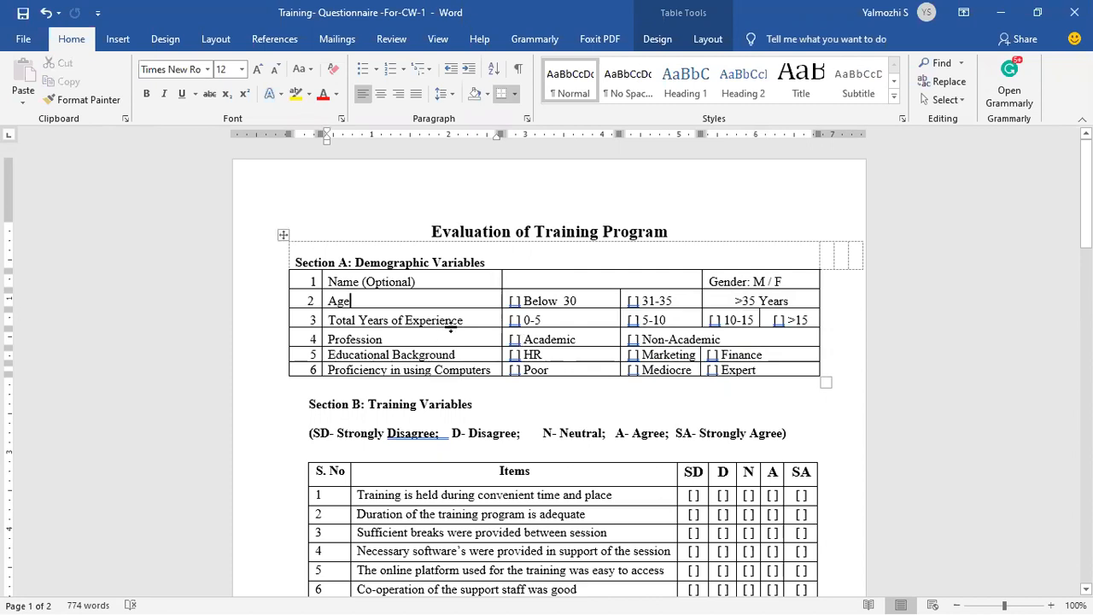
pyautogui.click(528, 320)
pyautogui.click(543, 301)
pyautogui.keyDown('shift'); pyautogui.click(741, 304); pyautogui.keyUp('shift')
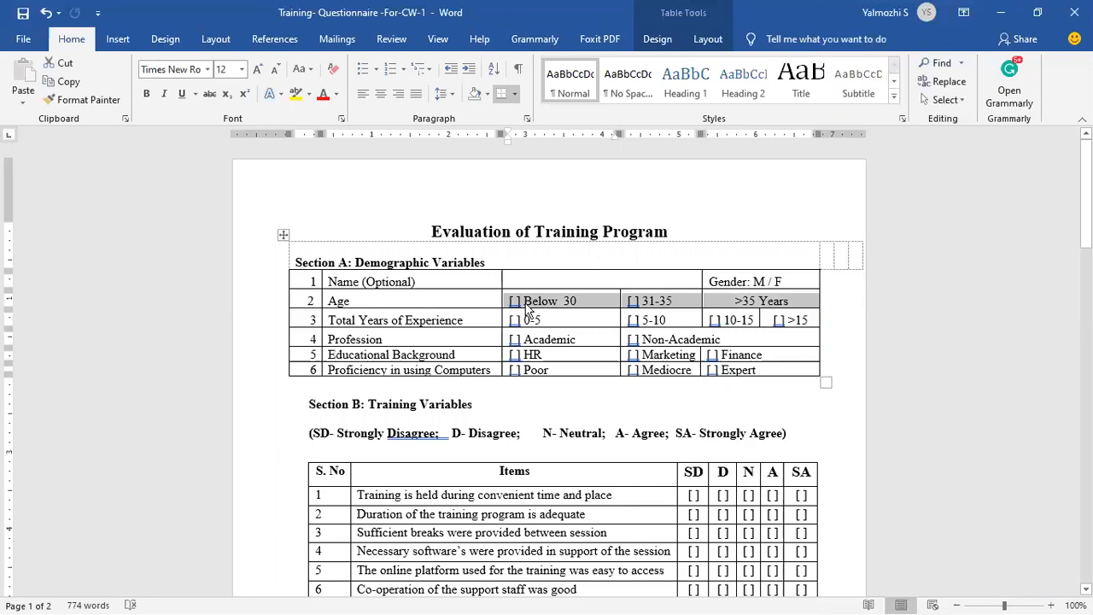
pyautogui.click(547, 322)
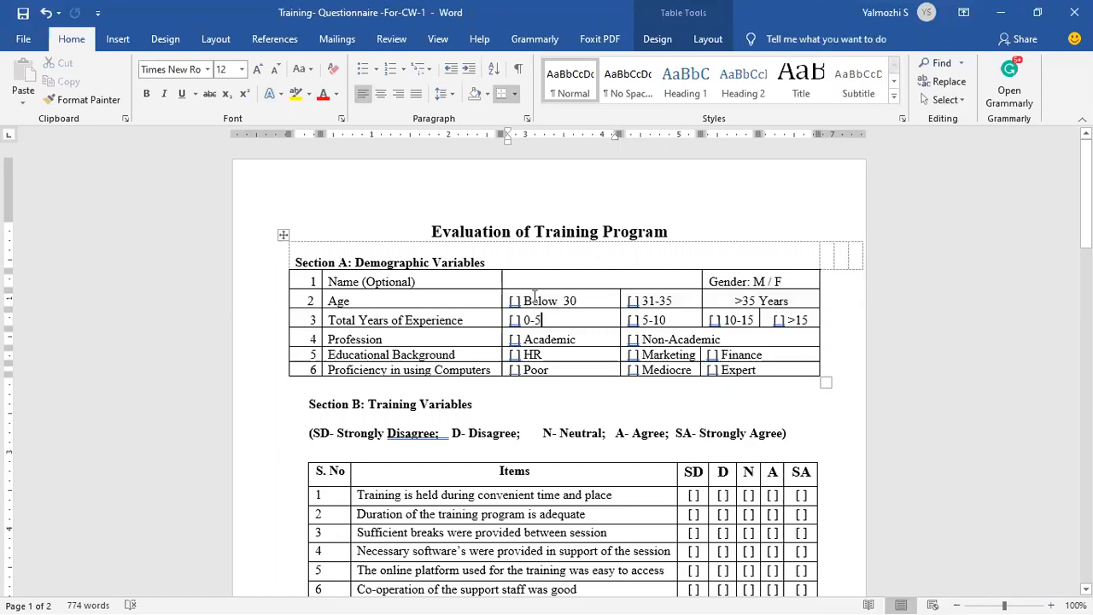
pyautogui.moveTo(584, 298); pyautogui.dragTo(745, 300)
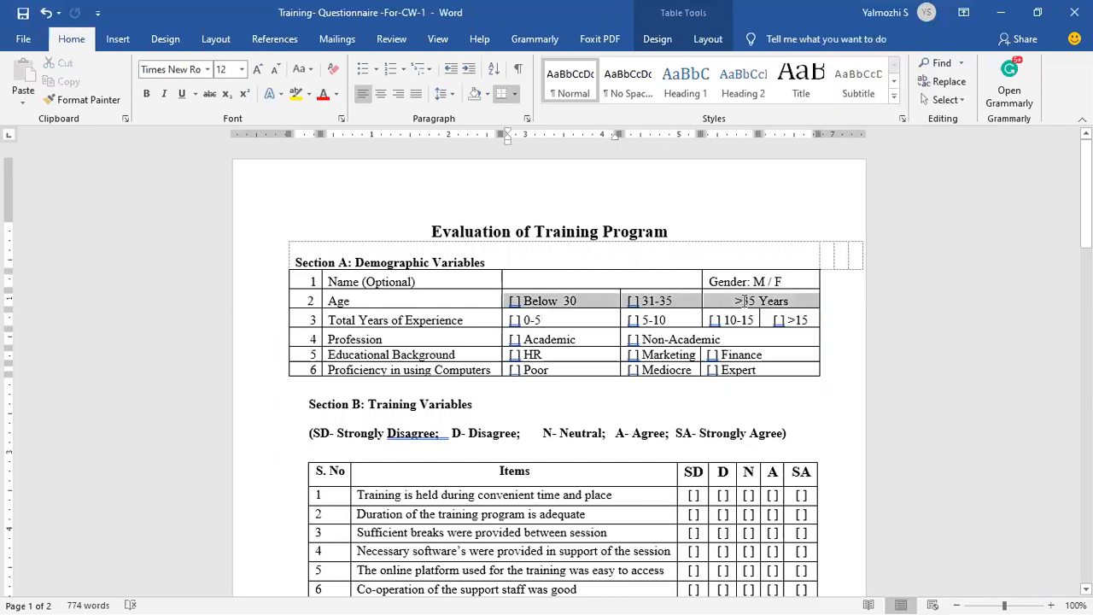
pyautogui.click(561, 301)
pyautogui.click(644, 301)
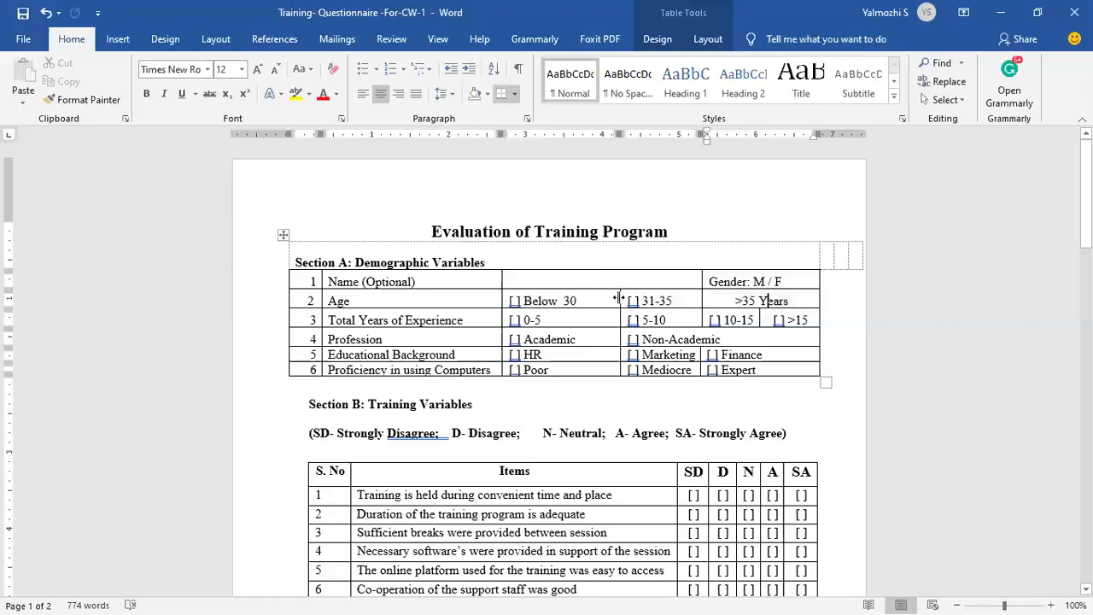
pyautogui.moveTo(600, 299); pyautogui.dragTo(739, 301)
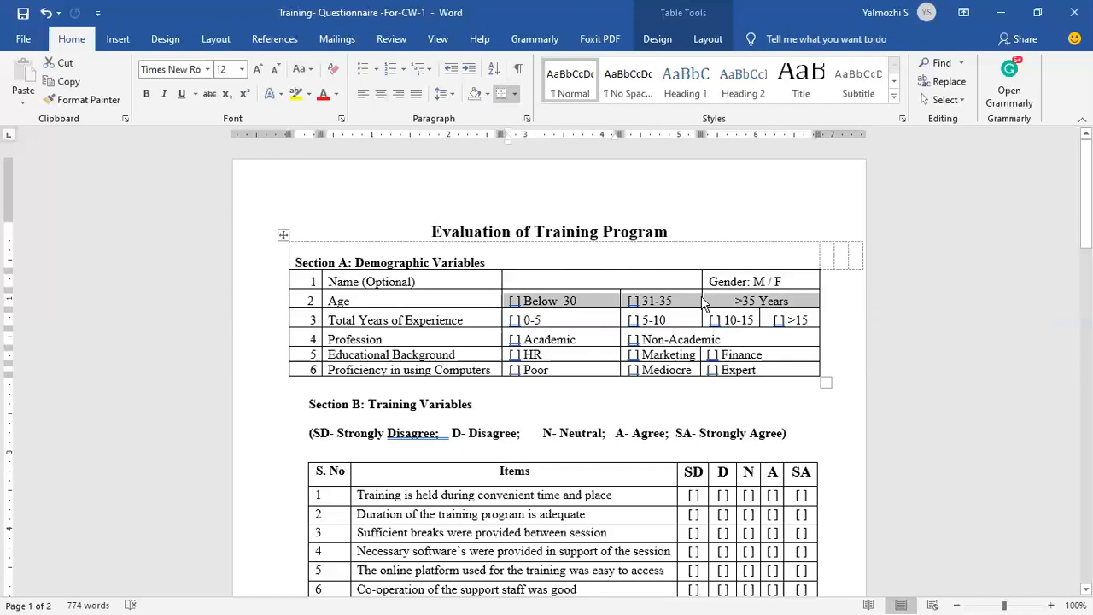
pyautogui.click(591, 300)
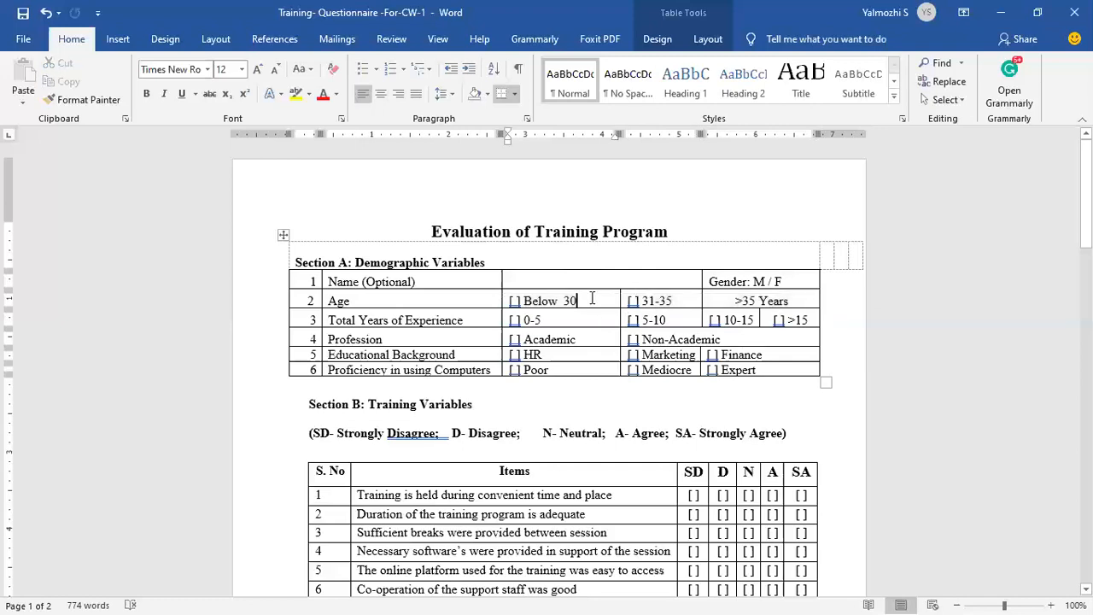
# Read through items 1 to 5 of the Section B training variables, highlighting the statements
pyautogui.scroll(-3, 398, 324)
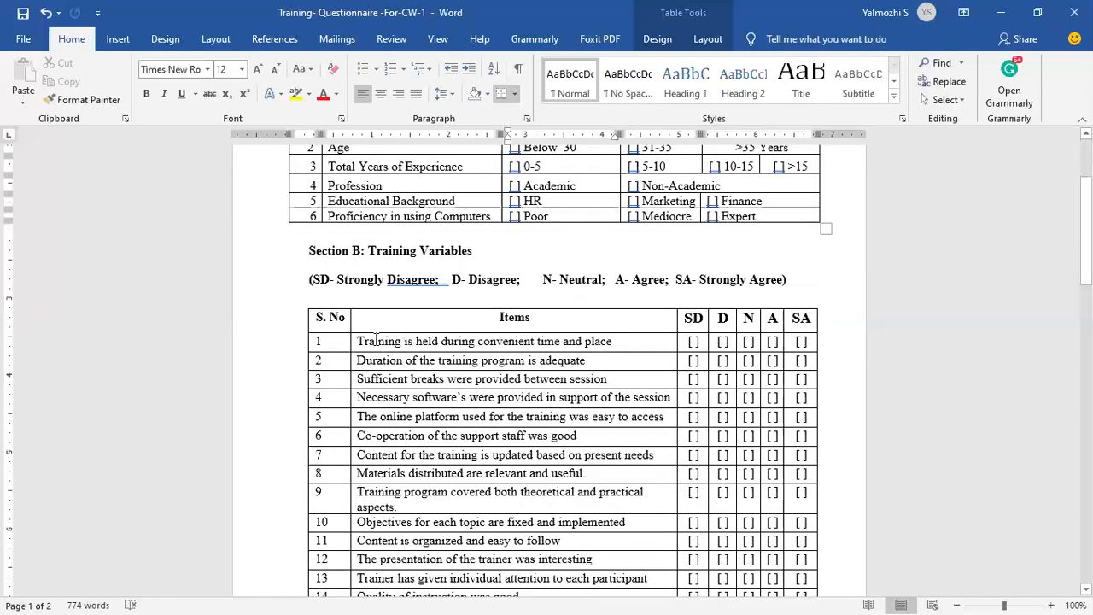
pyautogui.moveTo(357, 341); pyautogui.dragTo(648, 333)
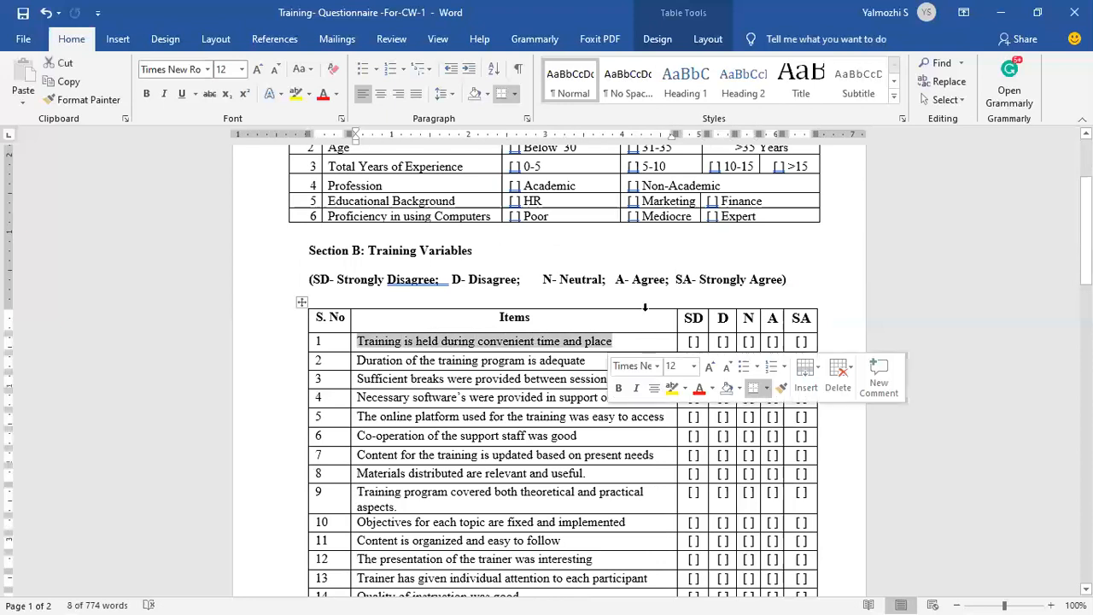
pyautogui.click(425, 360)
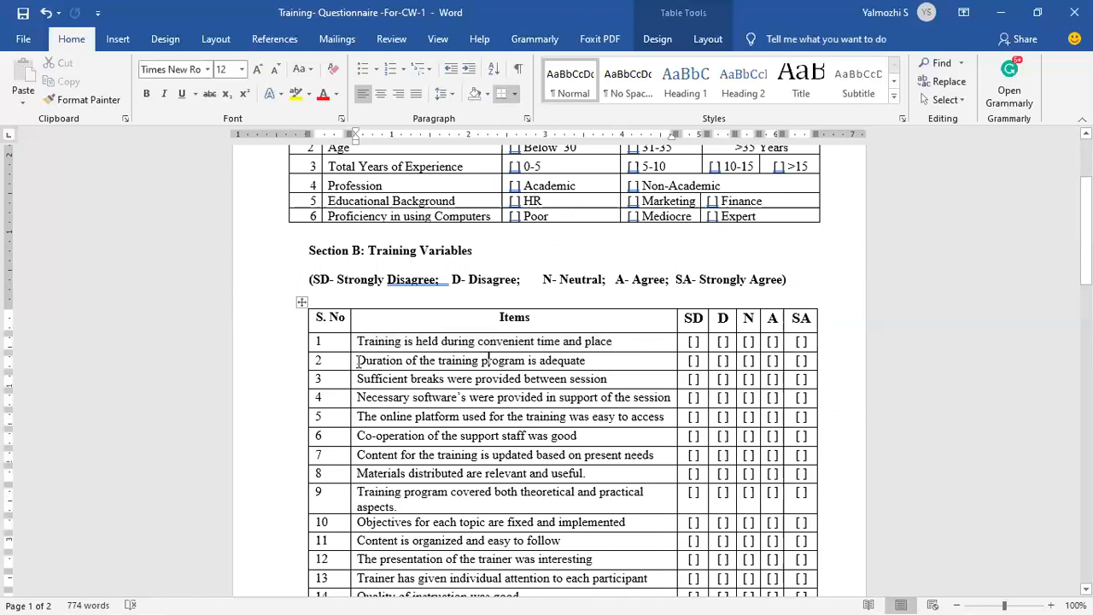
pyautogui.moveTo(358, 360); pyautogui.dragTo(481, 360)
pyautogui.click(437, 341)
pyautogui.moveTo(648, 341); pyautogui.dragTo(440, 341)
pyautogui.moveTo(381, 360); pyautogui.dragTo(585, 360)
pyautogui.moveTo(359, 379); pyautogui.dragTo(607, 380)
pyautogui.moveTo(381, 398); pyautogui.dragTo(659, 400)
pyautogui.moveTo(392, 418); pyautogui.dragTo(654, 418)
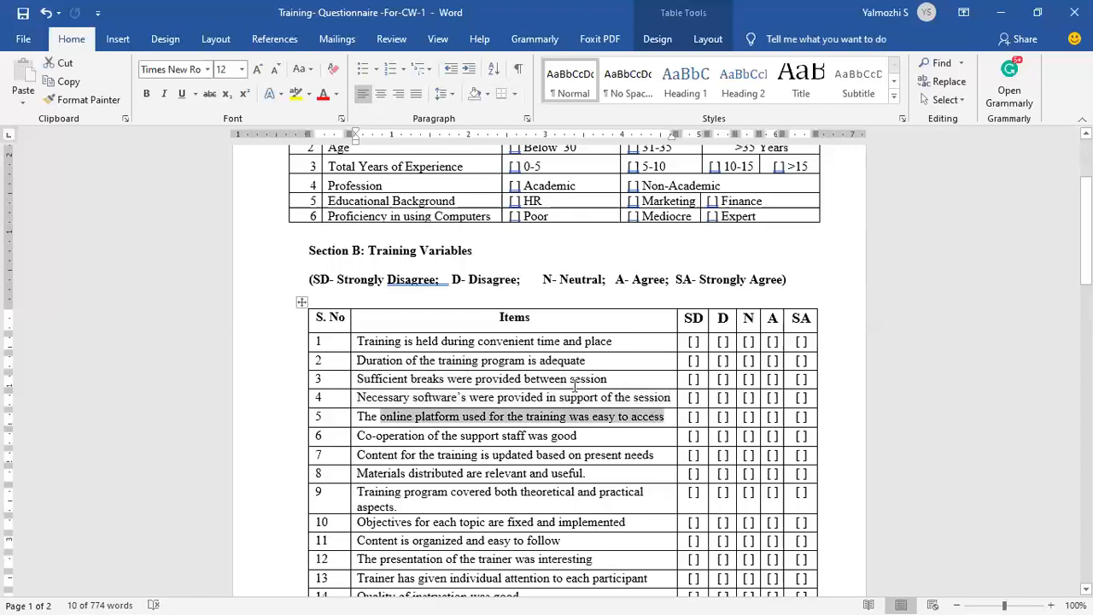
# Read through Section B's training content items 7 to 11, highlighting statements on content, materials and topic objectives
pyautogui.scroll(-2, 468, 346)
pyautogui.scroll(-1, 461, 340)
pyautogui.click(461, 340)
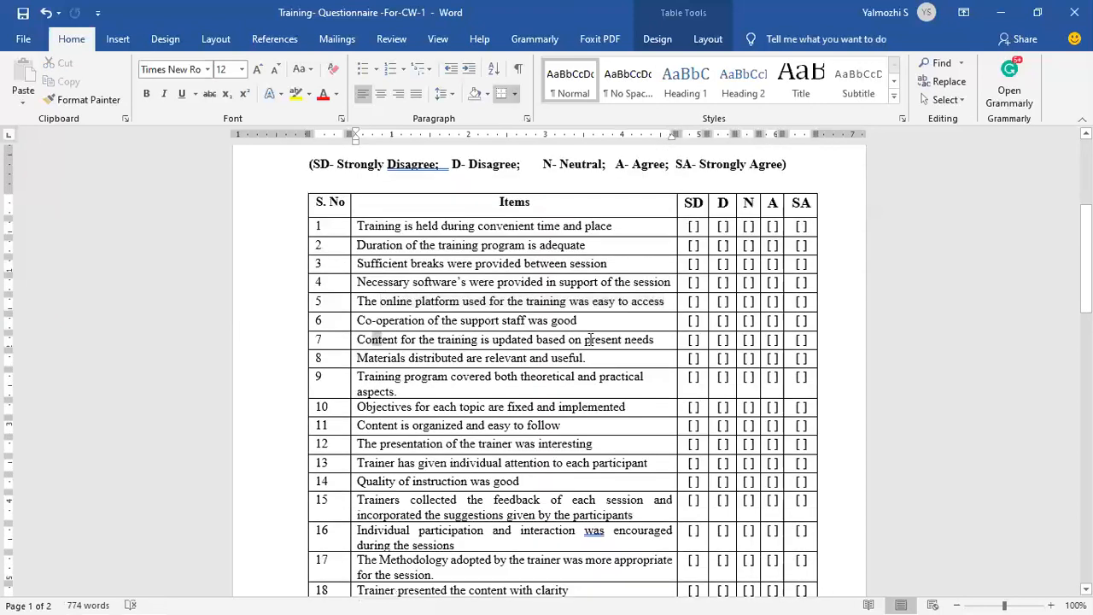
pyautogui.tripleClick(587, 339)
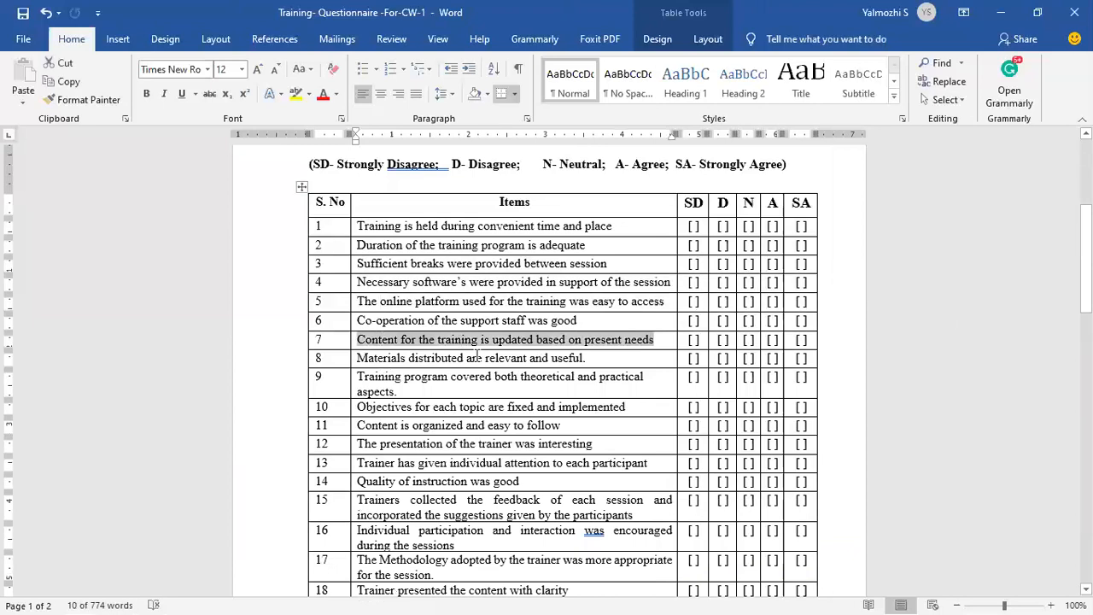
pyautogui.tripleClick(579, 357)
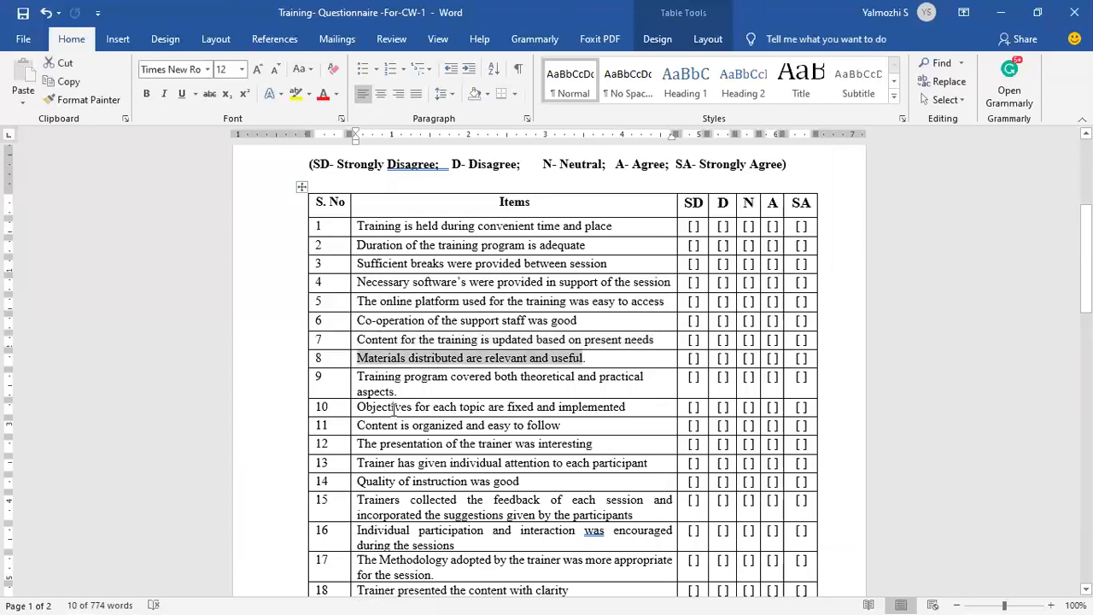
pyautogui.moveTo(527, 413); pyautogui.dragTo(535, 429)
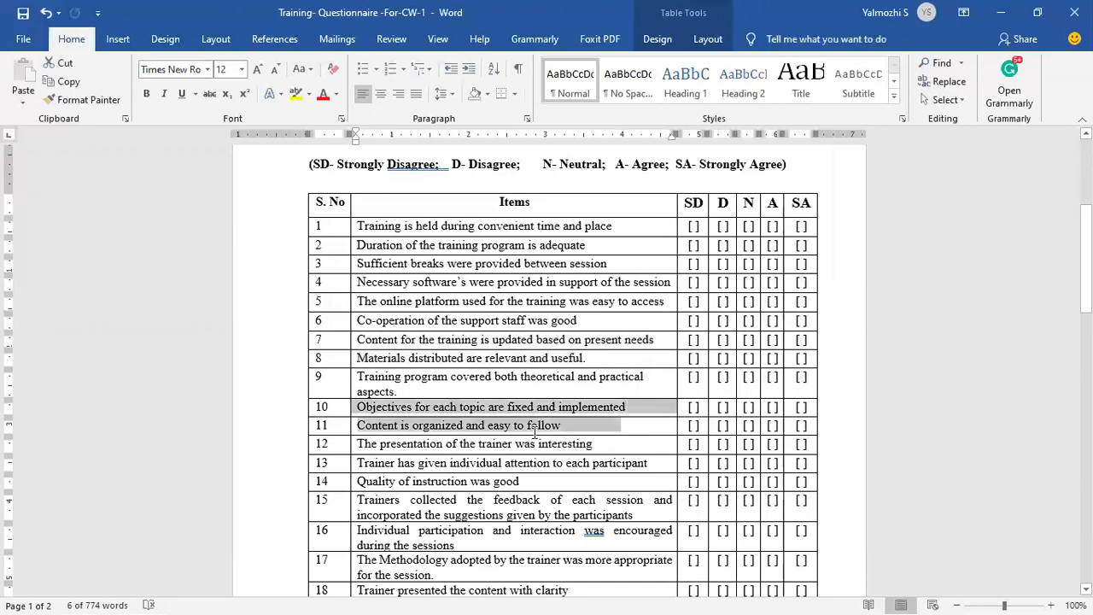
# Read through Section B's trainer items 13 to 16, covering individual attention, instruction quality, participant feedback and interaction
pyautogui.scroll(-3, 379, 354)
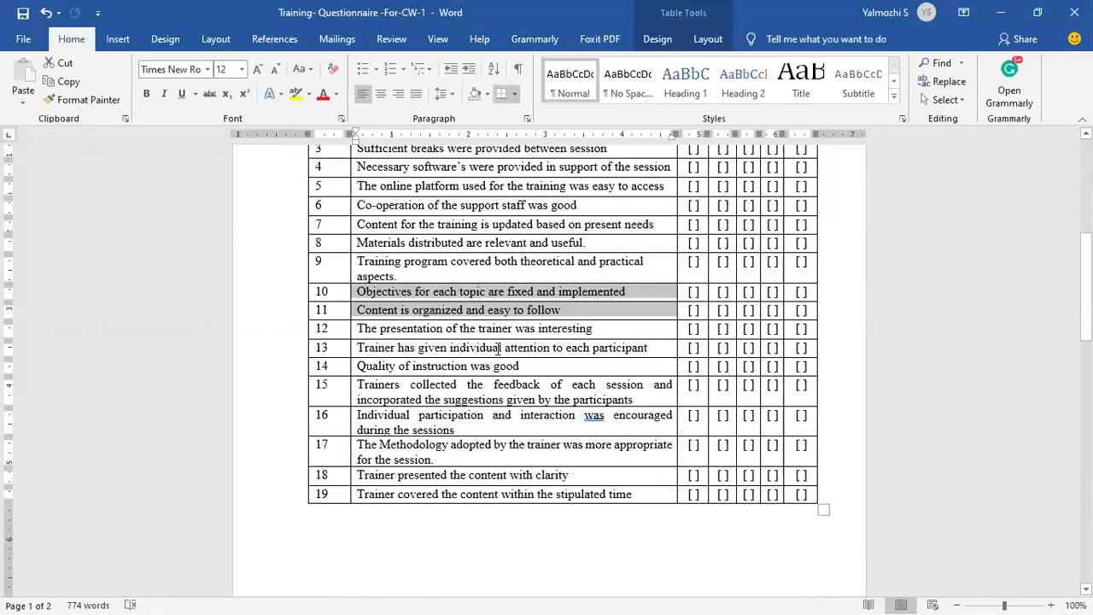
pyautogui.tripleClick(629, 345)
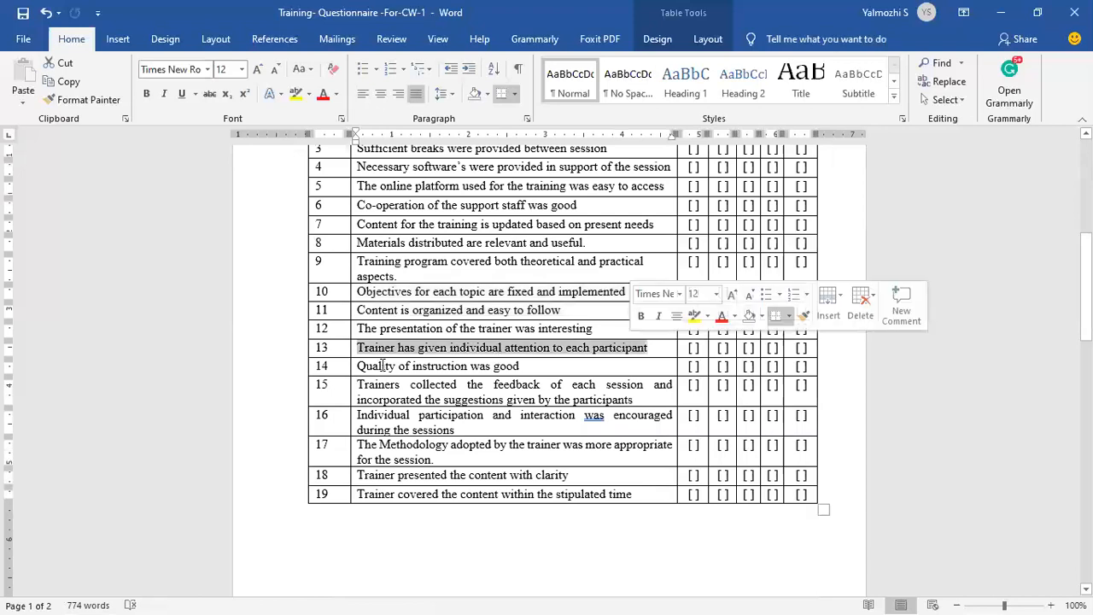
pyautogui.tripleClick(524, 366)
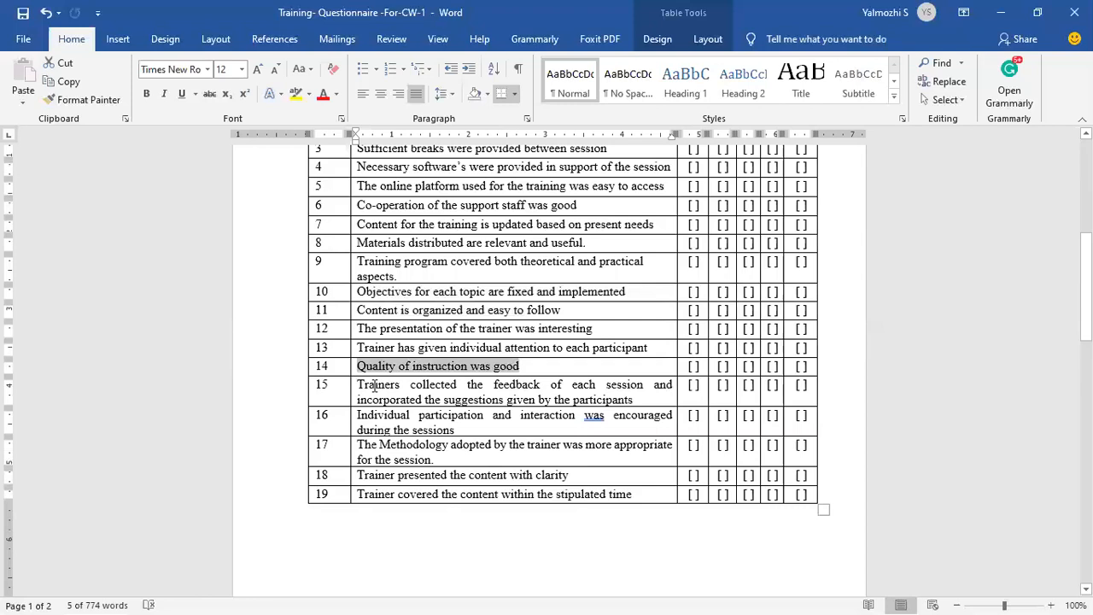
pyautogui.moveTo(356, 385); pyautogui.dragTo(550, 385)
pyautogui.moveTo(645, 394); pyautogui.dragTo(646, 394)
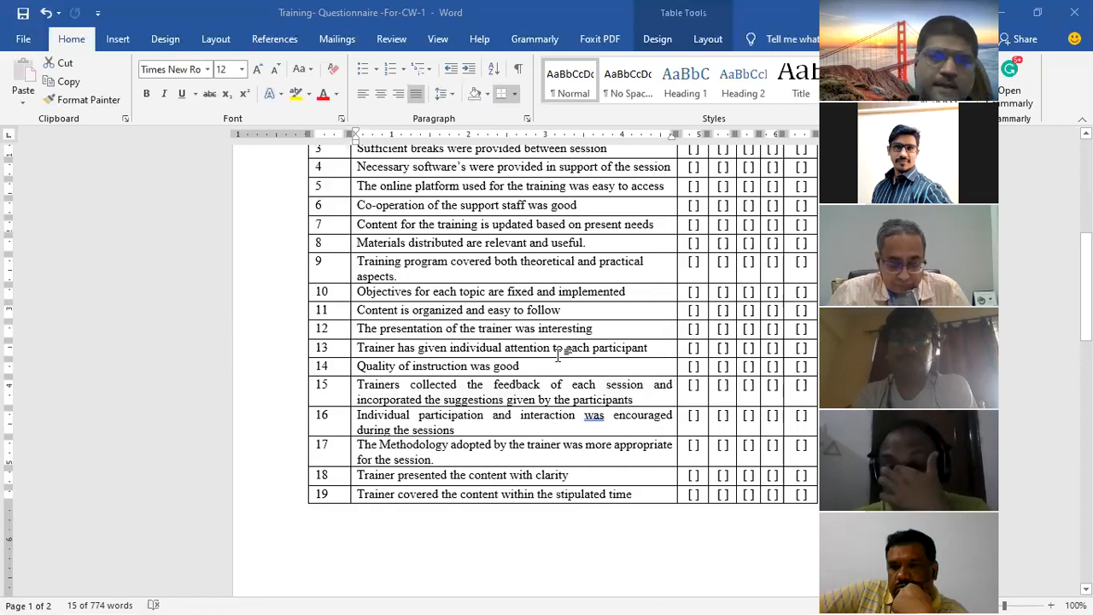
pyautogui.tripleClick(405, 400)
pyautogui.click(395, 414)
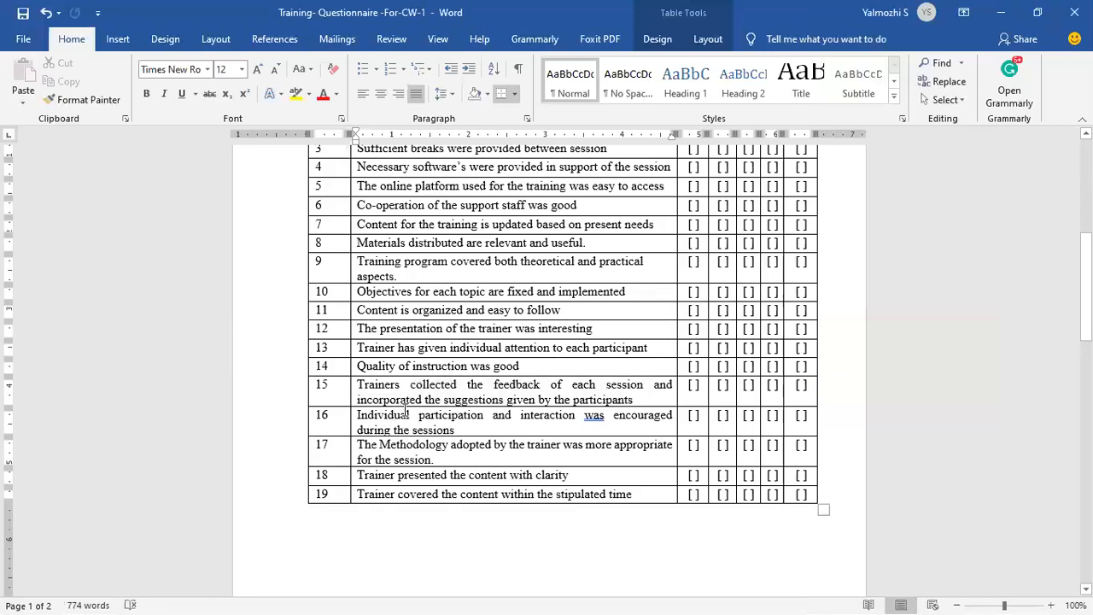
# Look back over the Section B items and locate the Section C: Outcome heading on the second page
pyautogui.scroll(5, 401, 427)
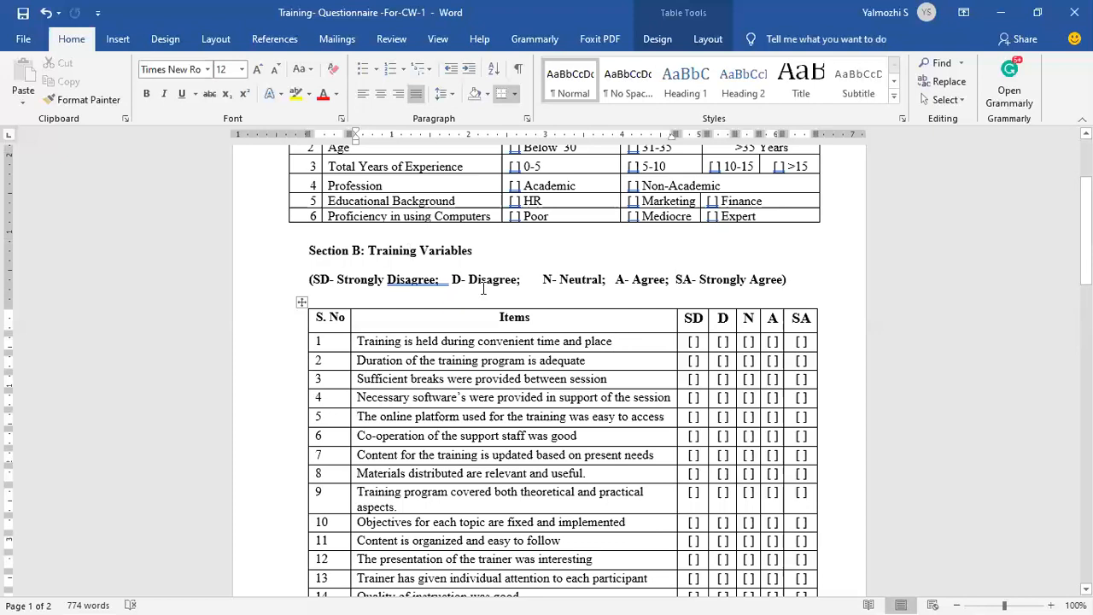
pyautogui.scroll(-4, 478, 321)
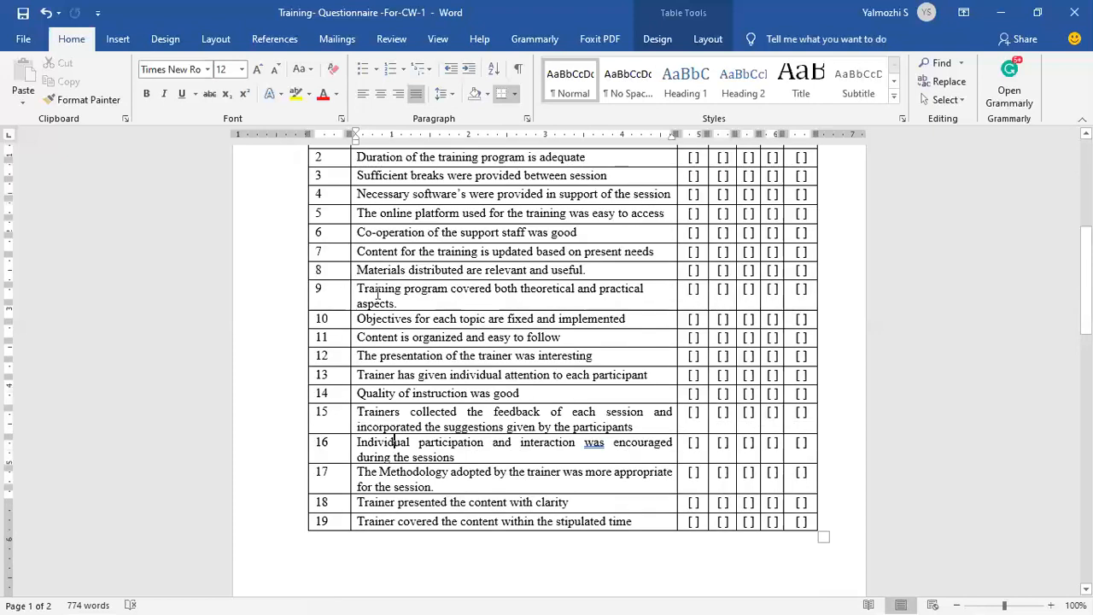
pyautogui.scroll(-8, 409, 301)
pyautogui.doubleClick(419, 293)
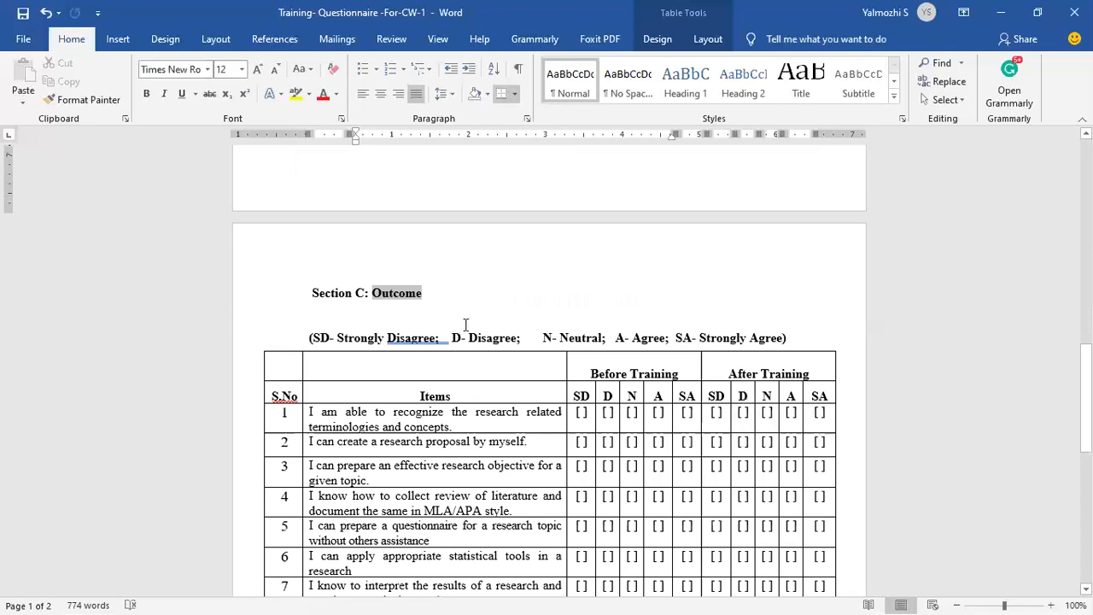
pyautogui.scroll(-1, 465, 324)
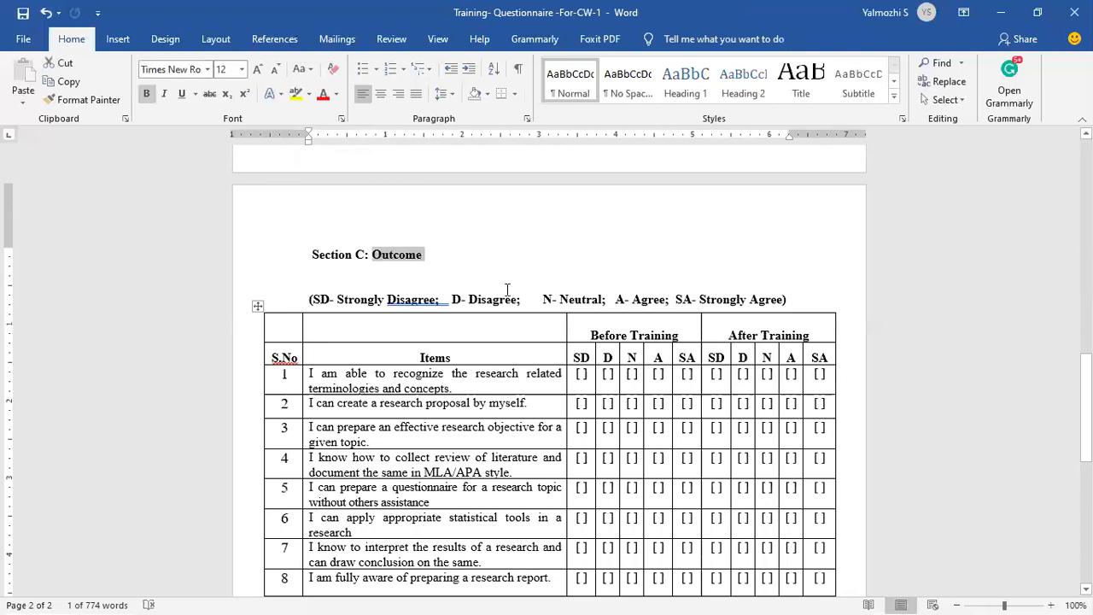
# Examine the Section C outcome items on research skills and the Before Training rating columns
pyautogui.scroll(-2, 379, 299)
pyautogui.moveTo(346, 297); pyautogui.dragTo(453, 309)
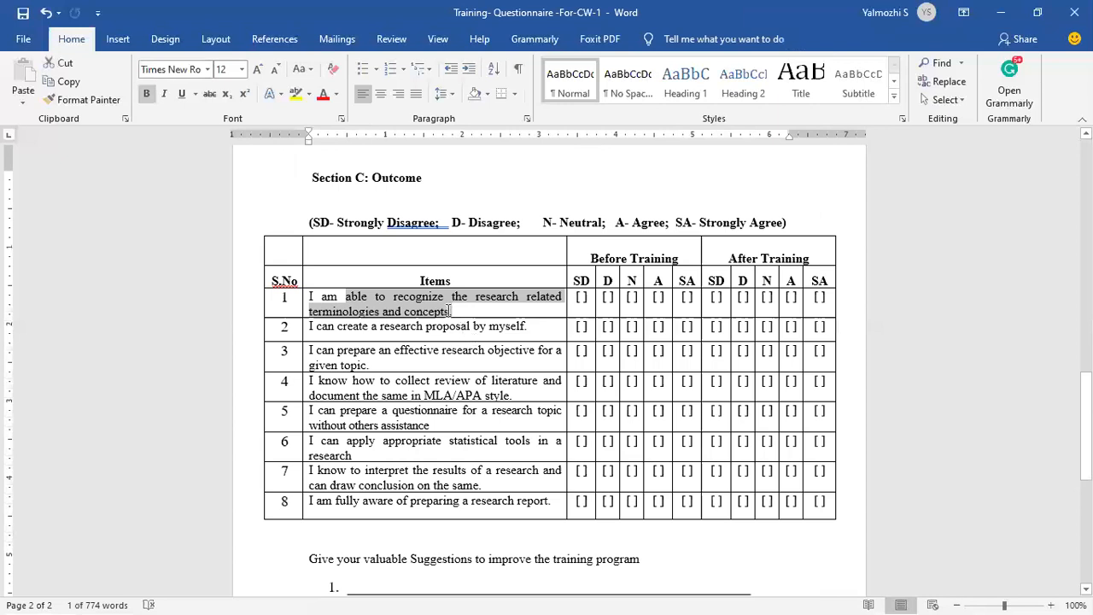
pyautogui.click(463, 325)
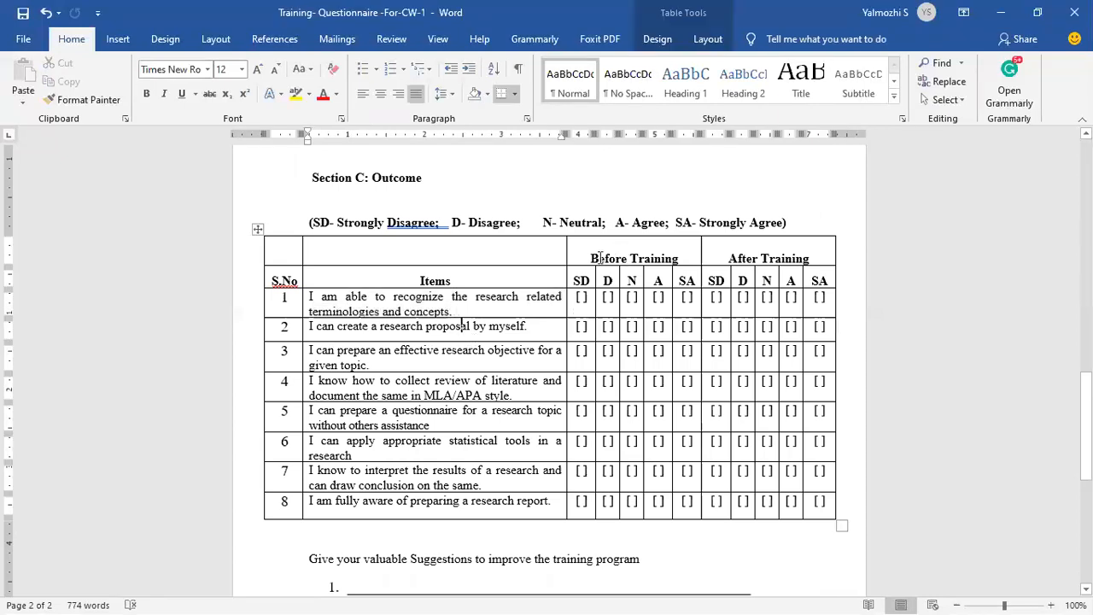
pyautogui.moveTo(591, 259); pyautogui.dragTo(678, 259)
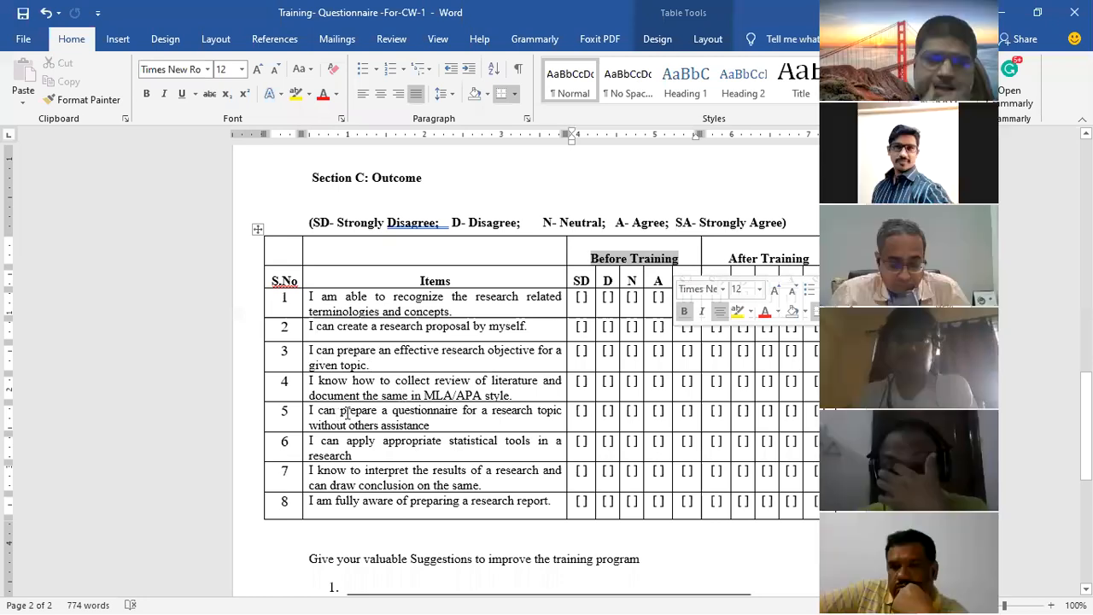
pyautogui.click(347, 412)
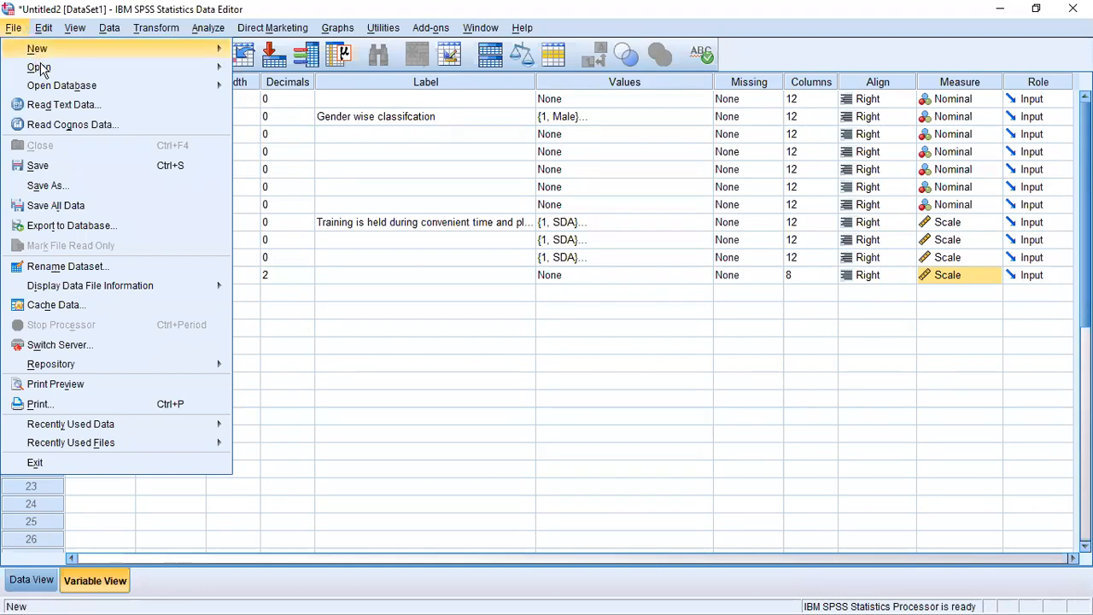
# In SPSS Statistics, try to open the Excel workbook Book1.xlsx from the Documents folder as a data source
pyautogui.moveTo(49, 66)
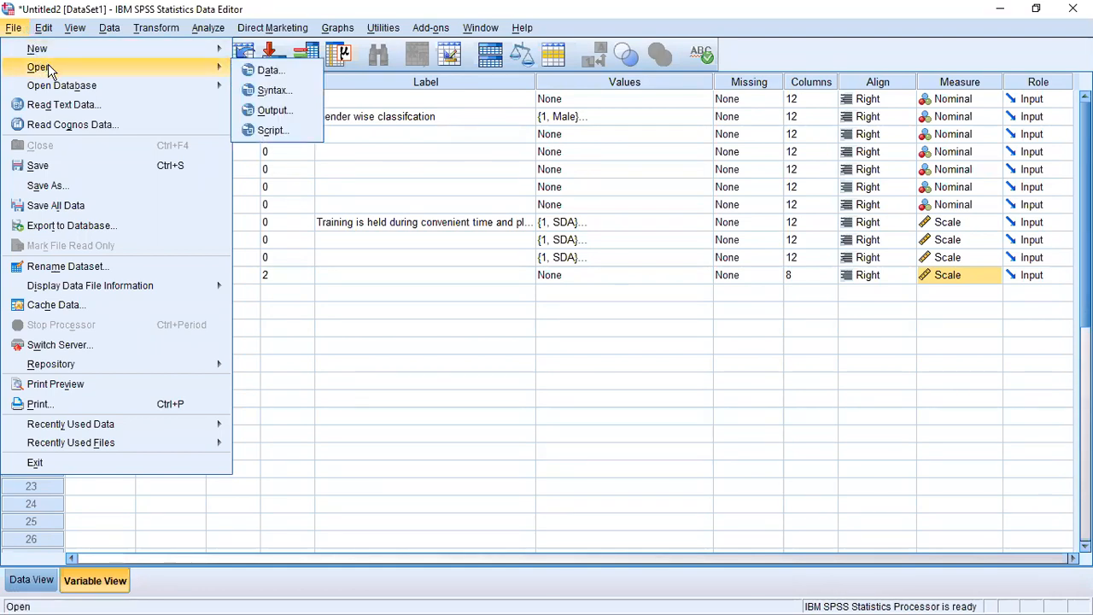
pyautogui.click(268, 71)
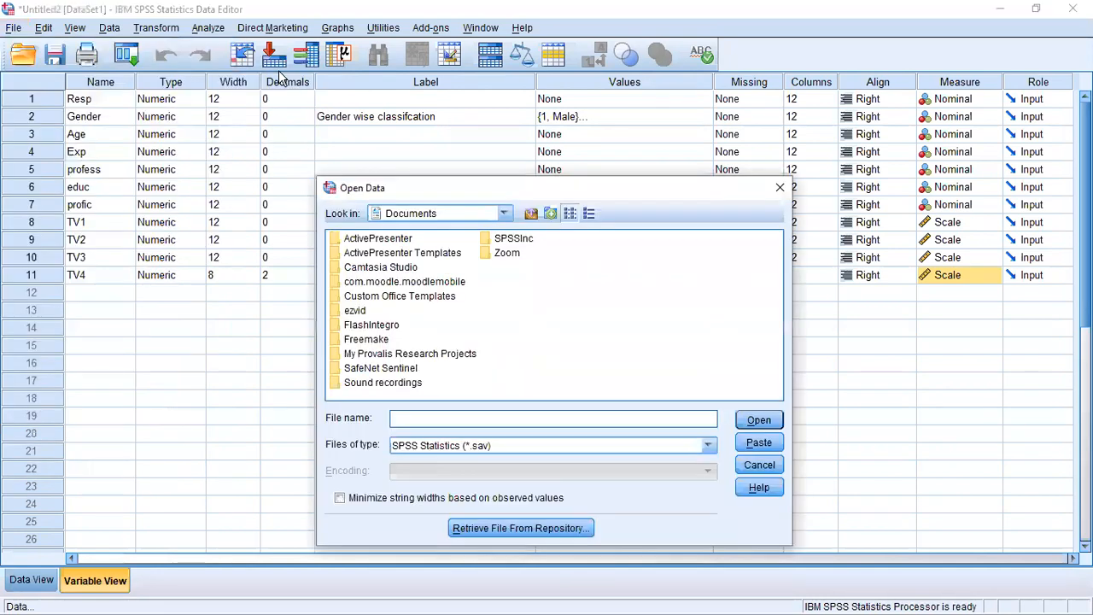
pyautogui.moveTo(496, 189); pyautogui.dragTo(503, 94)
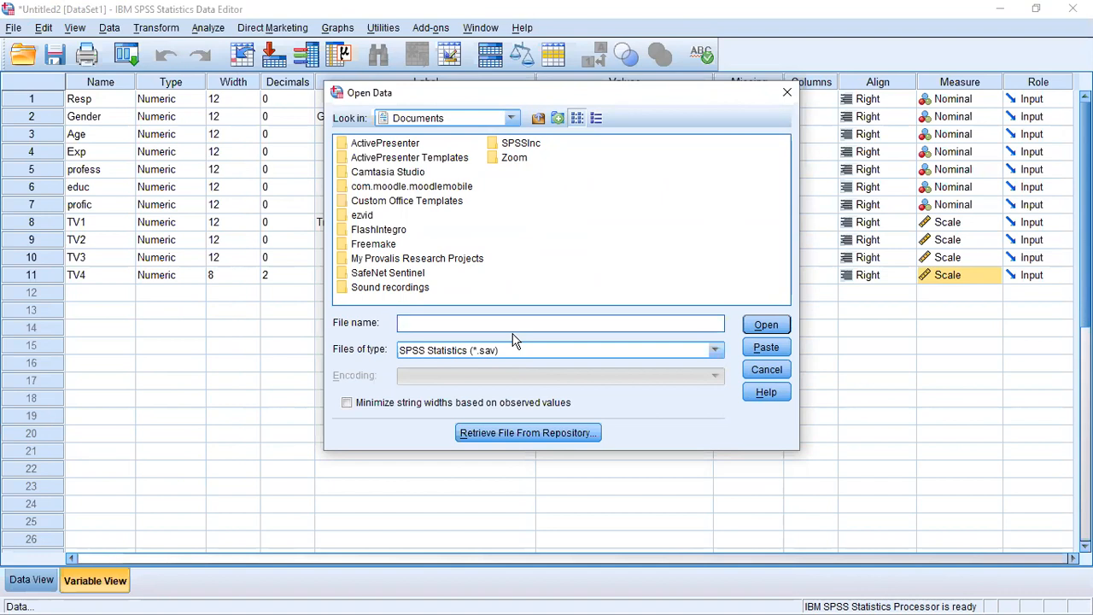
pyautogui.click(715, 351)
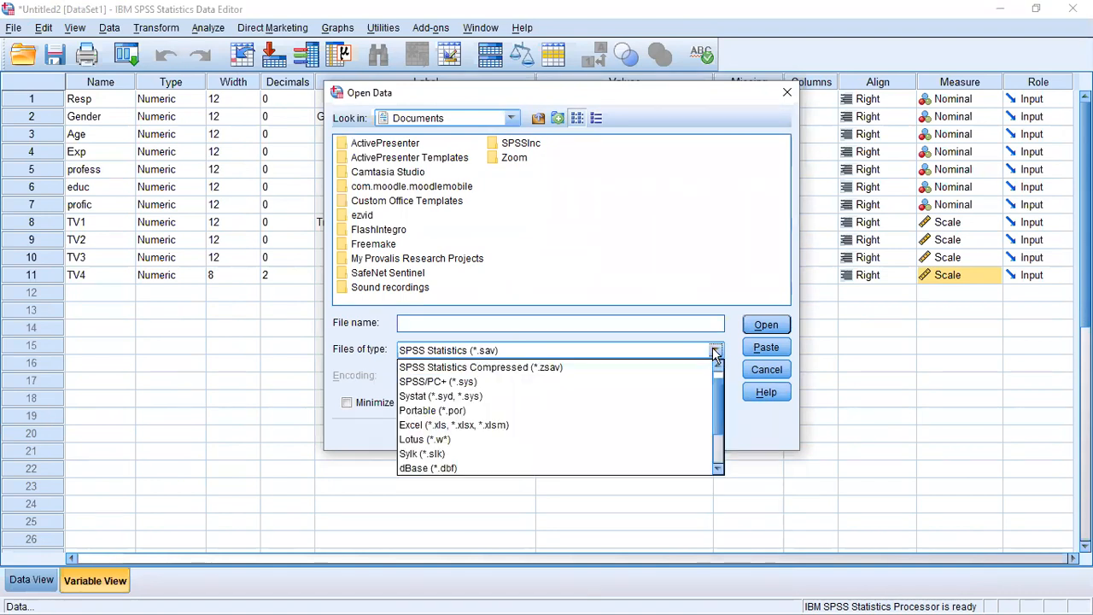
pyautogui.click(536, 425)
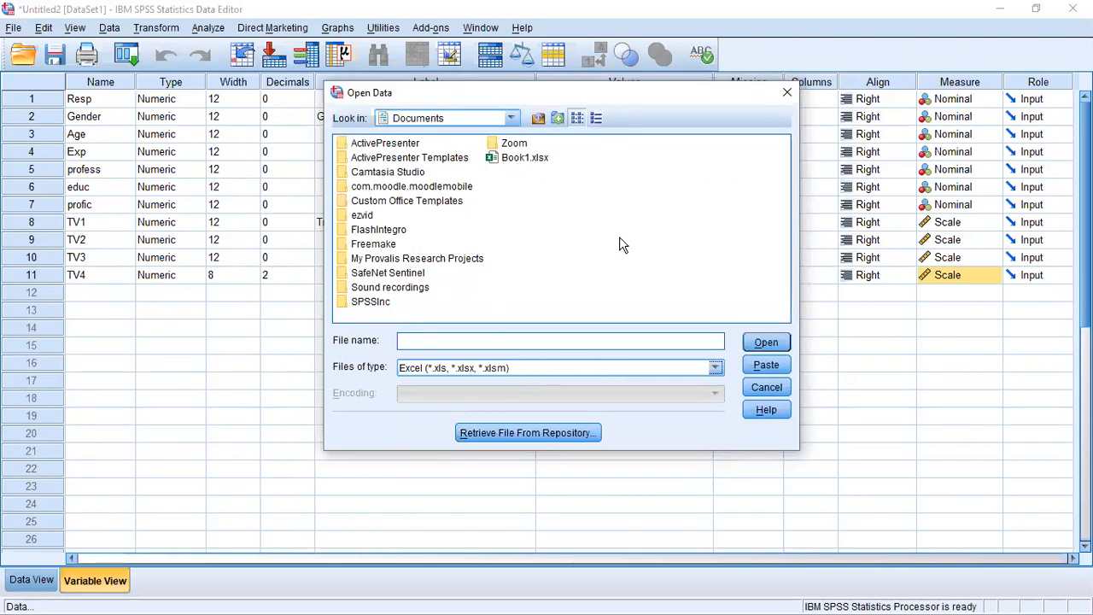
pyautogui.click(525, 158)
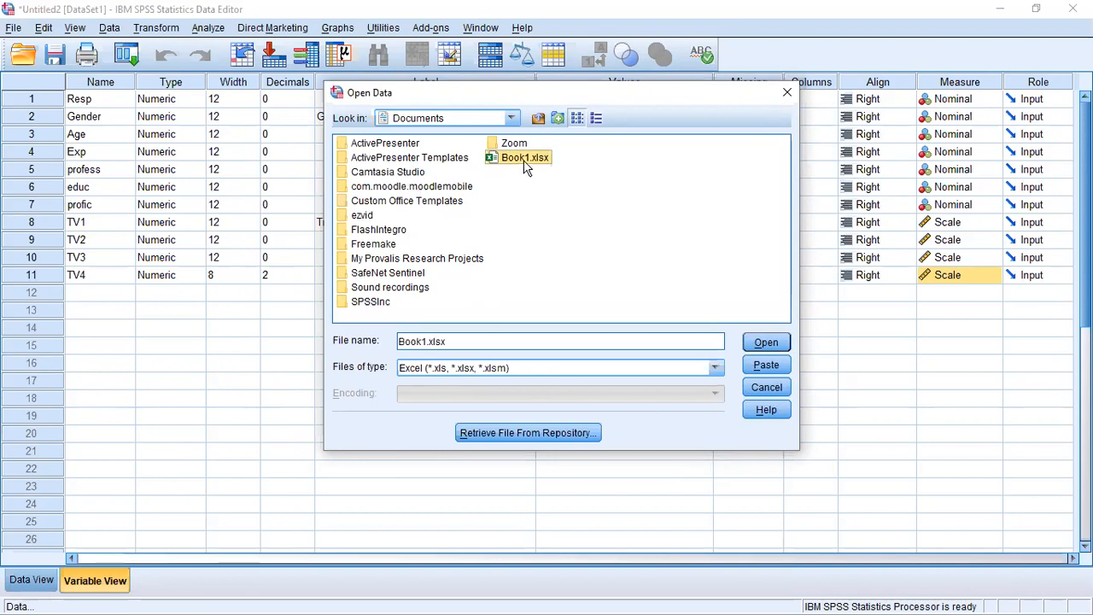
pyautogui.click(766, 344)
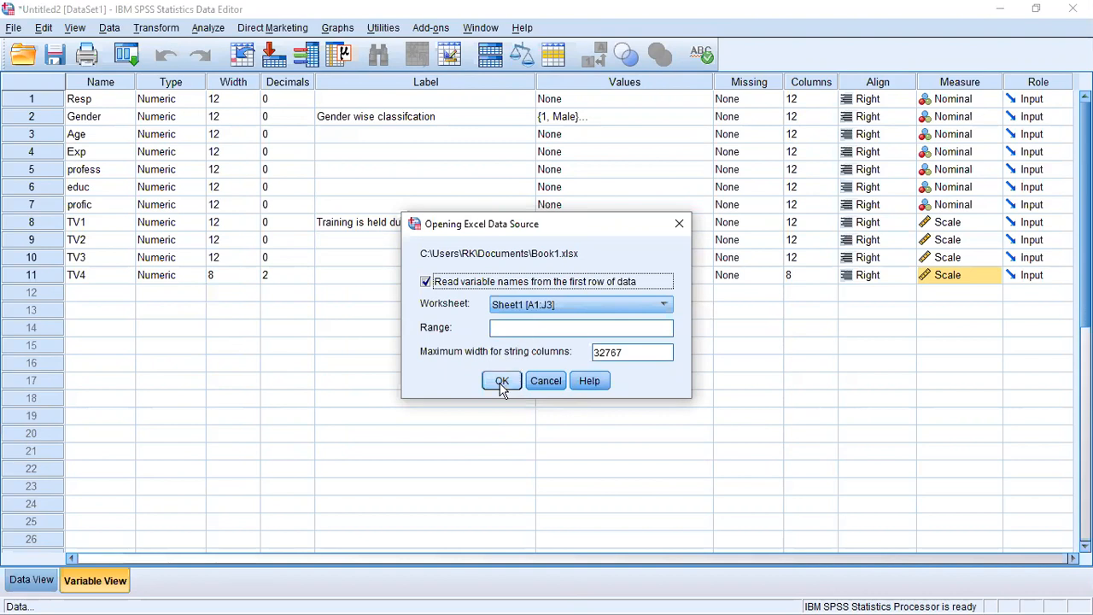
pyautogui.click(679, 224)
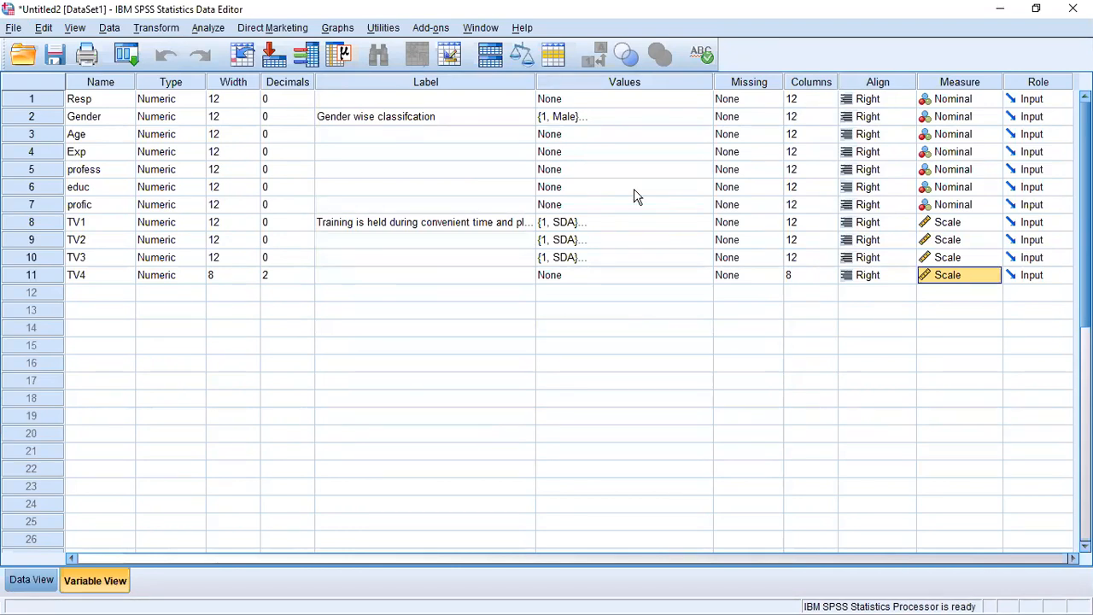
# Compare the untitled dataset's case values in Data View with its variable definitions in Variable View
pyautogui.click(40, 583)
pyautogui.click(82, 581)
pyautogui.click(25, 593)
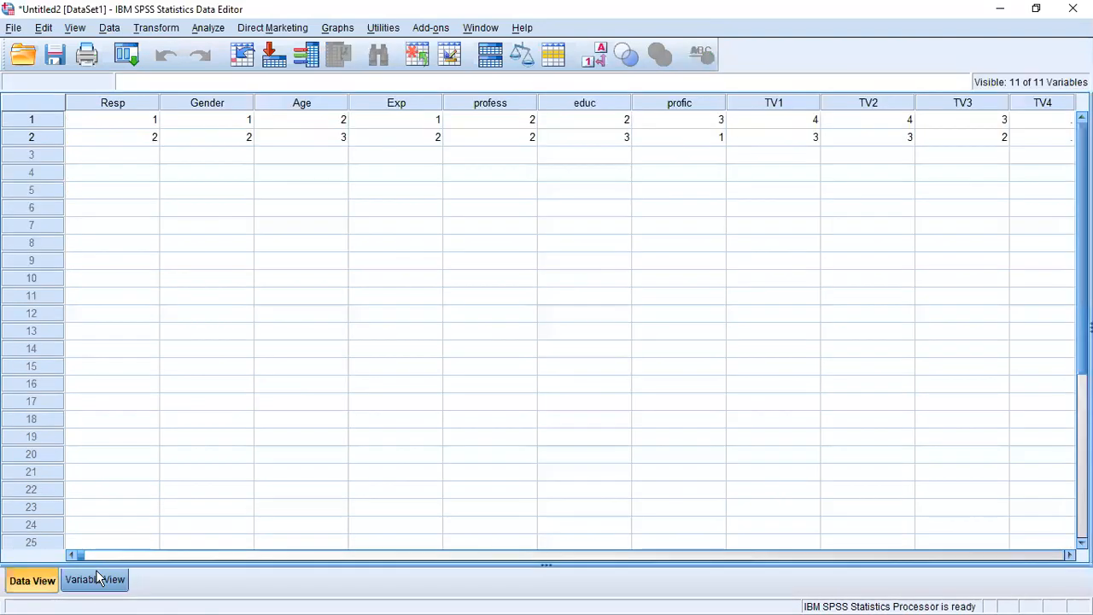
pyautogui.click(90, 583)
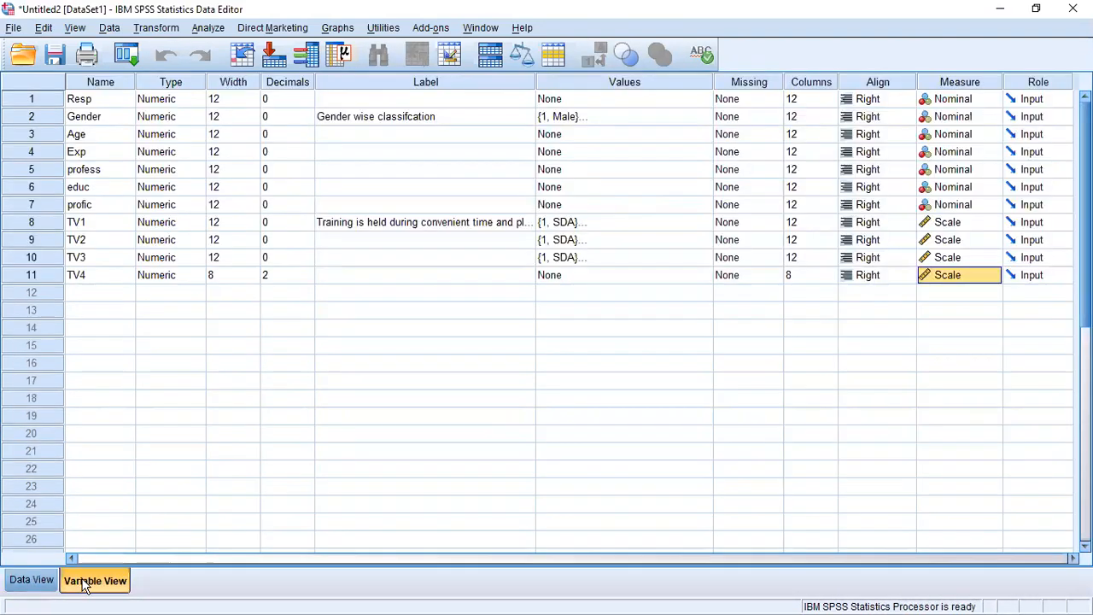
pyautogui.click(36, 593)
pyautogui.click(98, 580)
pyautogui.click(28, 589)
pyautogui.click(74, 586)
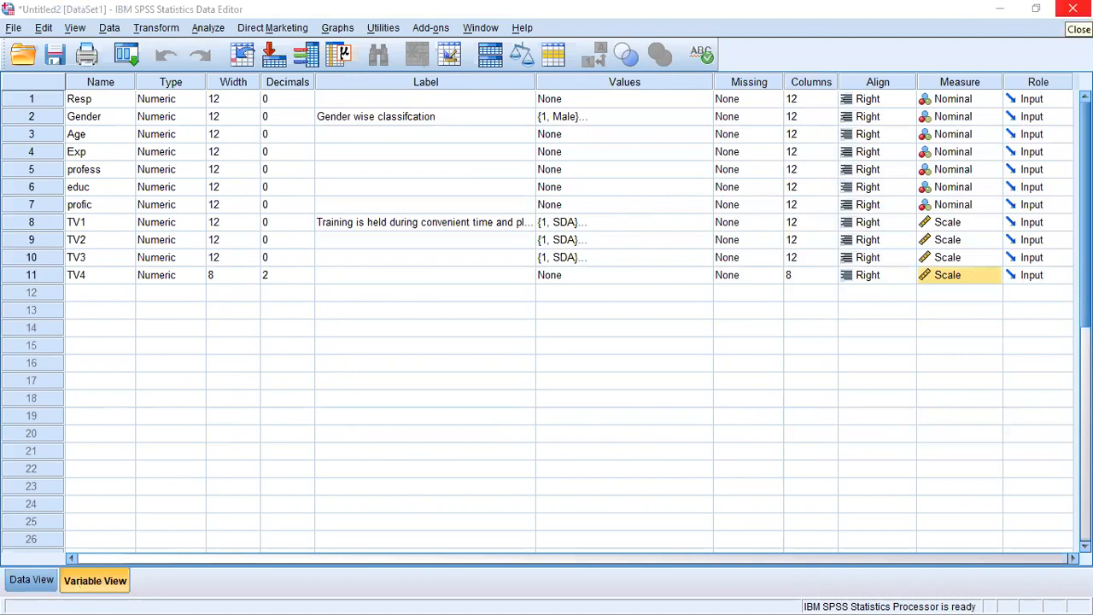
# Close the untitled dataset and the SPSS output without saving either
pyautogui.click(1072, 9)
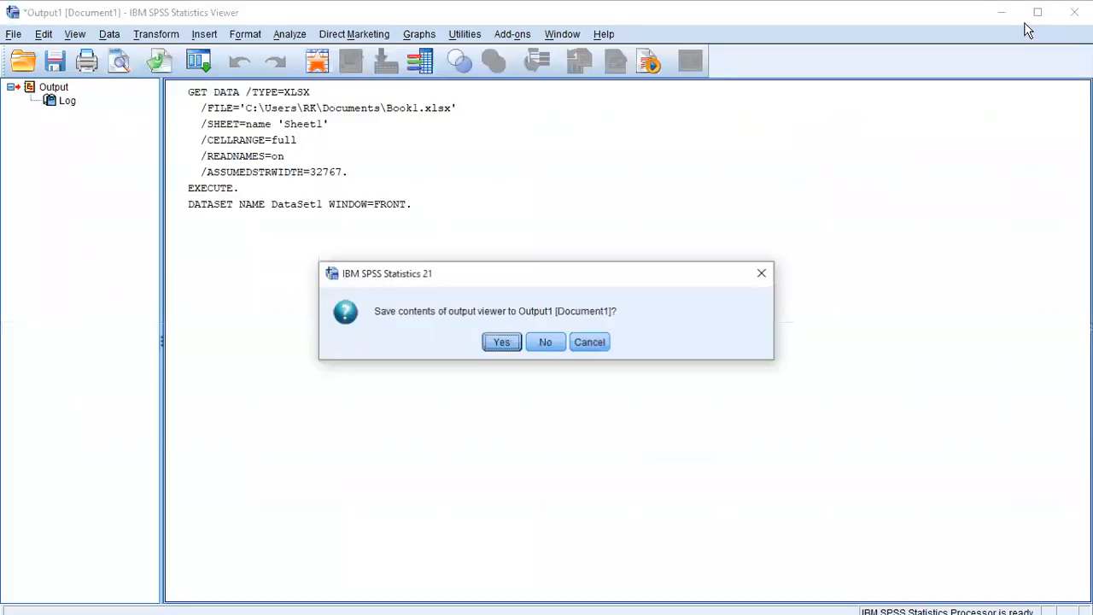
pyautogui.click(547, 344)
pyautogui.click(541, 352)
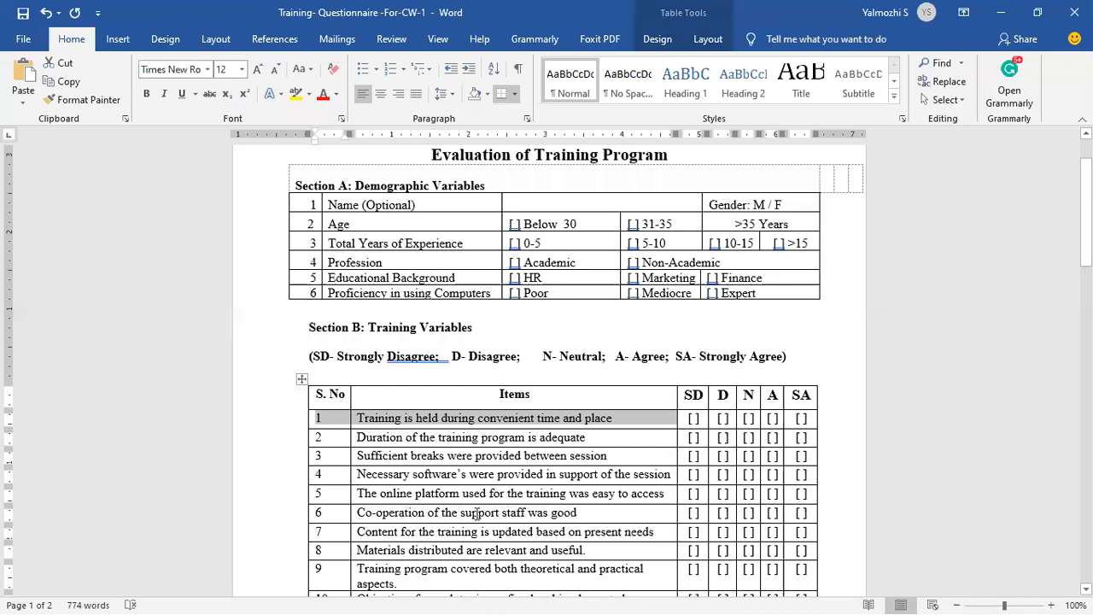
# Switch to File Explorer and open the SPSS data file Training data for CW-1 from the SPSS -Course work-1 data folder
pyautogui.hotkey('alt', 'Tab')
pyautogui.hotkey('alt', 'Tab')
pyautogui.hotkey('alt', 'Tab')
pyautogui.hotkey('alt', 'Tab')
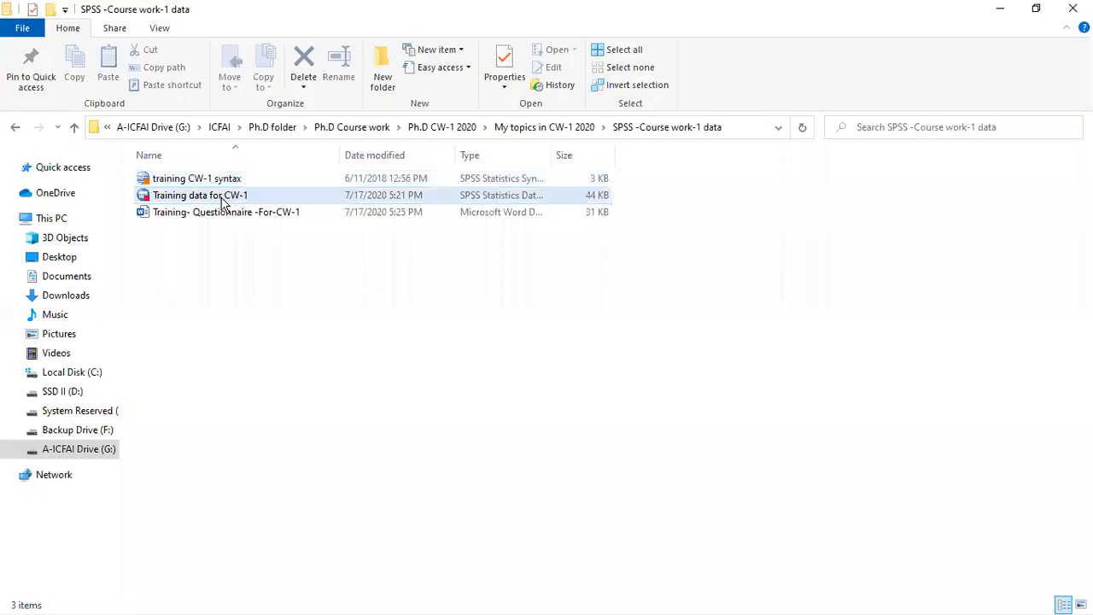
pyautogui.doubleClick(217, 198)
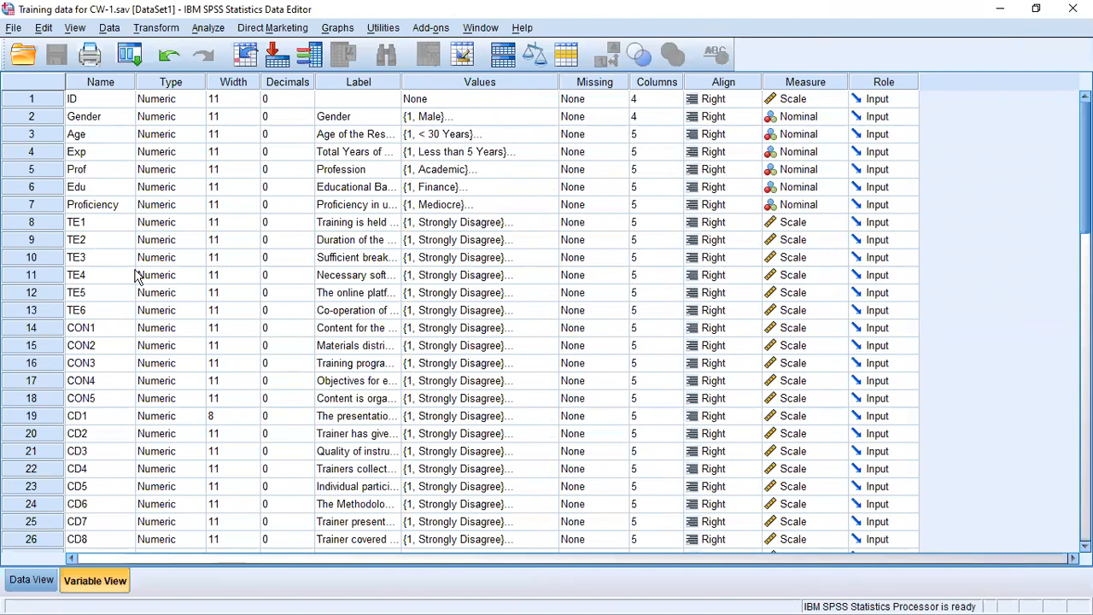
# Look over the training dataset's variable definitions from ID to After_train and display its case values in Data View
pyautogui.scroll(-4, 135, 275)
pyautogui.scroll(-4, 135, 279)
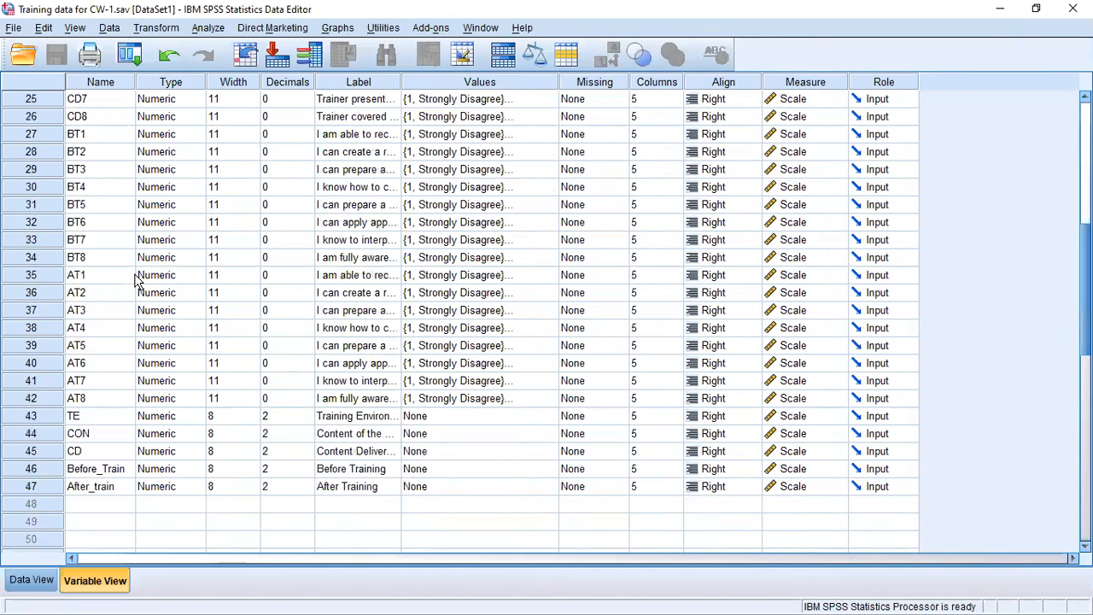
pyautogui.scroll(8, 127, 286)
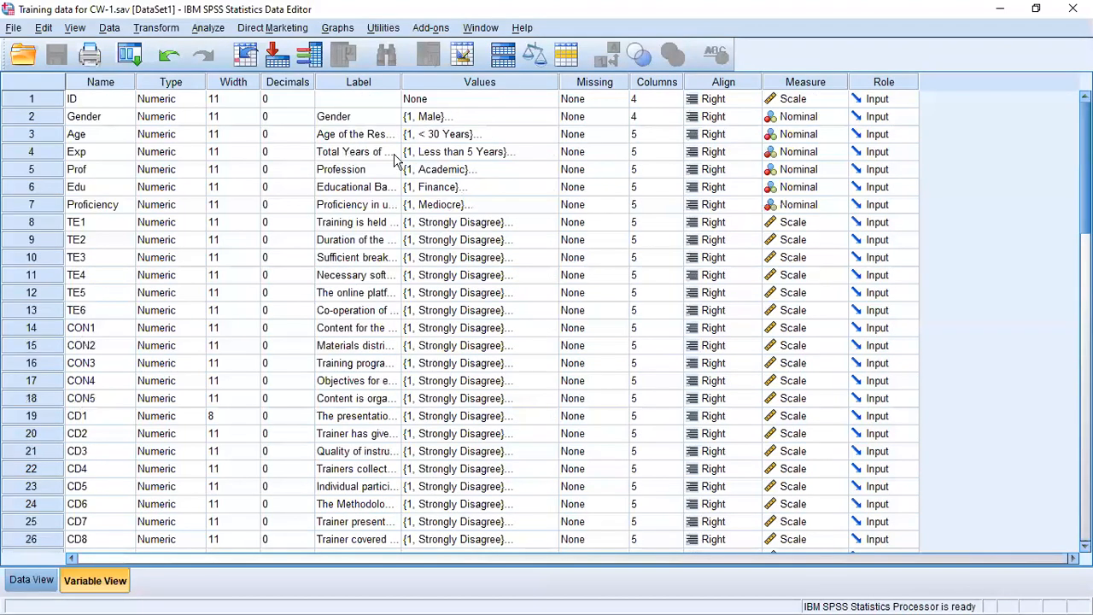
pyautogui.scroll(-4, 448, 369)
pyautogui.scroll(4, 410, 299)
pyautogui.hotkey('ctrl', 't')
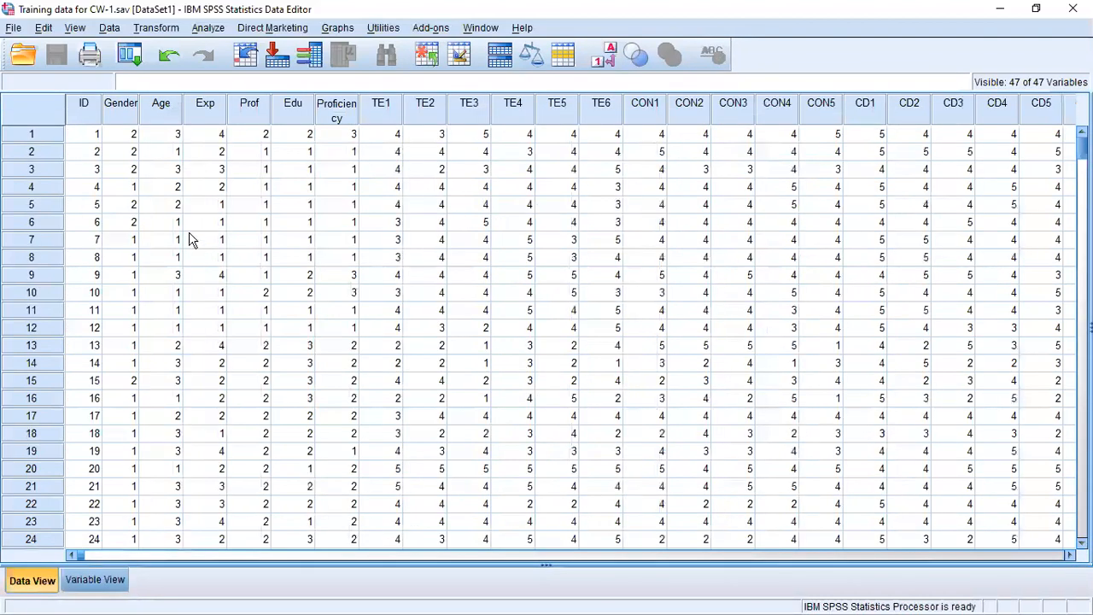
# Look through the training dataset's case rows in Data View and its variable definitions down to After_train in Variable View
pyautogui.scroll(-20, 190, 240)
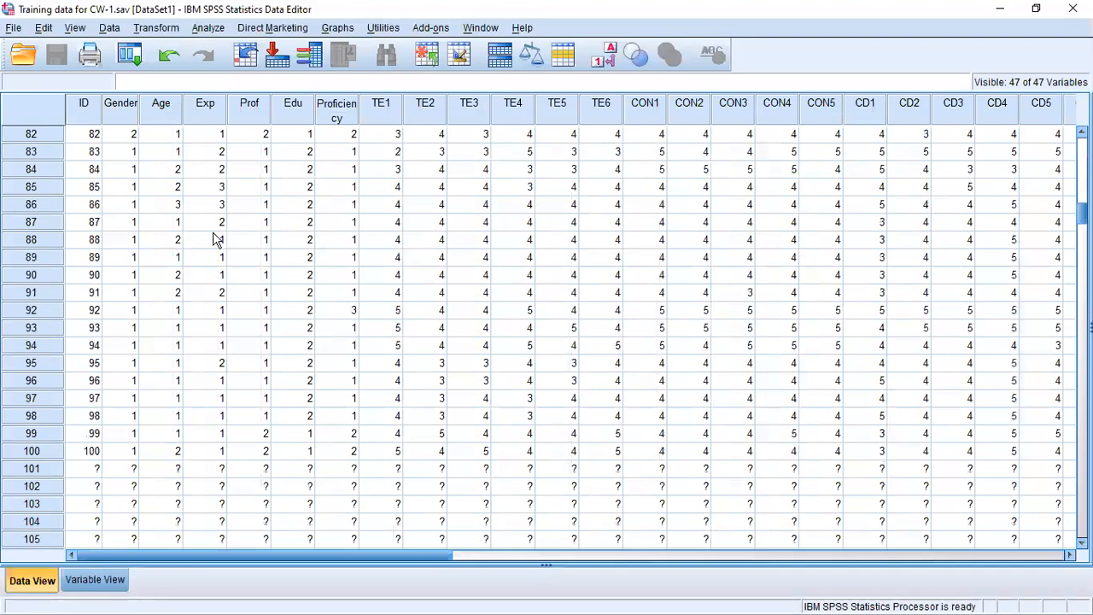
pyautogui.scroll(-20, 217, 240)
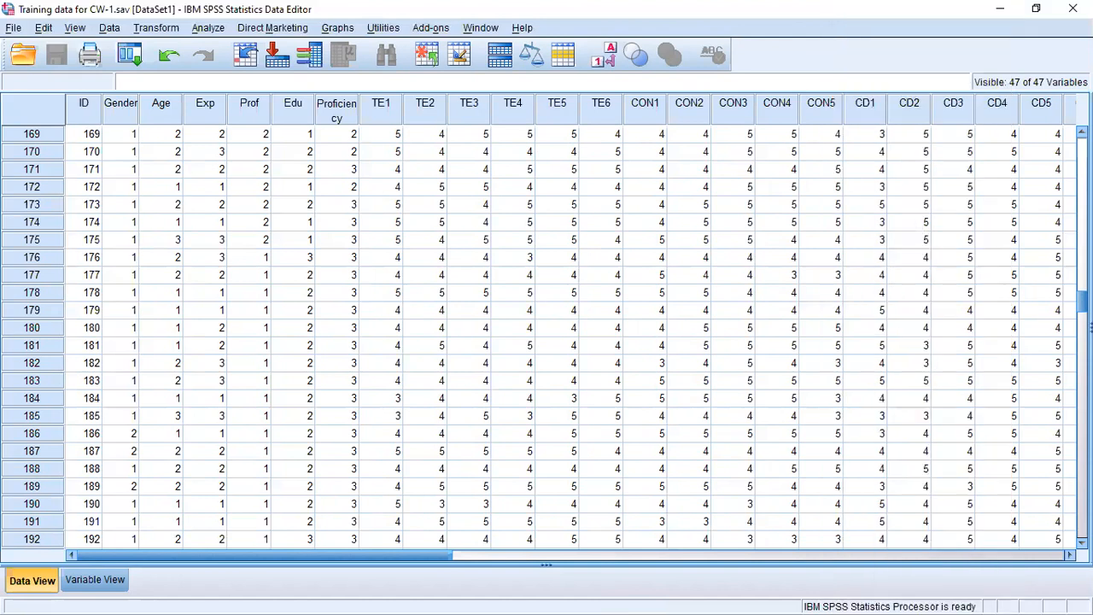
pyautogui.hotkey('ctrl', 't')
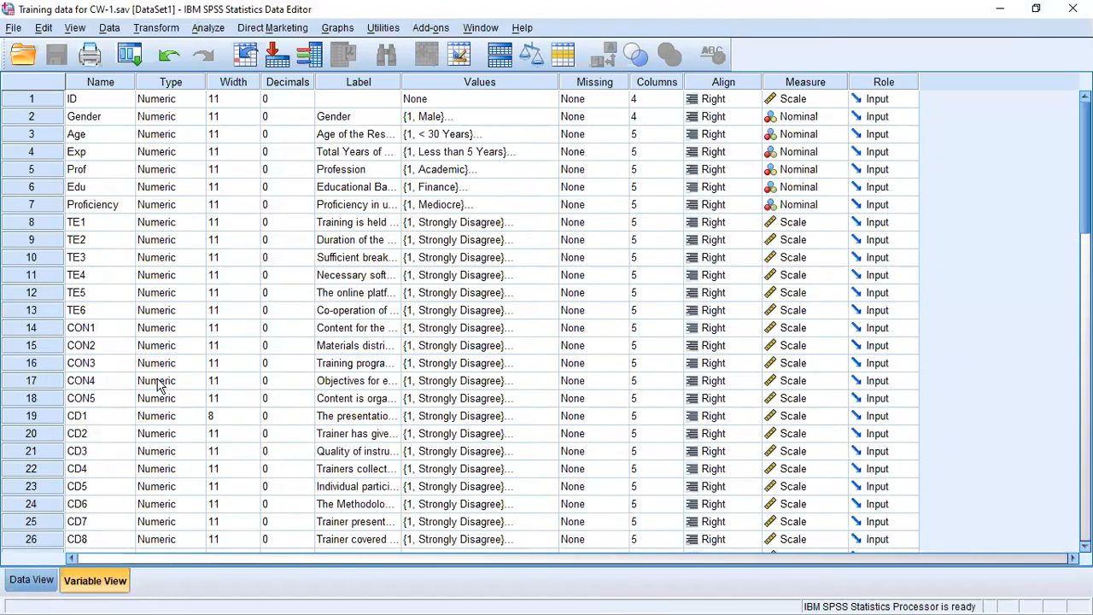
pyautogui.scroll(-8, 158, 386)
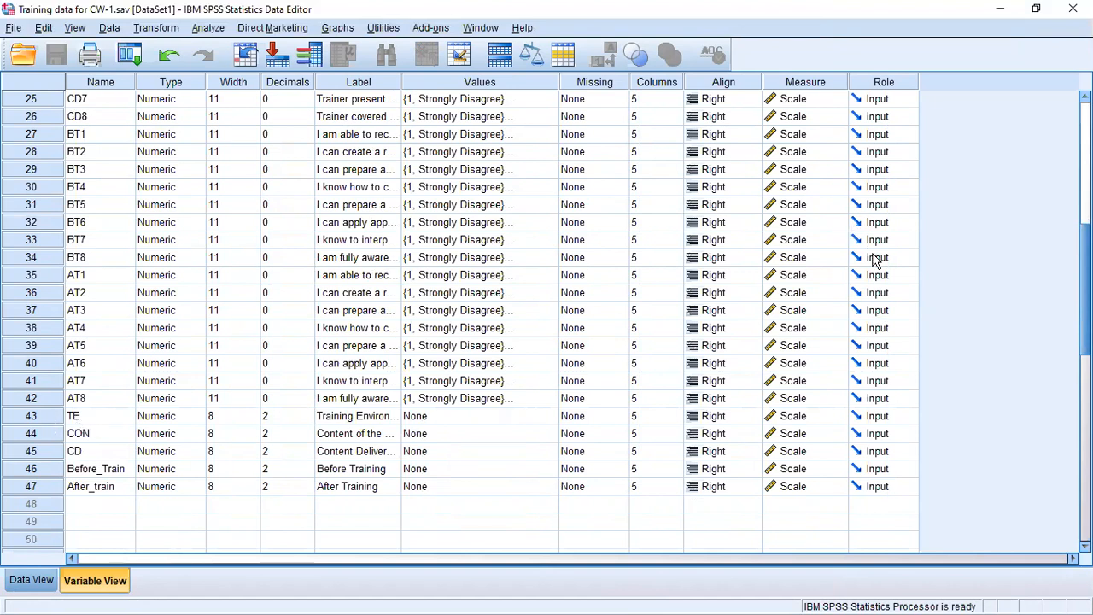
pyautogui.scroll(2, 886, 162)
pyautogui.scroll(6, 884, 158)
# Examine the Role options available for the ID variable without choosing a different one
pyautogui.click(908, 102)
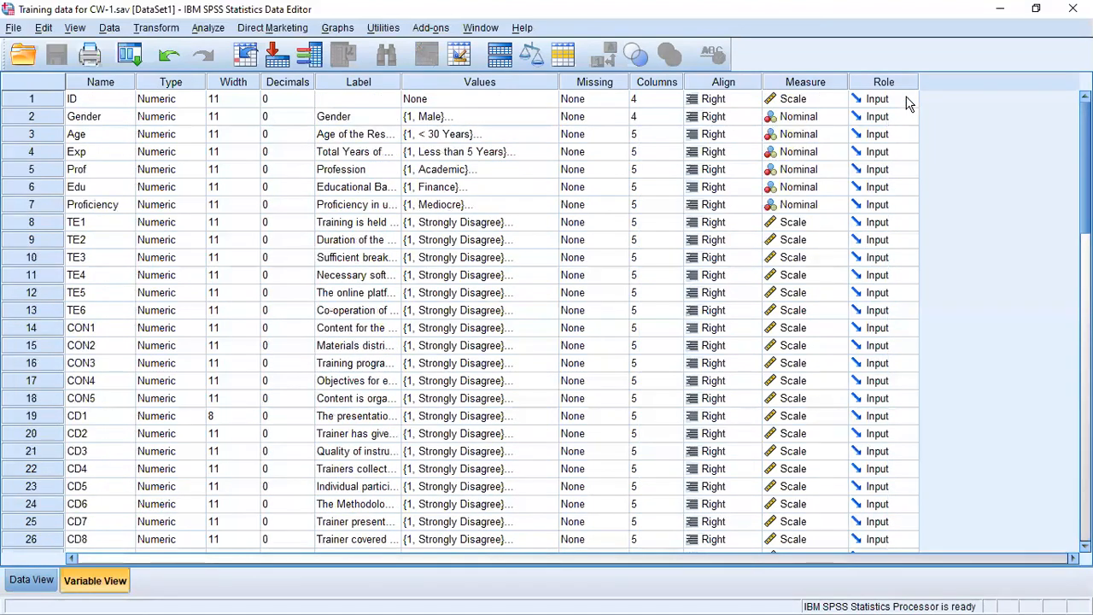
pyautogui.click(909, 102)
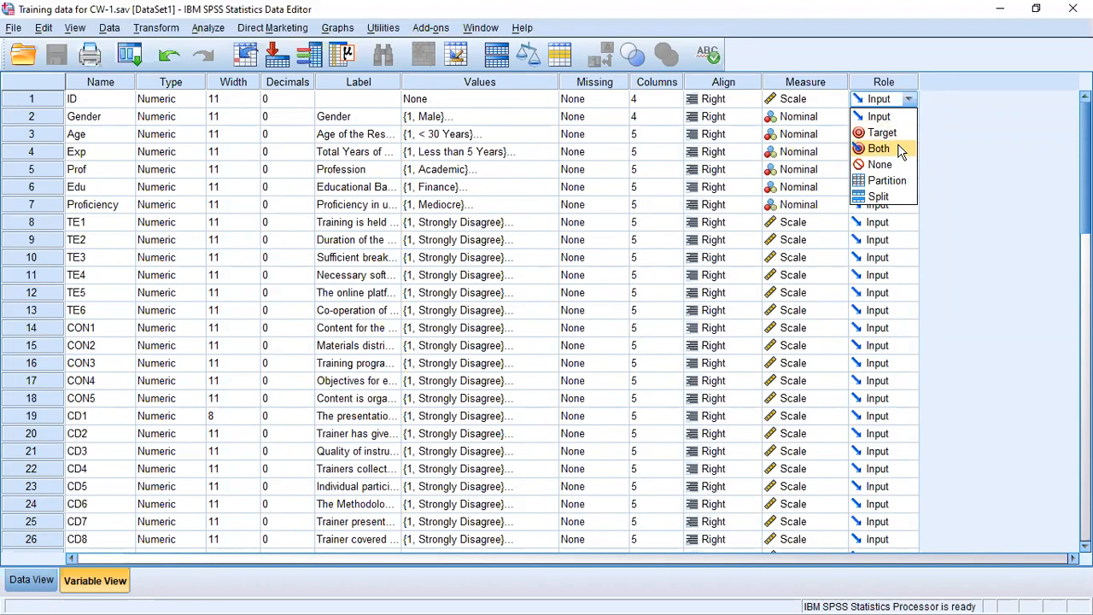
pyautogui.click(963, 135)
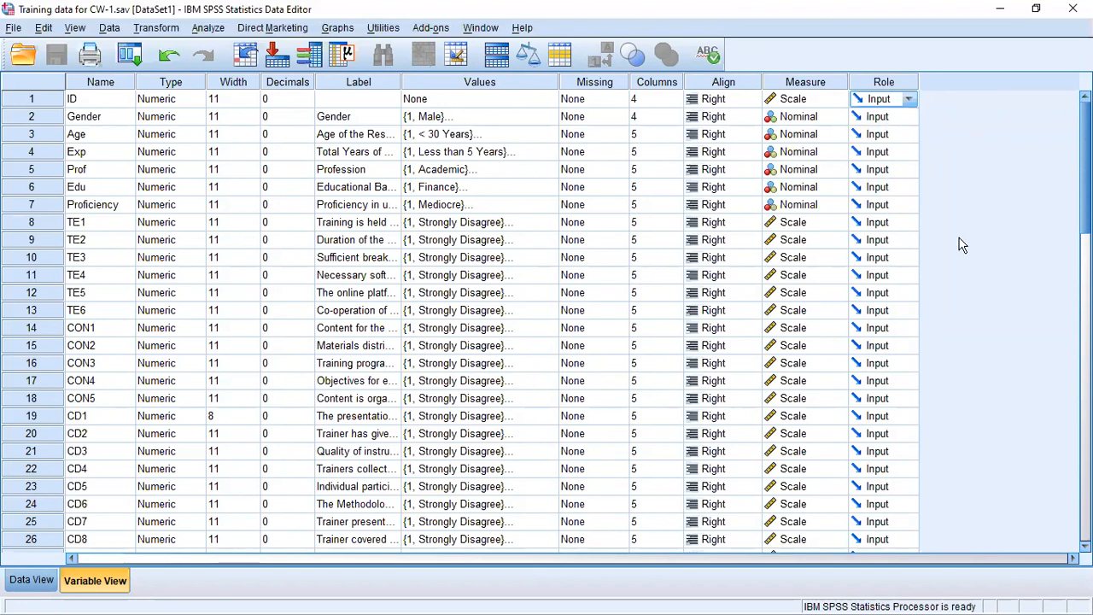
pyautogui.click(910, 100)
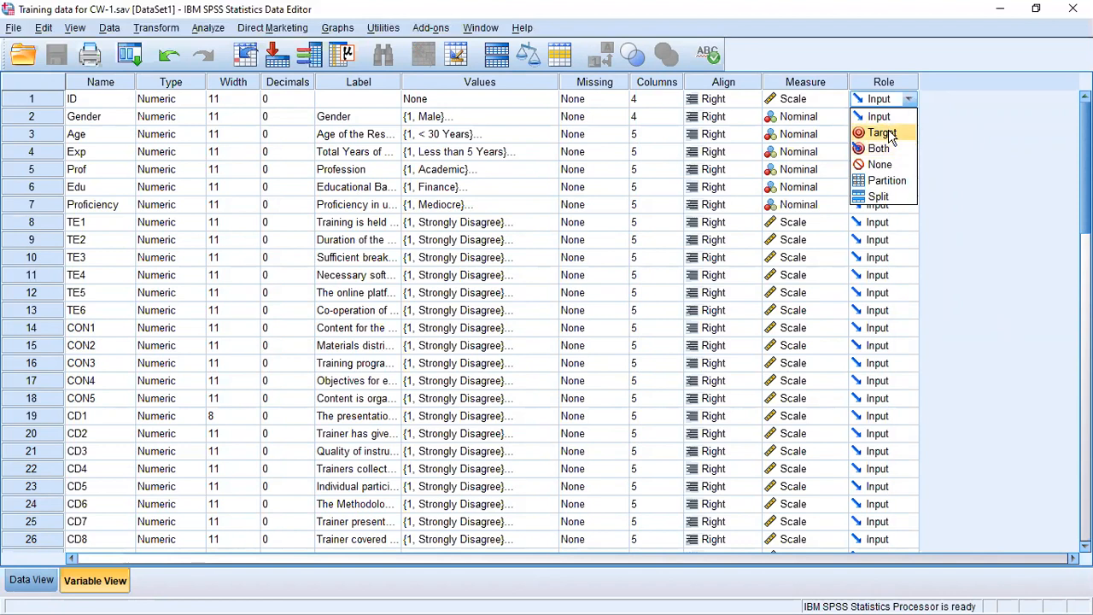
pyautogui.click(962, 154)
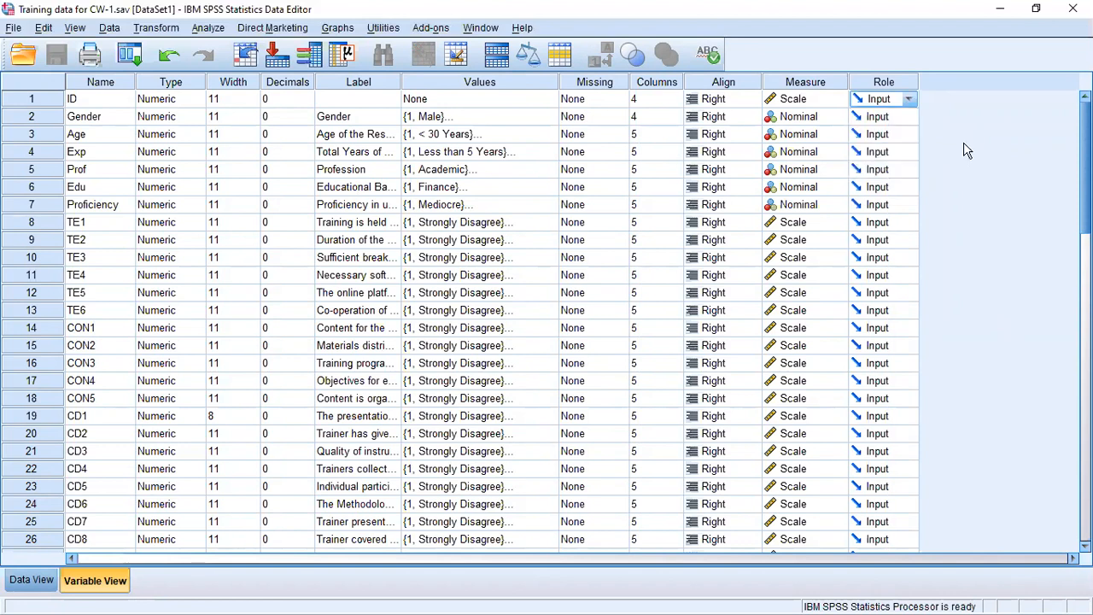
# Check the Word training questionnaire against the SPSS variable definitions, and display the dataset's case values in Data View
pyautogui.hotkey('alt', 'Tab')
pyautogui.hotkey('alt', 'Tab')
pyautogui.hotkey('alt', 'Tab')
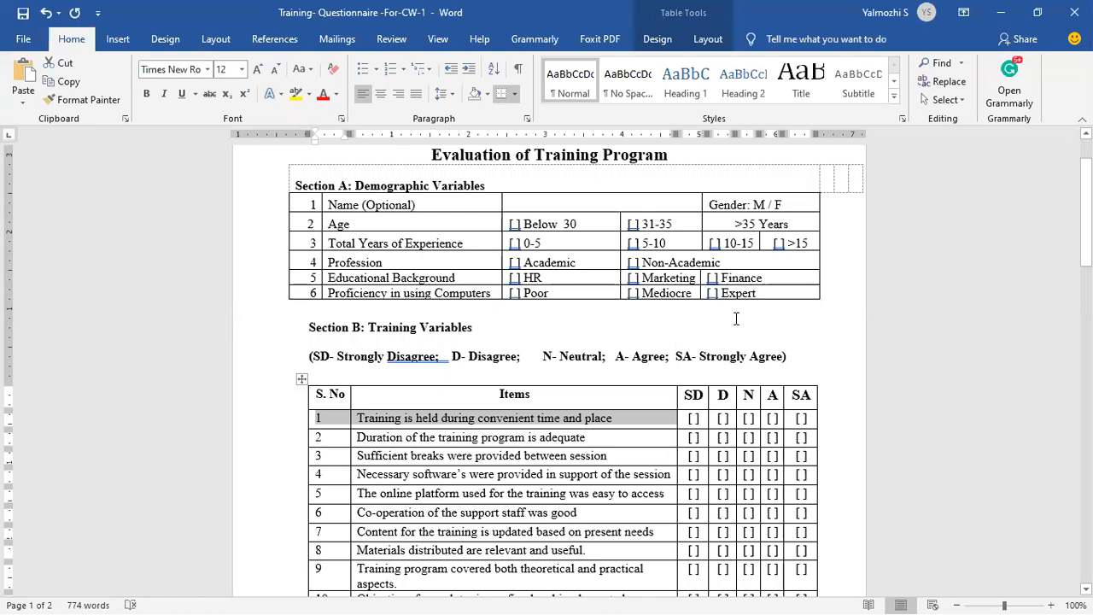
pyautogui.hotkey('alt', 'Tab')
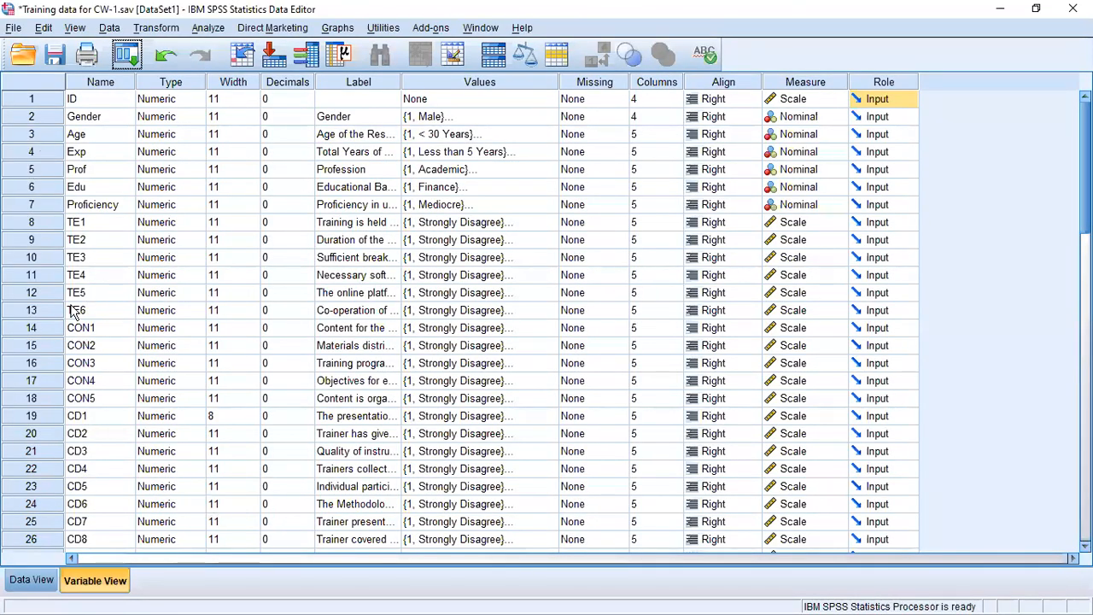
pyautogui.click(32, 581)
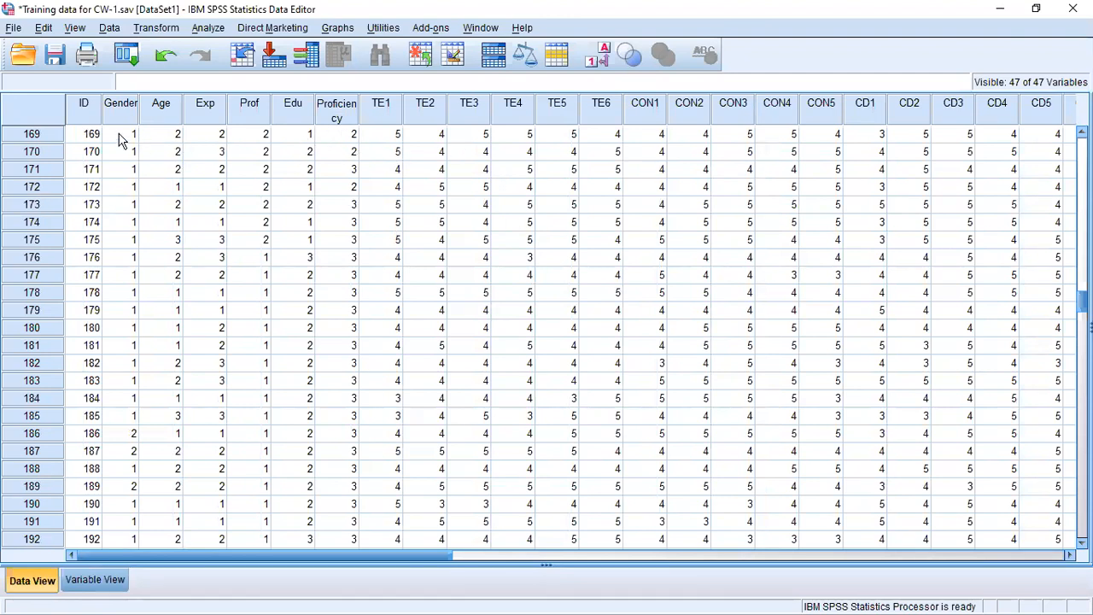
# Minimise the SPSS training dataset and the Word questionnaire to return to the SPSS -Course work-1 data folder in File Explorer
pyautogui.hotkey('alt', 'Tab')
pyautogui.hotkey('alt', 'Tab')
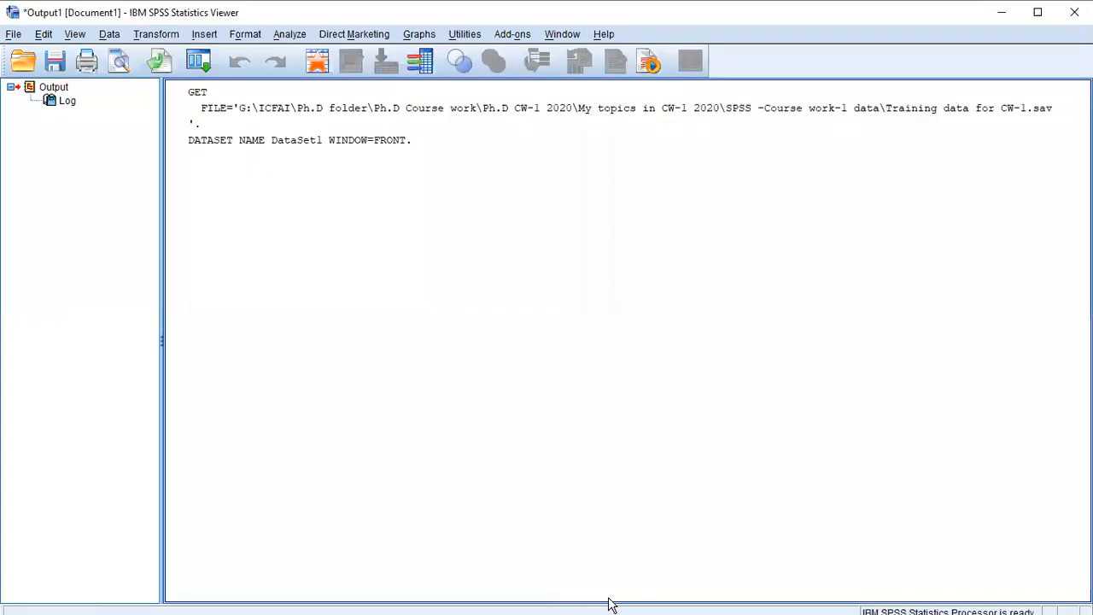
pyautogui.hotkey('alt', 'Tab')
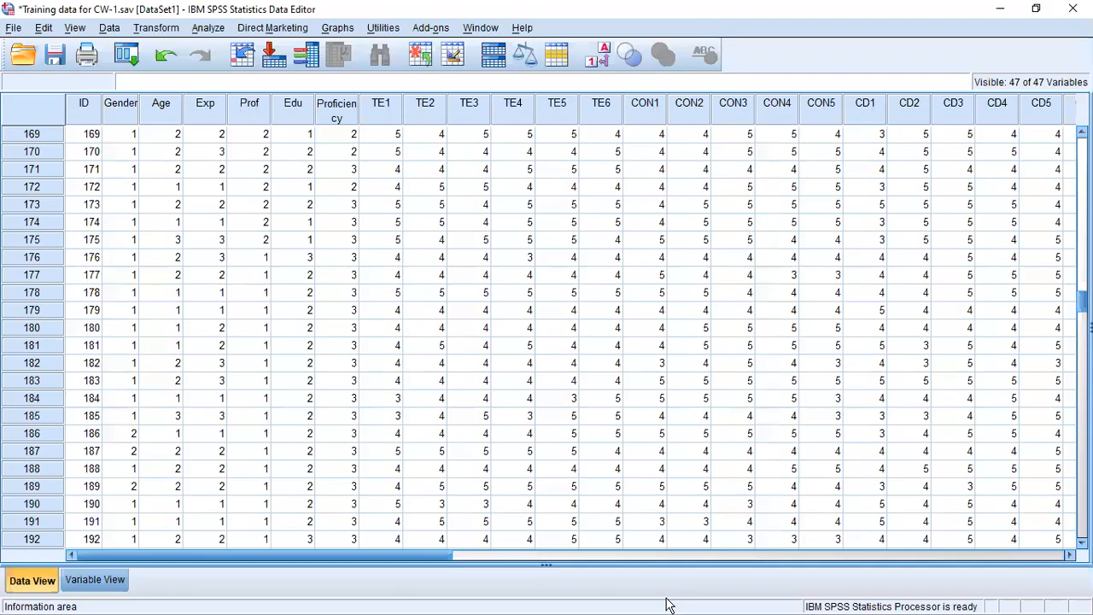
pyautogui.click(1001, 10)
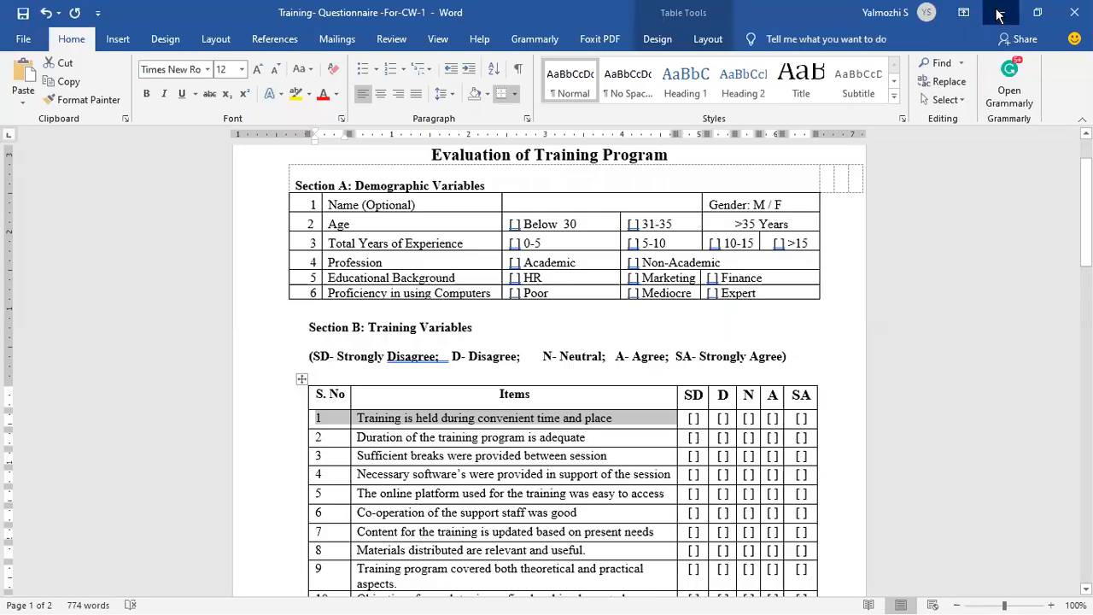
pyautogui.click(999, 16)
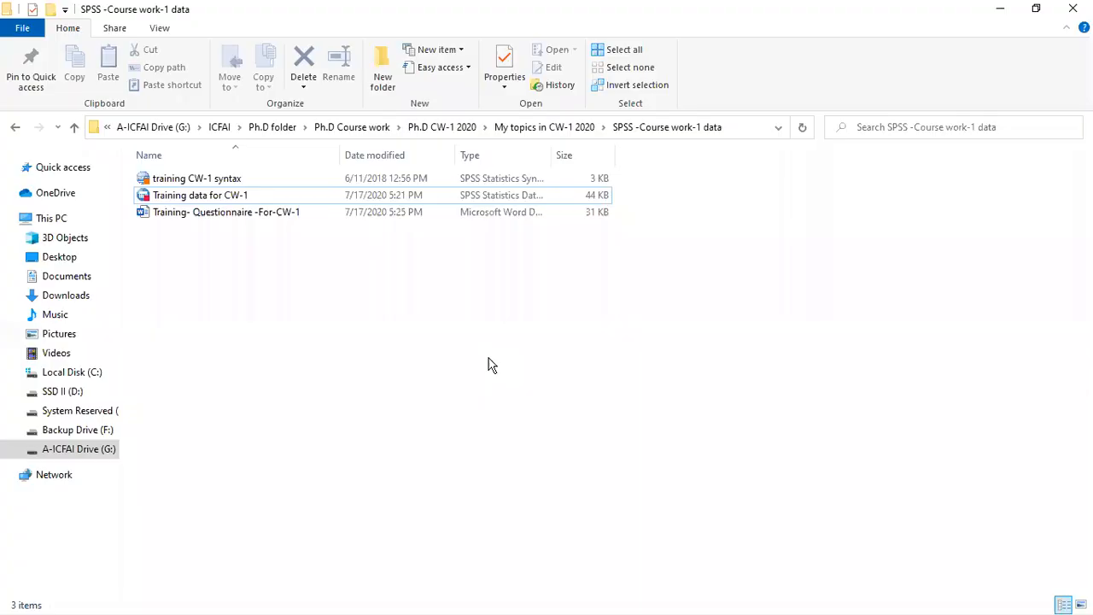
# Create a new Microsoft Project document in the SPSS -Course work-1 data folder
pyautogui.rightClick(488, 360)
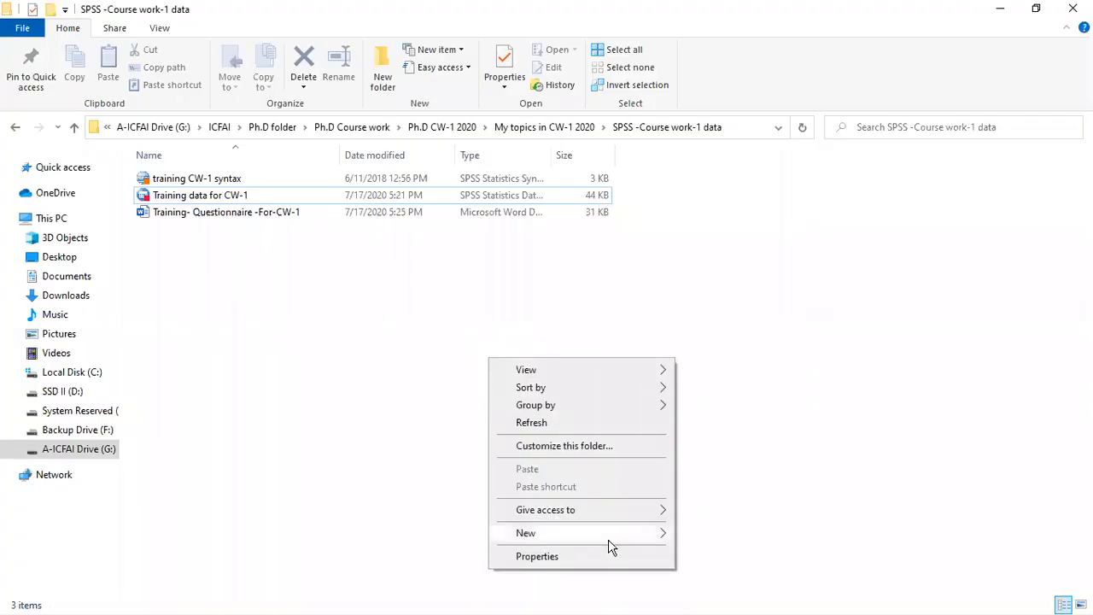
pyautogui.moveTo(639, 533)
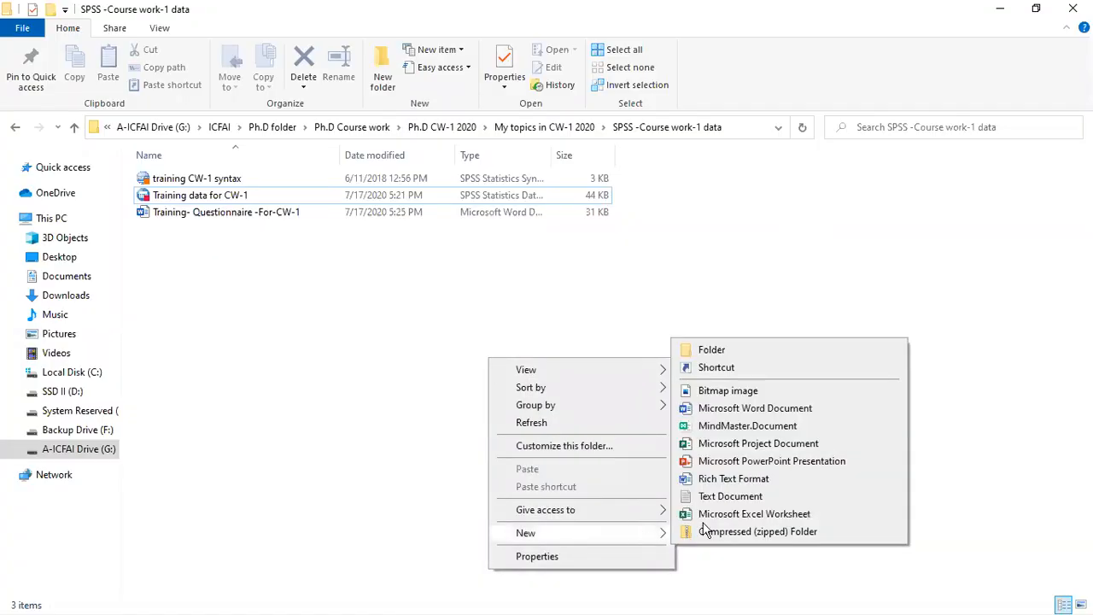
pyautogui.click(702, 451)
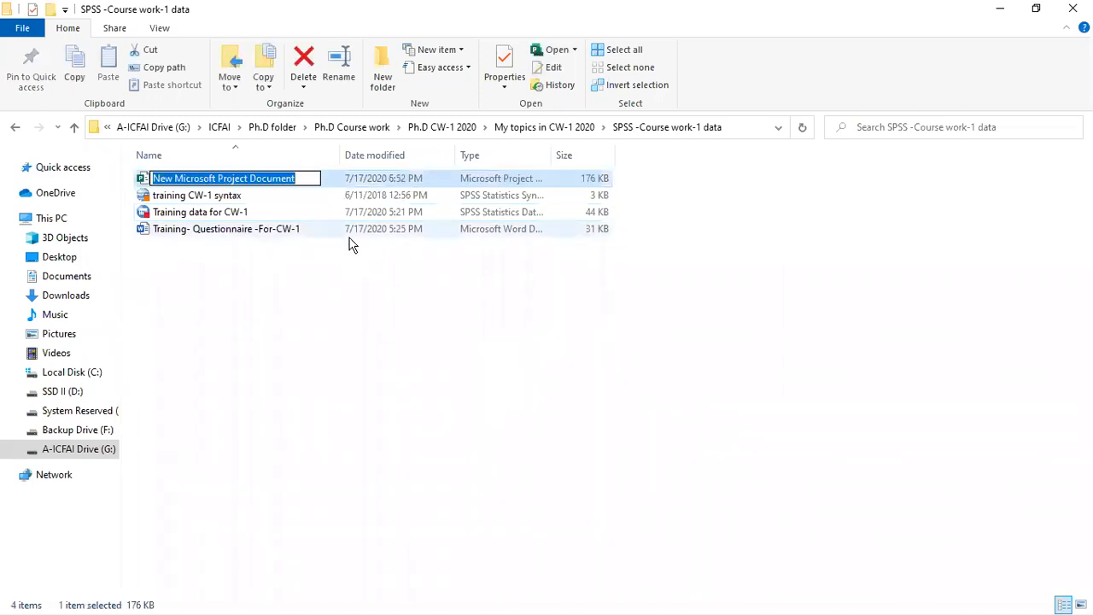
# Create a new Microsoft Excel worksheet in the same folder and name it test file
pyautogui.rightClick(354, 293)
pyautogui.moveTo(433, 480)
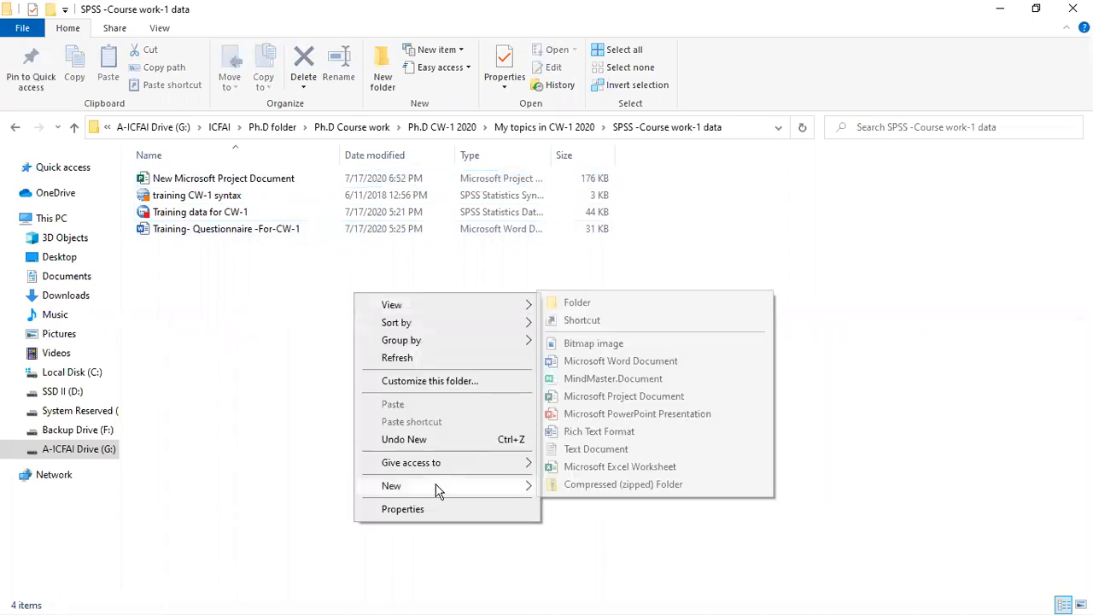
pyautogui.click(570, 468)
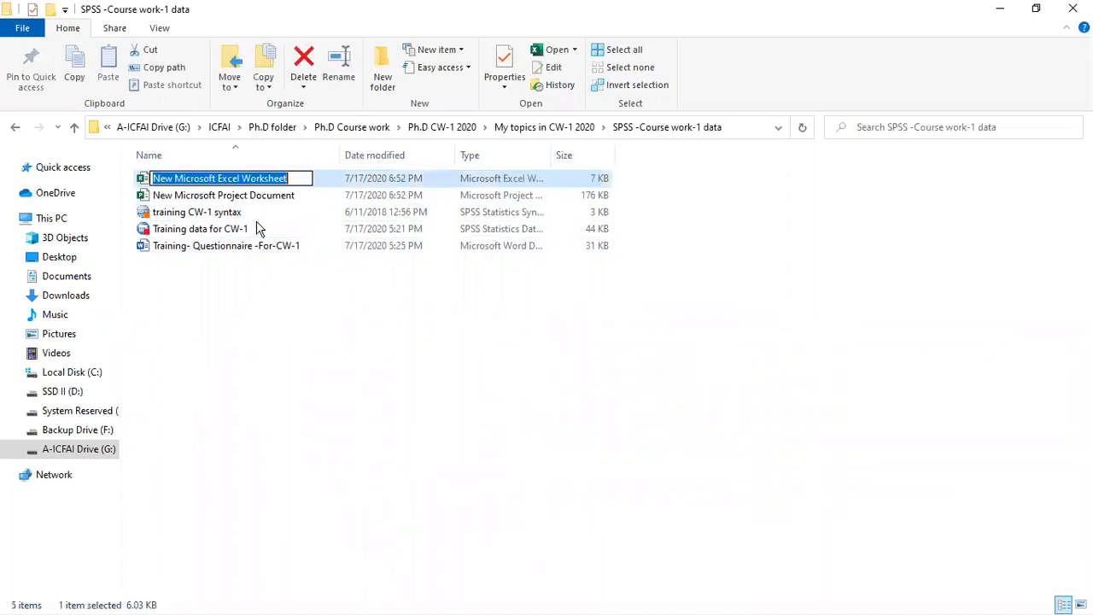
pyautogui.write('test file')
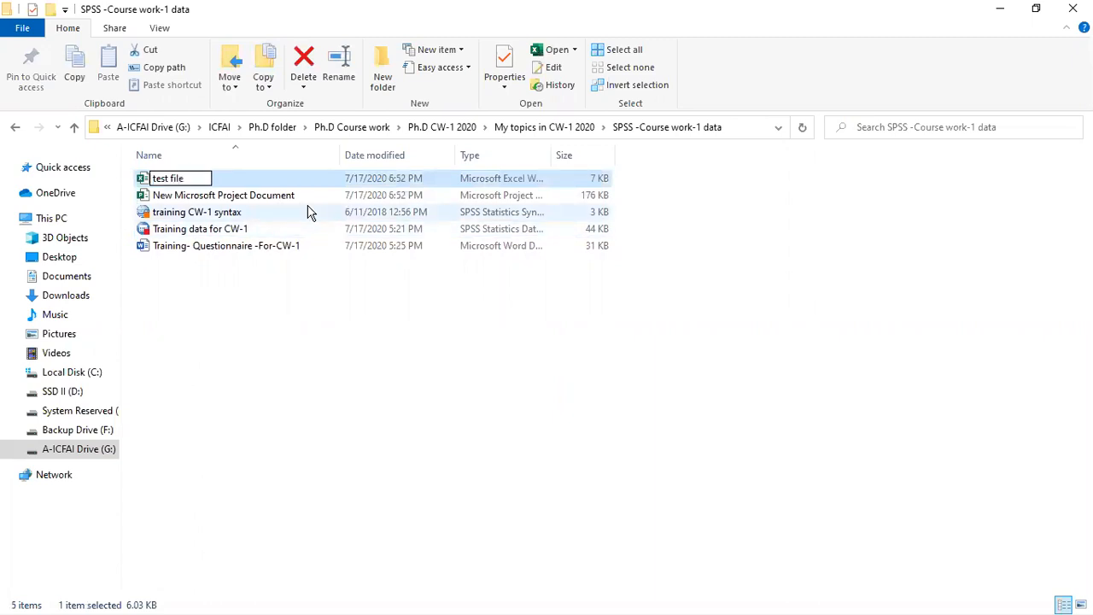
pyautogui.press('Return')
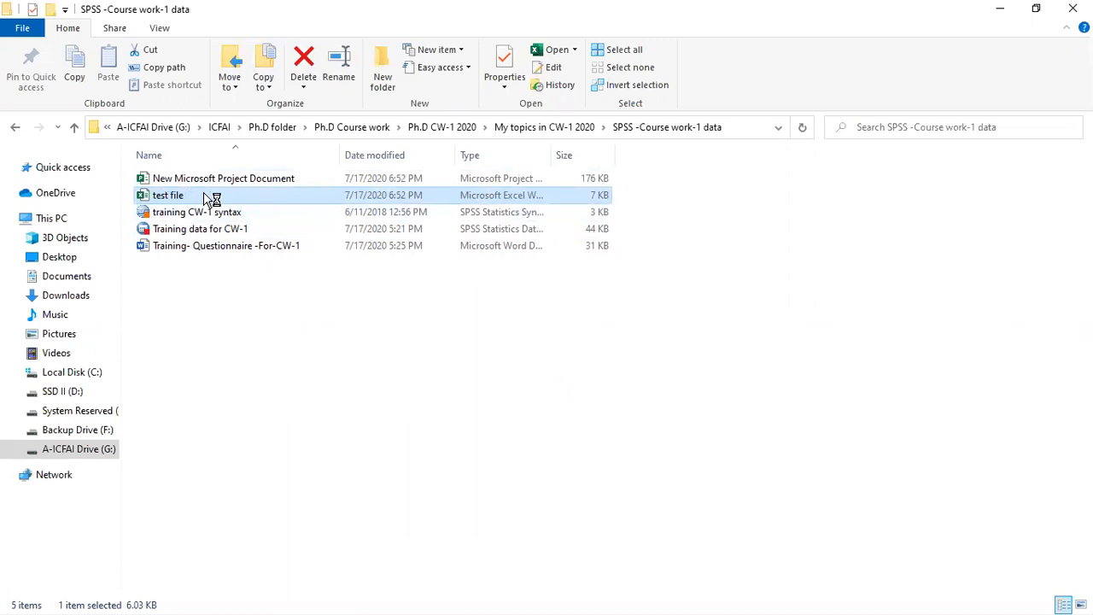
# Open the test file workbook in Excel and enter the headings gene, ere and eerne in cells B1 to D1
pyautogui.press('Return')
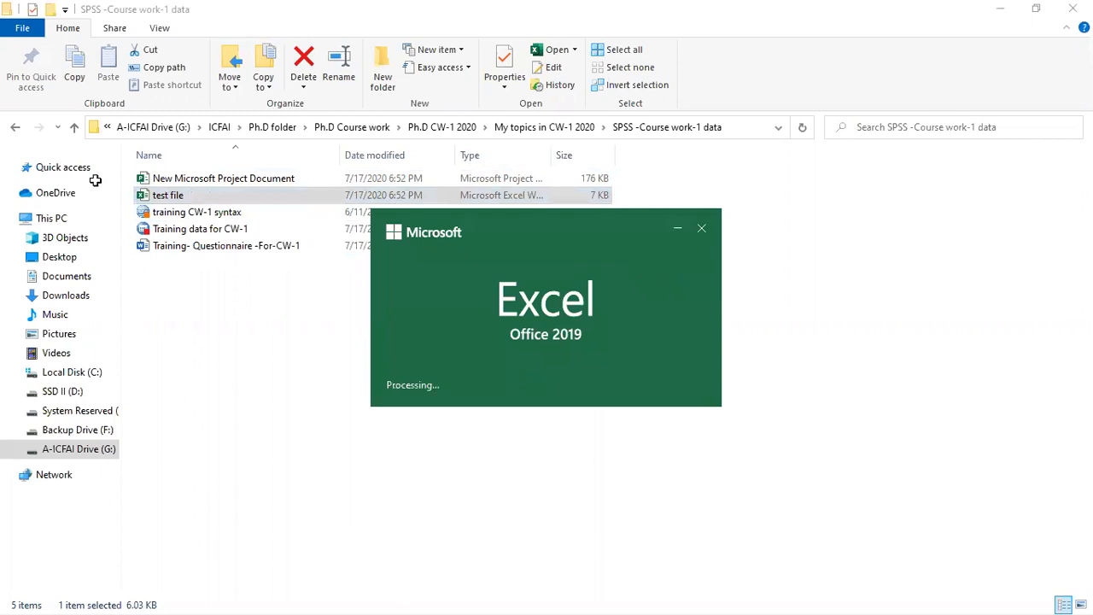
pyautogui.press('Right')
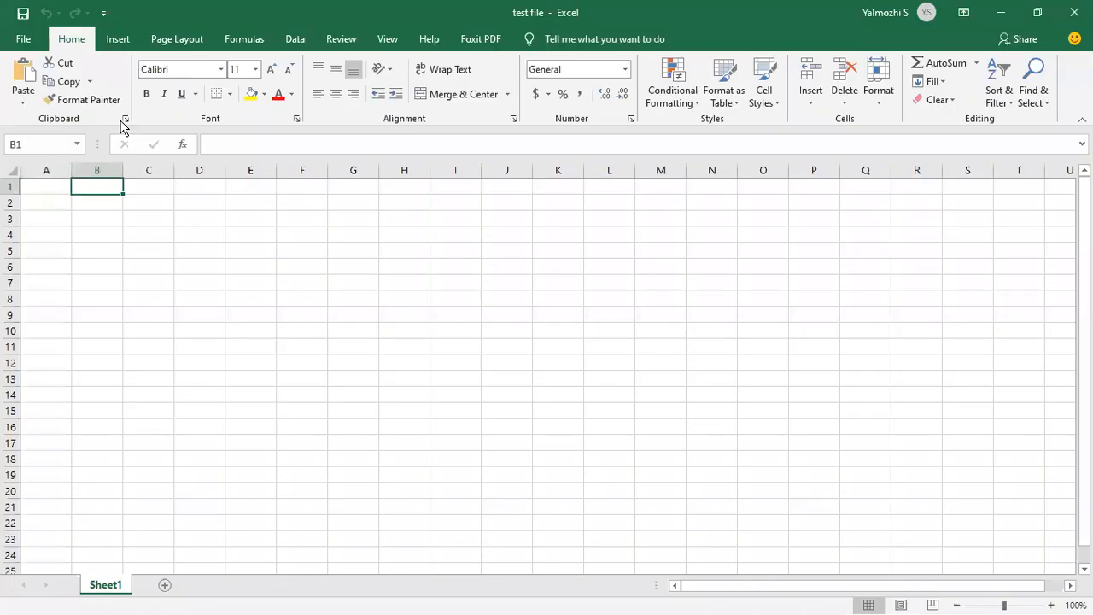
pyautogui.write('gen')
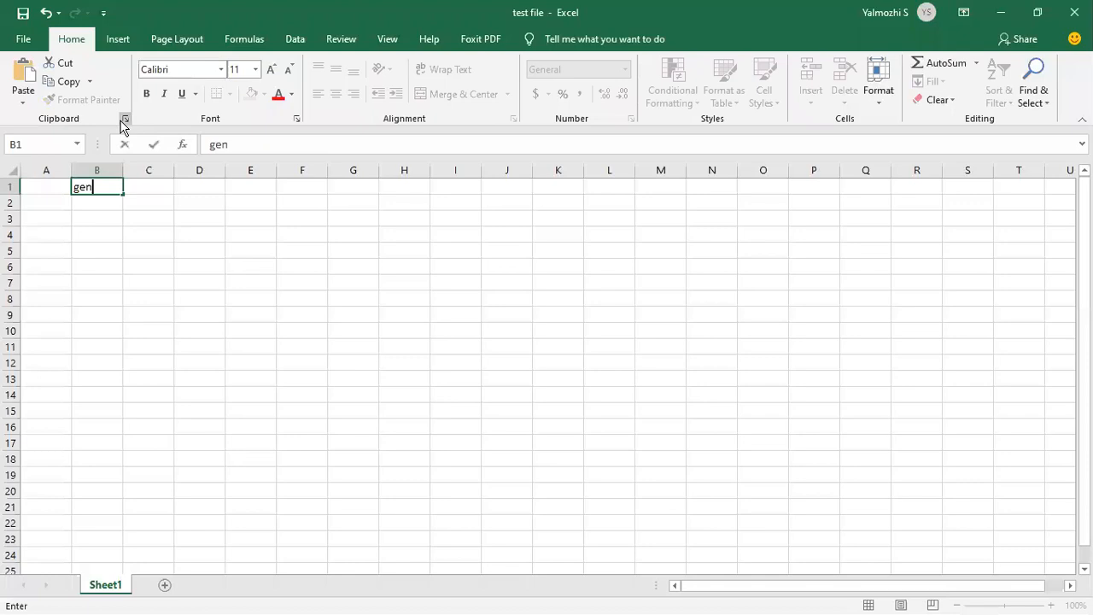
pyautogui.write('e')
pyautogui.press('Tab')
pyautogui.write('ere')
pyautogui.press('Tab')
pyautogui.write('ee')
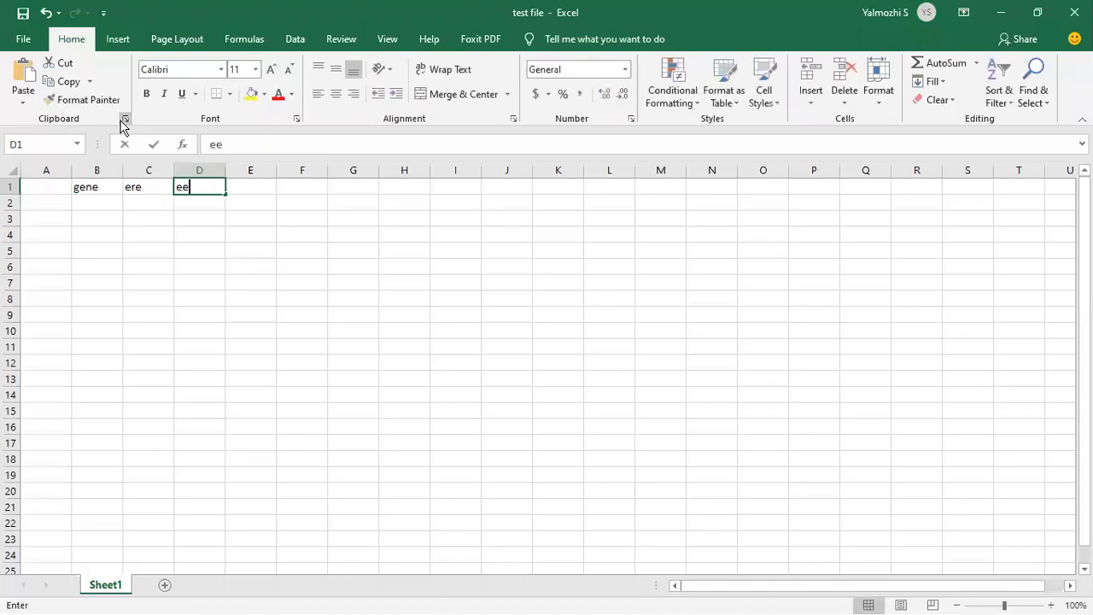
pyautogui.write('rne')
pyautogui.press('Tab')
# Enter the heading fnerer in cell F1 and fill the skipped cell E1 with df
pyautogui.press('Tab')
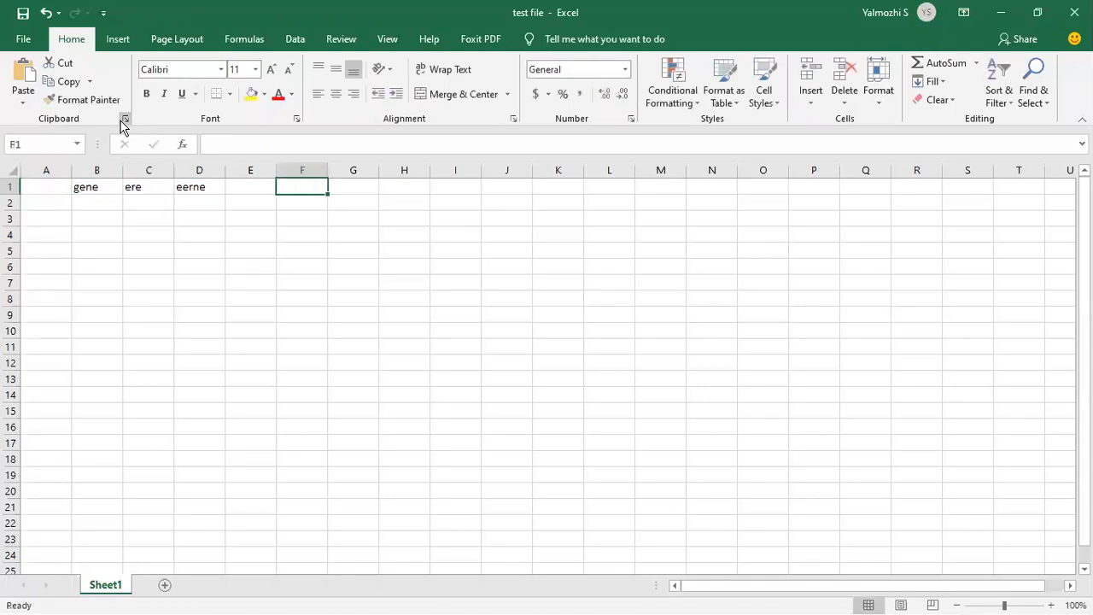
pyautogui.write('fnerer')
pyautogui.press('Tab')
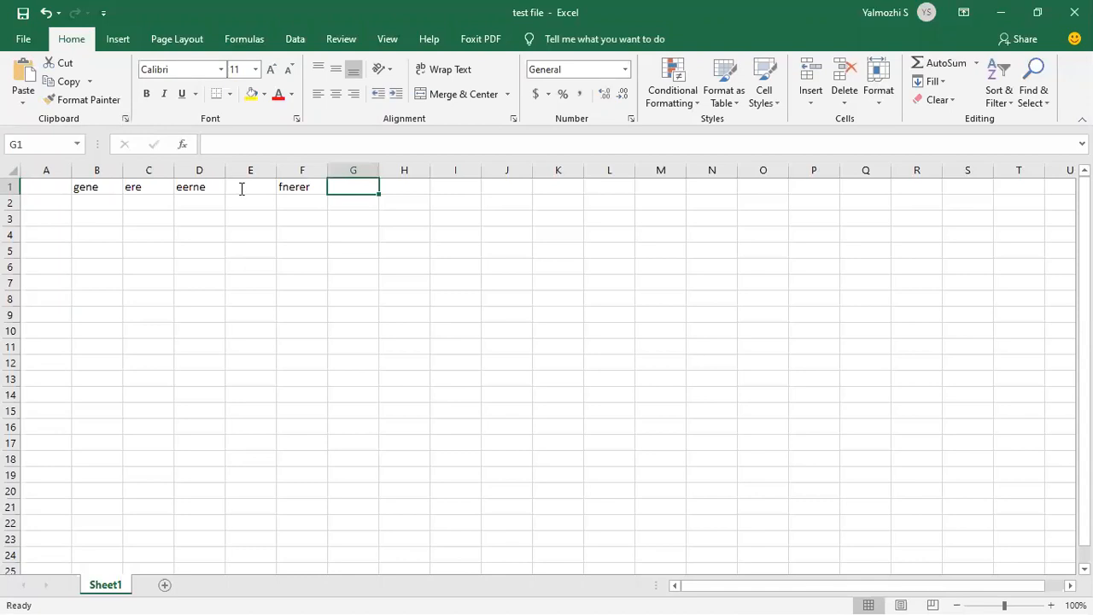
pyautogui.hotkey('shift', 'Tab')
pyautogui.hotkey('shift', 'Tab')
pyautogui.write('df')
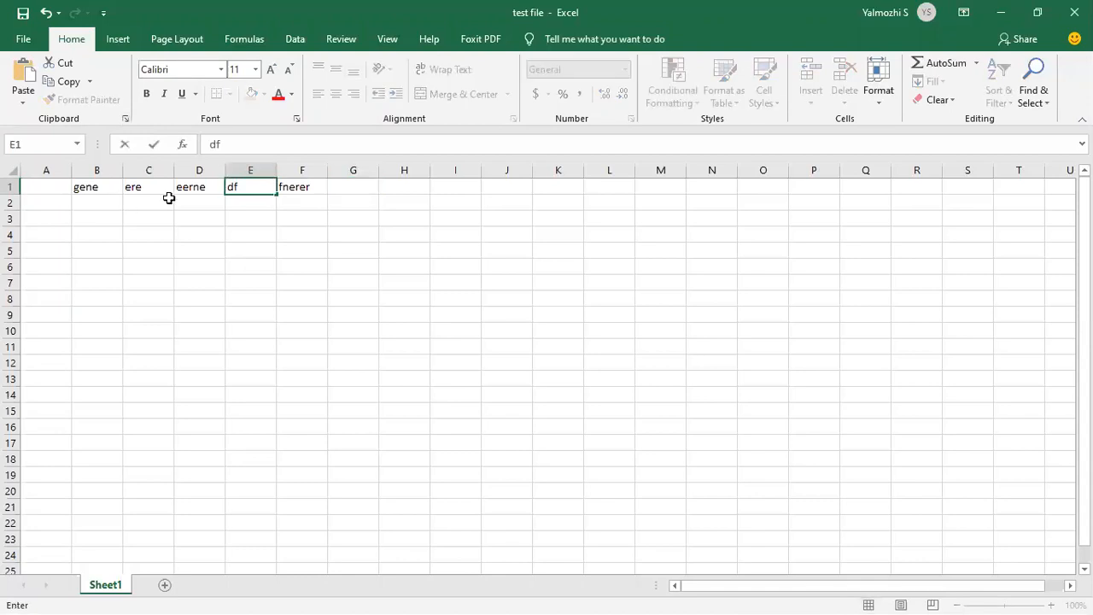
pyautogui.press('Return')
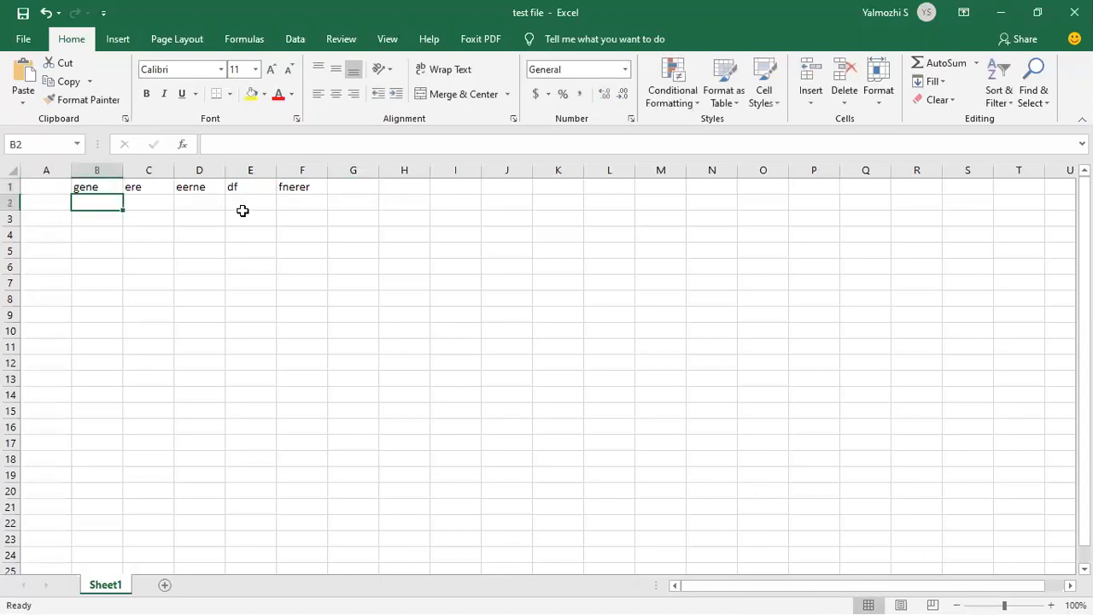
# Enter the values 1, 2, 2 and 23 in cells B2 to E2 under the headings
pyautogui.write('1')
pyautogui.press('Tab')
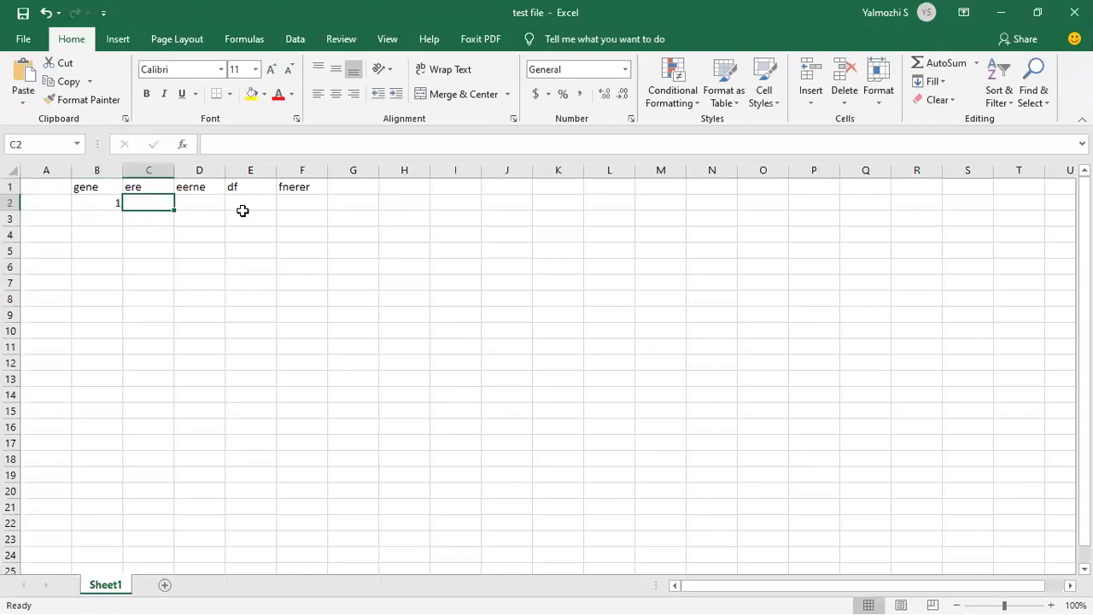
pyautogui.write('2')
pyautogui.press('Tab')
pyautogui.write('2')
pyautogui.press('Tab')
pyautogui.write('2')
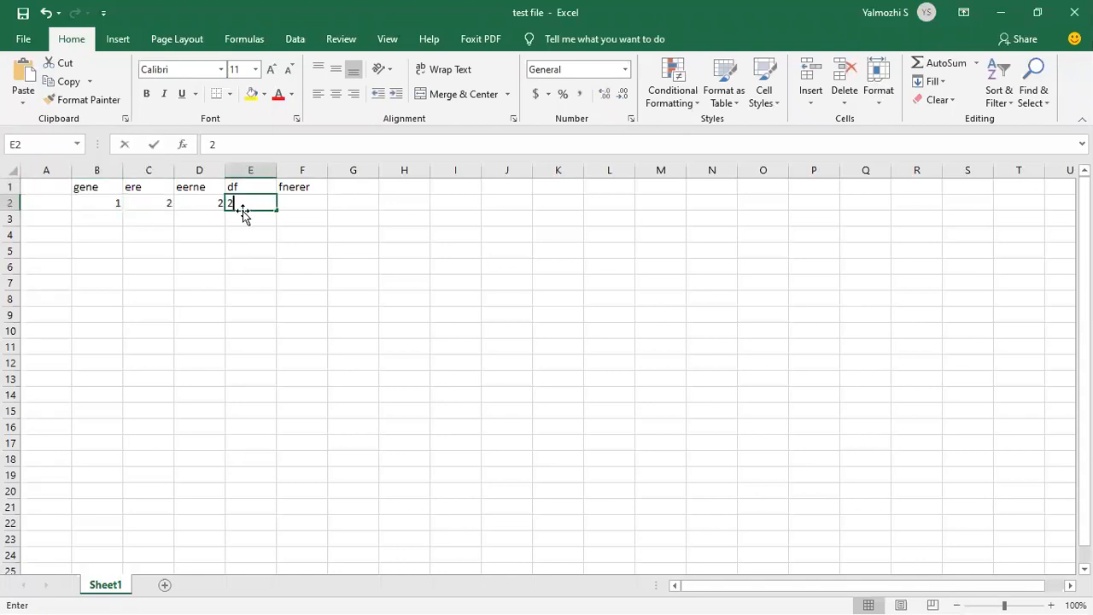
pyautogui.write('3')
pyautogui.press('Tab')
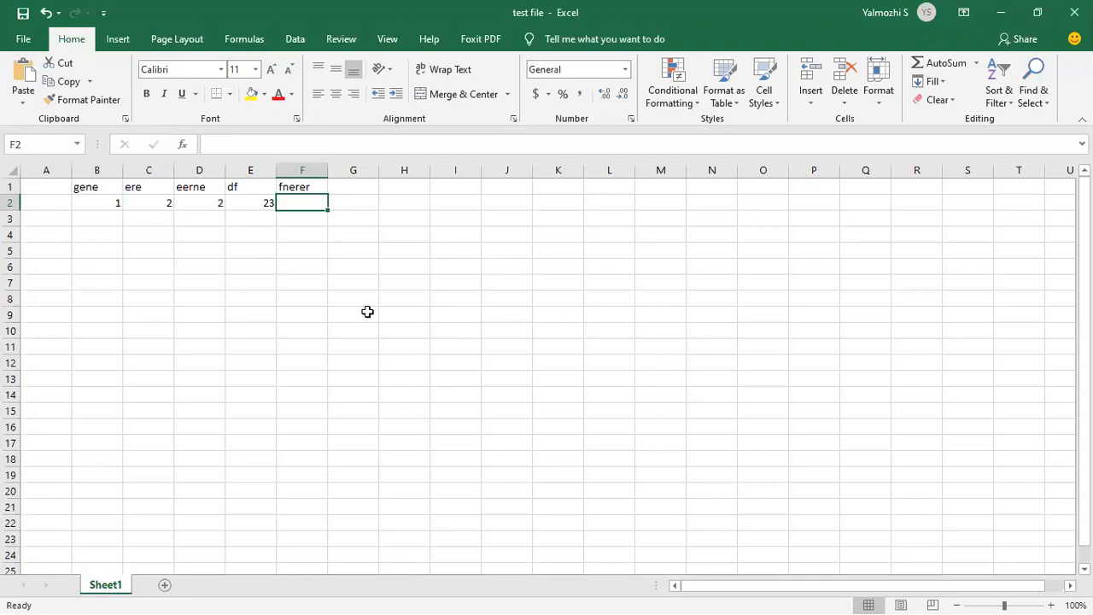
pyautogui.press('Left')
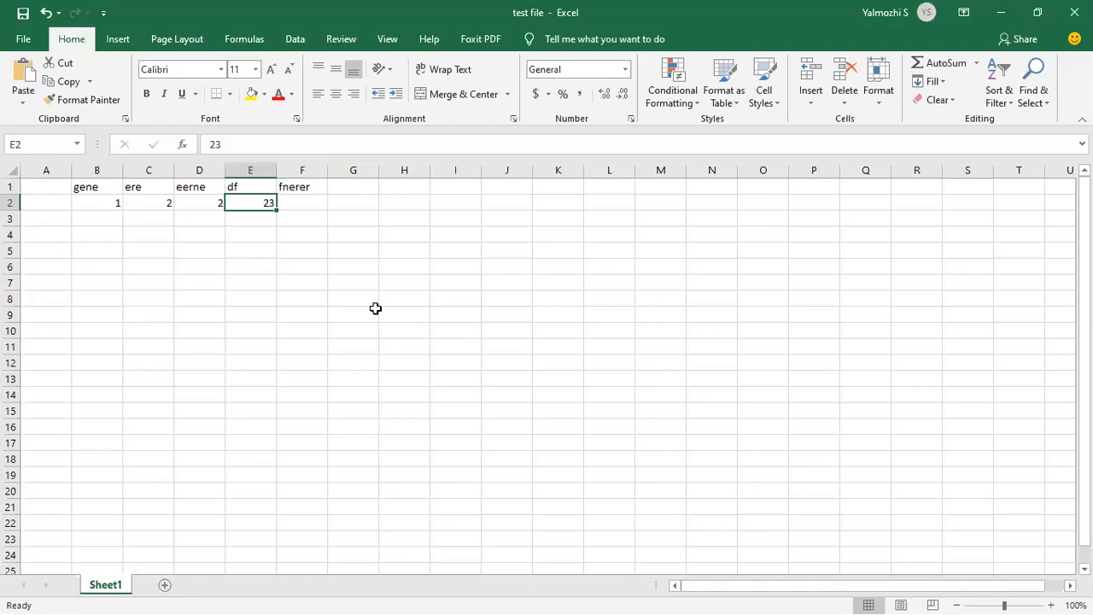
# Enter the value 3 in cell F2 under the fnerer heading and add a second worksheet to the workbook
pyautogui.click(309, 204)
pyautogui.write('3')
pyautogui.click(413, 224)
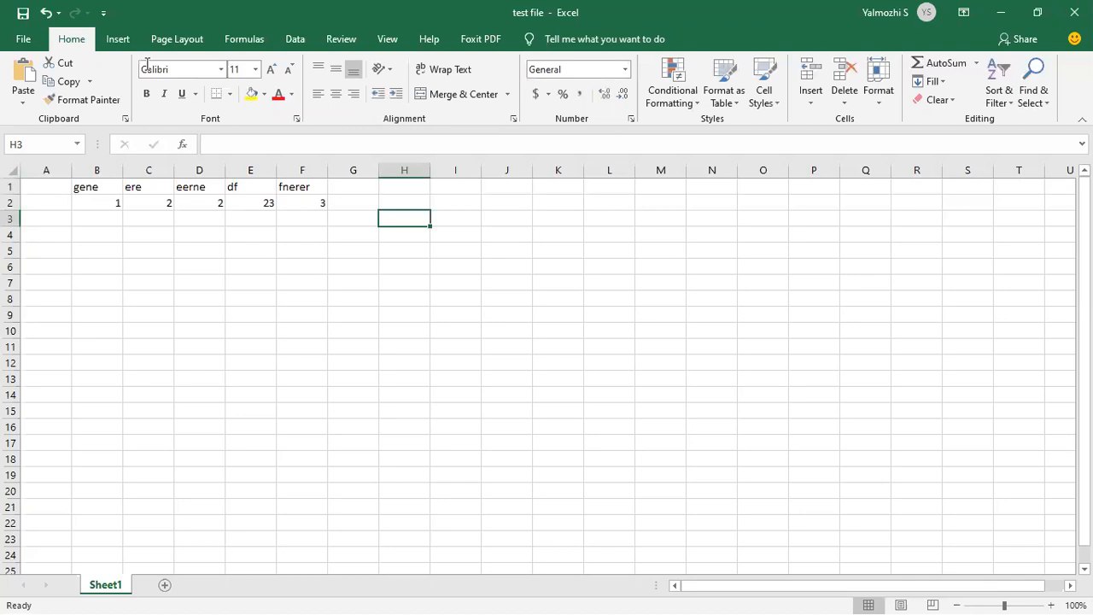
pyautogui.click(165, 584)
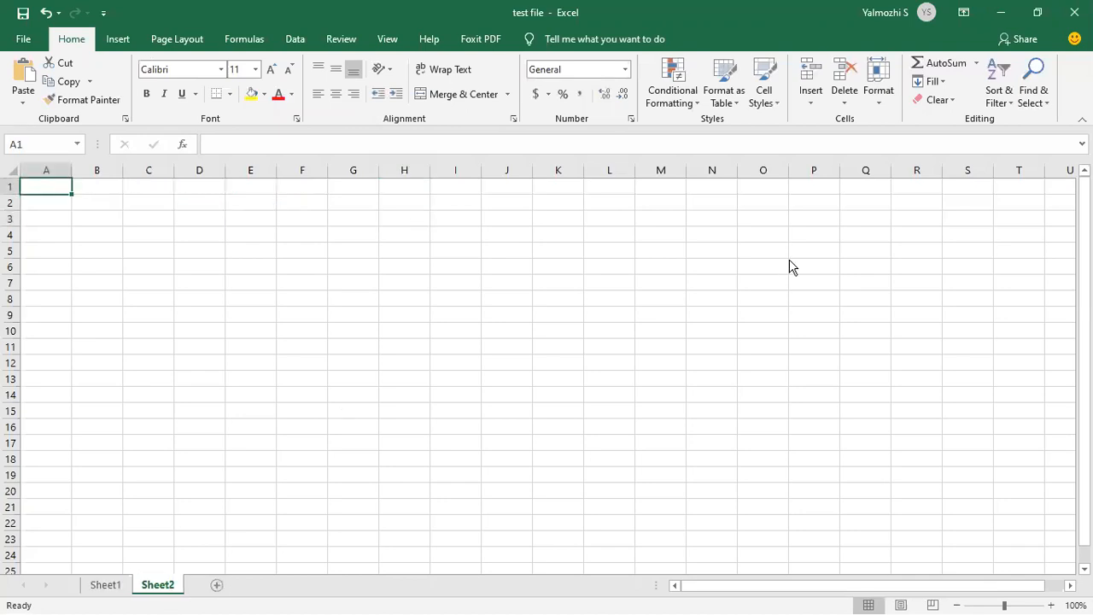
# Switch to the SPSS Data Editor window showing the Training data for CW-1 dataset
pyautogui.hotkey('alt', 'Tab')
pyautogui.press('Tab')
pyautogui.press('Tab')
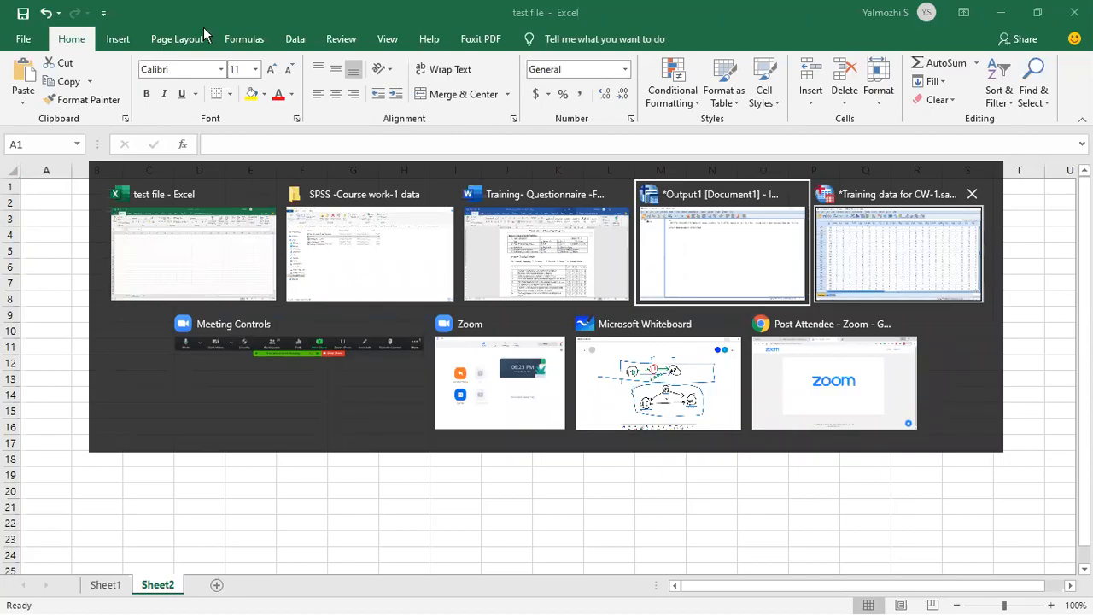
pyautogui.hotkey('alt', 'Tab')
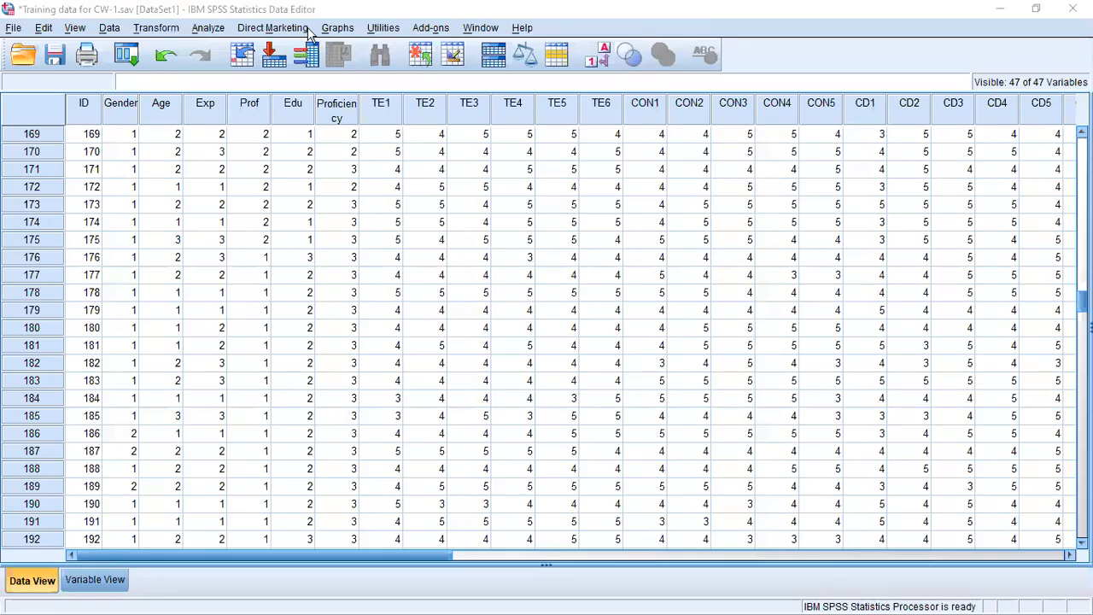
# Examine which file, edit, view and transform commands SPSS offers for the dataset
pyautogui.click(15, 28)
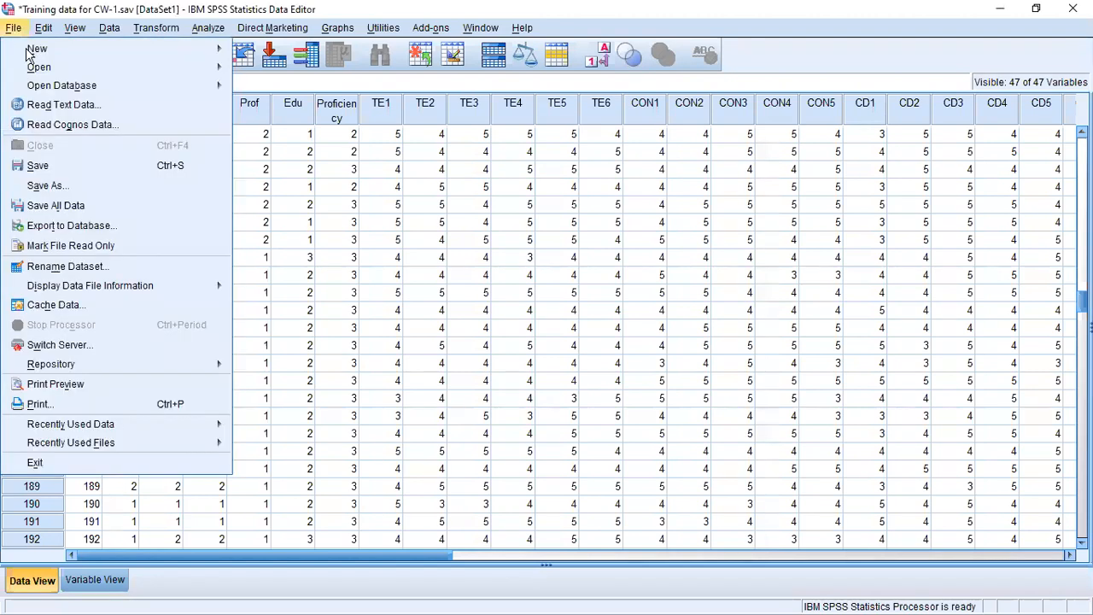
pyautogui.moveTo(27, 53)
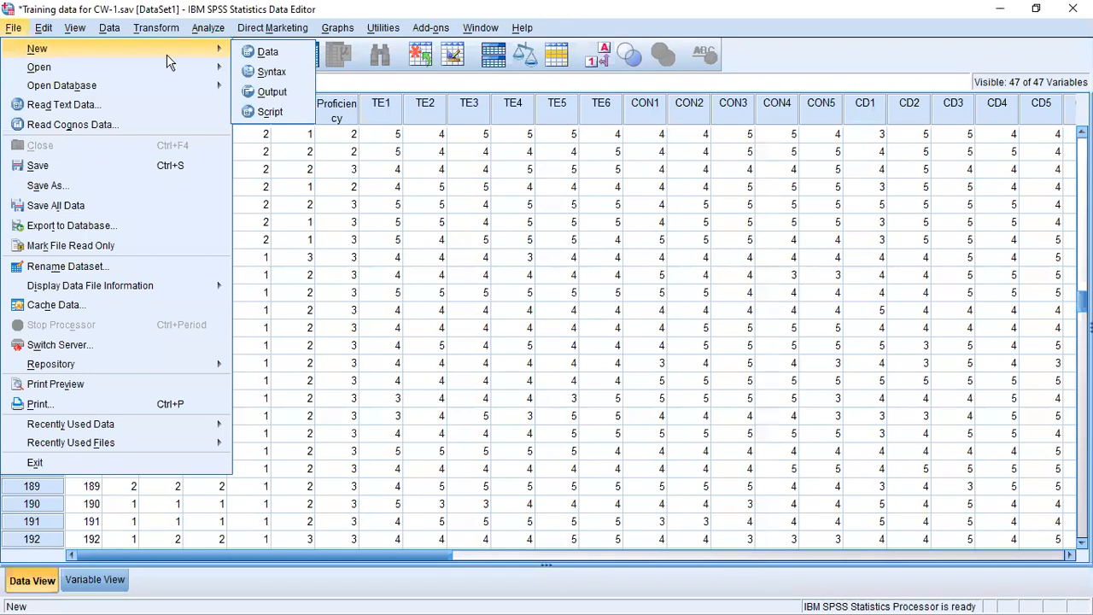
pyautogui.moveTo(87, 74)
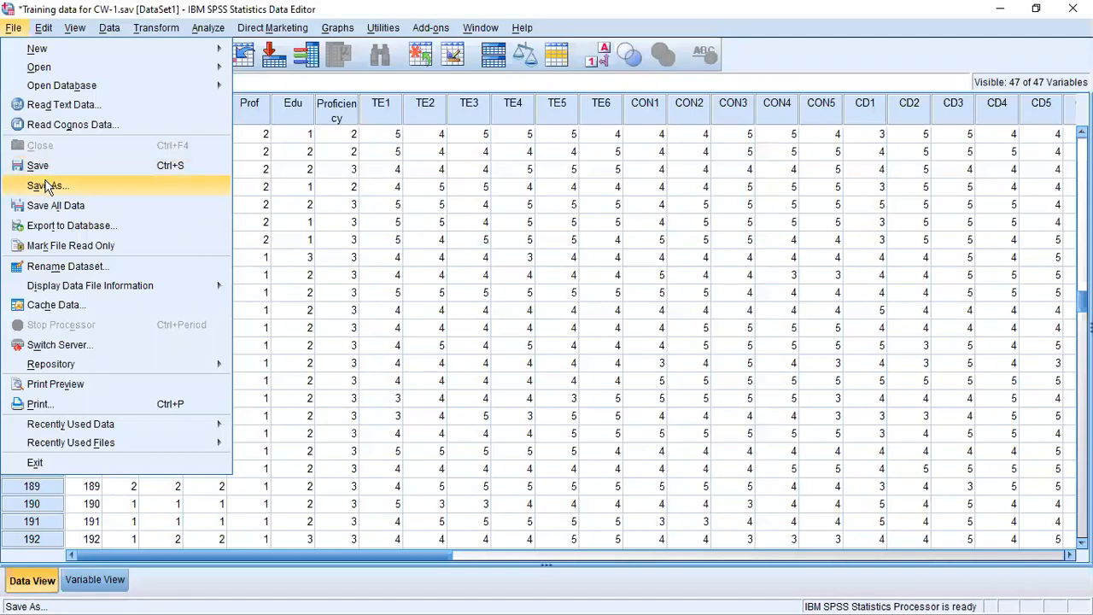
pyautogui.moveTo(46, 26)
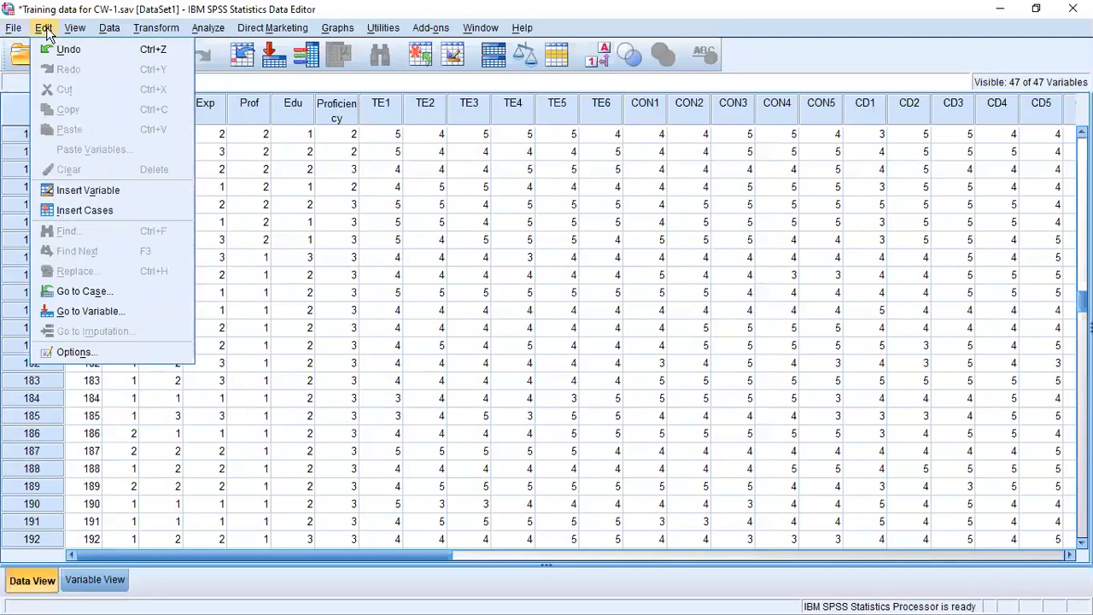
pyautogui.press('Right')
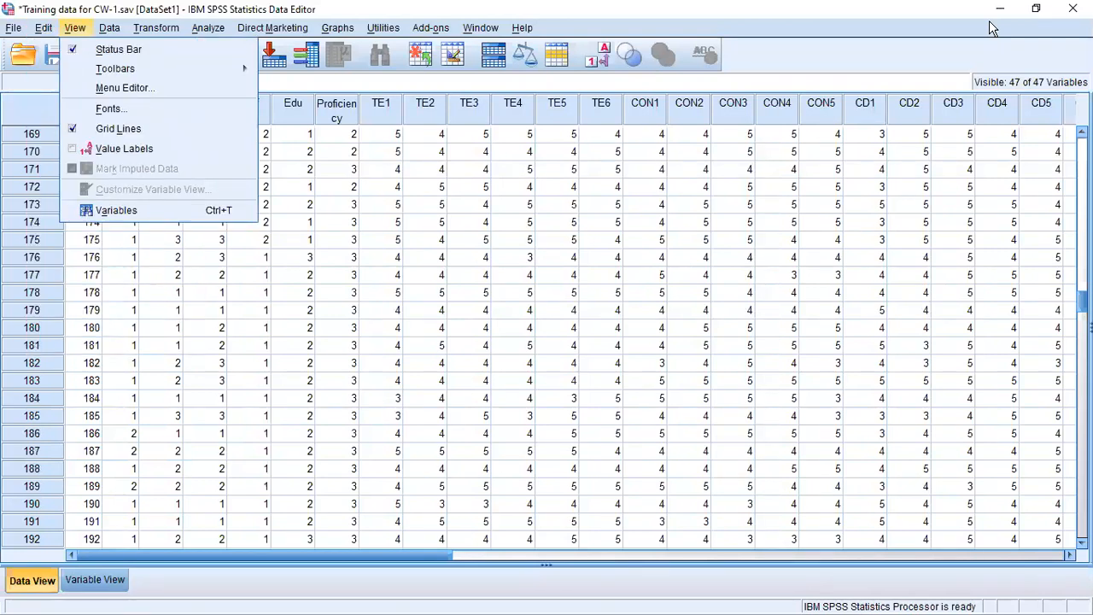
pyautogui.click(13, 34)
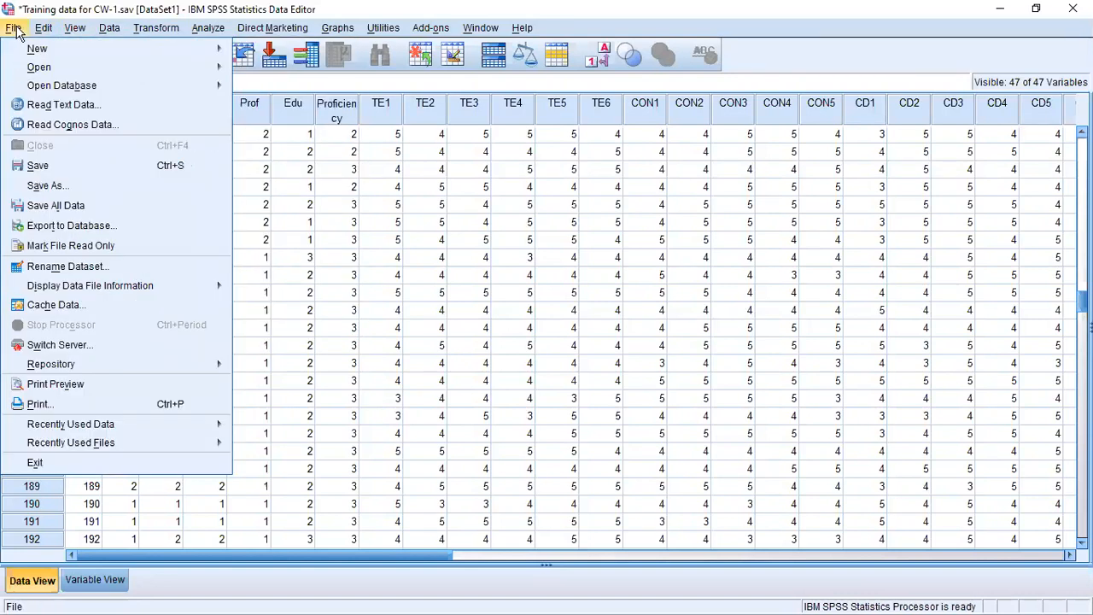
pyautogui.moveTo(156, 32)
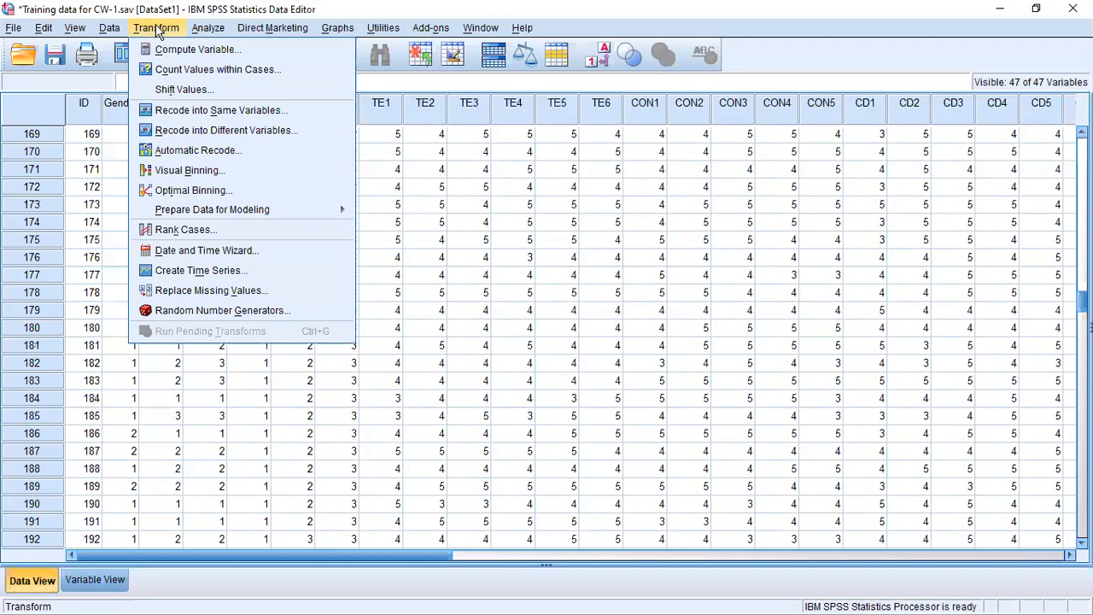
pyautogui.moveTo(202, 27)
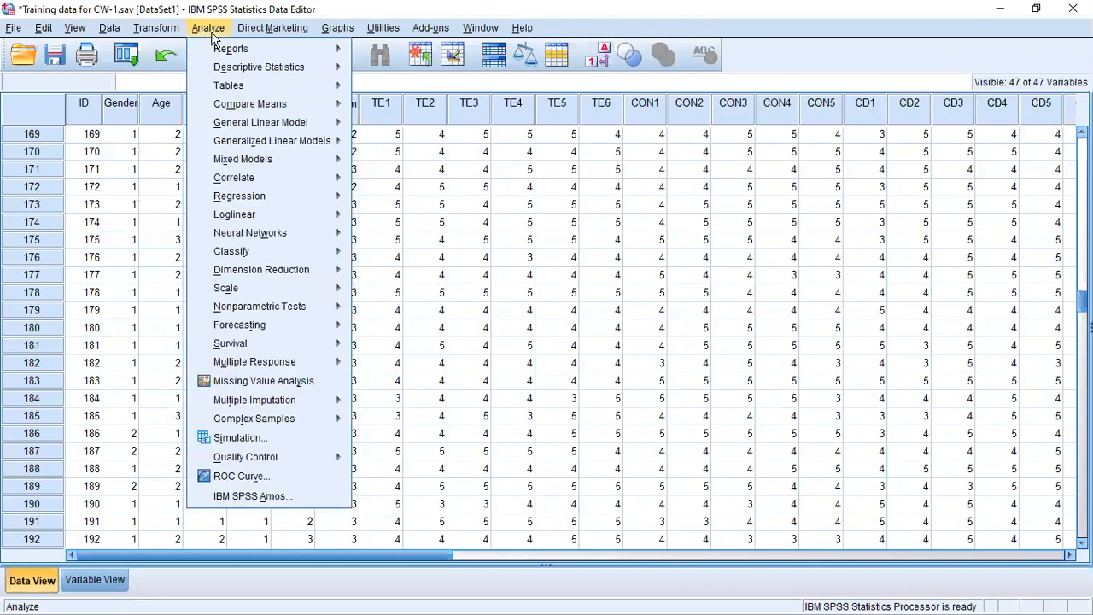
# Examine the available analysis procedures, including tables, compare means, regression, neural networks, dimension reduction, scale and forecasting
pyautogui.press('Right')
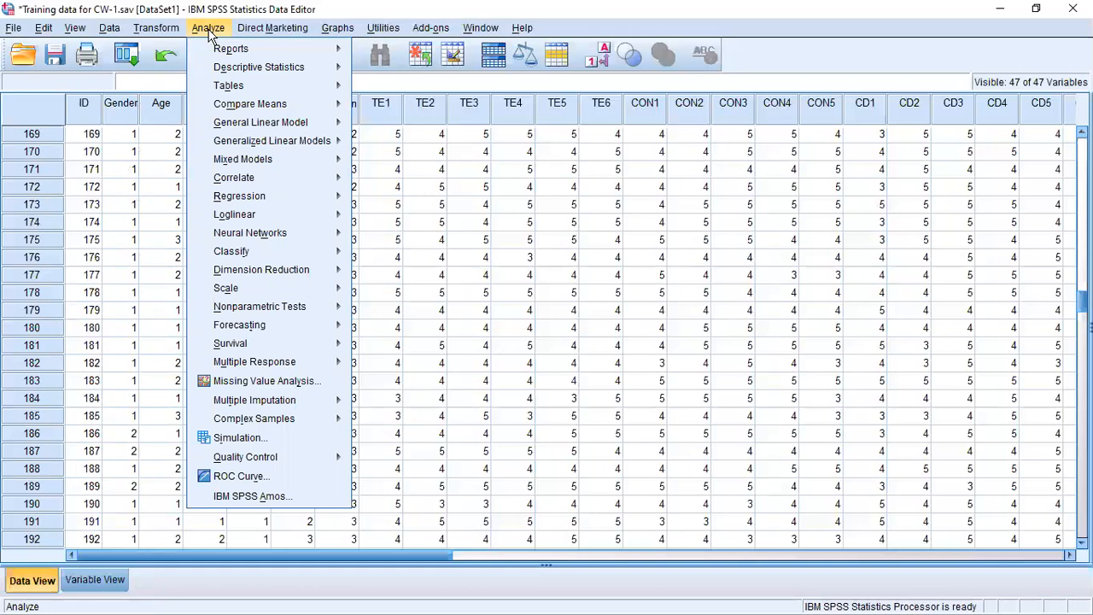
pyautogui.moveTo(329, 67)
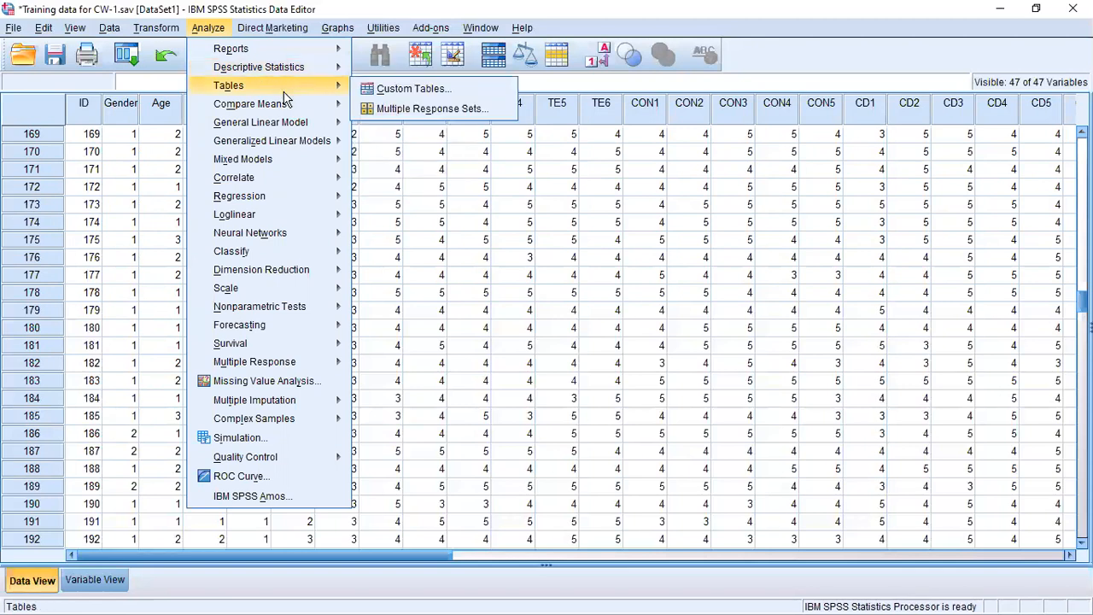
pyautogui.moveTo(288, 106)
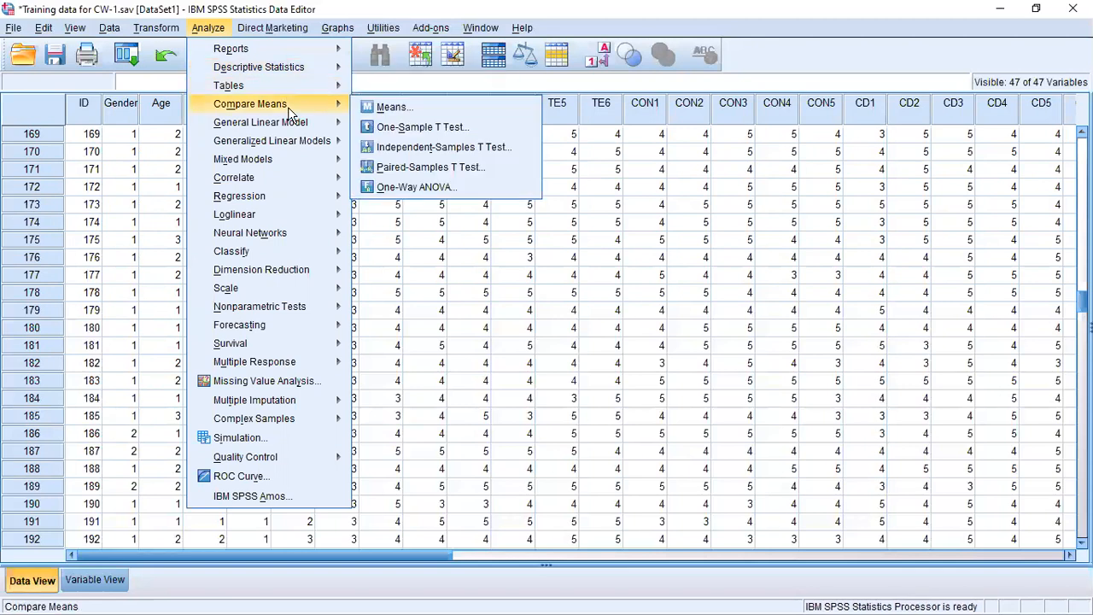
pyautogui.moveTo(264, 67)
pyautogui.moveTo(270, 188)
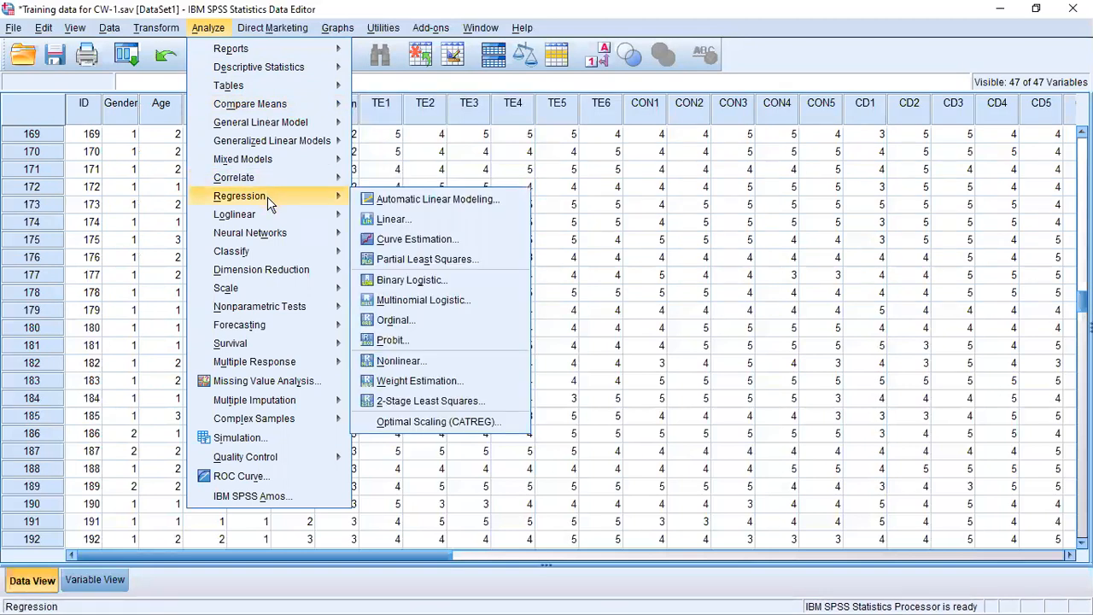
pyautogui.moveTo(284, 278)
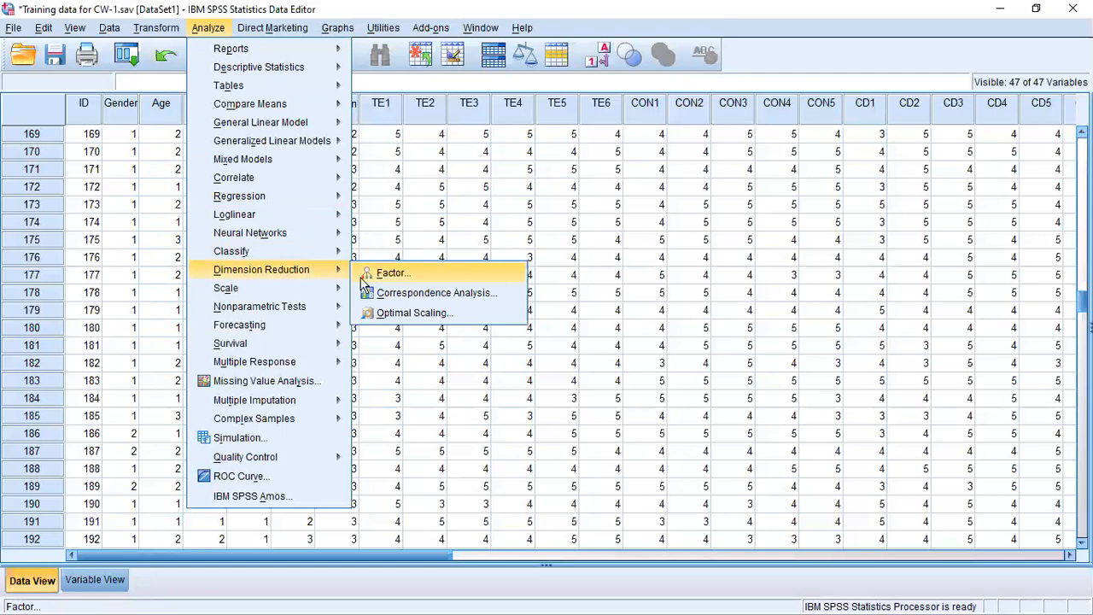
pyautogui.moveTo(325, 293)
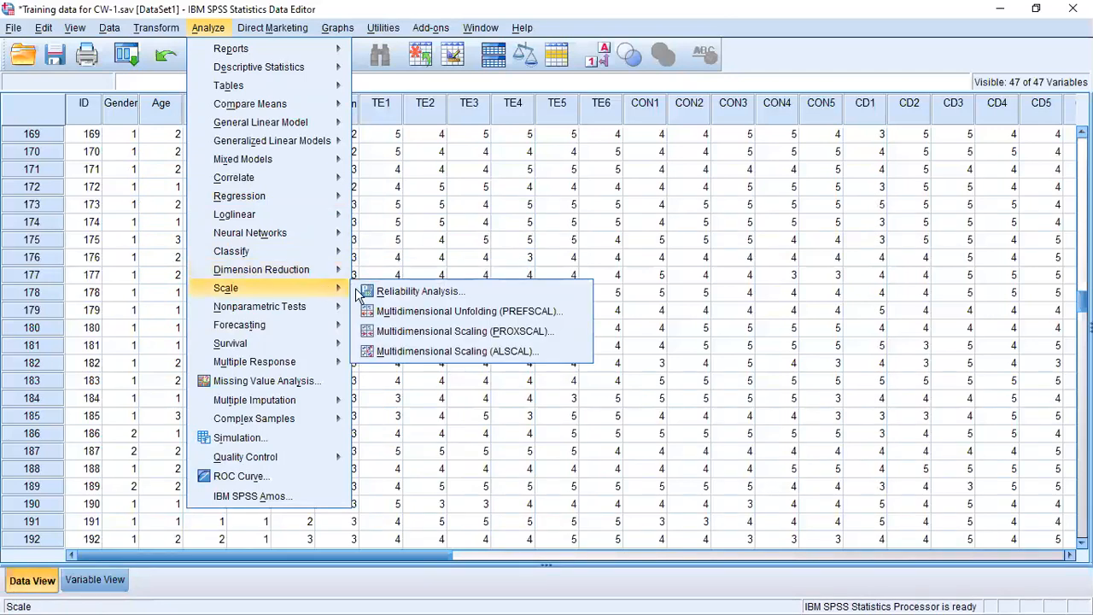
pyautogui.moveTo(293, 240)
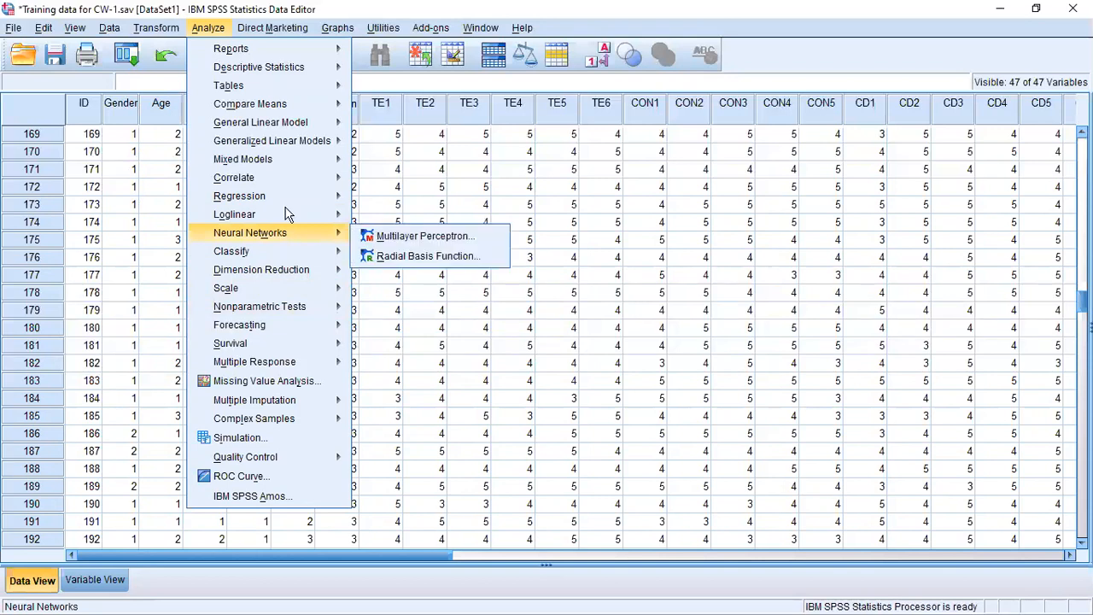
pyautogui.moveTo(243, 293)
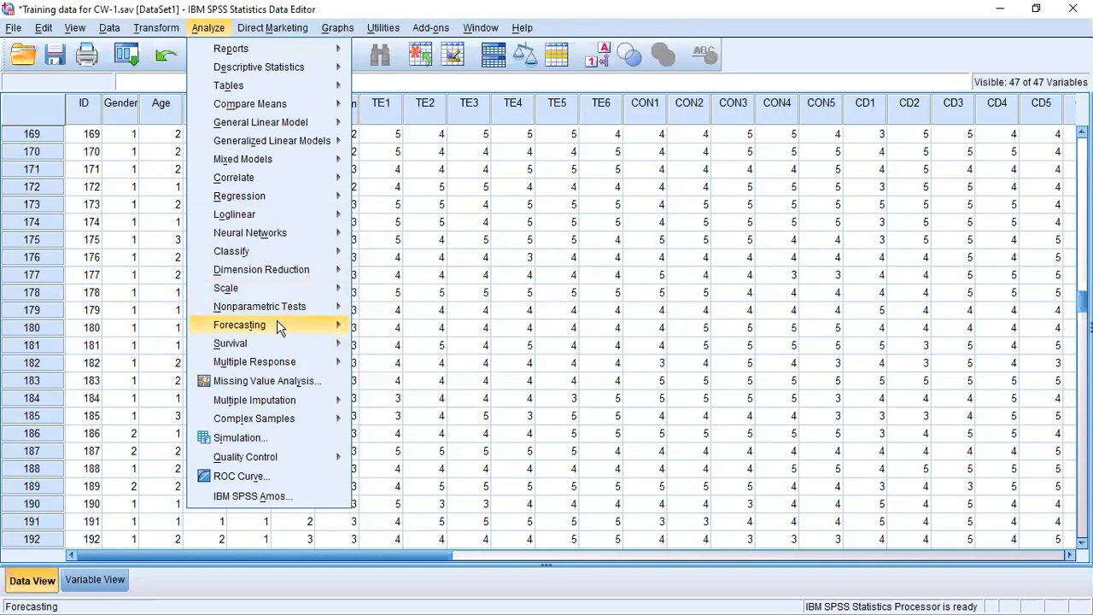
pyautogui.moveTo(278, 328)
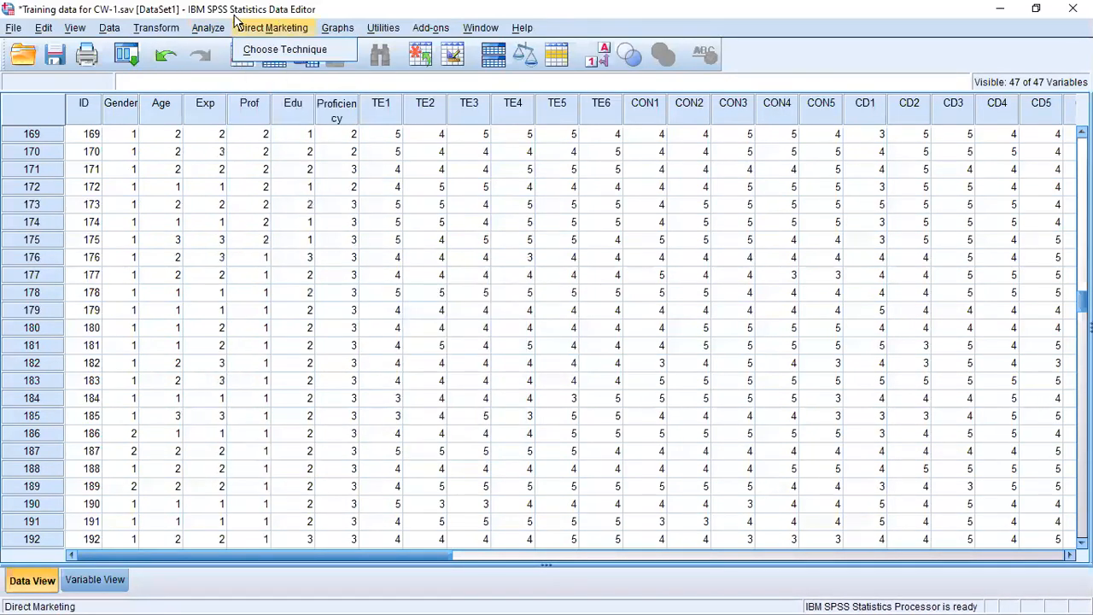
pyautogui.click(653, 15)
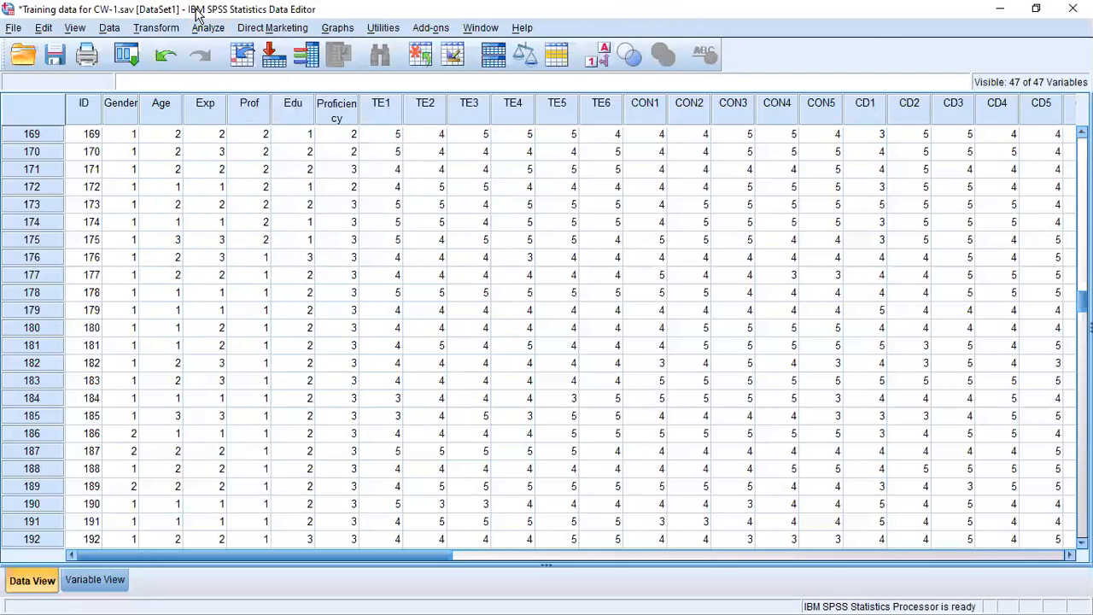
pyautogui.click(207, 31)
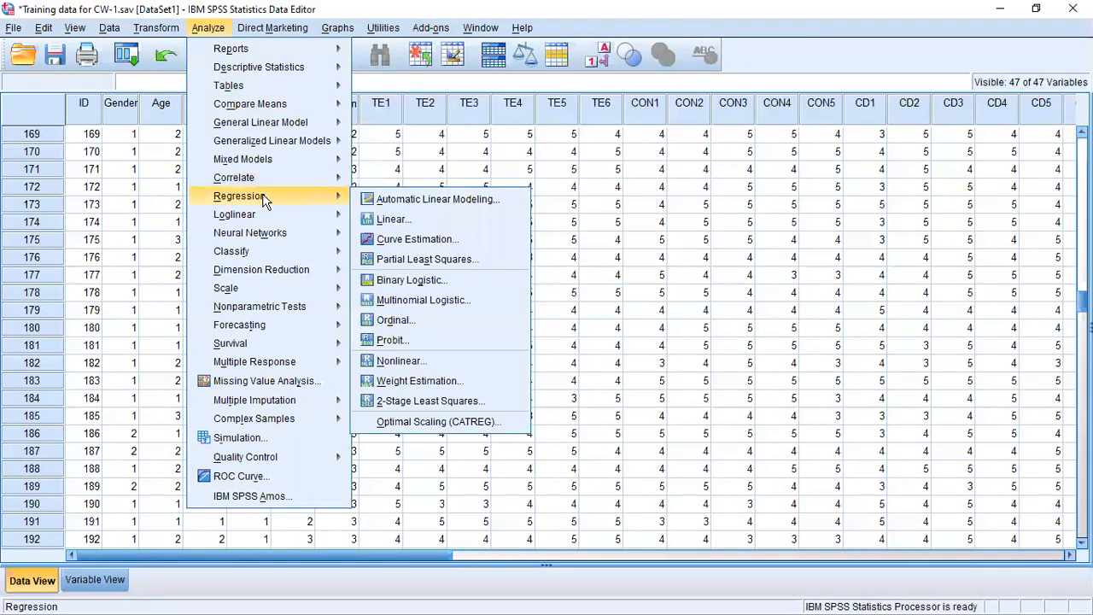
pyautogui.moveTo(268, 260)
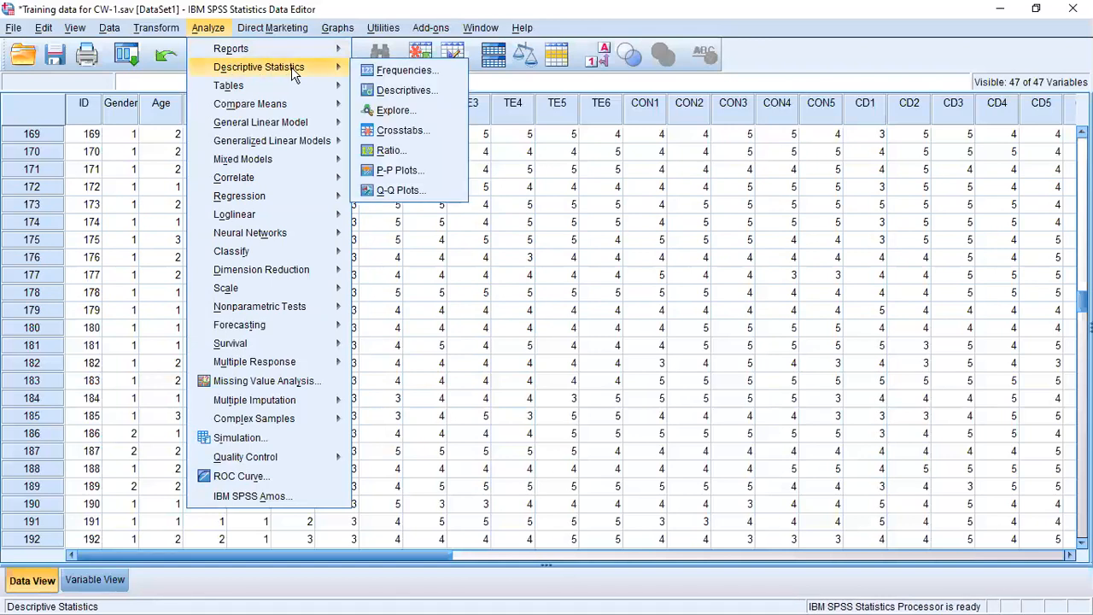
pyautogui.click(395, 71)
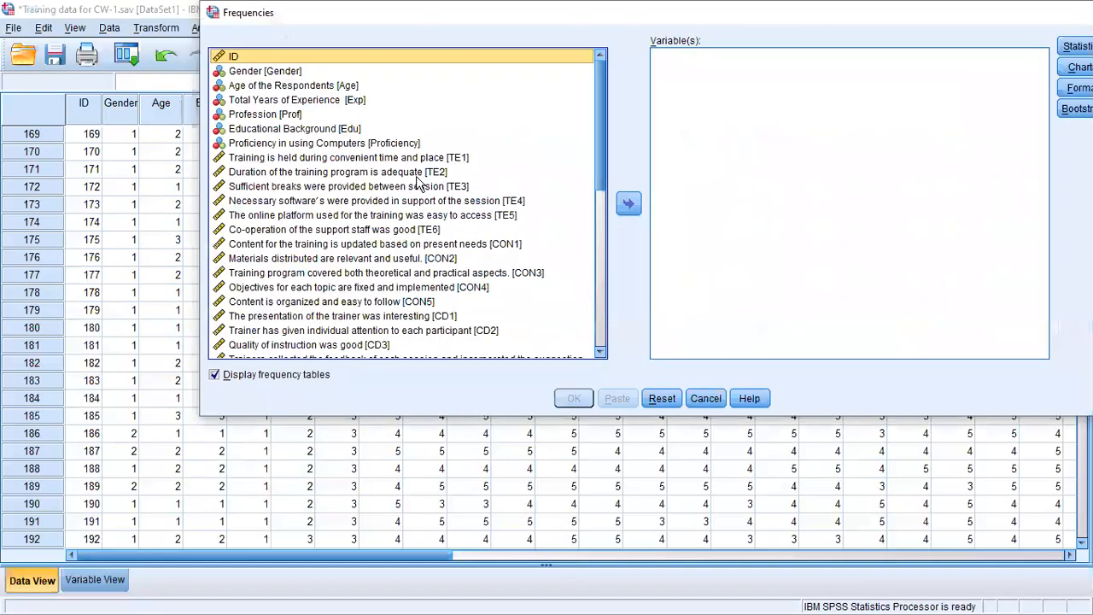
pyautogui.click(269, 73)
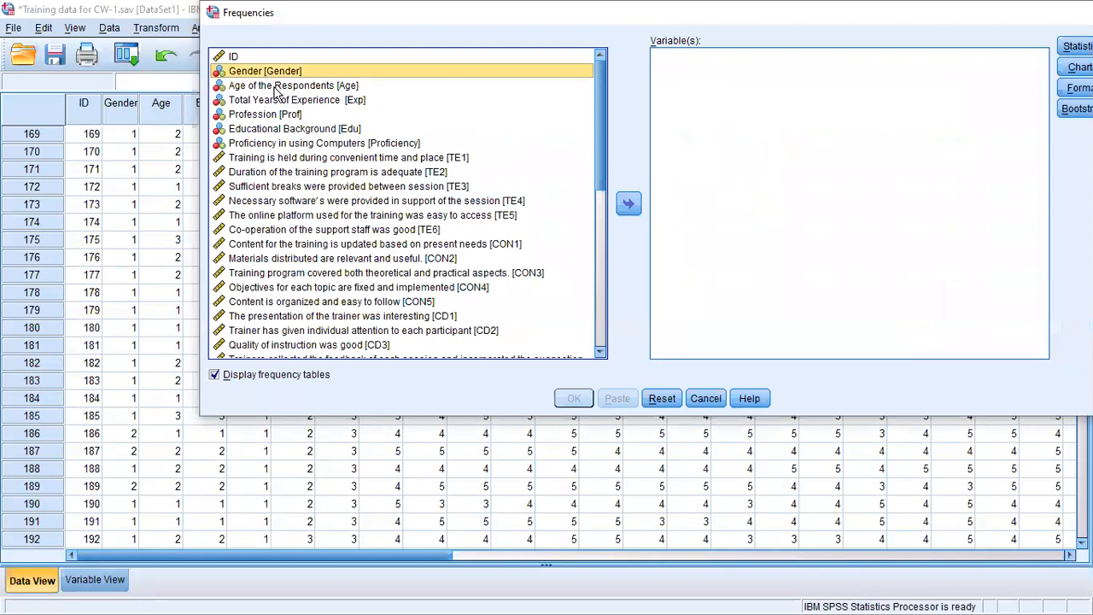
pyautogui.keyDown('shift'); pyautogui.click(275, 87); pyautogui.keyUp('shift')
pyautogui.keyDown('shift'); pyautogui.click(283, 101); pyautogui.keyUp('shift')
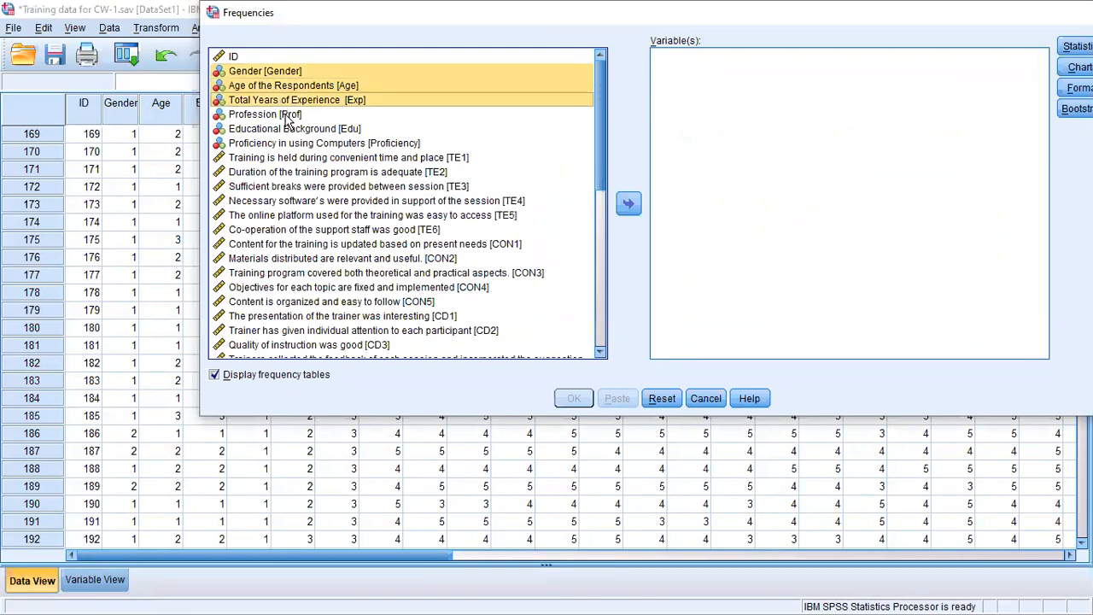
pyautogui.keyDown('shift'); pyautogui.click(288, 117); pyautogui.keyUp('shift')
pyautogui.keyDown('shift'); pyautogui.click(312, 130); pyautogui.keyUp('shift')
pyautogui.keyDown('shift'); pyautogui.click(331, 145); pyautogui.keyUp('shift')
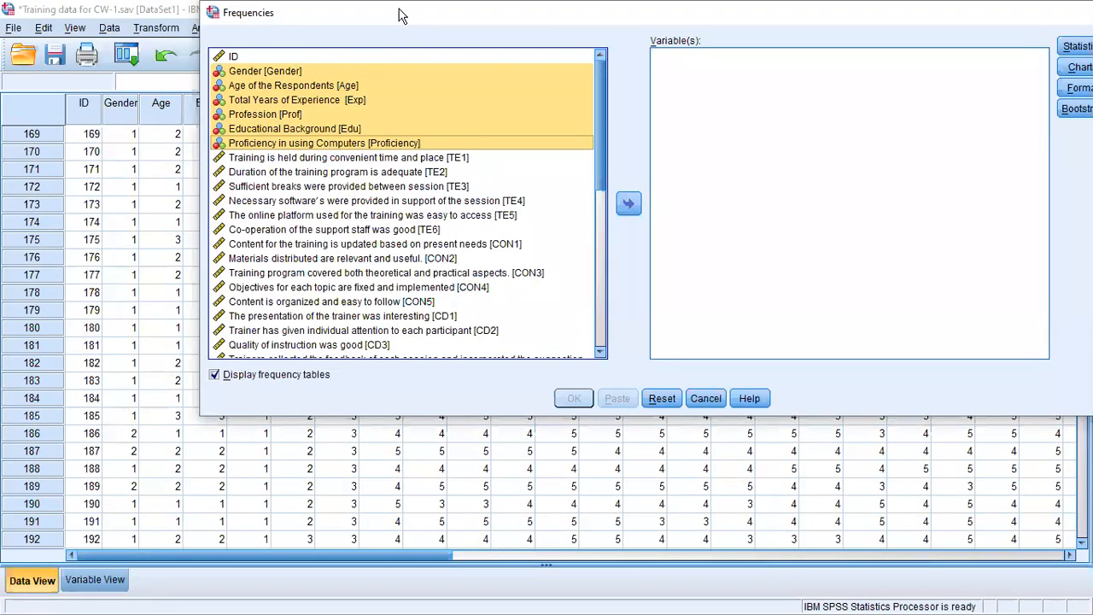
pyautogui.moveTo(401, 15); pyautogui.dragTo(292, 69)
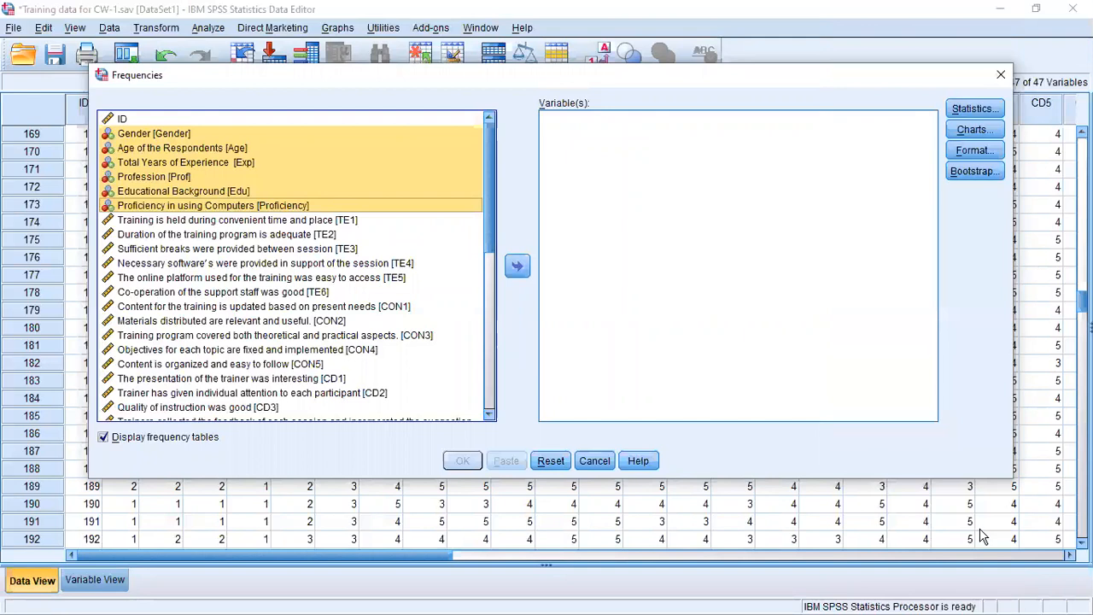
pyautogui.click(1000, 76)
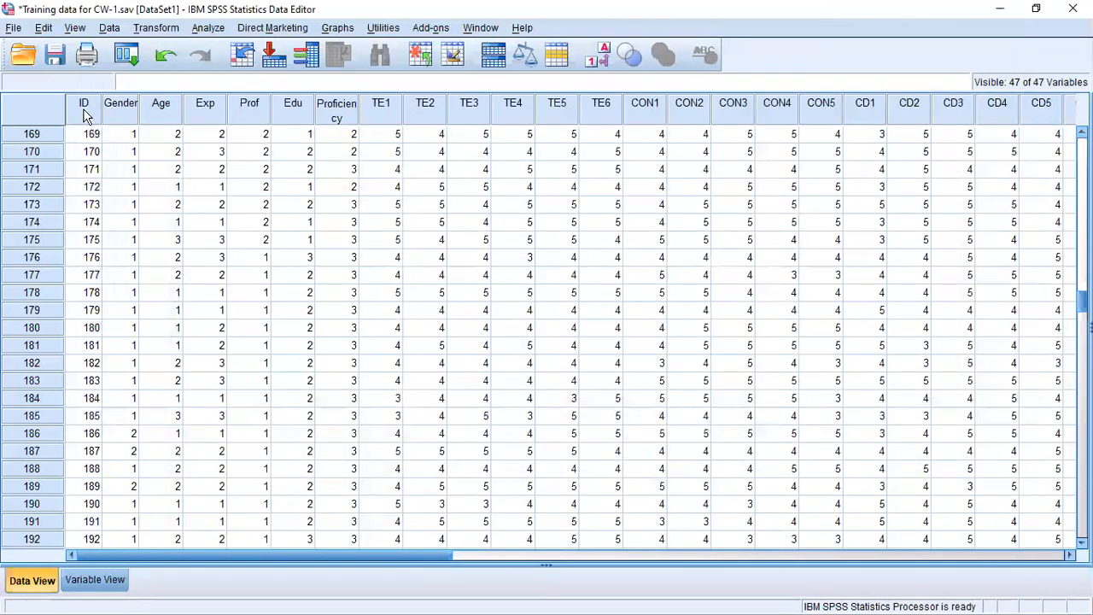
# Open the ID variable's definition in Variable View and set its measurement level to Nominal
pyautogui.doubleClick(85, 108)
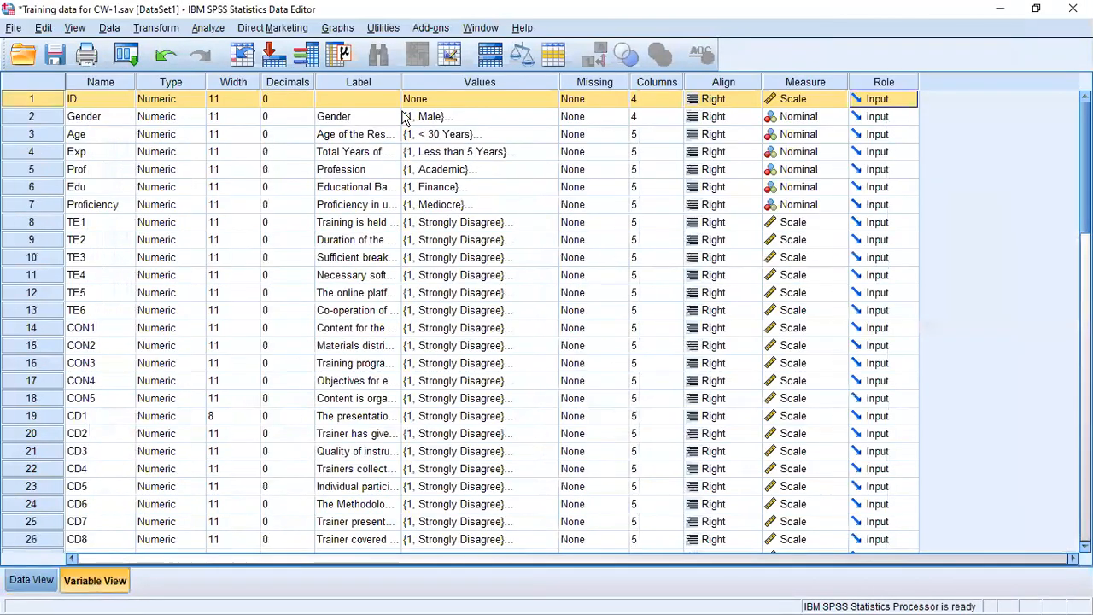
pyautogui.click(835, 99)
pyautogui.click(801, 149)
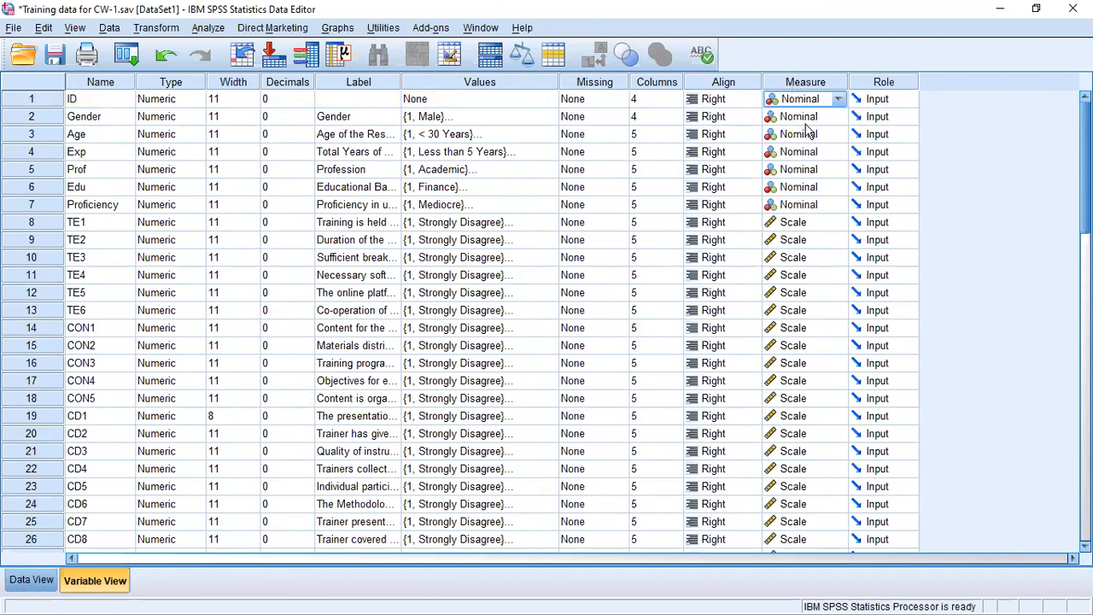
# Start a Frequencies analysis and add the Gender variable to the list of variables to analyze
pyautogui.click(209, 28)
pyautogui.moveTo(226, 69)
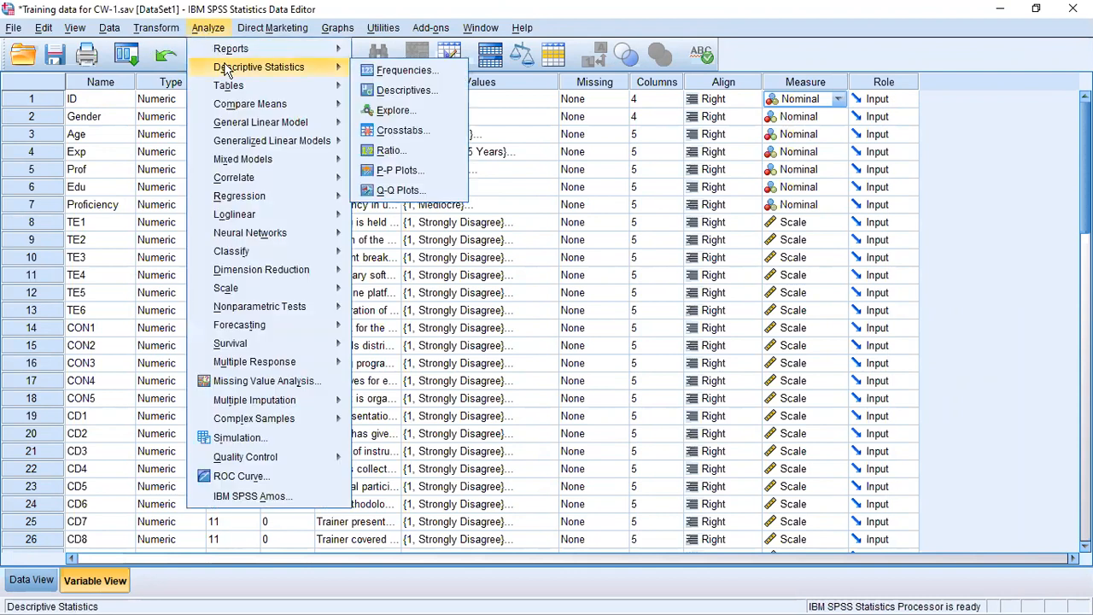
pyautogui.click(383, 71)
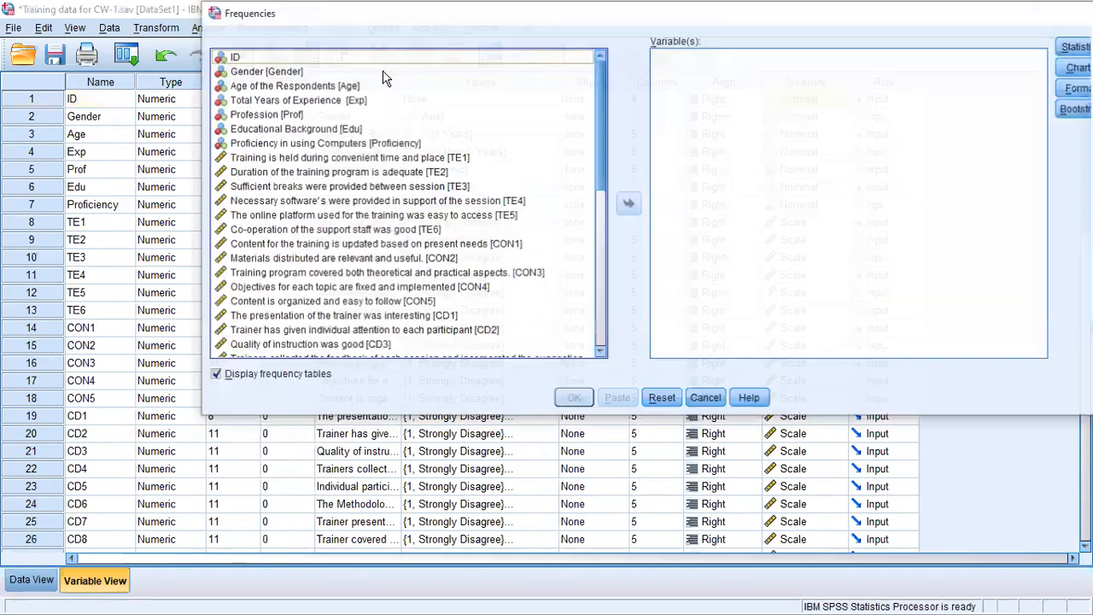
pyautogui.click(285, 72)
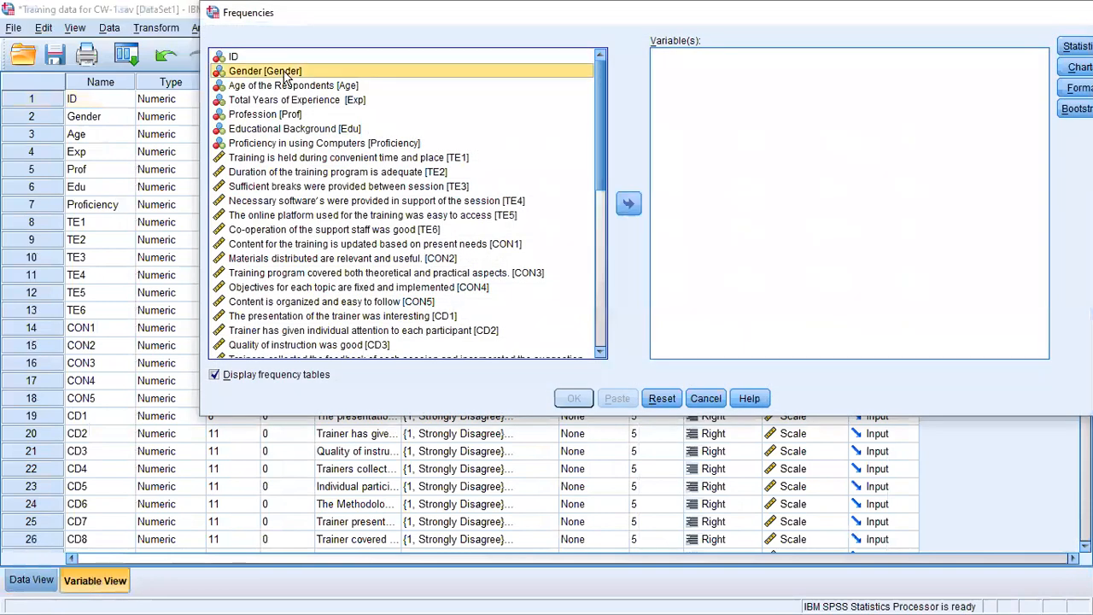
pyautogui.keyDown('shift'); pyautogui.click(286, 146); pyautogui.keyUp('shift')
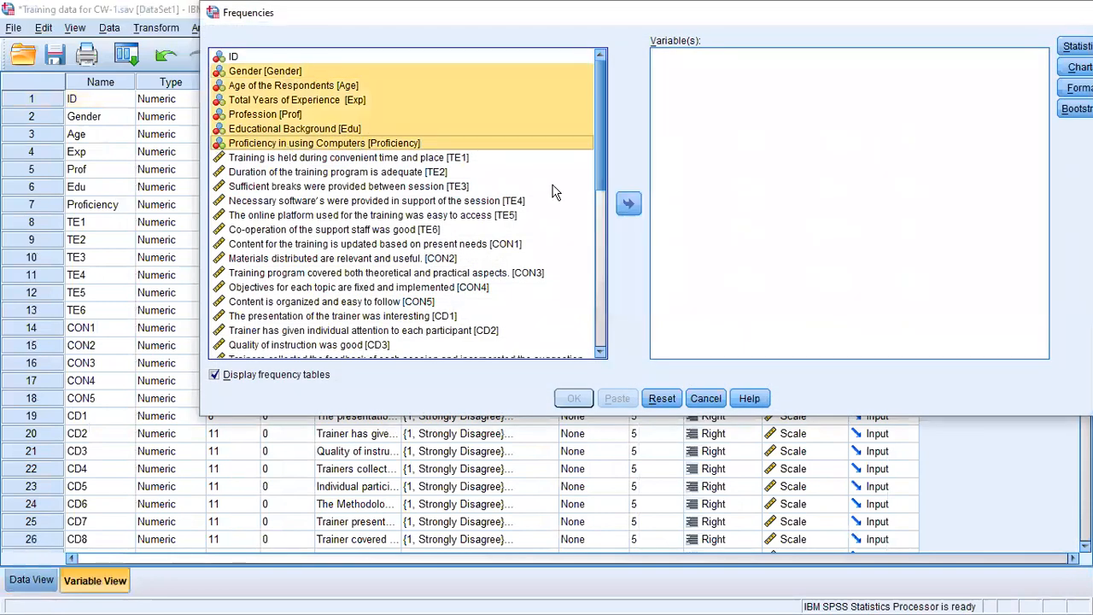
pyautogui.click(267, 71)
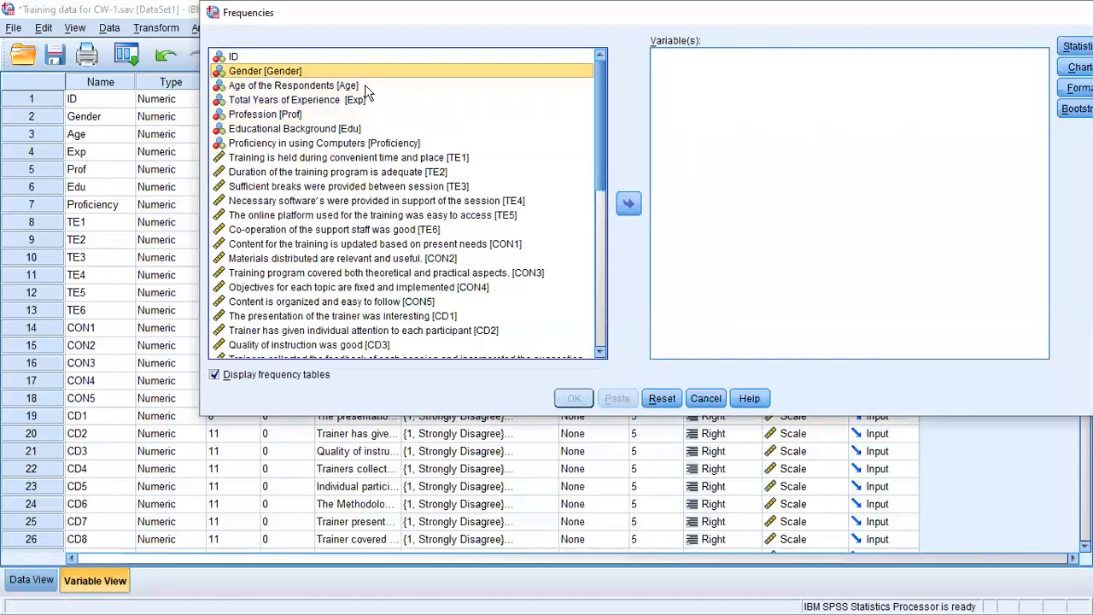
pyautogui.click(627, 206)
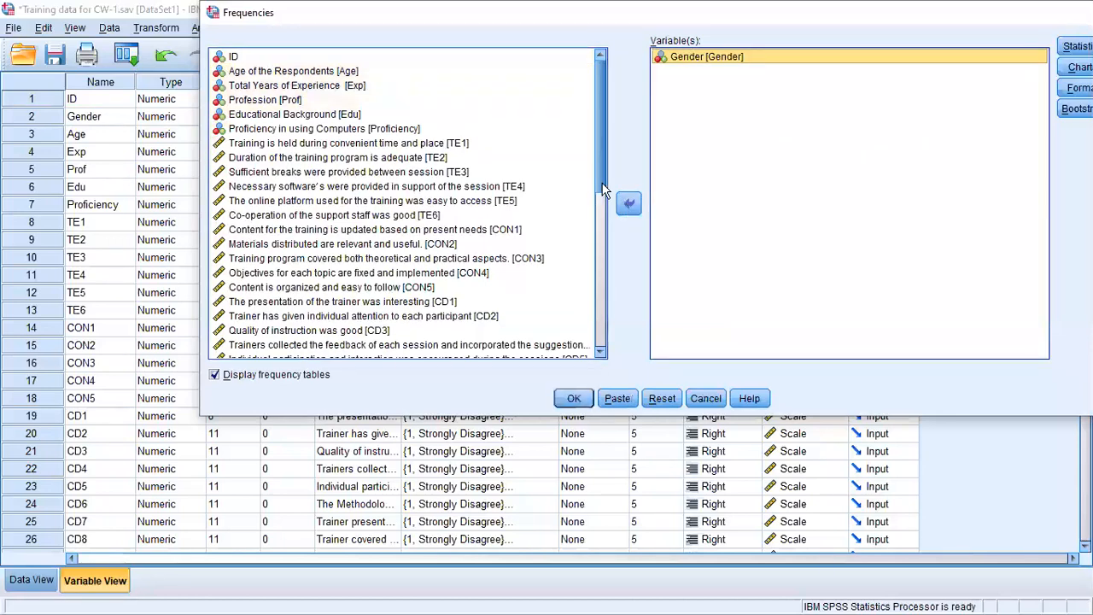
pyautogui.moveTo(740, 16); pyautogui.dragTo(581, 44)
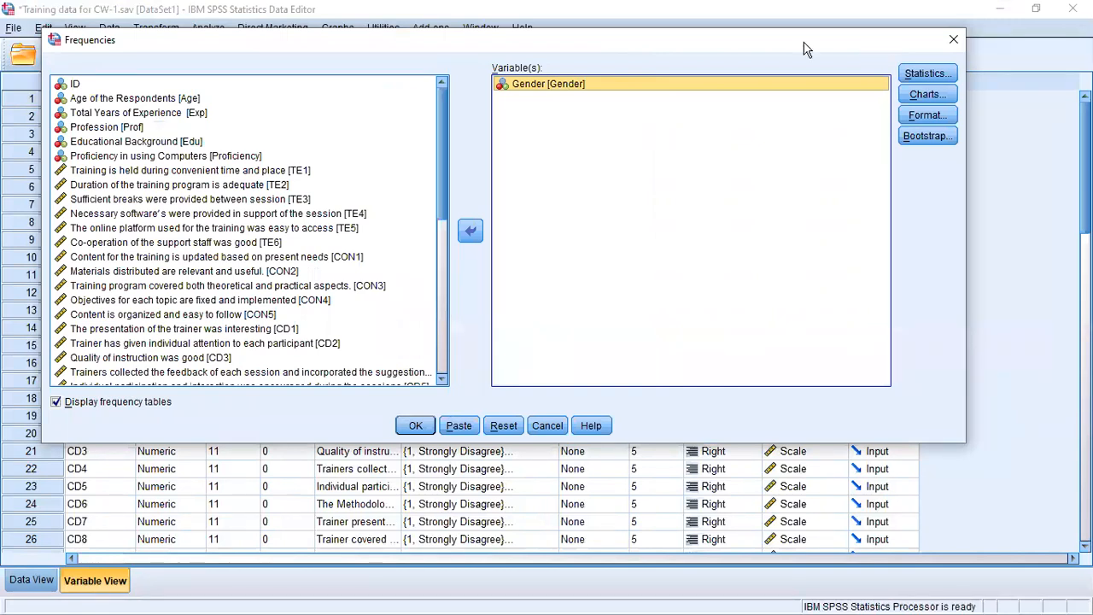
pyautogui.moveTo(768, 51); pyautogui.dragTo(821, 46)
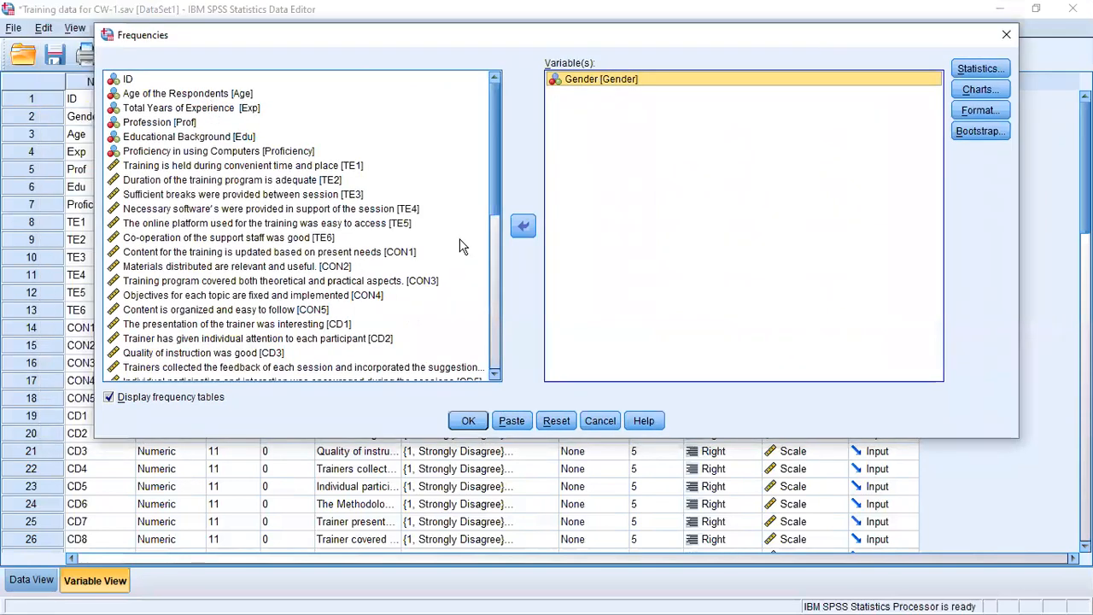
pyautogui.click(523, 226)
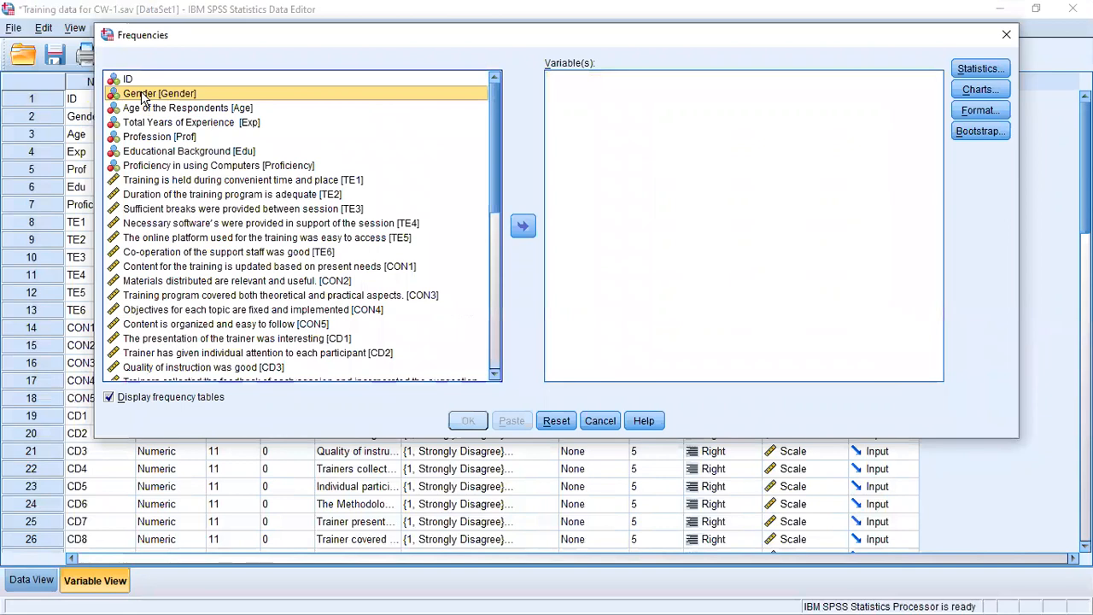
pyautogui.click(522, 225)
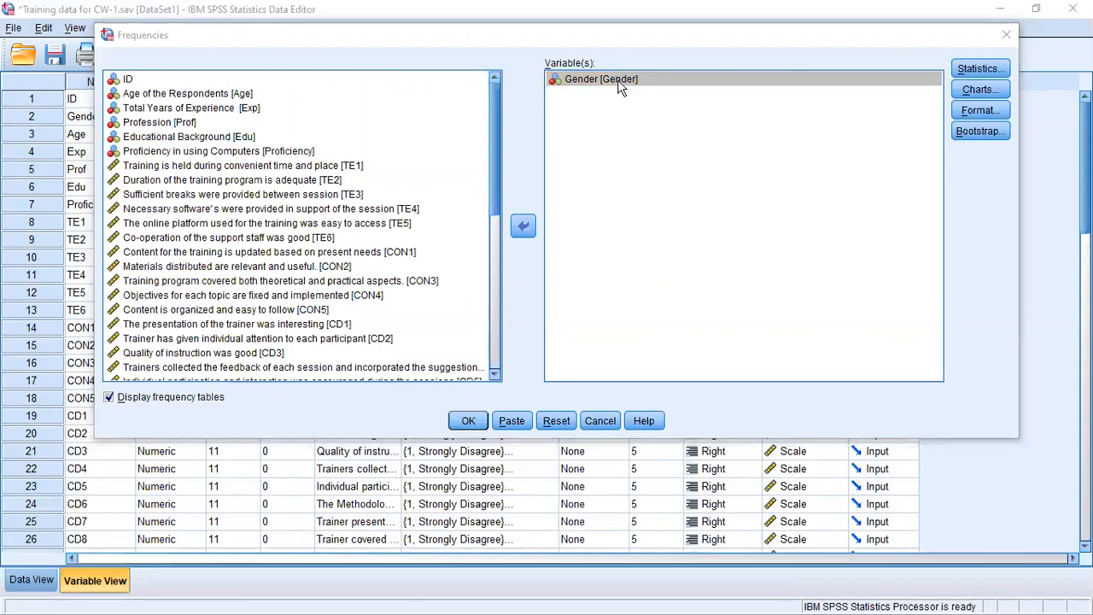
# Add the Age, Exp, Prof, Edu and Proficiency variables to the Frequencies analysis
pyautogui.click(199, 94)
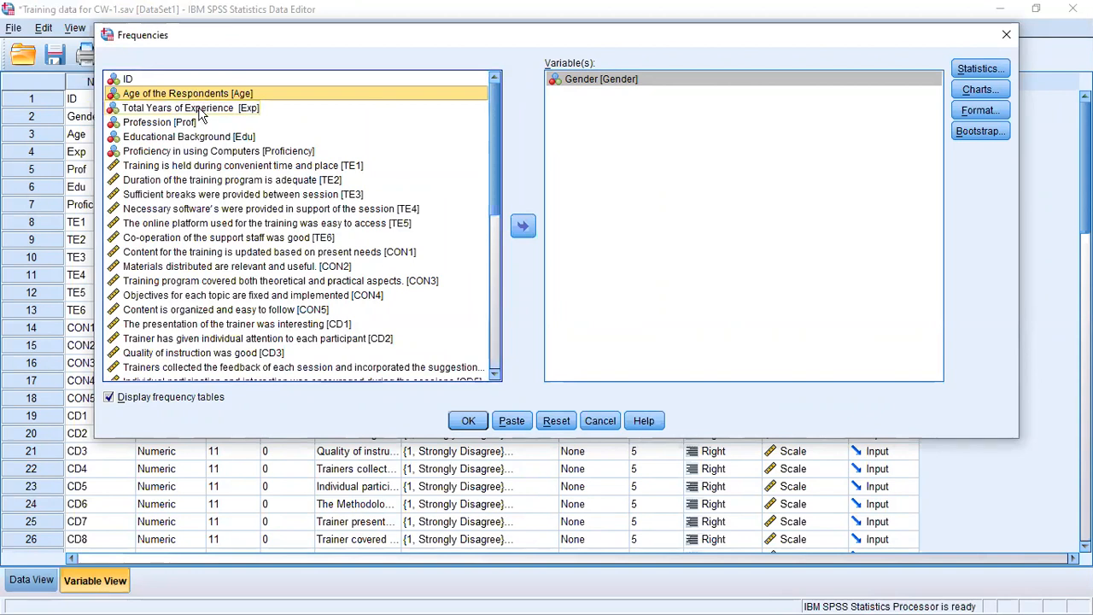
pyautogui.keyDown('shift'); pyautogui.click(199, 109); pyautogui.keyUp('shift')
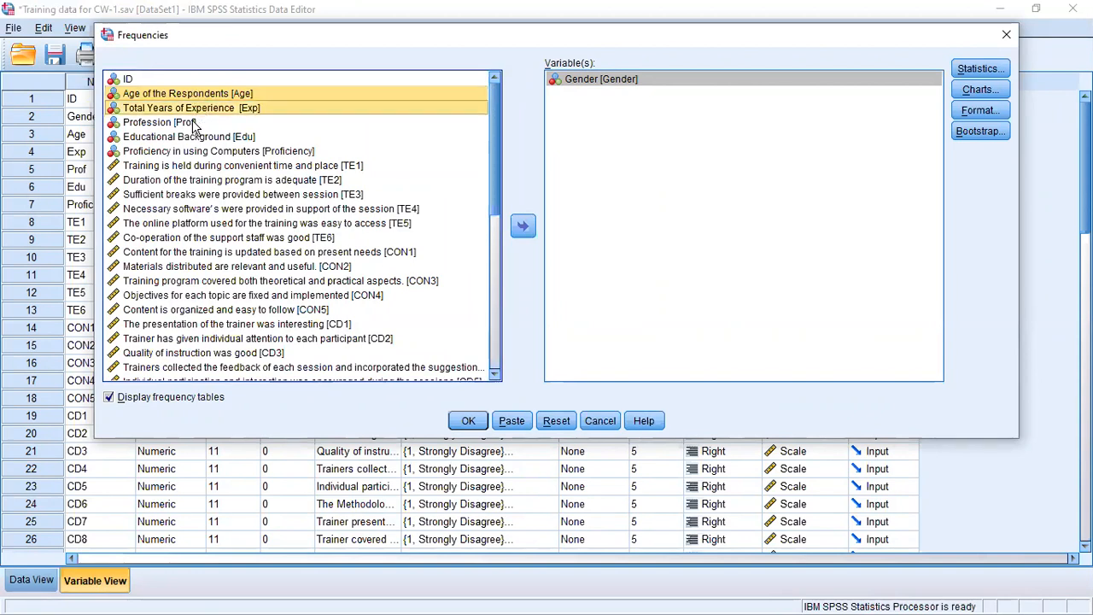
pyautogui.keyDown('shift'); pyautogui.click(201, 125); pyautogui.keyUp('shift')
pyautogui.keyDown('shift'); pyautogui.click(209, 139); pyautogui.keyUp('shift')
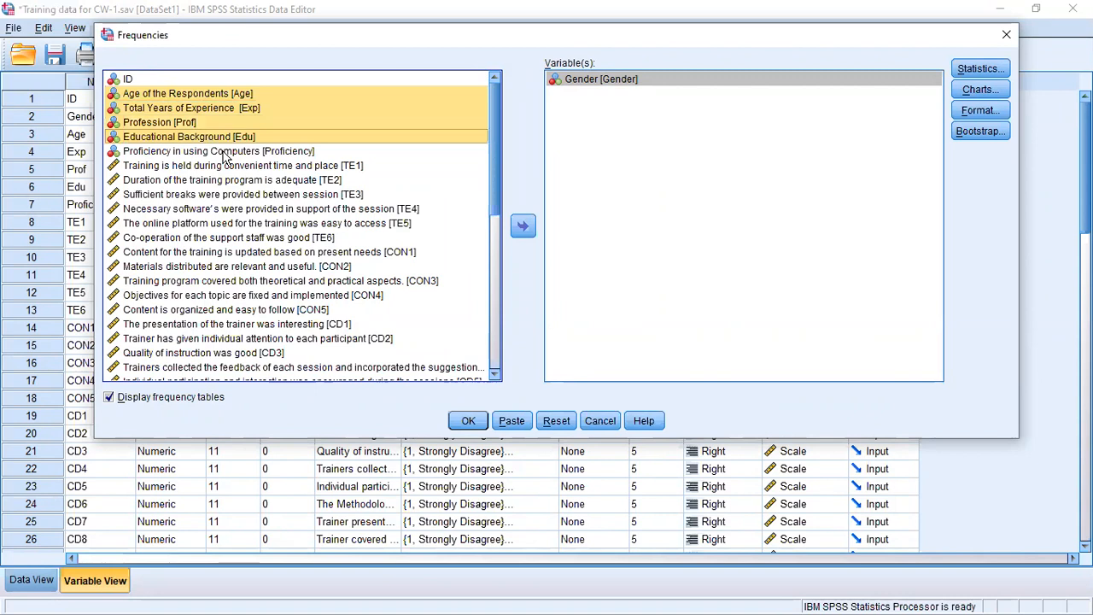
pyautogui.keyDown('shift'); pyautogui.click(222, 153); pyautogui.keyUp('shift')
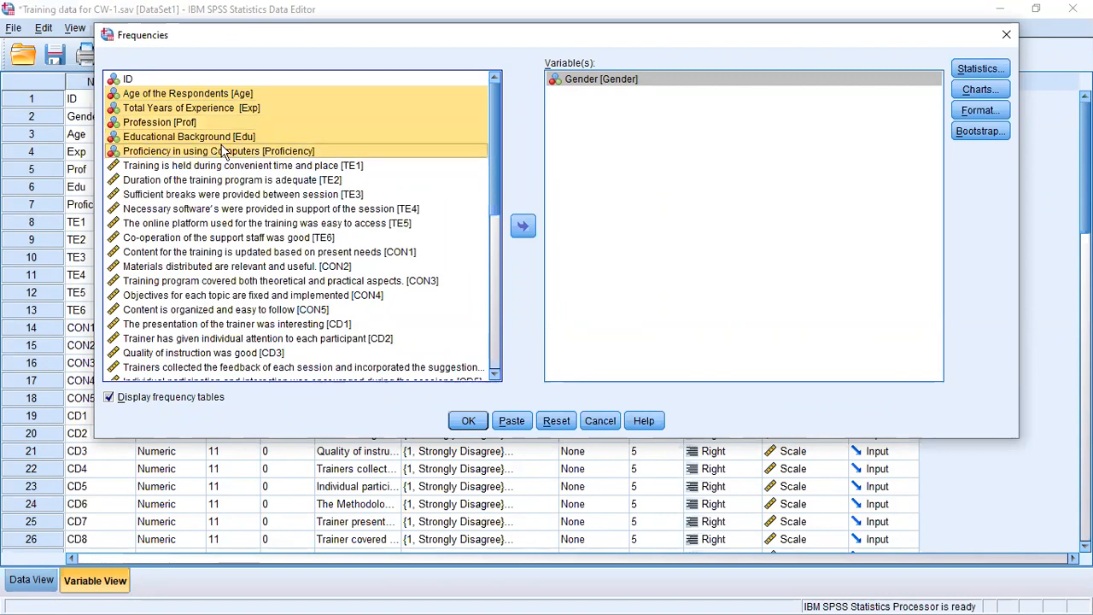
pyautogui.click(203, 95)
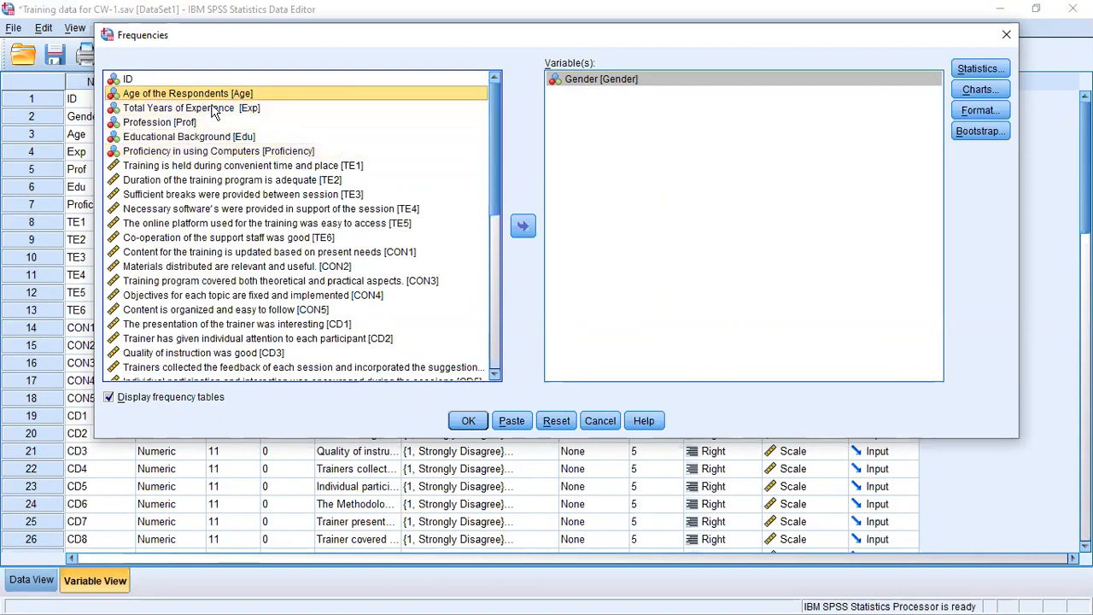
pyautogui.keyDown('shift'); pyautogui.click(214, 111); pyautogui.keyUp('shift')
pyautogui.keyDown('shift'); pyautogui.click(189, 124); pyautogui.keyUp('shift')
pyautogui.keyDown('shift'); pyautogui.click(201, 142); pyautogui.keyUp('shift')
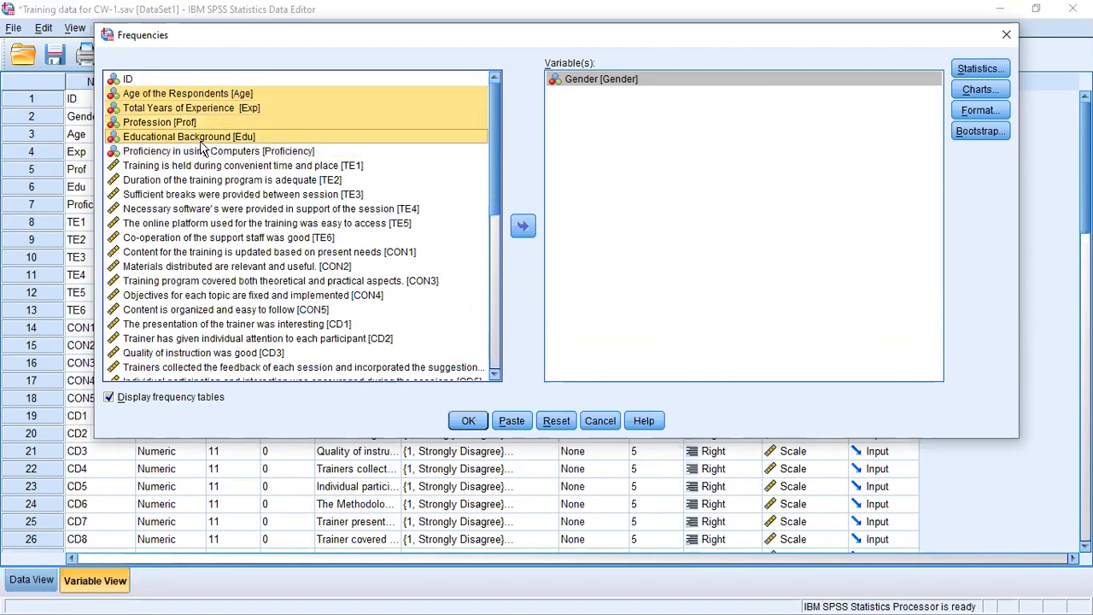
pyautogui.keyDown('shift'); pyautogui.click(212, 154); pyautogui.keyUp('shift')
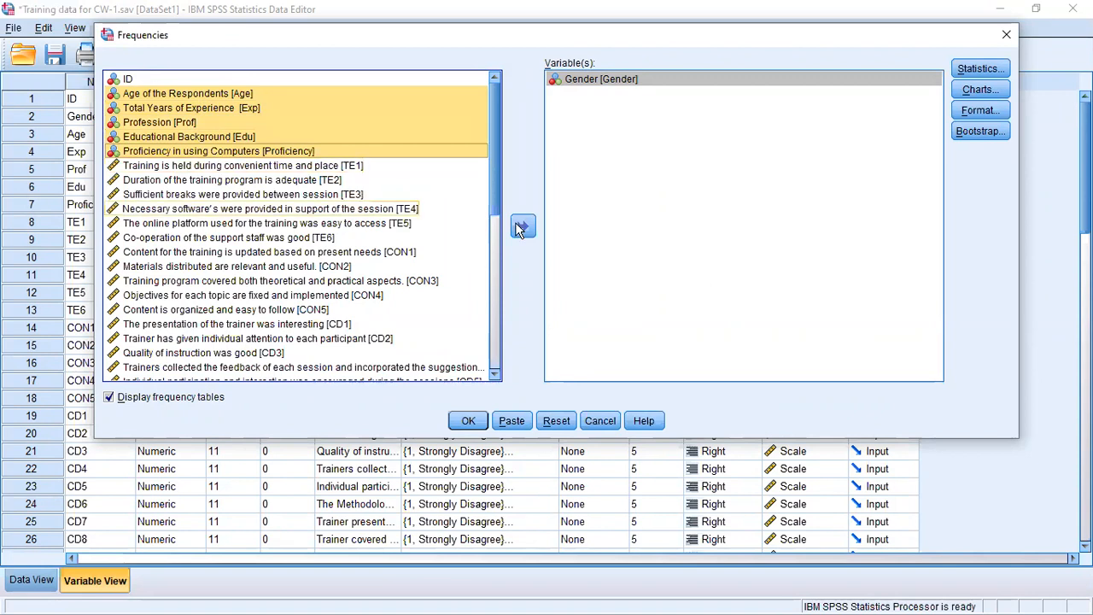
pyautogui.click(523, 227)
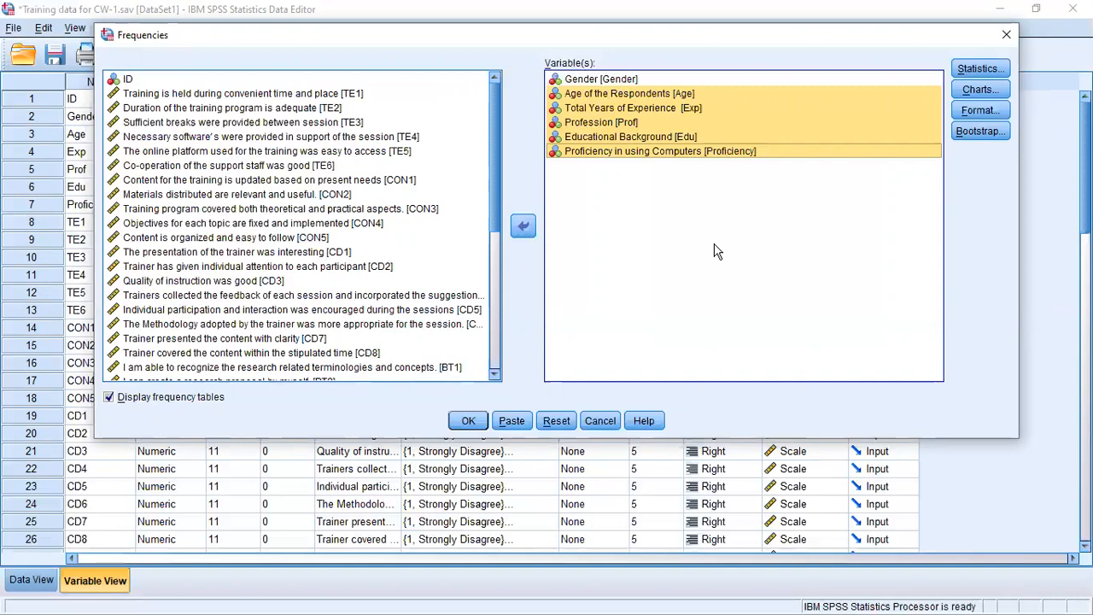
# Check which optional statistics the Frequencies analysis offers, leaving them all unselected
pyautogui.moveTo(618, 47); pyautogui.dragTo(598, 78)
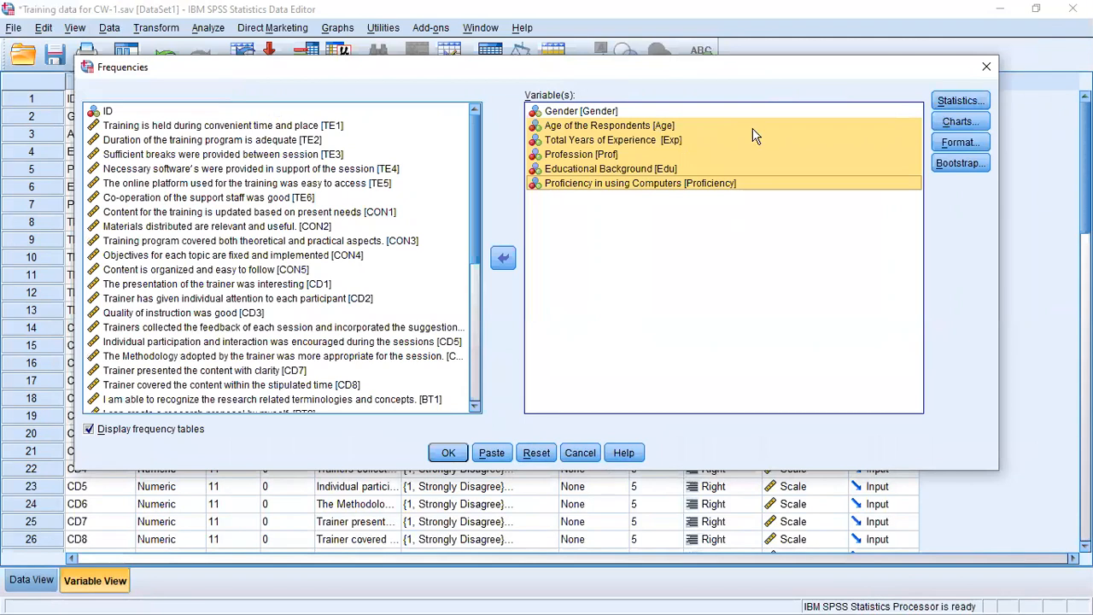
pyautogui.click(948, 103)
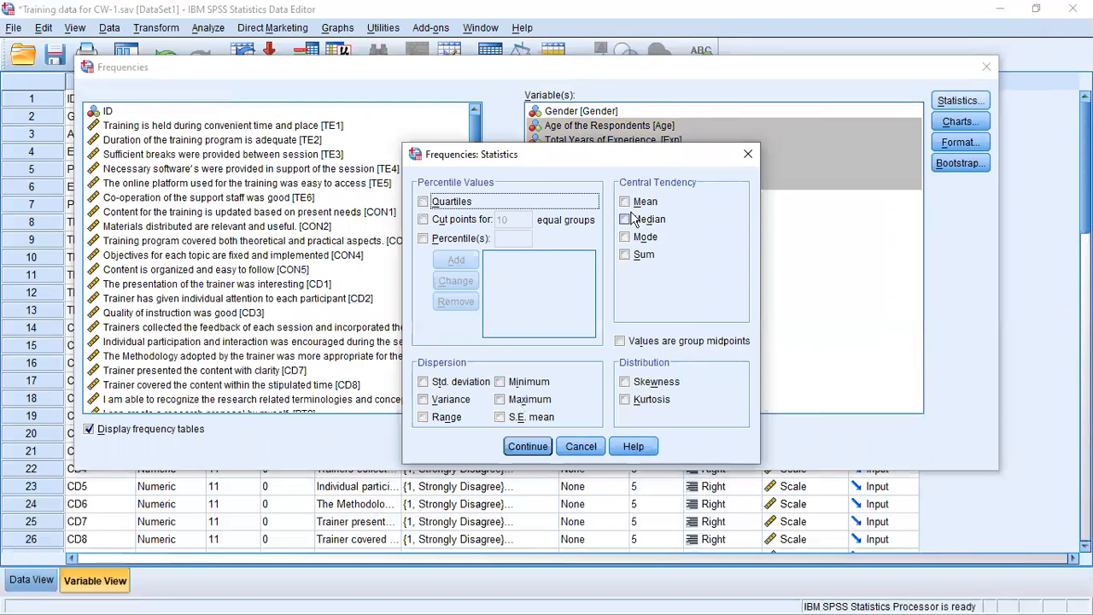
pyautogui.click(741, 157)
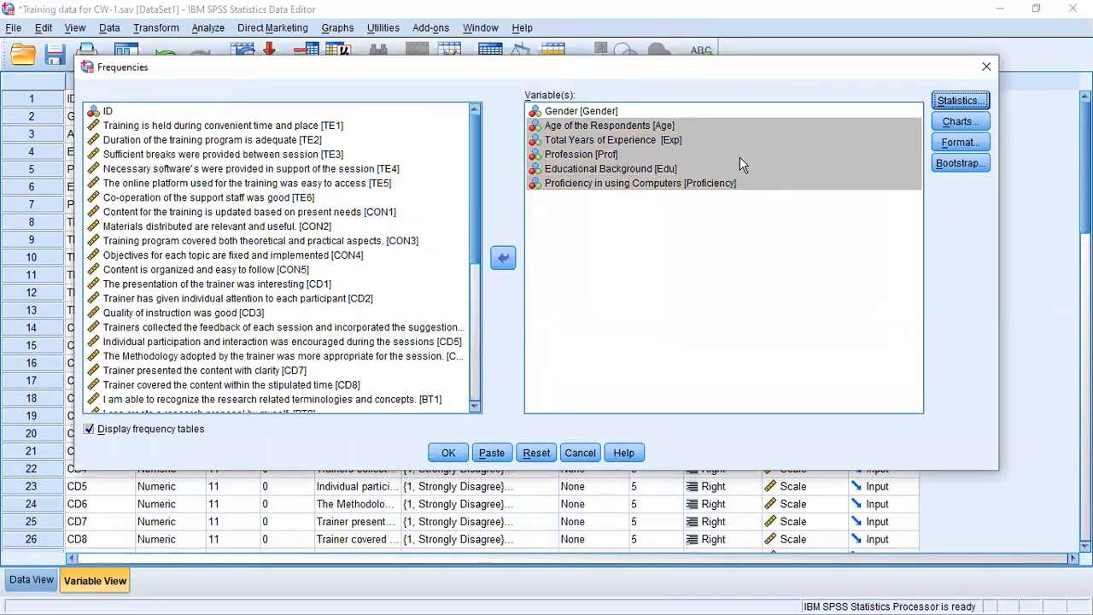
# Request bar charts showing frequencies for the selected variables
pyautogui.click(956, 126)
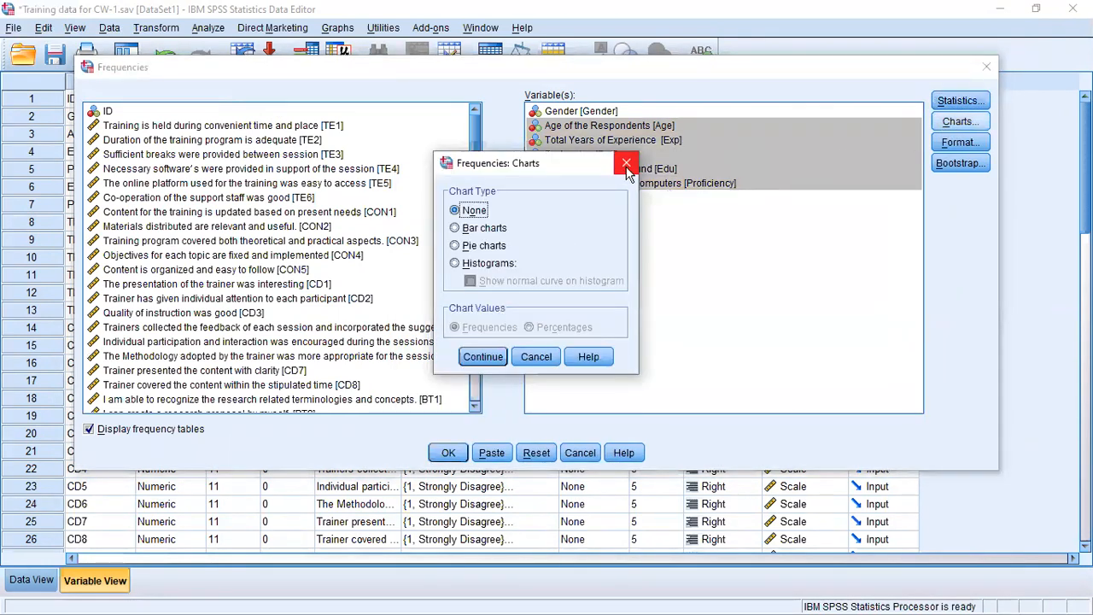
pyautogui.click(491, 232)
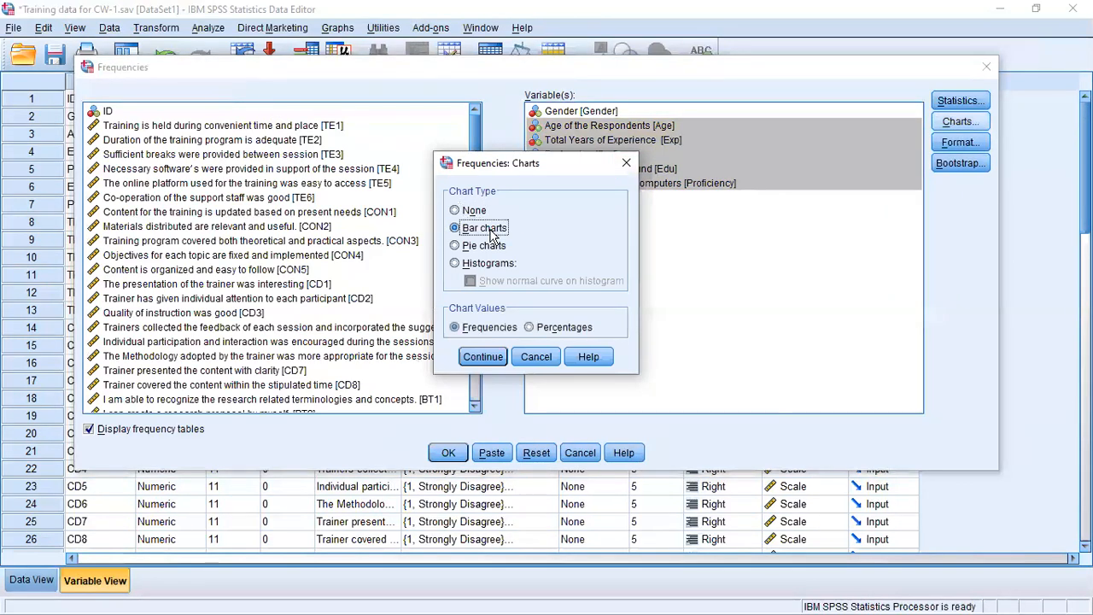
pyautogui.click(483, 357)
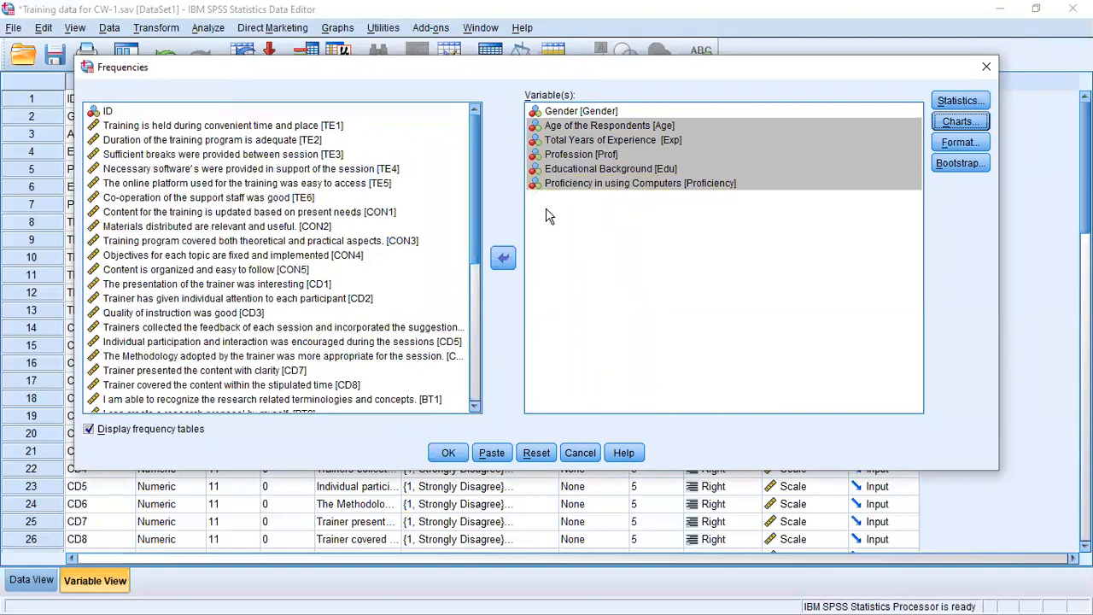
# Remove all six demographic variables from the Frequencies analysis and add them back together
pyautogui.click(587, 141)
pyautogui.hotkey('ctrl', 'a')
pyautogui.click(502, 258)
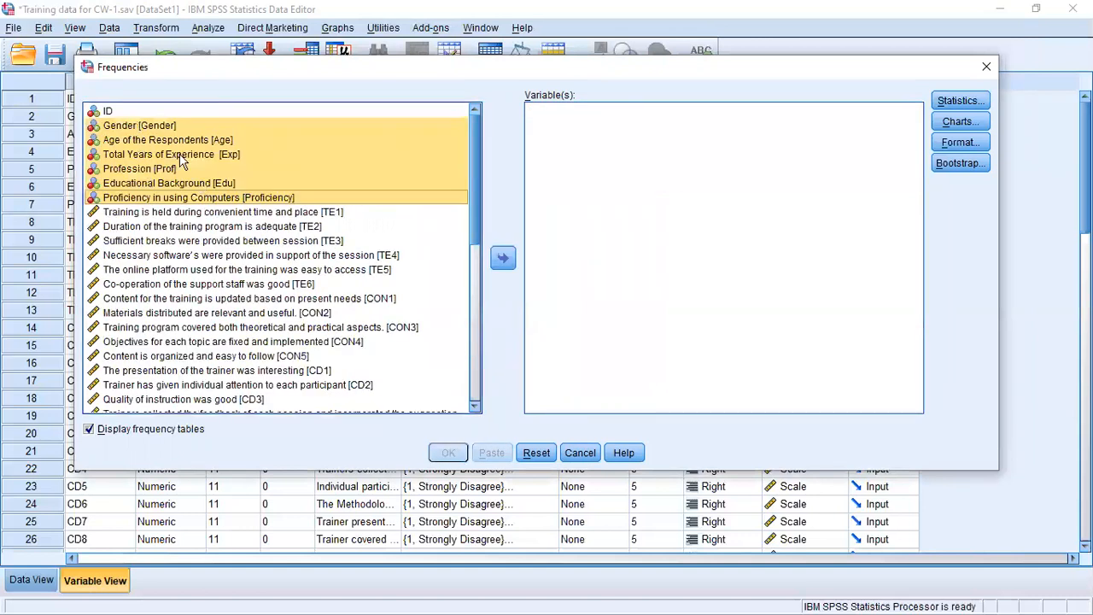
pyautogui.click(502, 260)
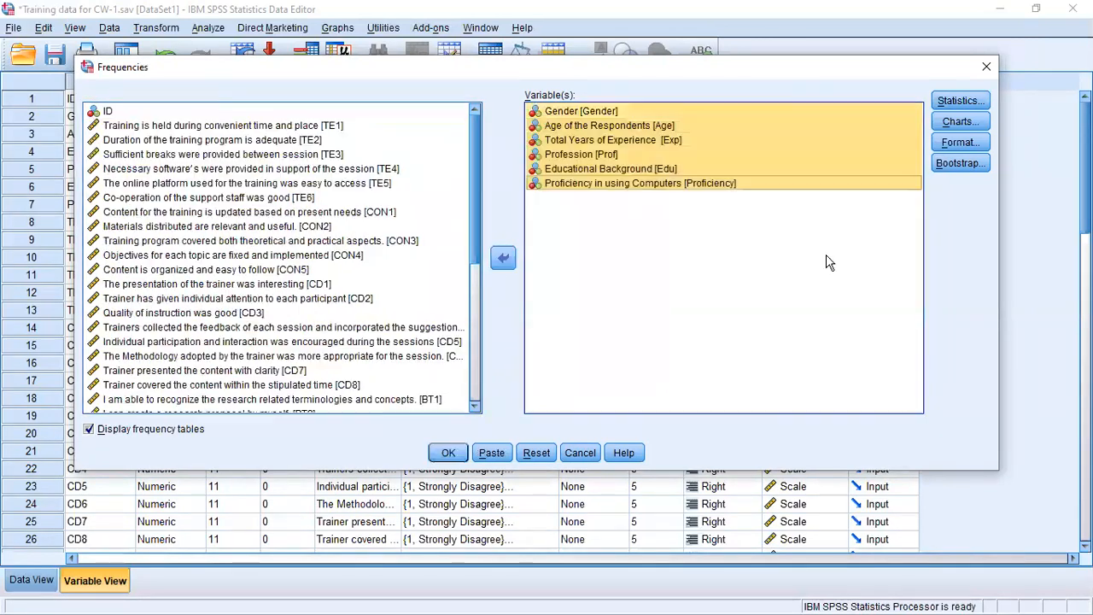
# Recheck the bar chart setting and run the Frequencies analysis on the six demographic variables
pyautogui.click(948, 124)
pyautogui.click(478, 229)
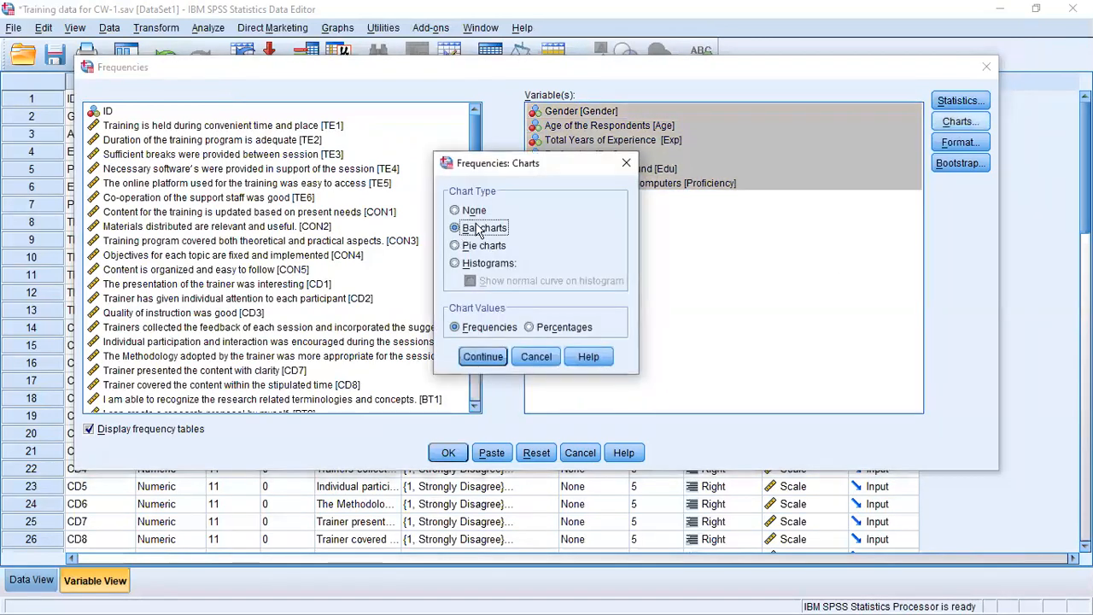
pyautogui.click(628, 164)
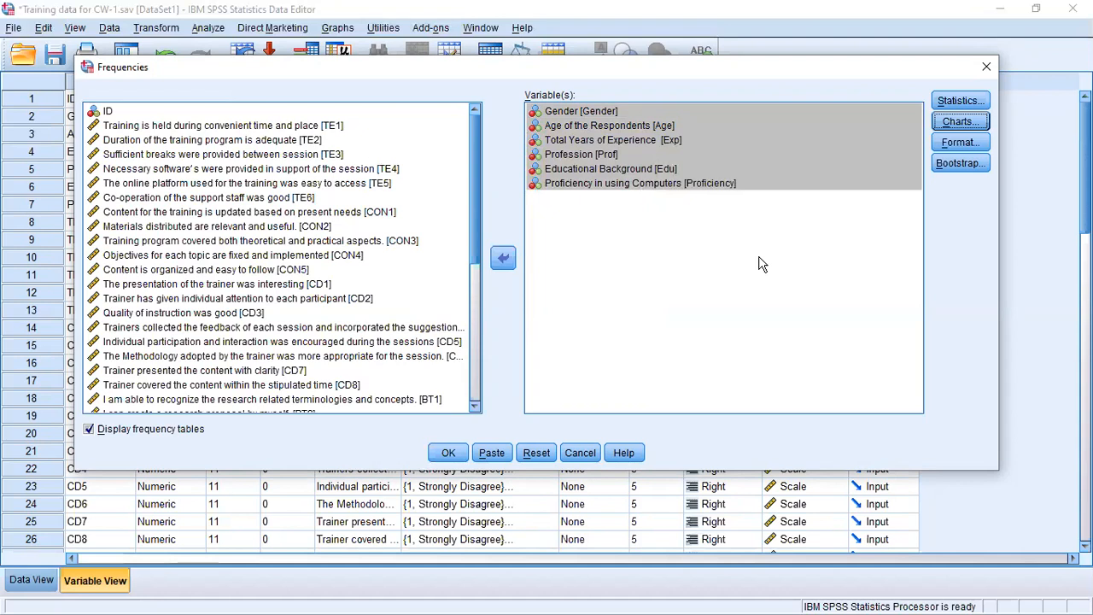
pyautogui.click(449, 453)
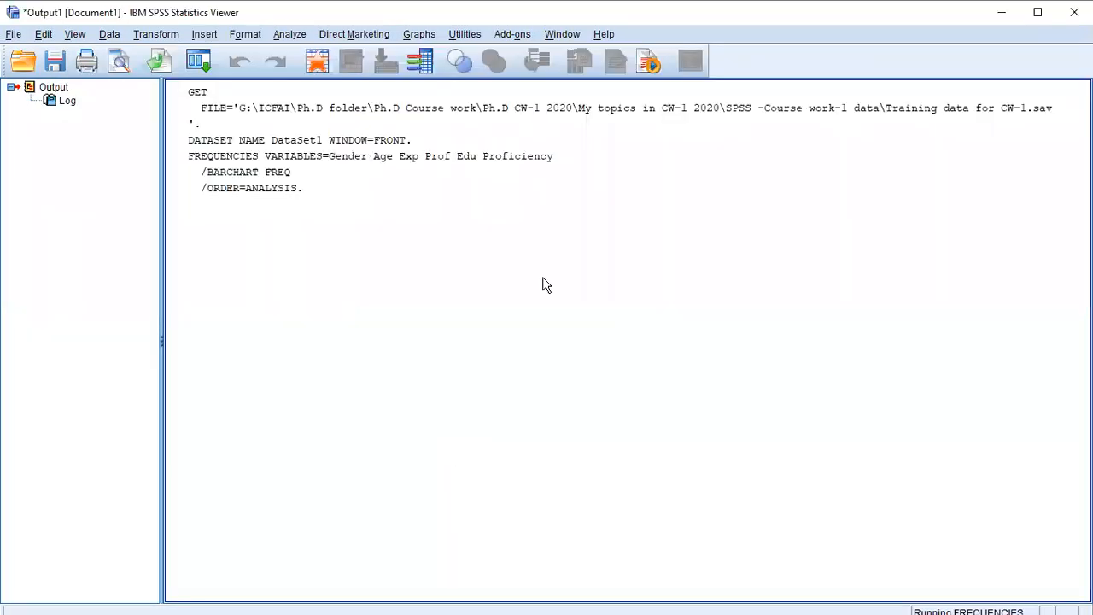
# Show the training dataset in Data View, and return to the Output1 viewer window
pyautogui.hotkey('alt', 'Tab')
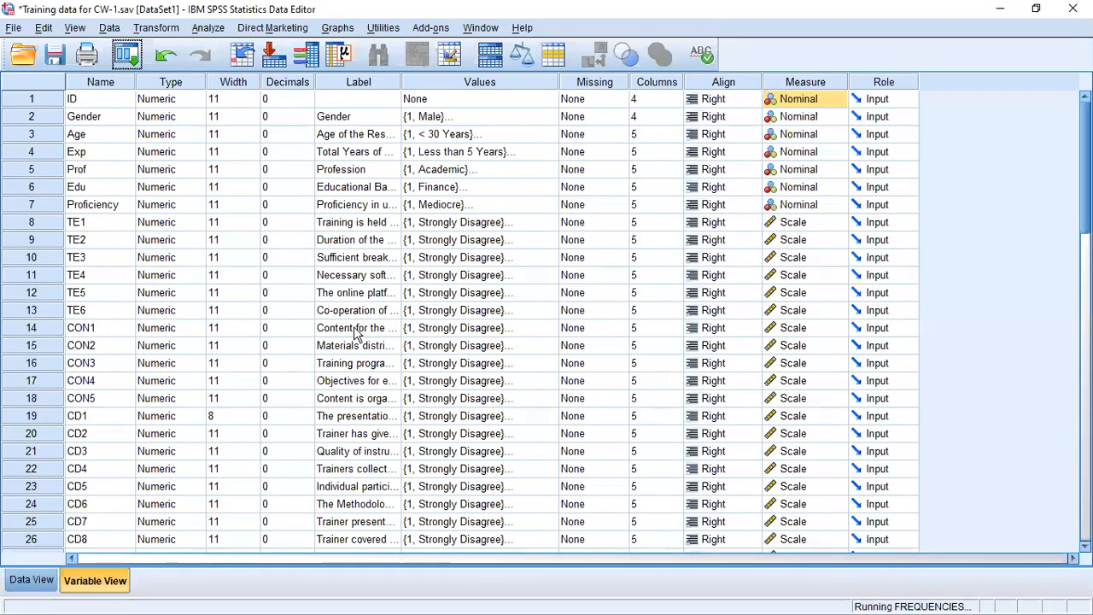
pyautogui.click(58, 588)
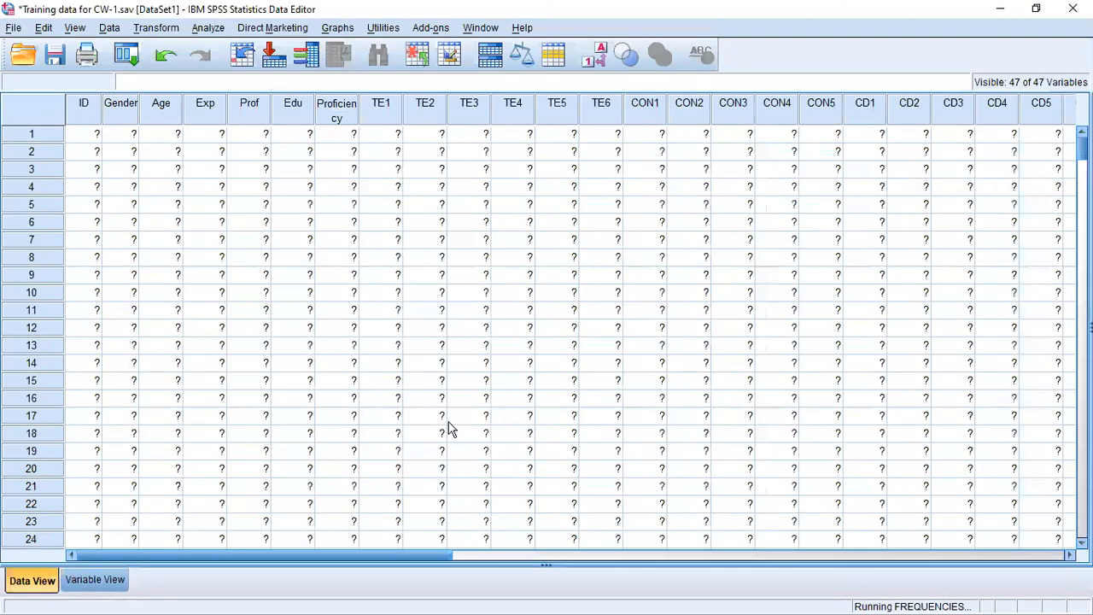
pyautogui.hotkey('alt', 'Tab')
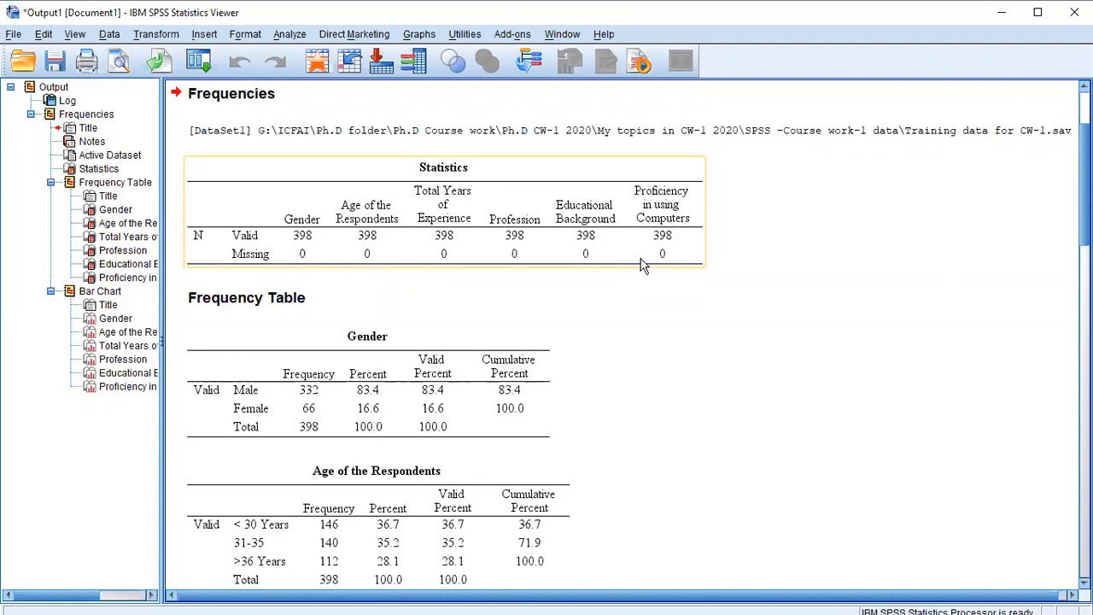
# Examine the Gender frequency table in the Frequencies output, including its percent columns
pyautogui.scroll(-3, 560, 294)
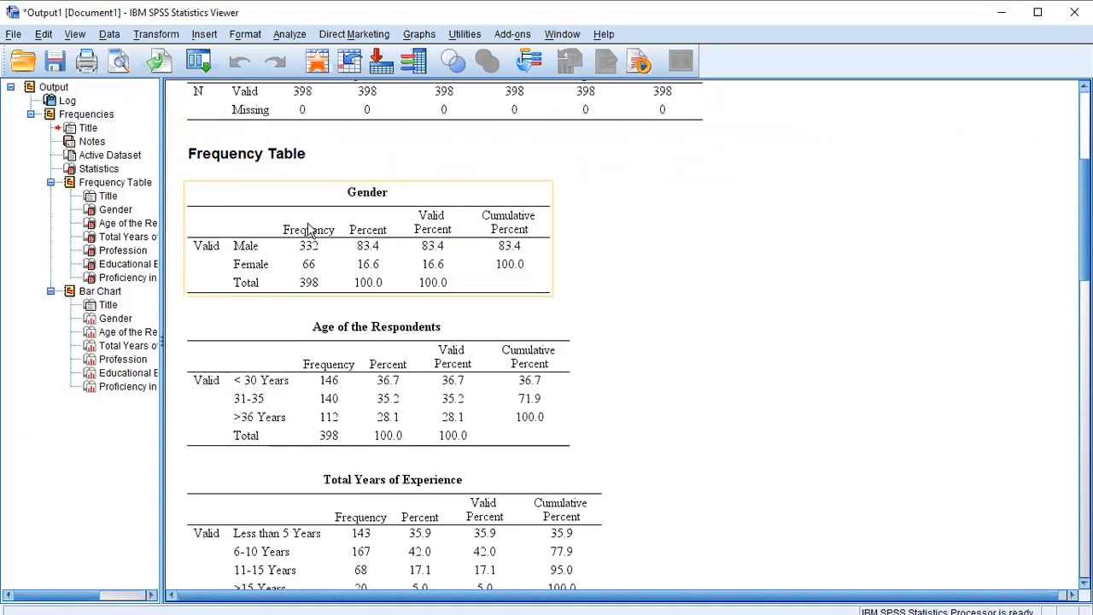
pyautogui.click(344, 214)
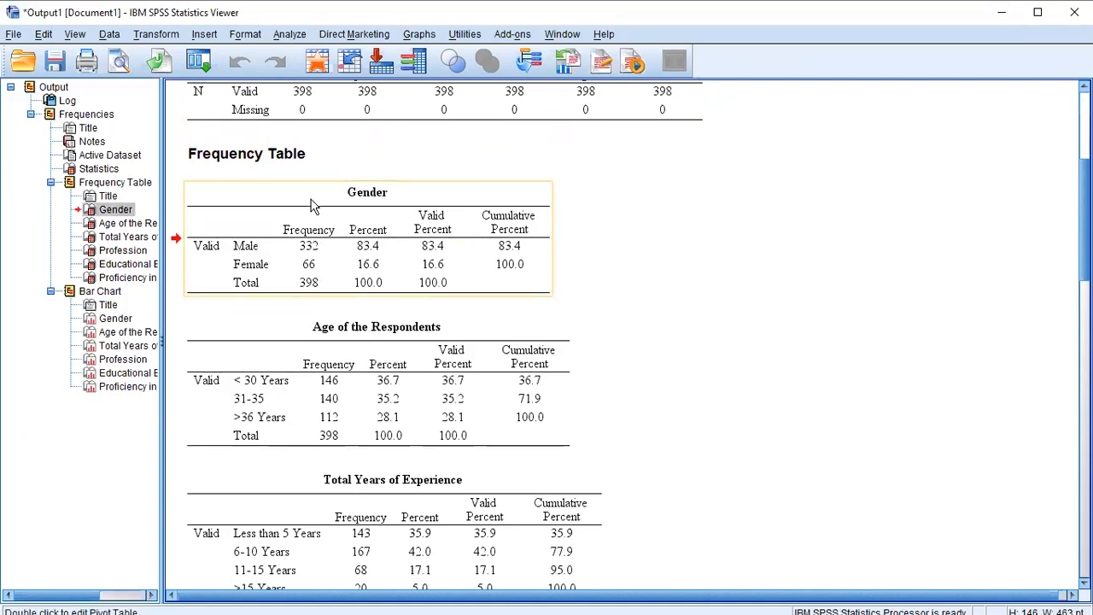
pyautogui.click(654, 220)
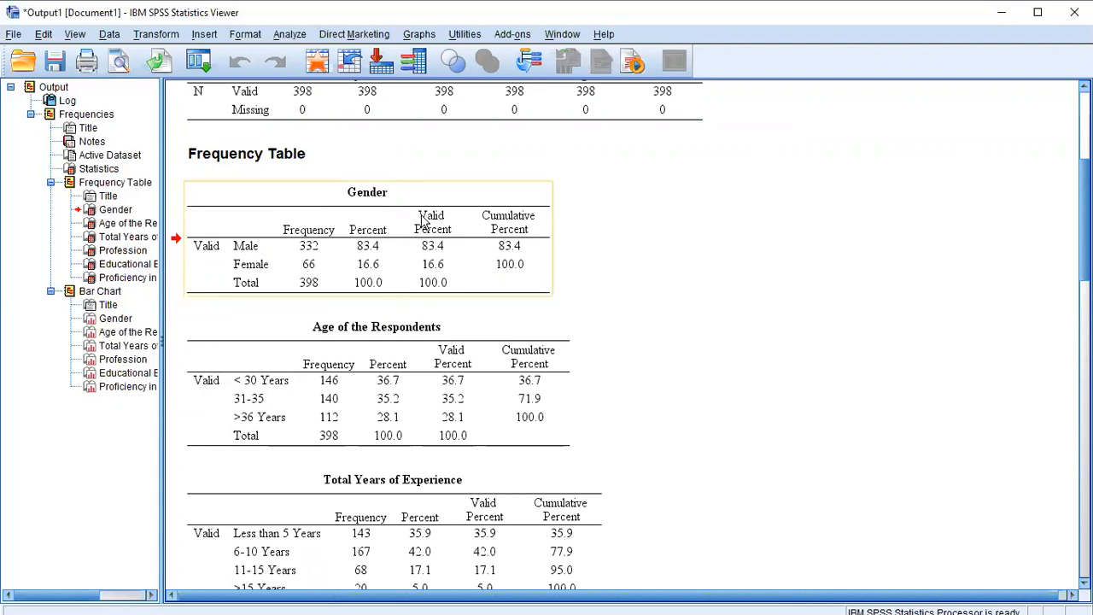
pyautogui.click(56, 65)
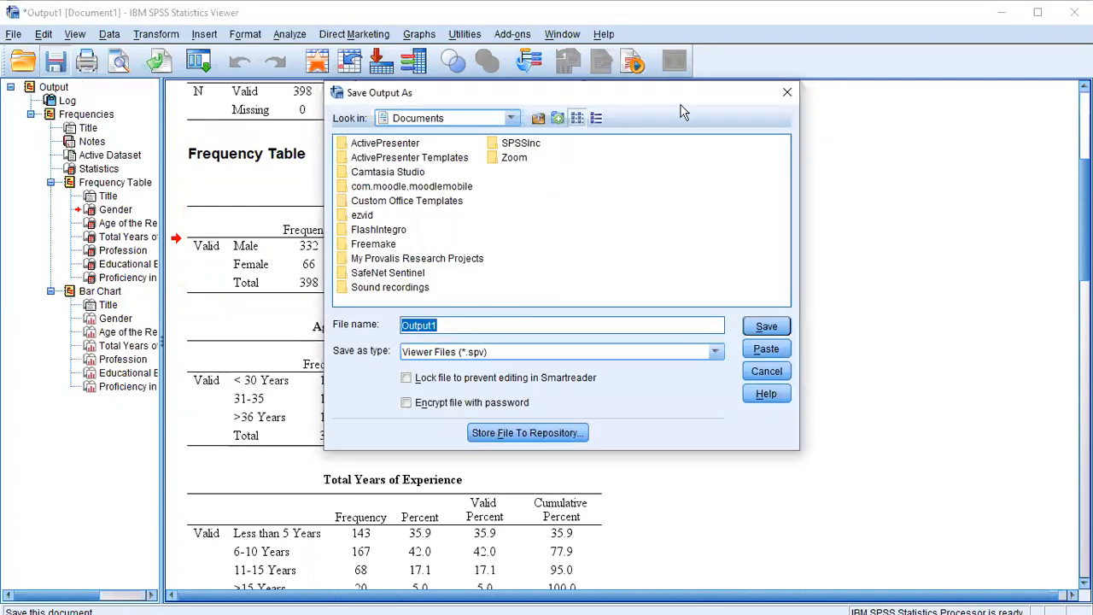
pyautogui.click(784, 98)
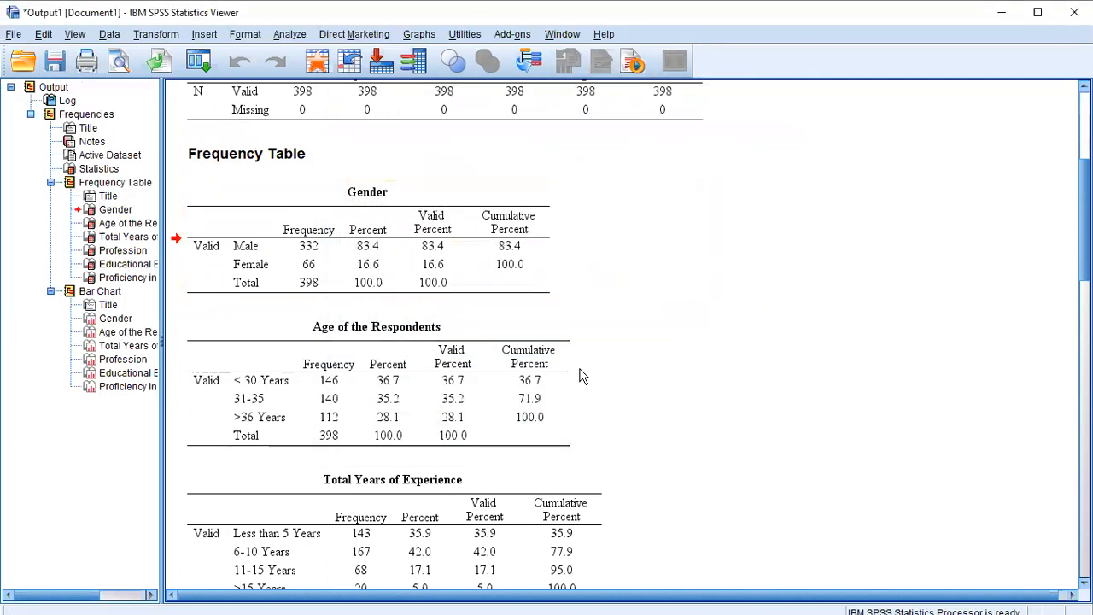
pyautogui.click(458, 244)
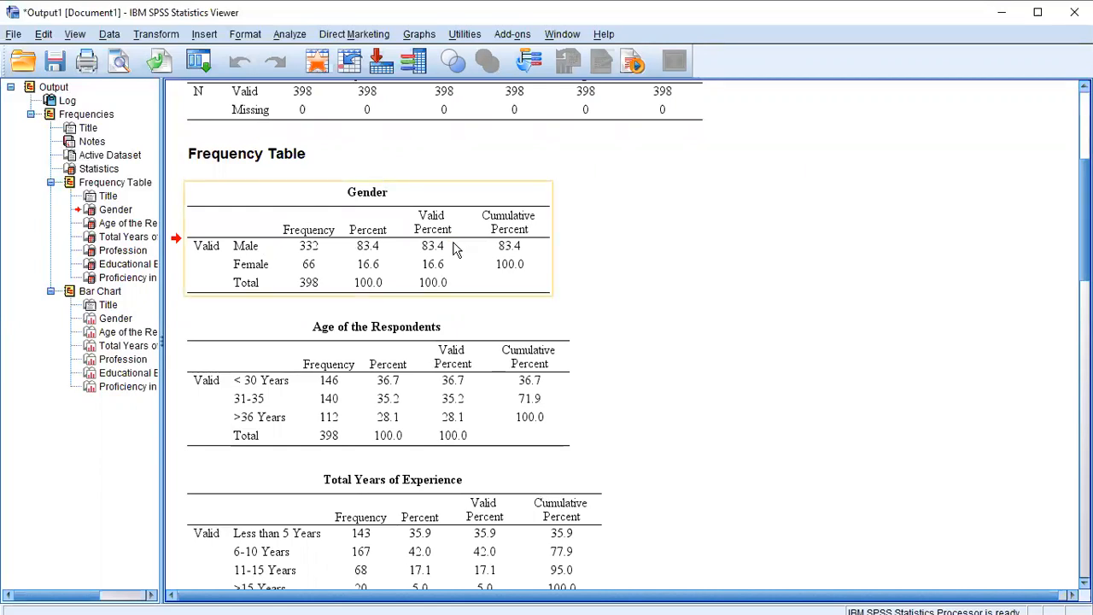
pyautogui.click(386, 217)
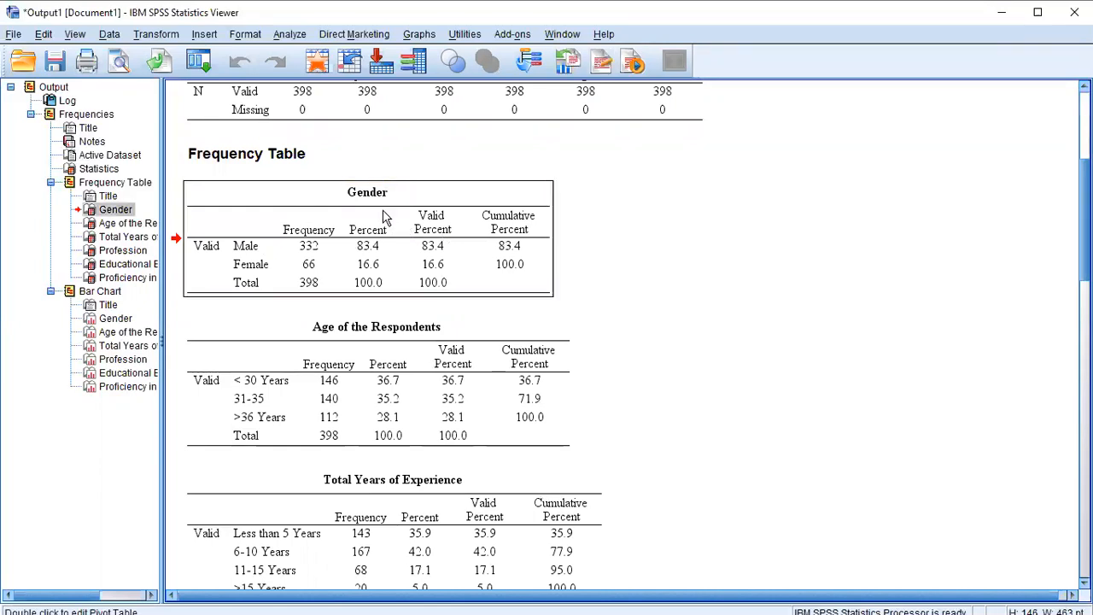
pyautogui.click(723, 238)
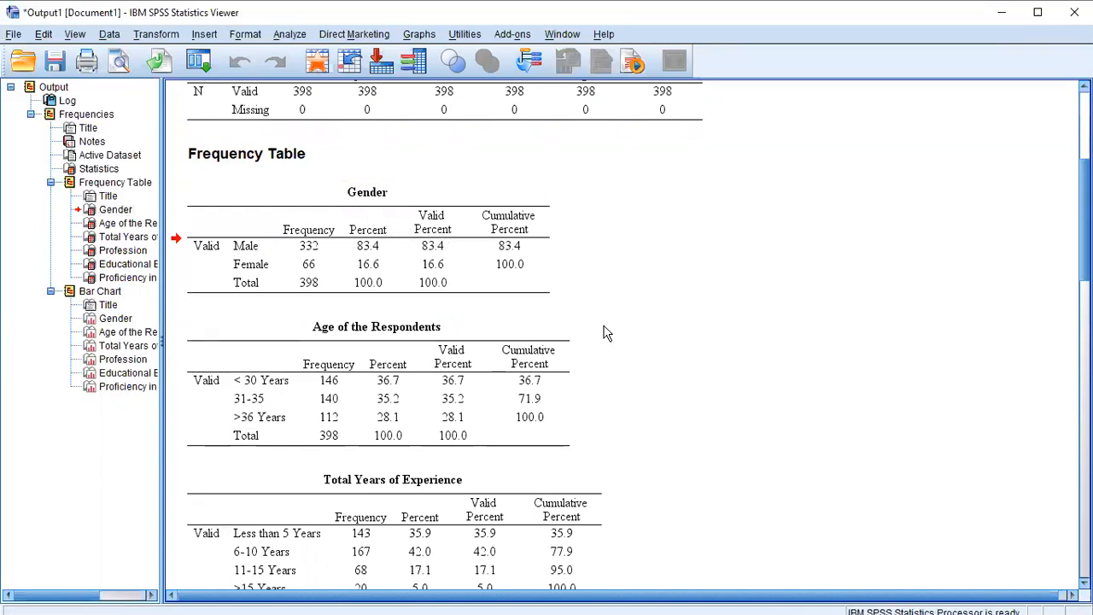
# Copy the Gender frequency table from the output and paste it at cell B3 on a blank second sheet of the Excel test file
pyautogui.click(305, 199)
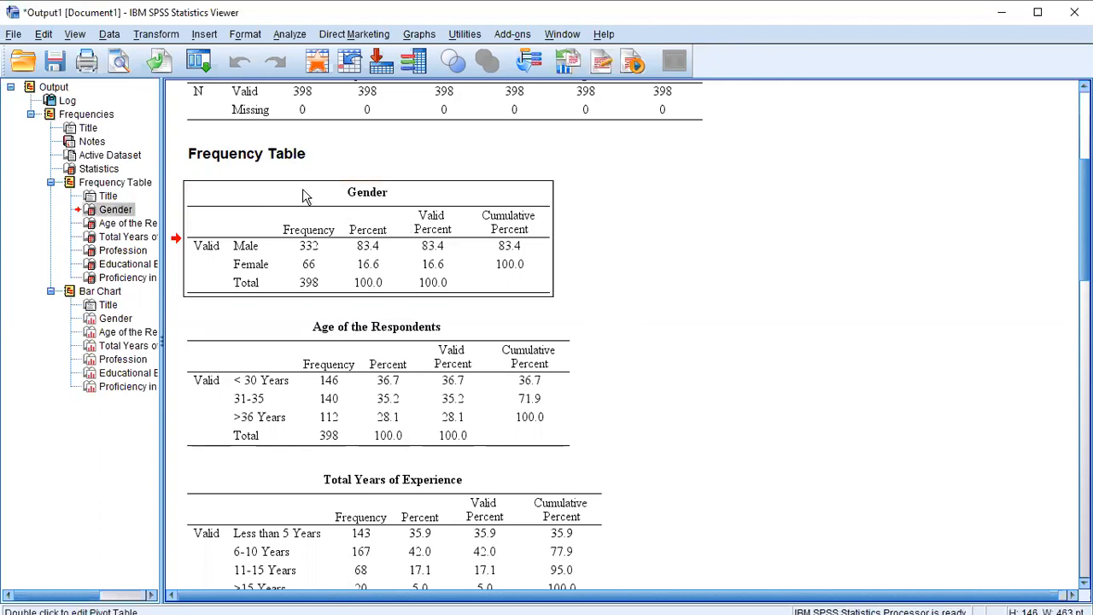
pyautogui.rightClick(307, 196)
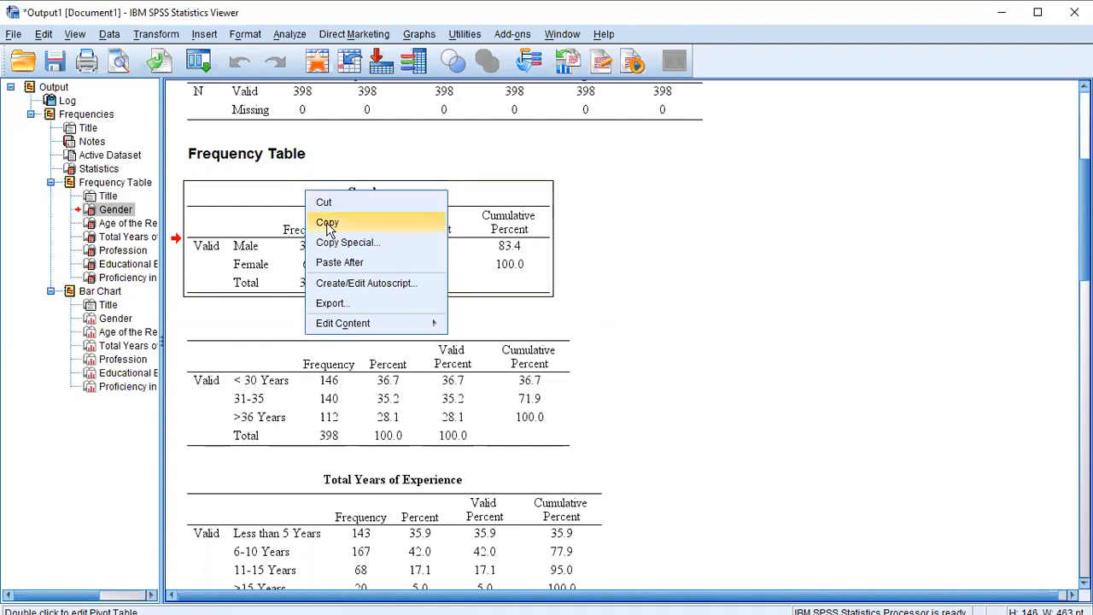
pyautogui.click(327, 222)
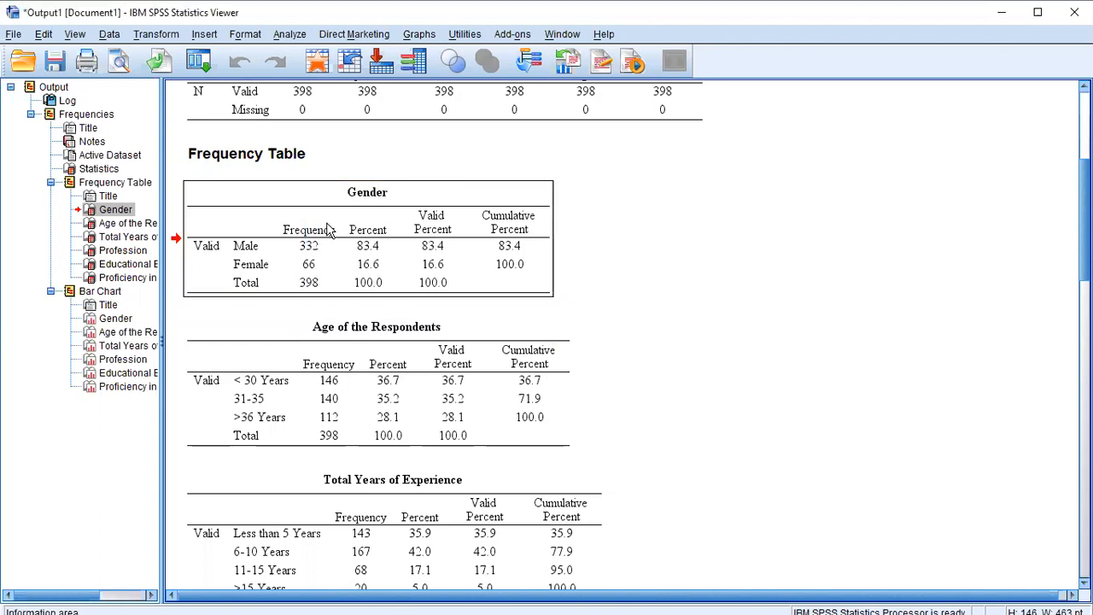
pyautogui.hotkey('alt', 'Tab')
pyautogui.hotkey('alt', 'Tab')
pyautogui.hotkey('alt', 'Tab')
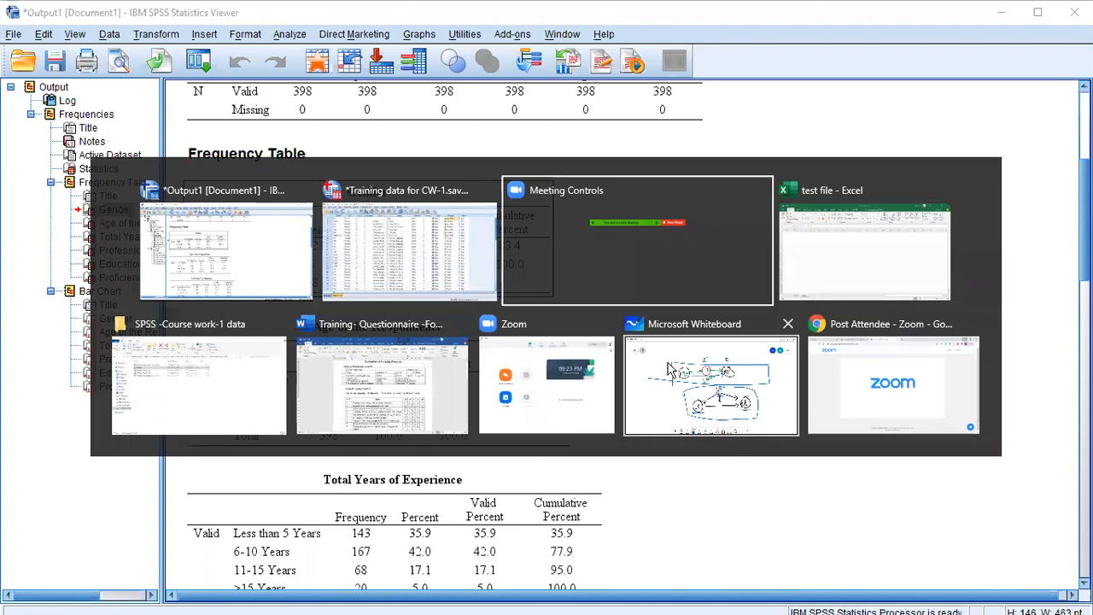
pyautogui.click(153, 586)
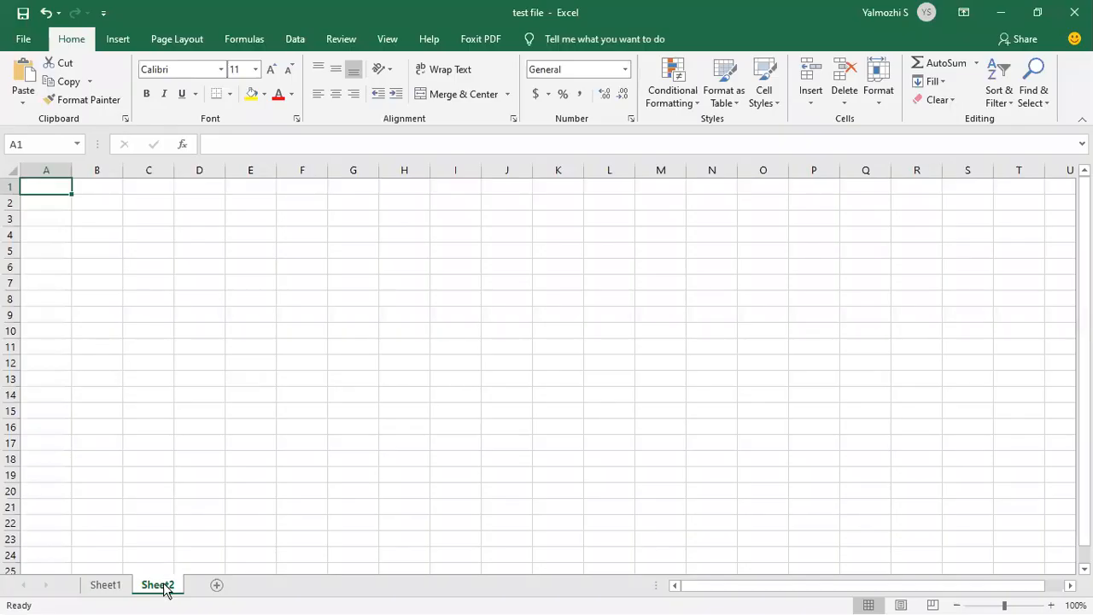
pyautogui.click(116, 221)
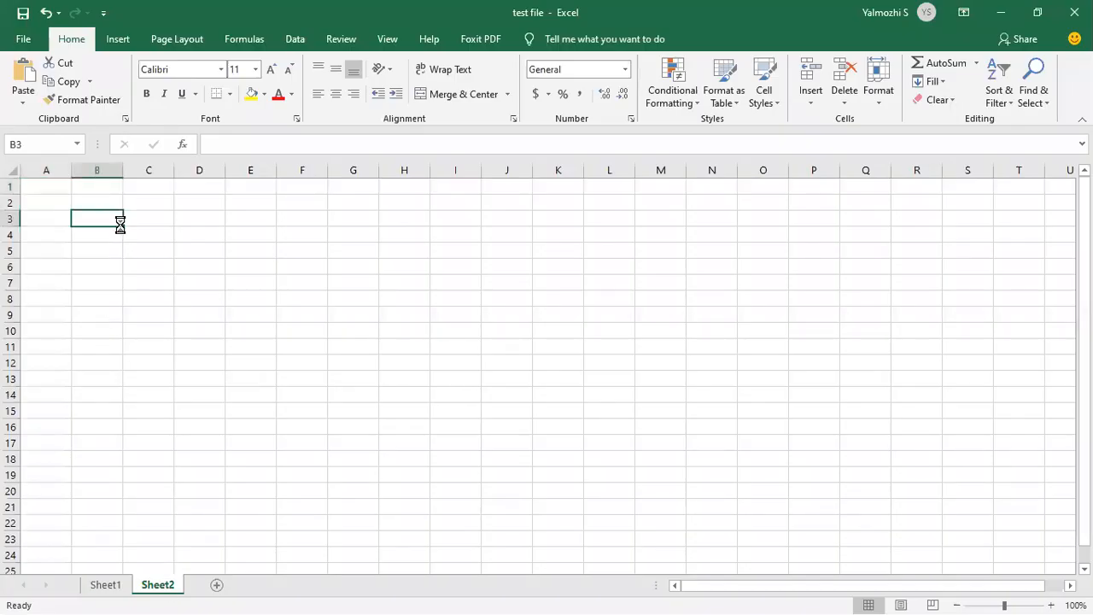
pyautogui.hotkey('ctrl', 'v')
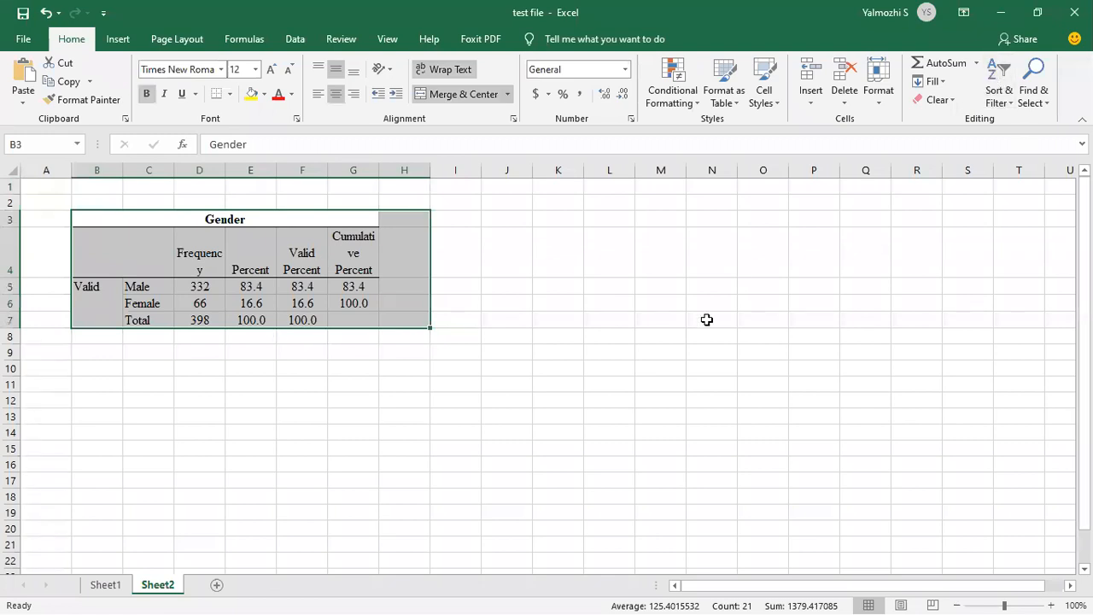
# Return to the SPSS output viewer and examine the frequency tables from Gender through Proficiency in using Computers, plus the Gender bar chart
pyautogui.hotkey('alt', 'Tab')
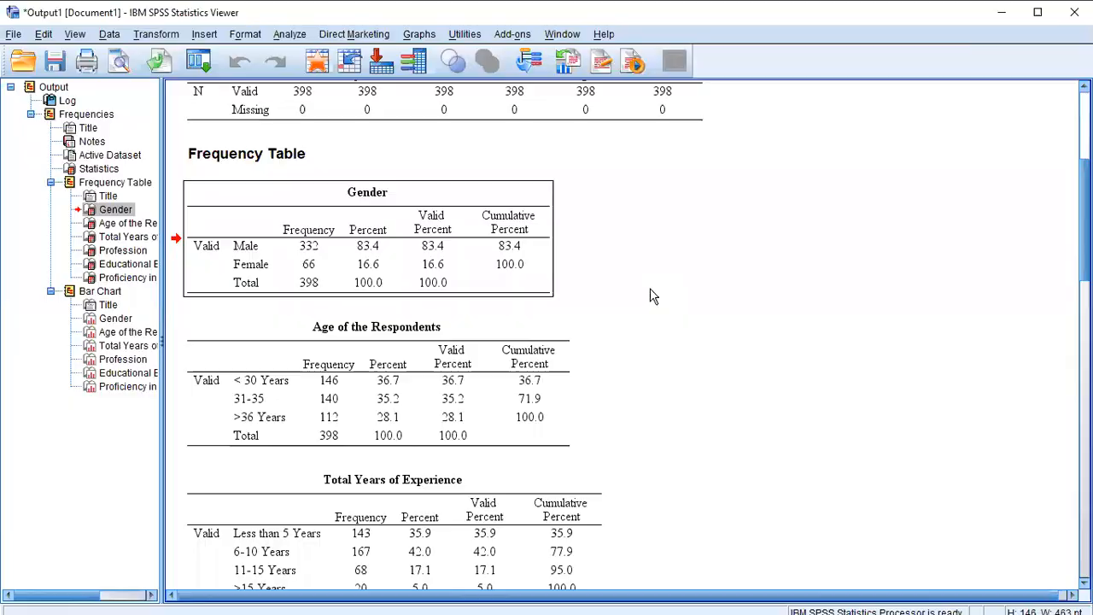
pyautogui.scroll(3, 363, 307)
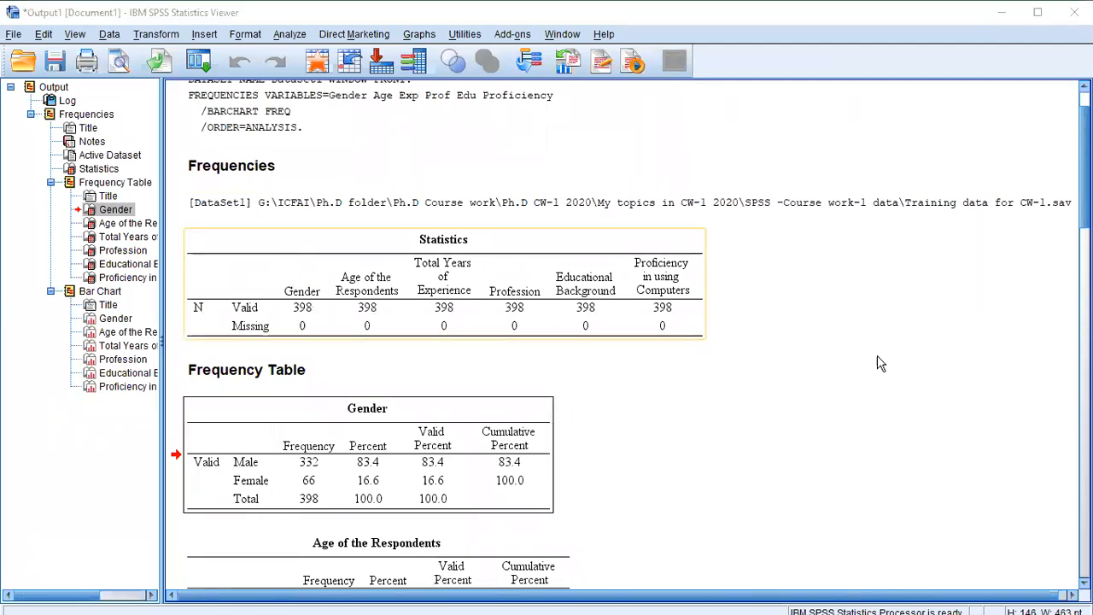
pyautogui.scroll(-3, 882, 337)
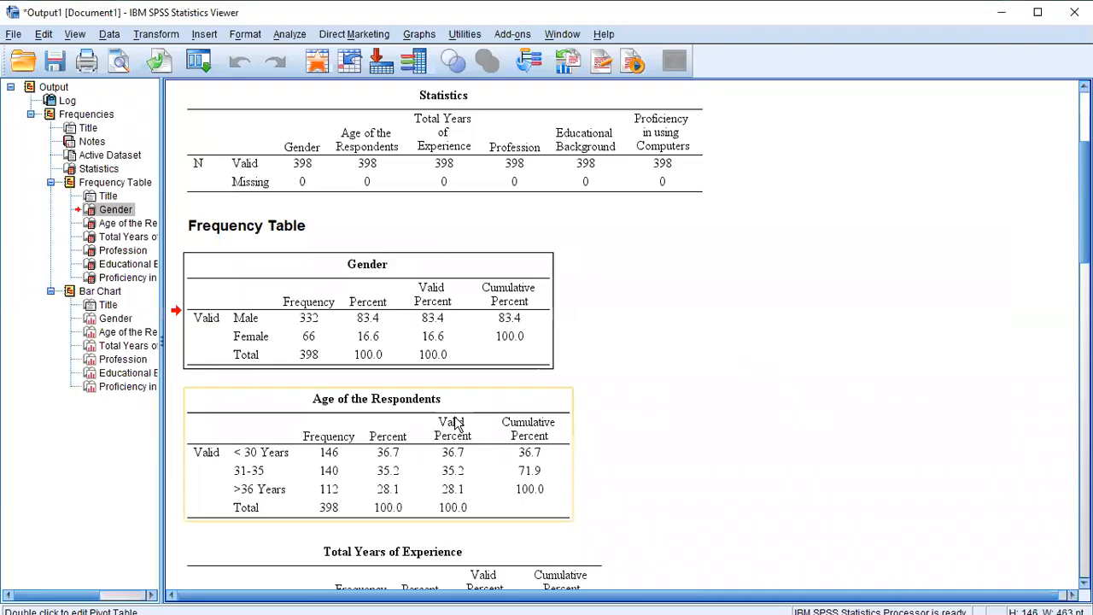
pyautogui.click(455, 425)
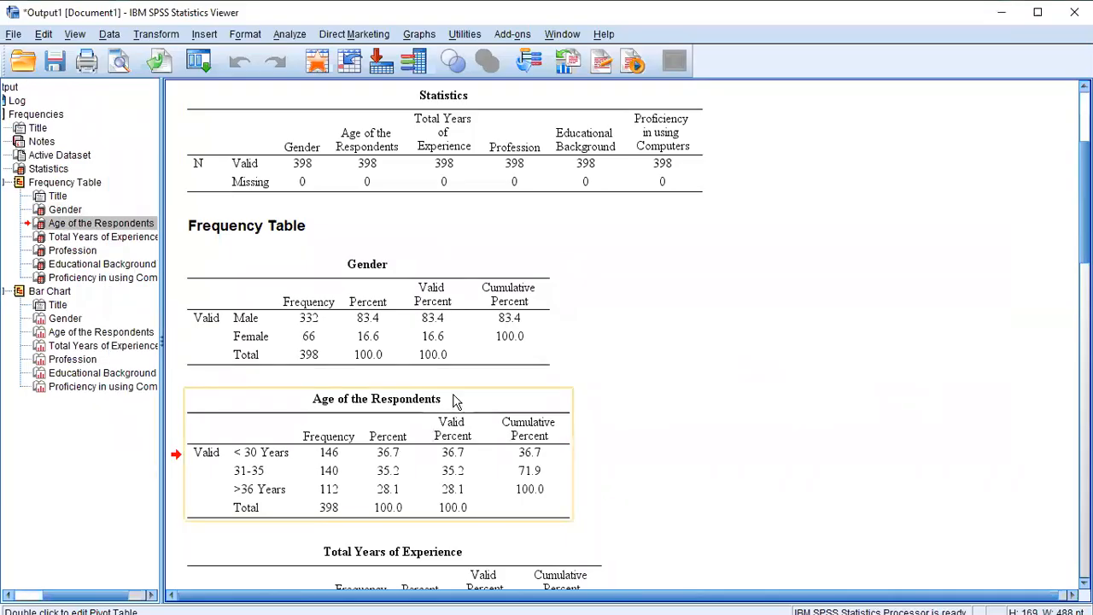
pyautogui.scroll(-5, 458, 382)
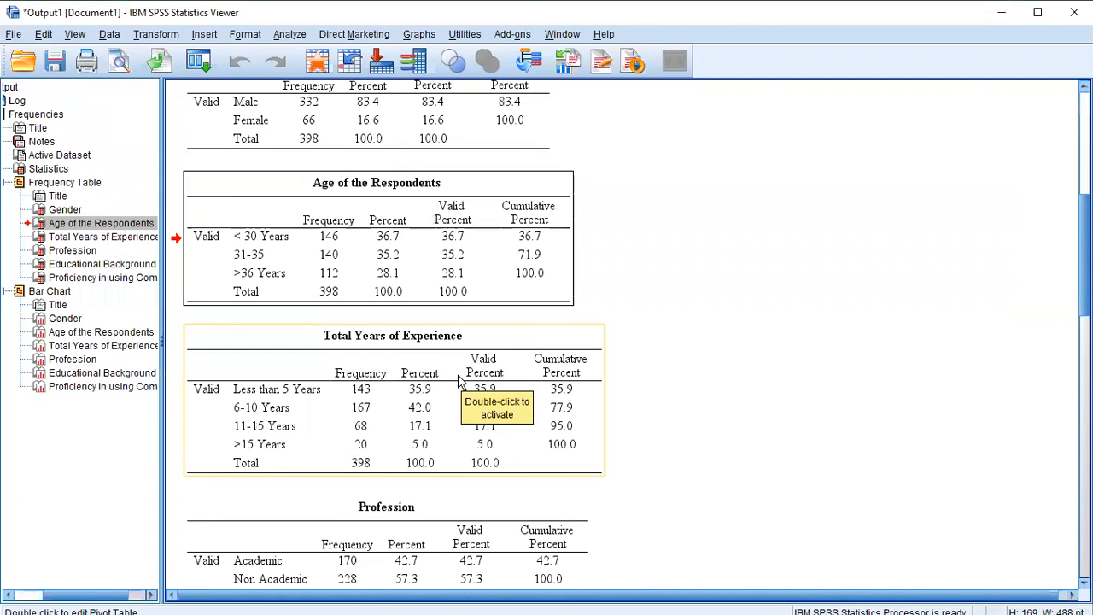
pyautogui.scroll(-5, 458, 382)
pyautogui.scroll(-5, 459, 382)
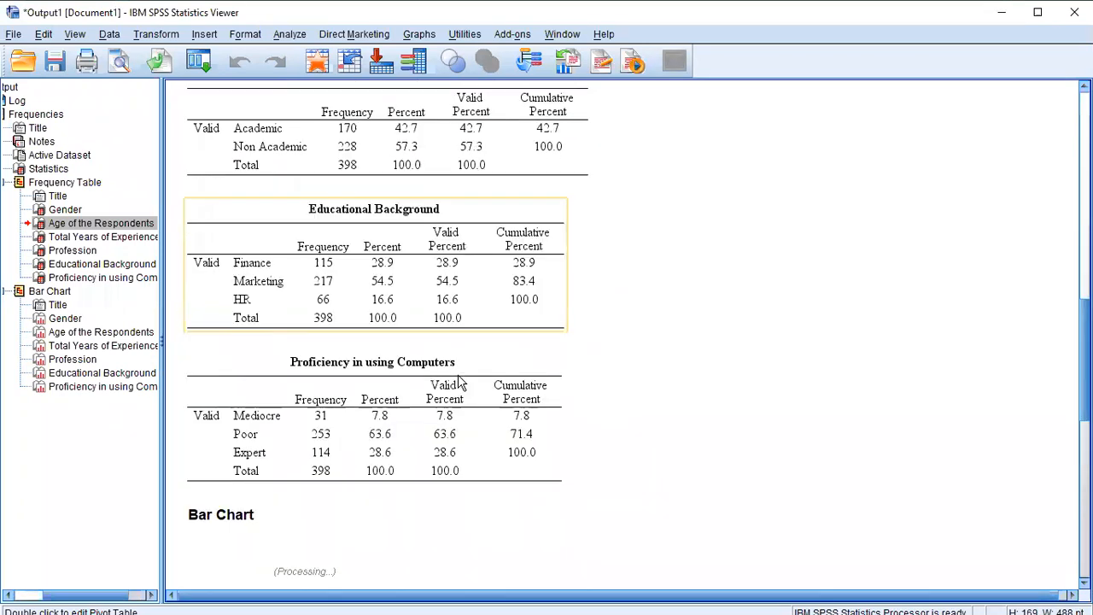
pyautogui.click(405, 441)
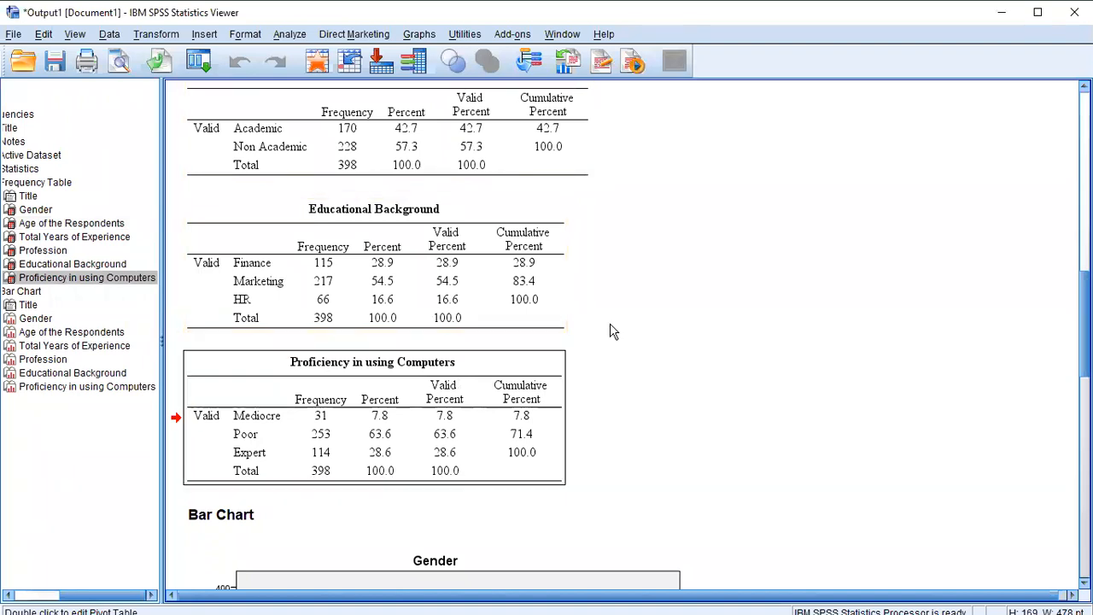
pyautogui.scroll(-5, 612, 331)
pyautogui.scroll(-5, 611, 333)
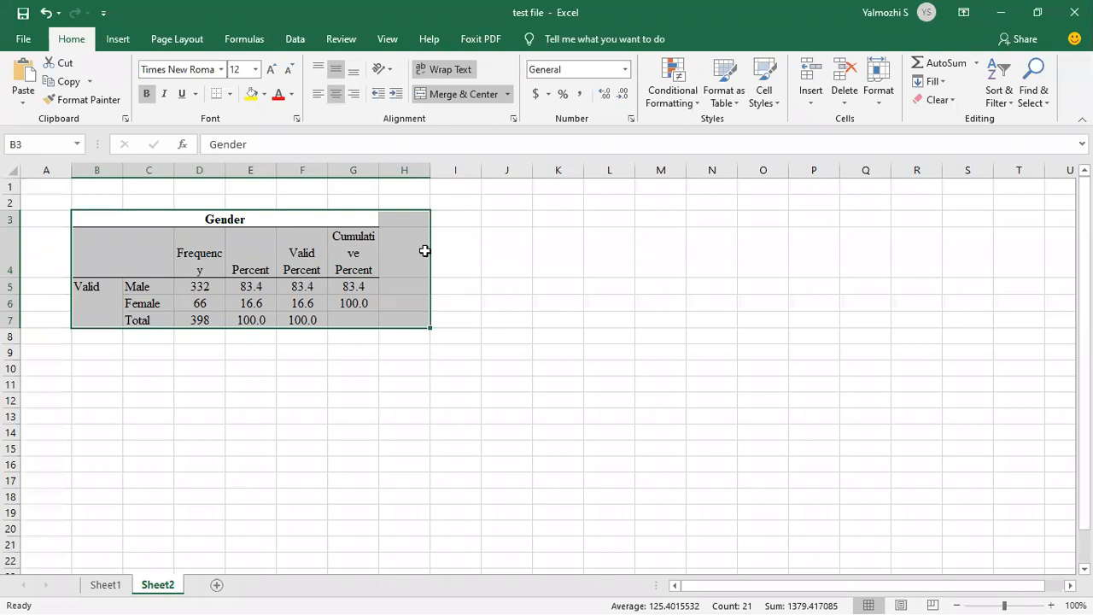
# In the Excel test file, rename the sheet holding the pasted Gender table as Demog
pyautogui.click(475, 244)
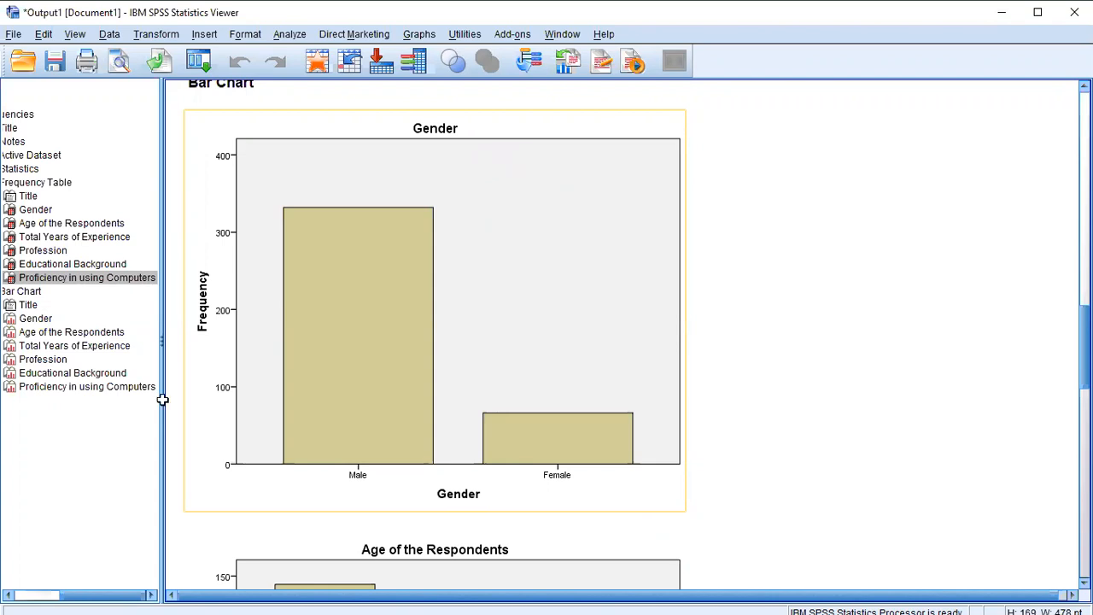
pyautogui.click(149, 592)
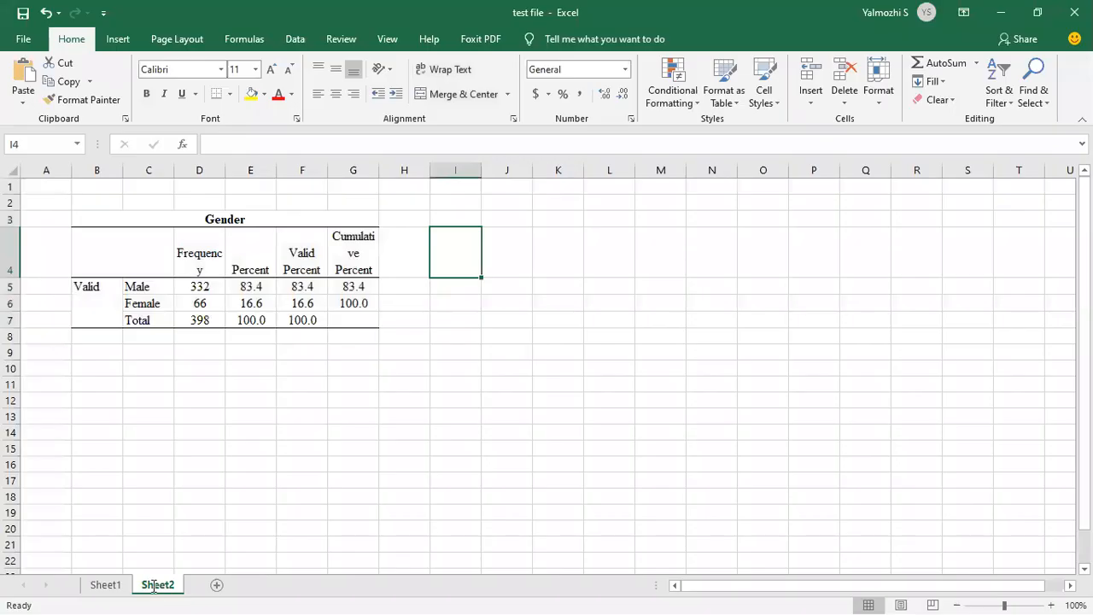
pyautogui.doubleClick(156, 585)
pyautogui.write('Demo')
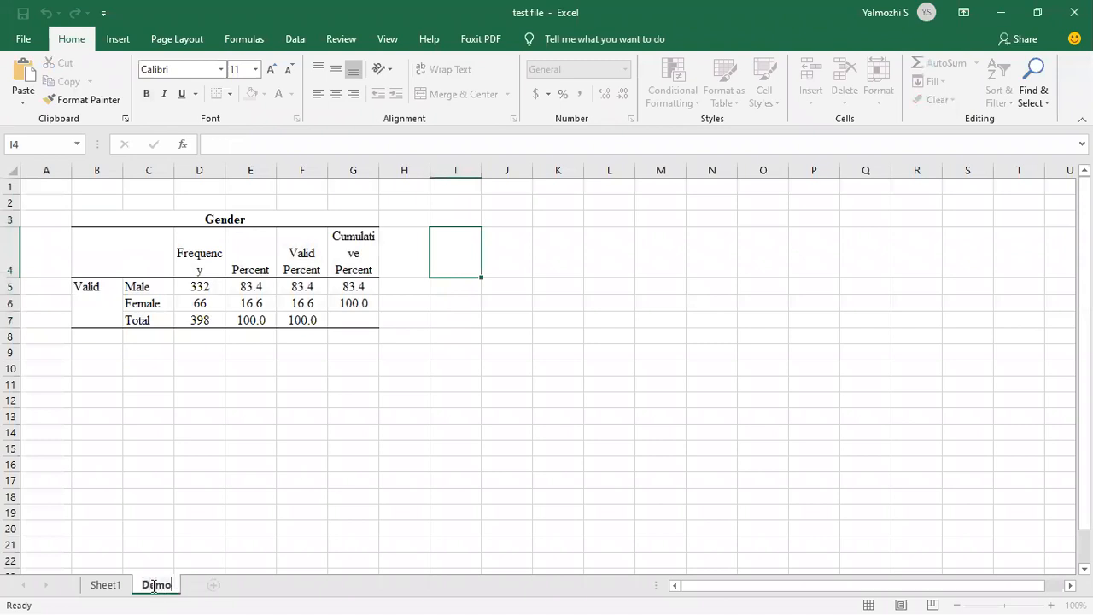
pyautogui.write('g')
pyautogui.moveTo(183, 354); pyautogui.dragTo(202, 481)
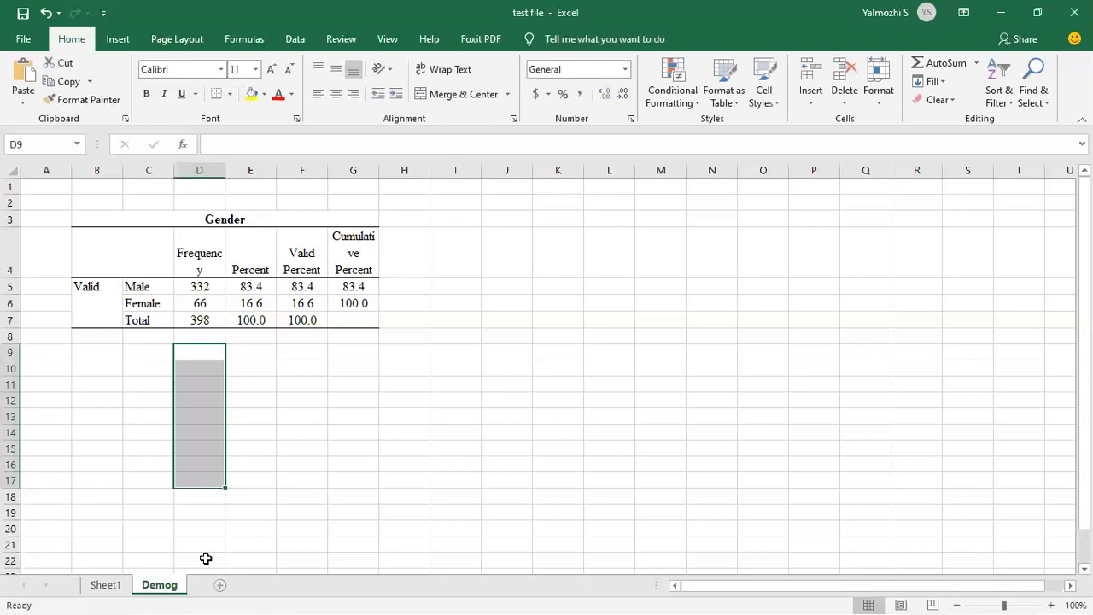
# Add a new sheet after Demog, try the name Factor for it and clear that name
pyautogui.click(219, 585)
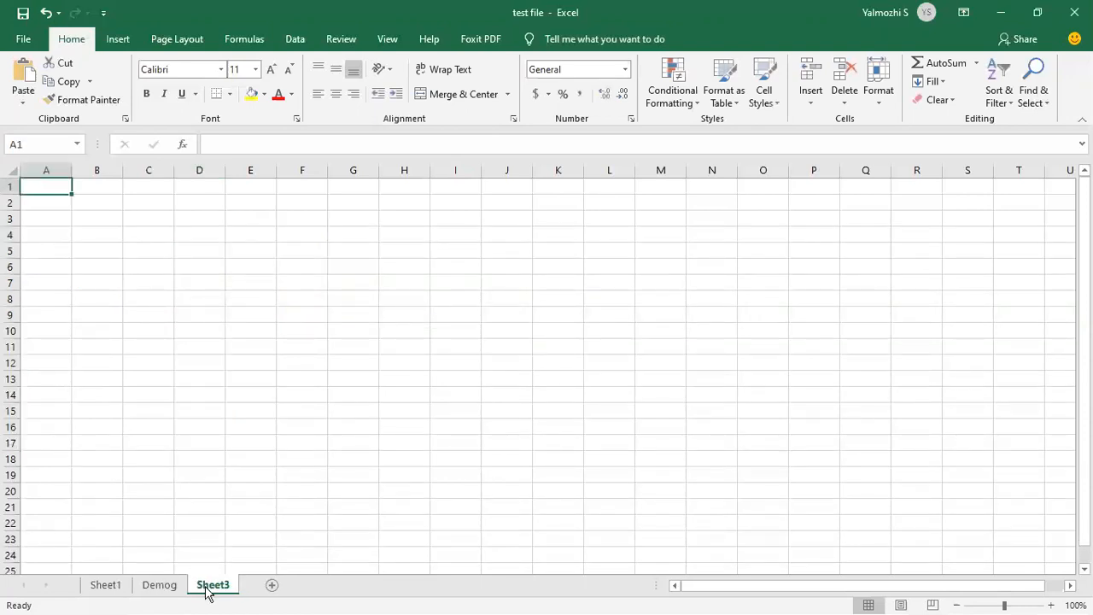
pyautogui.doubleClick(208, 585)
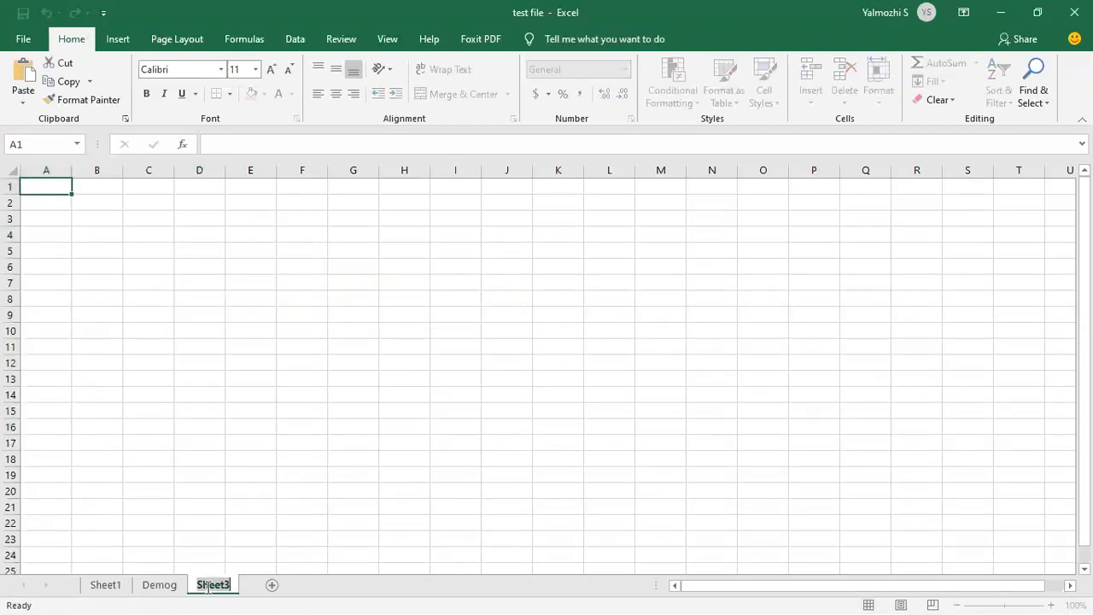
pyautogui.write('Factor')
pyautogui.press('BackSpace')
pyautogui.press('BackSpace')
pyautogui.press('BackSpace')
pyautogui.press('BackSpace')
pyautogui.press('BackSpace')
pyautogui.press('BackSpace')
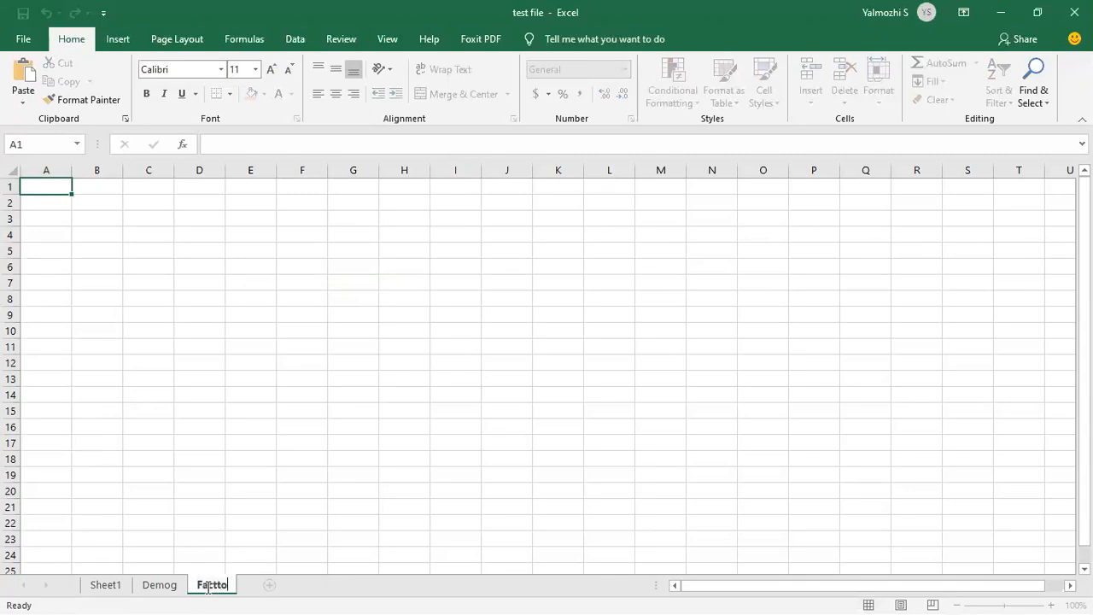
pyautogui.click(169, 589)
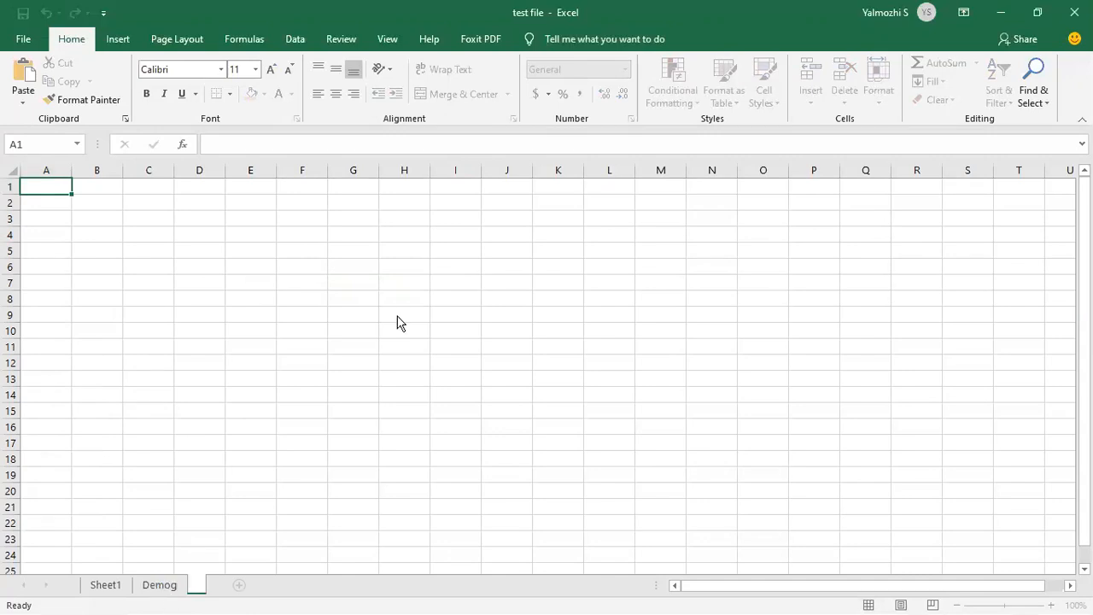
# Switch to the SPSS output viewer and select all items in the output outline
pyautogui.hotkey('alt', 'Tab')
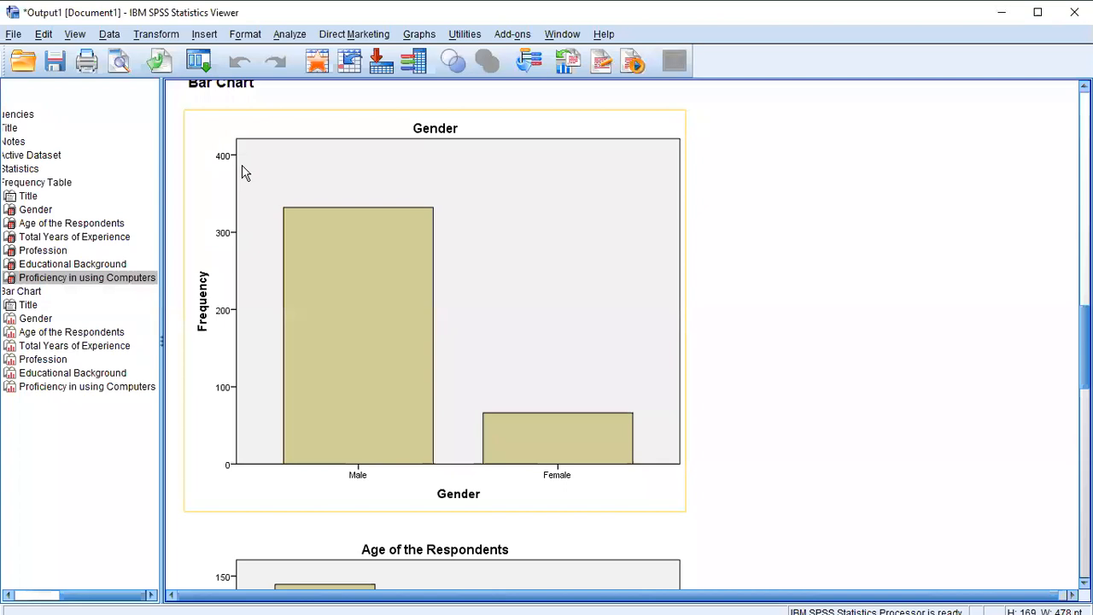
pyautogui.click(13, 129)
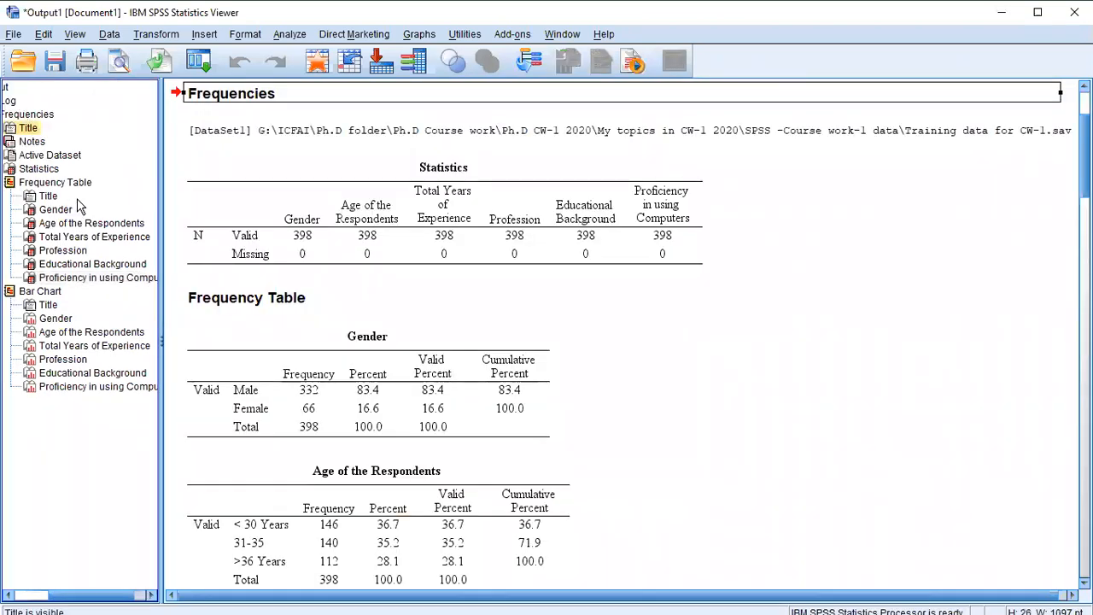
pyautogui.hotkey('ctrl', 'a')
pyautogui.click(48, 160)
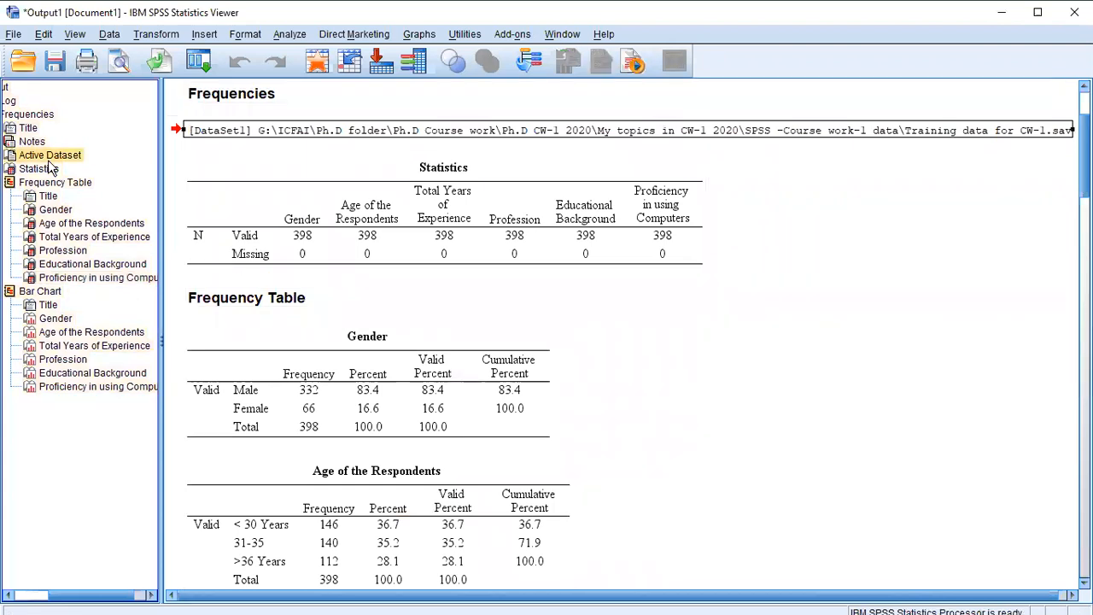
pyautogui.hotkey('ctrl', 'a')
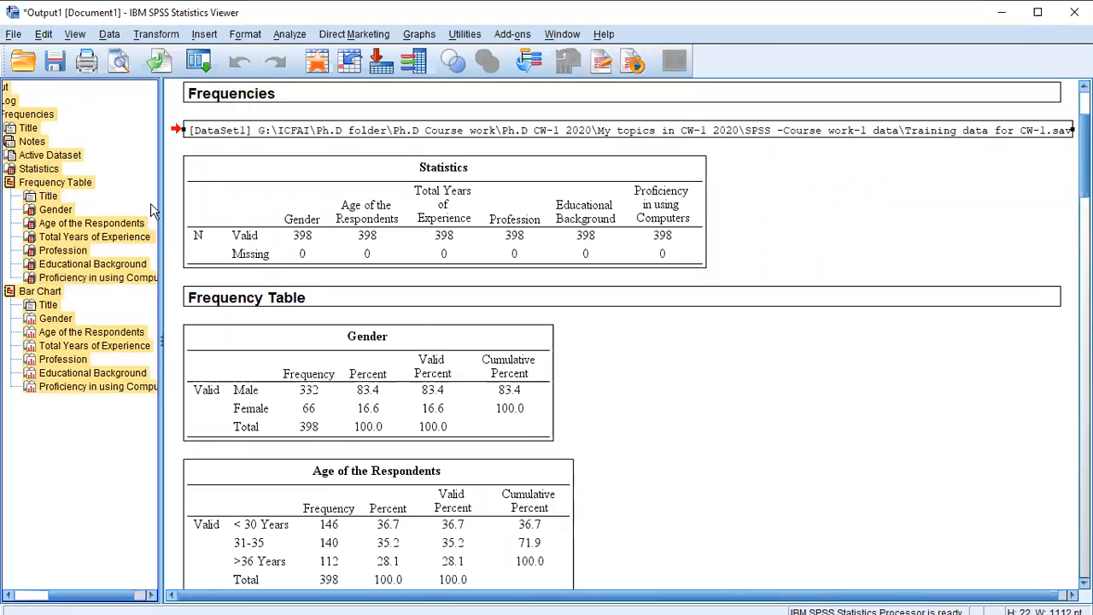
# Return to the Excel test file, name the new third sheet sdws and show the Demog sheet
pyautogui.hotkey('alt', 'Tab')
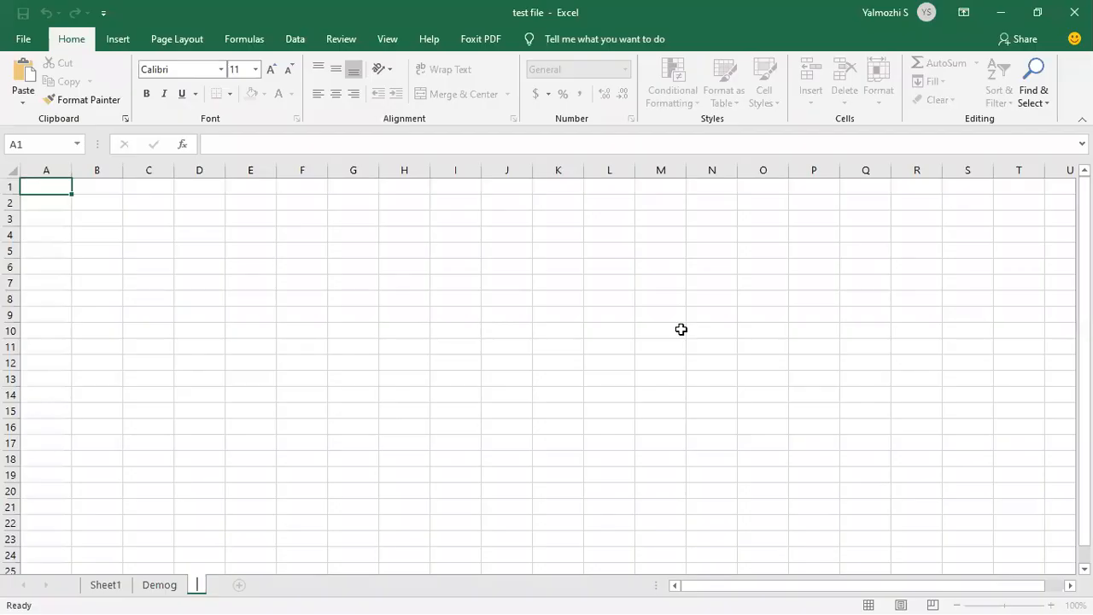
pyautogui.click(162, 586)
pyautogui.click(231, 488)
pyautogui.press('Return')
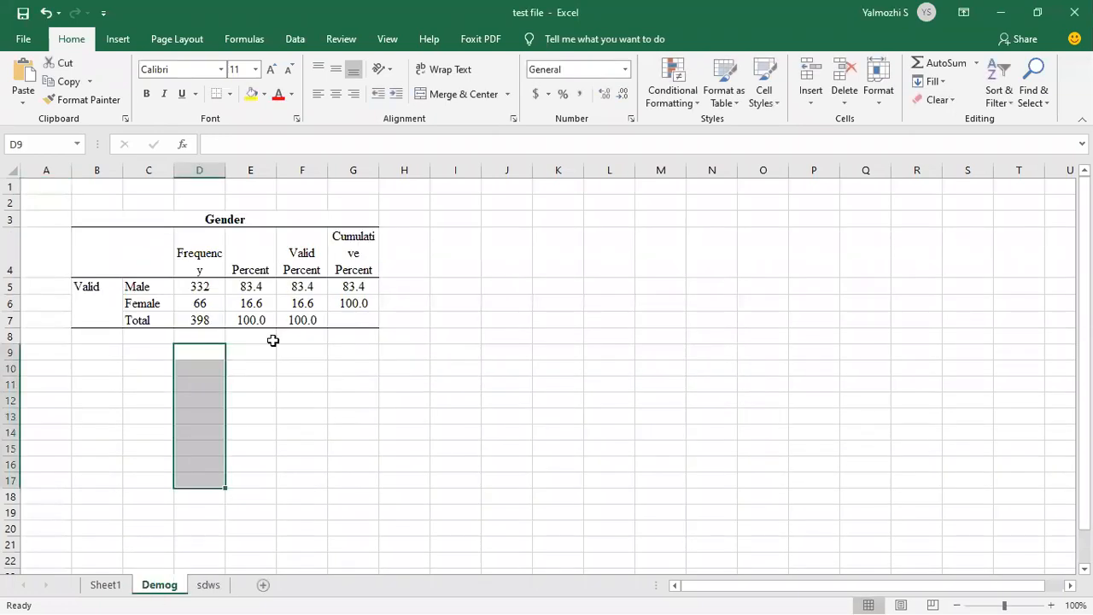
pyautogui.click(283, 367)
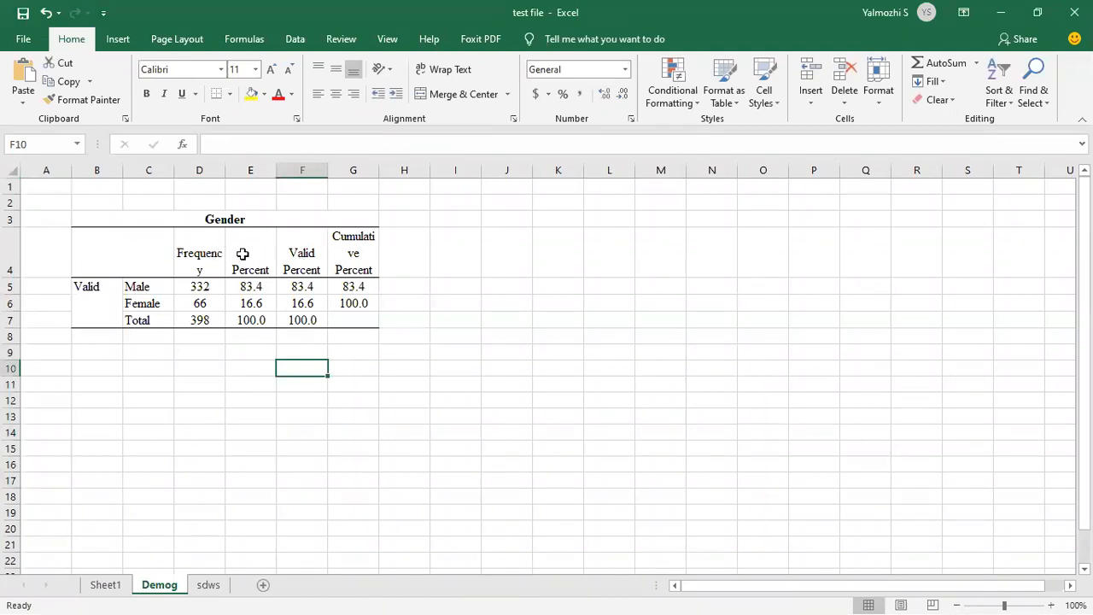
# Examine the Gender table's frequencies, percentages and totals for male and female respondents on the Demog sheet
pyautogui.click(312, 287)
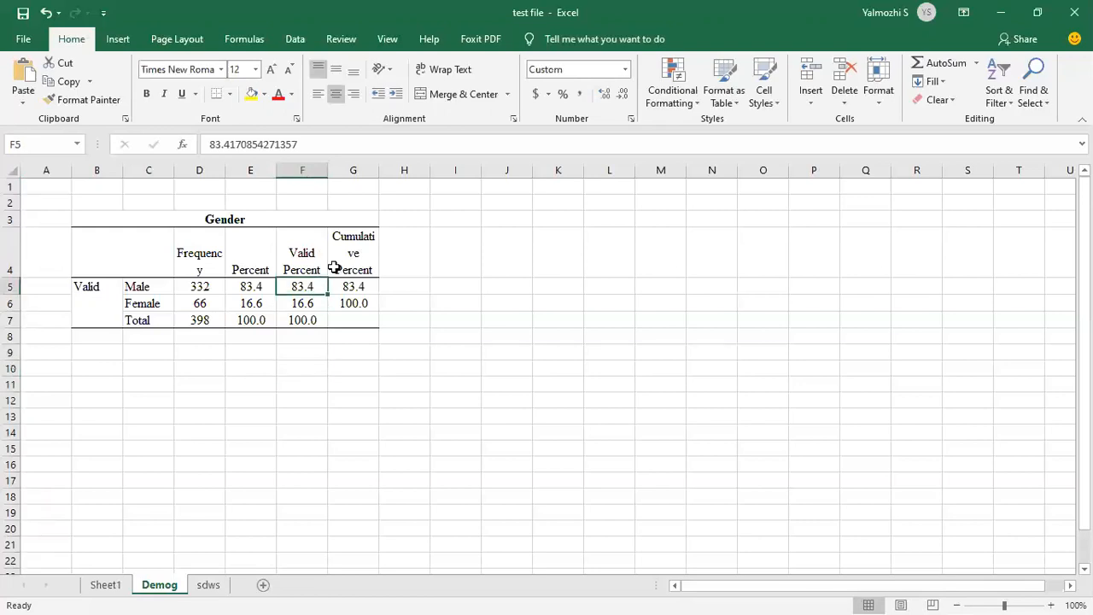
pyautogui.scroll(-1, 329, 260)
pyautogui.scroll(1, 323, 254)
pyautogui.click(348, 357)
pyautogui.click(356, 367)
pyautogui.click(136, 288)
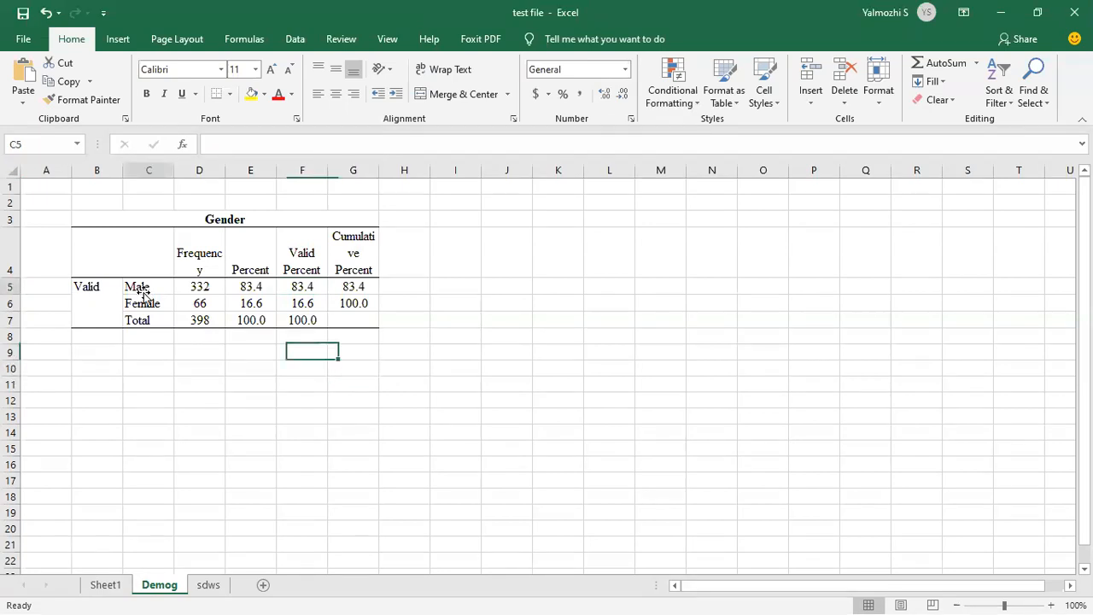
pyautogui.click(205, 321)
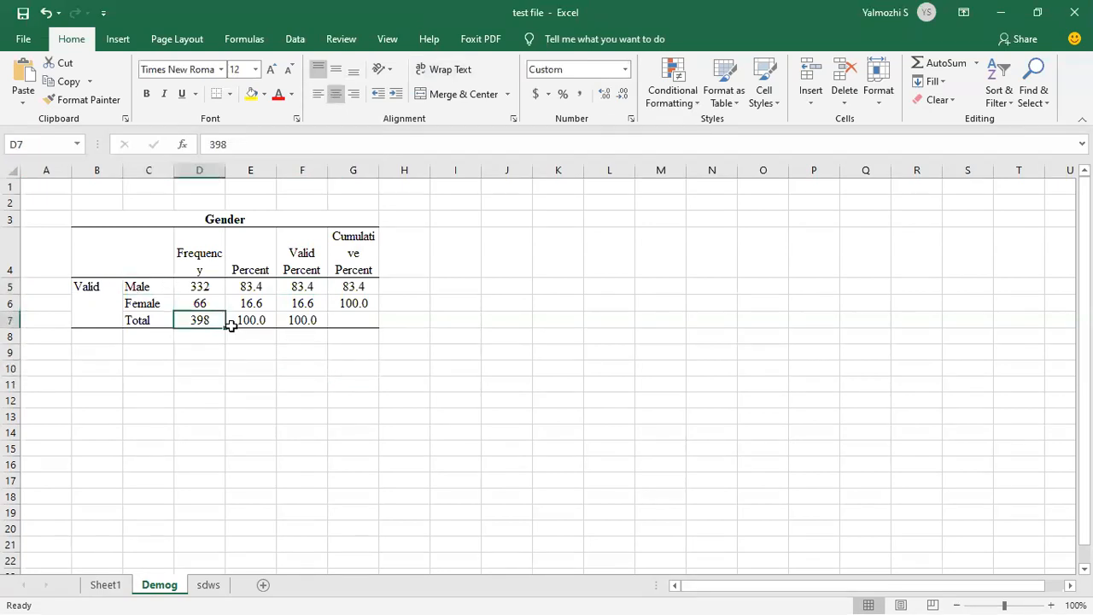
pyautogui.moveTo(164, 281); pyautogui.dragTo(203, 301)
pyautogui.click(202, 282)
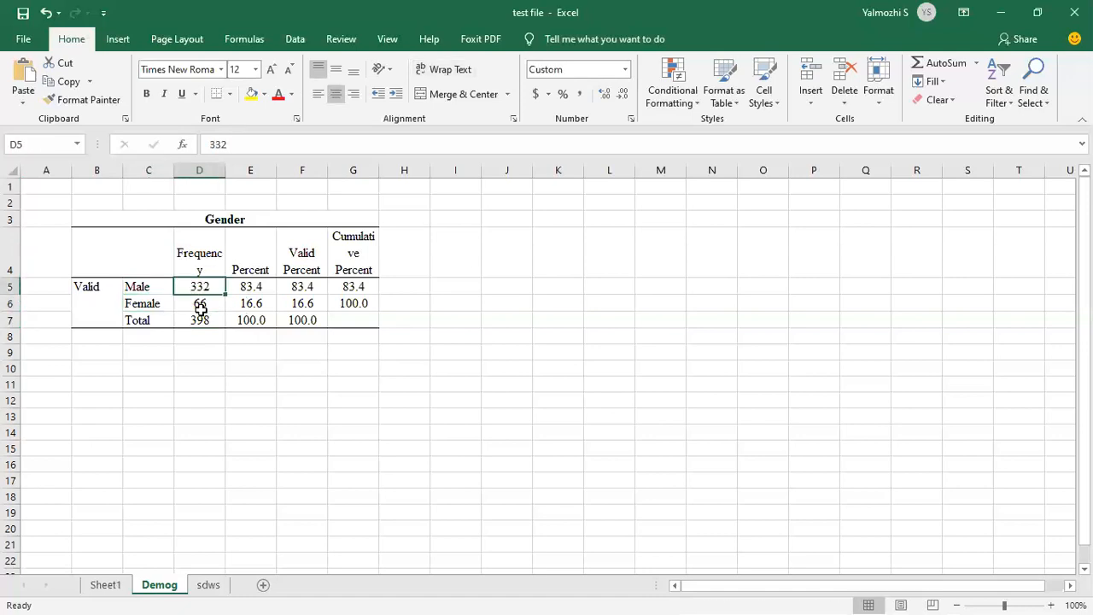
pyautogui.click(240, 285)
pyautogui.click(248, 302)
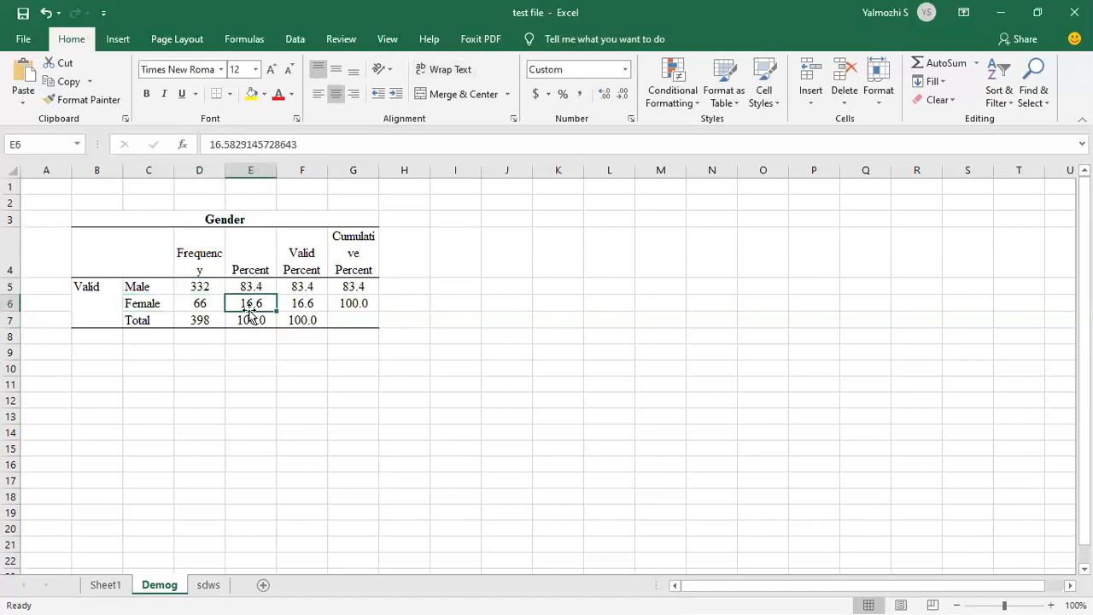
pyautogui.click(251, 321)
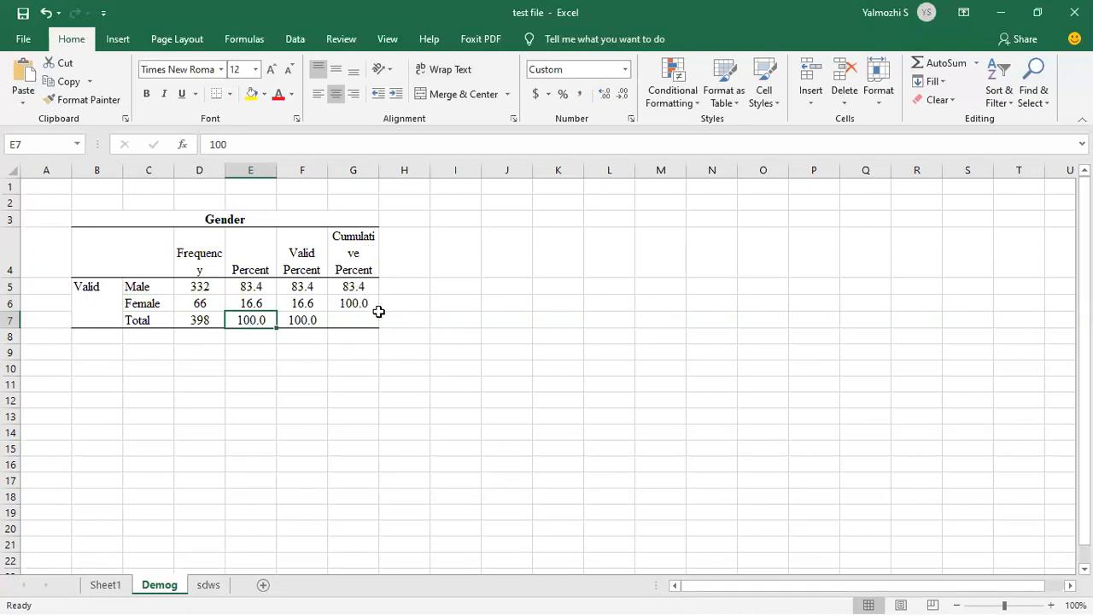
pyautogui.click(374, 383)
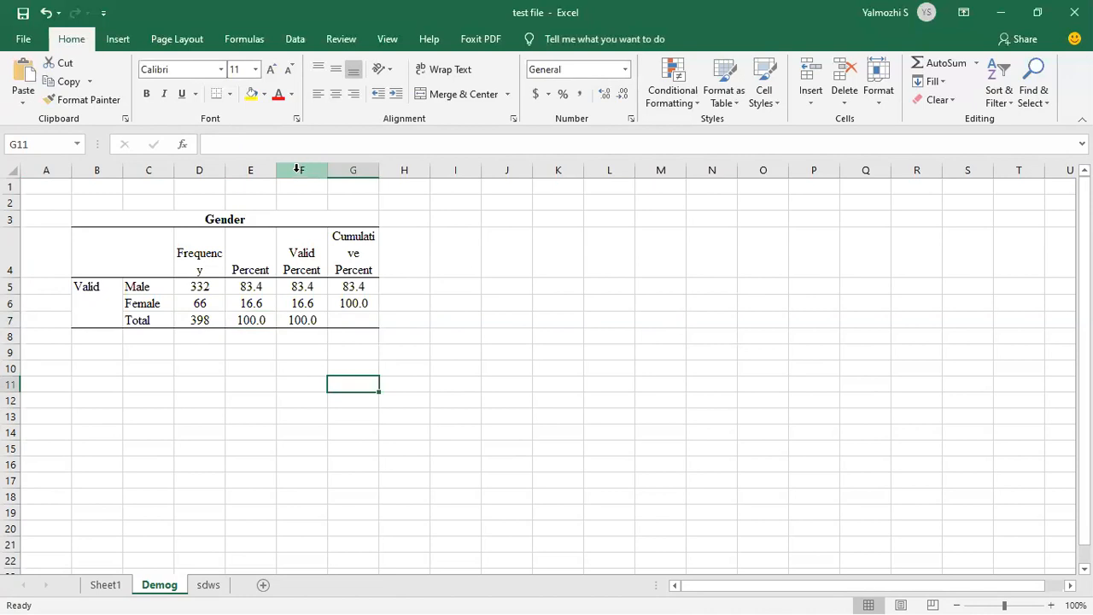
# Delete the Valid Percent and Cumulative Percent columns, F and G, from the Demog sheet
pyautogui.moveTo(298, 170); pyautogui.dragTo(350, 169)
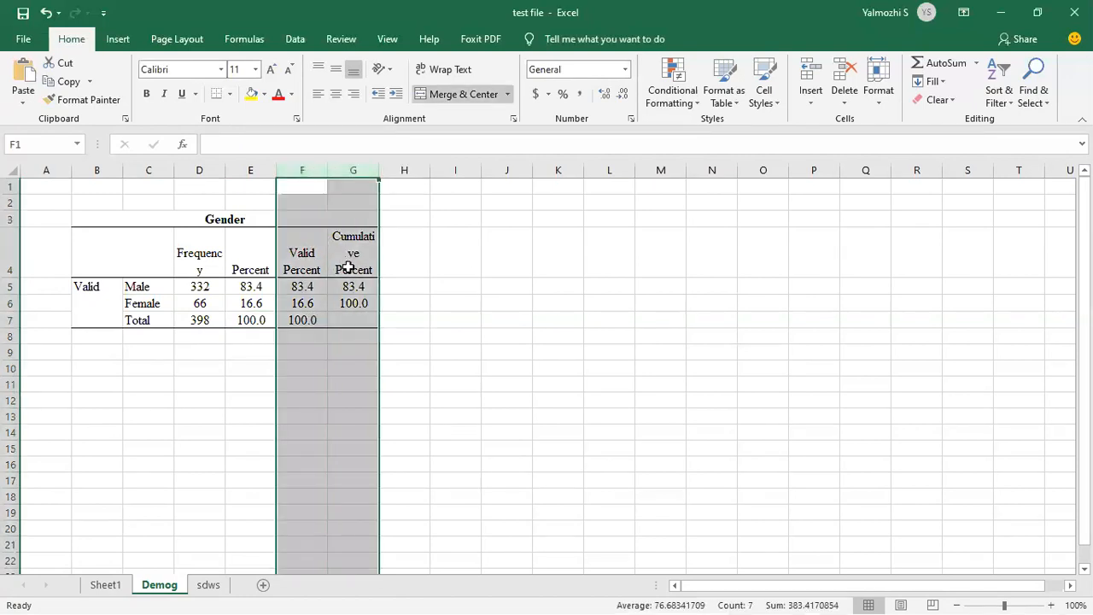
pyautogui.rightClick(350, 172)
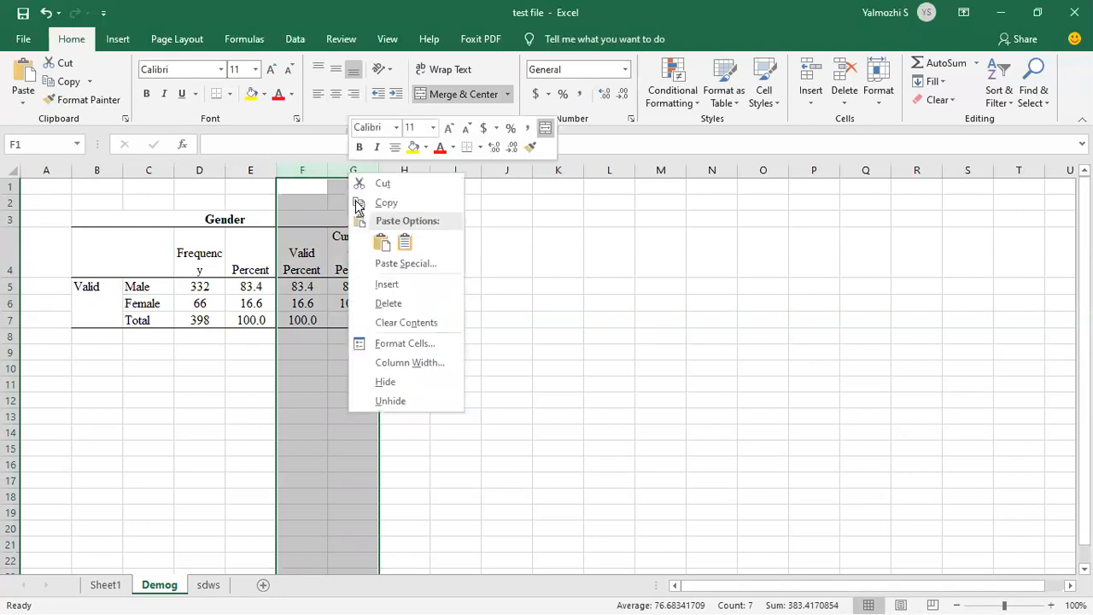
pyautogui.click(389, 304)
pyautogui.moveTo(495, 352); pyautogui.dragTo(454, 356)
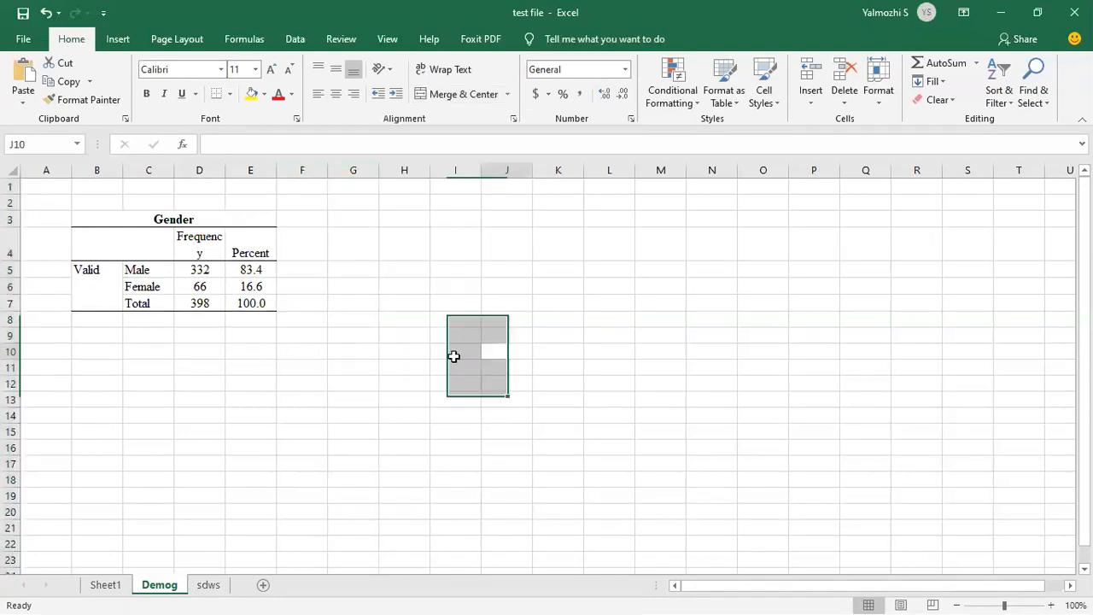
# Review the shortened Gender table, focusing on its Frequency and Percent columns
pyautogui.moveTo(115, 241); pyautogui.dragTo(248, 286)
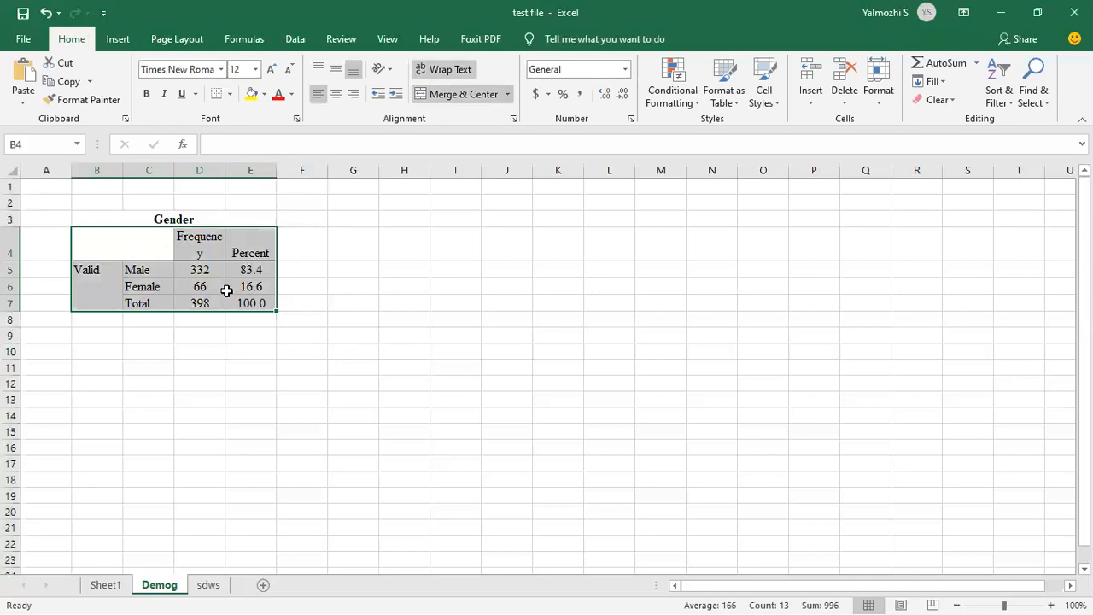
pyautogui.click(187, 340)
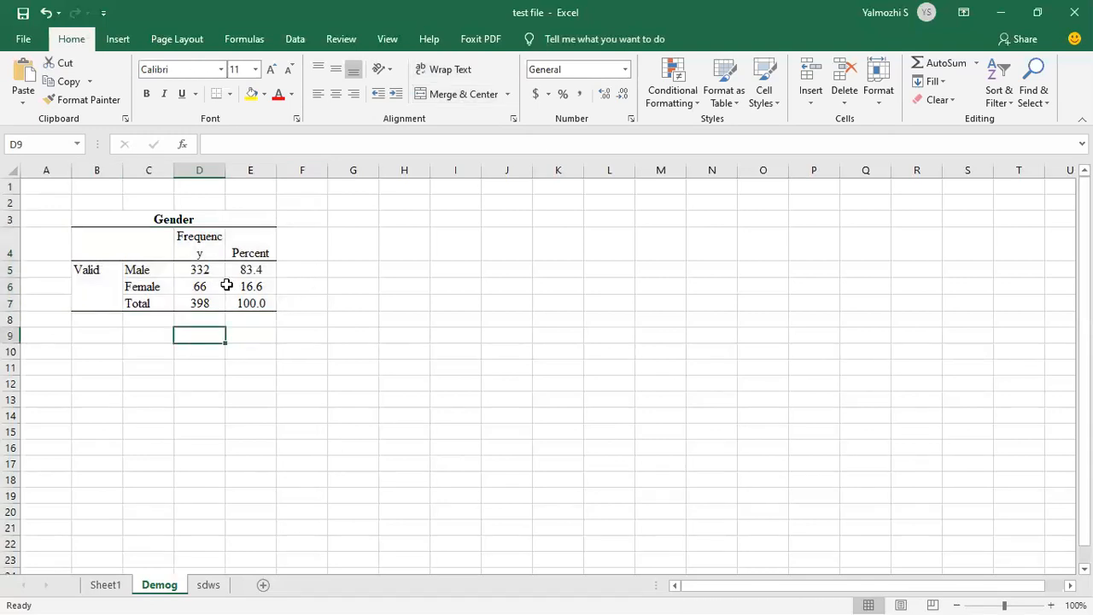
pyautogui.click(199, 283)
pyautogui.moveTo(195, 247); pyautogui.dragTo(199, 306)
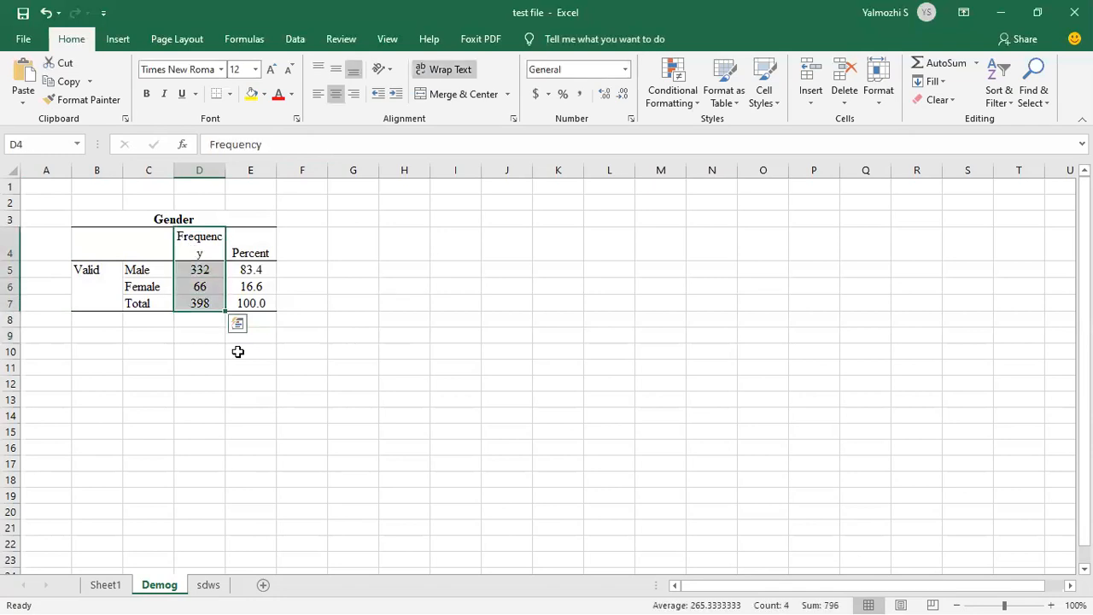
pyautogui.click(242, 349)
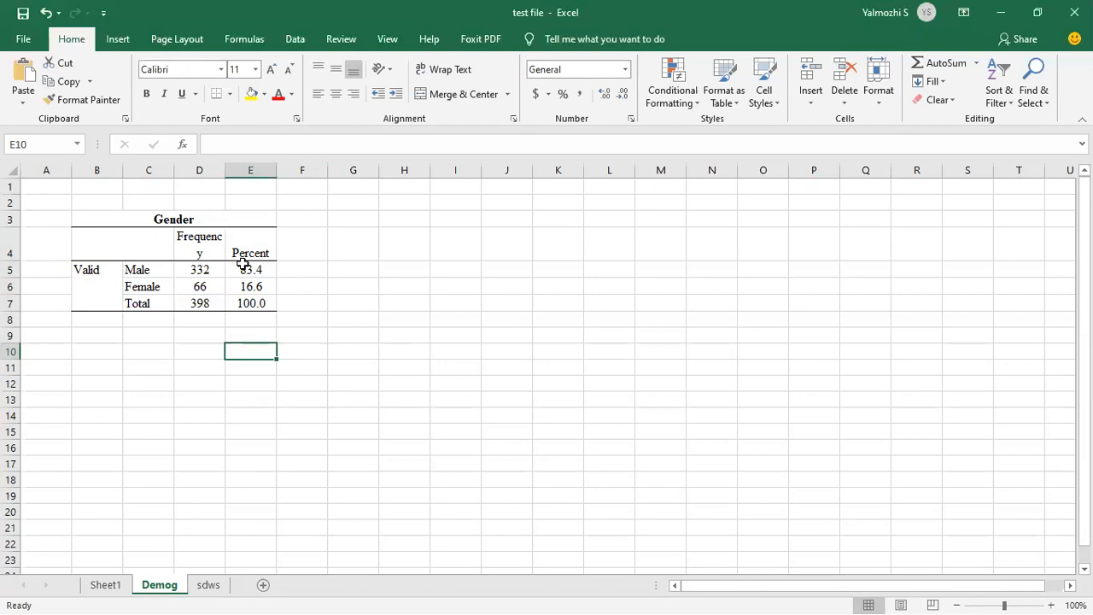
pyautogui.moveTo(198, 243); pyautogui.dragTo(200, 305)
pyautogui.moveTo(259, 236); pyautogui.dragTo(269, 290)
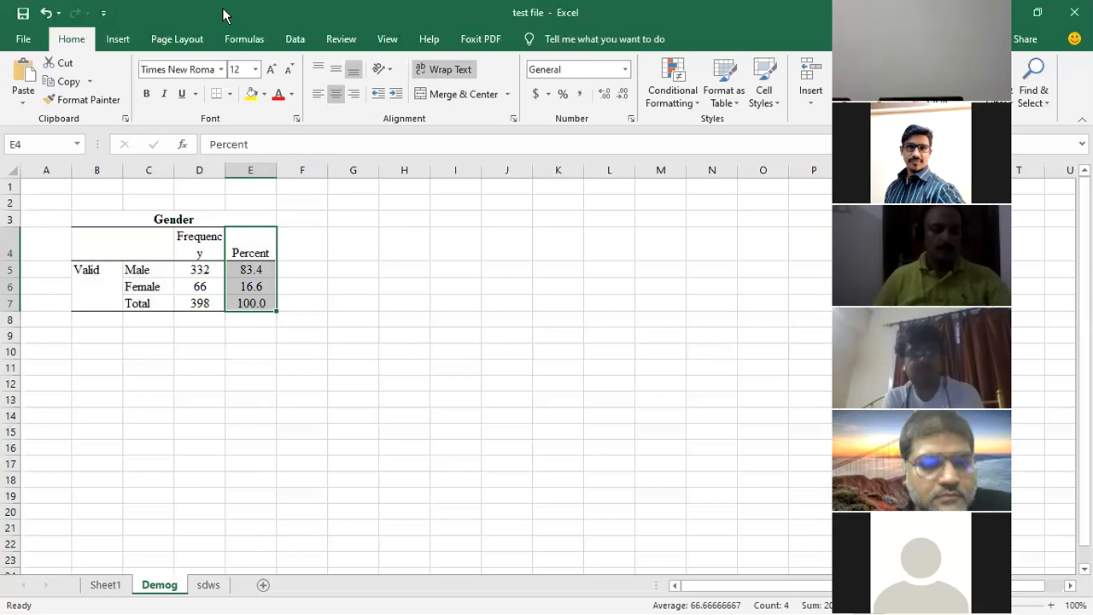
pyautogui.moveTo(249, 250); pyautogui.dragTo(250, 303)
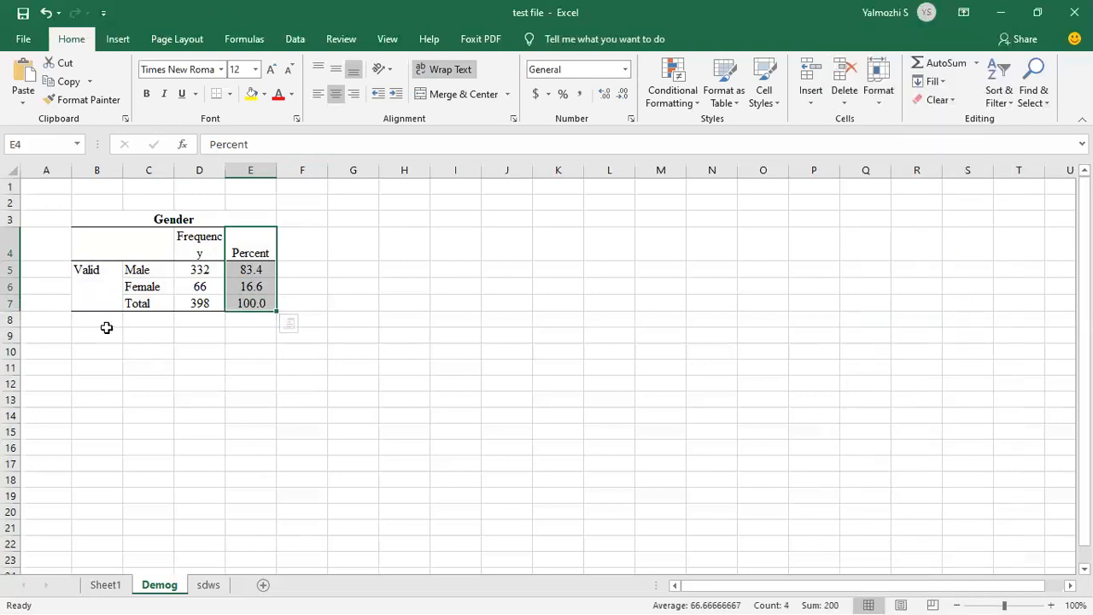
# Merge and center the range B9:I13 below the Gender table as a single text cell
pyautogui.moveTo(105, 334); pyautogui.dragTo(434, 402)
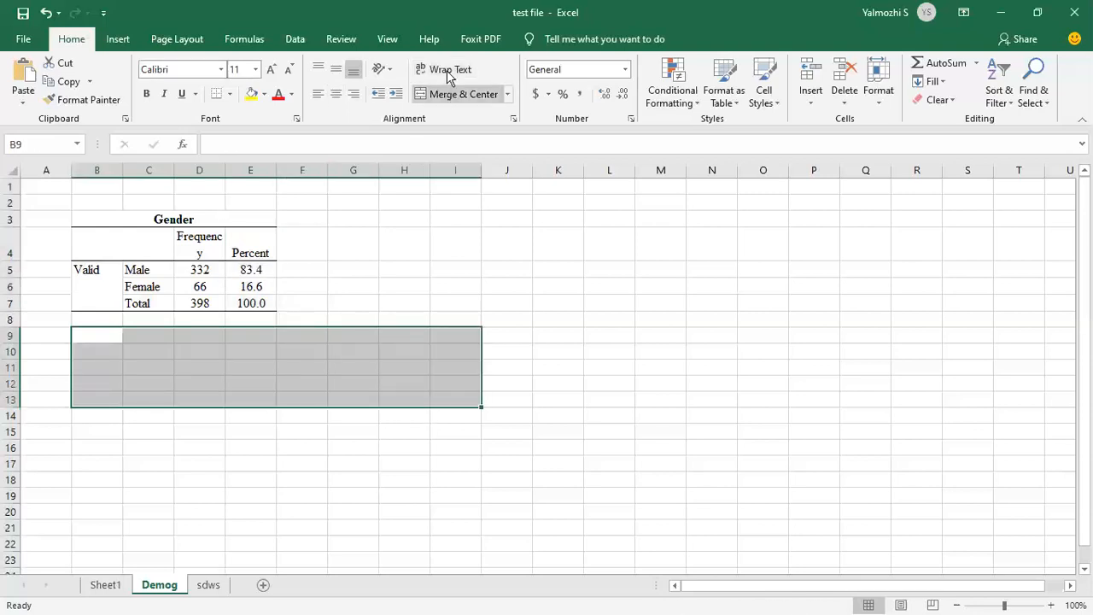
pyautogui.click(462, 94)
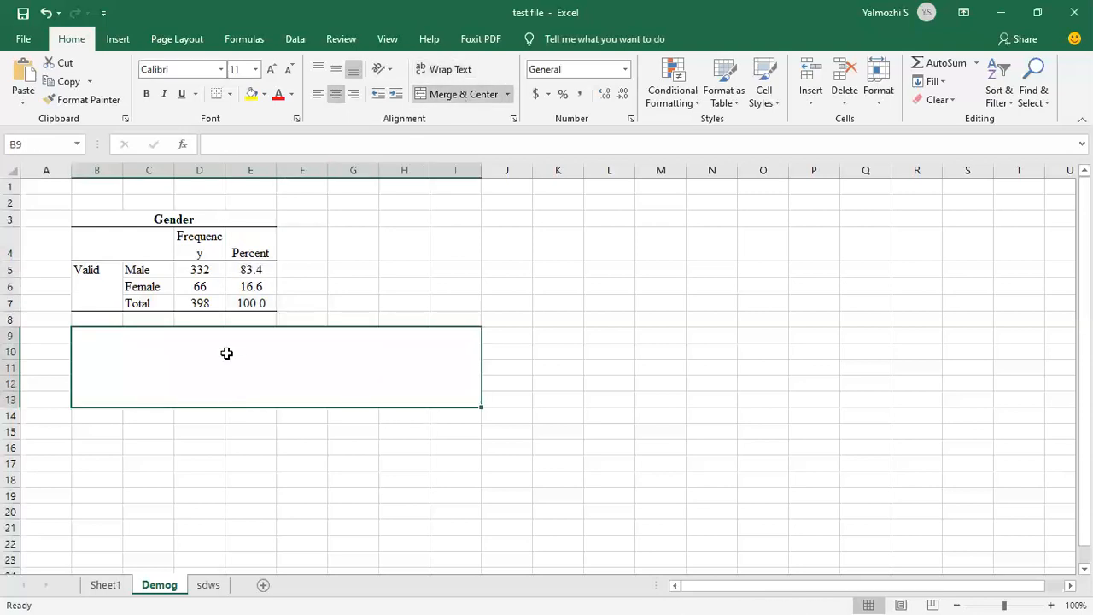
pyautogui.scroll(2, 376, 385)
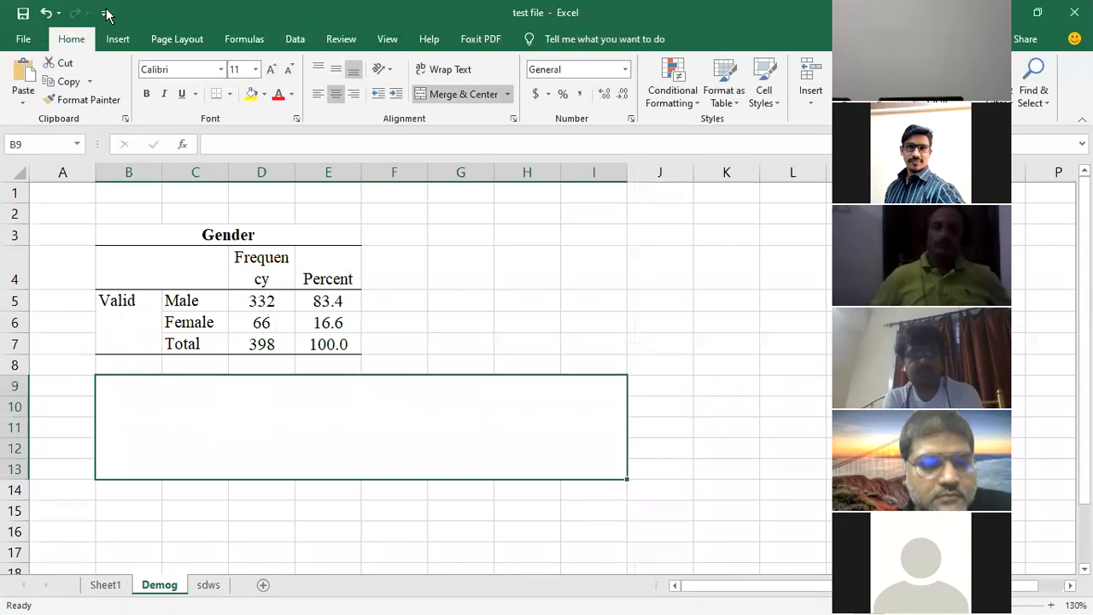
# Extend the Gender table's title to read "Gender (N=398)"
pyautogui.click(252, 344)
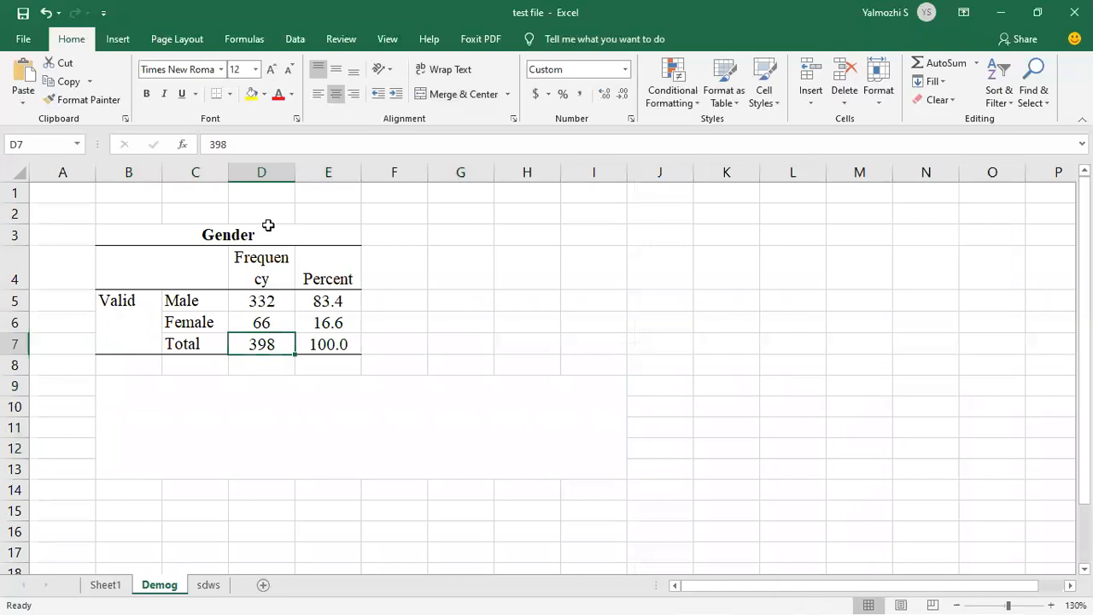
pyautogui.doubleClick(277, 239)
pyautogui.write('(')
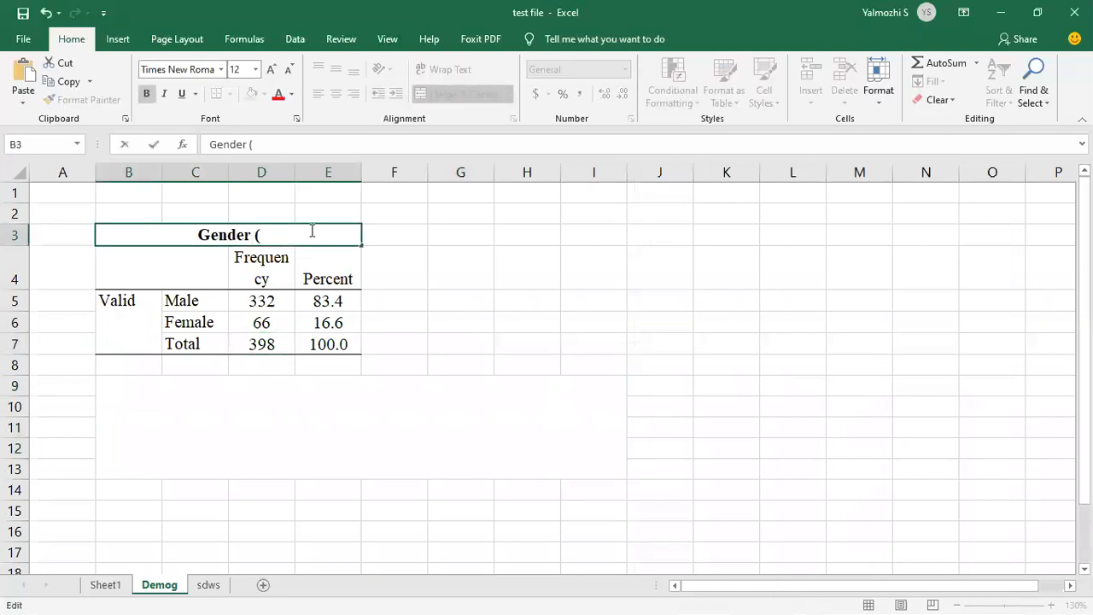
pyautogui.write('N')
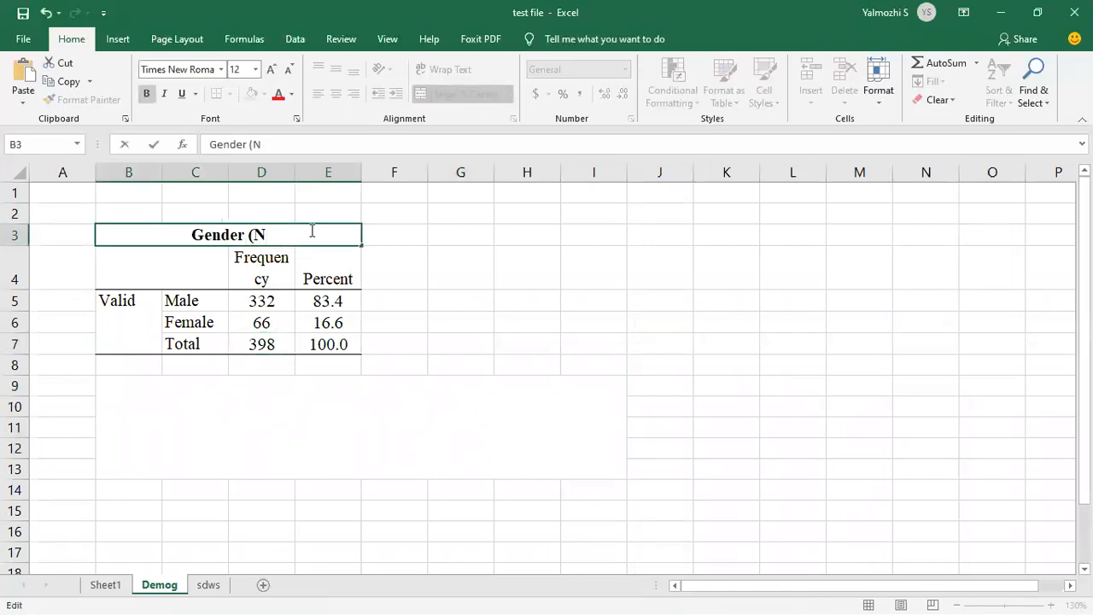
pyautogui.write('=398')
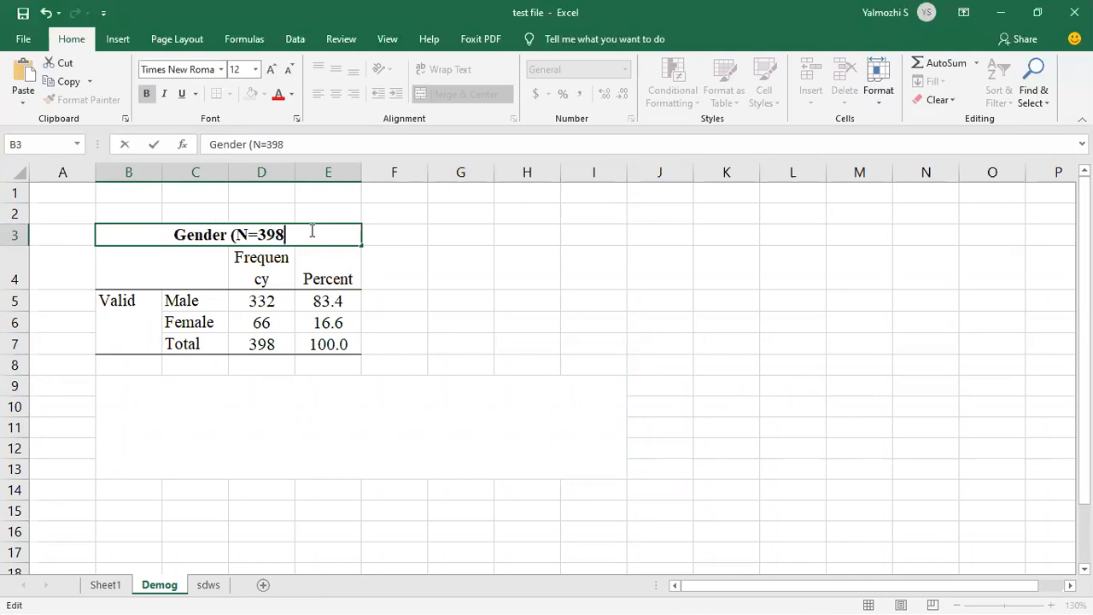
pyautogui.write(')')
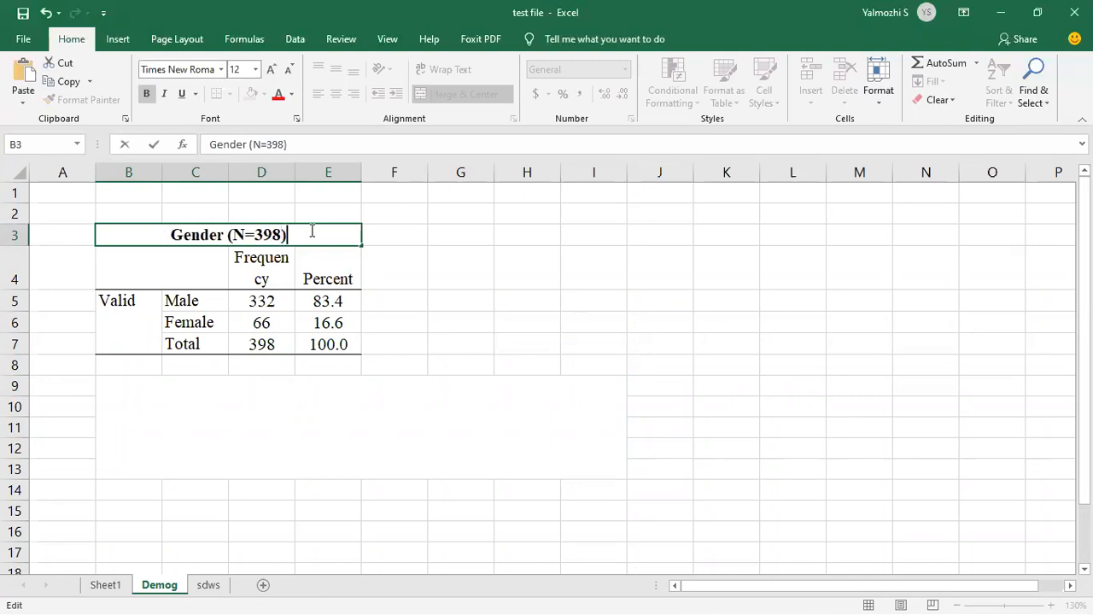
pyautogui.click(431, 266)
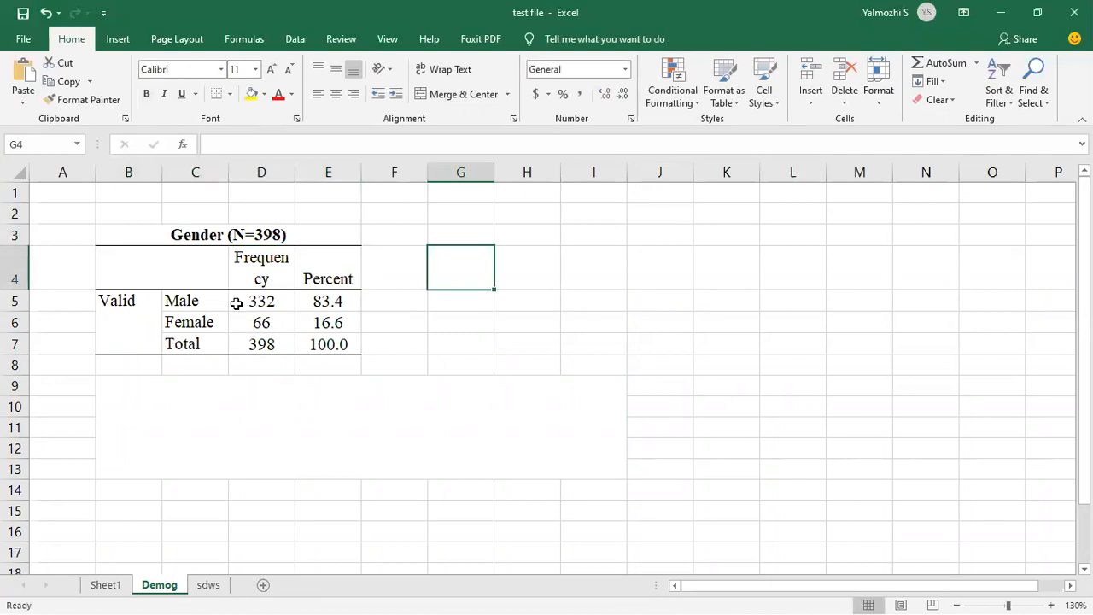
# Examine the sample size in the Gender table's title and compare the male and female percentages
pyautogui.click(285, 235)
pyautogui.doubleClick(285, 236)
pyautogui.moveTo(286, 236); pyautogui.dragTo(227, 237)
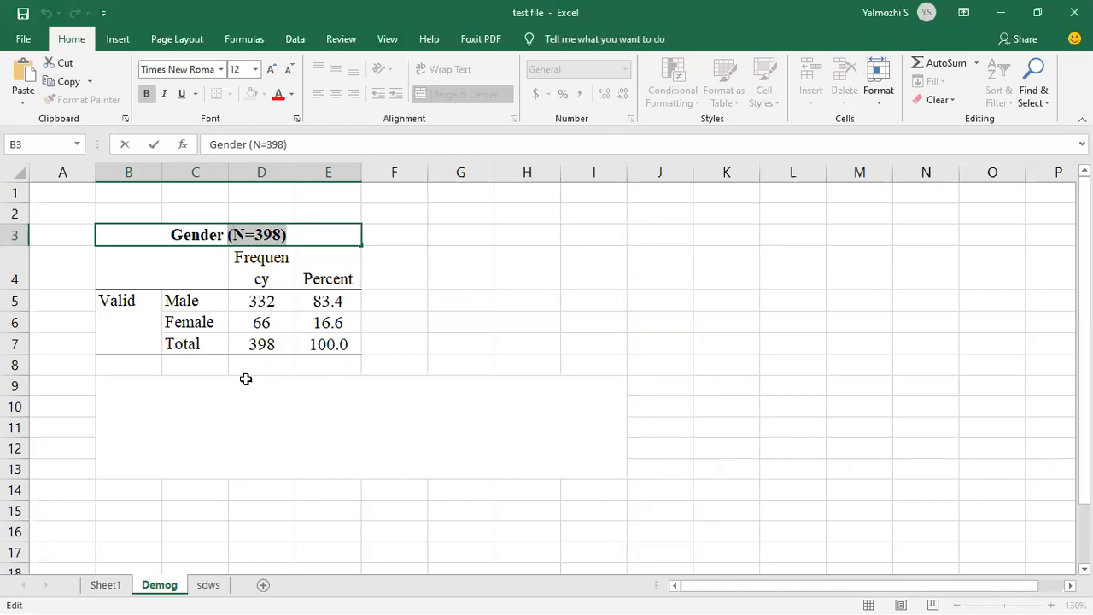
pyautogui.click(241, 407)
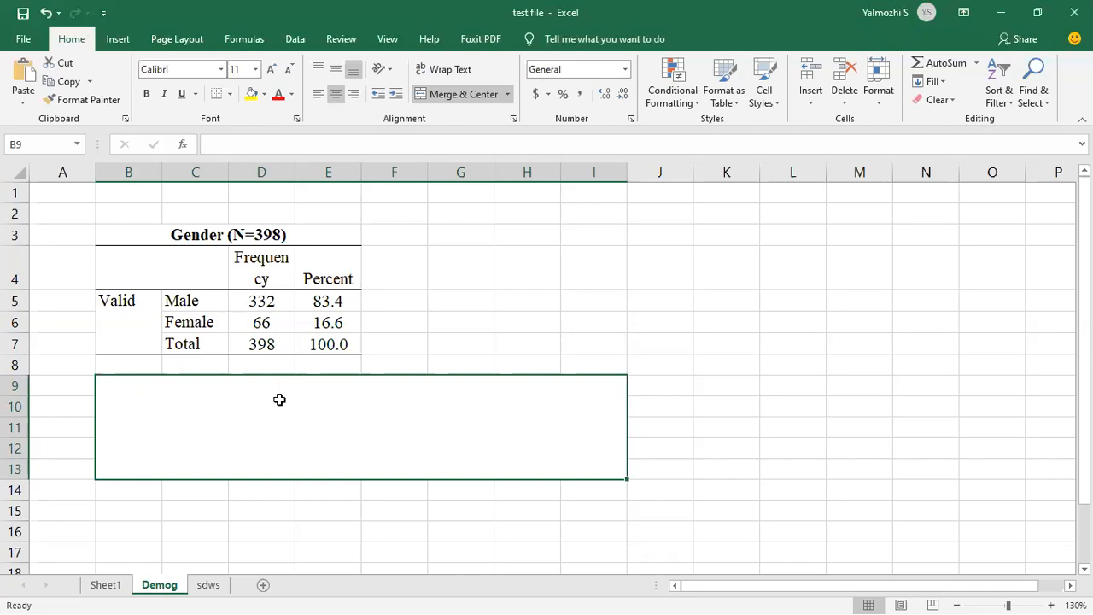
pyautogui.click(328, 303)
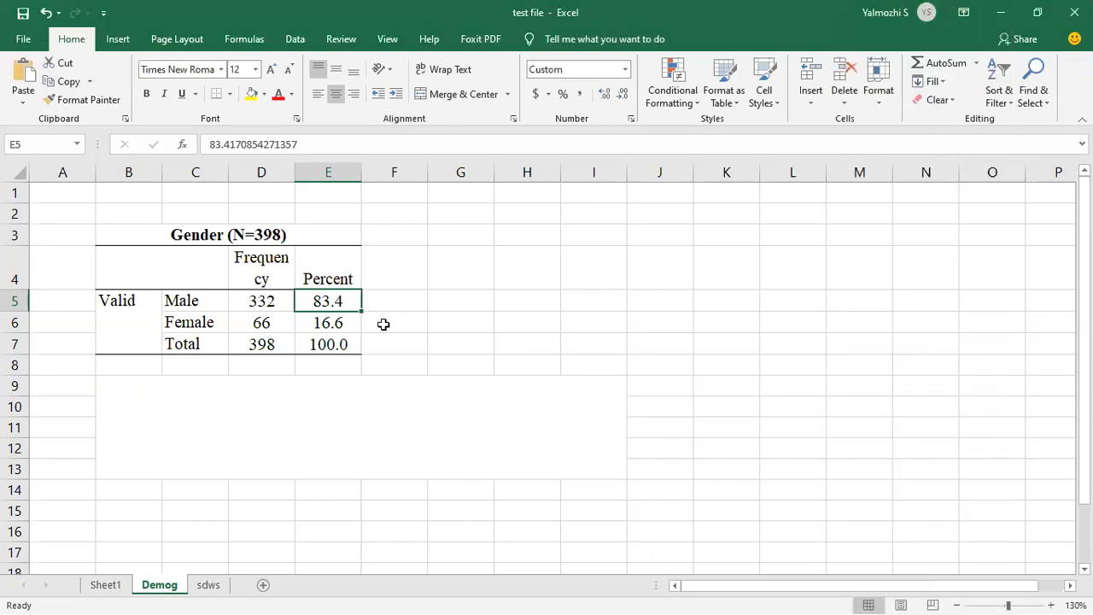
pyautogui.click(348, 328)
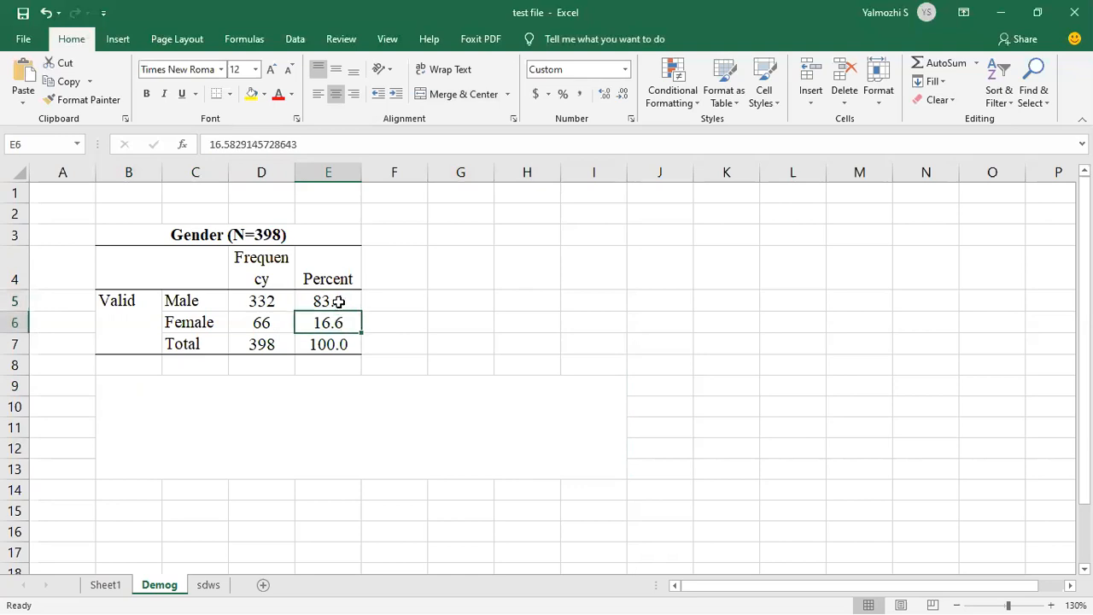
pyautogui.click(339, 302)
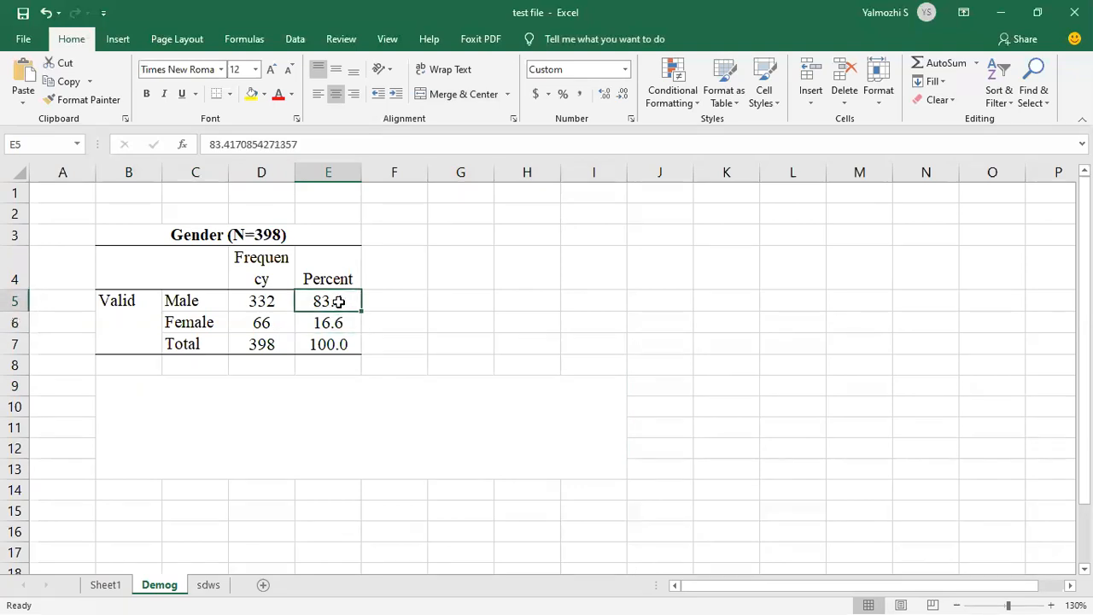
# Start the interpretation in the merged cell below the Gender table with "The above table infers that 83.4 percent of the respondents were male"
pyautogui.click(269, 410)
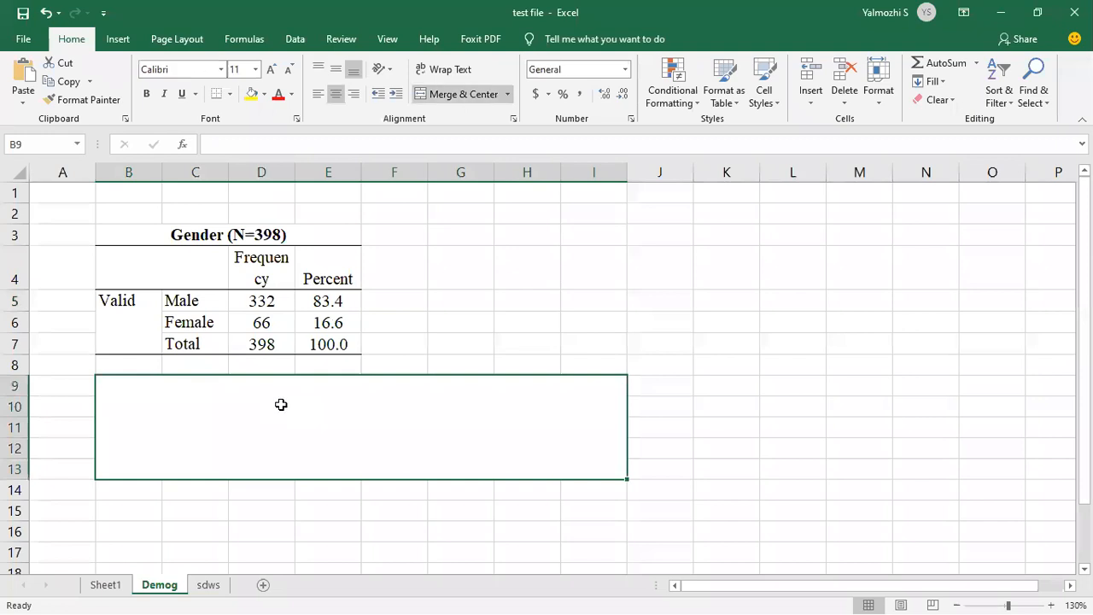
pyautogui.write('The above table inferst tha')
pyautogui.press('BackSpace')
pyautogui.press('BackSpace')
pyautogui.press('BackSpace')
pyautogui.press('BackSpace')
pyautogui.press('BackSpace')
pyautogui.press('BackSpace')
pyautogui.write('s that')
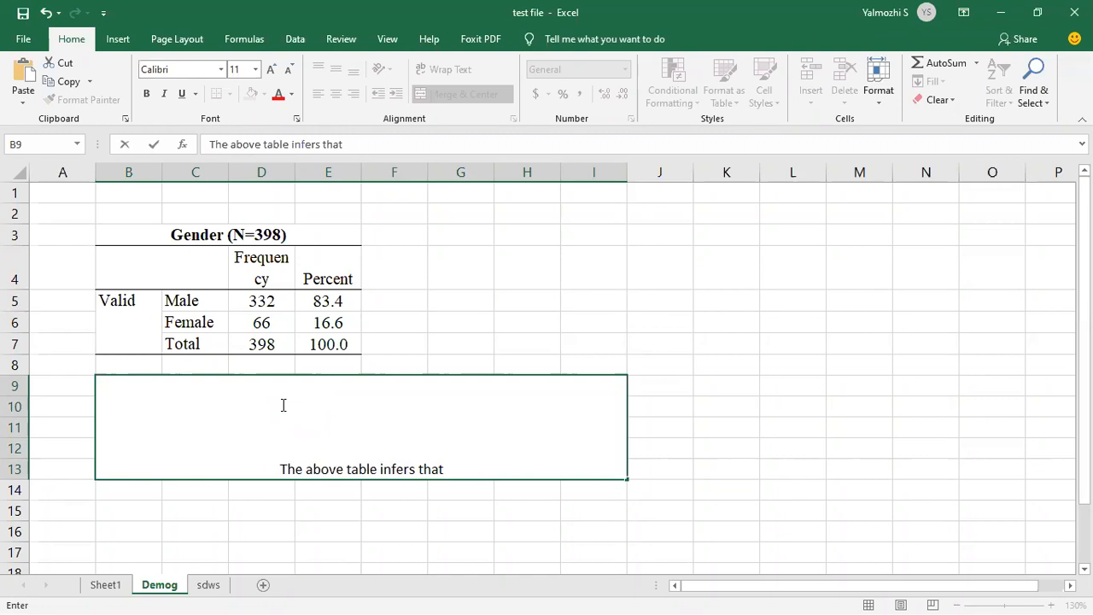
pyautogui.write(' 8')
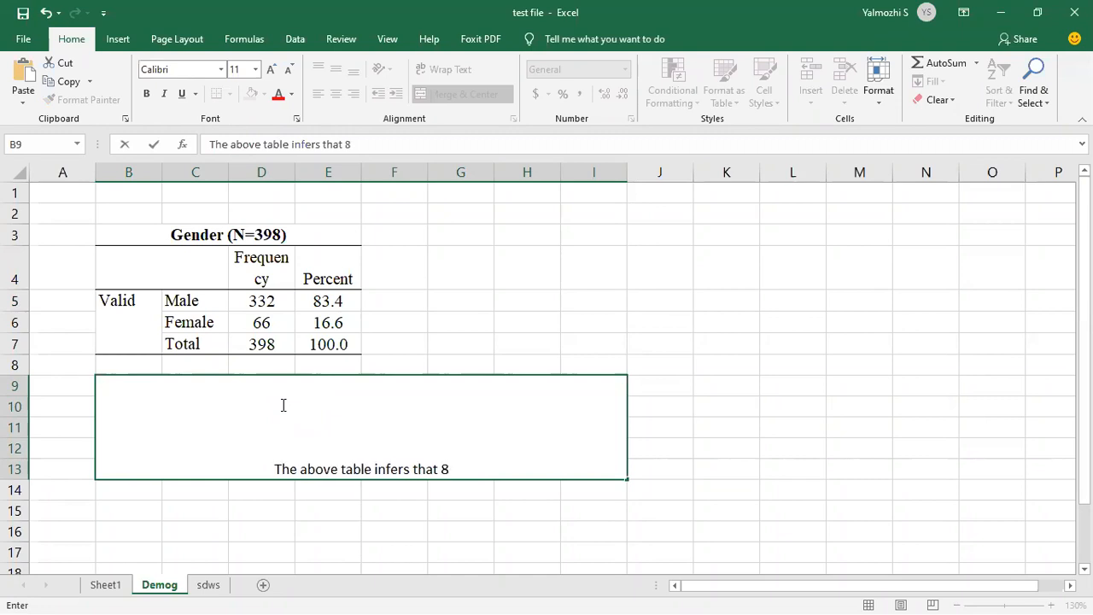
pyautogui.write('3.4 perentage')
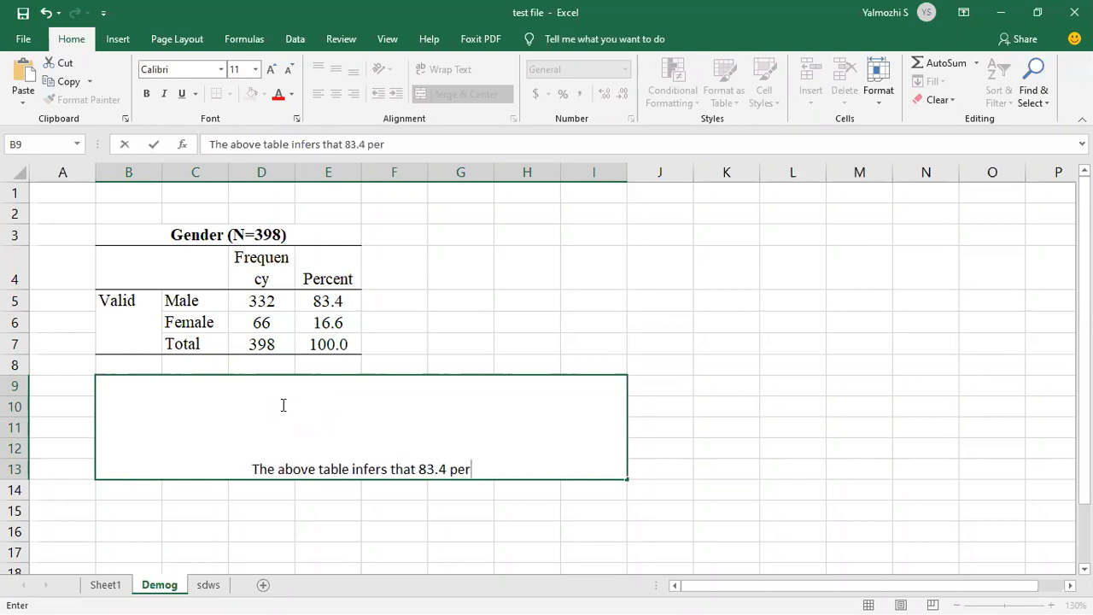
pyautogui.press('BackSpace')
pyautogui.press('BackSpace')
pyautogui.press('BackSpace')
pyautogui.press('BackSpace')
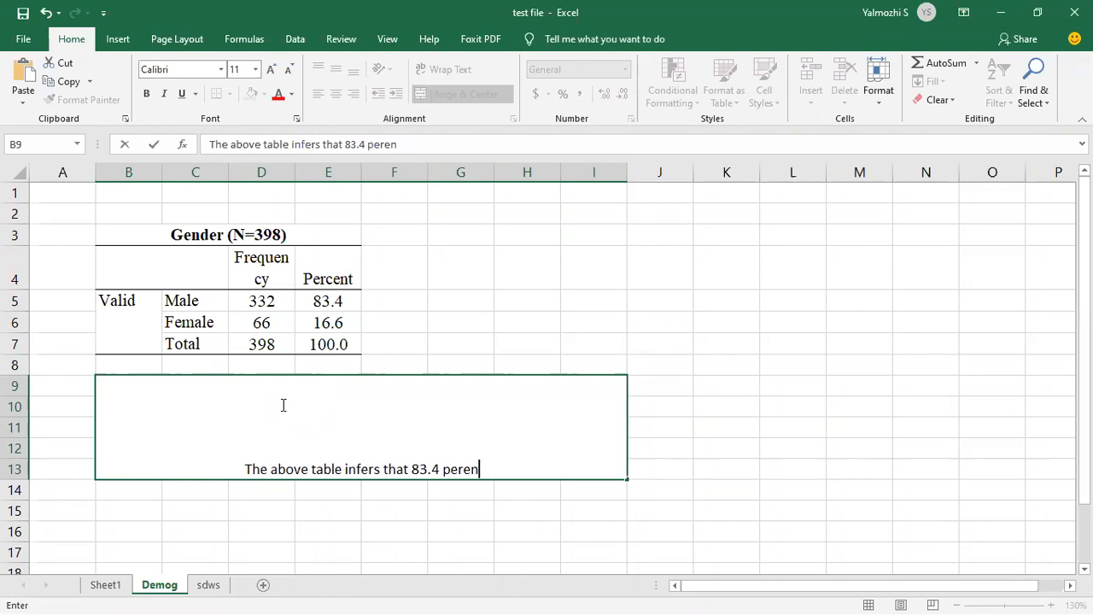
pyautogui.write('of the respondents')
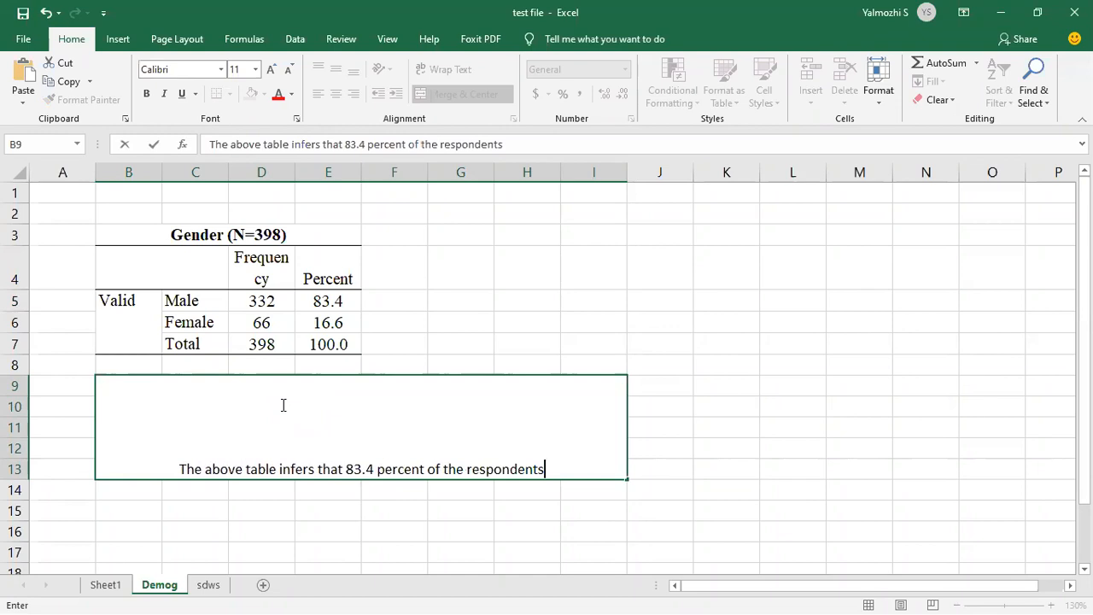
pyautogui.write(' were male')
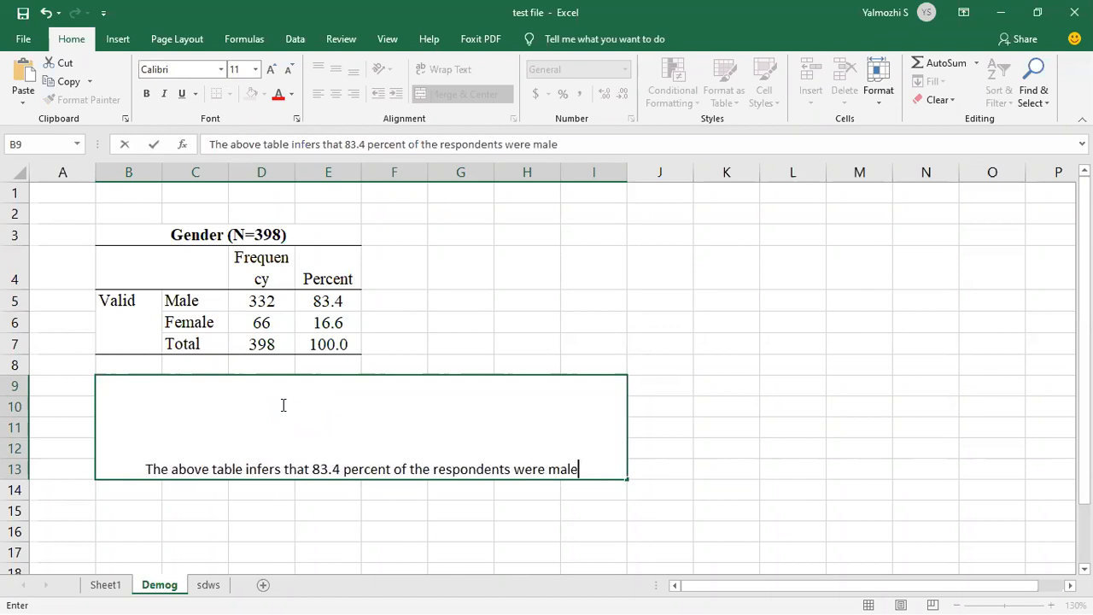
# Complete the Gender interpretation with "and 16.6 percent of the respondents were female"
pyautogui.write(' and 16')
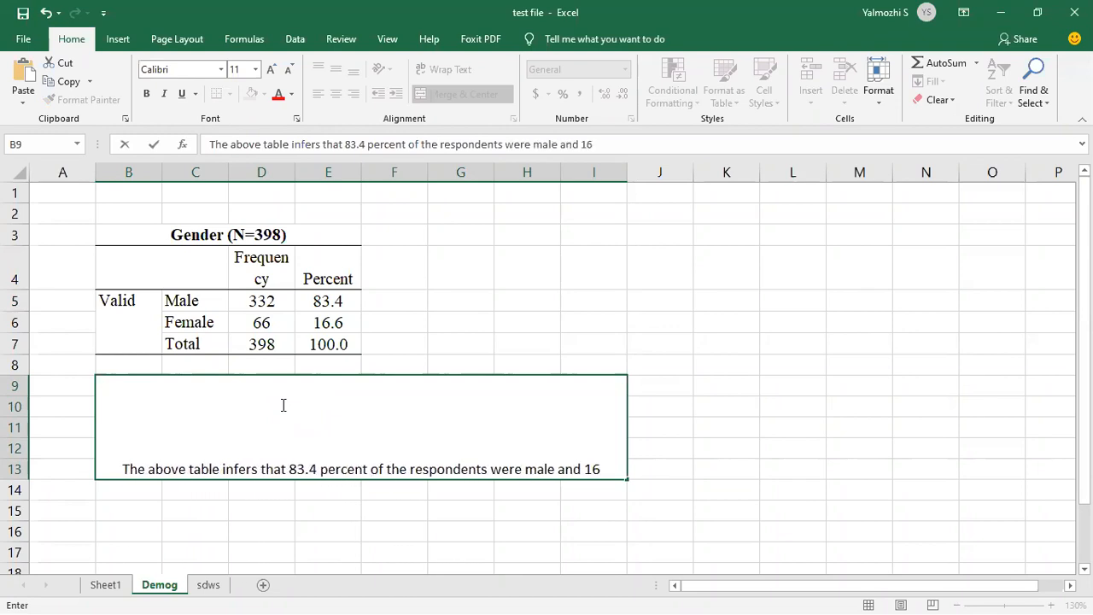
pyautogui.write('.6 percent of the r')
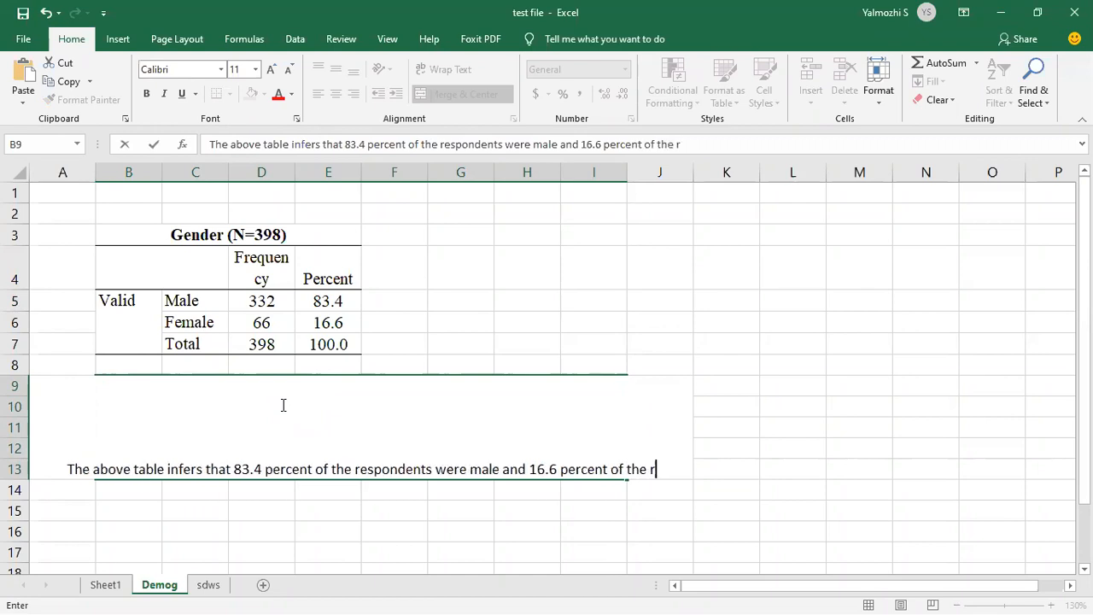
pyautogui.write('espondents wwer')
pyautogui.press('BackSpace')
pyautogui.press('BackSpace')
pyautogui.press('BackSpace')
pyautogui.write('ere feame')
pyautogui.press('BackSpace')
pyautogui.press('BackSpace')
pyautogui.press('BackSpace')
pyautogui.write('male')
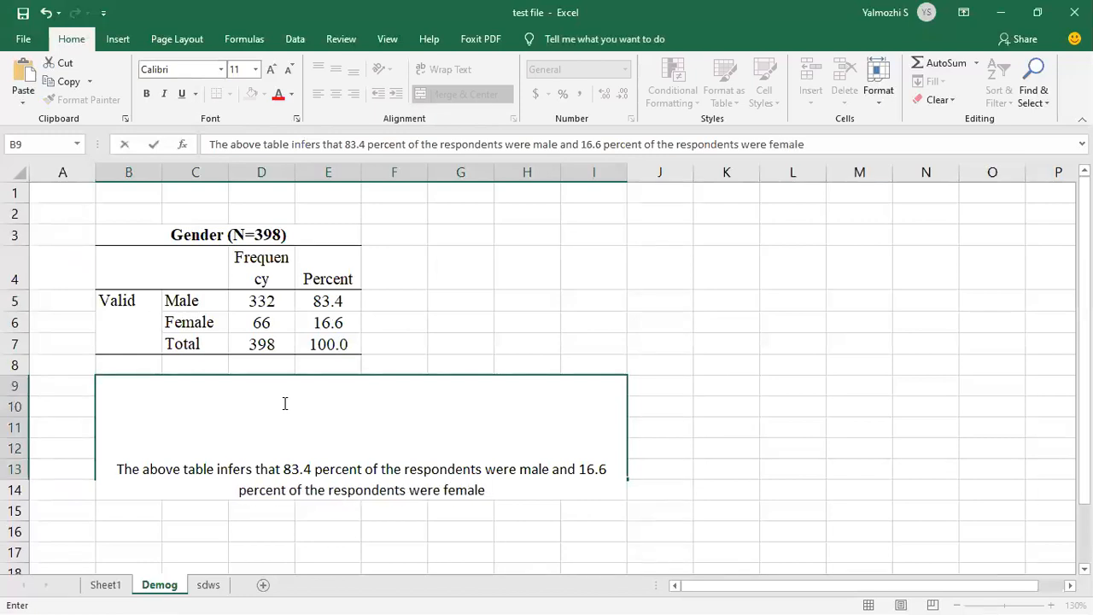
pyautogui.click(586, 325)
# Wrap the Gender interpretation text and align it to the top of its merged cell
pyautogui.click(402, 399)
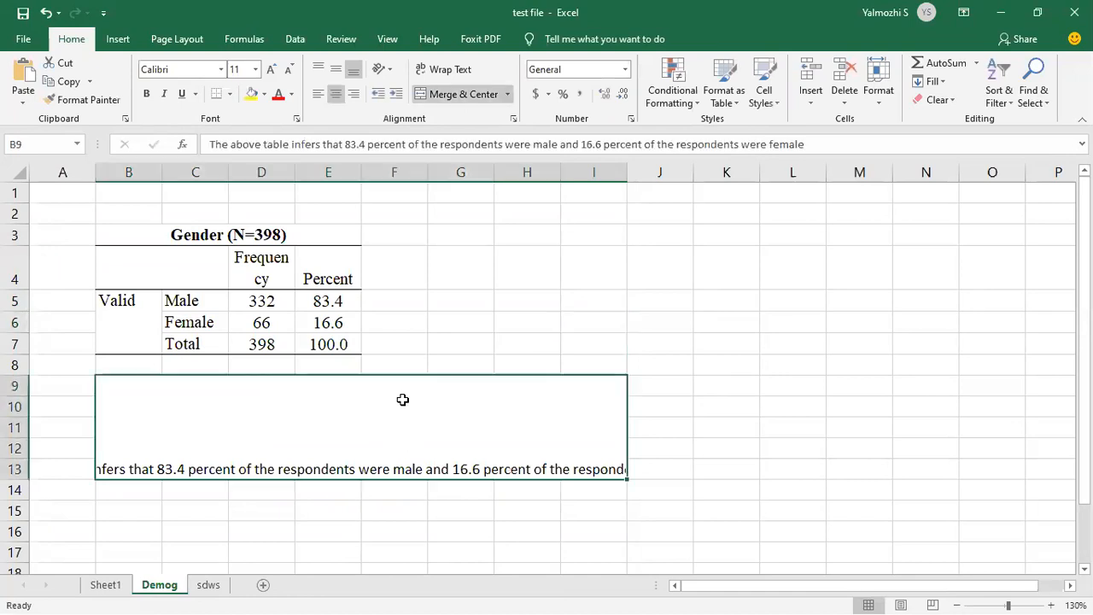
pyautogui.click(446, 69)
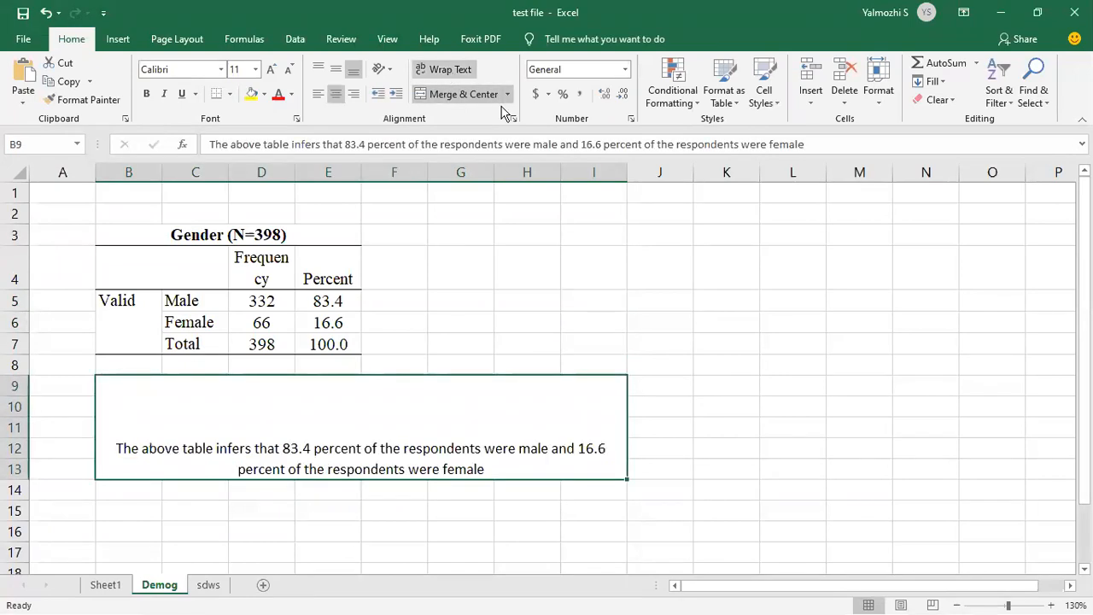
pyautogui.click(318, 69)
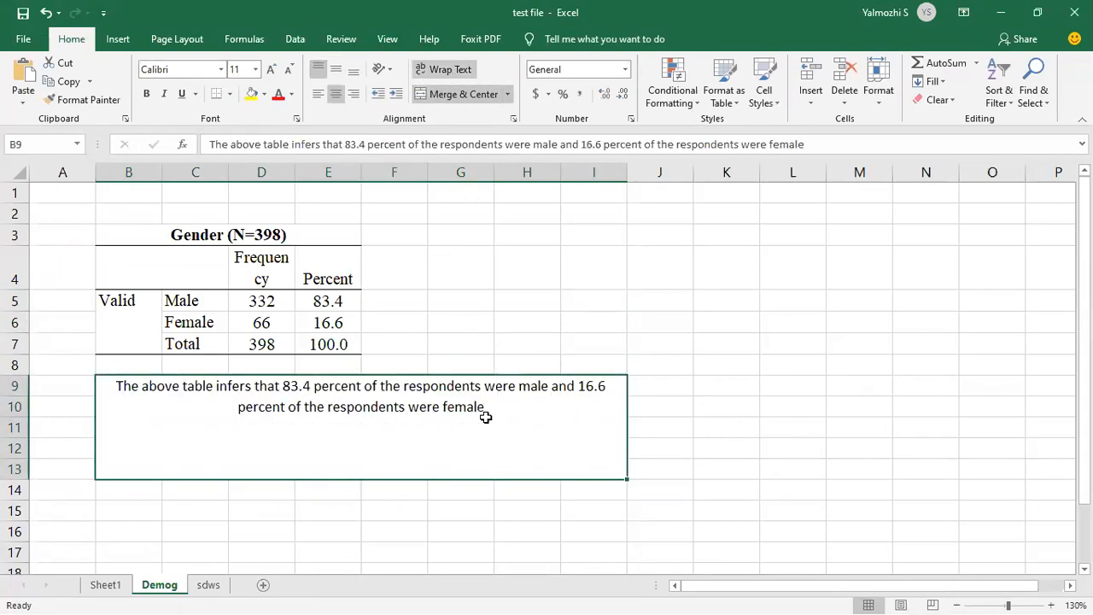
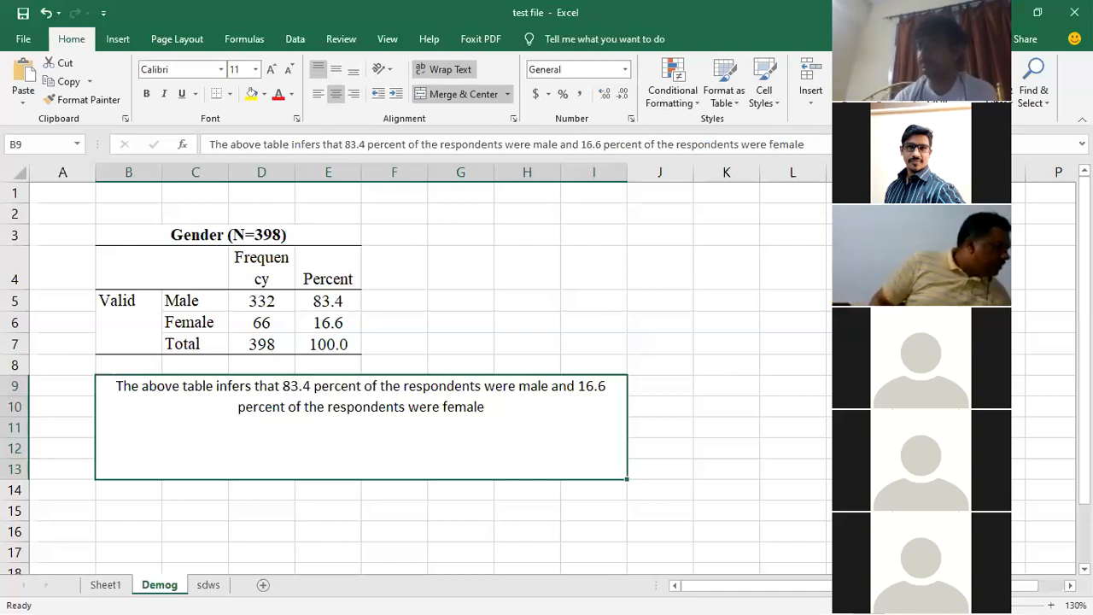
# Switch to the SPSS Data Editor and review the value labels of the Age and Prof variables without changing them
pyautogui.click(1000, 12)
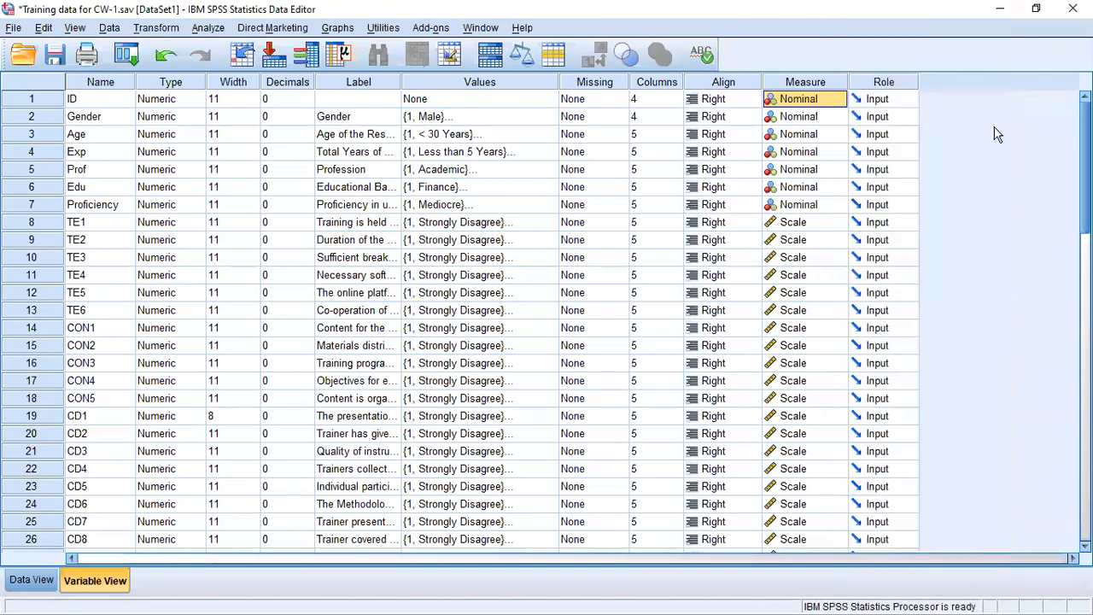
pyautogui.click(463, 121)
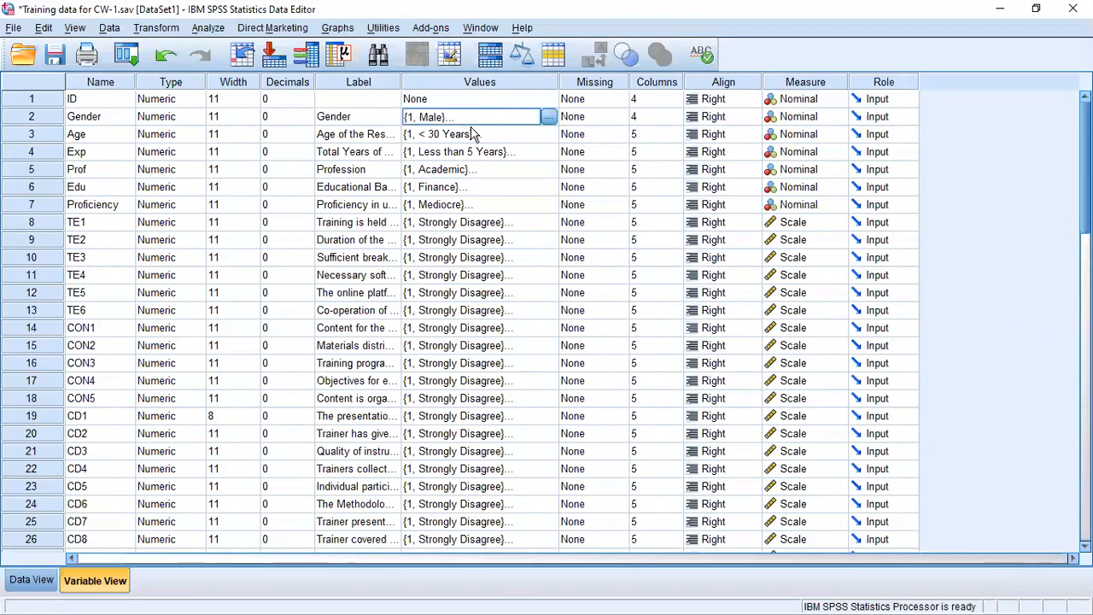
pyautogui.click(549, 137)
pyautogui.click(549, 135)
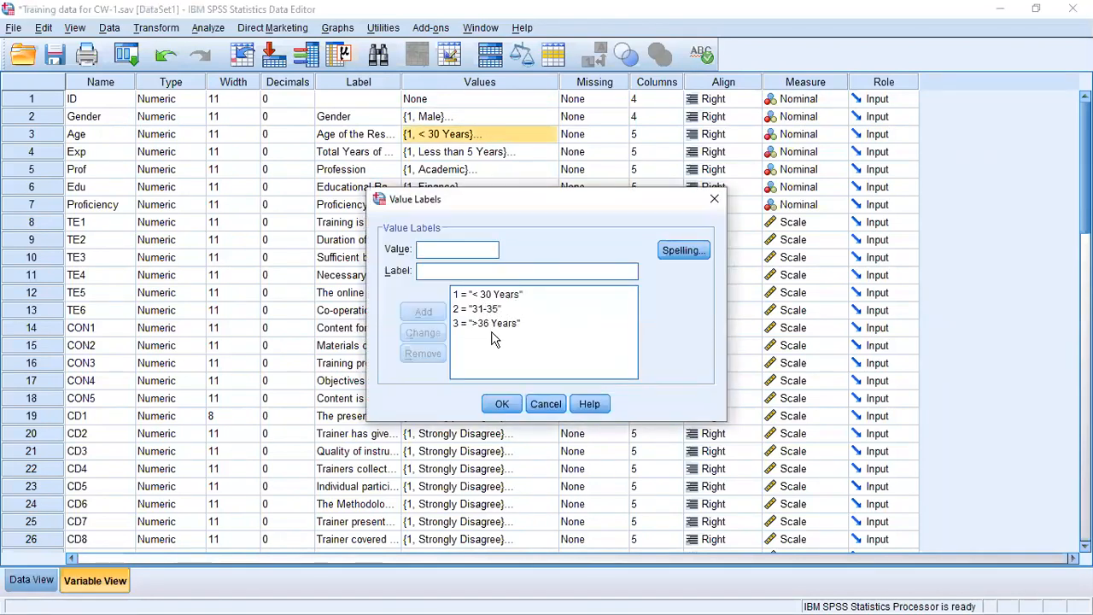
pyautogui.click(715, 198)
pyautogui.click(549, 175)
pyautogui.click(549, 175)
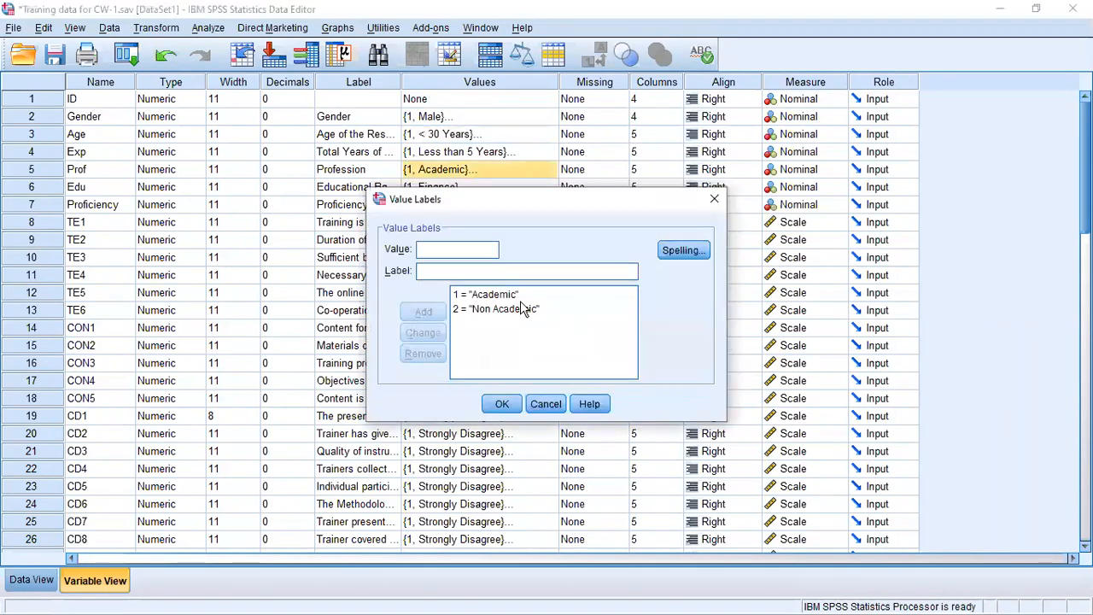
pyautogui.click(714, 199)
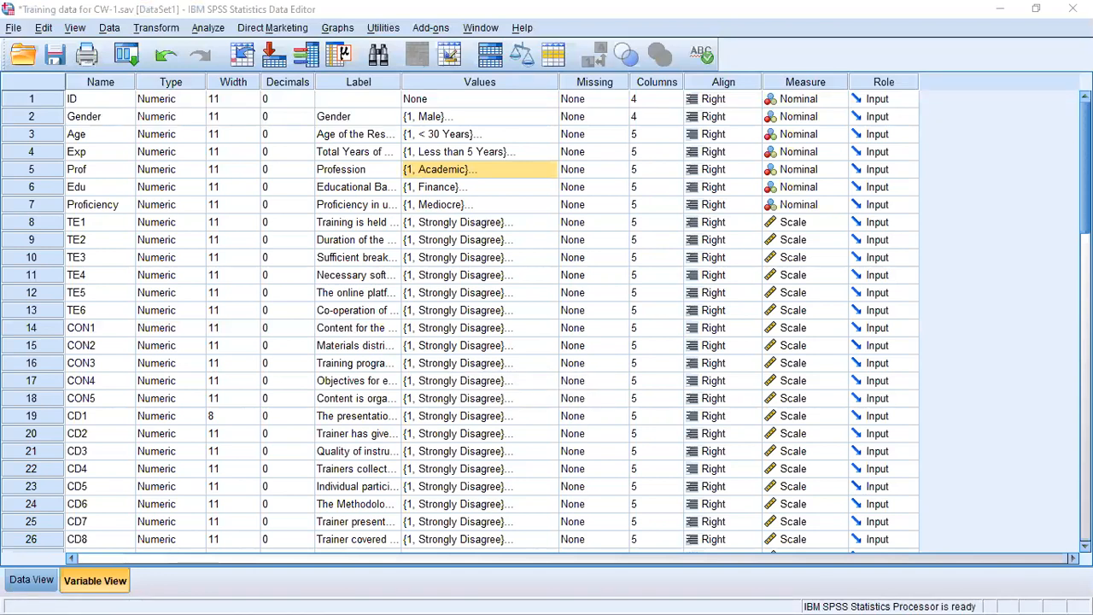
# Switch to File Explorer and open the KrejcieandMorgan PDF from the Material 2 folder of SPSS Training on drive D
pyautogui.hotkey('alt', 'Tab')
pyautogui.hotkey('alt', 'Tab')
pyautogui.hotkey('alt', 'Tab')
pyautogui.hotkey('alt', 'Tab')
pyautogui.hotkey('alt', 'Tab')
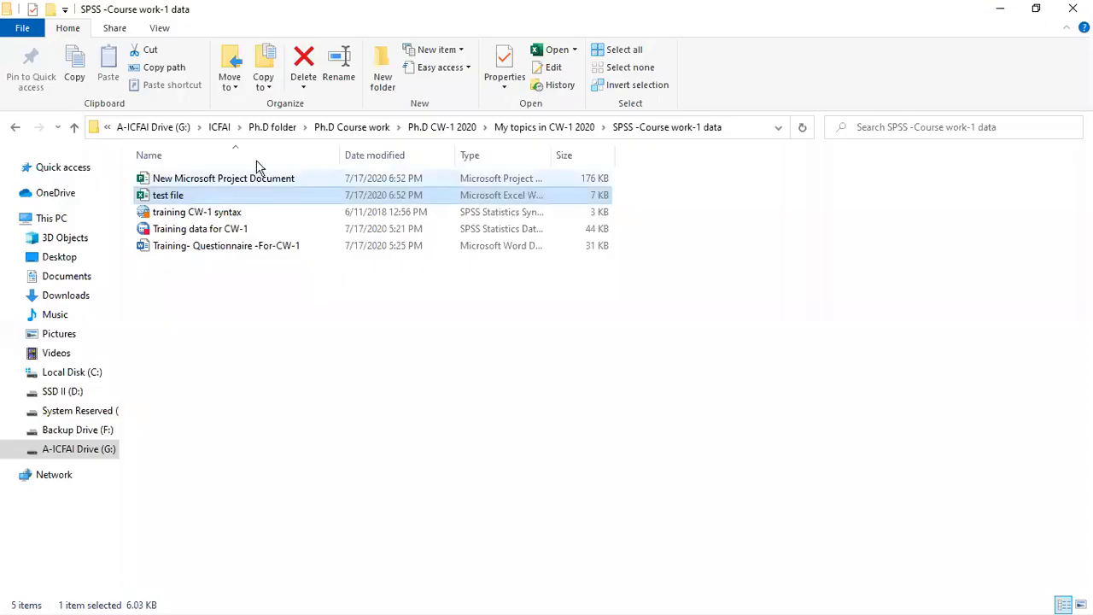
pyautogui.click(85, 394)
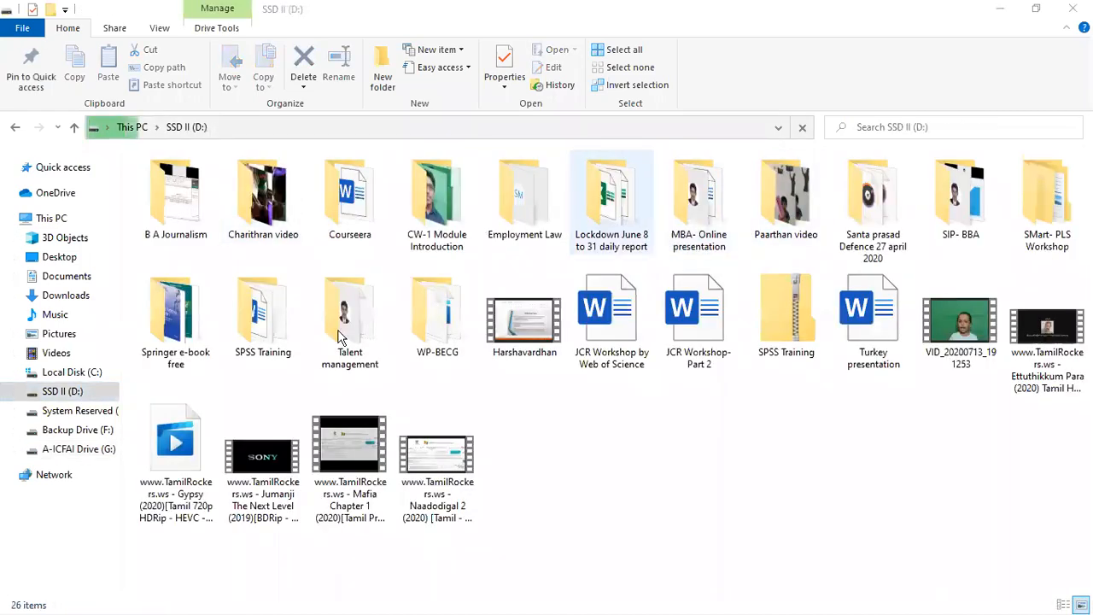
pyautogui.doubleClick(282, 340)
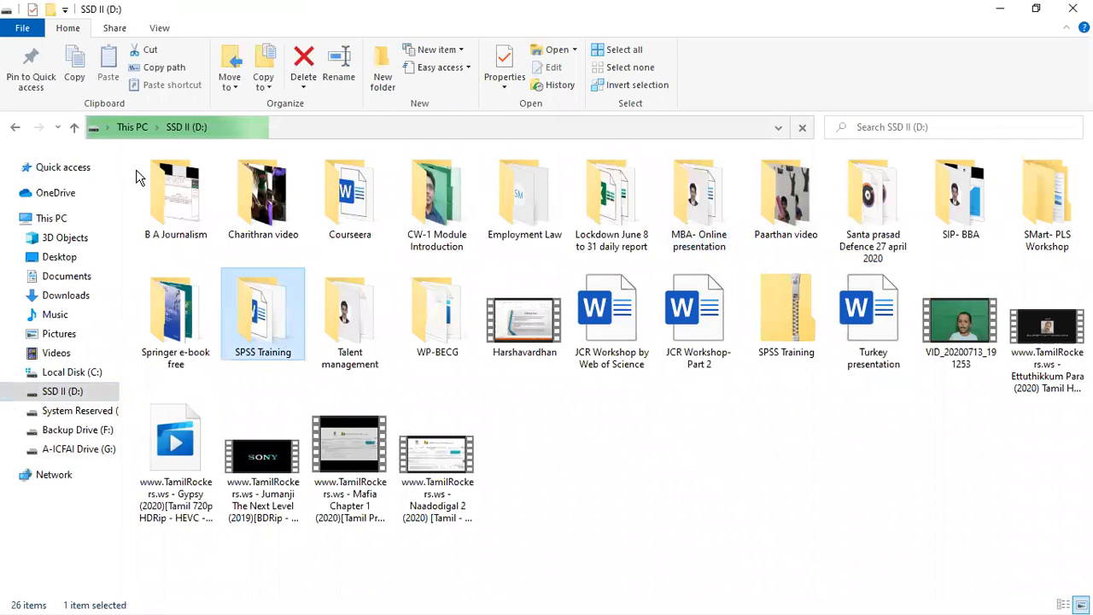
pyautogui.doubleClick(172, 181)
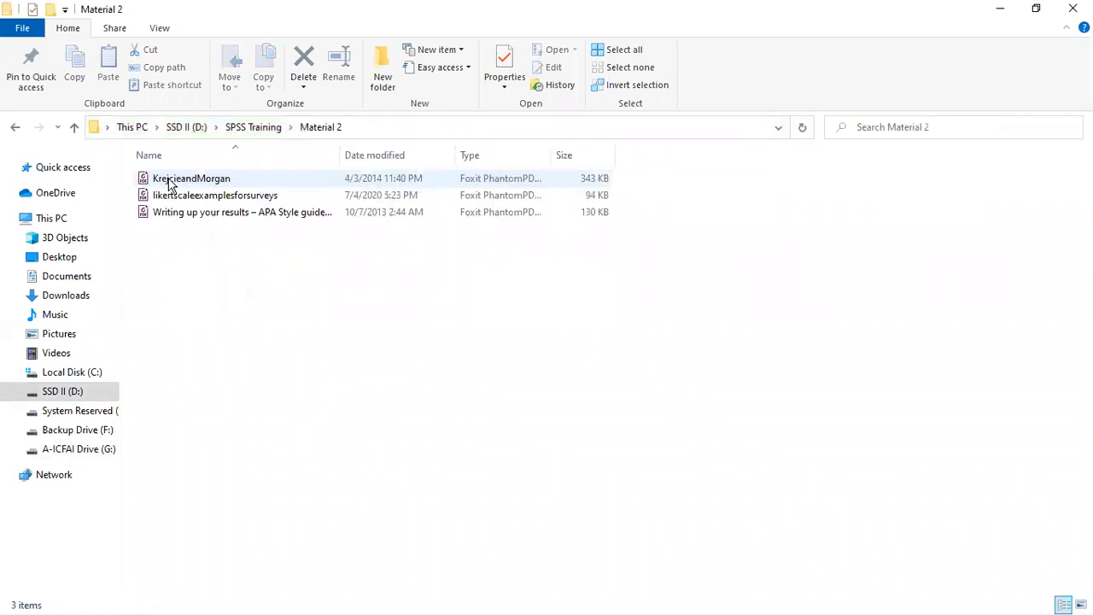
pyautogui.click(181, 184)
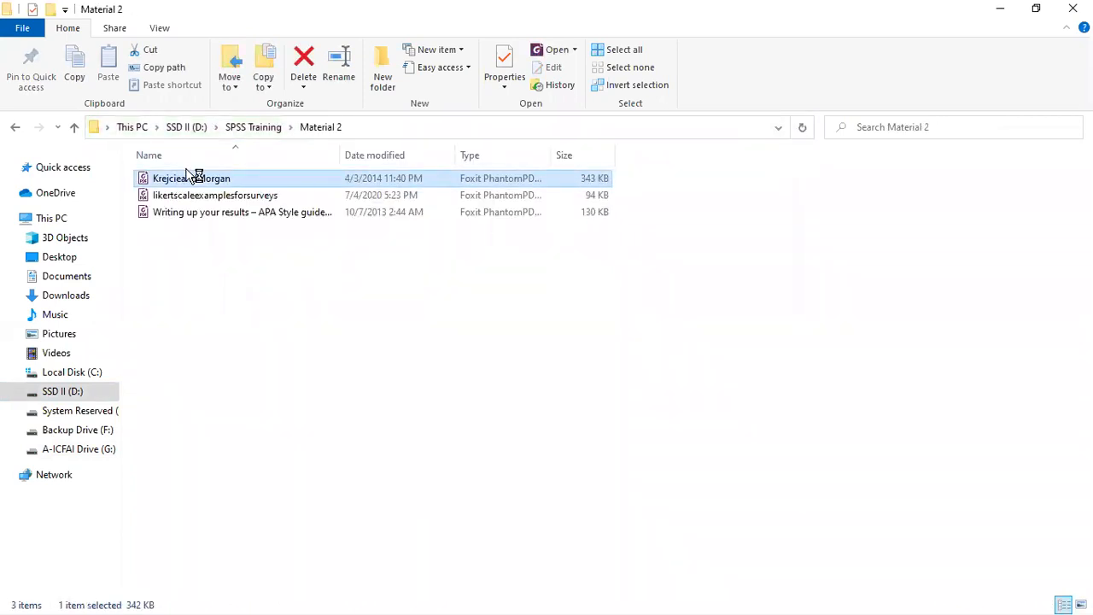
pyautogui.doubleClick(189, 177)
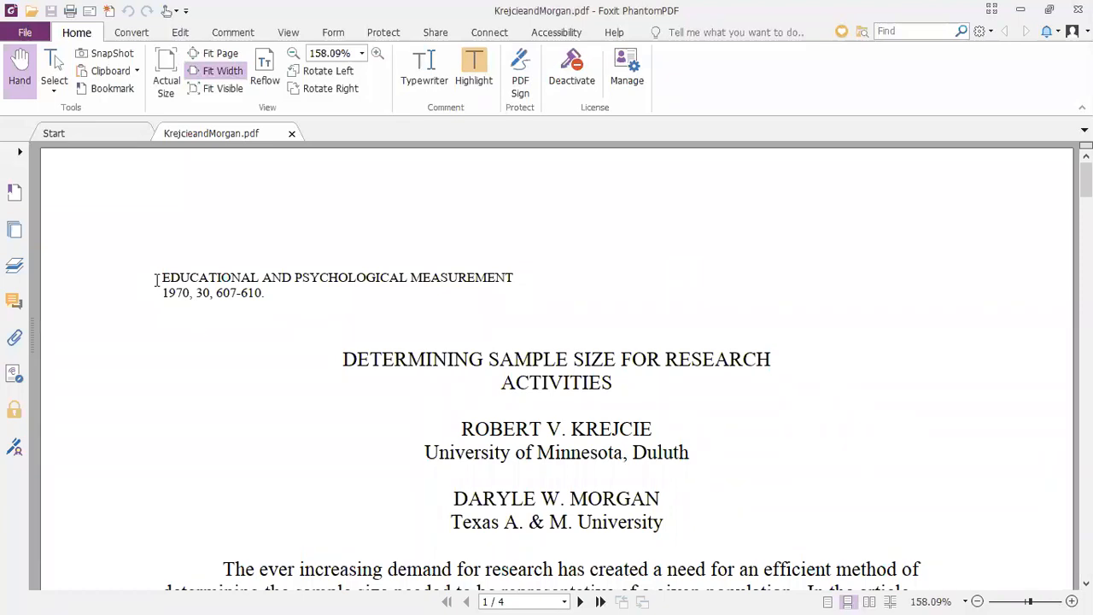
# Read the article's first page, examining its journal citation, sample size formula and the definitions of the formula's terms
pyautogui.moveTo(162, 293); pyautogui.dragTo(276, 293)
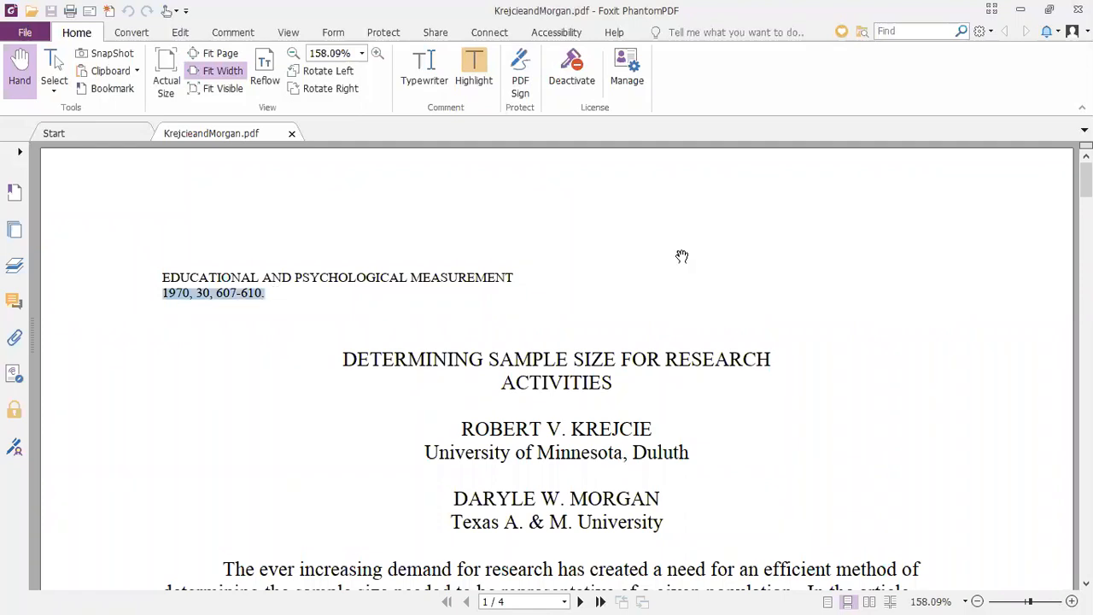
pyautogui.scroll(-3, 681, 256)
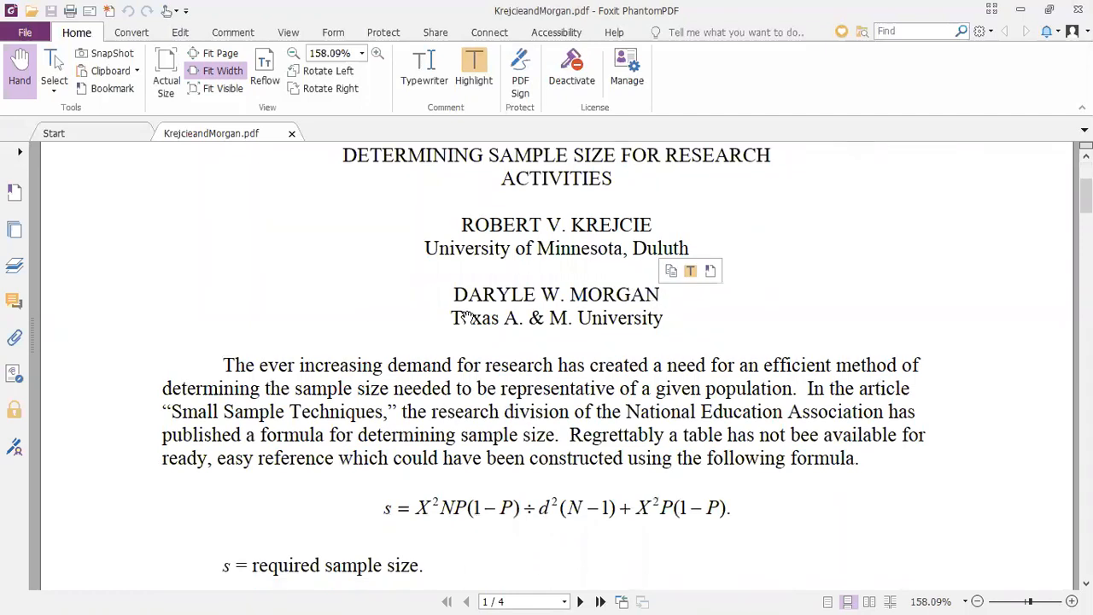
pyautogui.scroll(2, 168, 226)
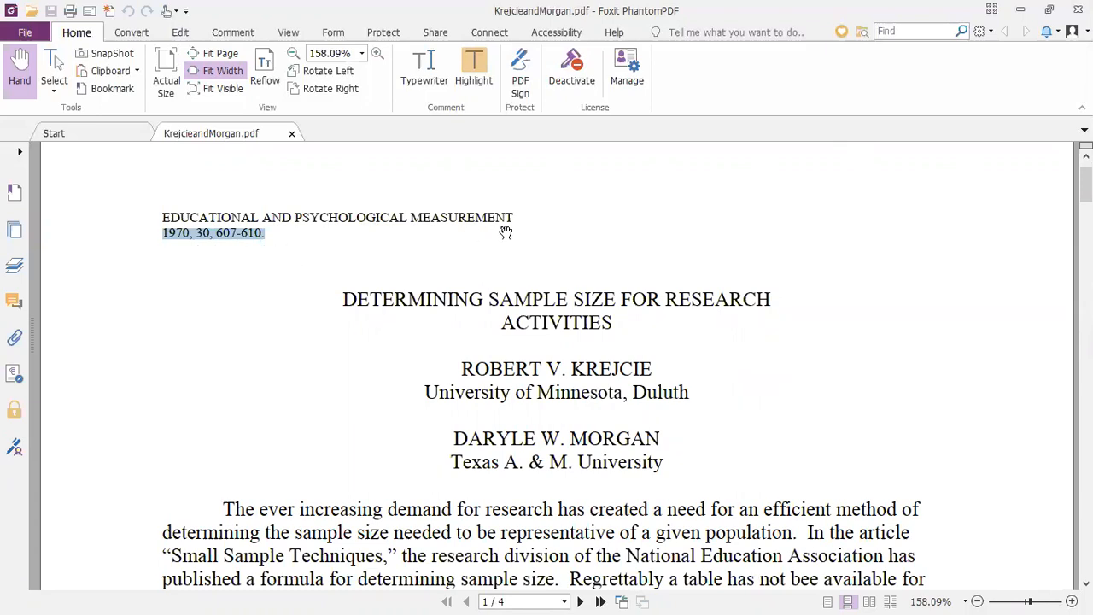
pyautogui.scroll(-3, 505, 231)
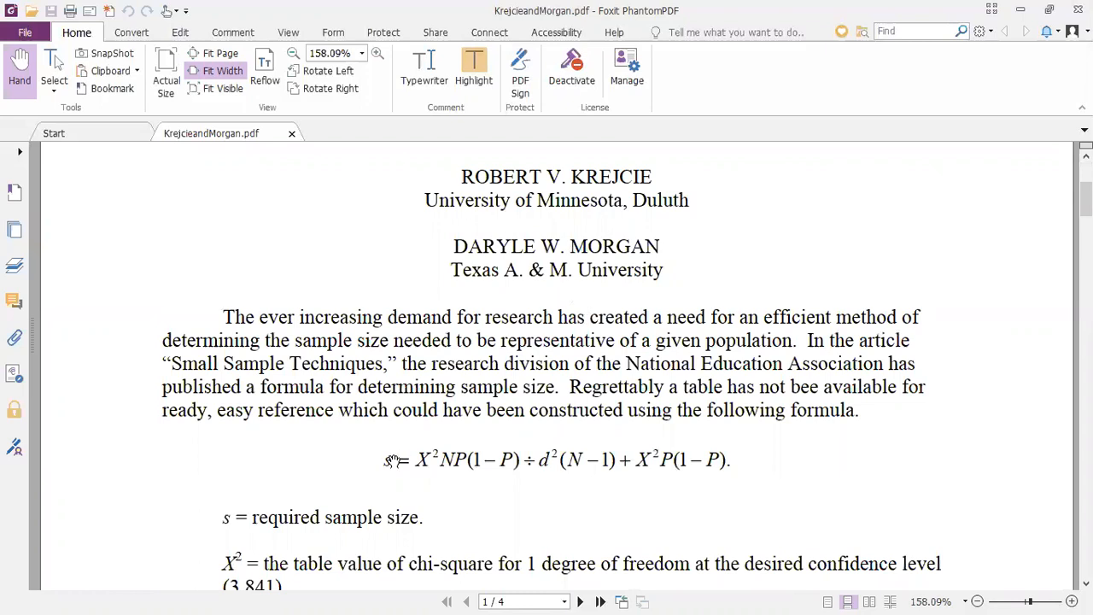
pyautogui.scroll(-6, 730, 323)
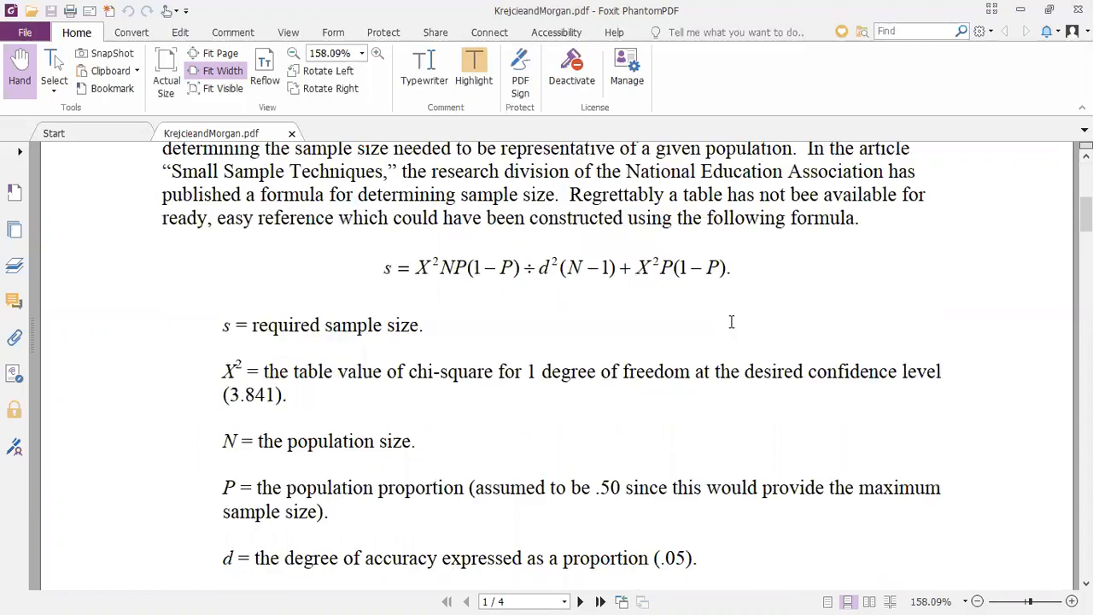
pyautogui.scroll(-1, 728, 326)
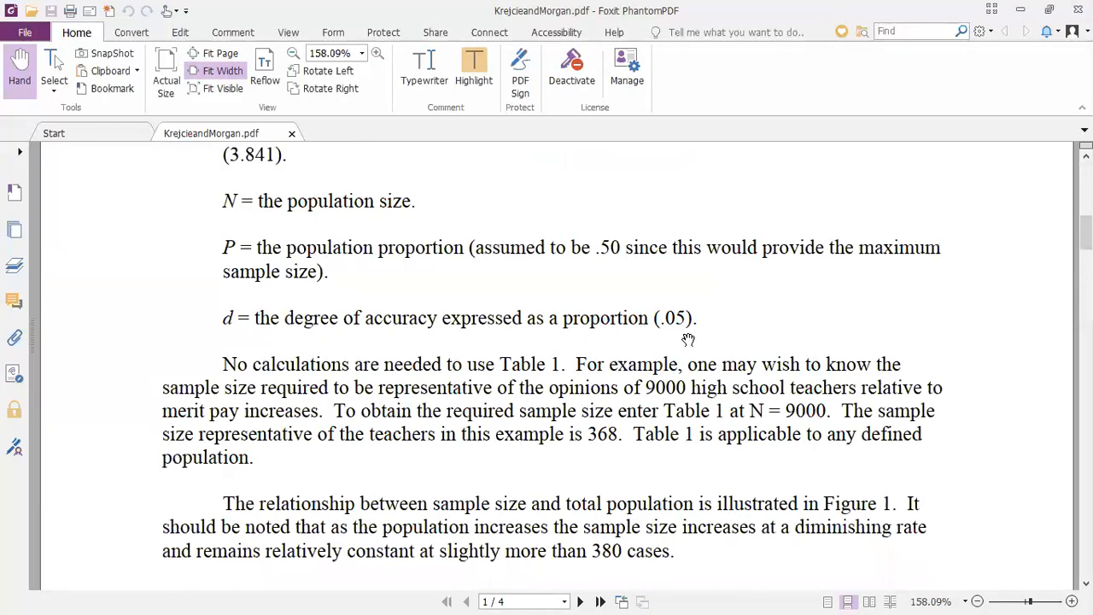
pyautogui.scroll(-3, 700, 321)
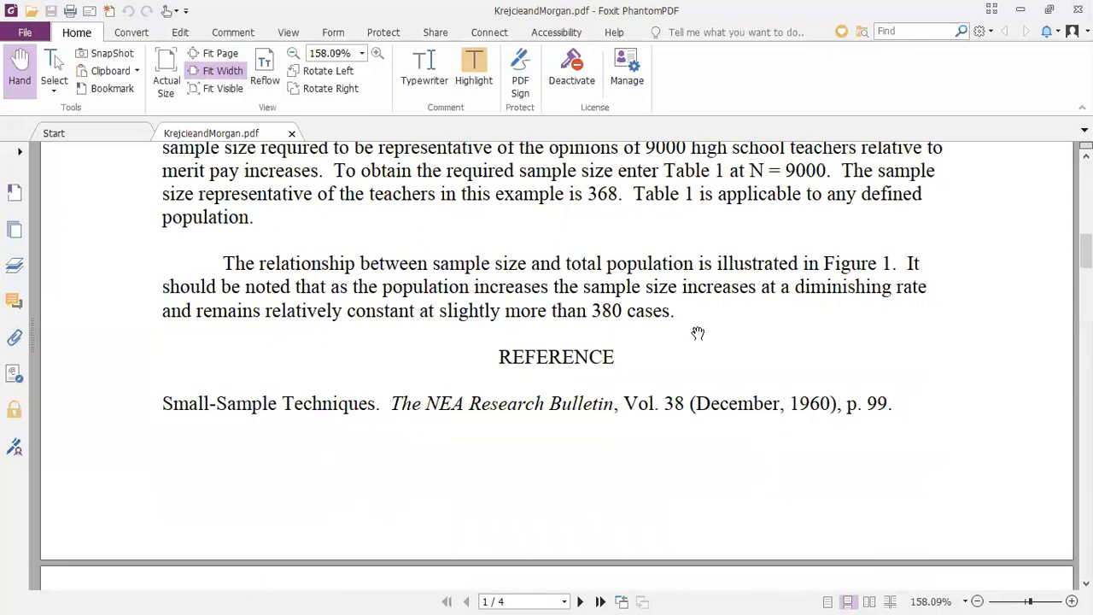
# Examine Table 1's population and sample size pairs, highlighting populations 50000 and 1000000 and the sample size for 1000000
pyautogui.scroll(-3, 709, 329)
pyautogui.scroll(-4, 705, 328)
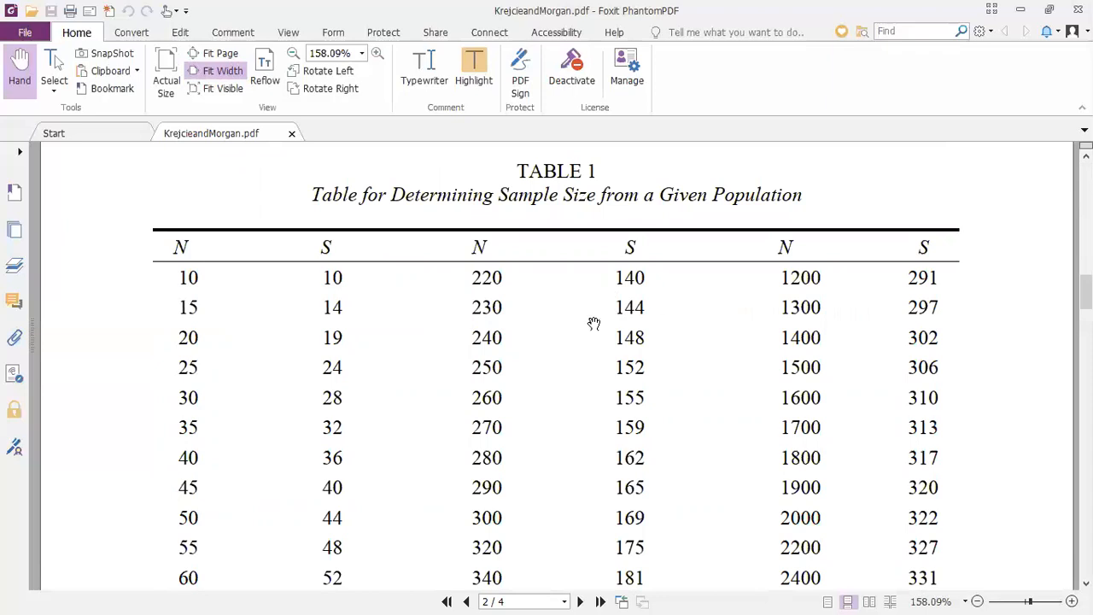
pyautogui.scroll(-6, 786, 316)
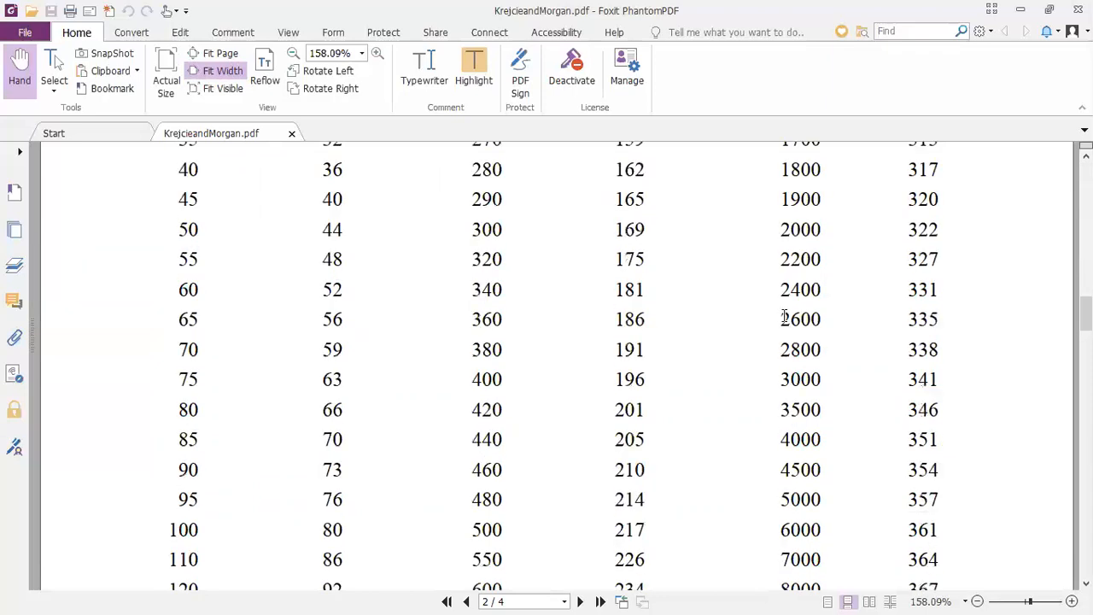
pyautogui.scroll(-3, 784, 316)
pyautogui.scroll(-3, 787, 299)
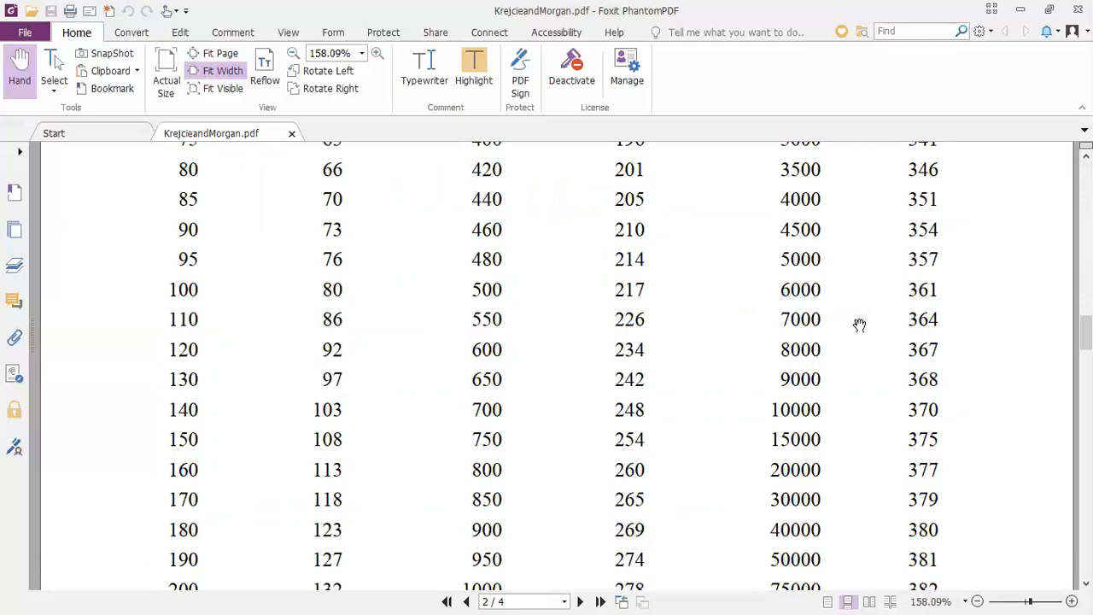
pyautogui.scroll(-3, 856, 324)
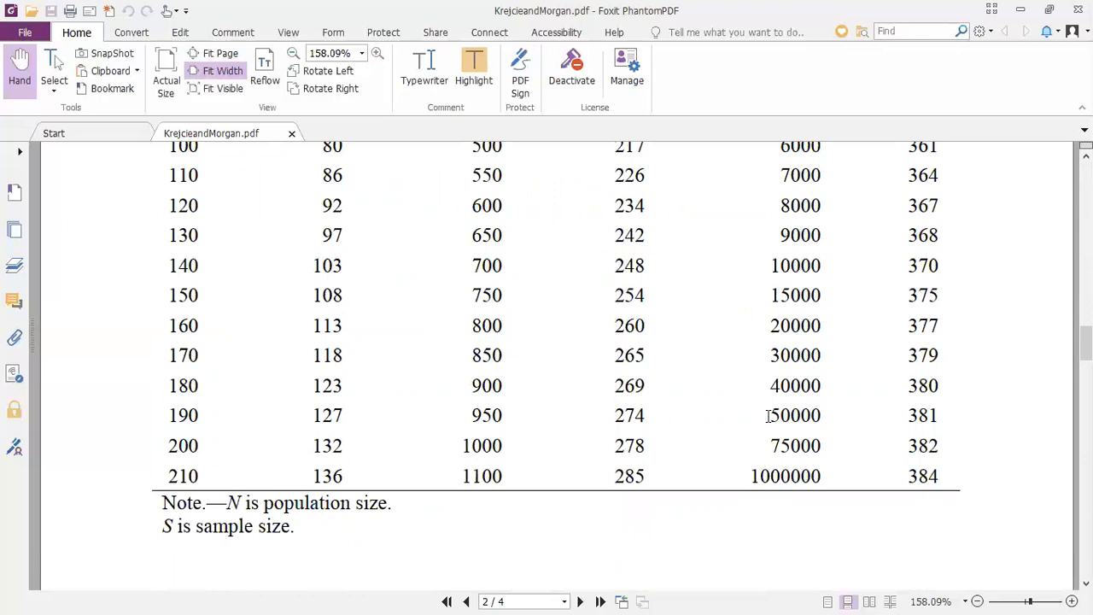
pyautogui.moveTo(769, 415); pyautogui.dragTo(823, 412)
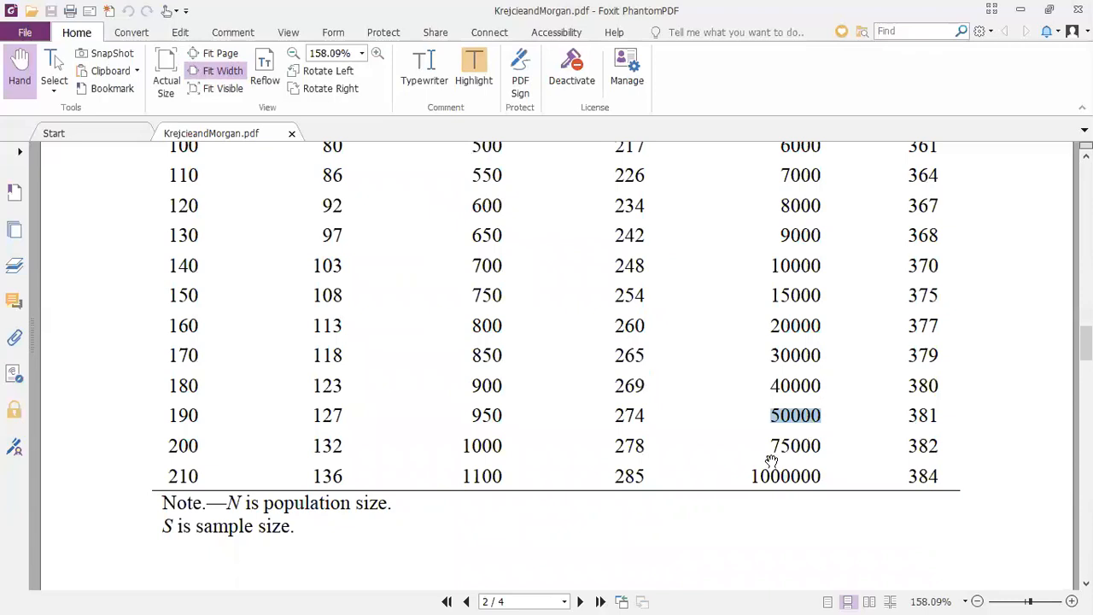
pyautogui.moveTo(746, 476); pyautogui.dragTo(837, 476)
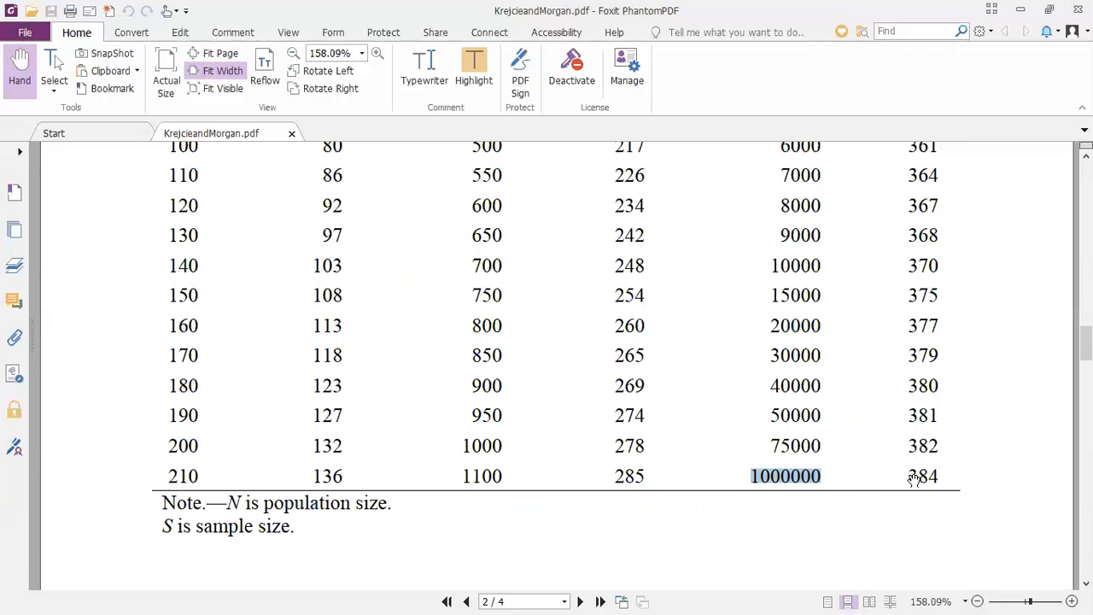
pyautogui.moveTo(910, 475); pyautogui.dragTo(947, 476)
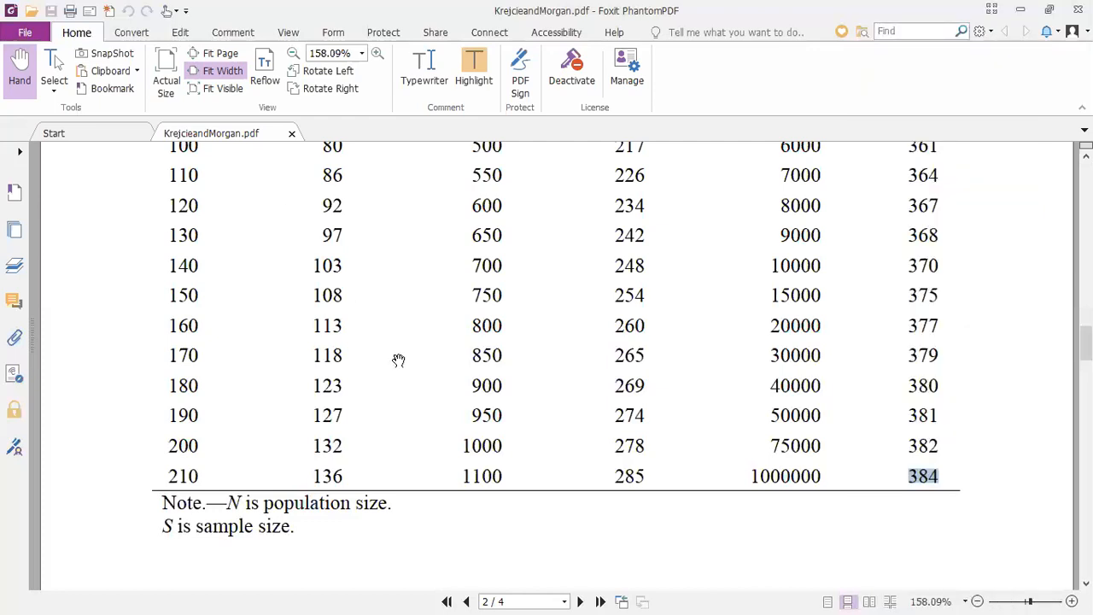
# Return to the sample size formula on the article's first page and examine its terms
pyautogui.scroll(15, 398, 359)
pyautogui.scroll(10, 398, 359)
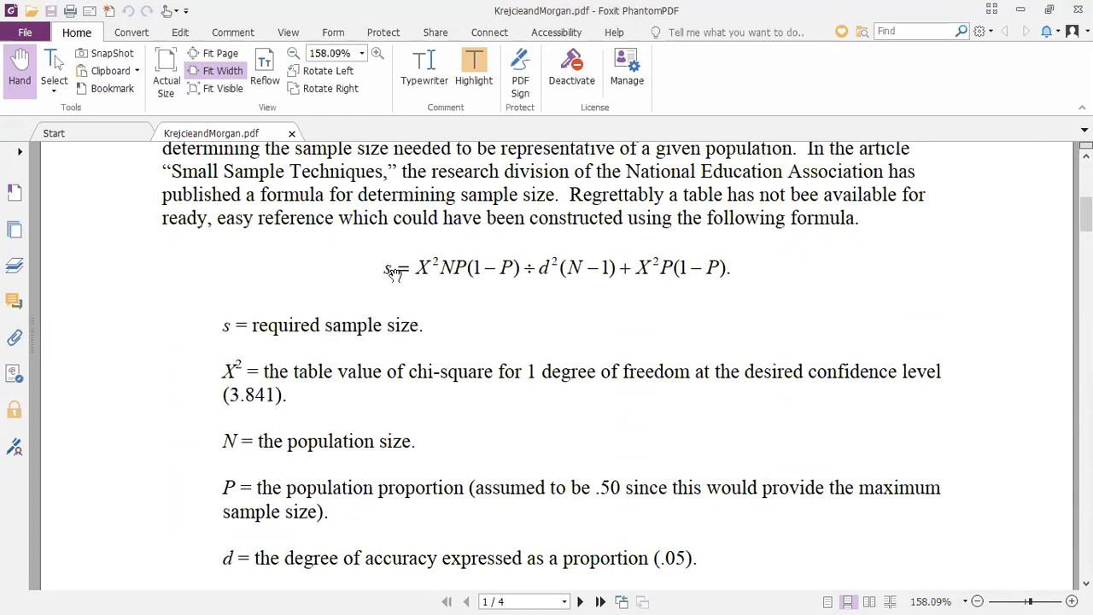
# Examine the sample size formula, Table 1, the population chart and the formulae page in the Krejcie and Morgan article
pyautogui.moveTo(386, 268); pyautogui.dragTo(753, 269)
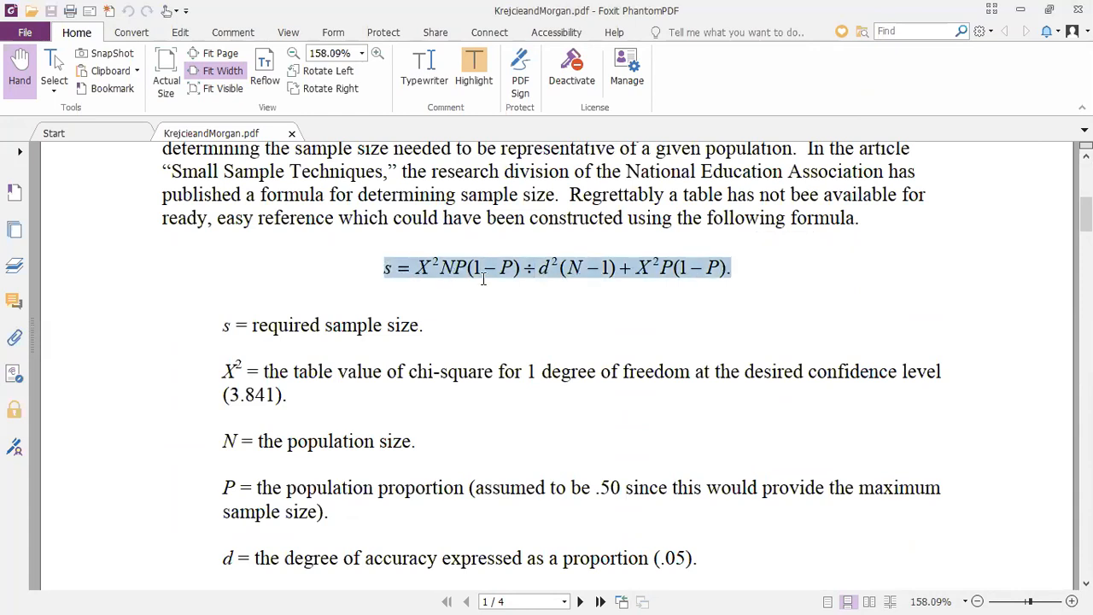
pyautogui.scroll(-10, 641, 354)
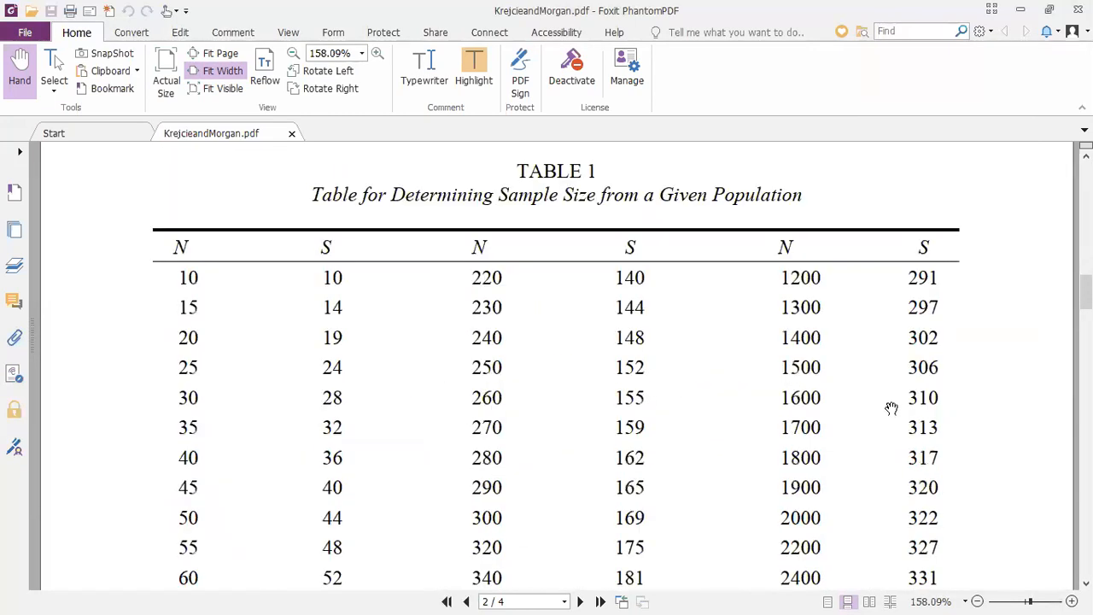
pyautogui.scroll(10, 844, 397)
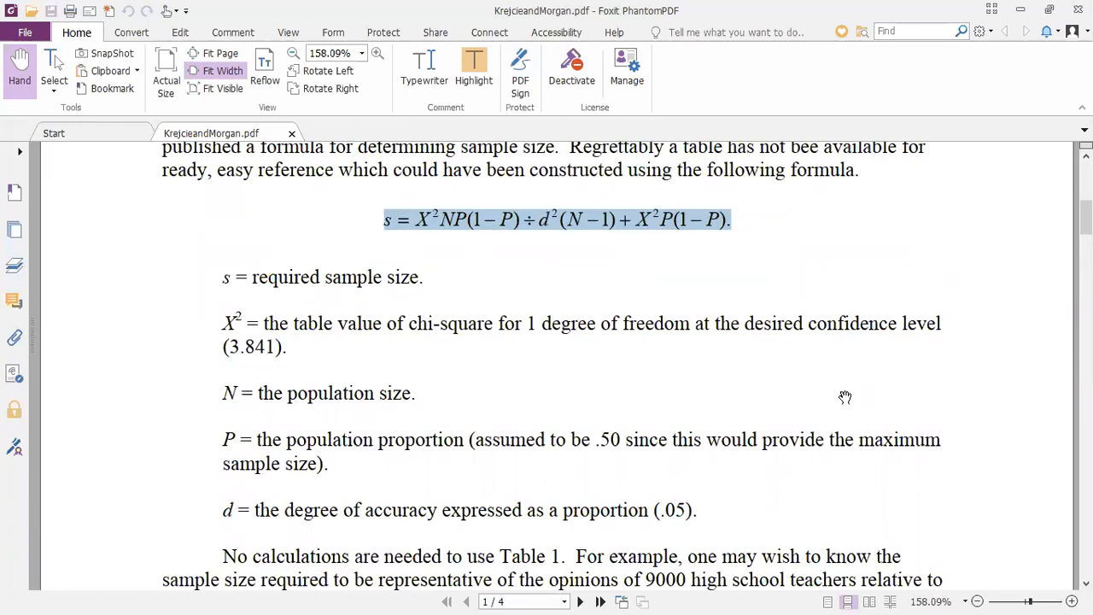
pyautogui.click(388, 458)
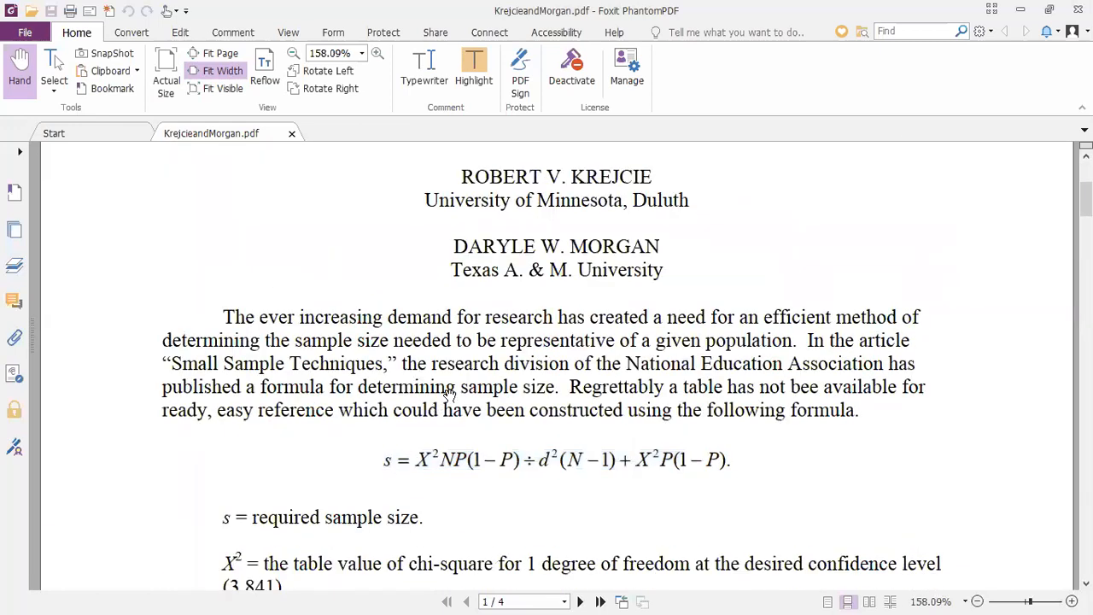
pyautogui.scroll(-10, 445, 391)
pyautogui.scroll(-10, 450, 380)
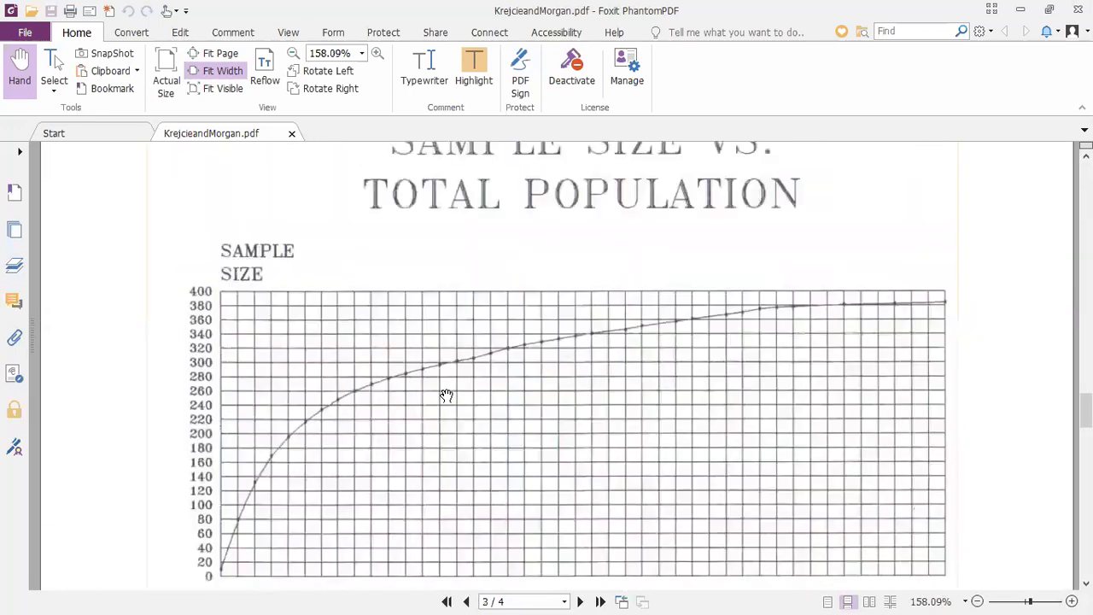
pyautogui.scroll(-10, 446, 395)
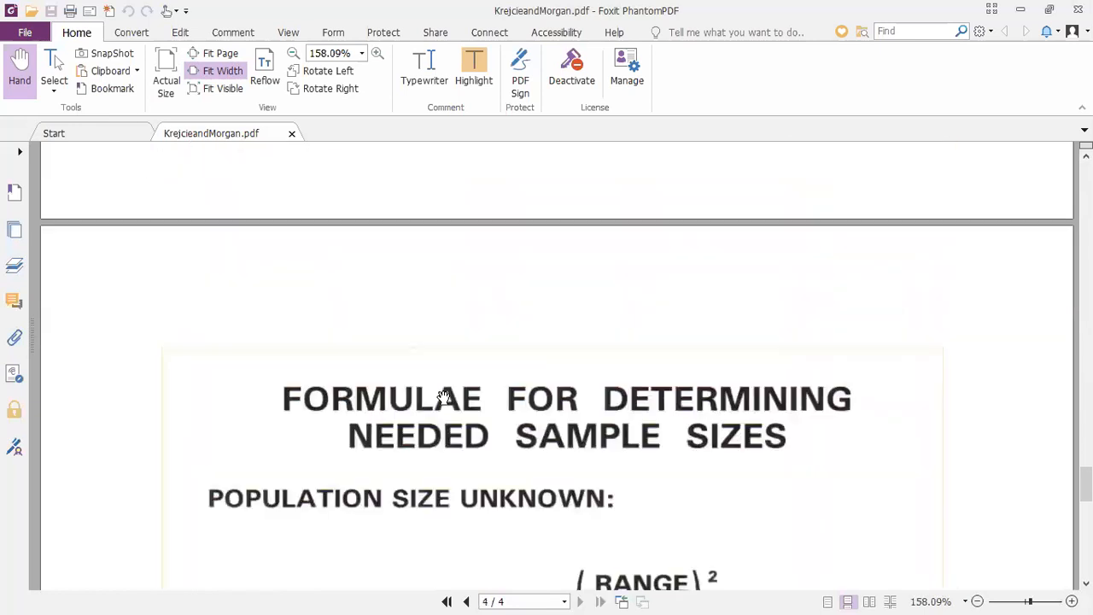
pyautogui.scroll(-5, 443, 397)
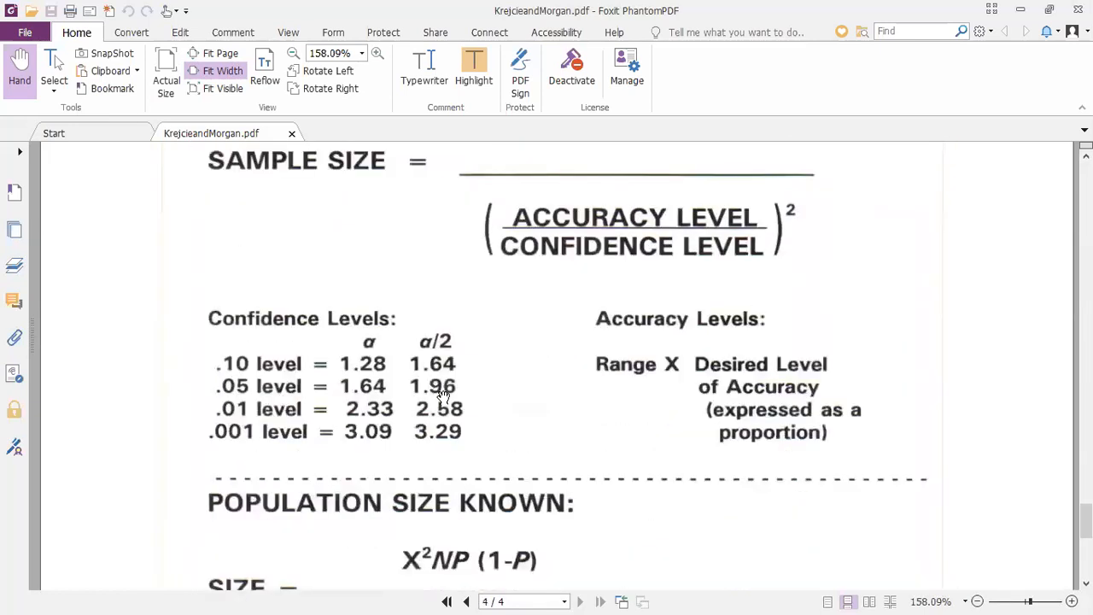
pyautogui.scroll(10, 443, 397)
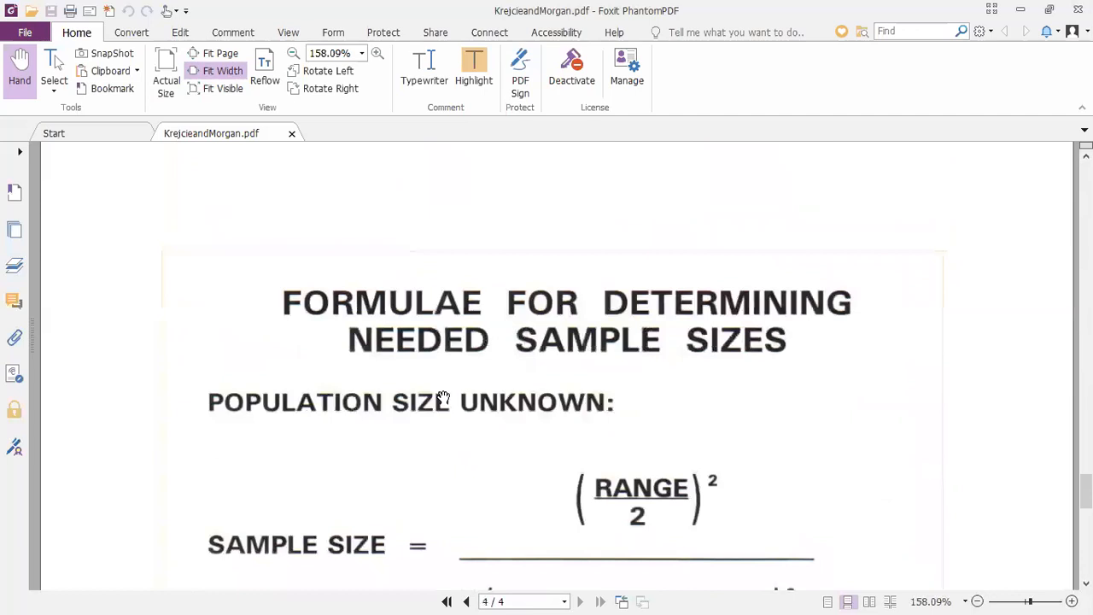
pyautogui.scroll(15, 443, 397)
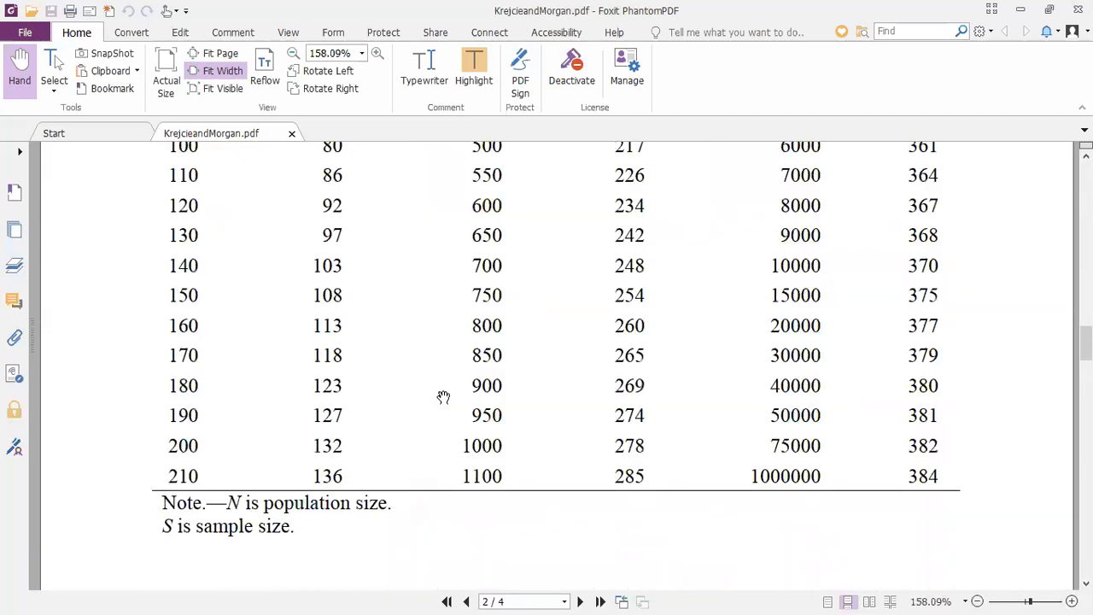
# Close the Krejcie and Morgan PDF and switch to the Training data for CW-1 dataset in SPSS
pyautogui.click(1076, 11)
pyautogui.hotkey('alt', 'Tab')
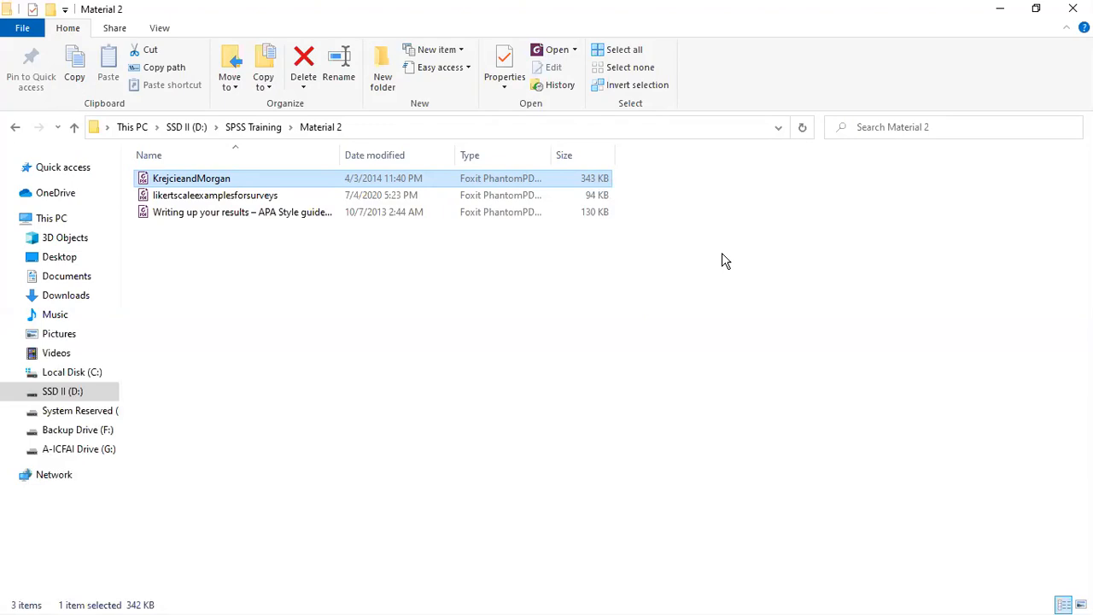
pyautogui.hotkey('alt', 'Tab')
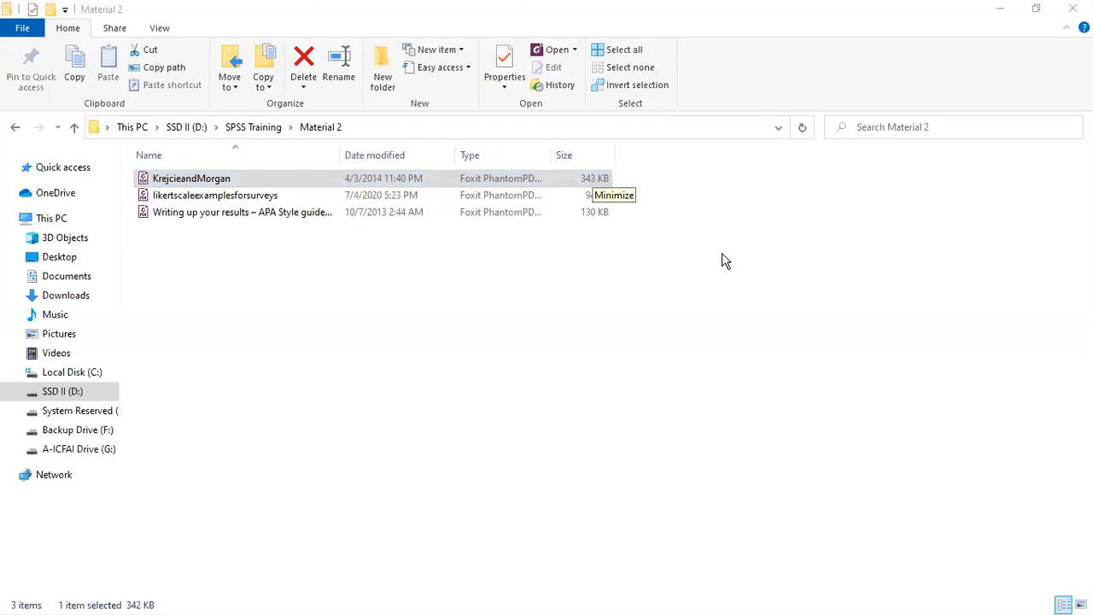
pyautogui.hotkey('alt', 'Tab')
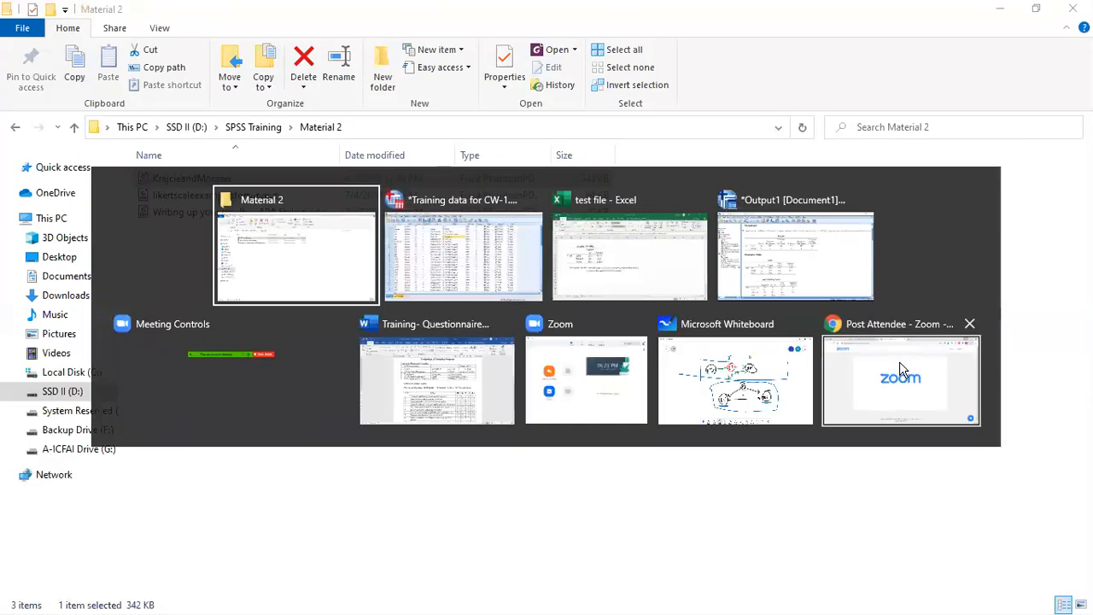
pyautogui.hotkey('alt', 'Tab')
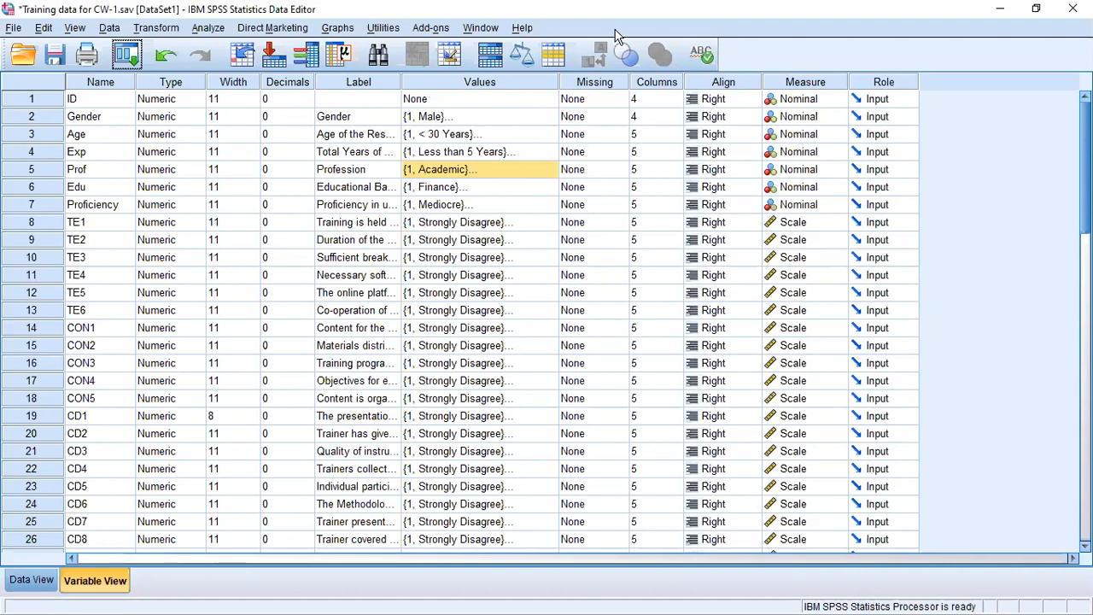
pyautogui.click(210, 28)
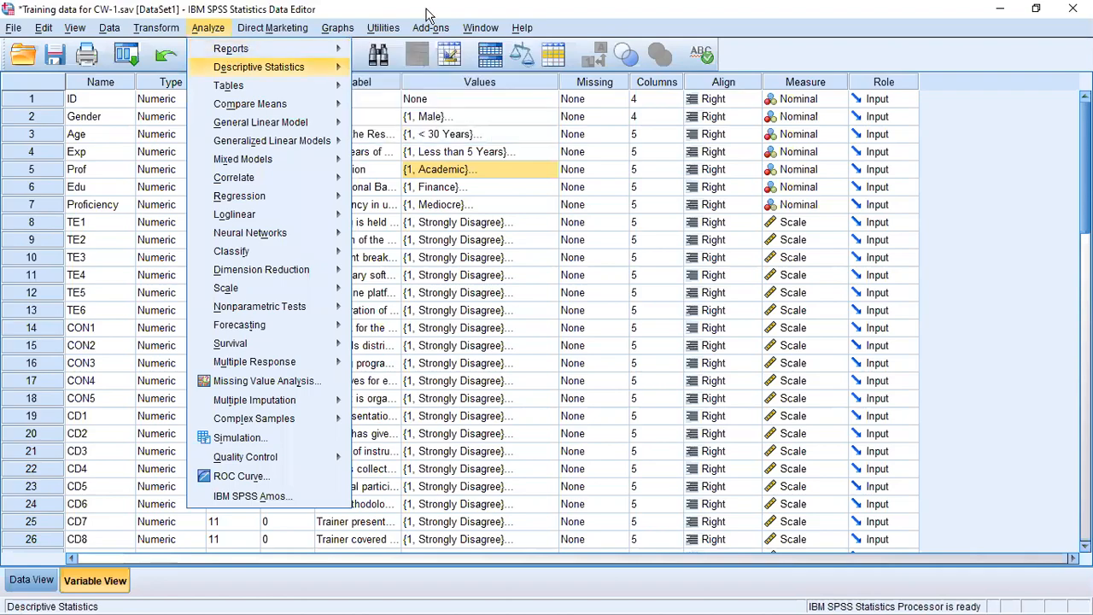
pyautogui.hotkey('alt', 'Tab')
pyautogui.hotkey('alt', 'Tab')
pyautogui.hotkey('alt', 'Tab')
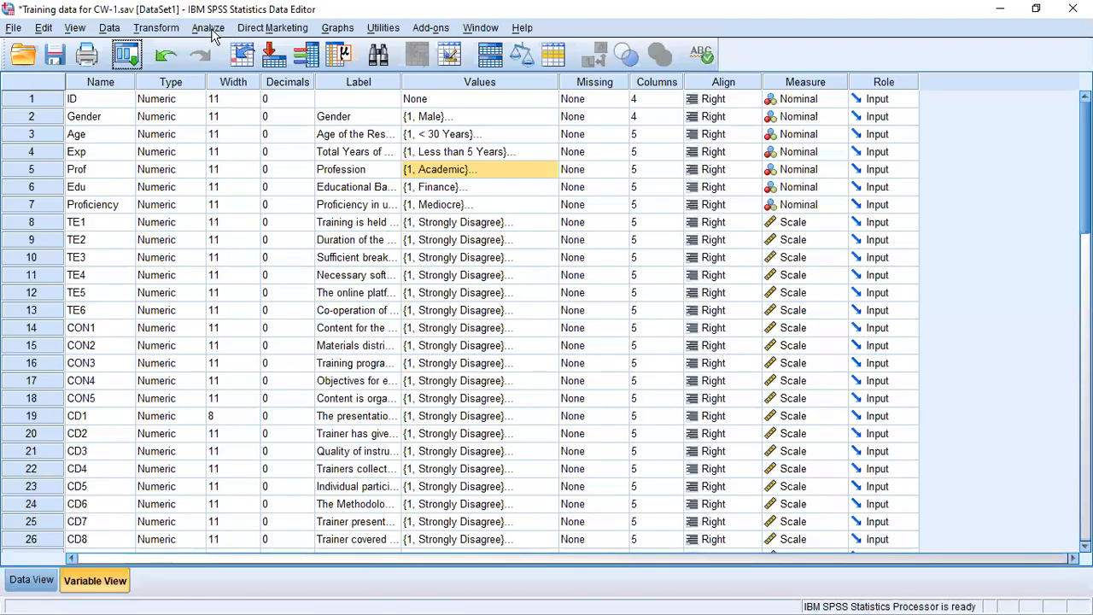
# Run a Descriptives analysis on all the questionnaire items from TE1 through AT8
pyautogui.click(210, 29)
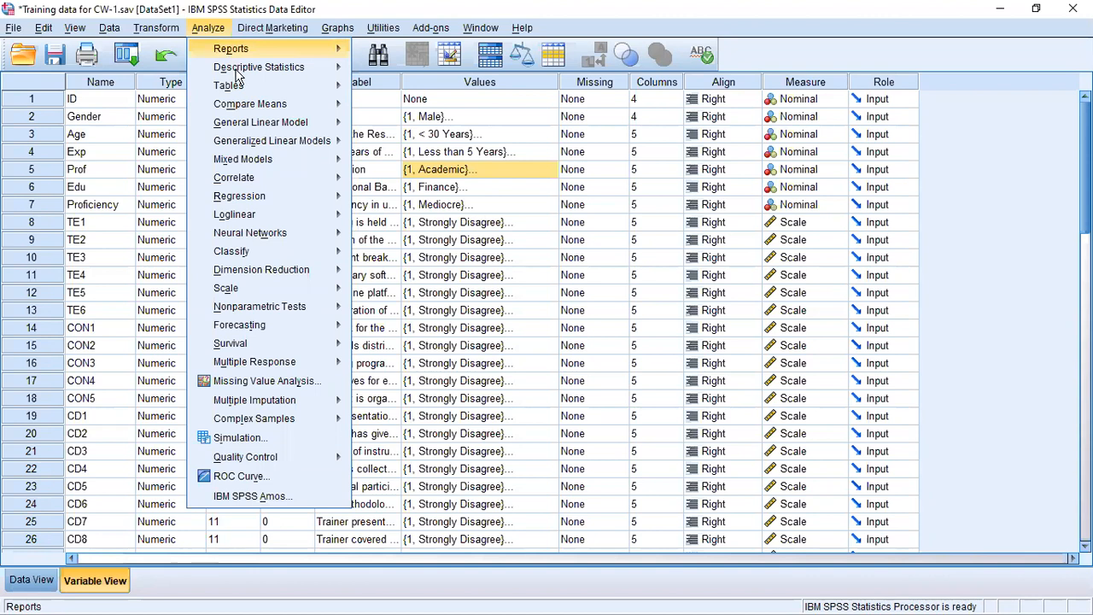
pyautogui.moveTo(237, 75)
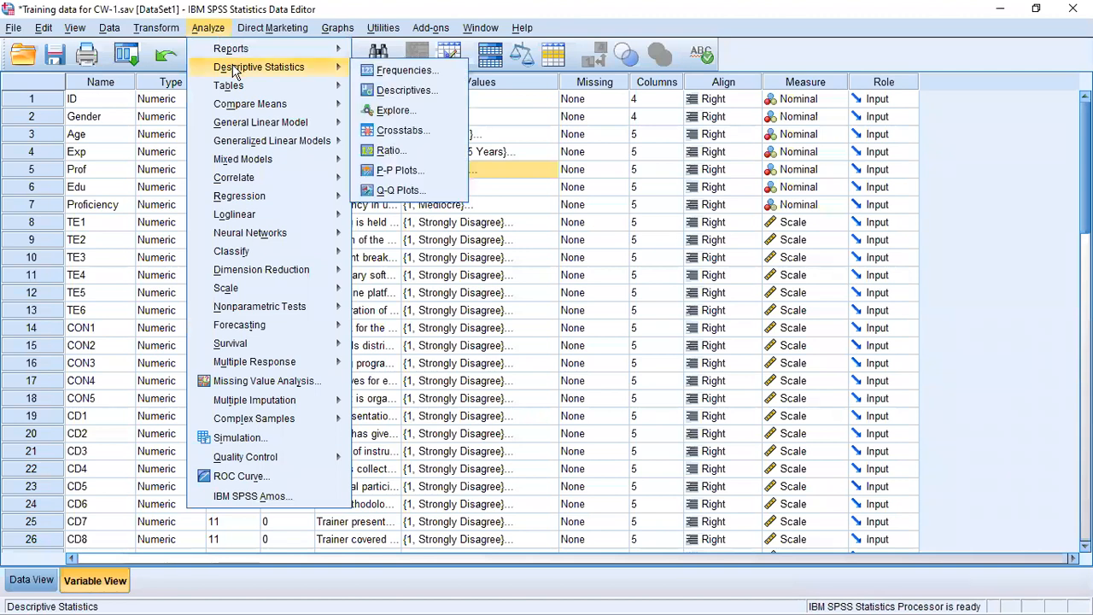
pyautogui.click(395, 96)
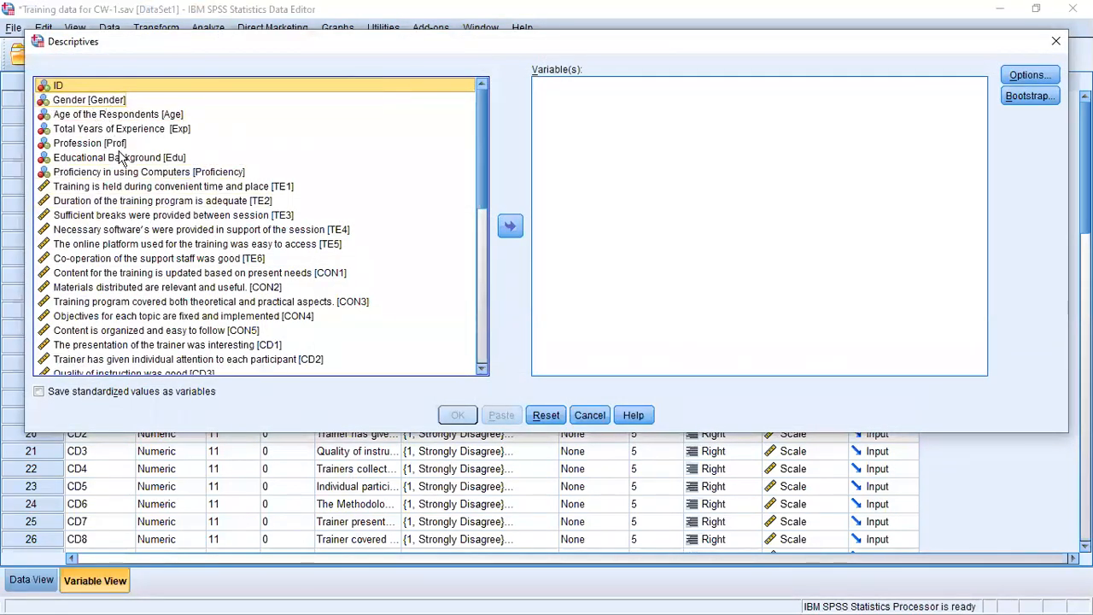
pyautogui.click(181, 187)
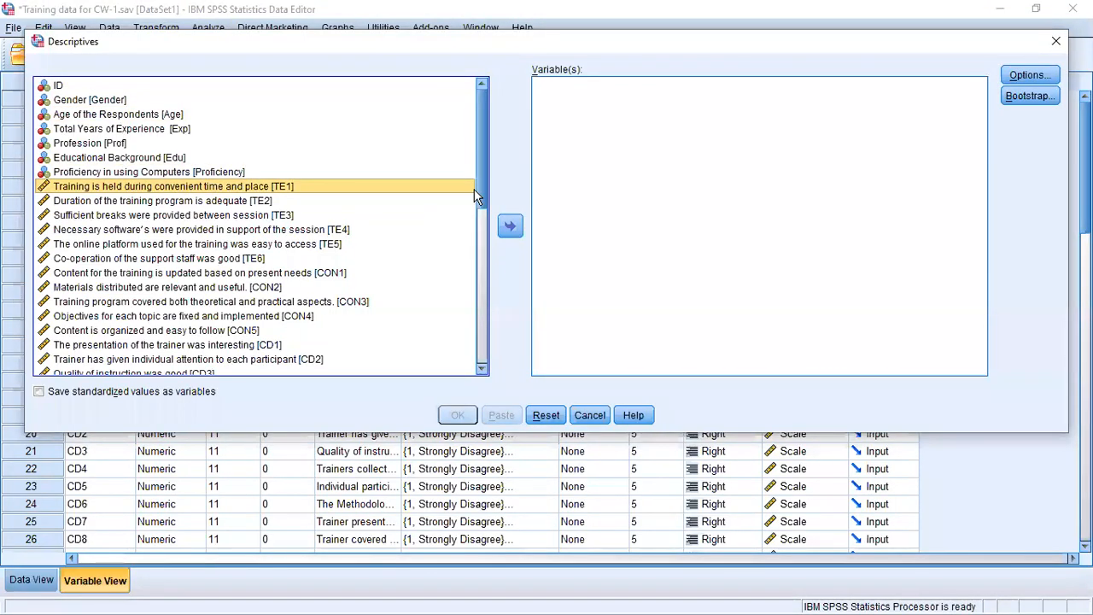
pyautogui.moveTo(478, 187); pyautogui.dragTo(430, 367)
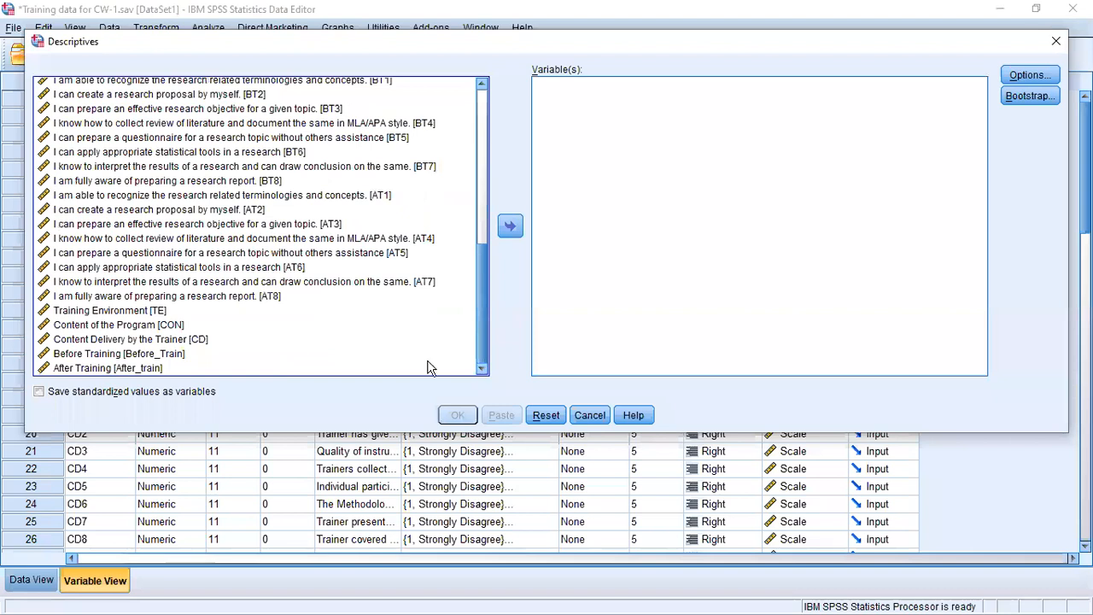
pyautogui.keyDown('shift'); pyautogui.click(173, 297); pyautogui.keyUp('shift')
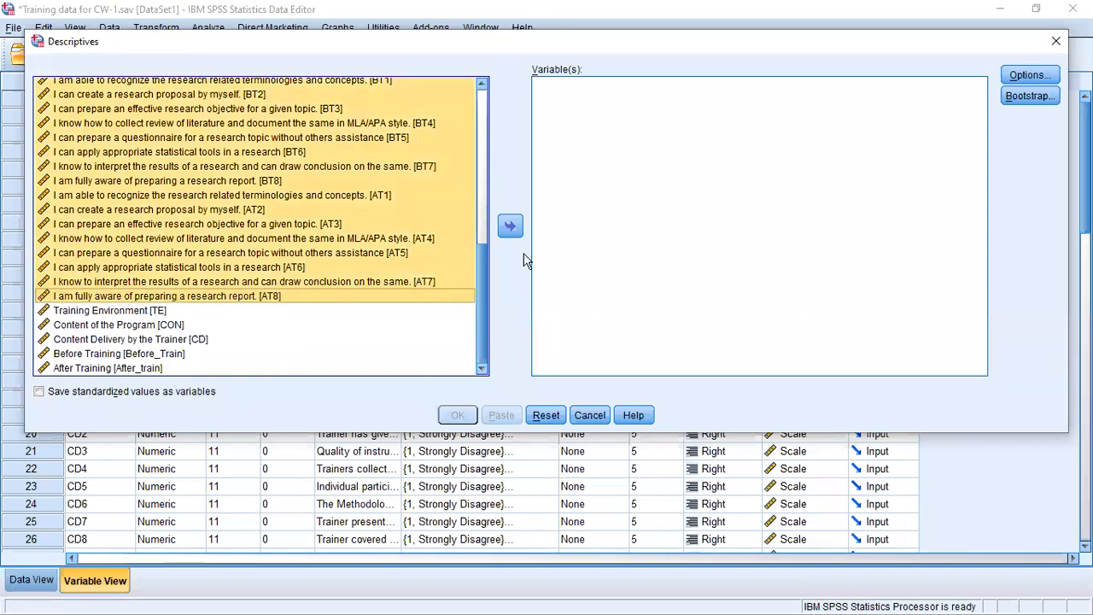
pyautogui.click(506, 227)
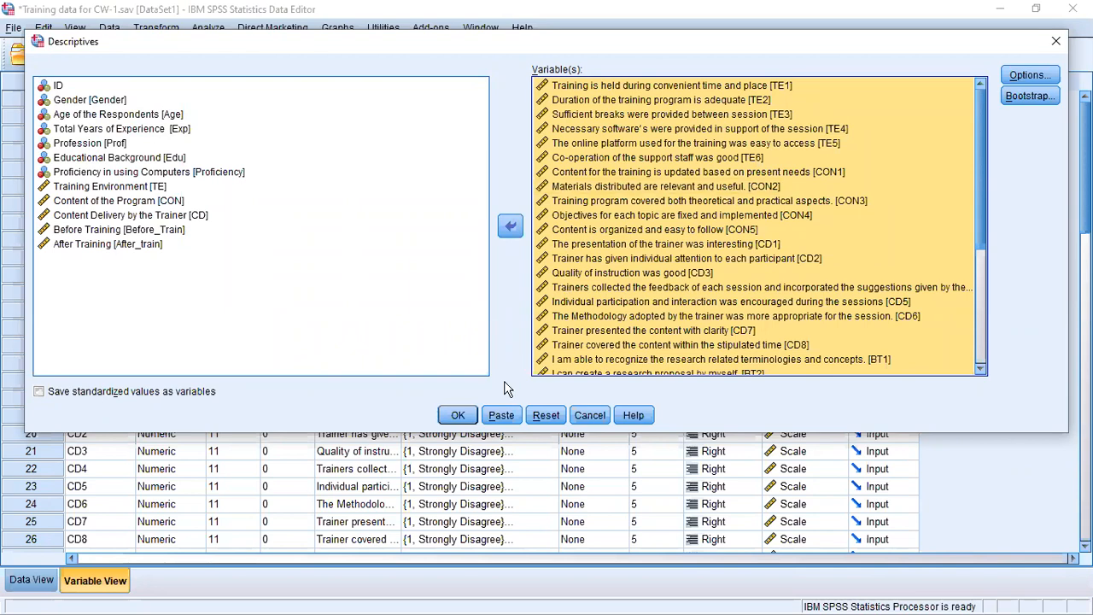
pyautogui.click(460, 415)
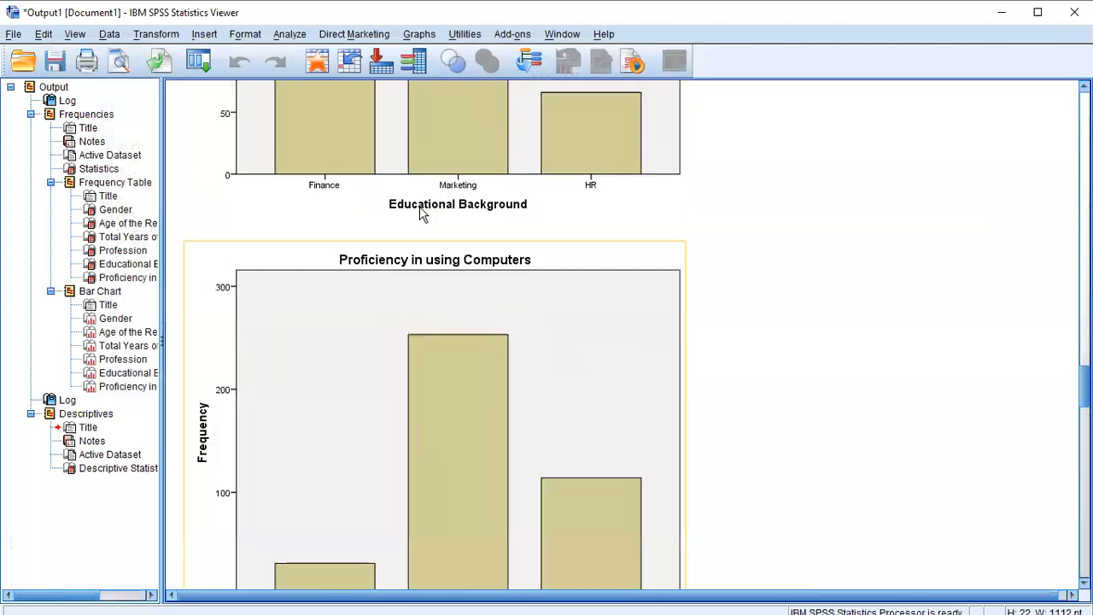
# Review the demographic bar charts and the Descriptive Statistics table in the SPSS output
pyautogui.scroll(10, 420, 214)
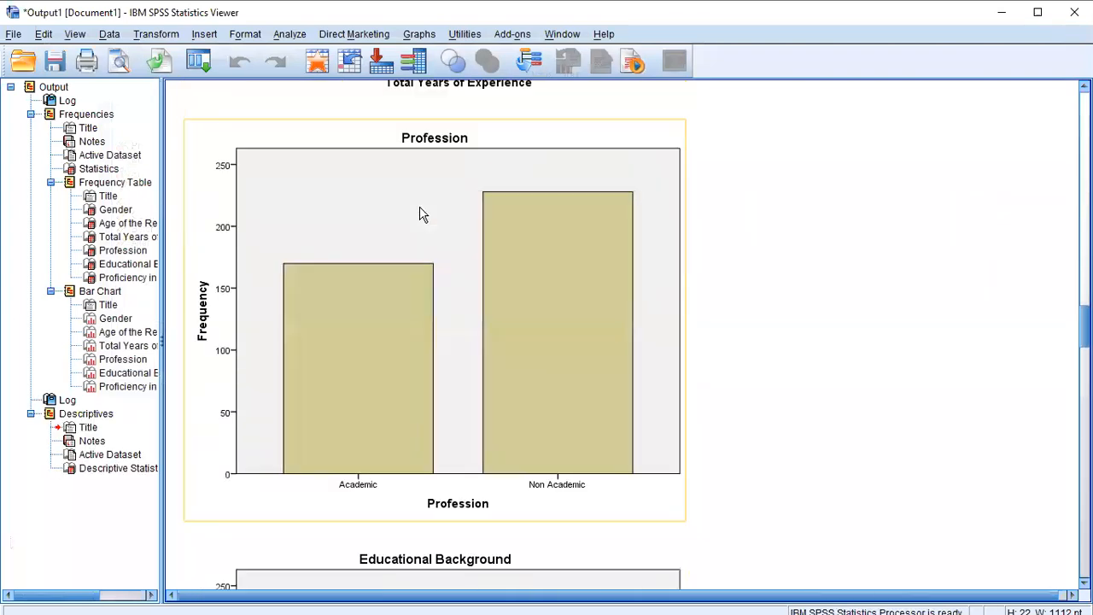
pyautogui.scroll(8, 419, 214)
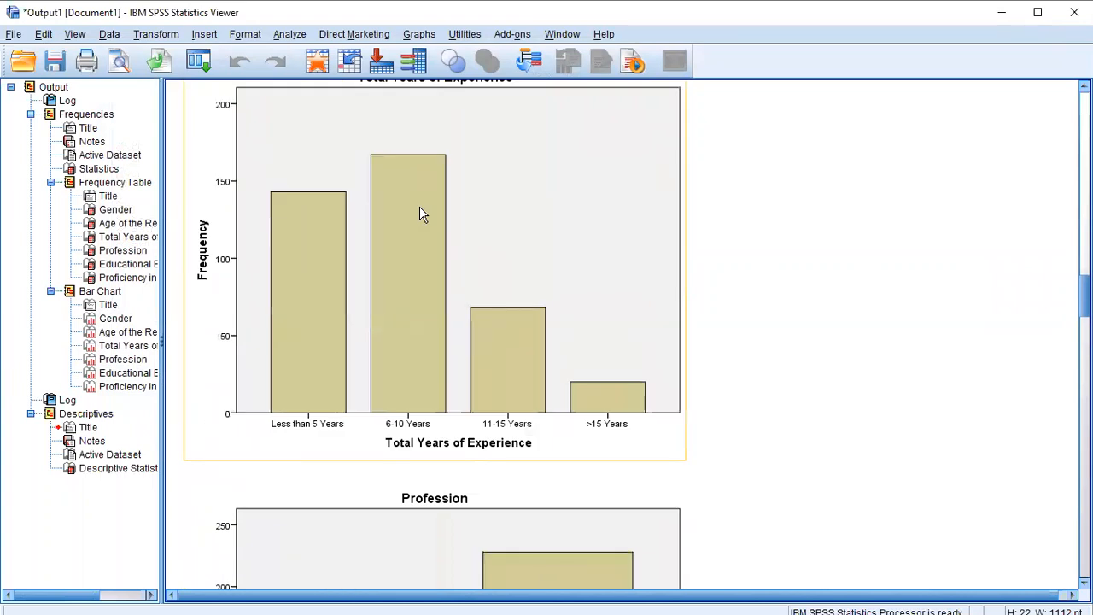
pyautogui.scroll(-10, 419, 215)
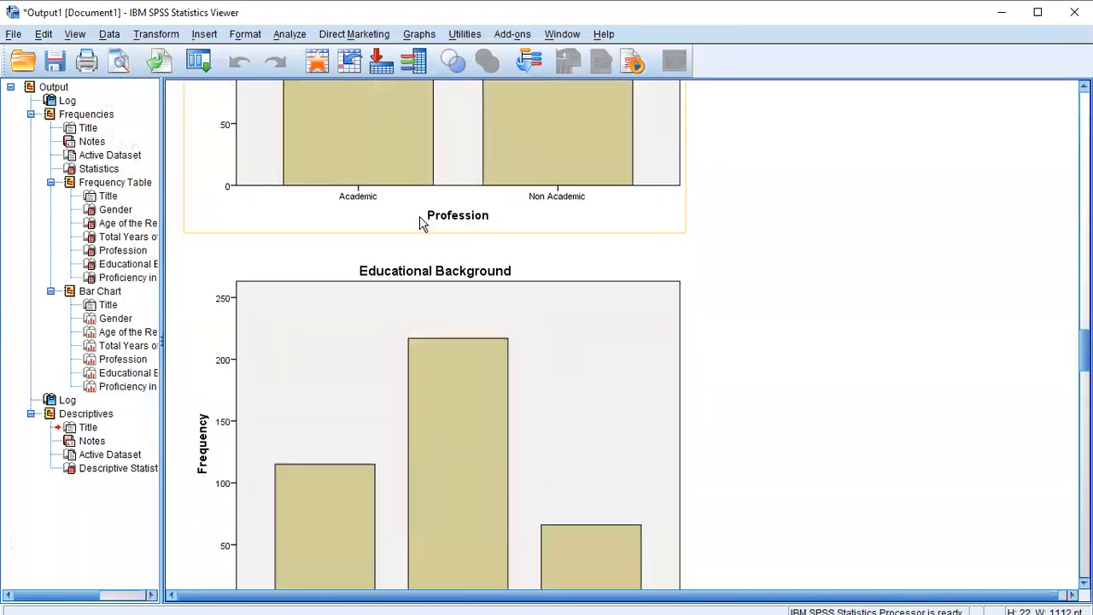
pyautogui.scroll(-15, 419, 222)
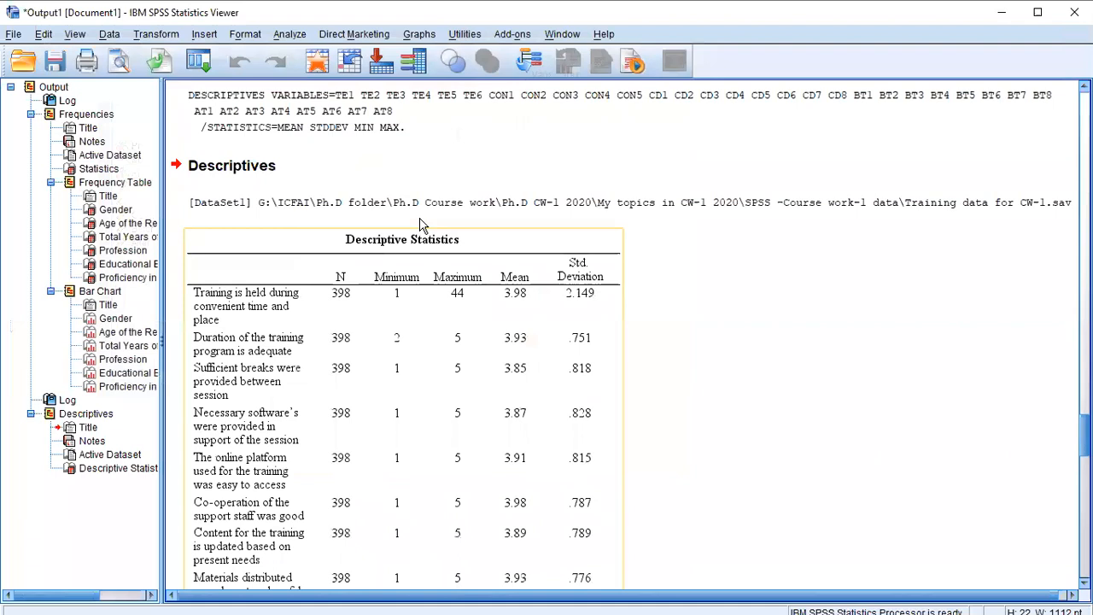
pyautogui.scroll(-3, 420, 222)
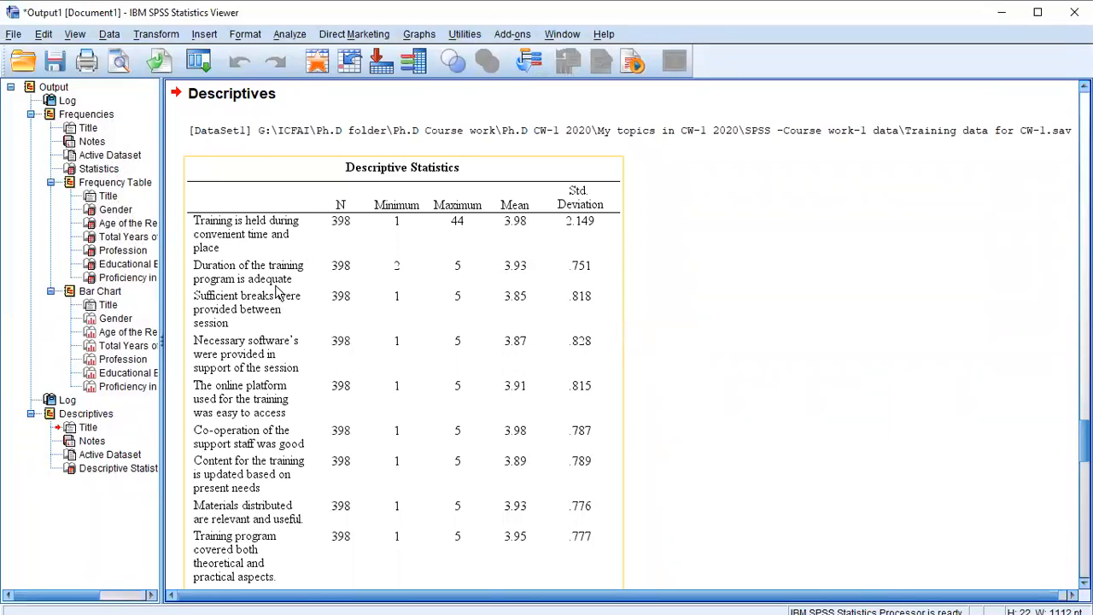
# Switch to the training questionnaire in Word and review the Section B items and the before and after training items
pyautogui.hotkey('alt', 'Tab')
pyautogui.hotkey('alt', 'Tab')
pyautogui.hotkey('alt', 'Tab')
pyautogui.hotkey('alt', 'Tab')
pyautogui.hotkey('alt', 'Tab')
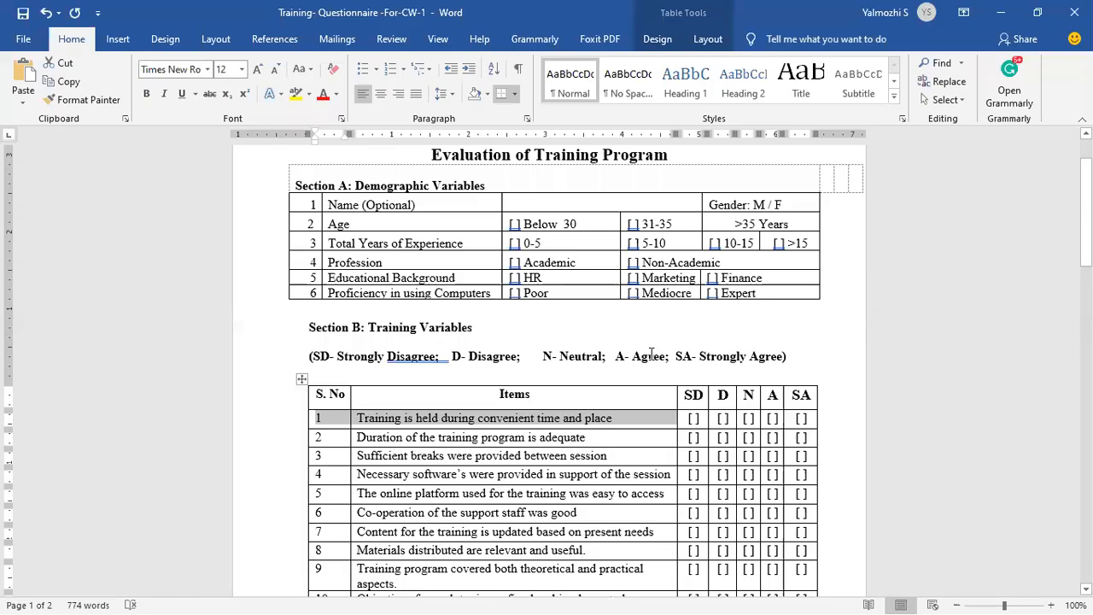
pyautogui.scroll(-2, 551, 357)
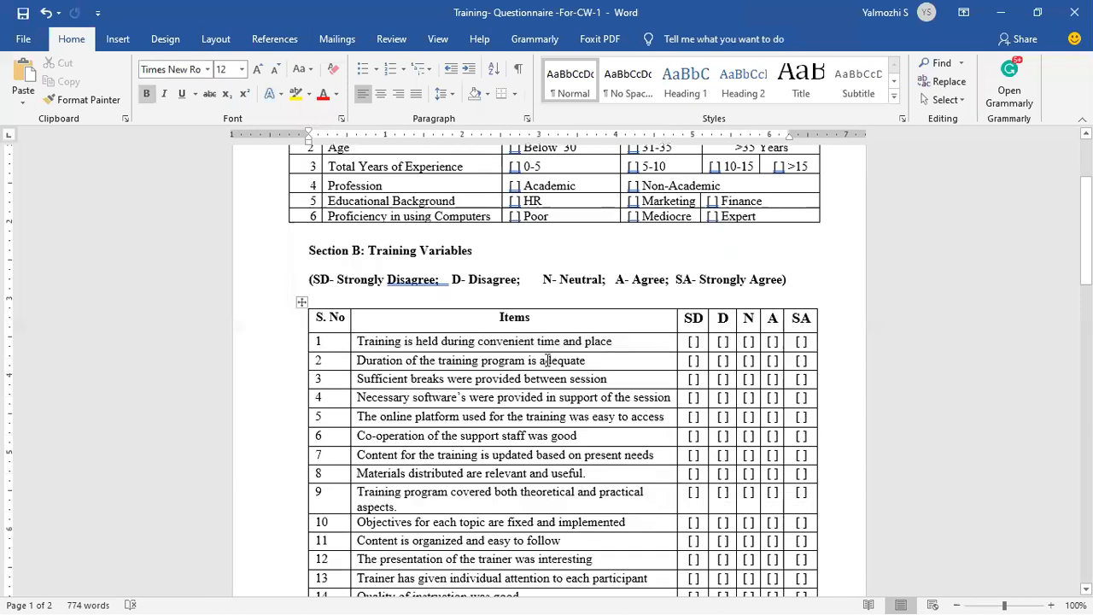
pyautogui.scroll(-20, 548, 359)
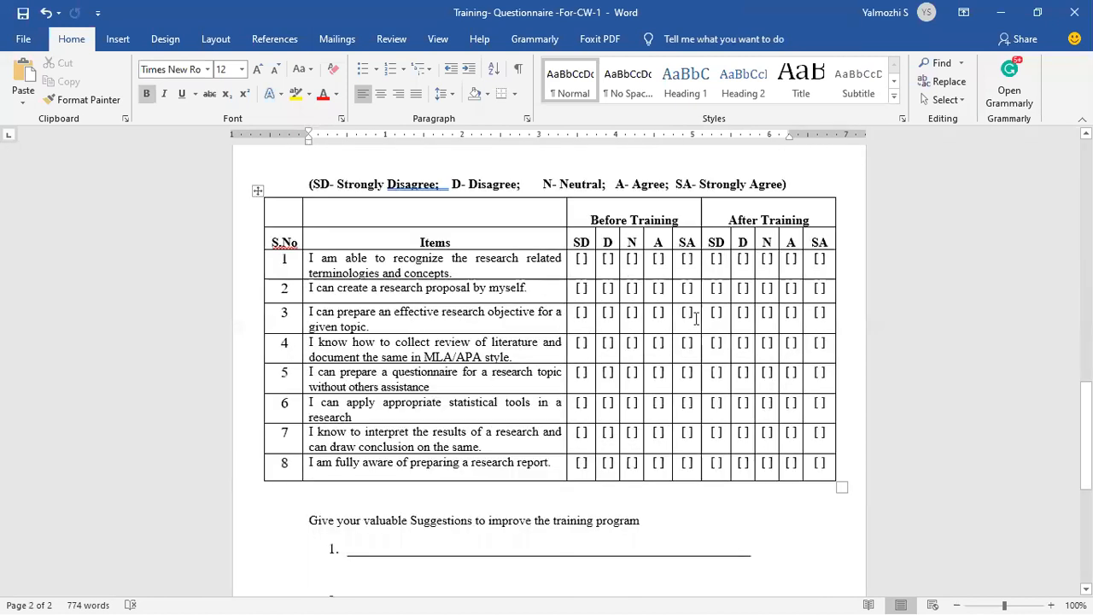
pyautogui.scroll(5, 698, 289)
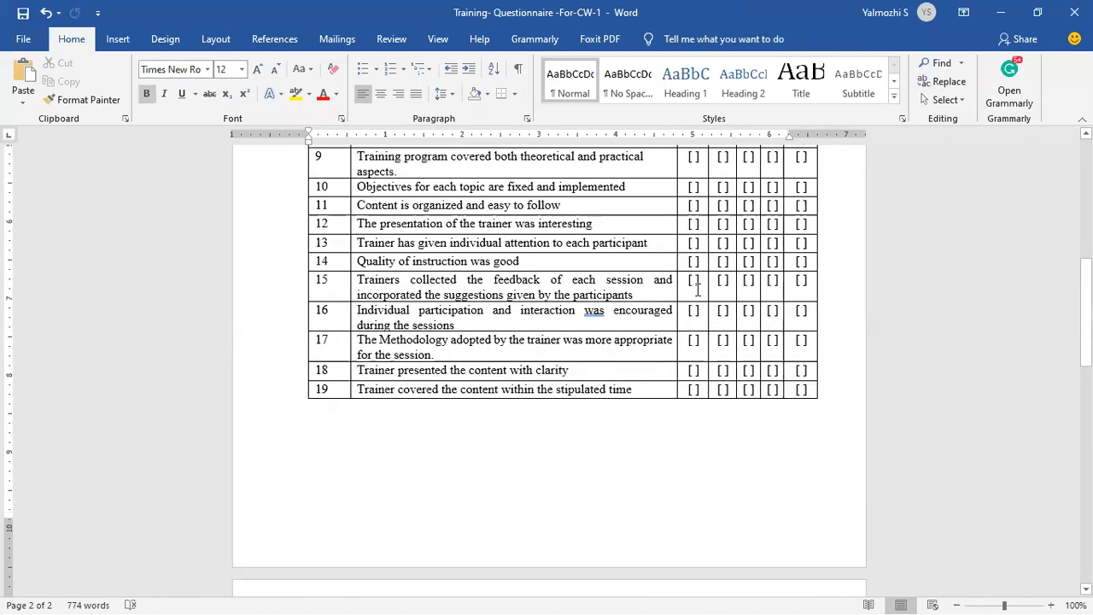
pyautogui.scroll(8, 698, 289)
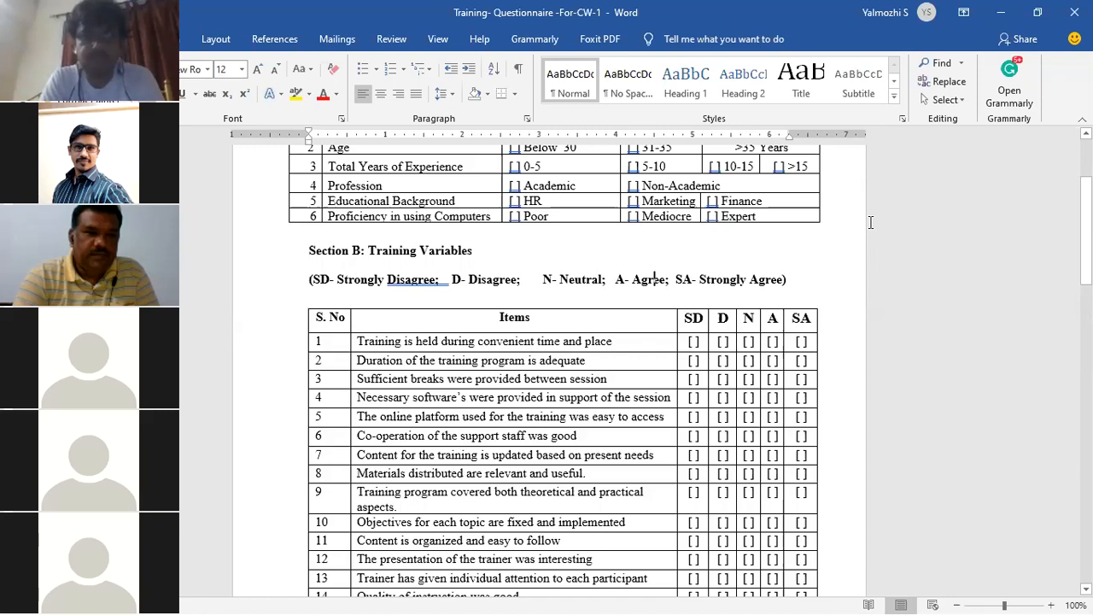
# Switch to the SPSS output and check the minimum and maximum for the item on convenient training time and place
pyautogui.hotkey('alt', 'Tab')
pyautogui.hotkey('alt', 'Tab')
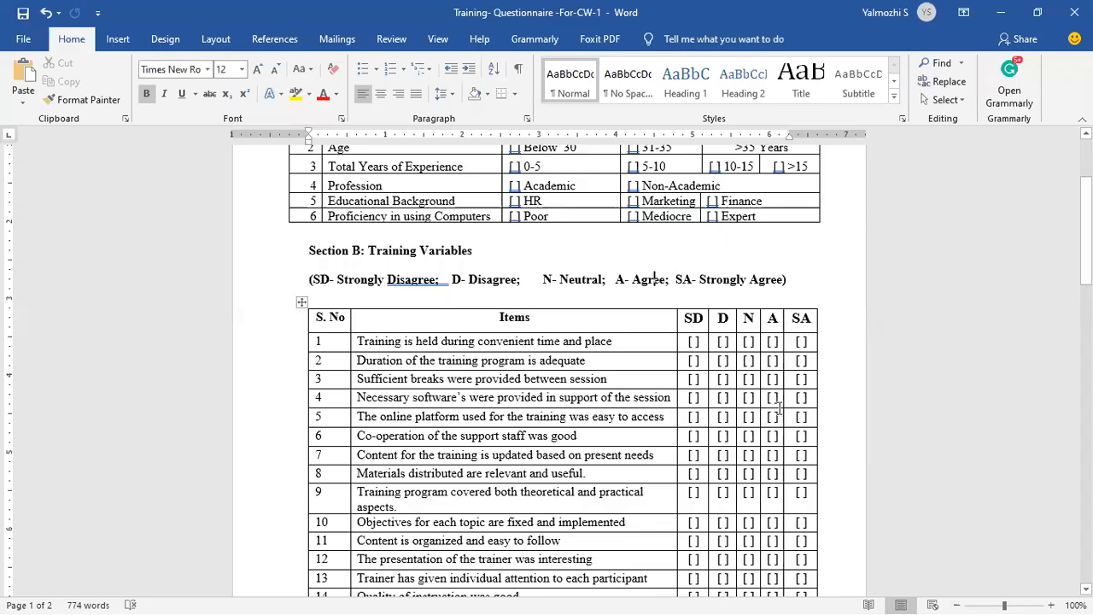
pyautogui.hotkey('alt', 'Tab')
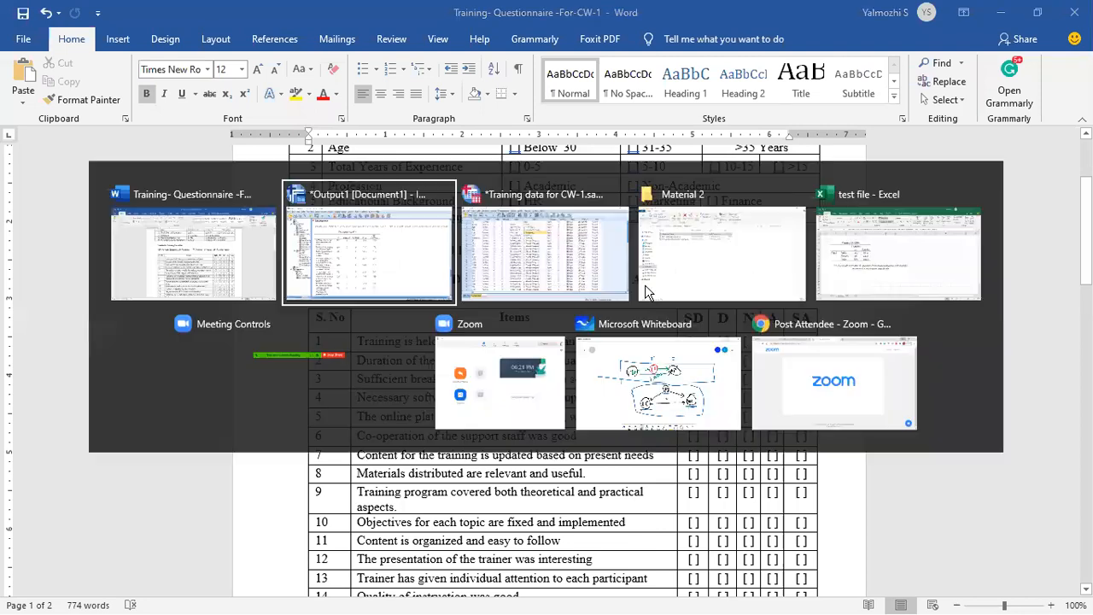
pyautogui.click(427, 245)
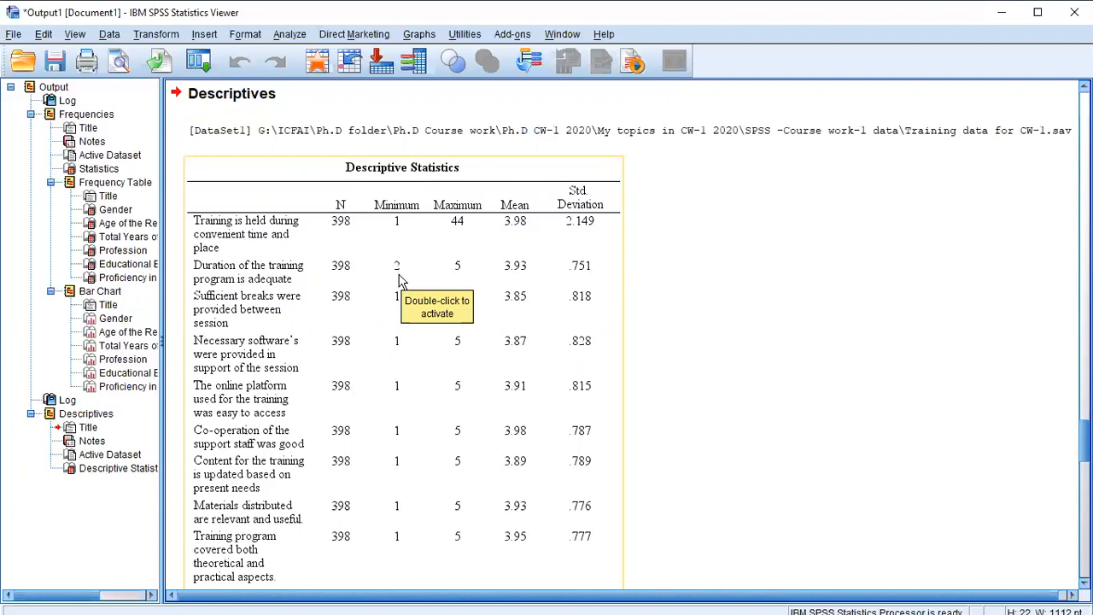
pyautogui.click(464, 226)
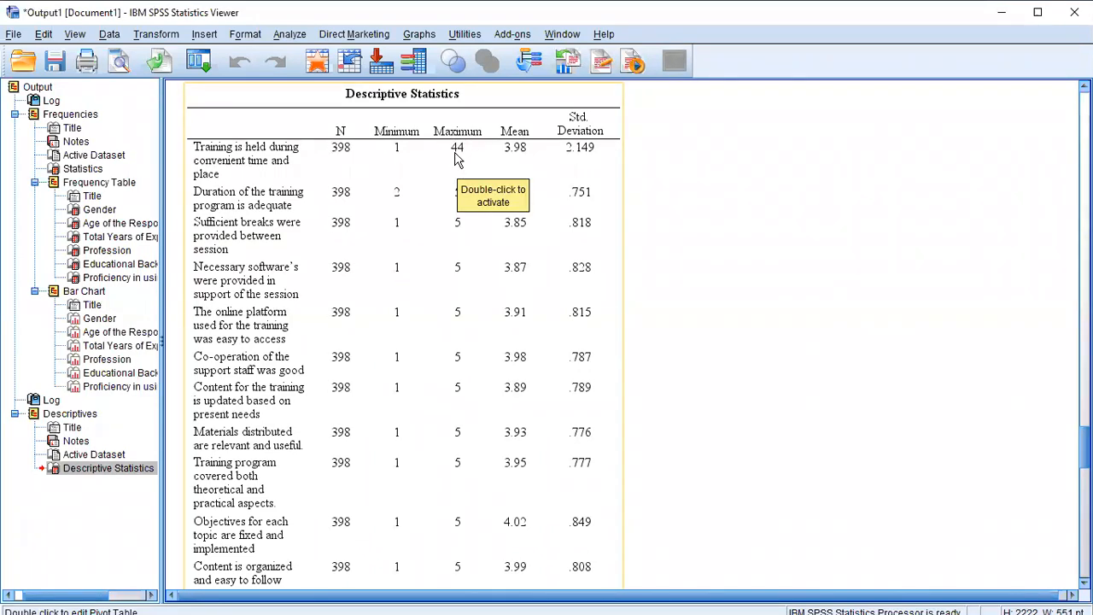
pyautogui.click(742, 175)
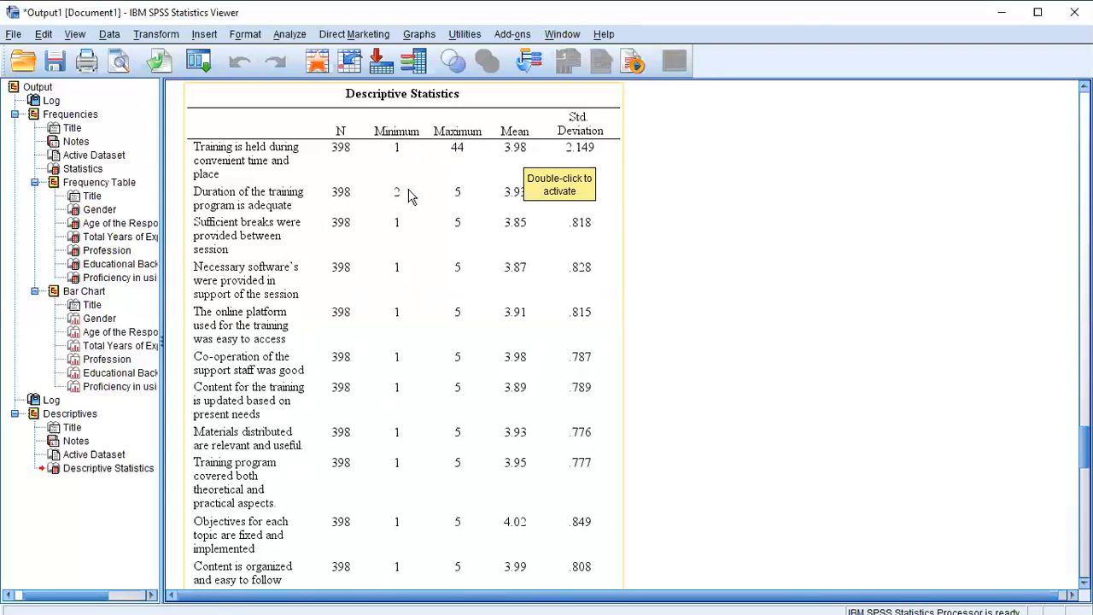
# Examine the Descriptive Statistics table down to its last row and recheck the maximum column for out-of-range values
pyautogui.scroll(-5, 408, 196)
pyautogui.scroll(-5, 409, 196)
pyautogui.scroll(-8, 409, 196)
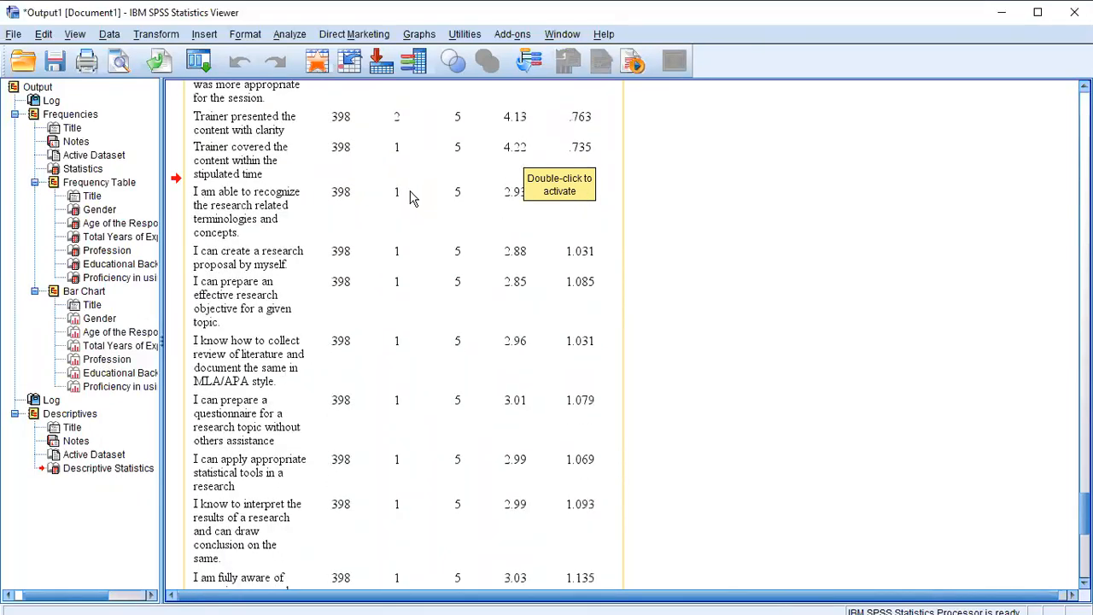
pyautogui.scroll(-12, 409, 198)
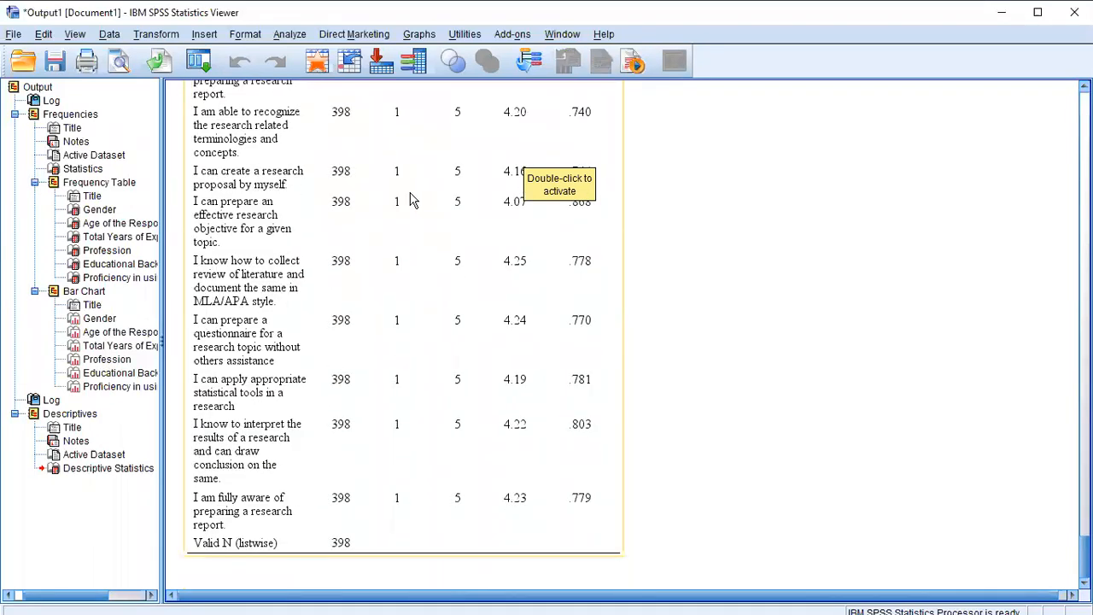
pyautogui.scroll(20, 416, 213)
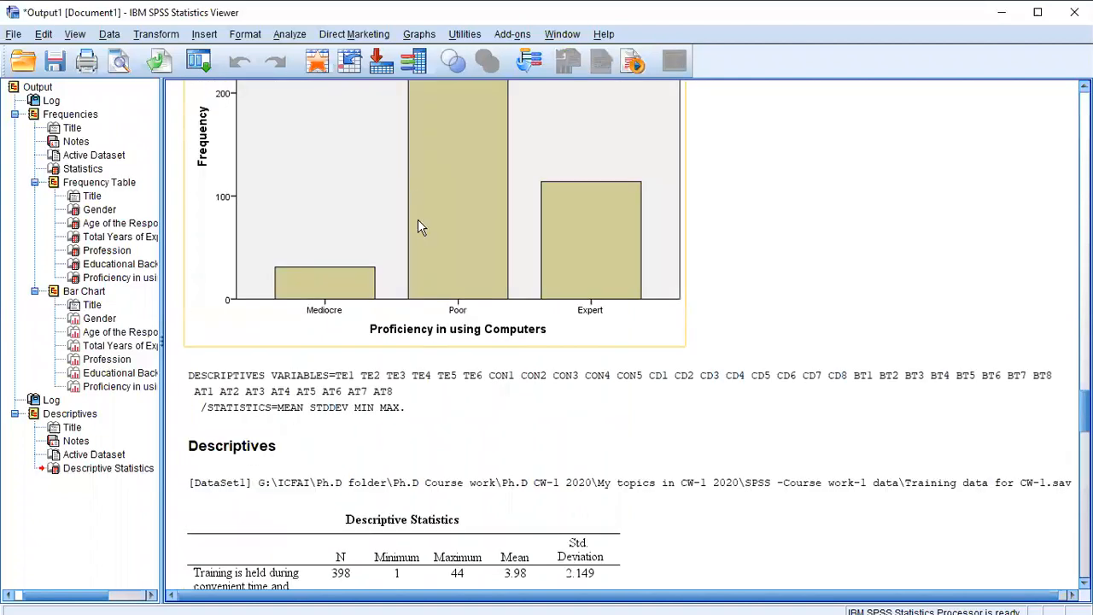
pyautogui.scroll(-6, 418, 222)
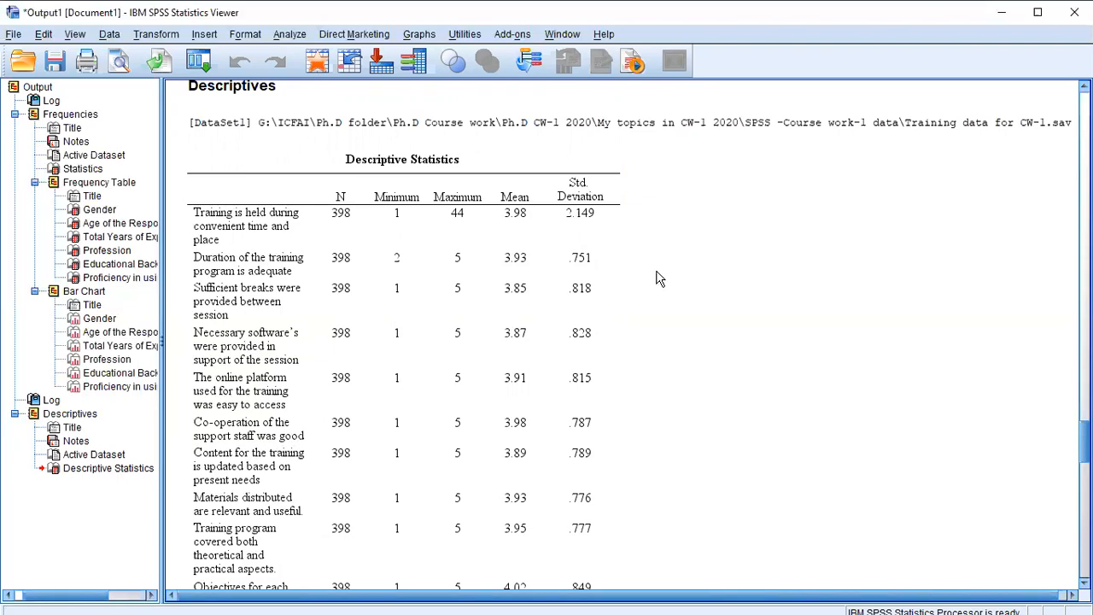
pyautogui.click(459, 196)
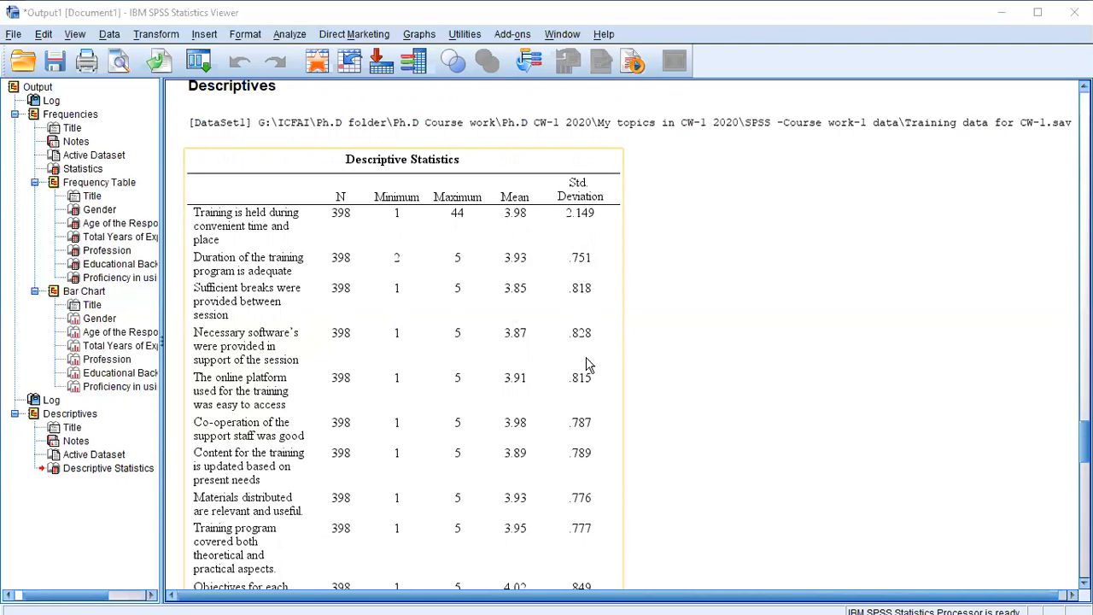
pyautogui.click(639, 257)
pyautogui.click(405, 239)
# Switch to the Training data for CW-1 dataset in SPSS and show the case values in Data View
pyautogui.hotkey('alt', 'Tab')
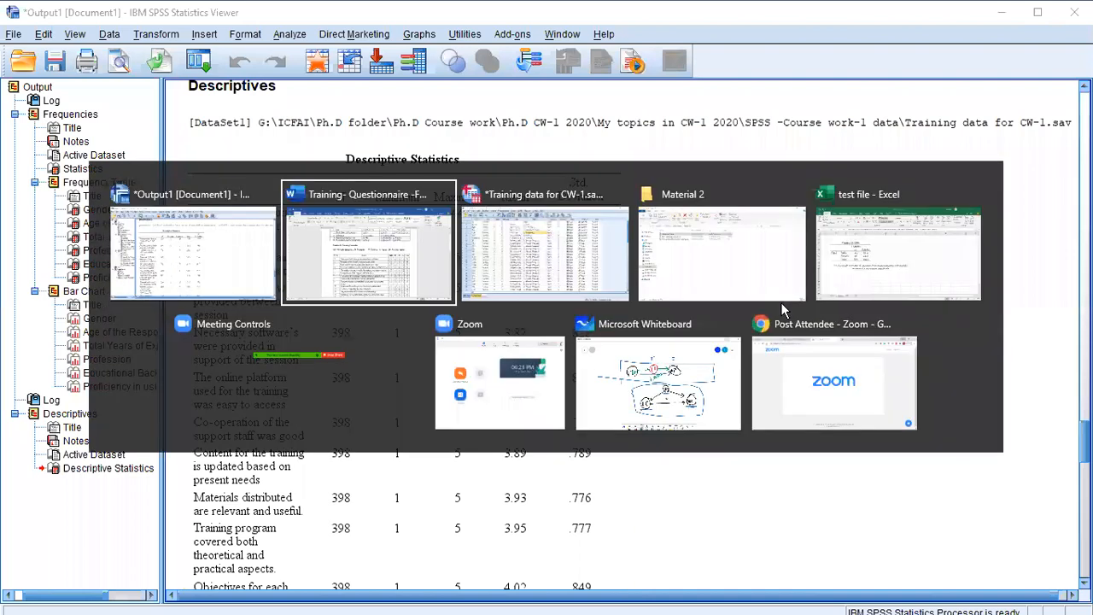
pyautogui.hotkey('alt', 'Tab')
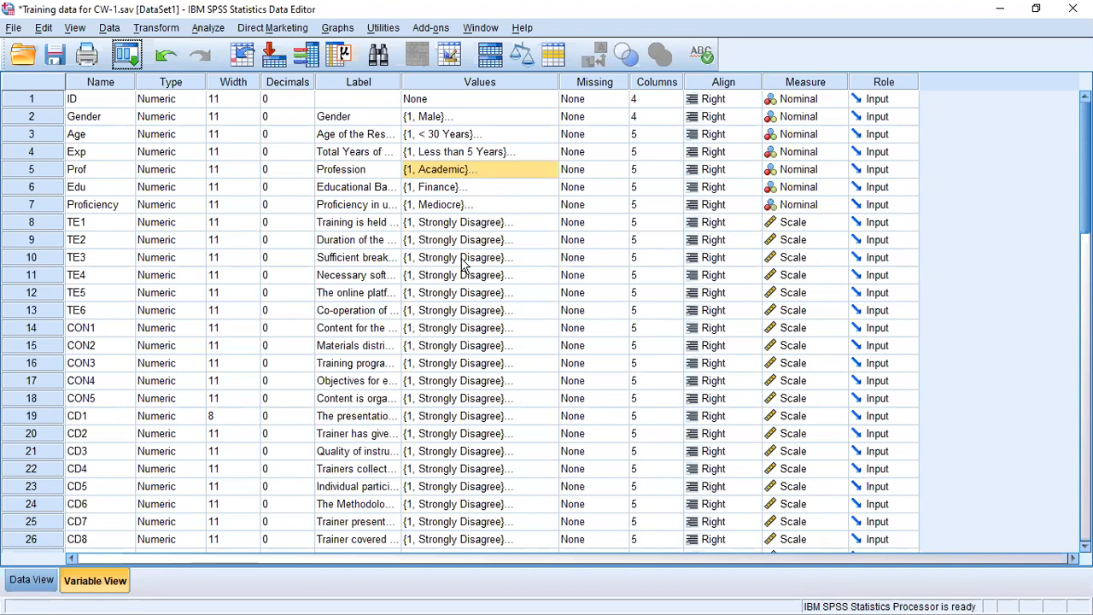
pyautogui.doubleClick(56, 99)
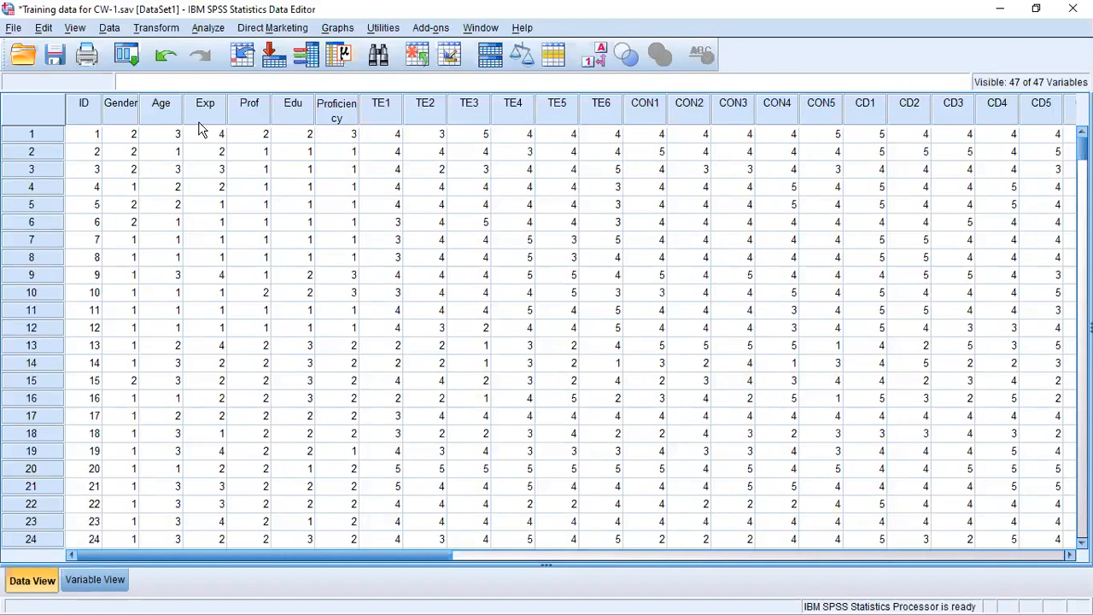
# Sort the cases by TE1 in descending order
pyautogui.click(381, 105)
pyautogui.click(340, 120)
pyautogui.click(379, 116)
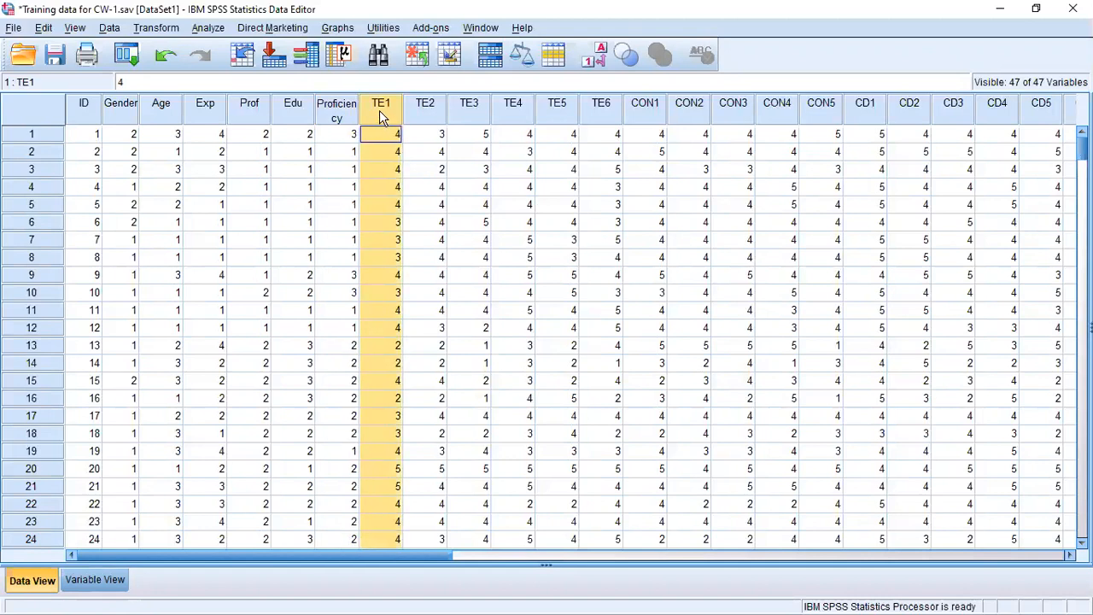
pyautogui.rightClick(381, 111)
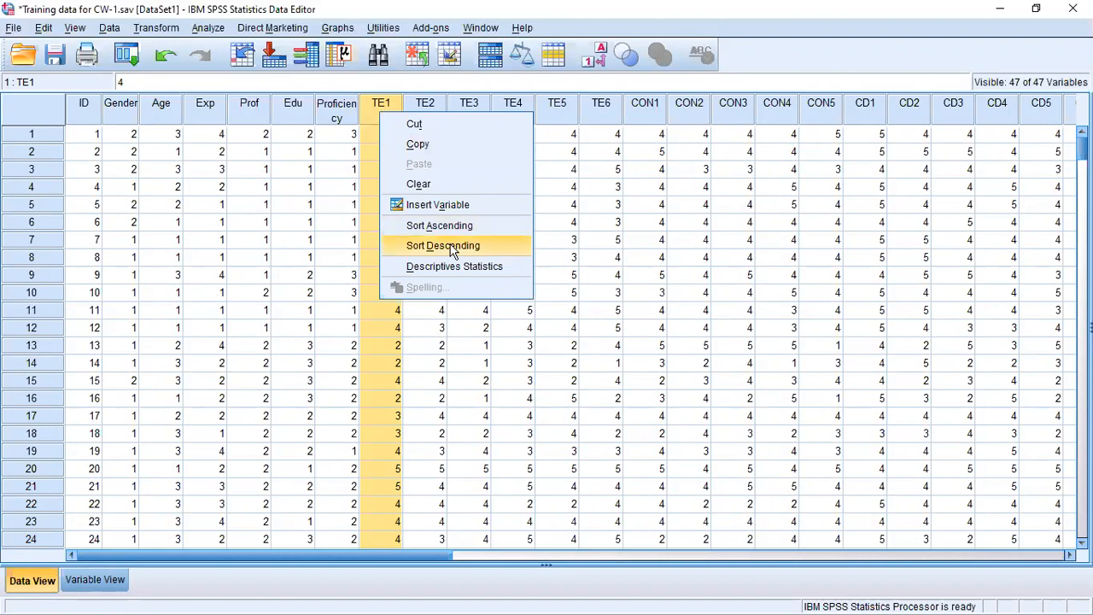
pyautogui.click(335, 119)
pyautogui.click(373, 120)
pyautogui.rightClick(380, 122)
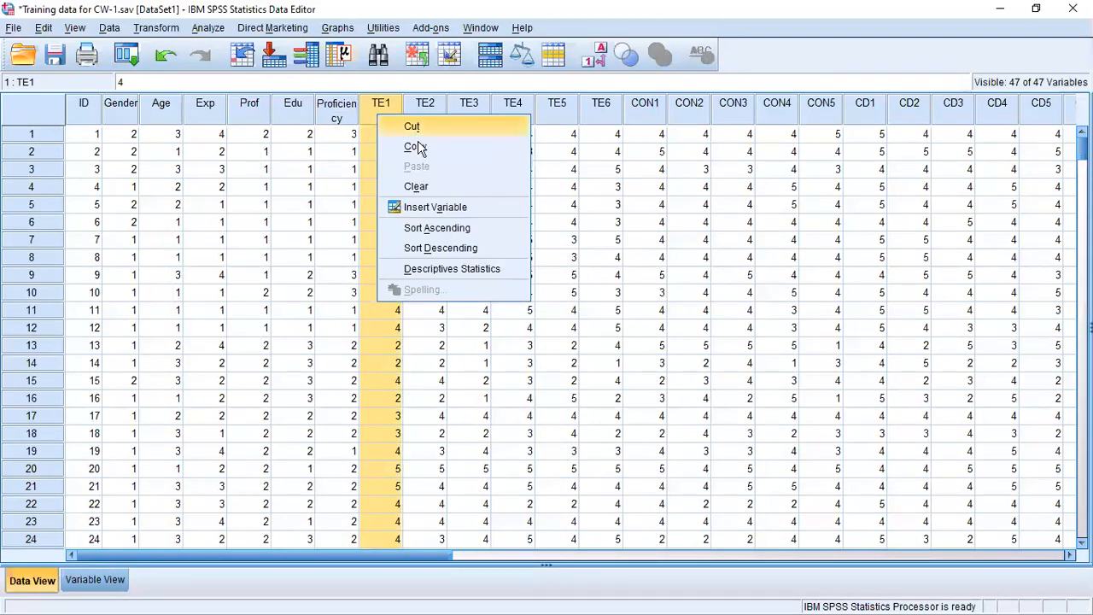
pyautogui.click(439, 248)
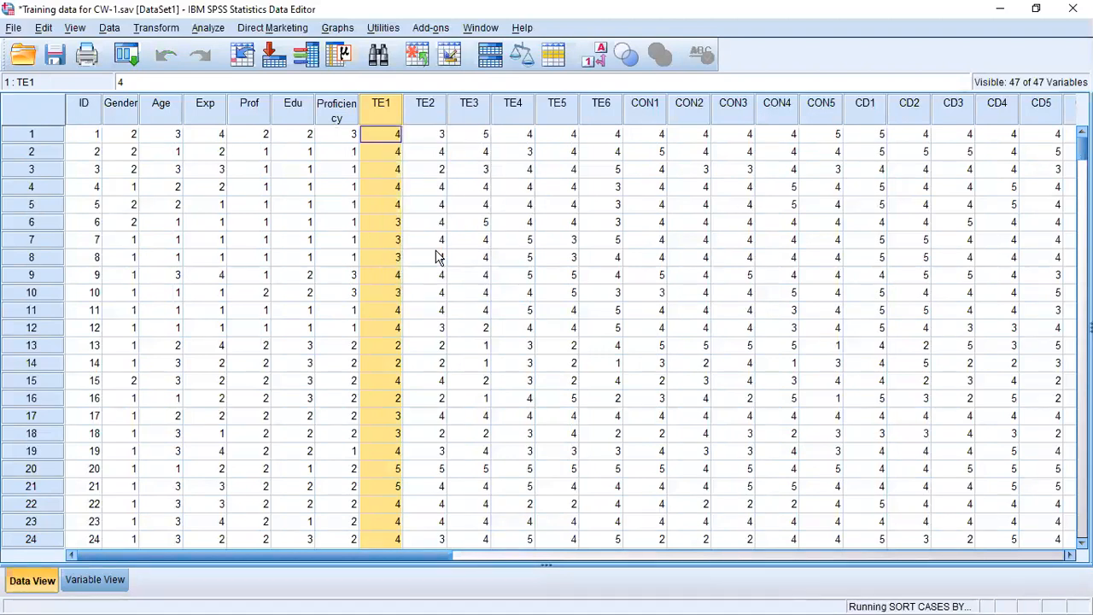
# Correct the TE1 value in the first row of the sorted data to 4
pyautogui.click(388, 138)
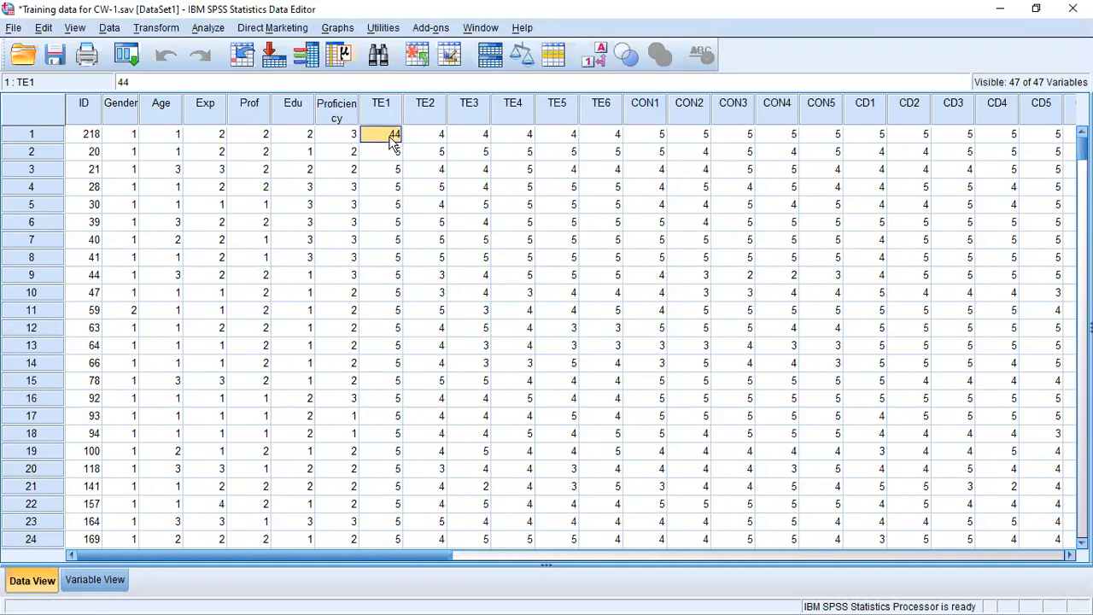
pyautogui.write('4')
pyautogui.click(414, 154)
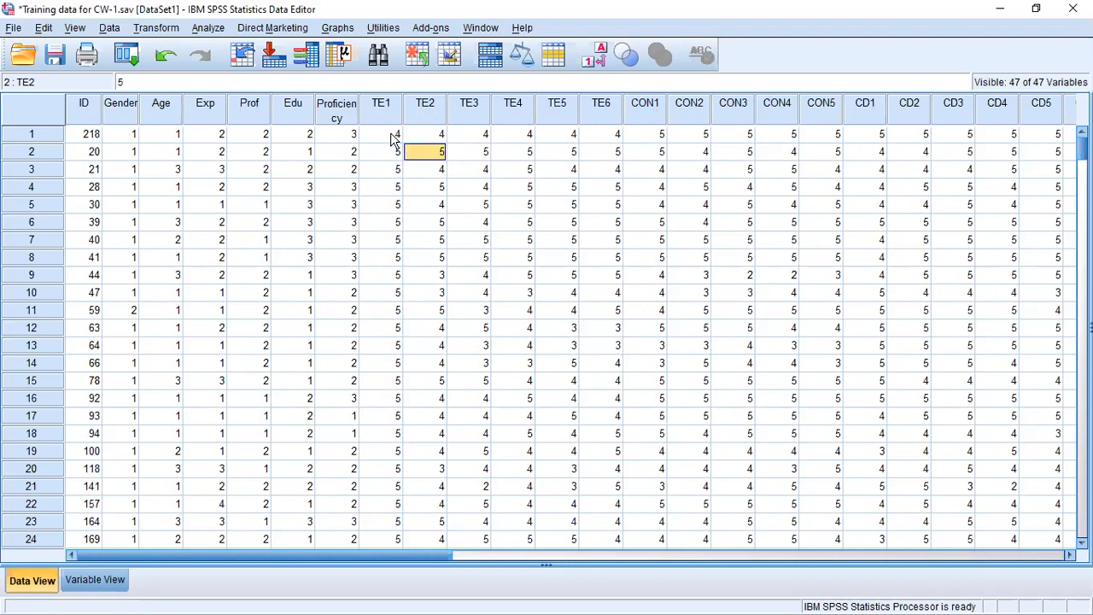
pyautogui.click(391, 134)
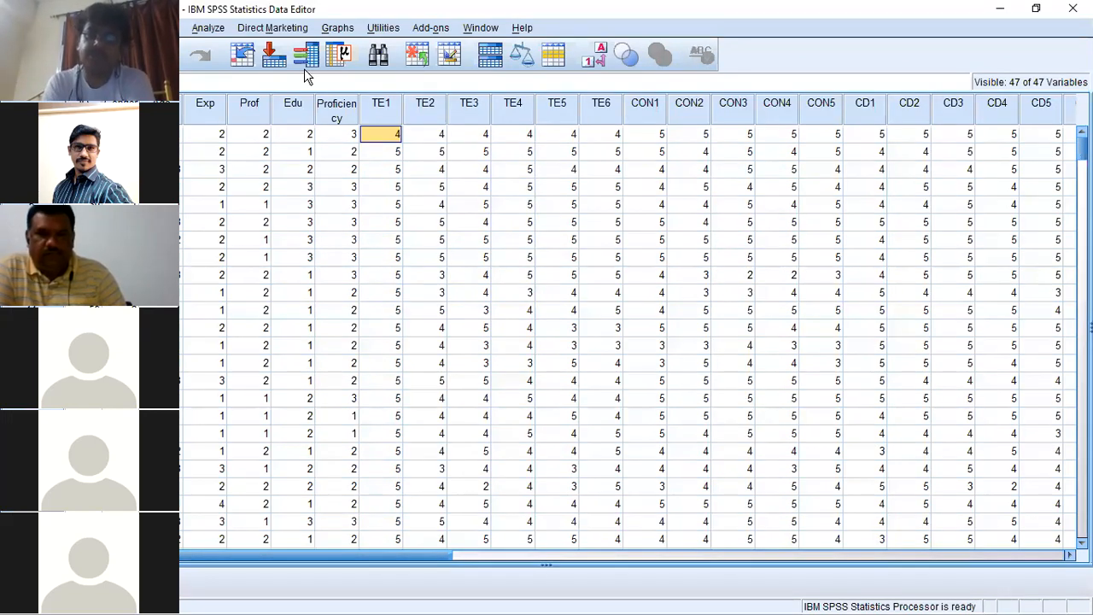
# Restore the Data Editor window from full screen and resize it to cover nearly the whole screen
pyautogui.doubleClick(665, 10)
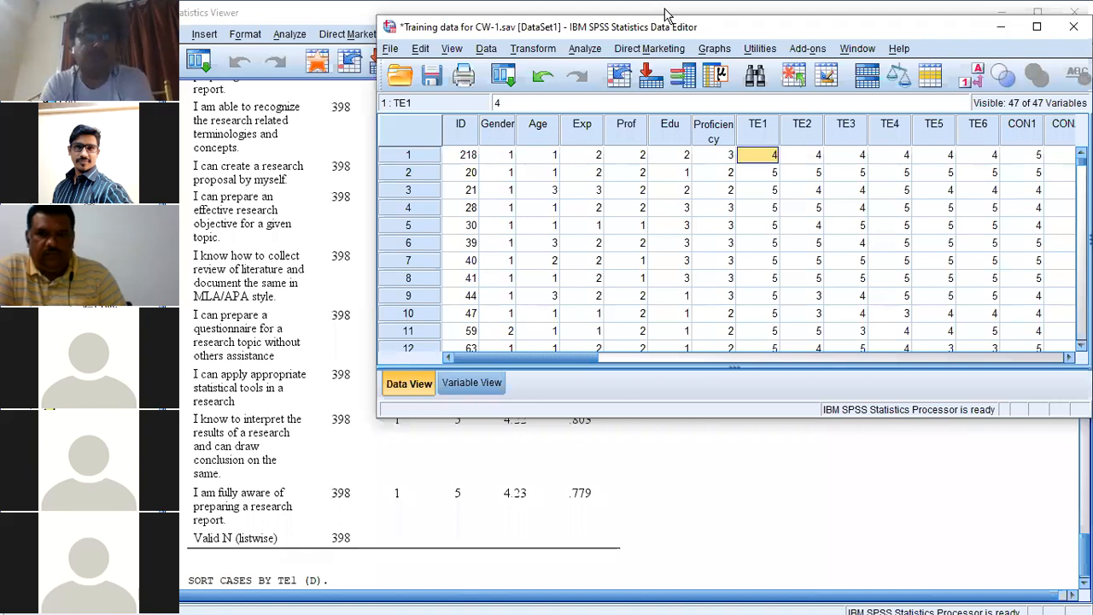
pyautogui.moveTo(735, 24); pyautogui.dragTo(679, 9)
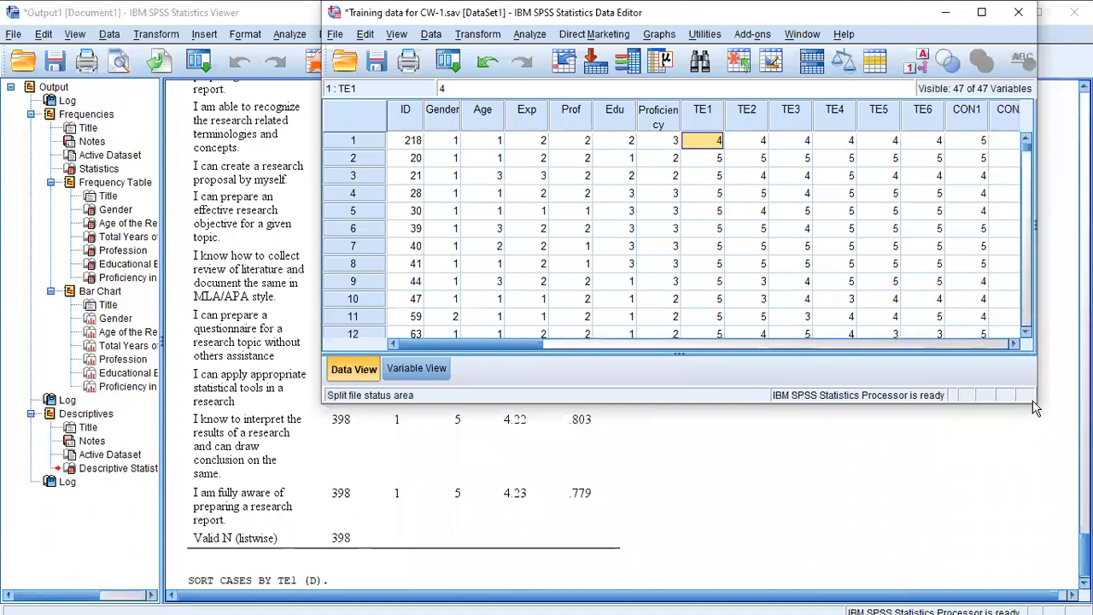
pyautogui.moveTo(1037, 406); pyautogui.dragTo(1072, 613)
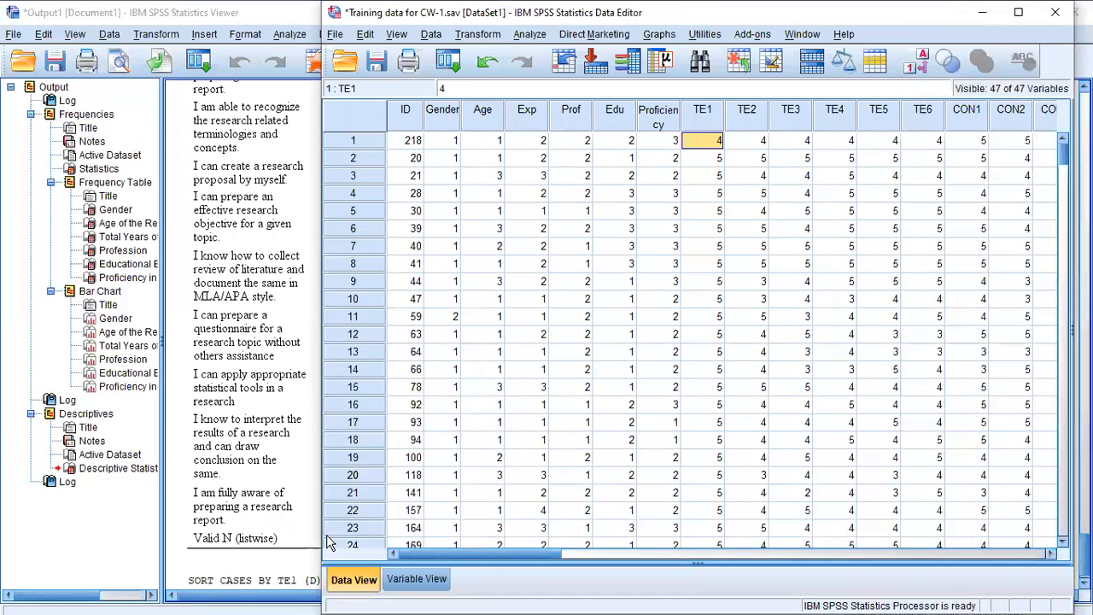
pyautogui.moveTo(319, 525); pyautogui.dragTo(2, 512)
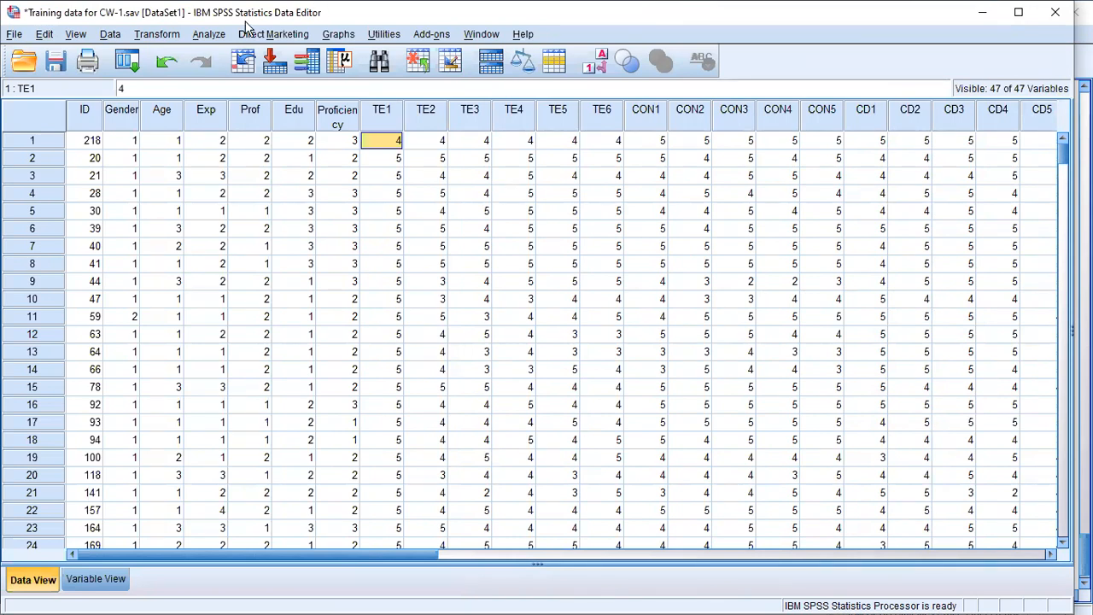
# Select the TE1 column, then return to the SPSS output and review the existing Descriptive Statistics table from its start
pyautogui.click(382, 117)
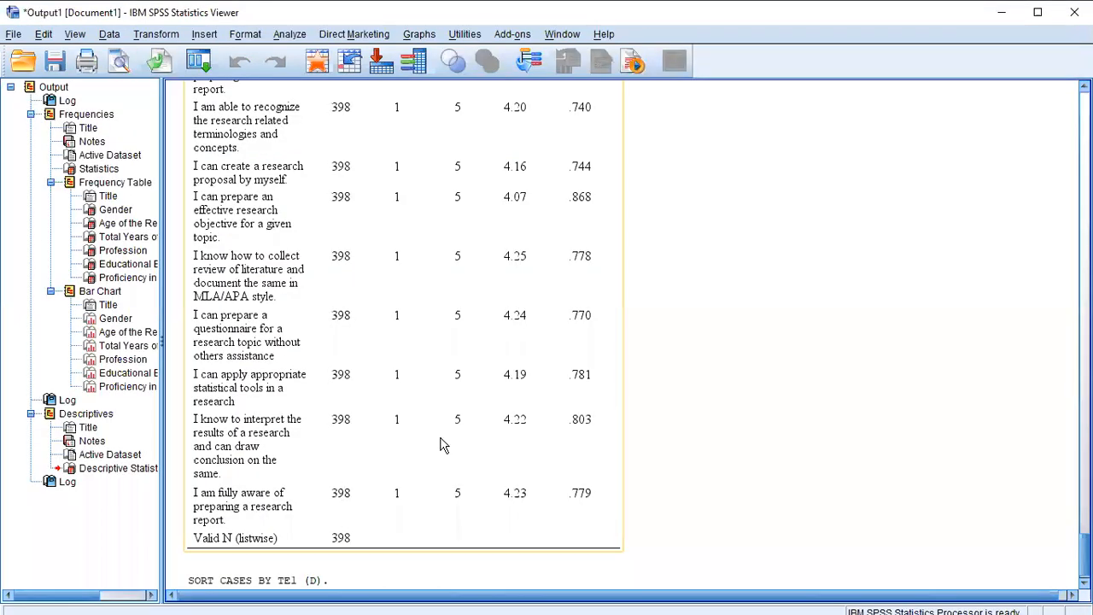
pyautogui.scroll(10, 438, 441)
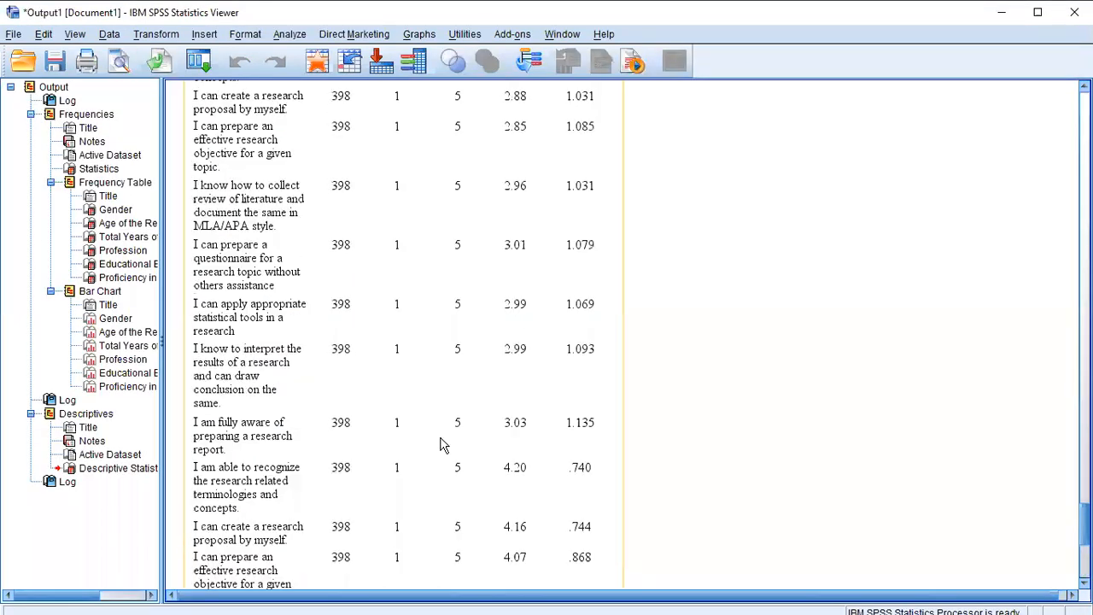
pyautogui.scroll(5, 442, 444)
pyautogui.scroll(2, 442, 444)
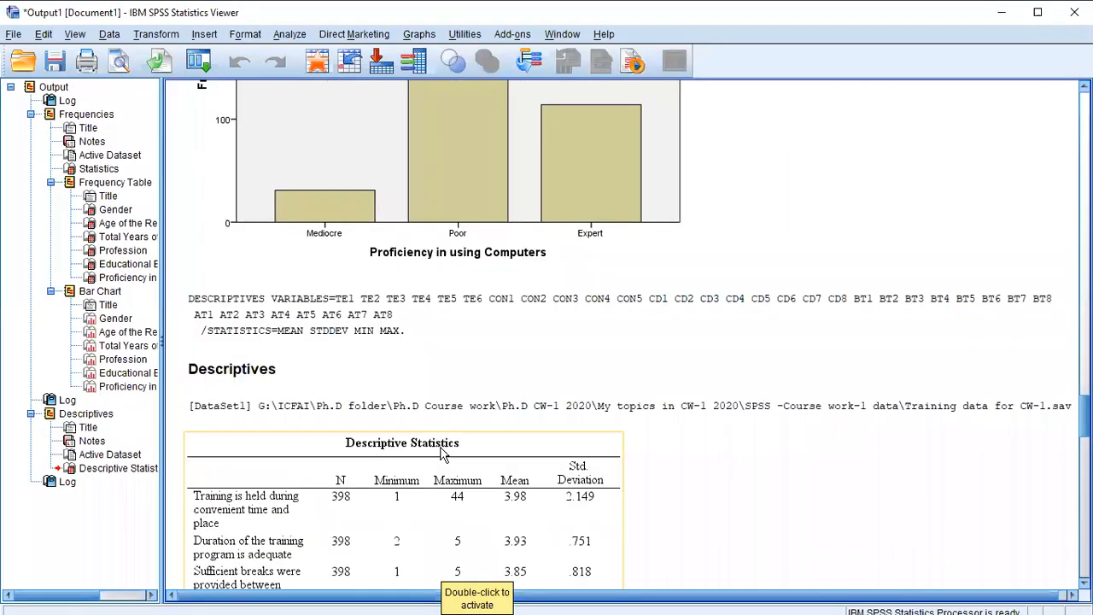
pyautogui.scroll(-6, 441, 444)
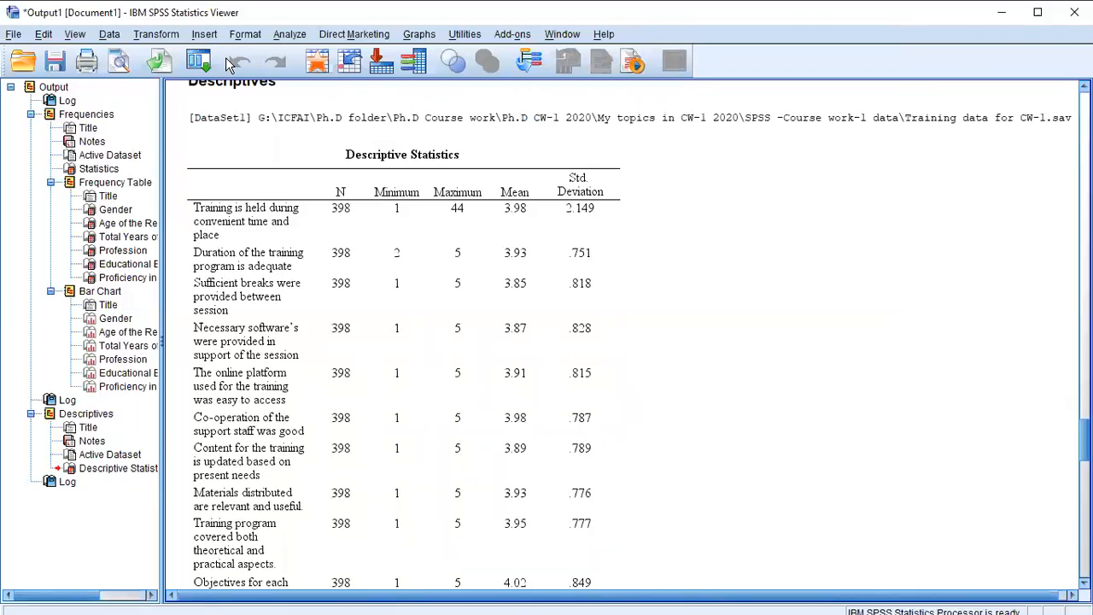
# Switch back to the dataset and open the Descriptives analysis with the questionnaire items still chosen as variables
pyautogui.hotkey('alt', 'Tab')
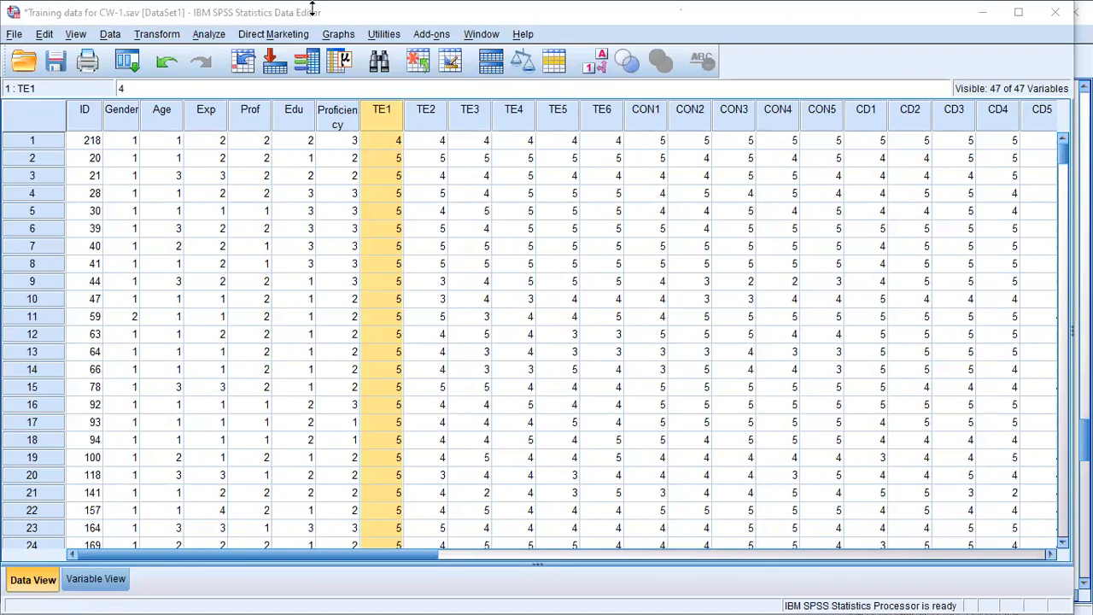
pyautogui.click(187, 9)
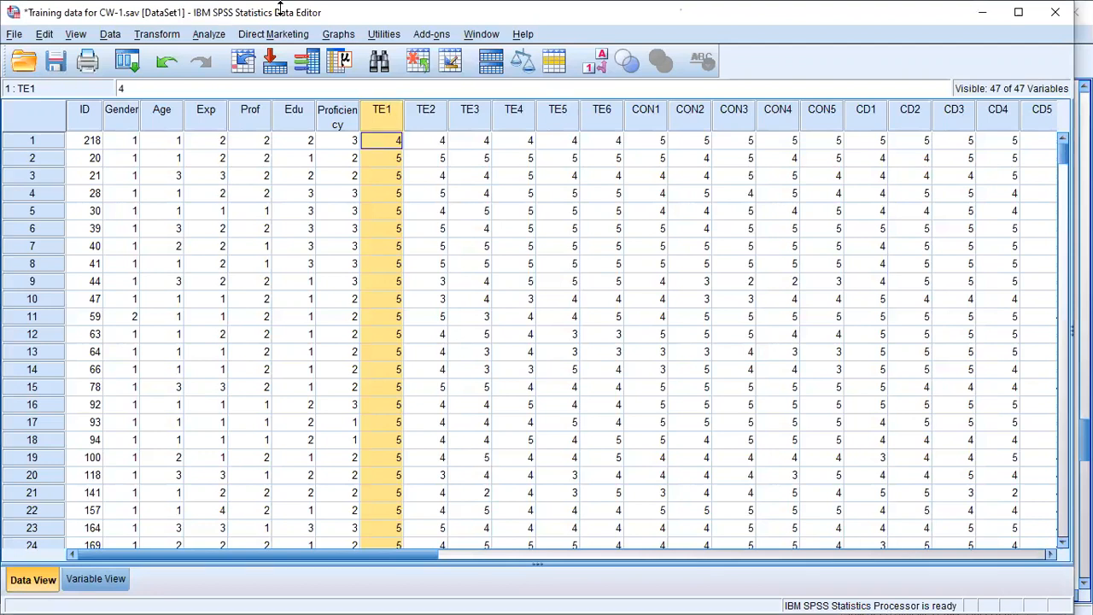
pyautogui.click(209, 39)
pyautogui.moveTo(238, 77)
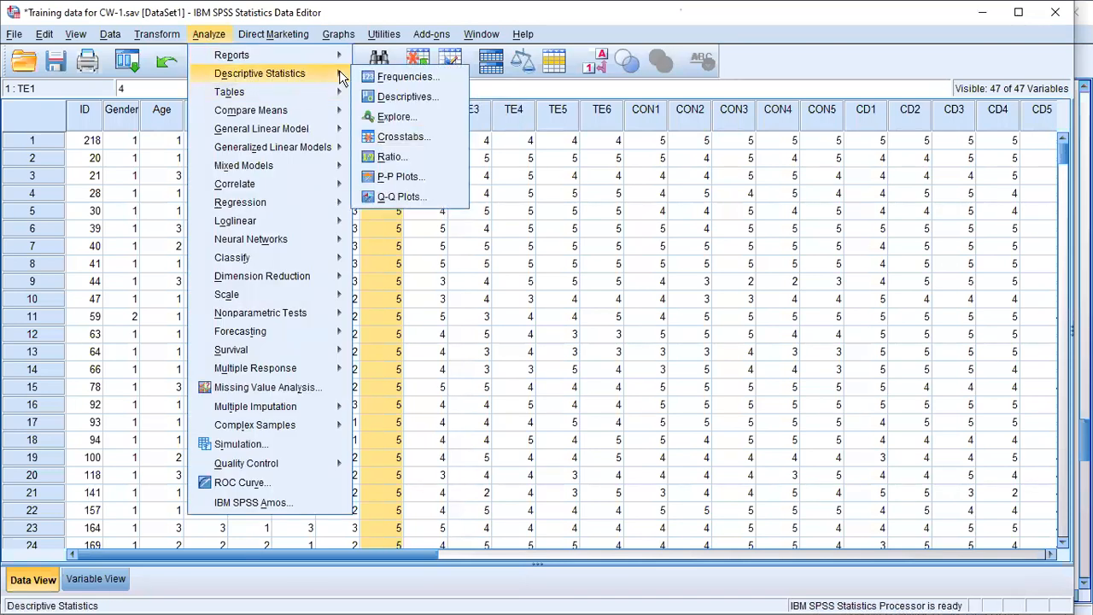
pyautogui.click(406, 97)
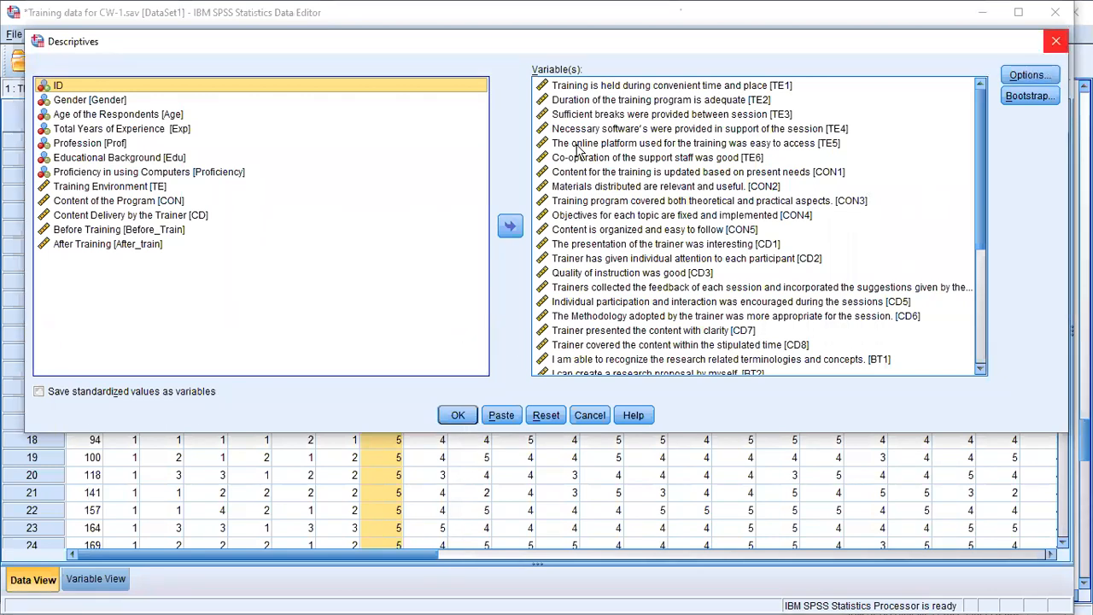
# Go back to the SPSS output to view the Descriptive Statistics table, and bring the Descriptives dialog up over it
pyautogui.press('Escape')
pyautogui.hotkey('alt', 'Tab')
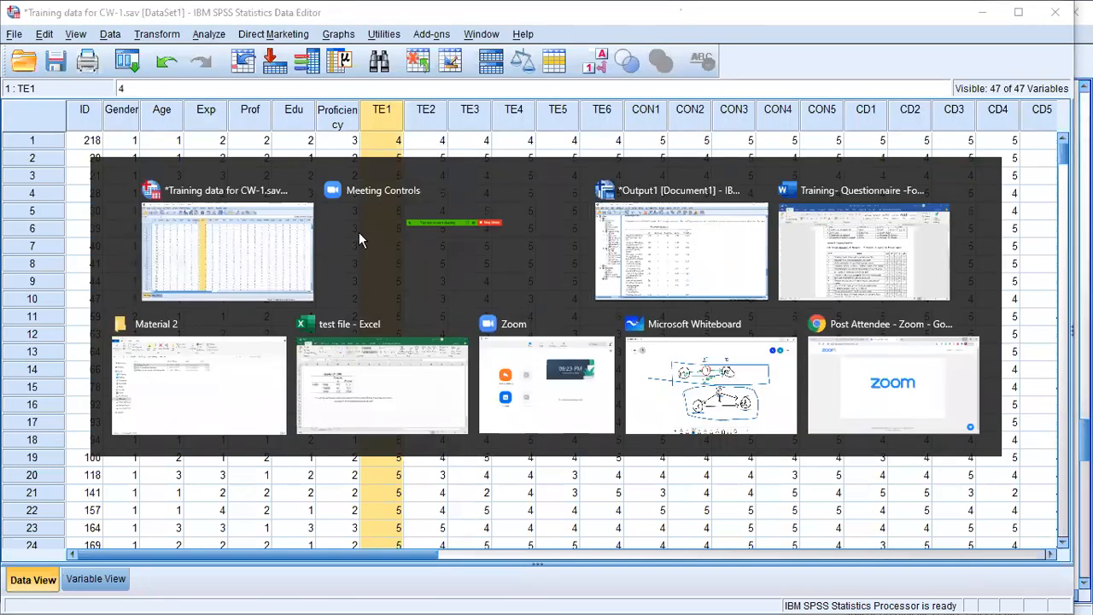
pyautogui.press('Tab')
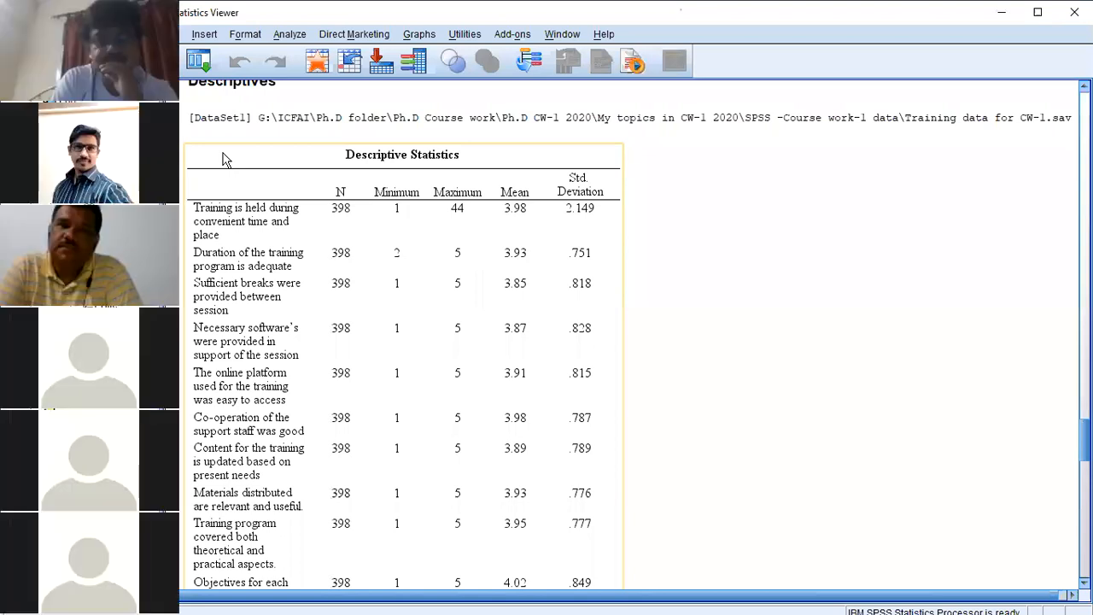
pyautogui.click(223, 154)
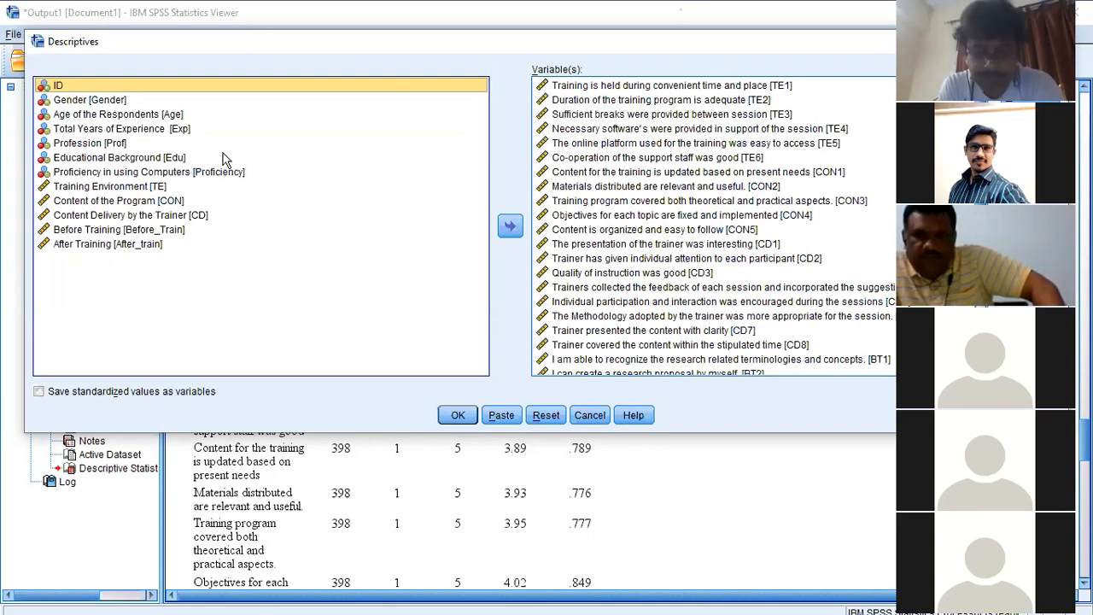
# Run the Descriptives analysis on the questionnaire items and compare the new Descriptive Statistics table with the earlier one
pyautogui.click(468, 415)
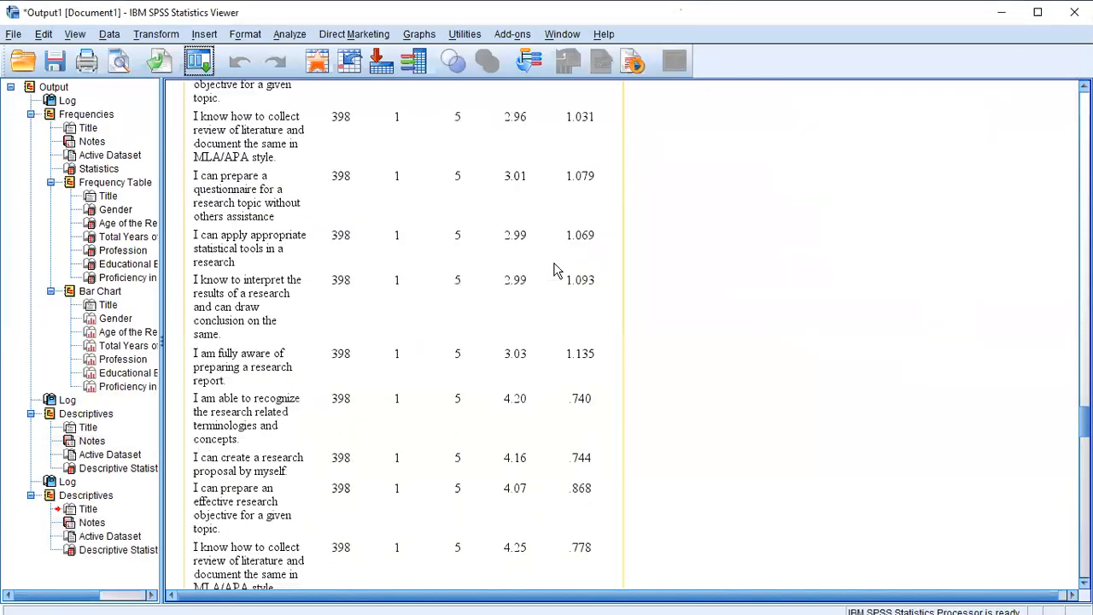
pyautogui.scroll(5, 552, 269)
pyautogui.scroll(5, 553, 269)
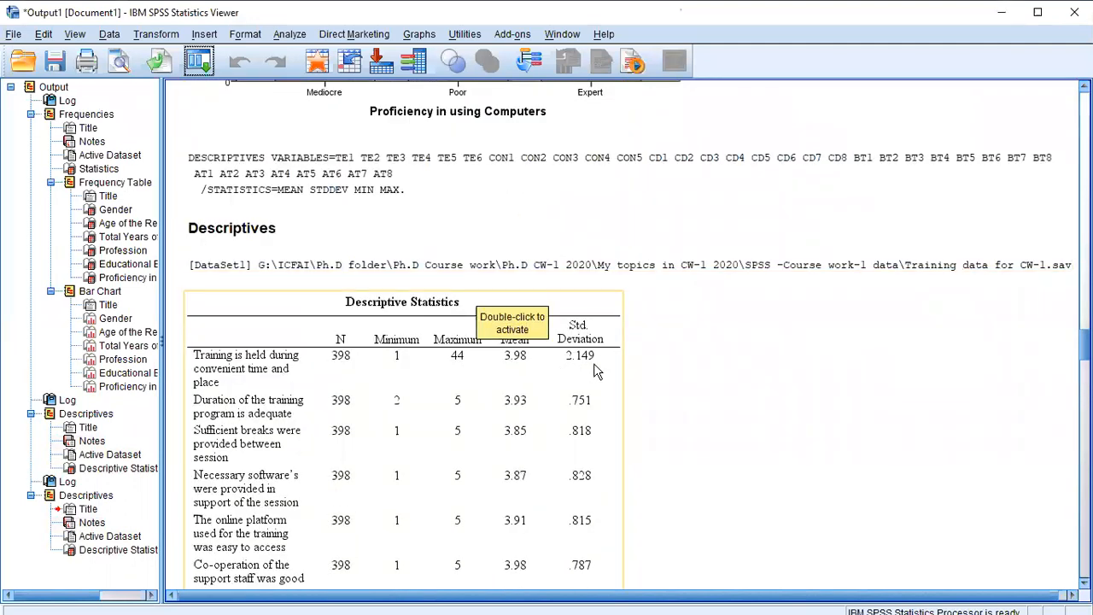
pyautogui.scroll(-15, 582, 337)
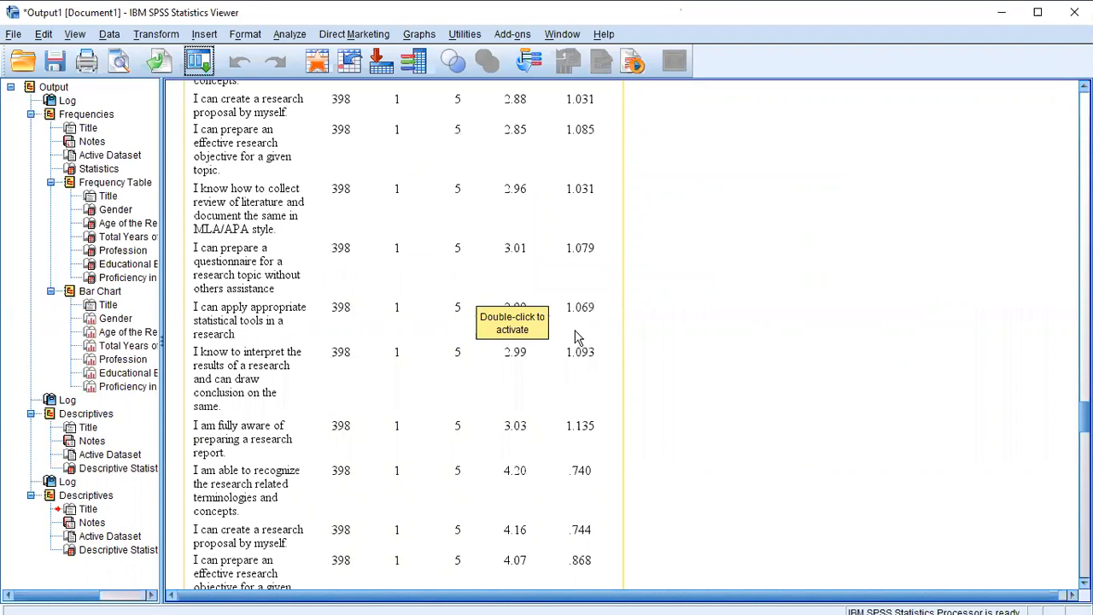
pyautogui.scroll(15, 575, 337)
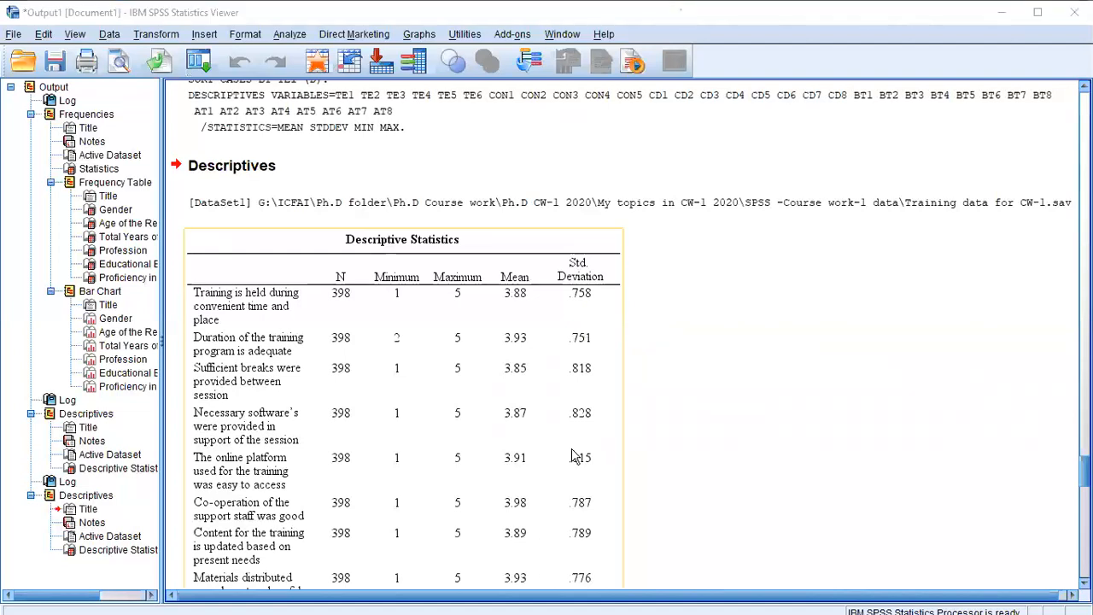
# Switch to Microsoft Whiteboard, leave the existing drawing and create a new blank whiteboard
pyautogui.hotkey('alt', 'Tab')
pyautogui.hotkey('alt', 'Tab')
pyautogui.hotkey('alt', 'Tab')
pyautogui.hotkey('alt', 'Tab')
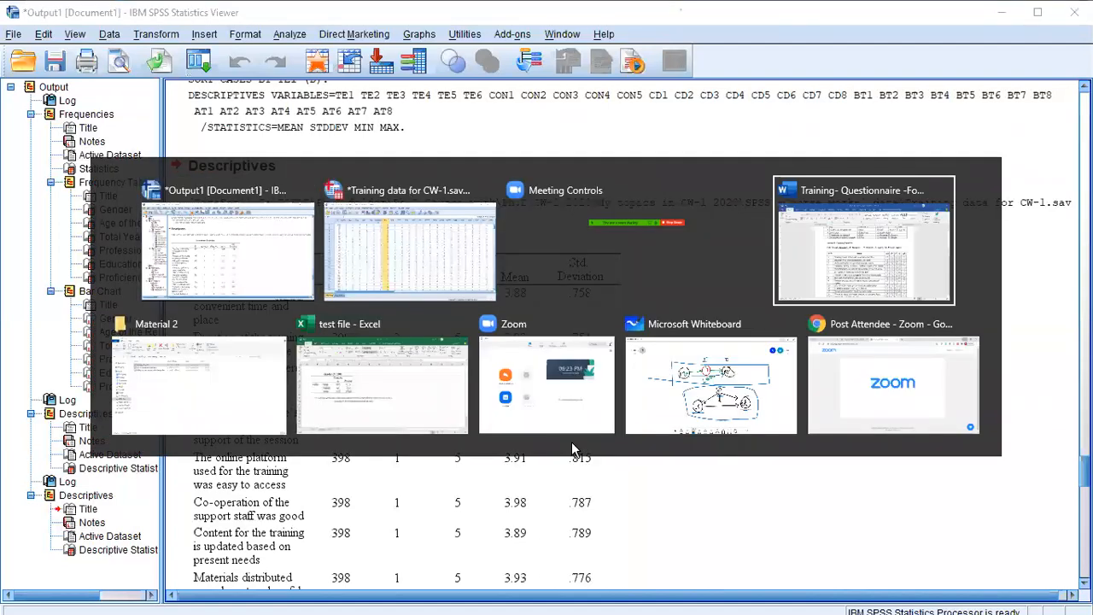
pyautogui.hotkey('alt', 'Tab')
pyautogui.hotkey('alt', 'Tab')
pyautogui.hotkey('alt', 'Tab')
pyautogui.hotkey('alt', 'Tab')
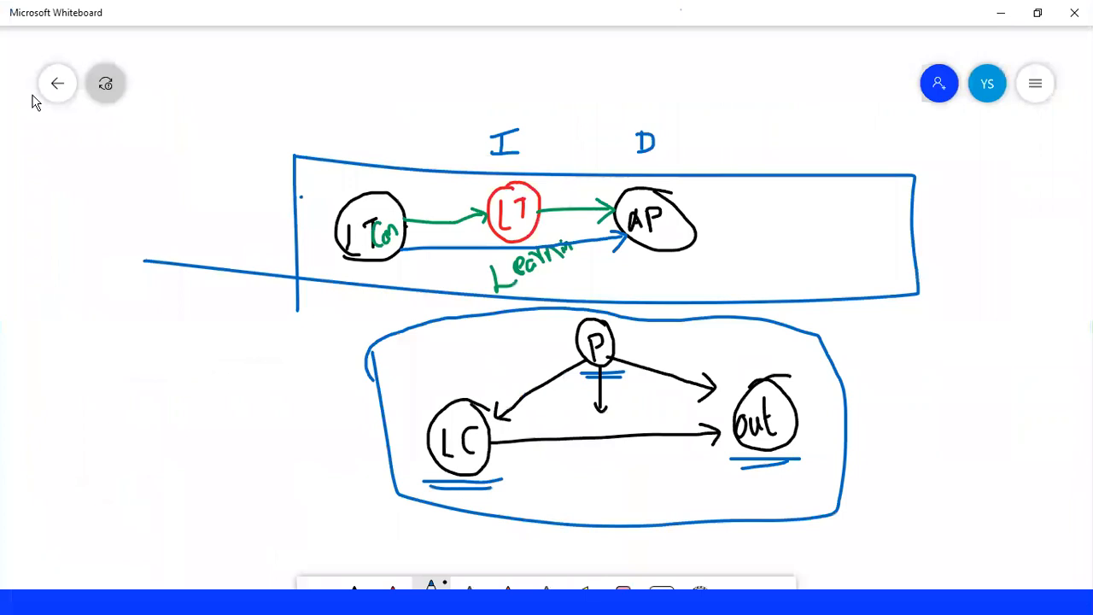
pyautogui.click(58, 86)
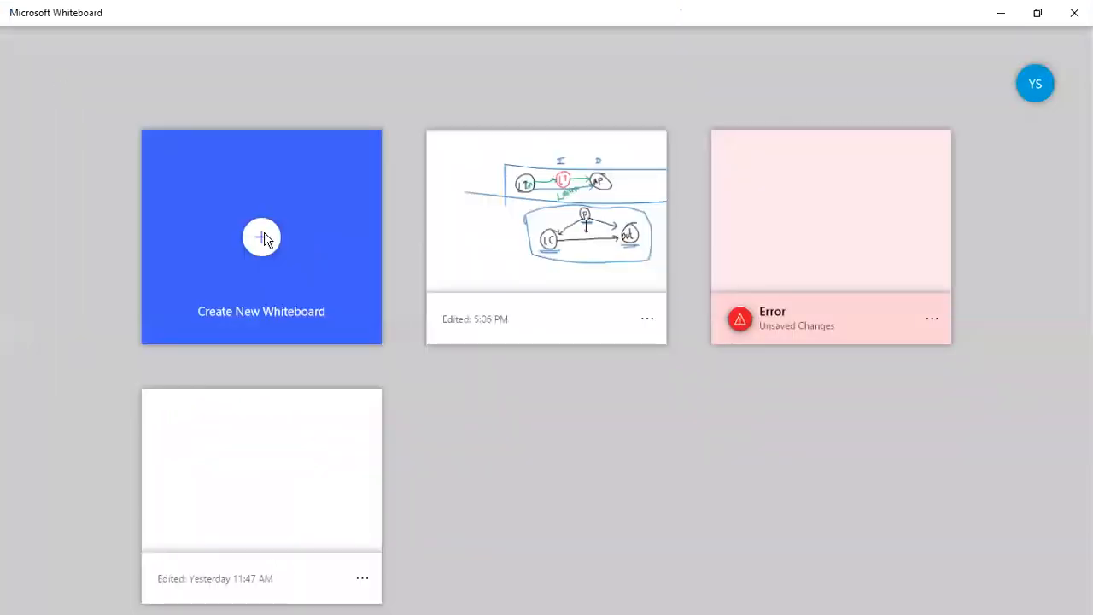
pyautogui.click(263, 238)
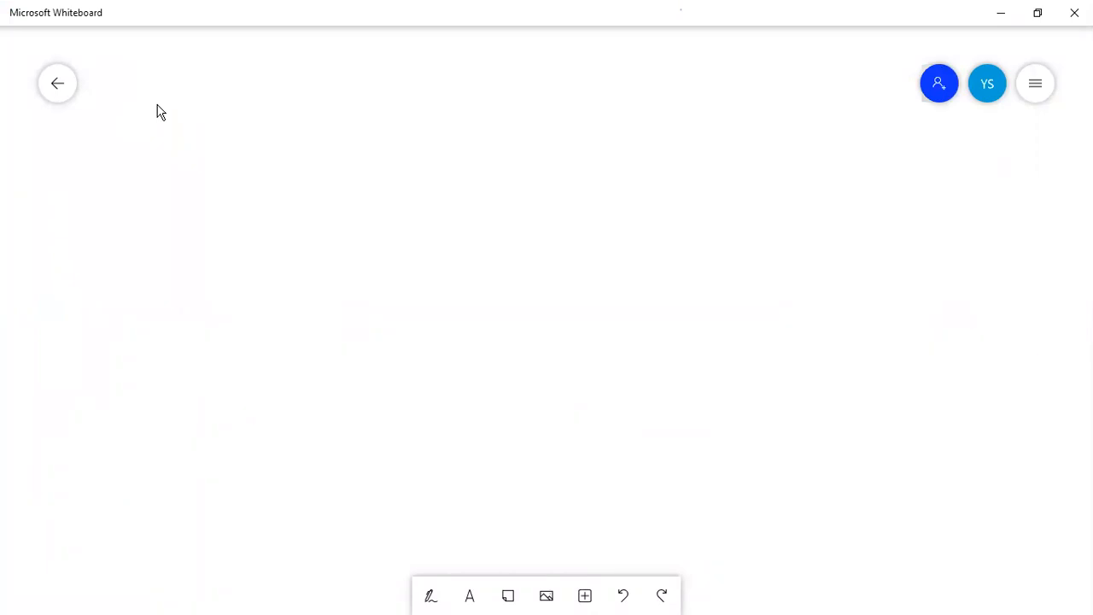
# Return to the SPSS output and read through the rerun Descriptive Statistics table to the after-training items
pyautogui.hotkey('alt', 'Tab')
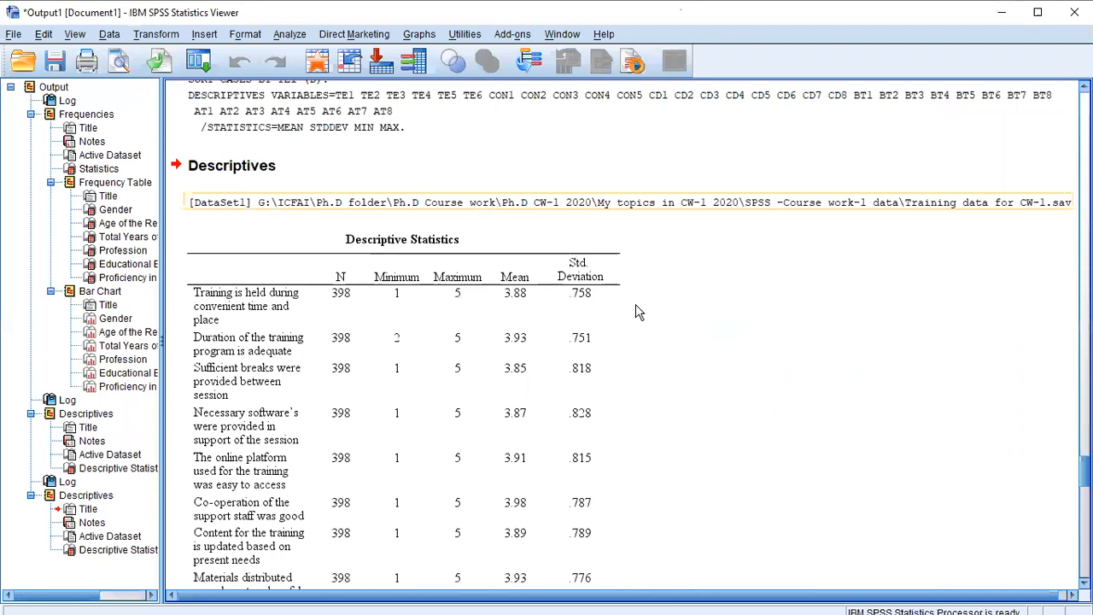
pyautogui.scroll(-5, 636, 312)
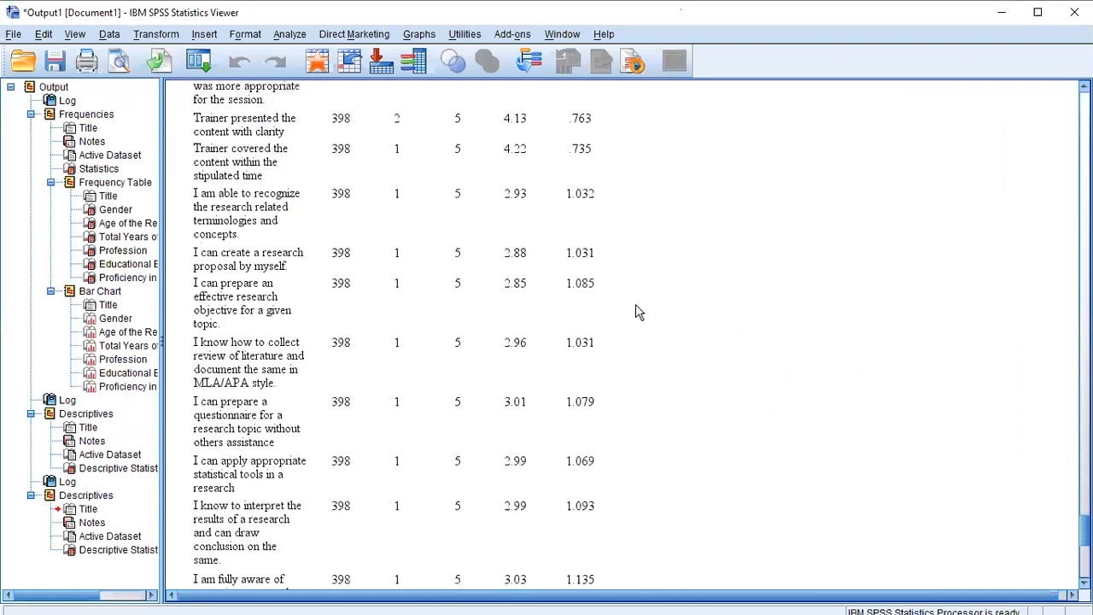
pyautogui.scroll(-5, 636, 312)
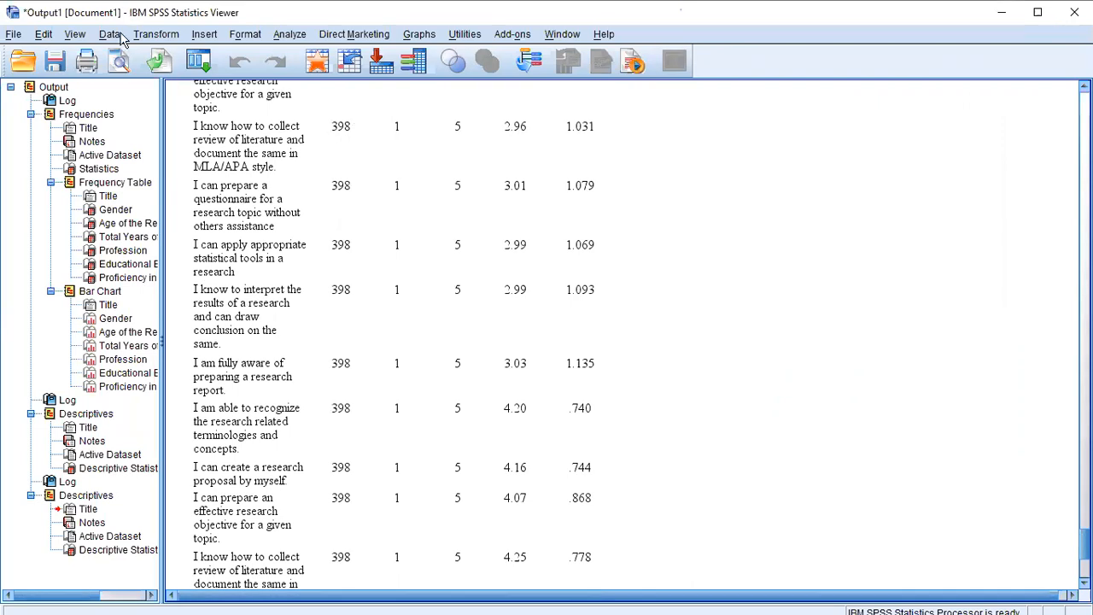
# Switch back to the blank whiteboard and handwrite "Theory =" in blue ink
pyautogui.hotkey('alt', 'Tab')
pyautogui.hotkey('alt', 'Tab')
pyautogui.hotkey('alt', 'Tab')
pyautogui.hotkey('alt', 'Tab')
pyautogui.hotkey('alt', 'Tab')
pyautogui.hotkey('alt', 'Tab')
pyautogui.hotkey('alt', 'Tab')
pyautogui.hotkey('alt', 'Tab')
pyautogui.hotkey('alt', 'Tab')
pyautogui.hotkey('alt', 'Tab')
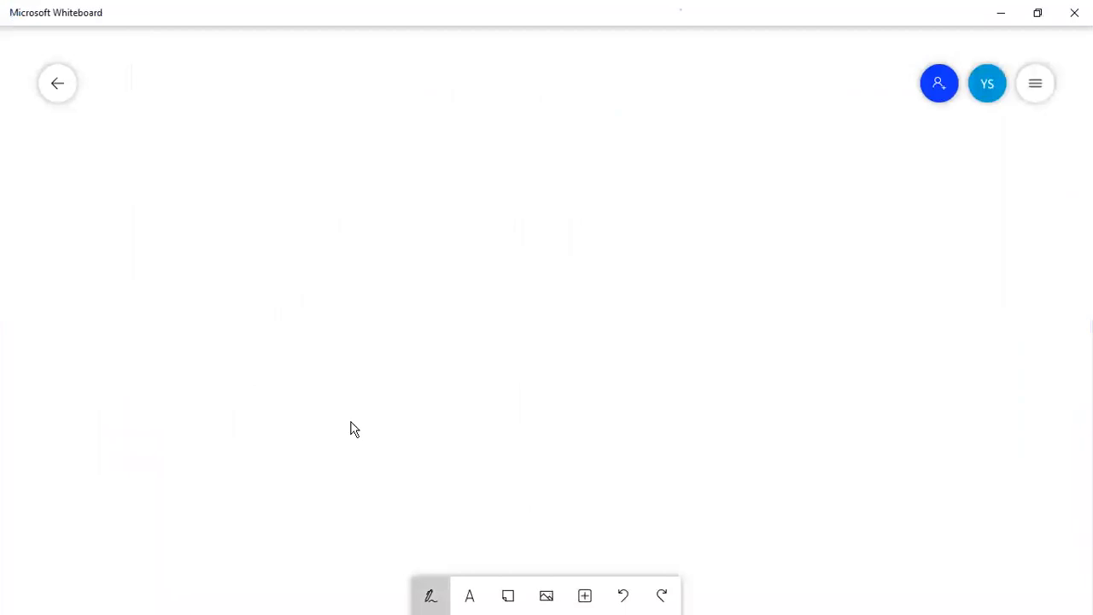
pyautogui.moveTo(273, 197); pyautogui.dragTo(301, 192)
pyautogui.moveTo(289, 195)
pyautogui.mouseDown()
pyautogui.moveTo(289, 208)
pyautogui.moveTo(305, 209)
pyautogui.moveTo(373, 203)
pyautogui.moveTo(375, 219)
pyautogui.moveTo(379, 199)
pyautogui.moveTo(409, 203)
pyautogui.mouseUp()
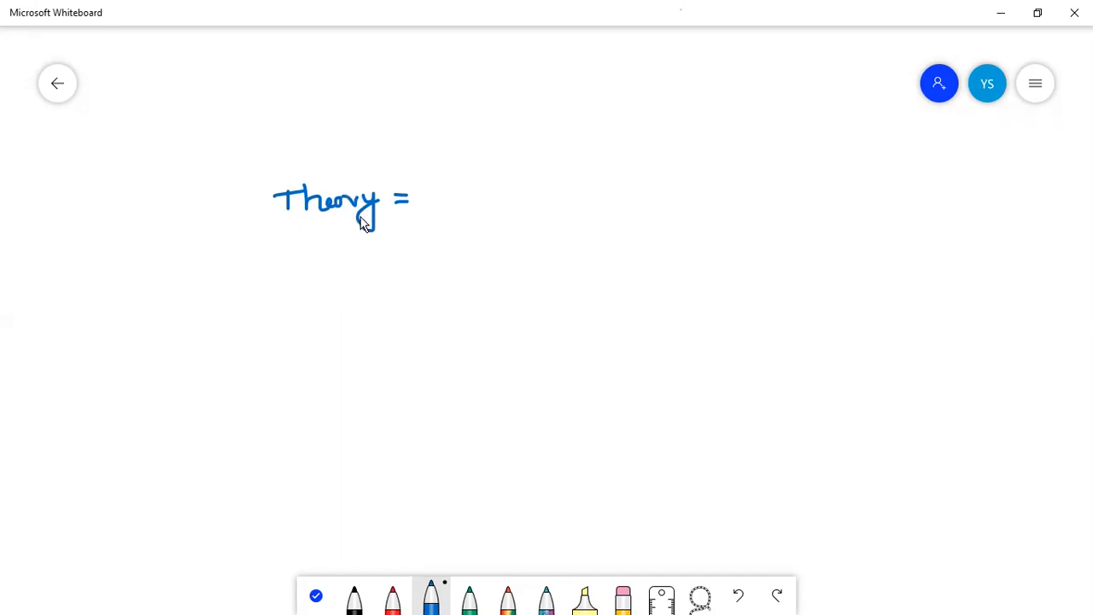
# Write "Data" after the equals sign, turn the sign into an arrow and add "Tested" above it
pyautogui.moveTo(450, 186)
pyautogui.mouseDown()
pyautogui.moveTo(450, 202)
pyautogui.moveTo(466, 196)
pyautogui.moveTo(446, 208)
pyautogui.moveTo(483, 193)
pyautogui.mouseUp()
pyautogui.click(482, 190)
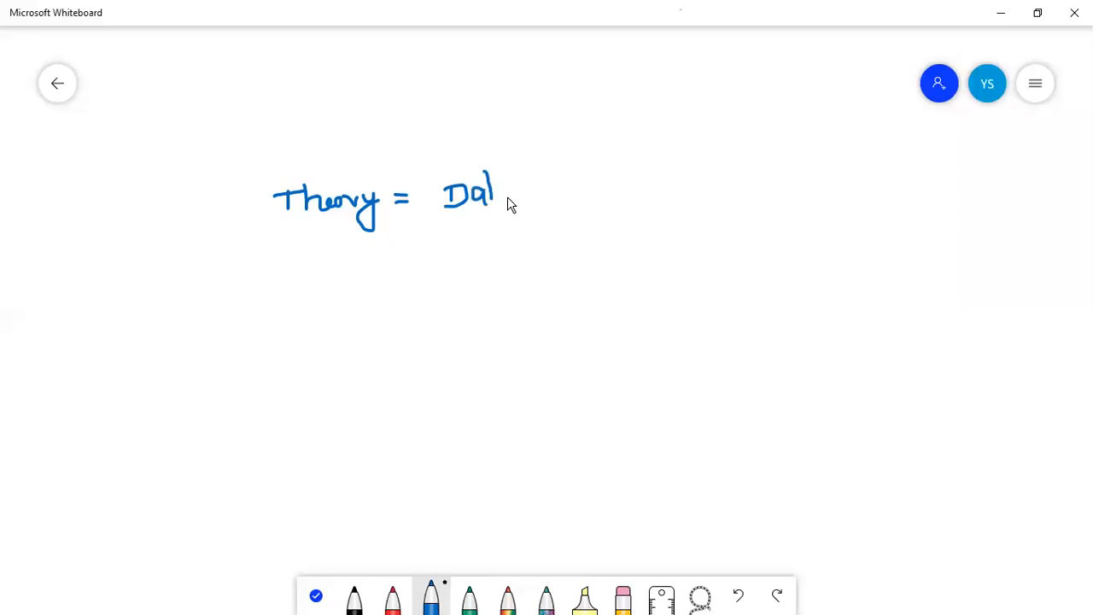
pyautogui.moveTo(517, 190); pyautogui.dragTo(522, 198)
pyautogui.moveTo(395, 201)
pyautogui.mouseDown()
pyautogui.moveTo(436, 200)
pyautogui.moveTo(426, 211)
pyautogui.mouseUp()
pyautogui.moveTo(399, 171)
pyautogui.mouseDown()
pyautogui.moveTo(398, 181)
pyautogui.moveTo(406, 170)
pyautogui.moveTo(416, 181)
pyautogui.moveTo(440, 174)
pyautogui.mouseUp()
pyautogui.moveTo(429, 167); pyautogui.dragTo(460, 165)
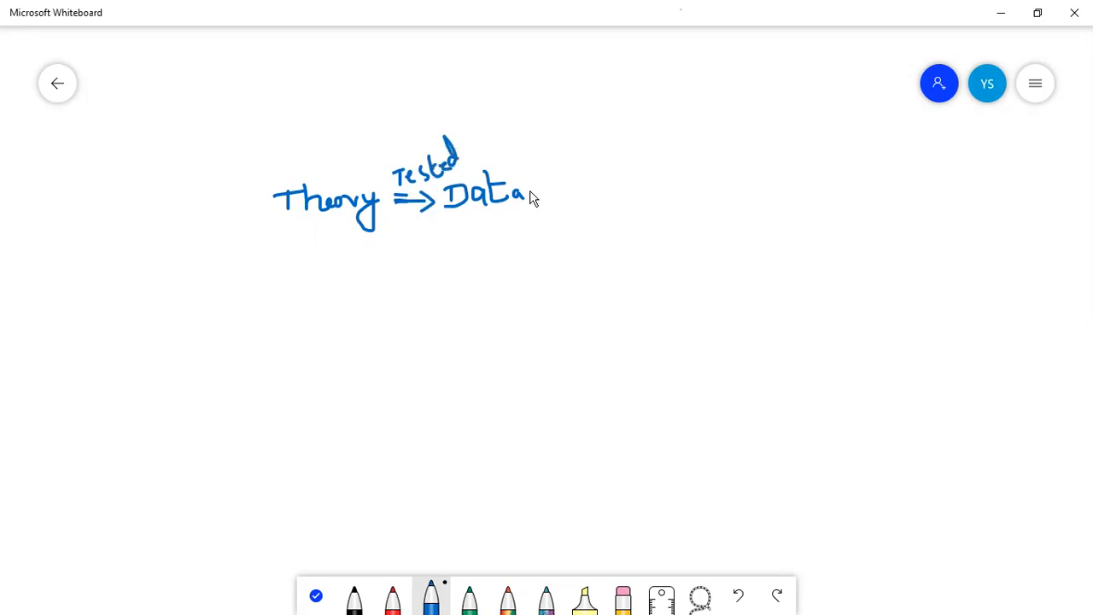
# Extend the whiteboard line after "Data" with a plus sign and the word "Statics"
pyautogui.moveTo(541, 176); pyautogui.dragTo(539, 205)
pyautogui.moveTo(529, 187)
pyautogui.mouseDown()
pyautogui.moveTo(567, 190)
pyautogui.moveTo(591, 160)
pyautogui.moveTo(587, 181)
pyautogui.moveTo(599, 181)
pyautogui.mouseUp()
pyautogui.click(598, 161)
pyautogui.moveTo(619, 170); pyautogui.dragTo(619, 188)
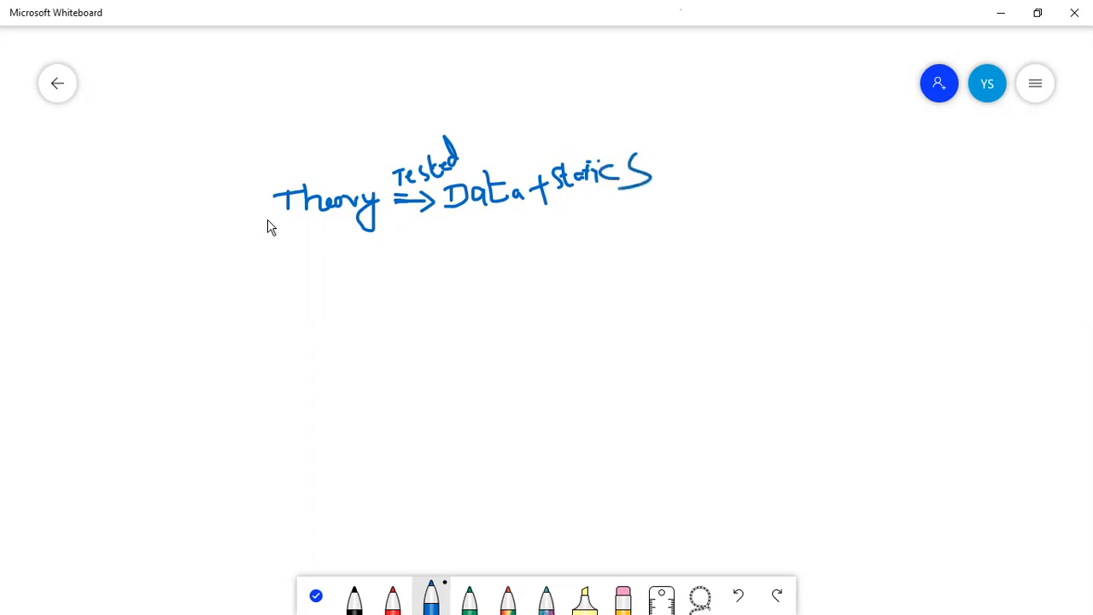
# Circle "Theory" in blue and double-underline "Statics"
pyautogui.moveTo(268, 225); pyautogui.dragTo(282, 234)
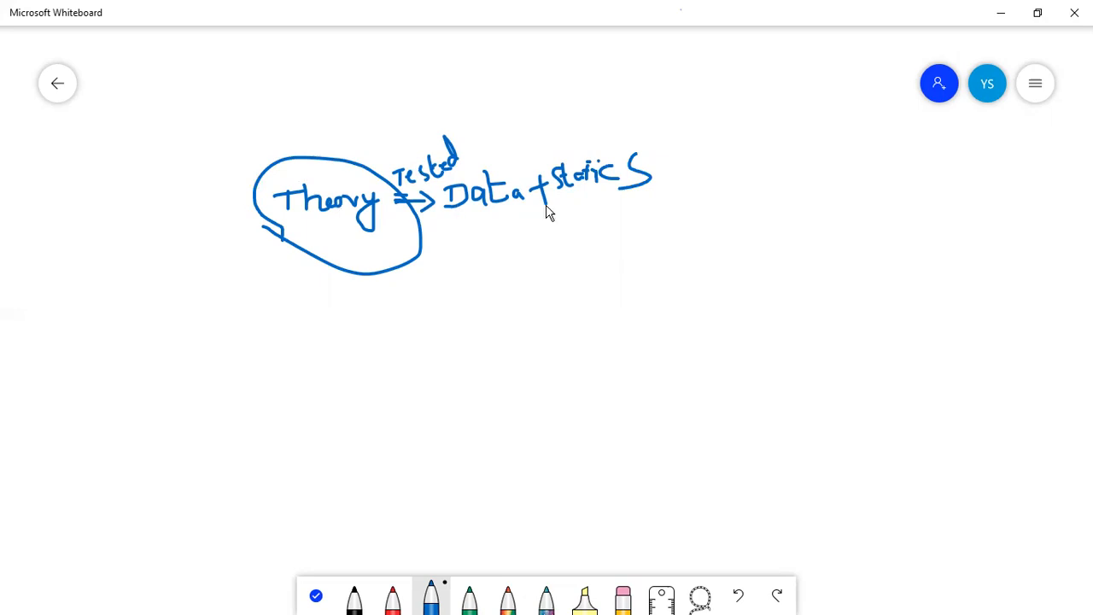
pyautogui.moveTo(565, 203); pyautogui.dragTo(667, 196)
pyautogui.moveTo(573, 208); pyautogui.dragTo(671, 202)
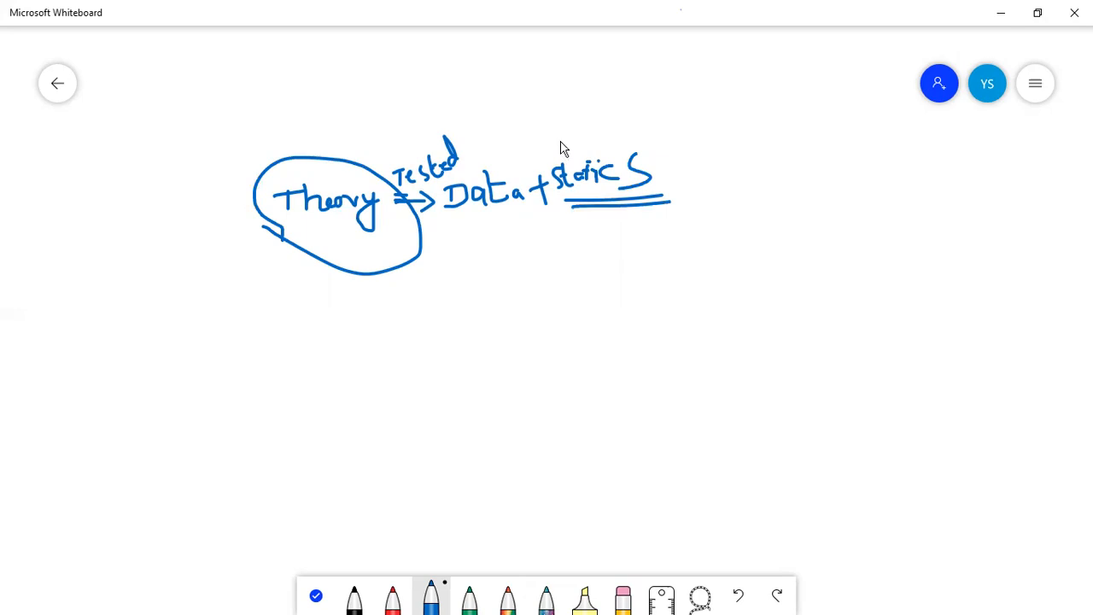
# Circle "Statics" in red ink and draw a blue box around "Theory"
pyautogui.click(392, 598)
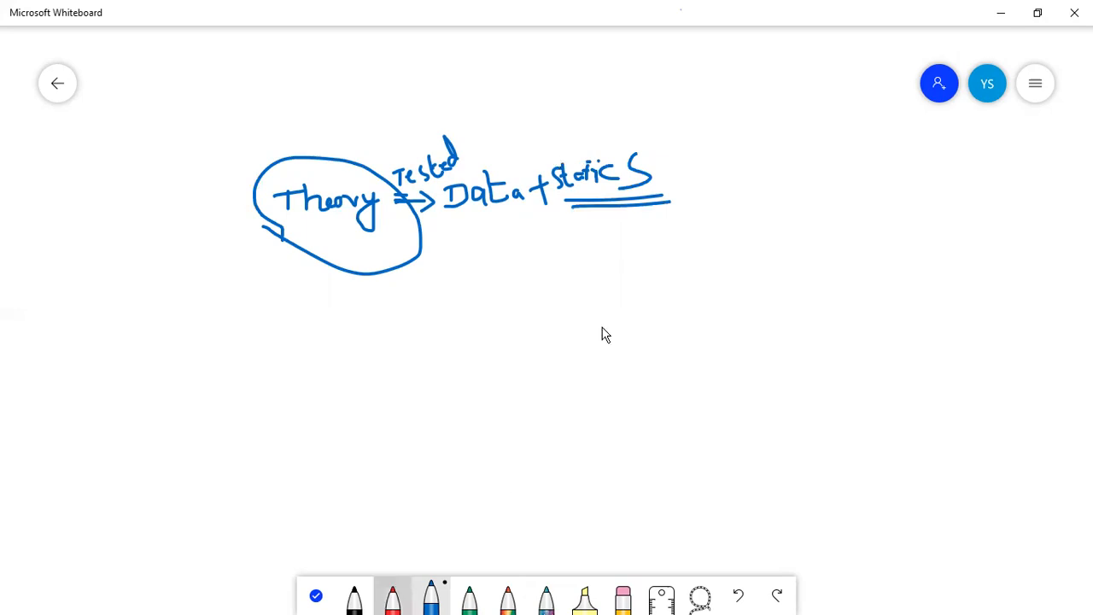
pyautogui.moveTo(581, 239)
pyautogui.mouseDown()
pyautogui.moveTo(648, 146)
pyautogui.moveTo(580, 128)
pyautogui.mouseUp()
pyautogui.moveTo(543, 163)
pyautogui.mouseDown()
pyautogui.moveTo(566, 207)
pyautogui.moveTo(613, 223)
pyautogui.mouseUp()
pyautogui.click(432, 598)
pyautogui.moveTo(262, 285)
pyautogui.mouseDown()
pyautogui.moveTo(266, 162)
pyautogui.moveTo(378, 143)
pyautogui.moveTo(390, 212)
pyautogui.moveTo(336, 265)
pyautogui.moveTo(258, 267)
pyautogui.mouseUp()
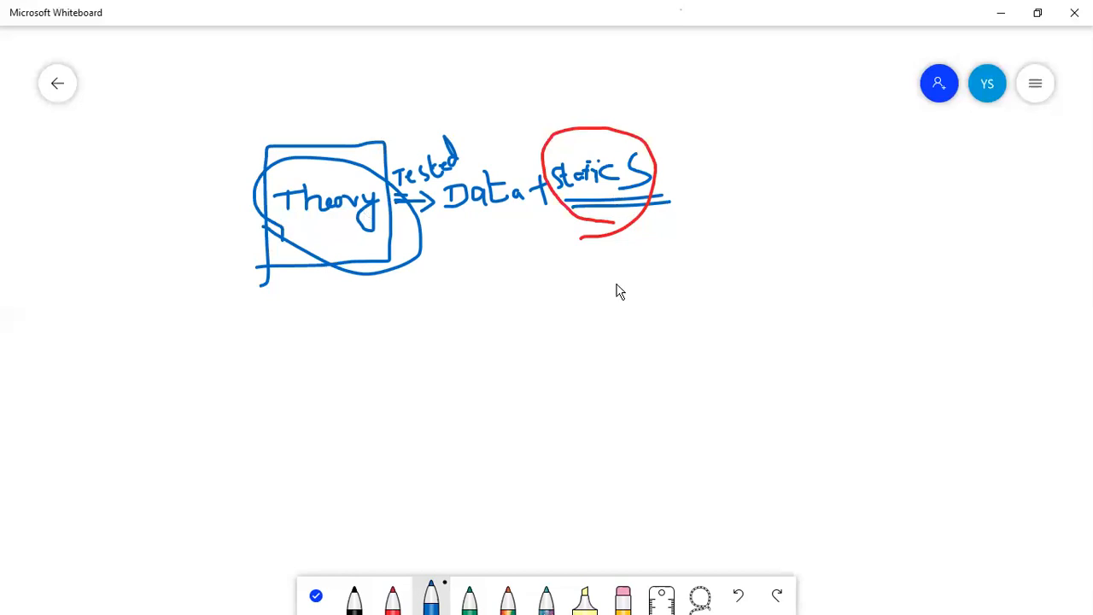
# Switch to the test file workbook in Excel and select the Gender table in cells B4:E7
pyautogui.hotkey('alt', 'Tab')
pyautogui.hotkey('alt', 'Tab')
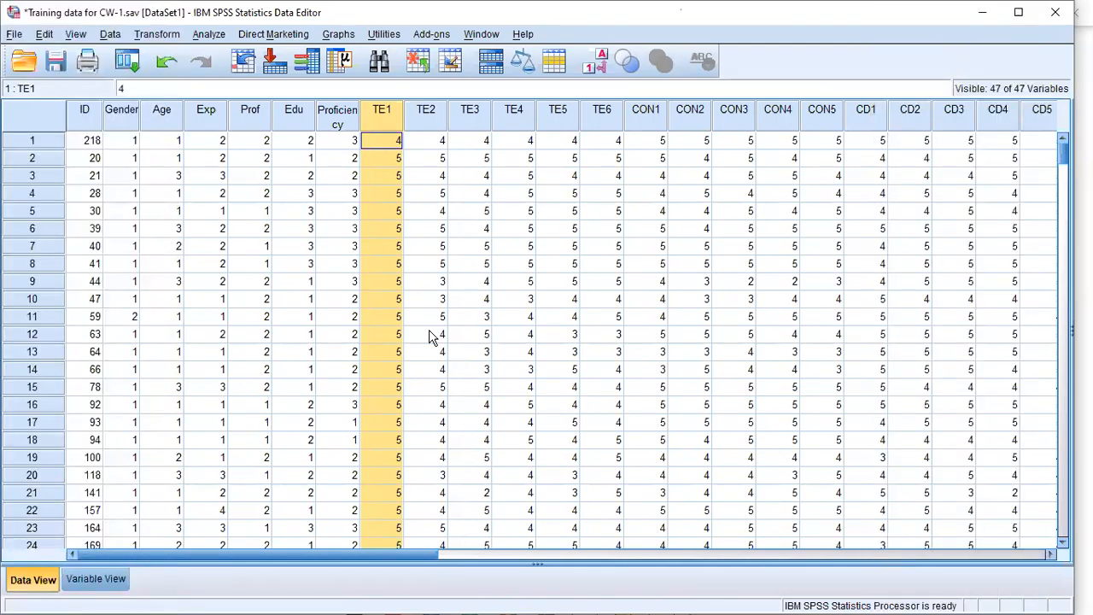
pyautogui.hotkey('alt', 'Tab')
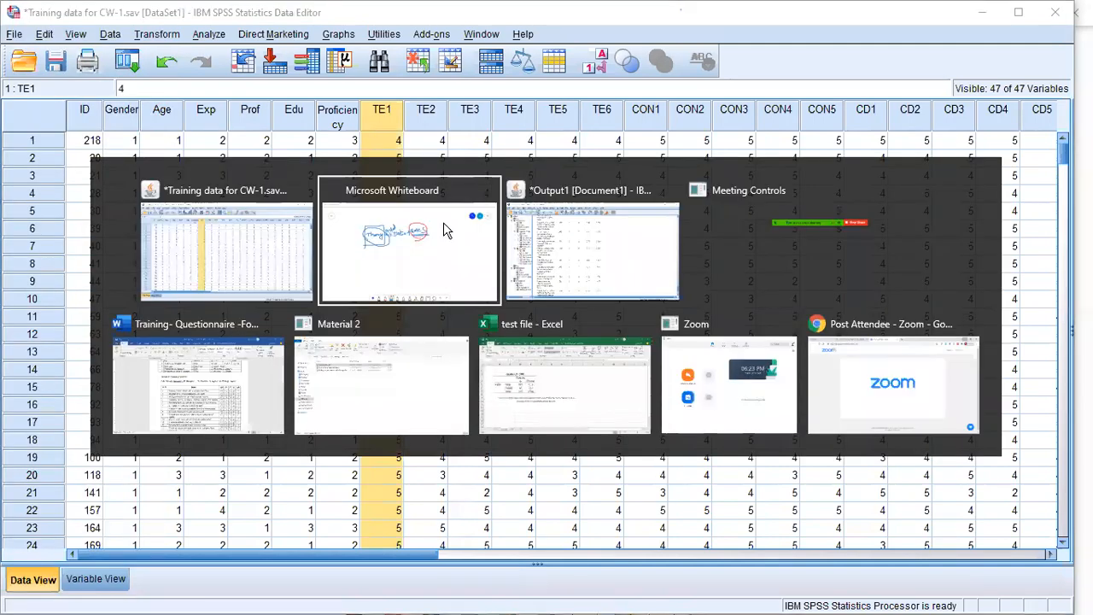
pyautogui.hotkey('alt', 'Tab')
pyautogui.hotkey('alt', 'Tab')
pyautogui.hotkey('alt', 'Tab')
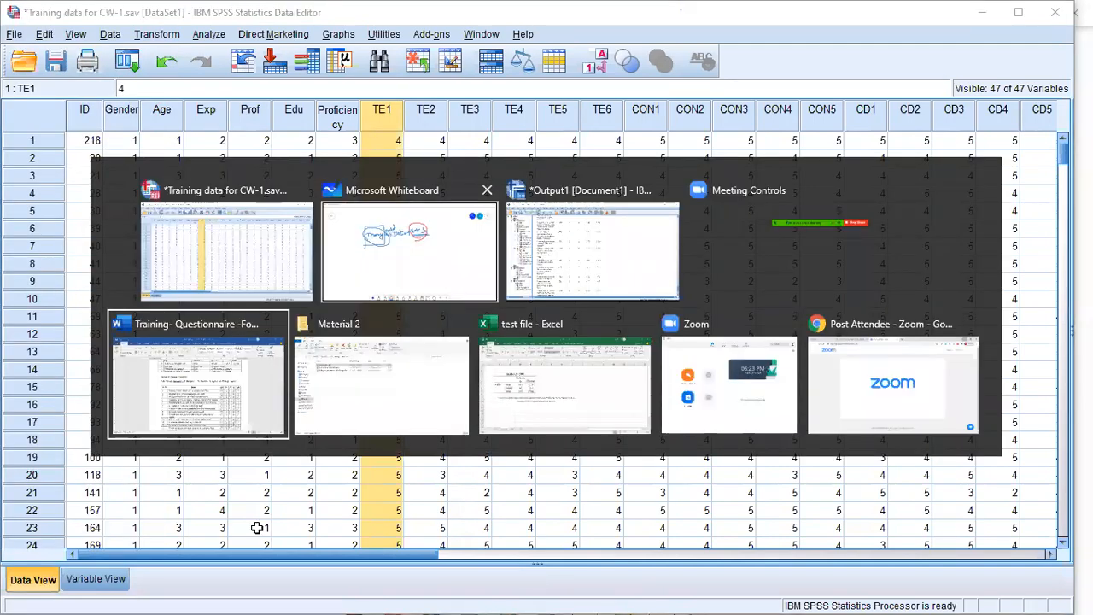
pyautogui.hotkey('alt', 'Tab')
pyautogui.hotkey('alt', 'Tab')
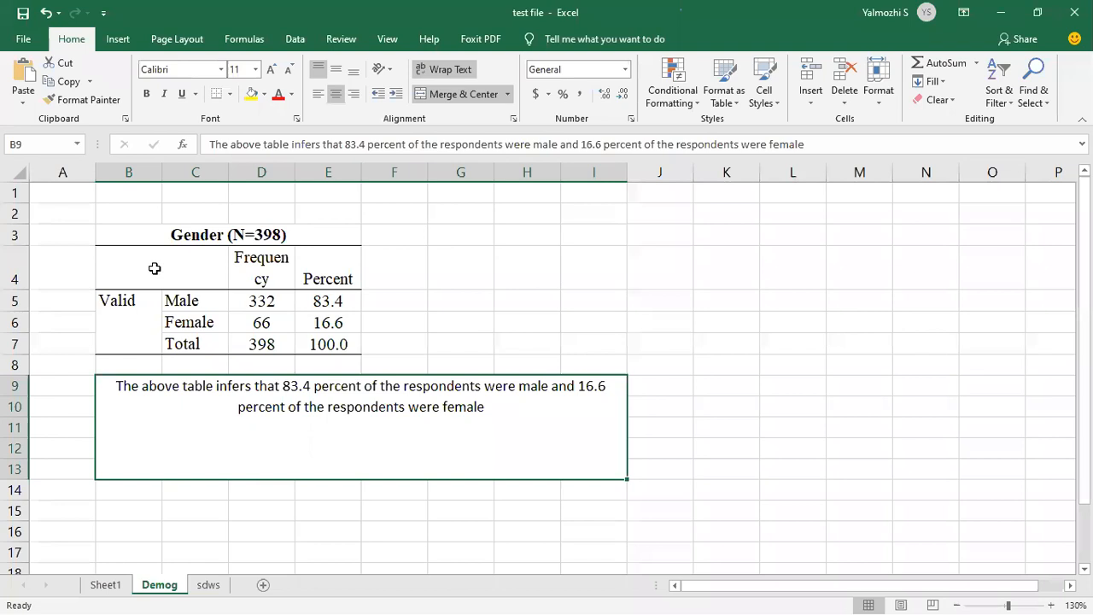
pyautogui.moveTo(107, 256); pyautogui.dragTo(381, 313)
# Switch to the SPSS output, go back up to the charts and select the Educational Background bar chart
pyautogui.hotkey('alt', 'Tab')
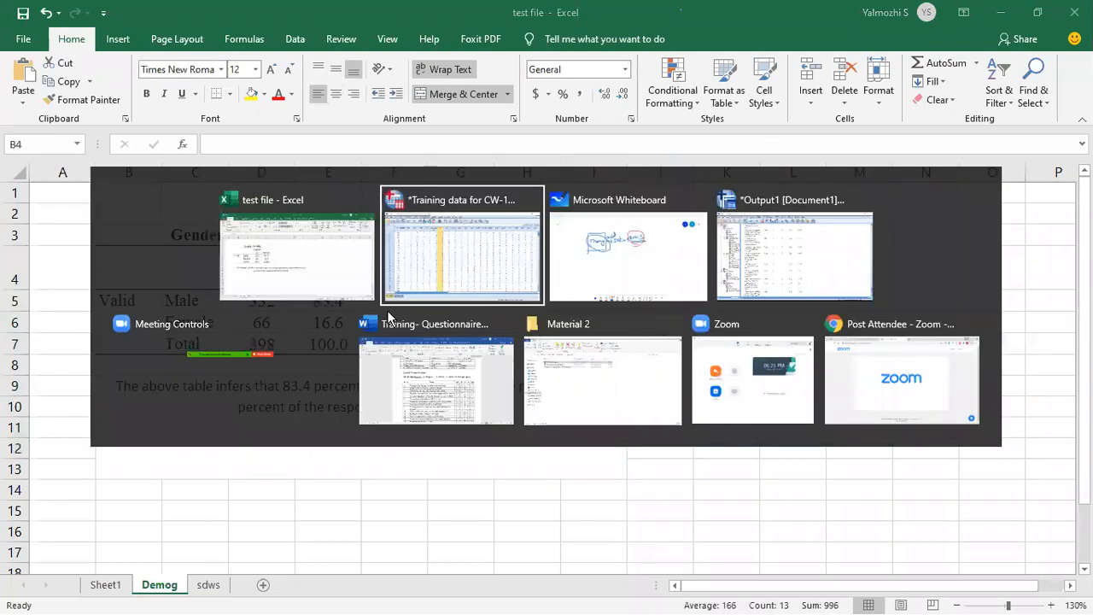
pyautogui.press('Tab')
pyautogui.press('Tab')
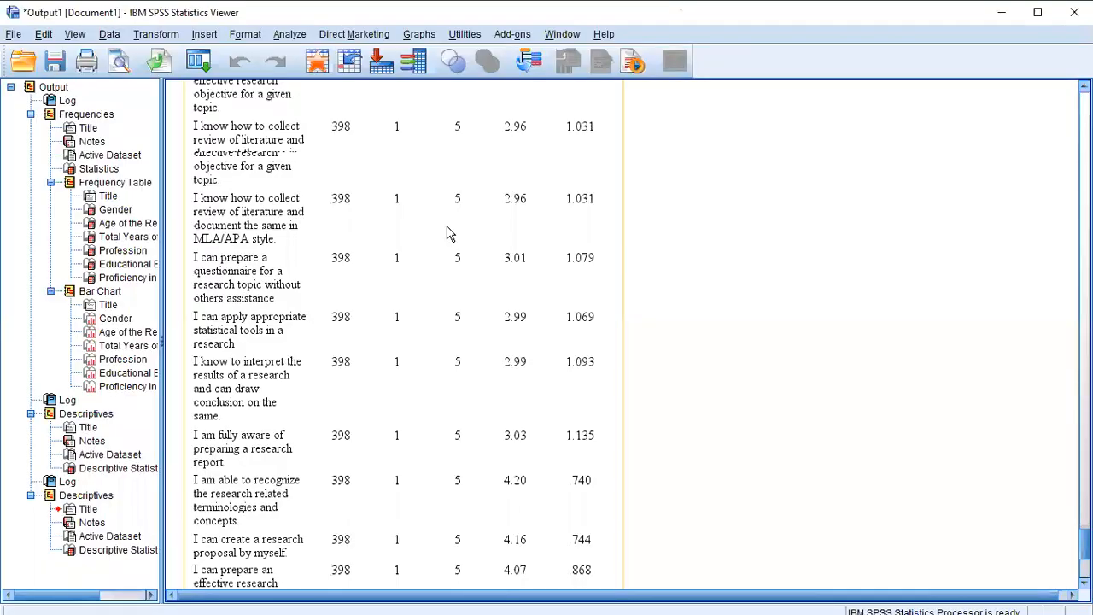
pyautogui.scroll(10, 450, 233)
pyautogui.scroll(5, 622, 222)
pyautogui.click(622, 222)
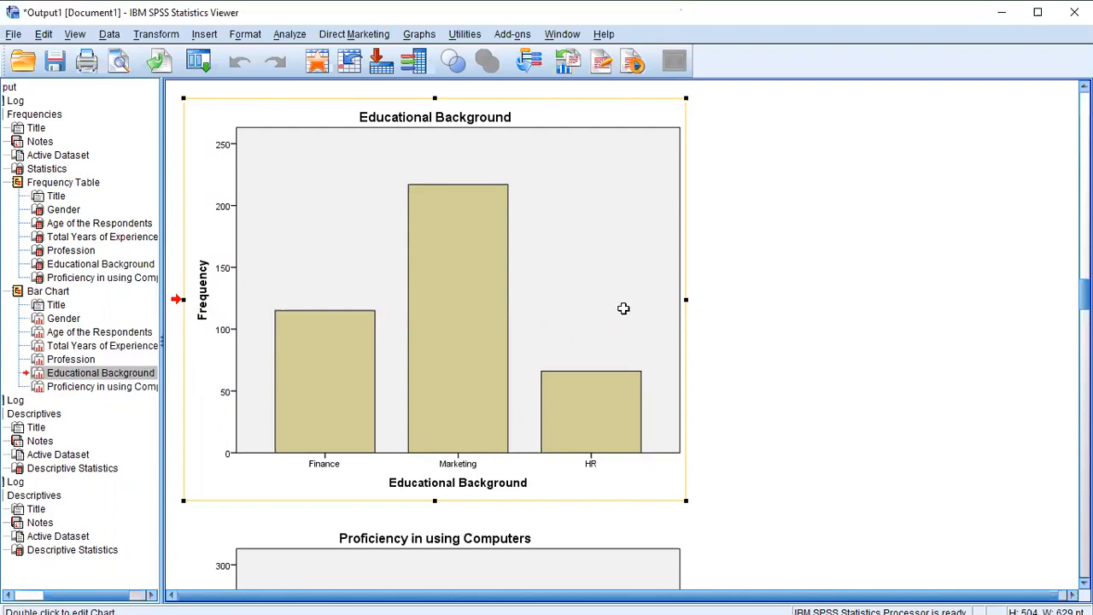
# Return to the Excel workbook and copy the Gender table from B4:E7 to a new location starting at J4
pyautogui.hotkey('alt', 'Tab')
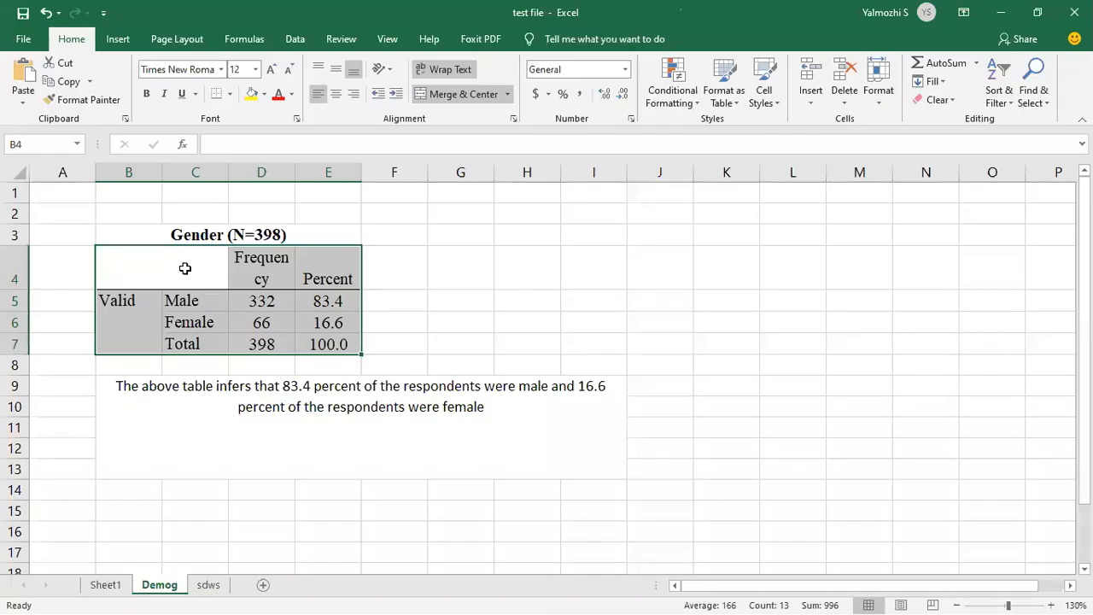
pyautogui.hotkey('ctrl', 'c')
pyautogui.click(666, 268)
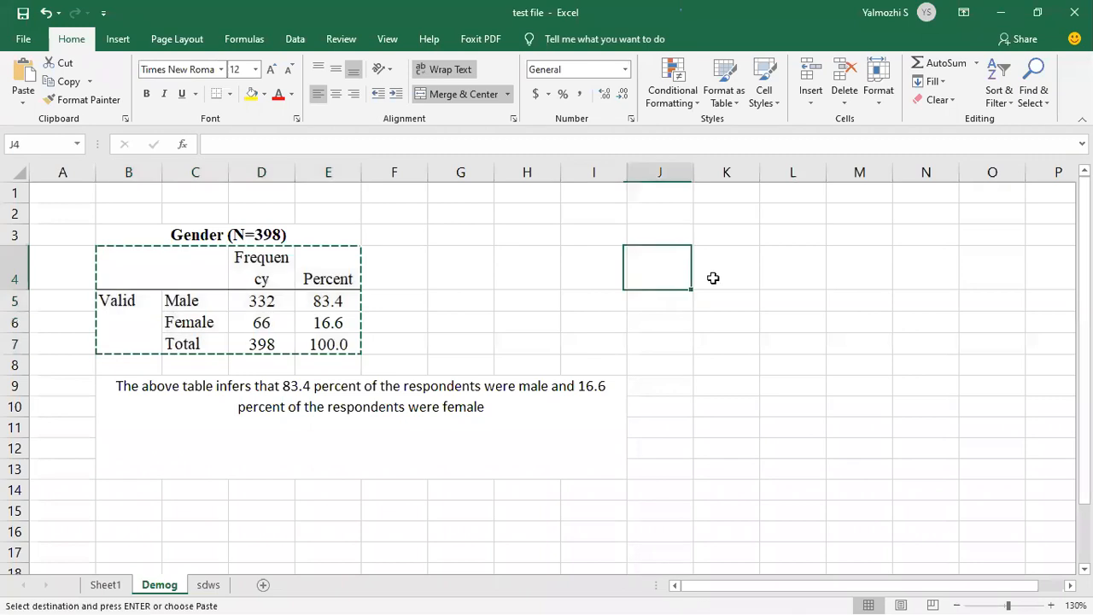
pyautogui.hotkey('ctrl', 'v')
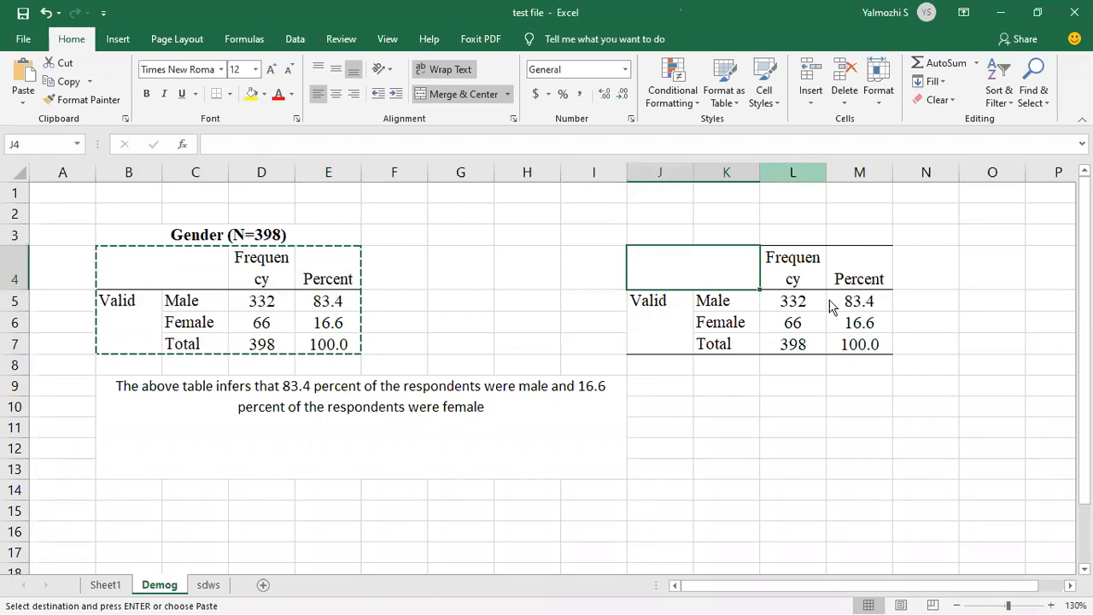
# Delete column L to remove the Frequency column from the copied table
pyautogui.rightClick(796, 173)
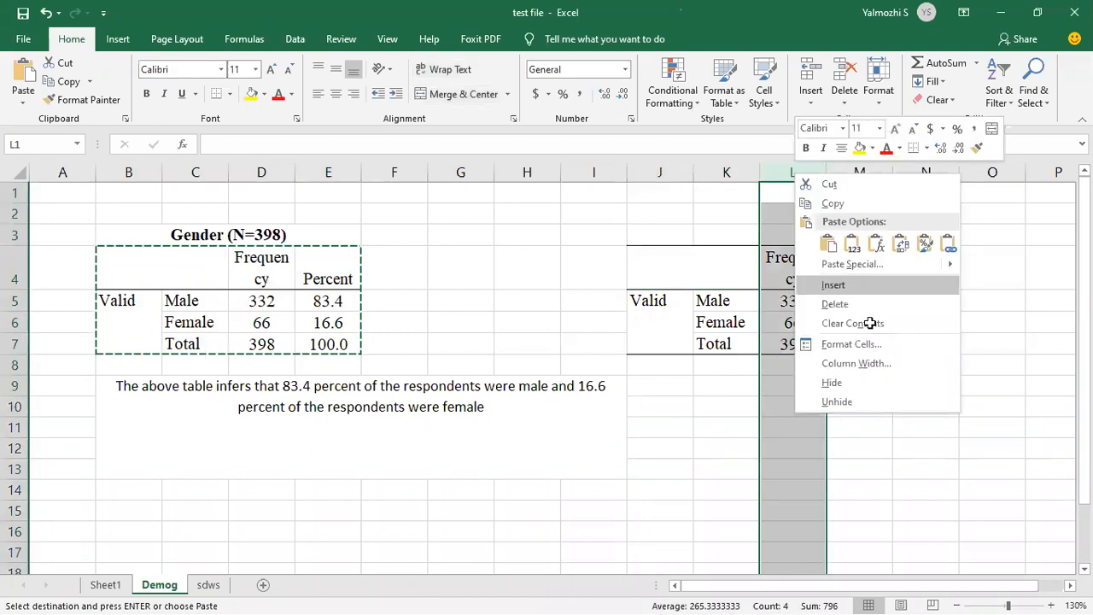
pyautogui.click(844, 305)
pyautogui.click(870, 323)
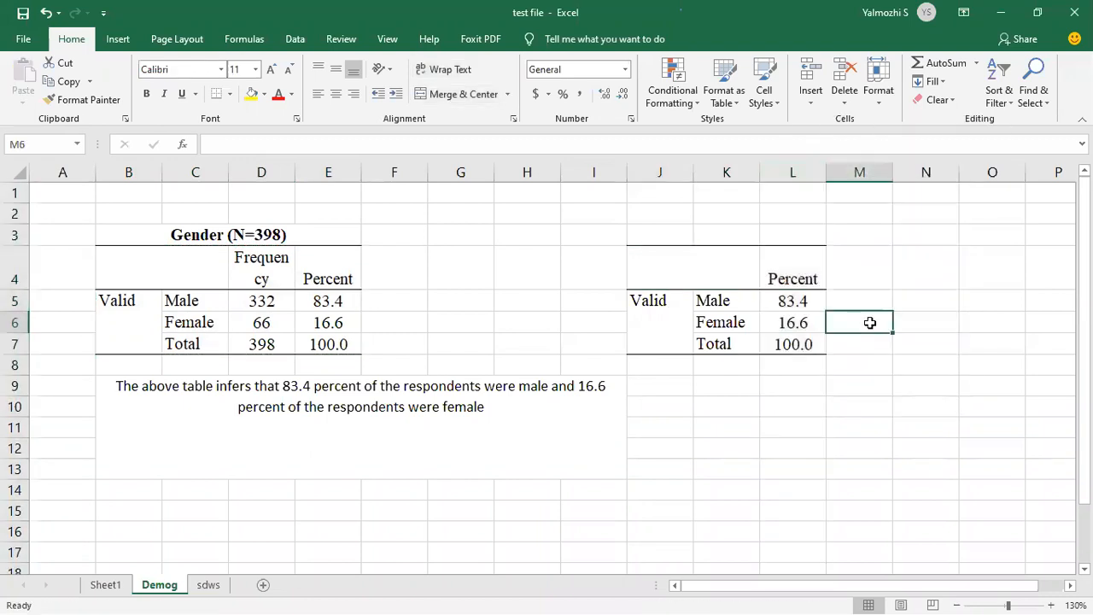
# Clear the "Valid" label from the merged cell J5 of the copied table
pyautogui.hscroll(1, 870, 323)
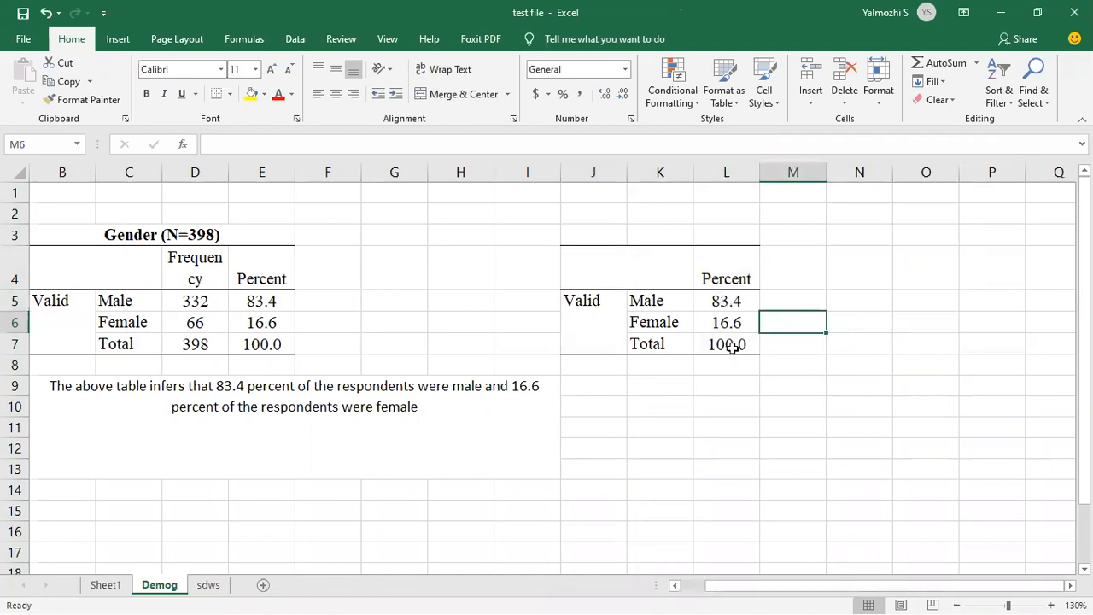
pyautogui.click(578, 268)
pyautogui.click(586, 295)
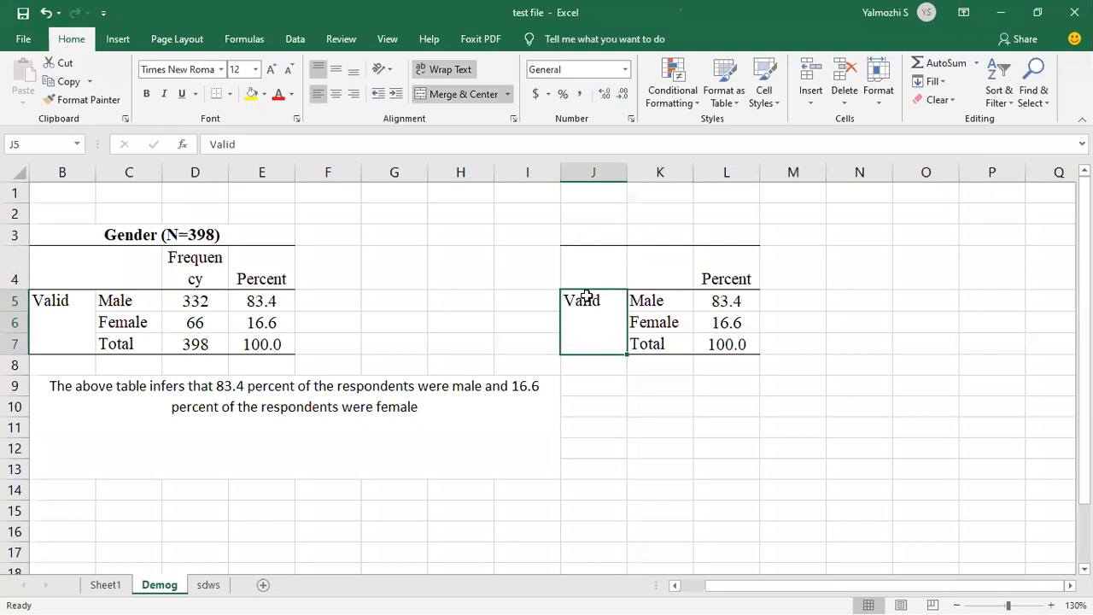
pyautogui.press('Delete')
pyautogui.click(651, 271)
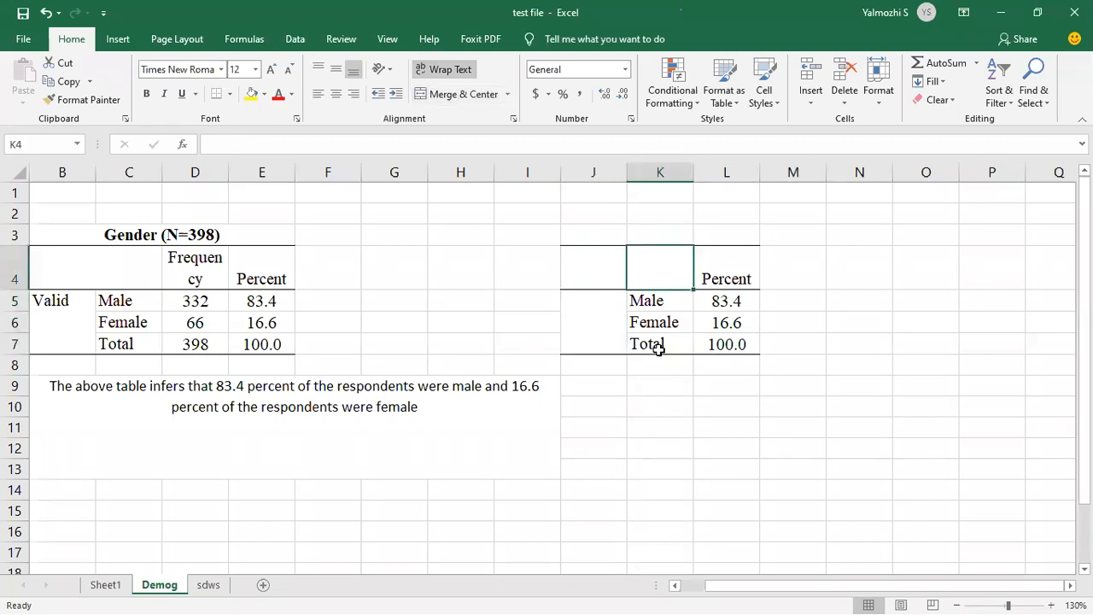
# Insert a 2-D pie chart from the gender percentages in K4:L6 and delete its title
pyautogui.moveTo(649, 286); pyautogui.dragTo(733, 323)
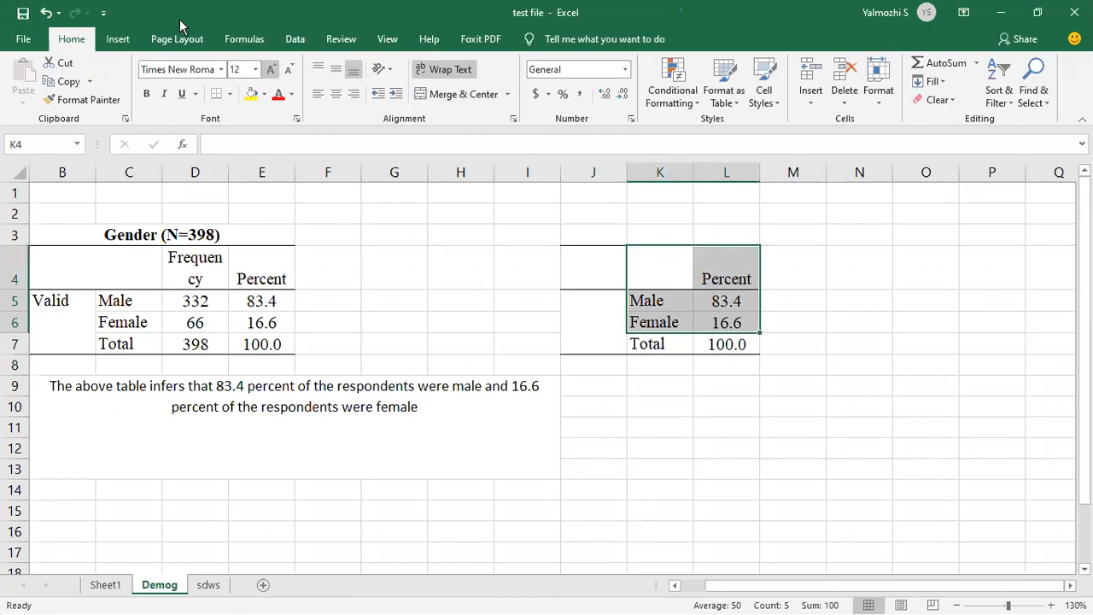
pyautogui.click(120, 40)
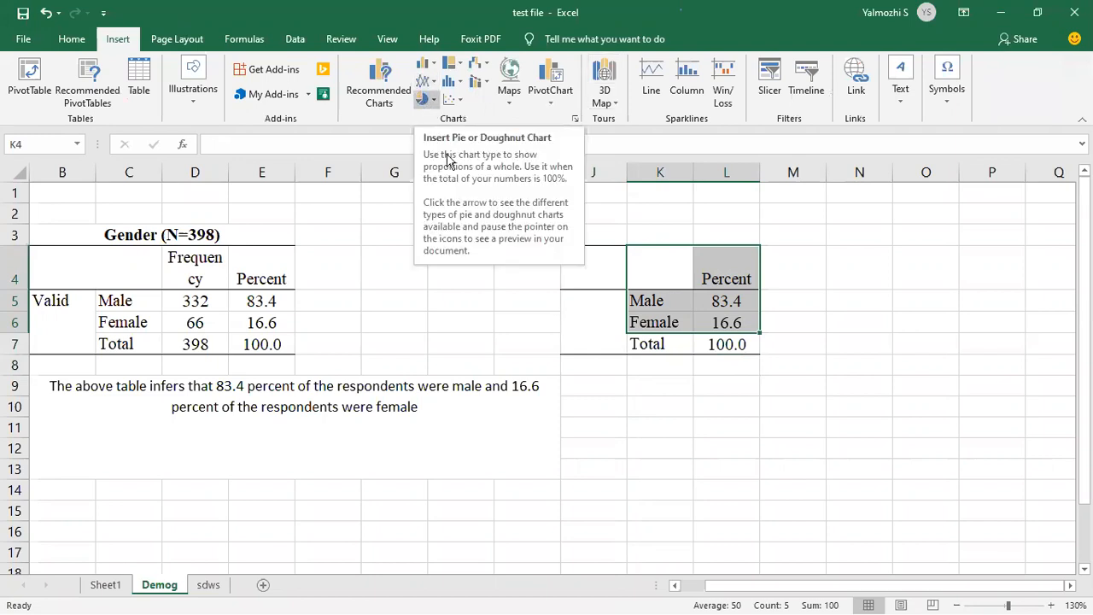
pyautogui.click(433, 99)
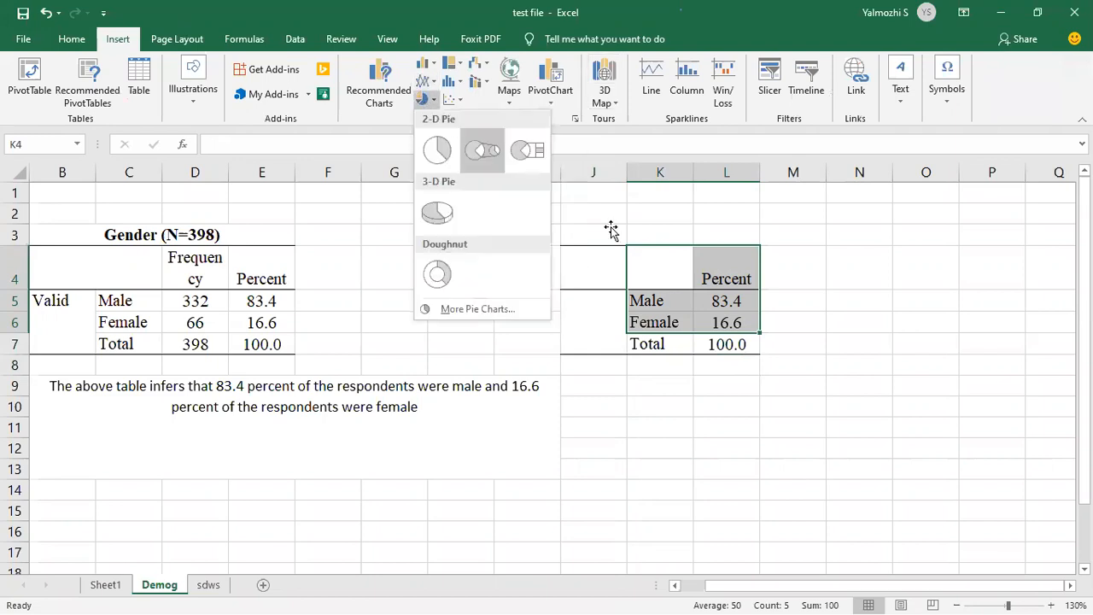
pyautogui.click(436, 150)
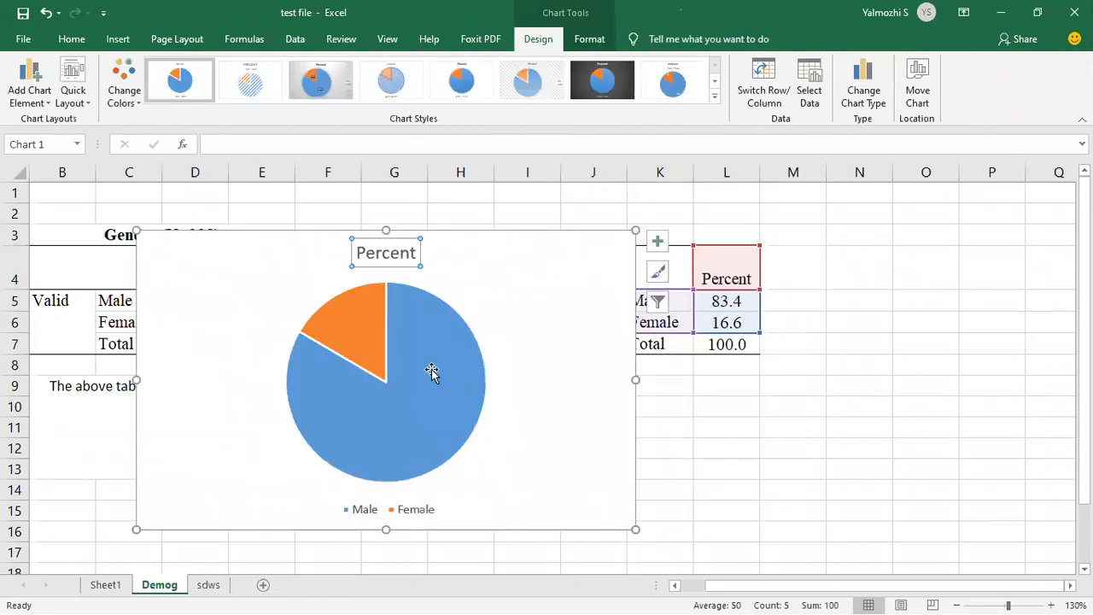
pyautogui.press('Delete')
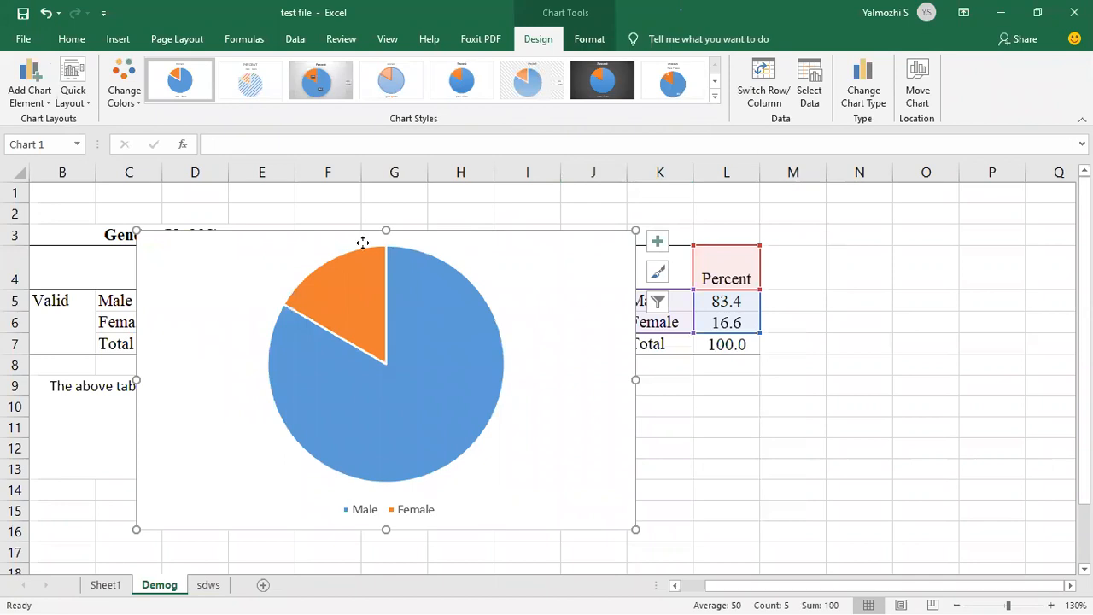
# Move the gender pie chart aside and add data callout labels to its slices
pyautogui.moveTo(363, 242); pyautogui.dragTo(256, 250)
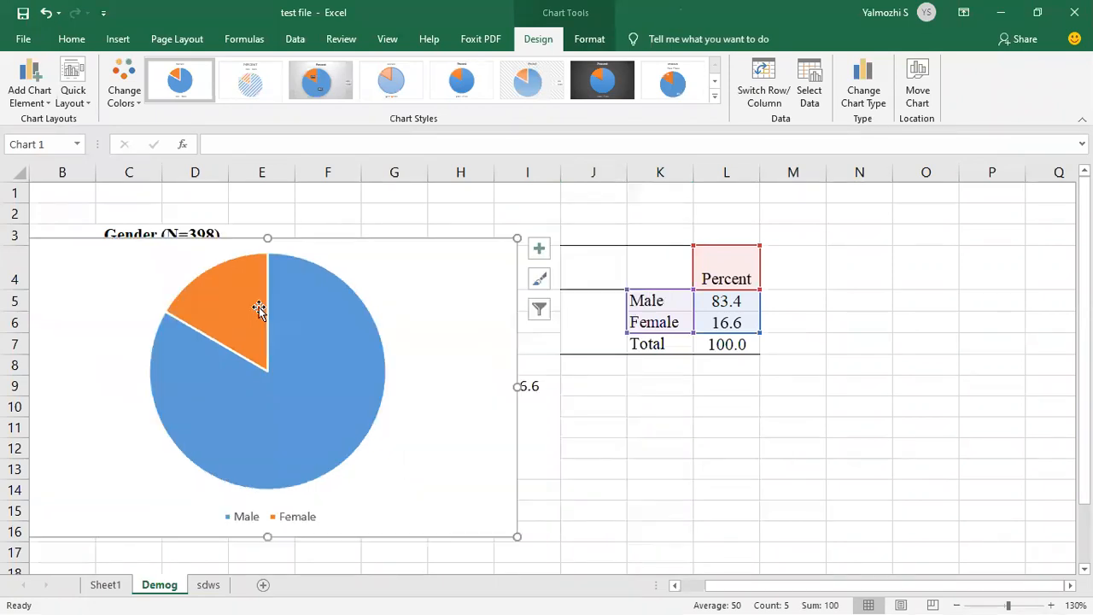
pyautogui.click(539, 250)
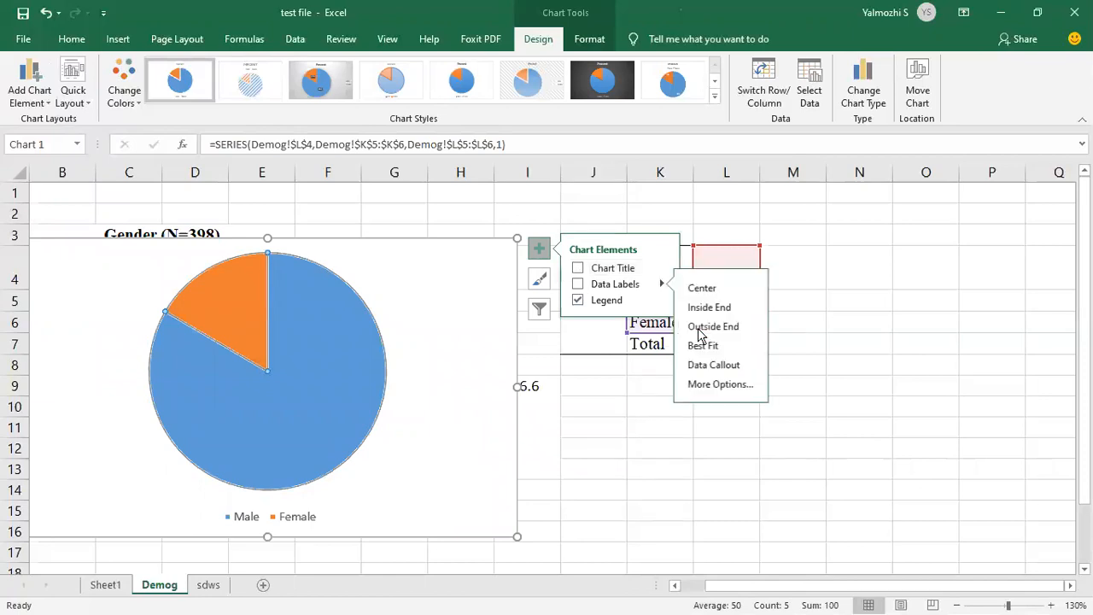
pyautogui.click(706, 365)
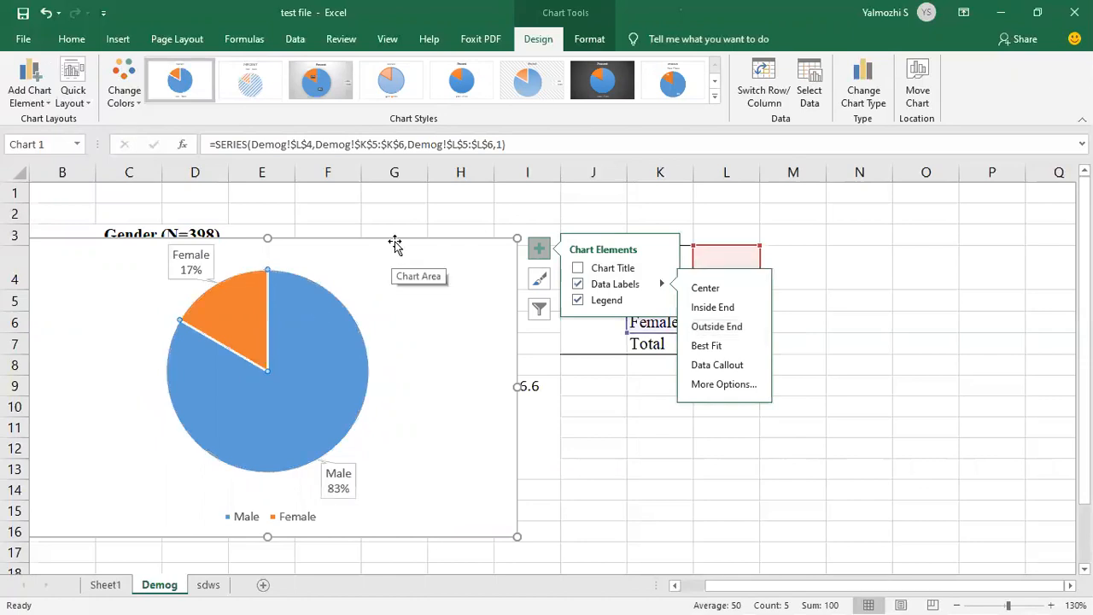
# Glance at the SPSS output, return to Excel, shrink the gender pie chart and place it beside the copied percent table
pyautogui.hotkey('alt', 'Tab')
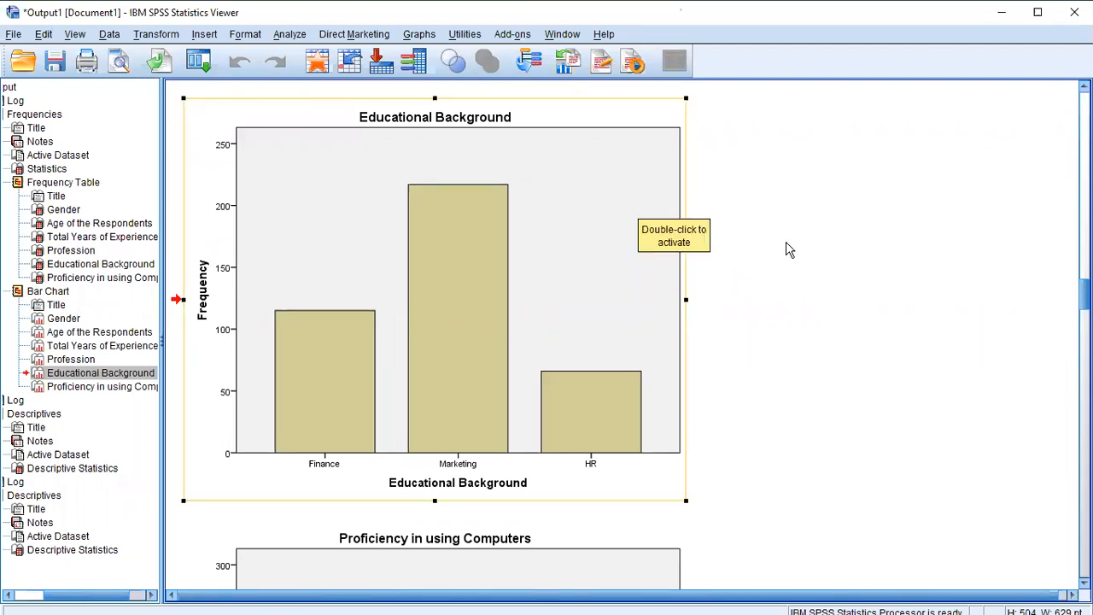
pyautogui.hotkey('alt', 'Tab')
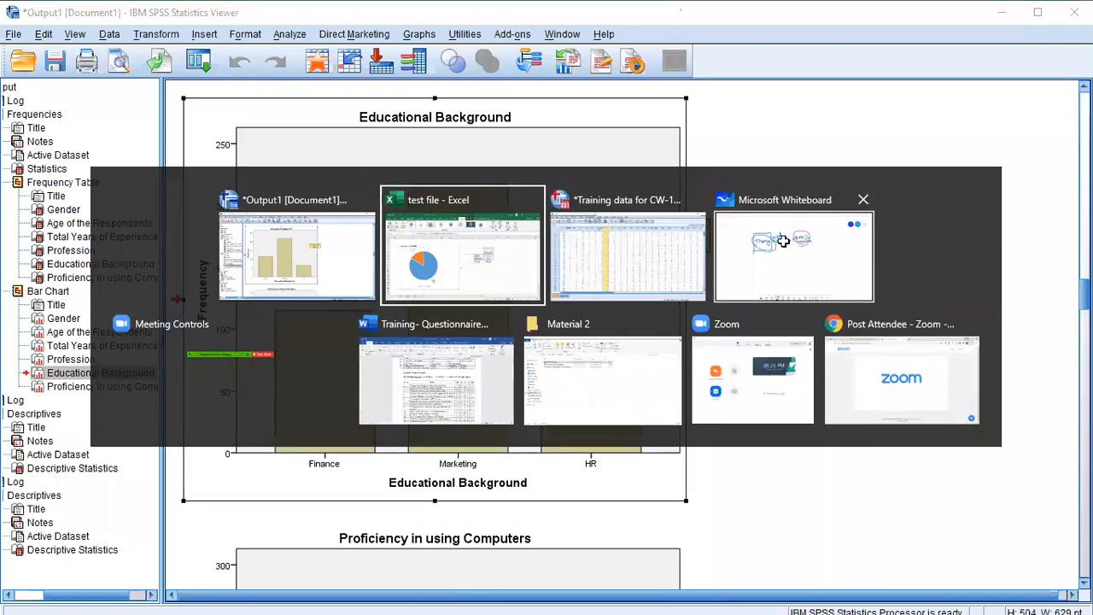
pyautogui.click(512, 238)
pyautogui.moveTo(516, 238); pyautogui.dragTo(360, 315)
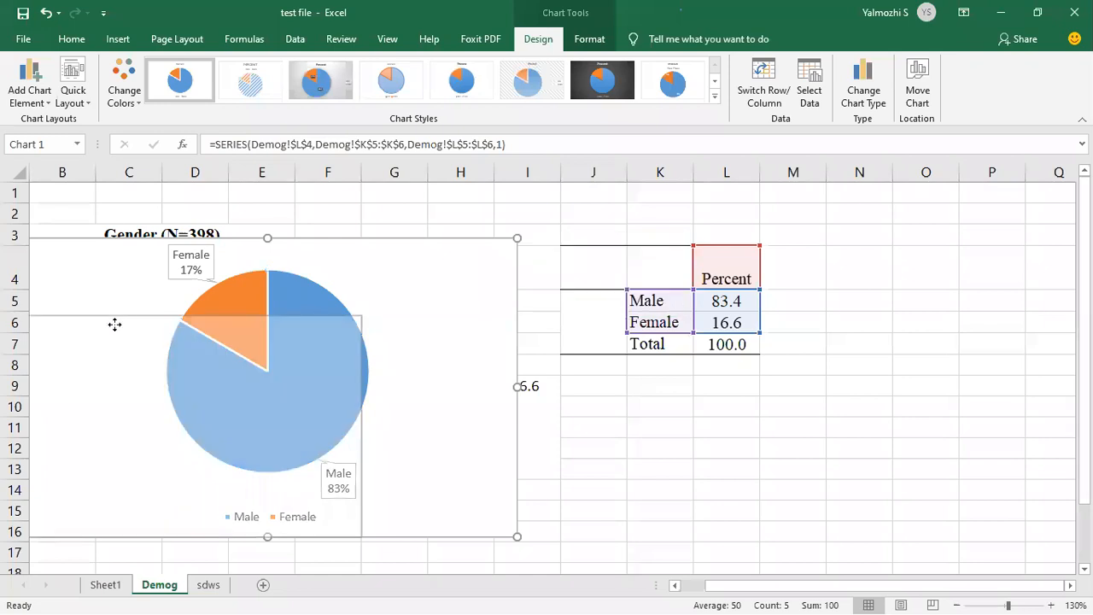
pyautogui.moveTo(123, 333); pyautogui.dragTo(1030, 207)
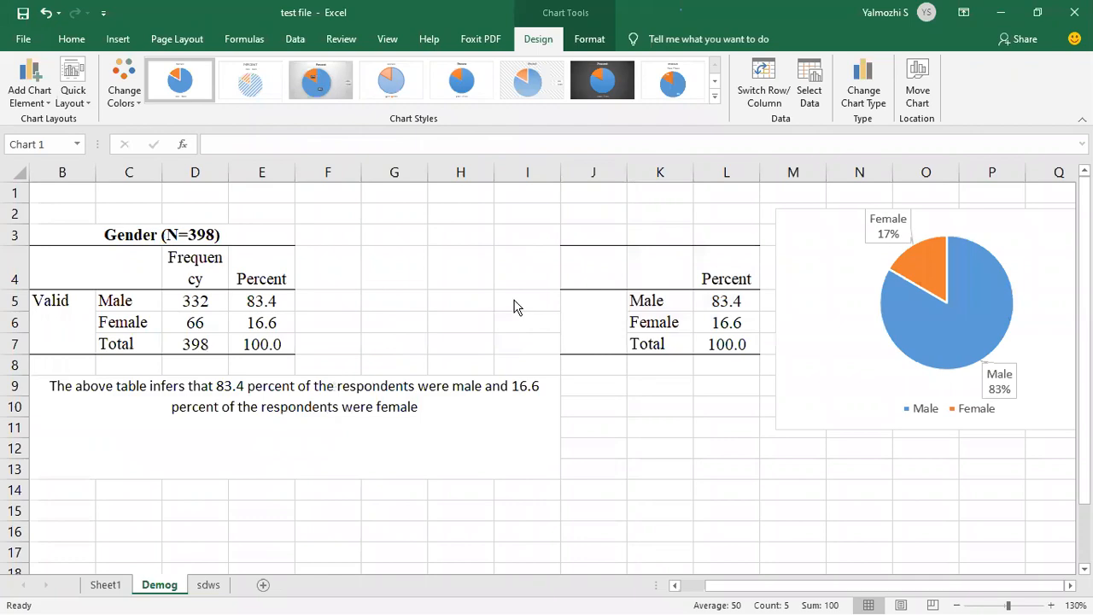
# Switch to the SPSS data file, review the demographic variables in the Frequencies dialog and close it without running
pyautogui.hotkey('alt', 'Tab')
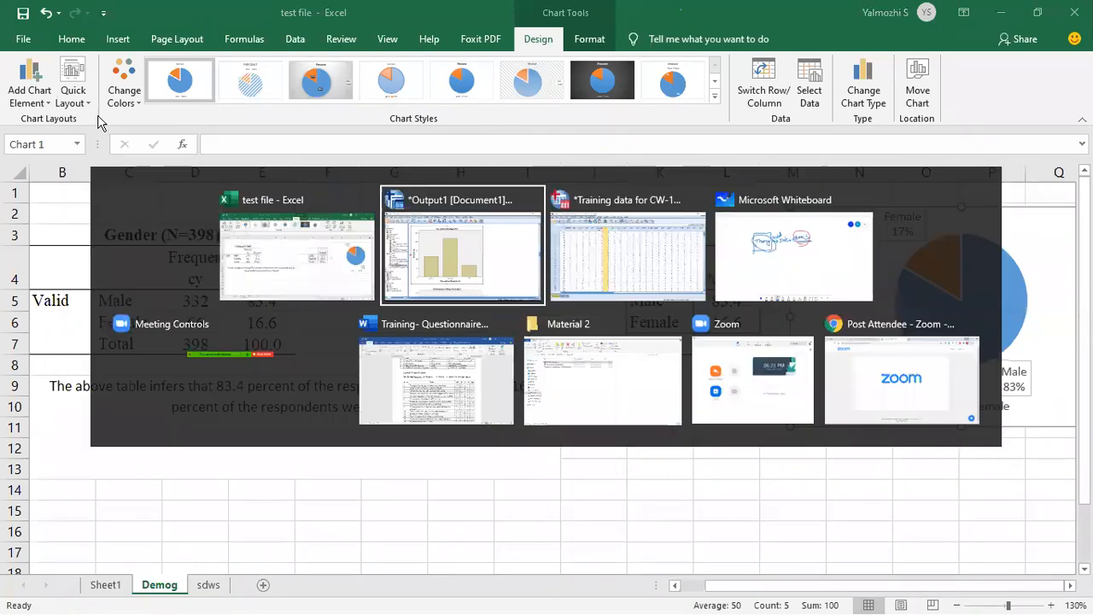
pyautogui.hotkey('alt', 'Tab')
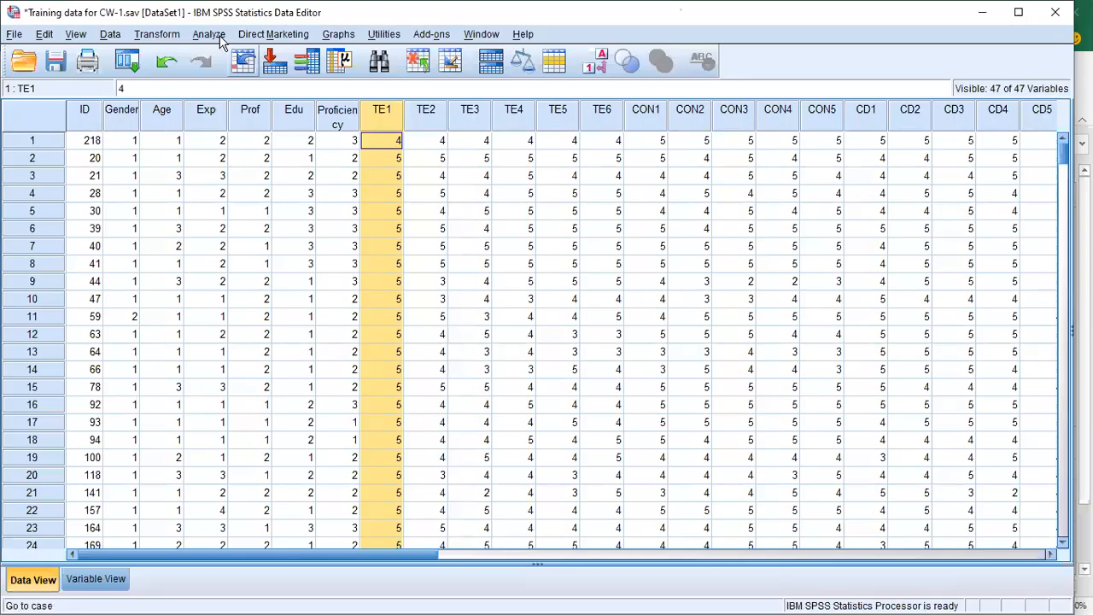
pyautogui.click(214, 36)
pyautogui.moveTo(273, 74)
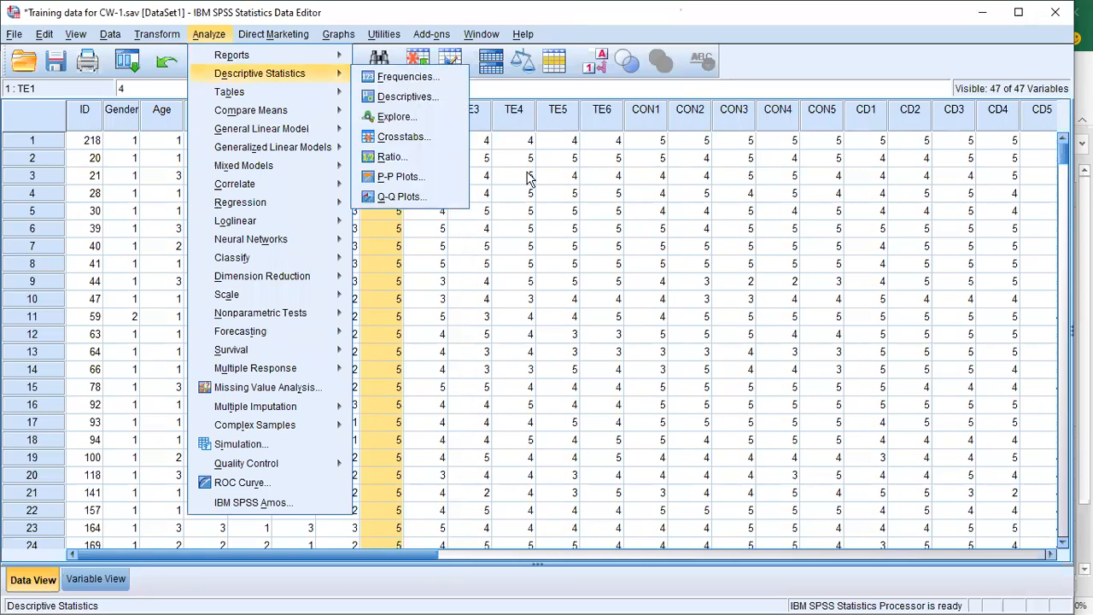
pyautogui.click(403, 76)
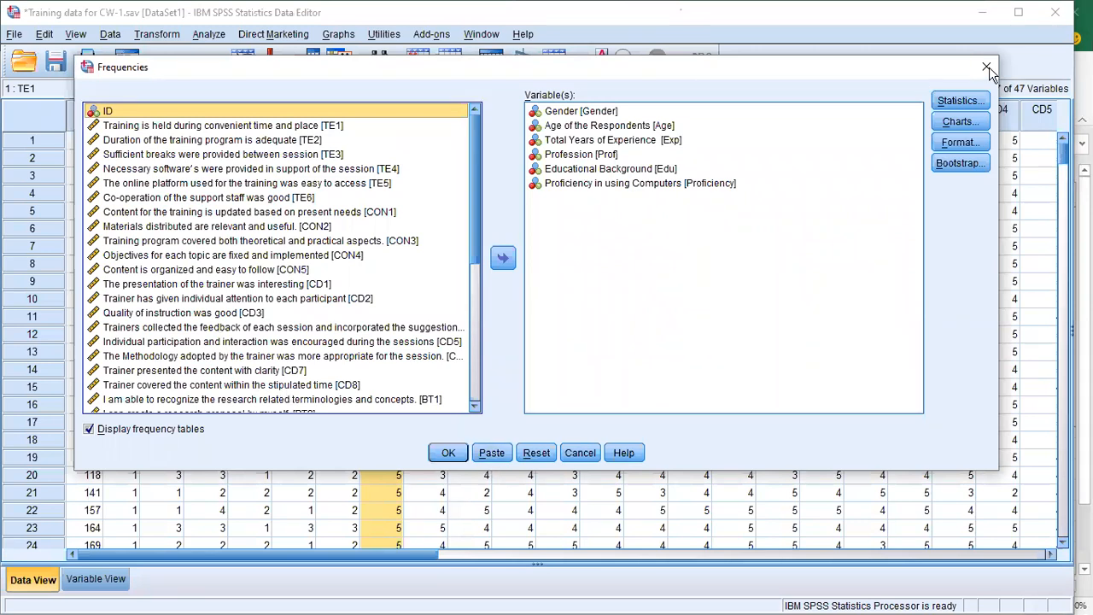
pyautogui.press('Escape')
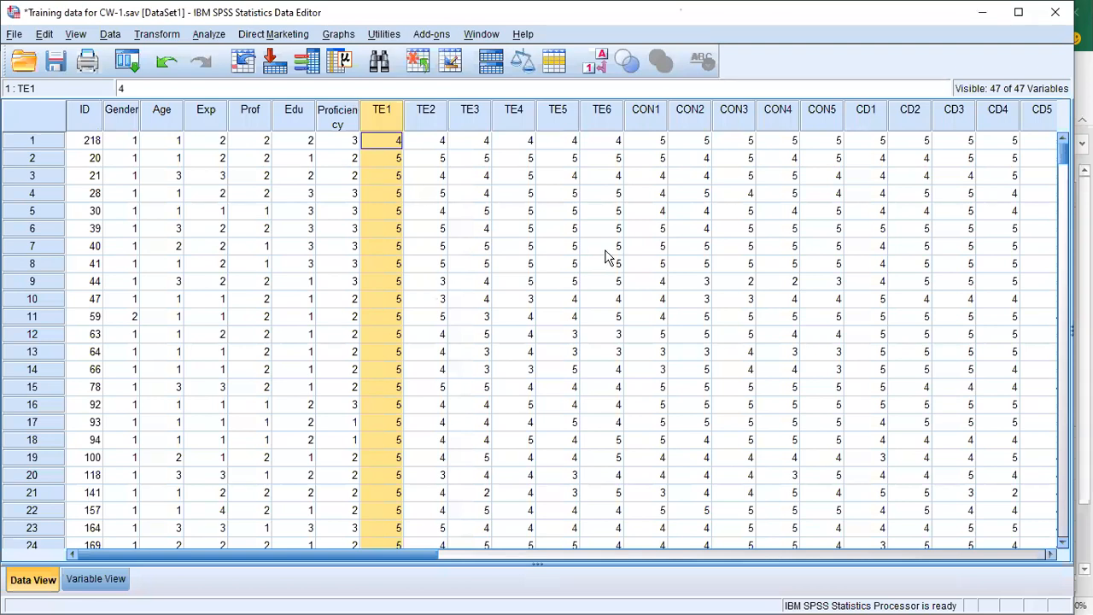
# Switch to the Word training questionnaire and highlight items 1 to 6 of the Section B training variables table
pyautogui.hotkey('alt', 'Tab')
pyautogui.hotkey('alt', 'Tab')
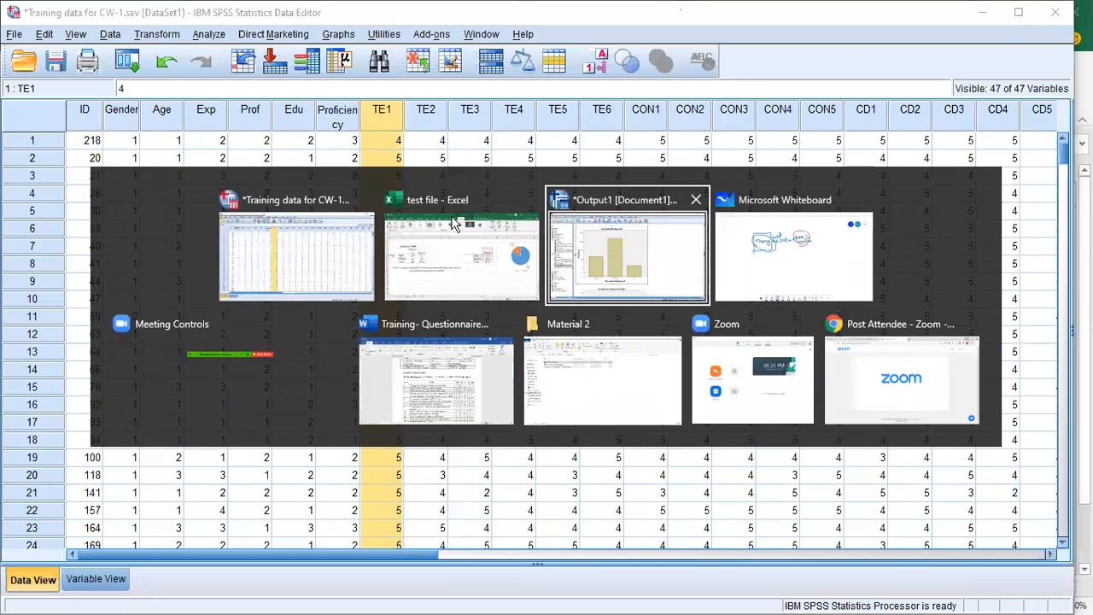
pyautogui.hotkey('alt', 'Tab')
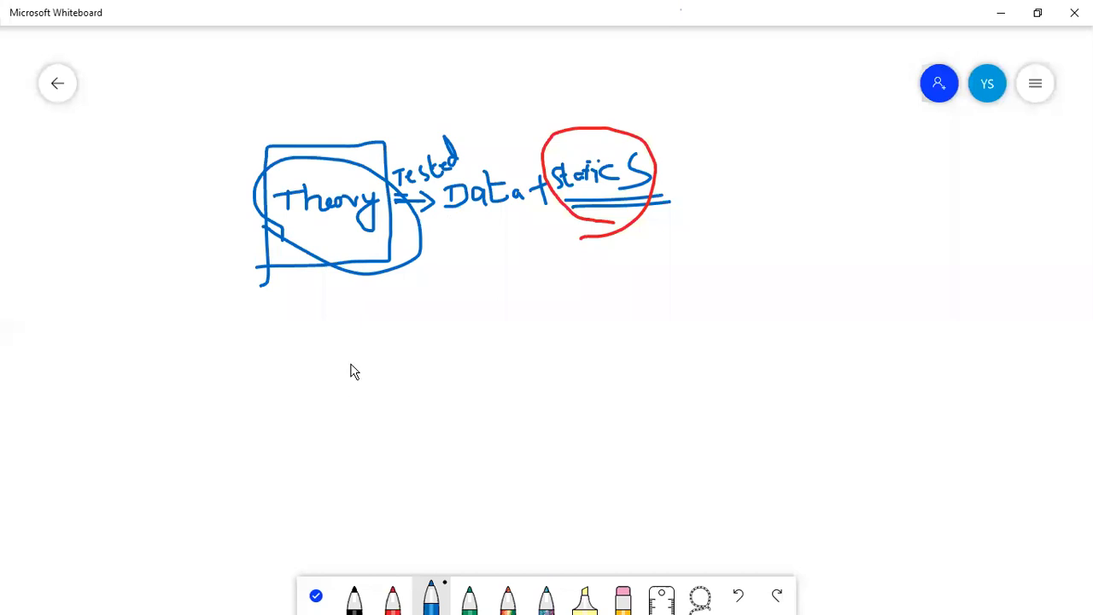
pyautogui.hotkey('alt', 'Tab')
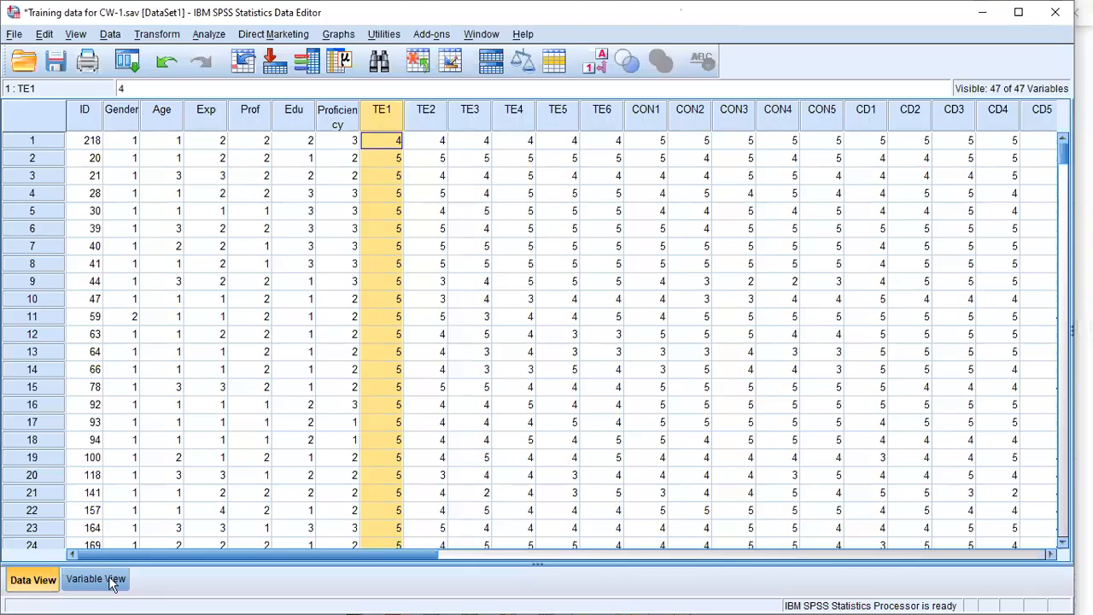
pyautogui.hotkey('alt', 'Tab')
pyautogui.press('Tab')
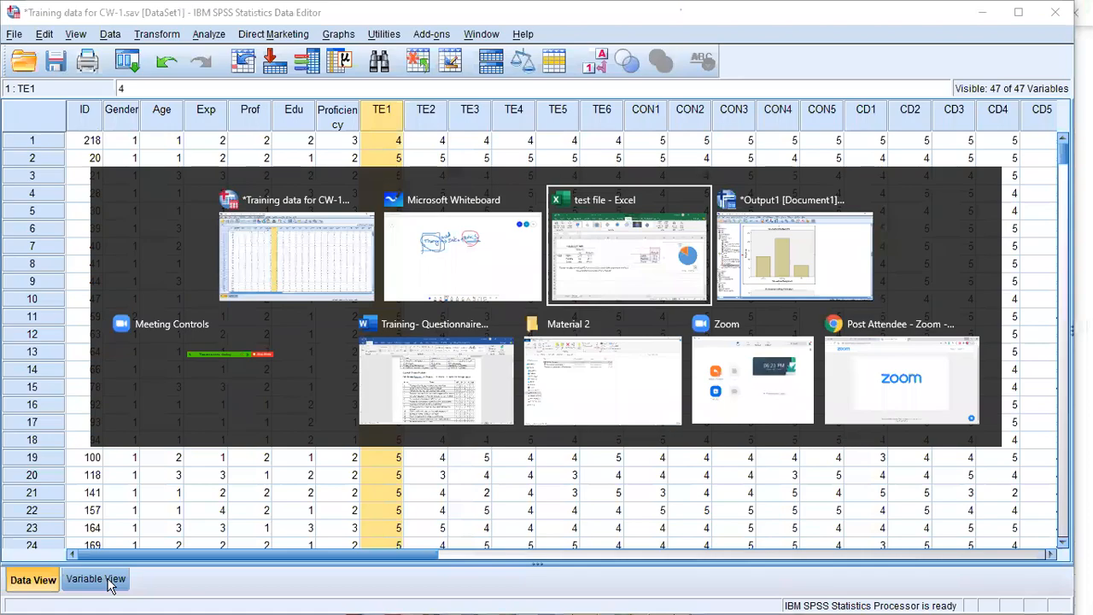
pyautogui.click(425, 321)
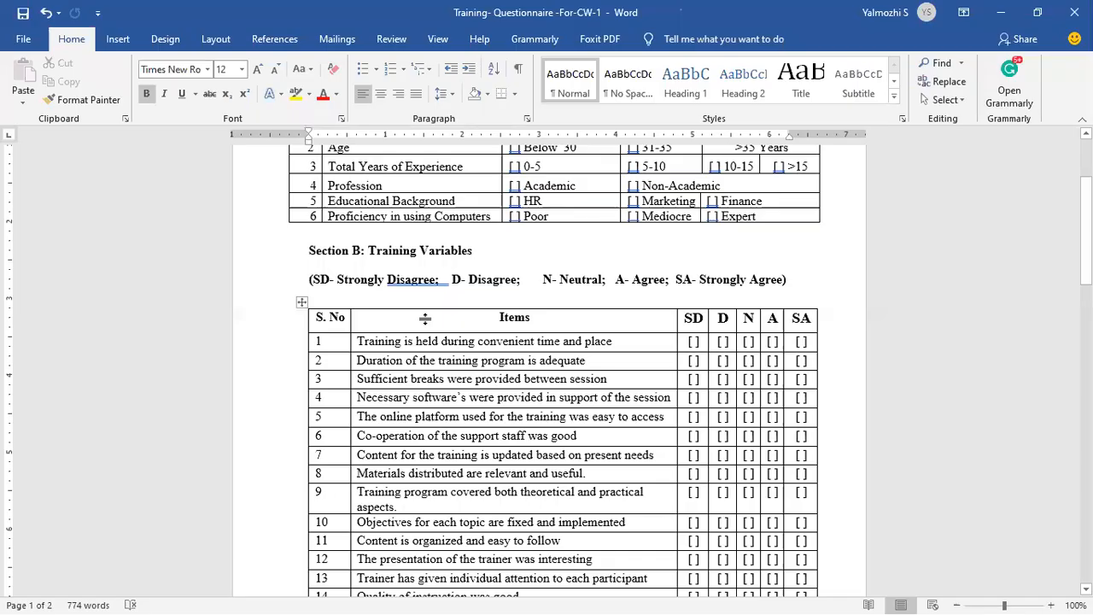
pyautogui.scroll(-2, 639, 268)
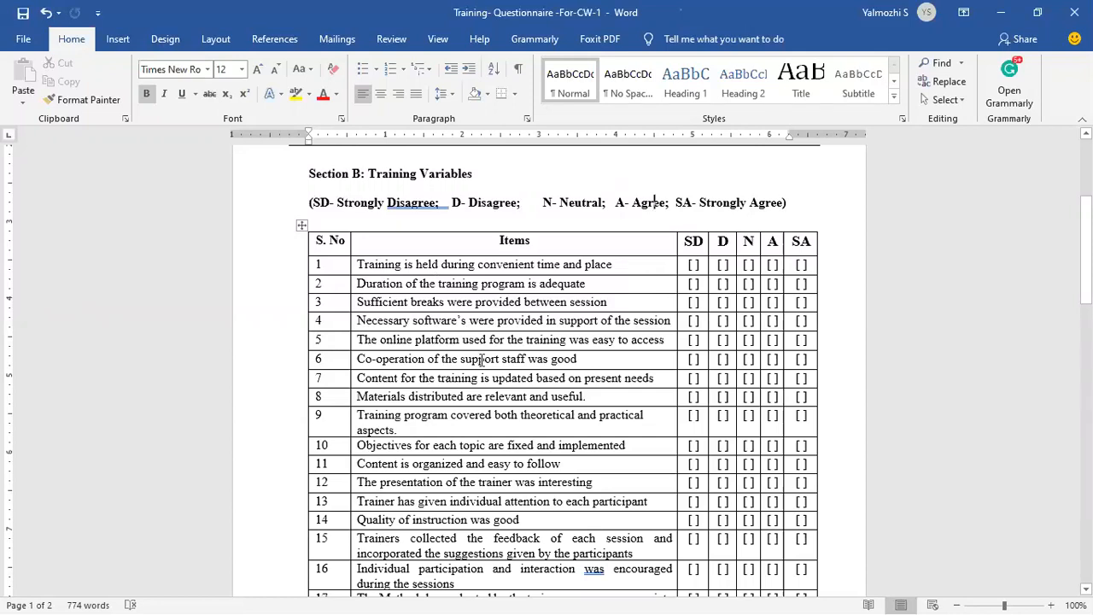
pyautogui.moveTo(480, 265); pyautogui.dragTo(482, 363)
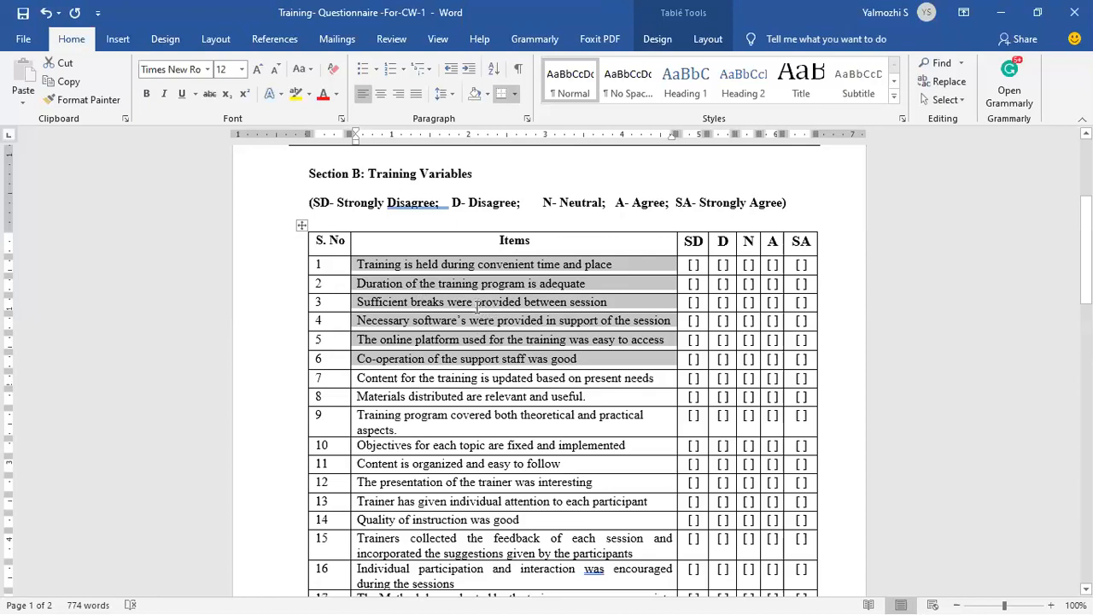
# Highlight the training content items 7 to 11 in the Section B table
pyautogui.scroll(-3, 484, 307)
pyautogui.moveTo(376, 266); pyautogui.dragTo(394, 367)
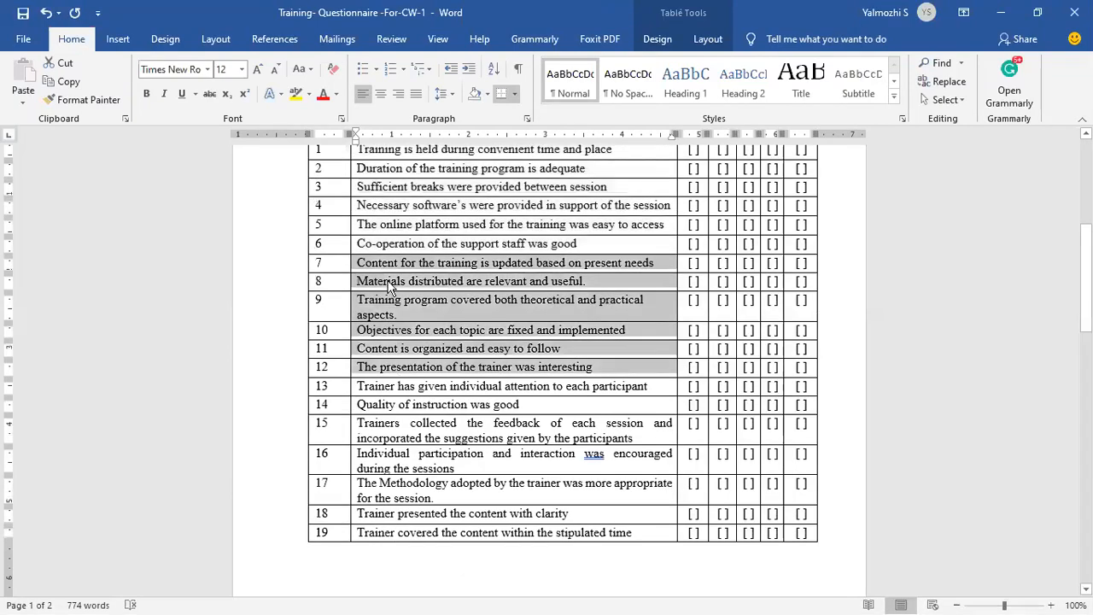
pyautogui.click(387, 282)
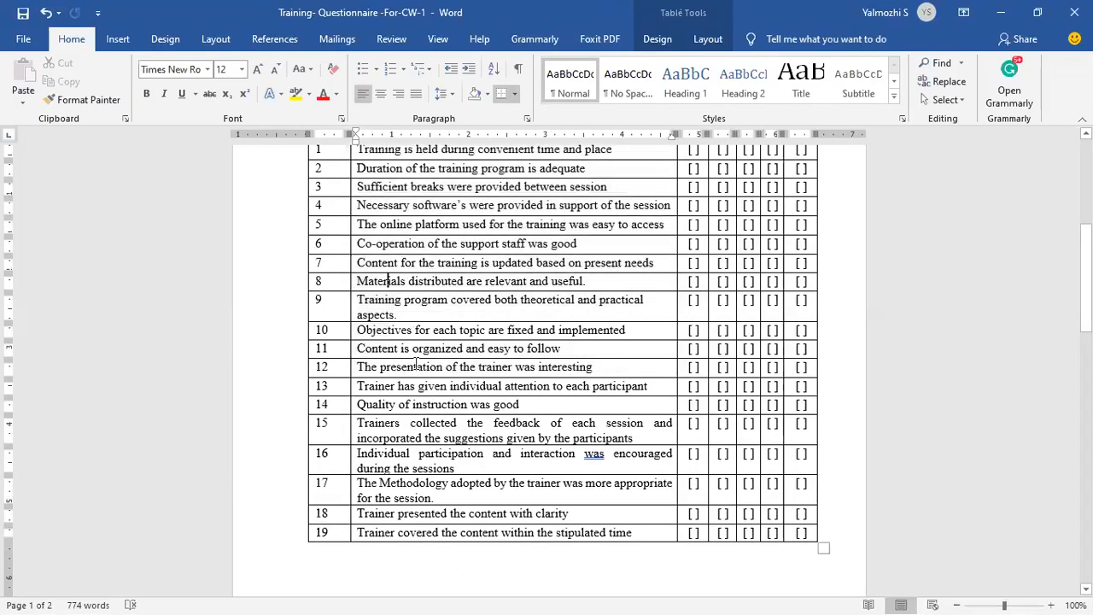
pyautogui.moveTo(382, 263); pyautogui.dragTo(384, 331)
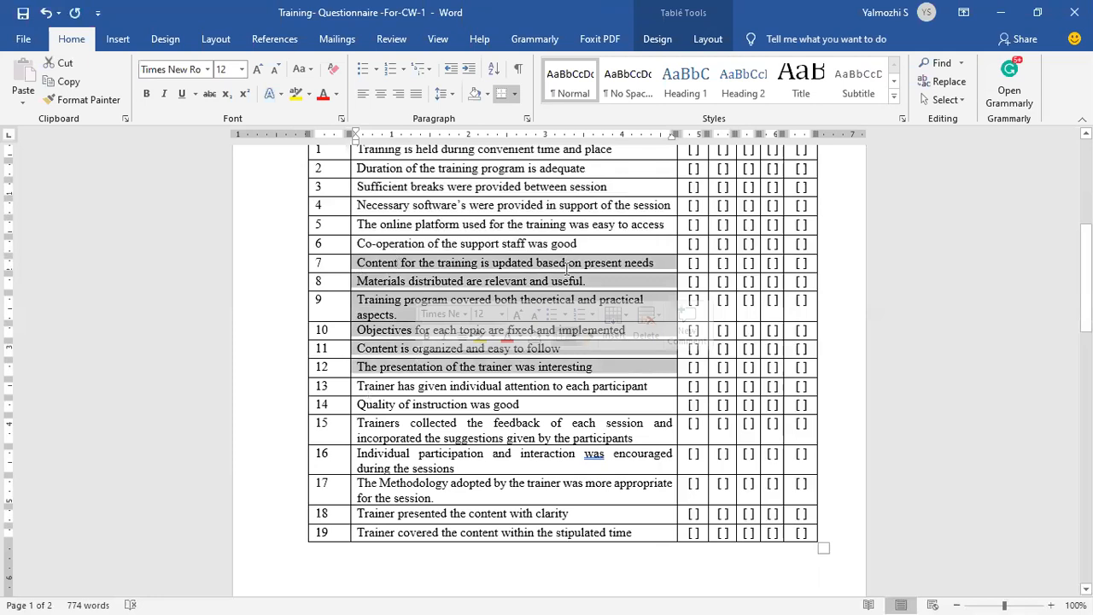
pyautogui.click(370, 263)
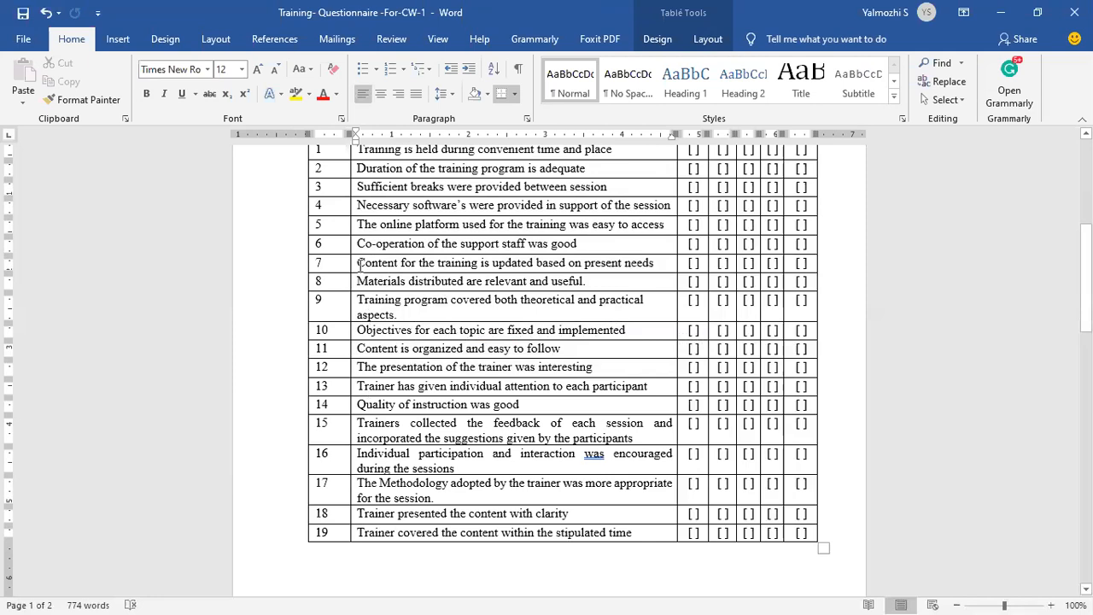
pyautogui.keyDown('shift'); pyautogui.click(430, 352); pyautogui.keyUp('shift')
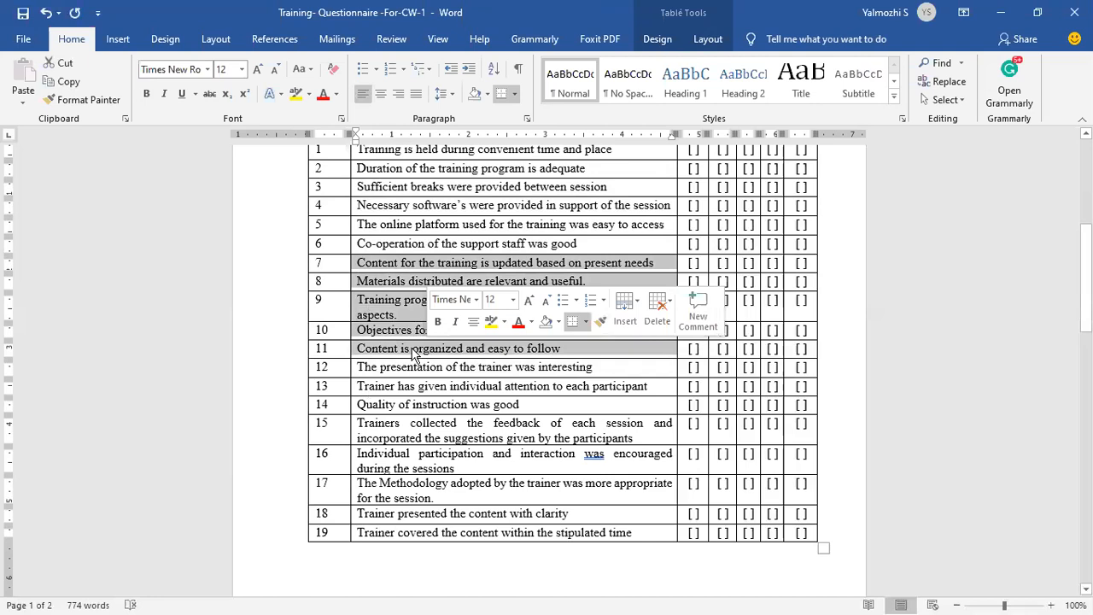
# Highlight items 12 to 19 on the trainer's delivery, reselect items 13 to 19, and go back up to the start of the table
pyautogui.scroll(-1, 414, 411)
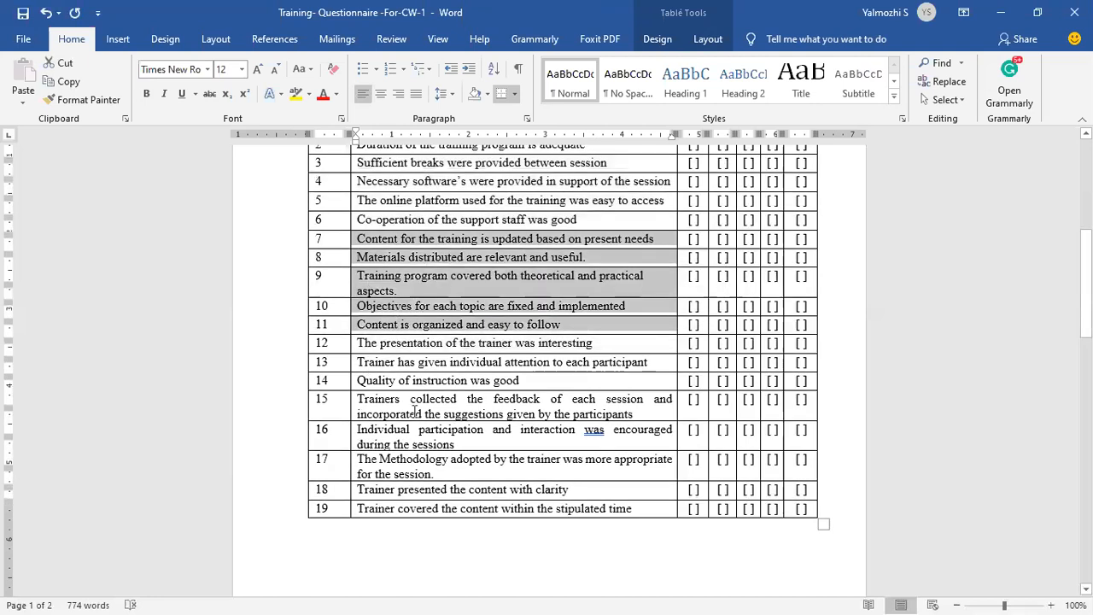
pyautogui.moveTo(432, 493); pyautogui.dragTo(398, 330)
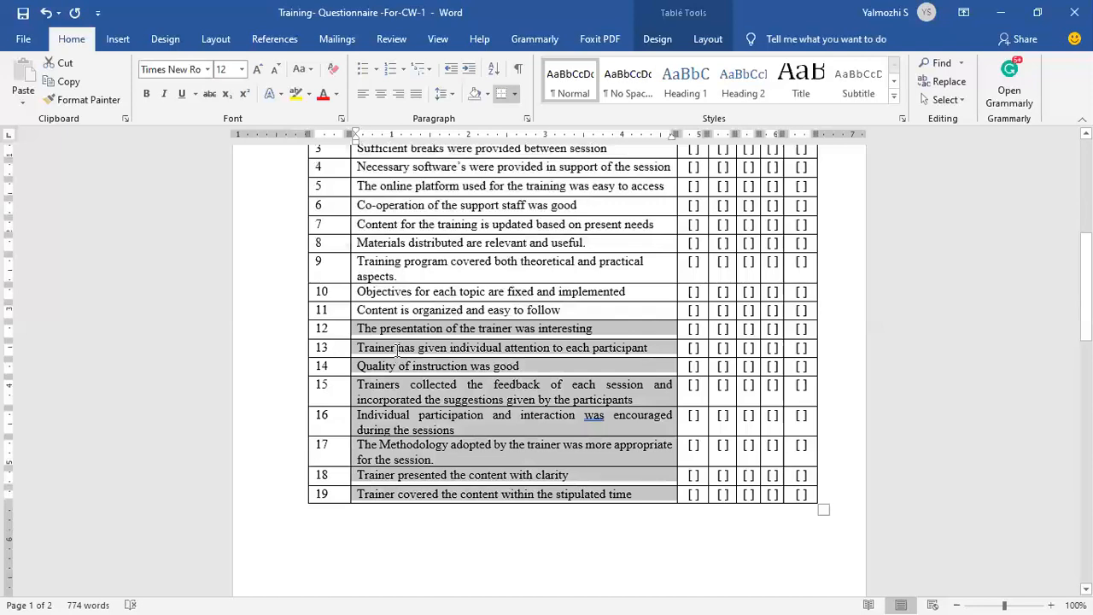
pyautogui.click(423, 365)
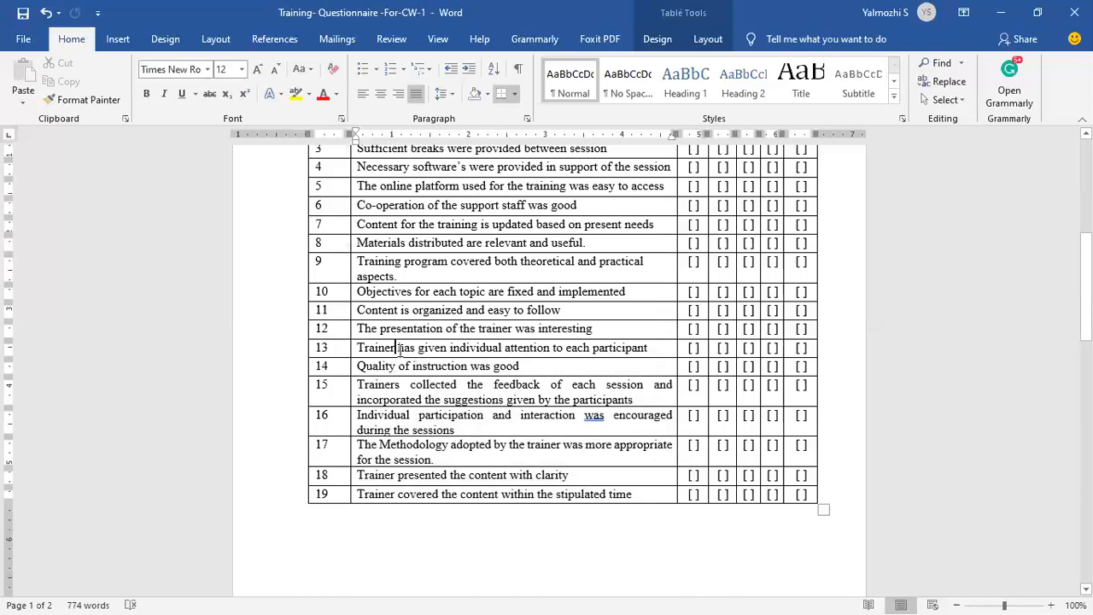
pyautogui.keyDown('shift'); pyautogui.click(455, 491); pyautogui.keyUp('shift')
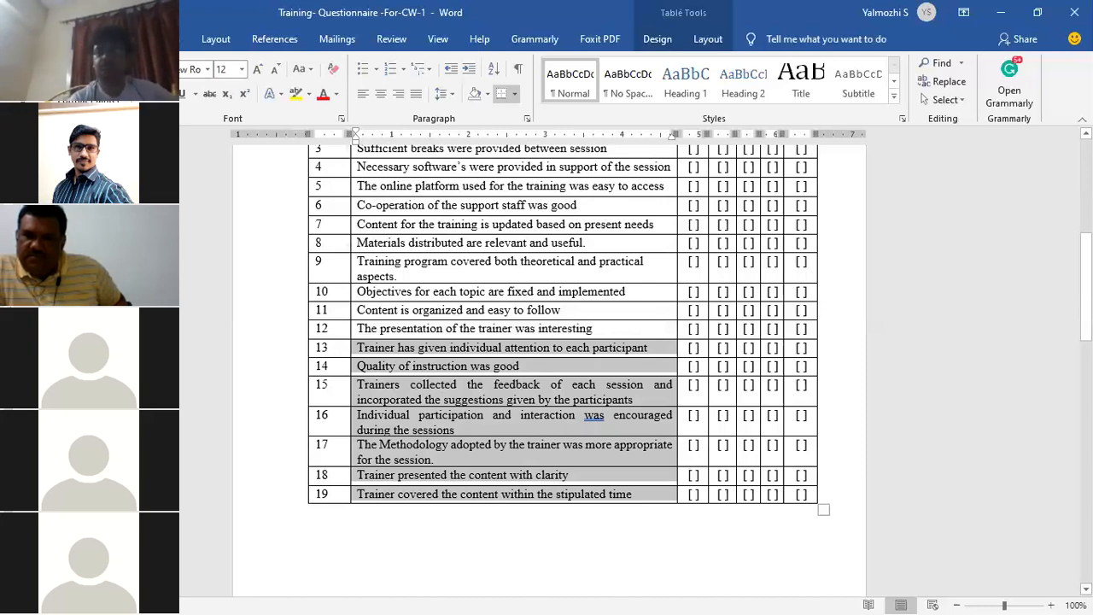
pyautogui.hotkey('alt', 'Tab')
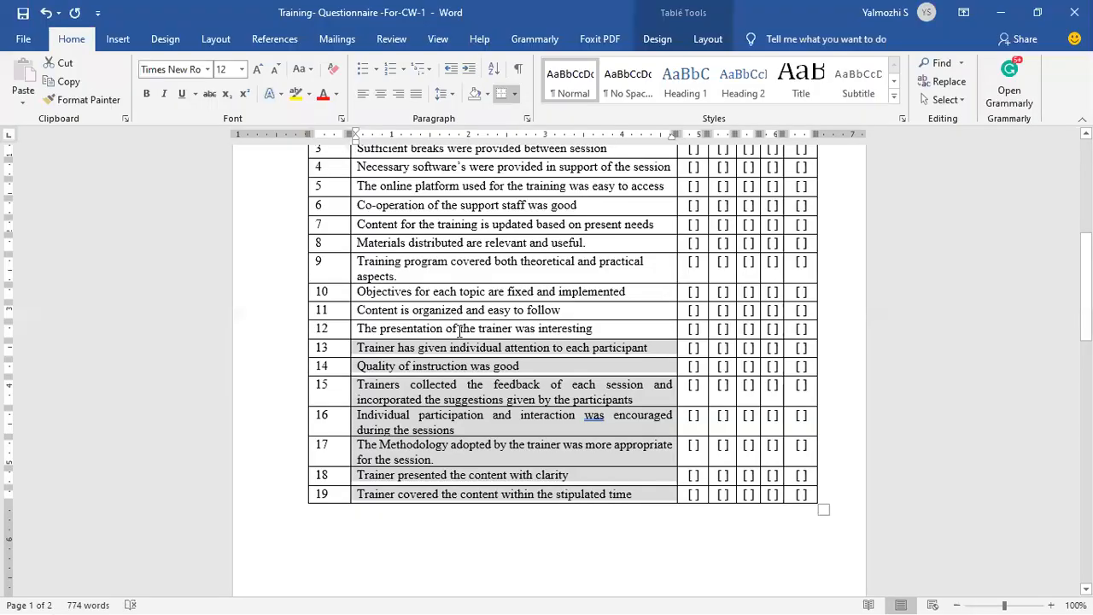
pyautogui.scroll(3, 462, 345)
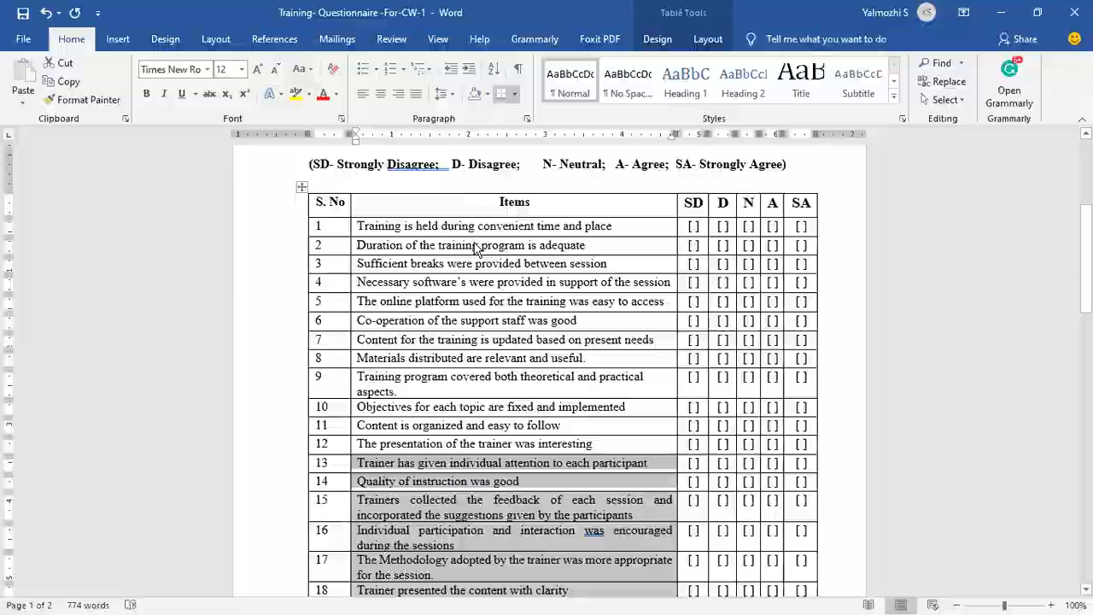
# Switch to Microsoft Whiteboard and, with the black pen, sketch an open box and a circle containing "JS" below the theory diagram
pyautogui.hotkey('alt', 'Tab')
pyautogui.click(354, 599)
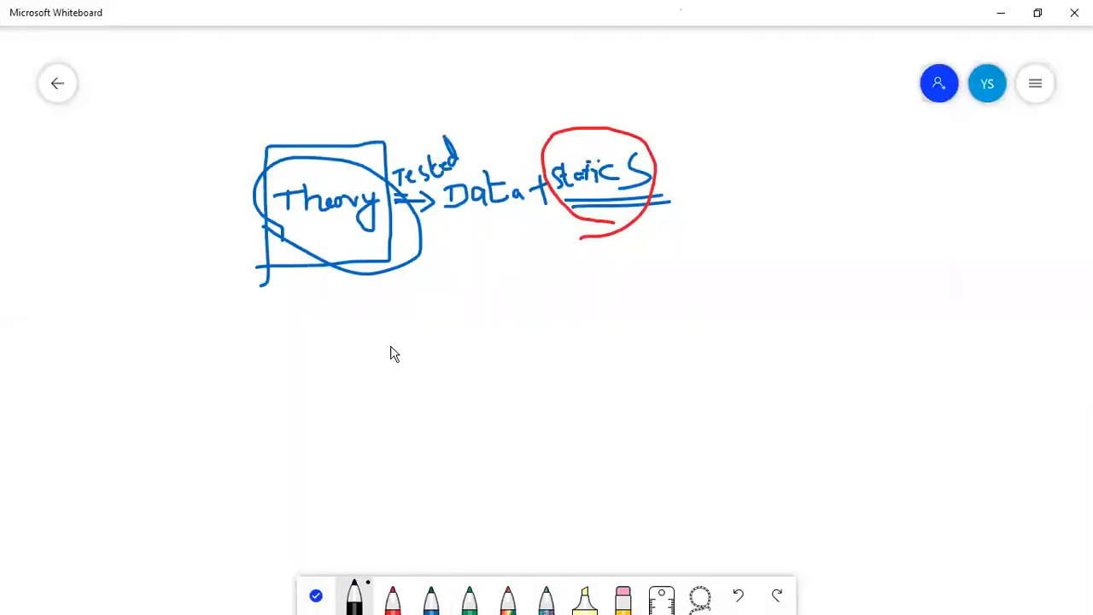
pyautogui.moveTo(392, 392); pyautogui.dragTo(444, 347)
pyautogui.moveTo(392, 391); pyautogui.dragTo(455, 383)
pyautogui.moveTo(677, 314); pyautogui.dragTo(688, 374)
pyautogui.moveTo(665, 313); pyautogui.dragTo(688, 375)
pyautogui.moveTo(648, 340)
pyautogui.mouseDown()
pyautogui.moveTo(642, 362)
pyautogui.moveTo(662, 362)
pyautogui.mouseUp()
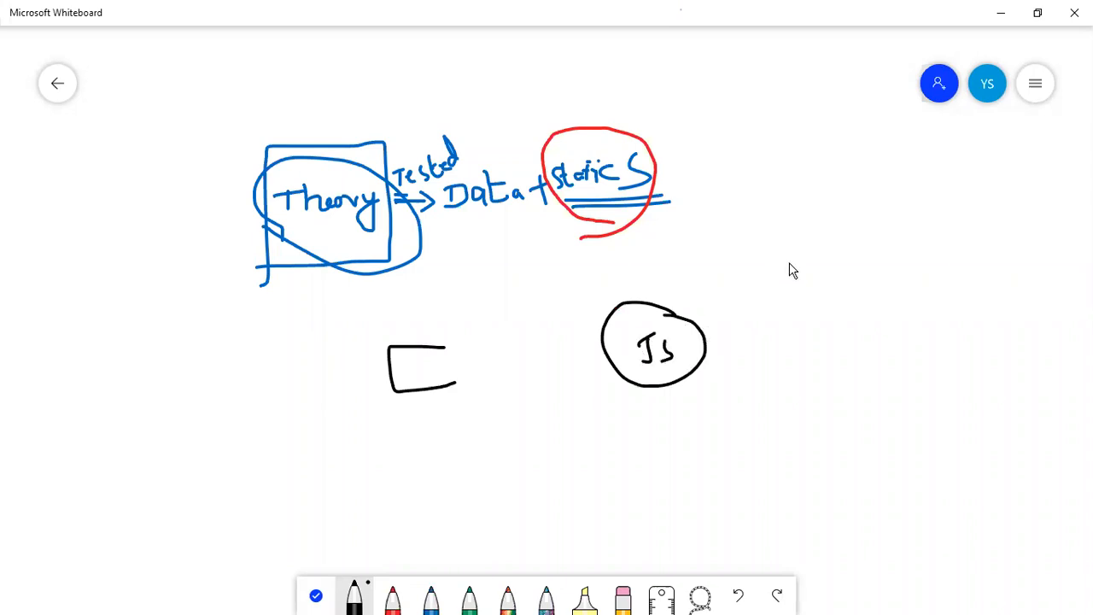
# Draw arrows fanning out from the JS circle and handwrite a label at the end of the upper arrow
pyautogui.moveTo(702, 327); pyautogui.dragTo(796, 255)
pyautogui.moveTo(705, 350); pyautogui.dragTo(814, 318)
pyautogui.moveTo(792, 305)
pyautogui.mouseDown()
pyautogui.moveTo(815, 314)
pyautogui.moveTo(787, 340)
pyautogui.mouseUp()
pyautogui.moveTo(695, 373); pyautogui.dragTo(835, 391)
pyautogui.moveTo(814, 373); pyautogui.dragTo(771, 425)
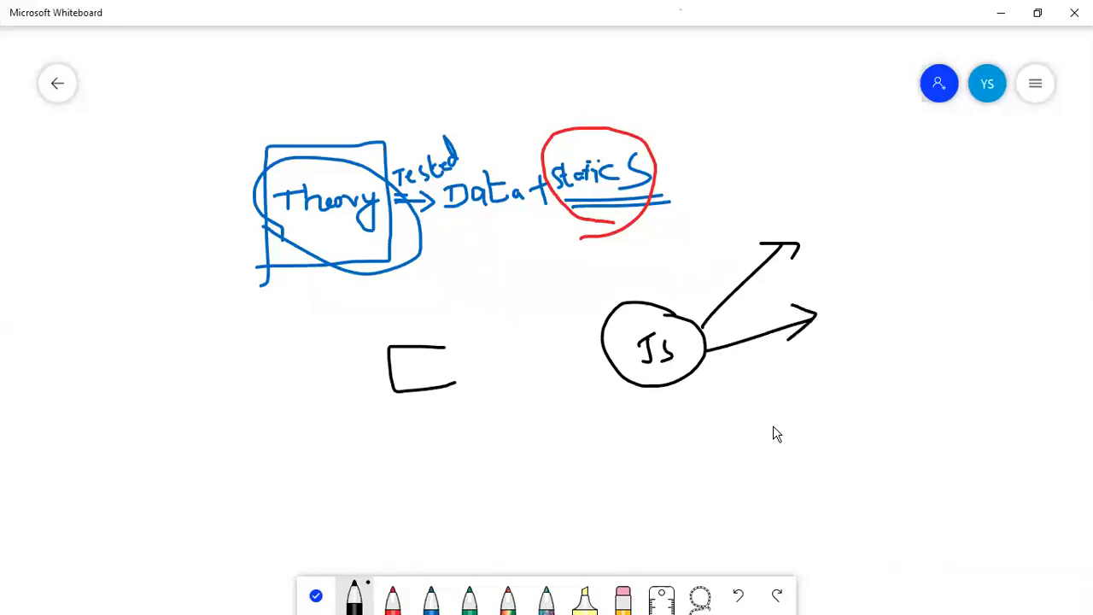
pyautogui.moveTo(629, 288)
pyautogui.mouseDown()
pyautogui.moveTo(632, 252)
pyautogui.moveTo(651, 273)
pyautogui.mouseUp()
pyautogui.moveTo(810, 244)
pyautogui.mouseDown()
pyautogui.moveTo(889, 233)
pyautogui.moveTo(797, 250)
pyautogui.mouseUp()
pyautogui.moveTo(822, 189); pyautogui.dragTo(829, 205)
pyautogui.moveTo(837, 198)
pyautogui.mouseDown()
pyautogui.moveTo(855, 201)
pyautogui.moveTo(849, 179)
pyautogui.moveTo(880, 194)
pyautogui.mouseUp()
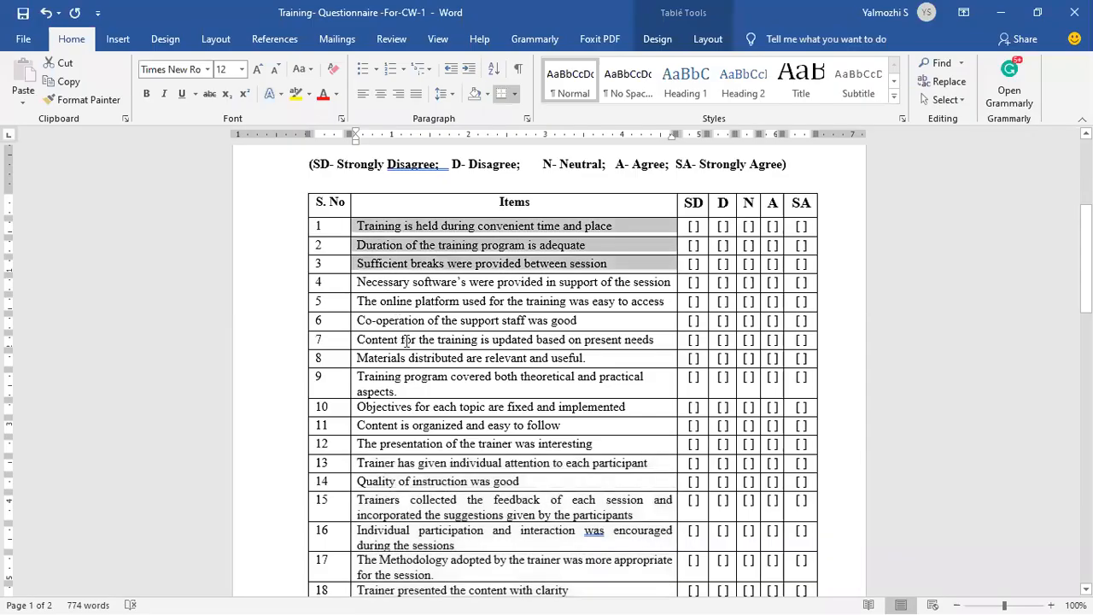
# Return to the Word training questionnaire and highlight items 1 to 6 of the Section B table
pyautogui.moveTo(407, 341); pyautogui.dragTo(407, 341)
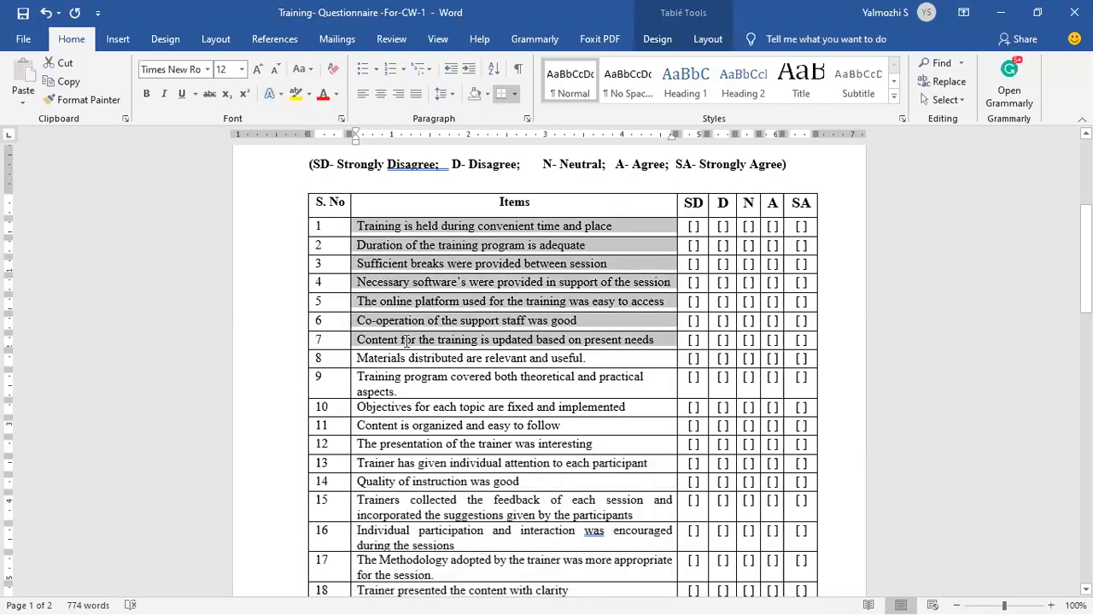
pyautogui.moveTo(411, 316); pyautogui.dragTo(405, 316)
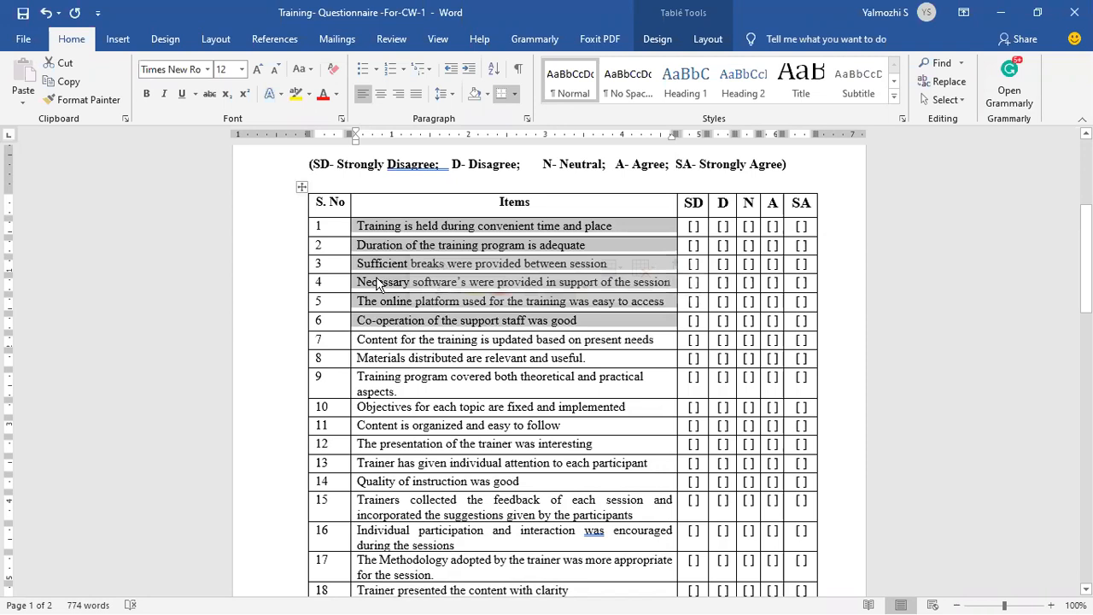
pyautogui.click(361, 225)
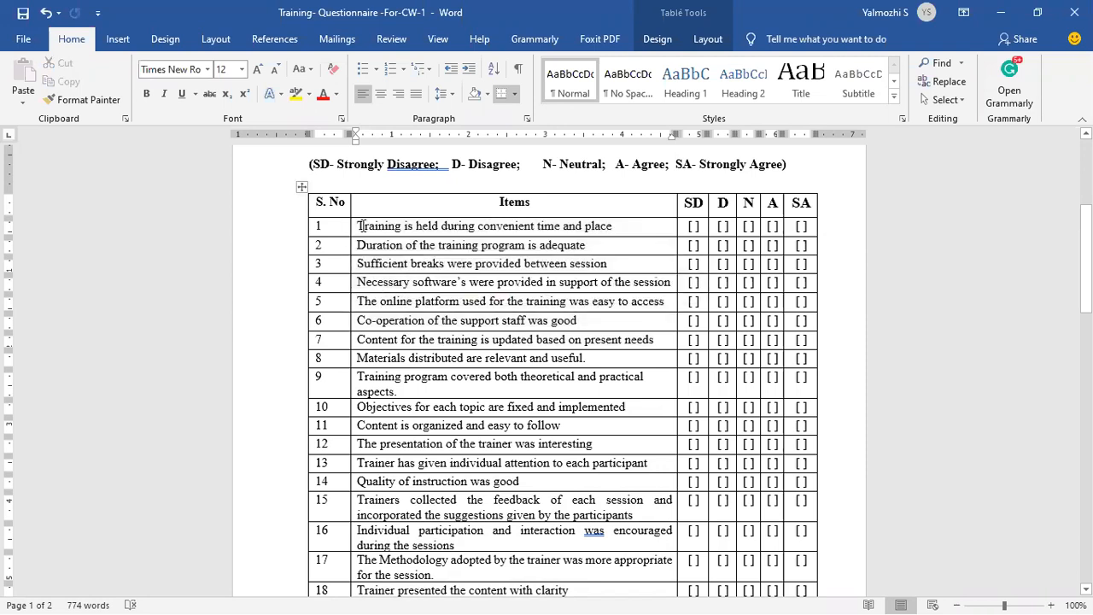
pyautogui.keyDown('shift'); pyautogui.click(418, 322); pyautogui.keyUp('shift')
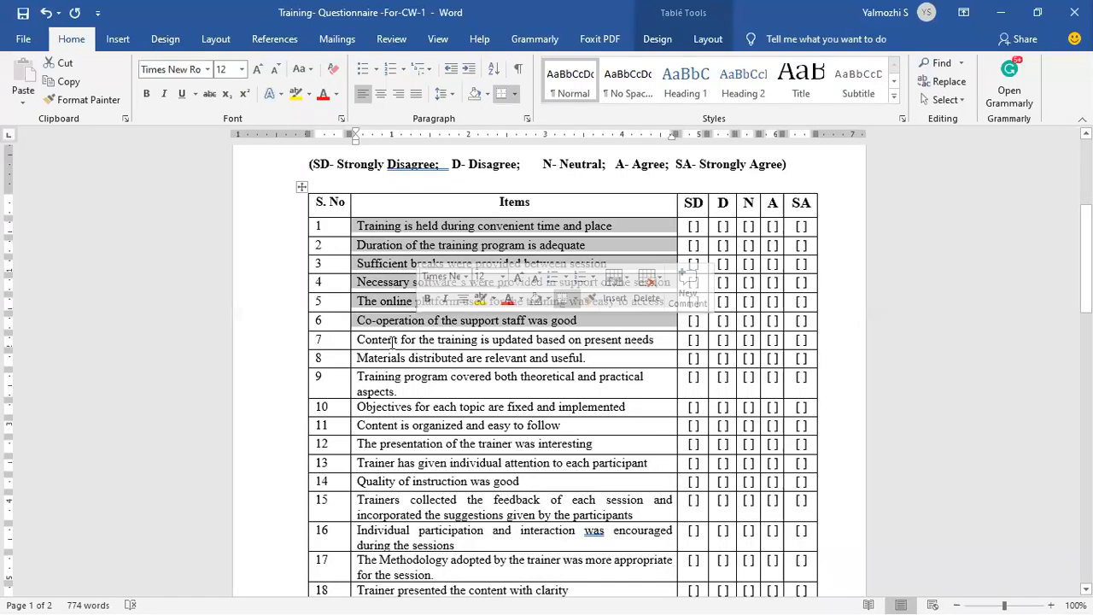
# Highlight the content items 7 to 11, then the trainer delivery items 12 to 19, and return to the Section B heading
pyautogui.moveTo(392, 341); pyautogui.dragTo(422, 427)
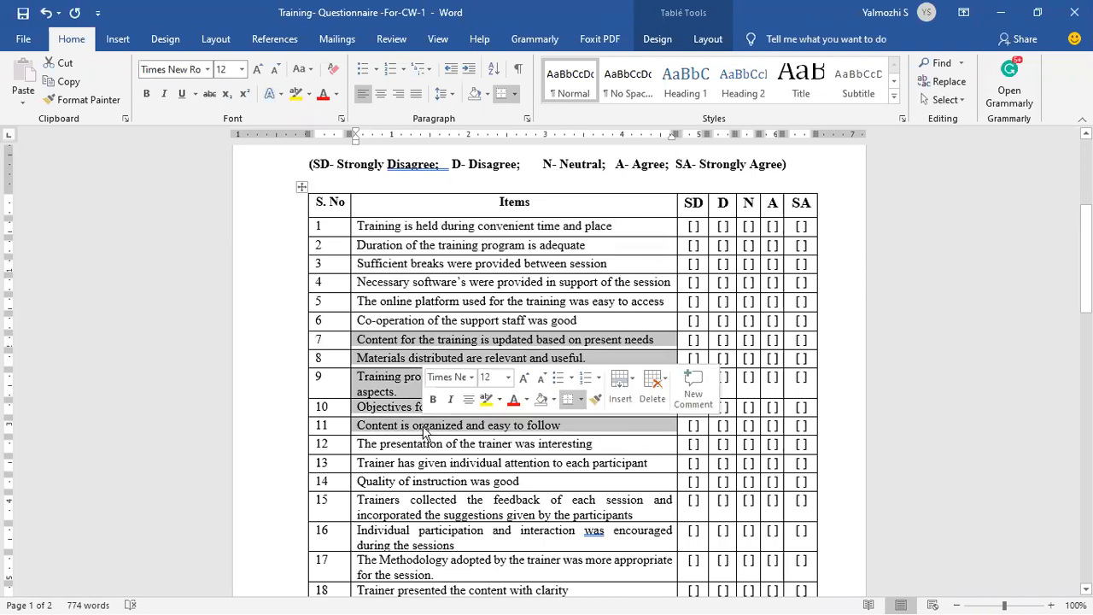
pyautogui.scroll(-2, 391, 376)
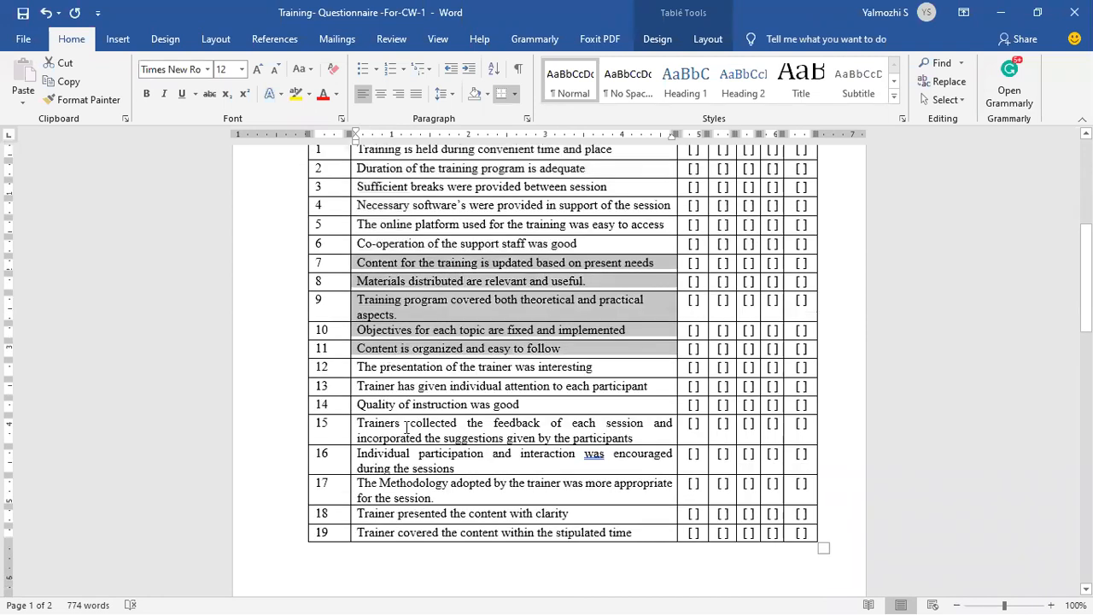
pyautogui.moveTo(433, 528); pyautogui.dragTo(419, 525)
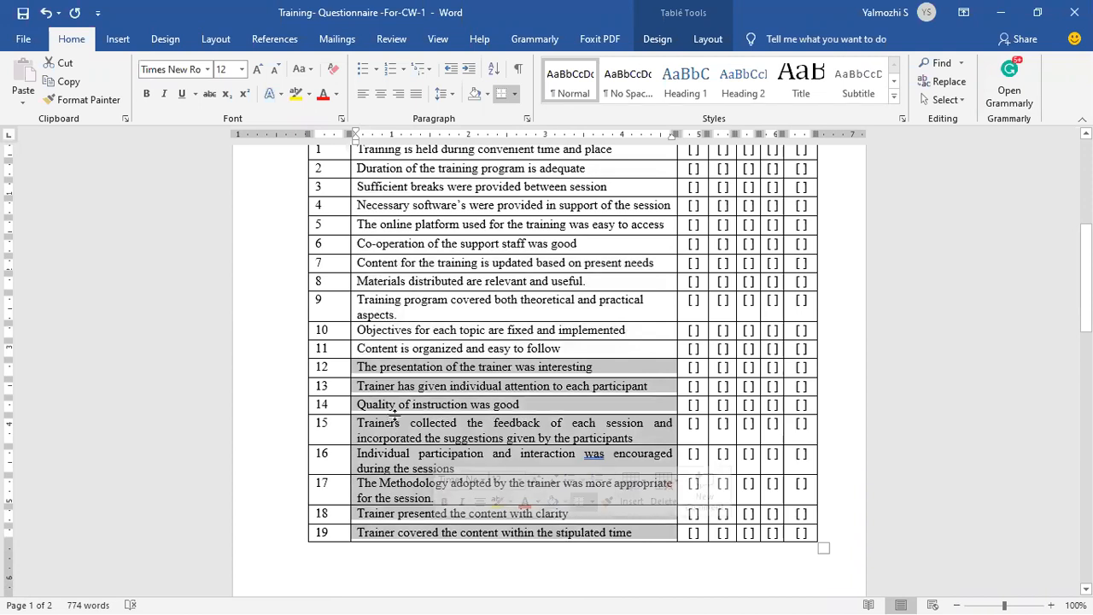
pyautogui.click(403, 424)
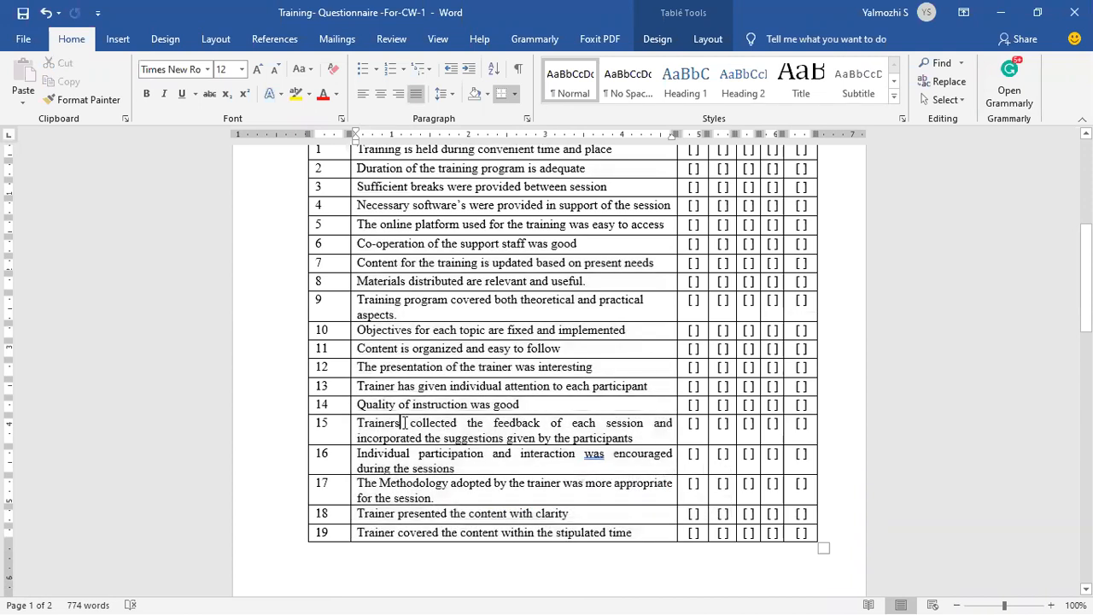
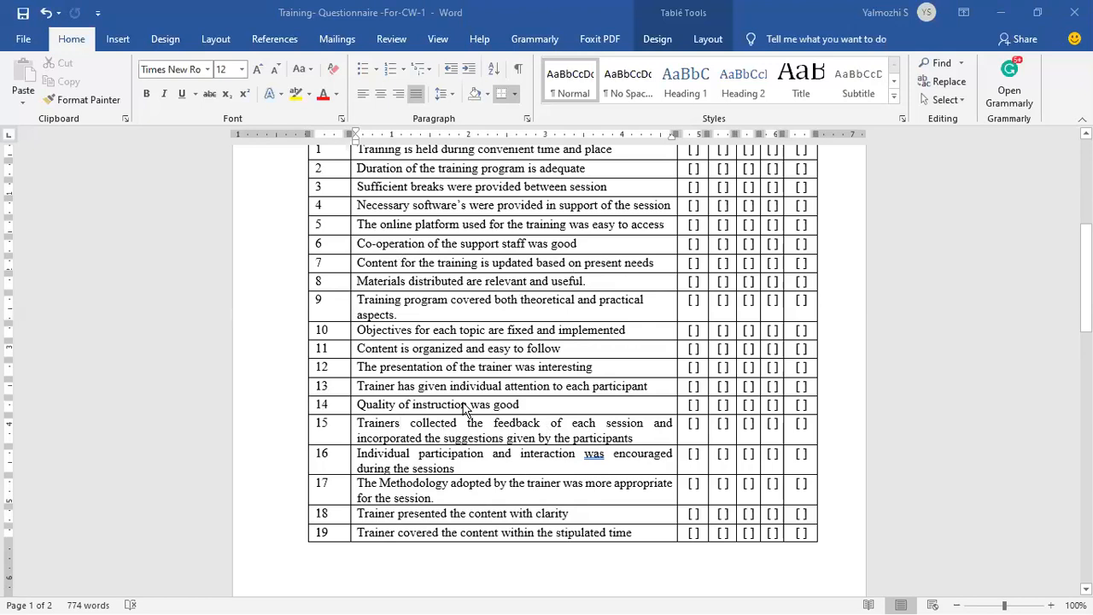
pyautogui.scroll(1, 474, 369)
pyautogui.scroll(2, 468, 372)
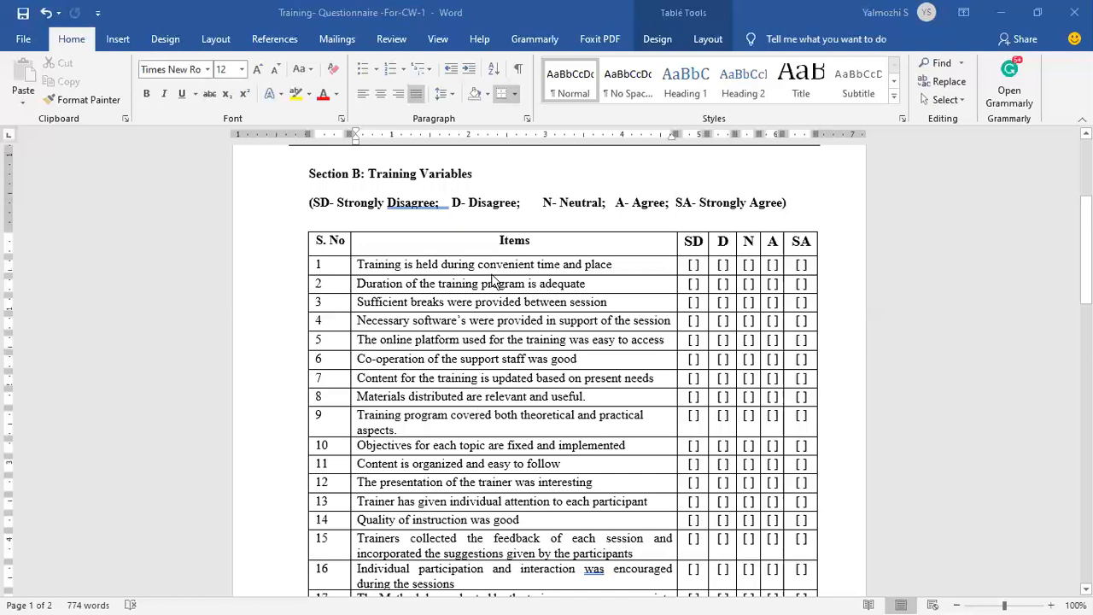
# Switch to the SPSS data file, maximize its window, and open a widened Factor Analysis dialog that shows the full item labels
pyautogui.hotkey('alt', 'Tab')
pyautogui.press('Tab')
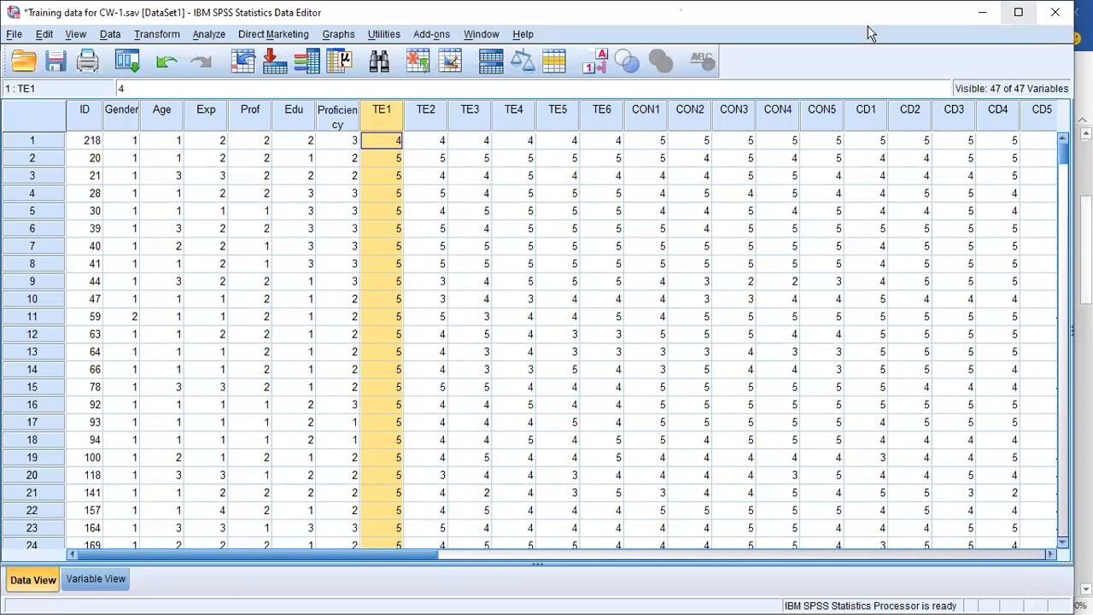
pyautogui.click(1018, 12)
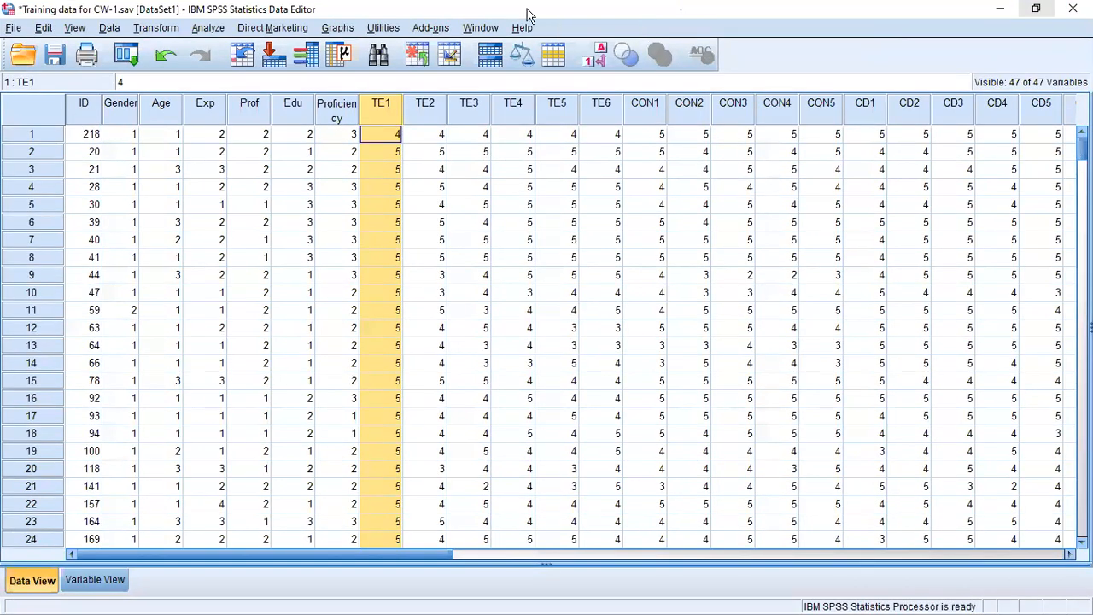
pyautogui.click(209, 30)
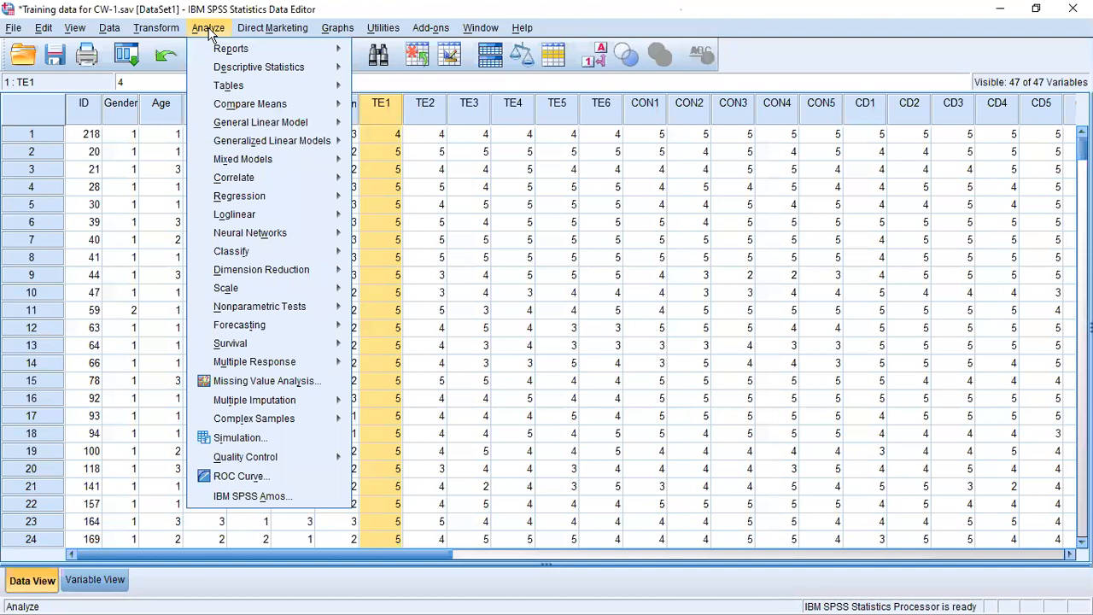
pyautogui.moveTo(250, 293)
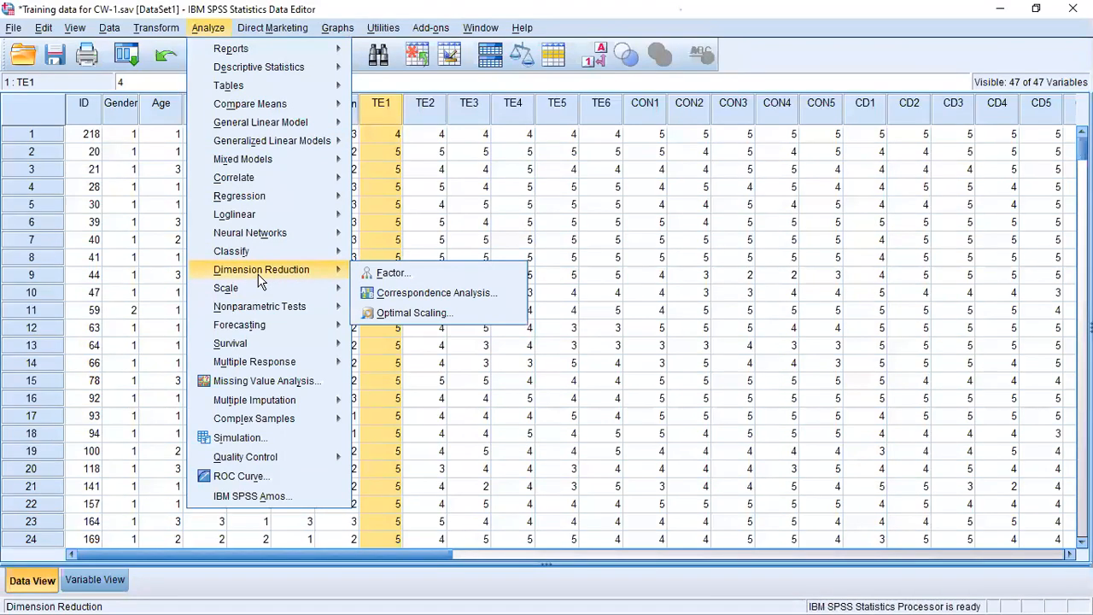
pyautogui.click(387, 277)
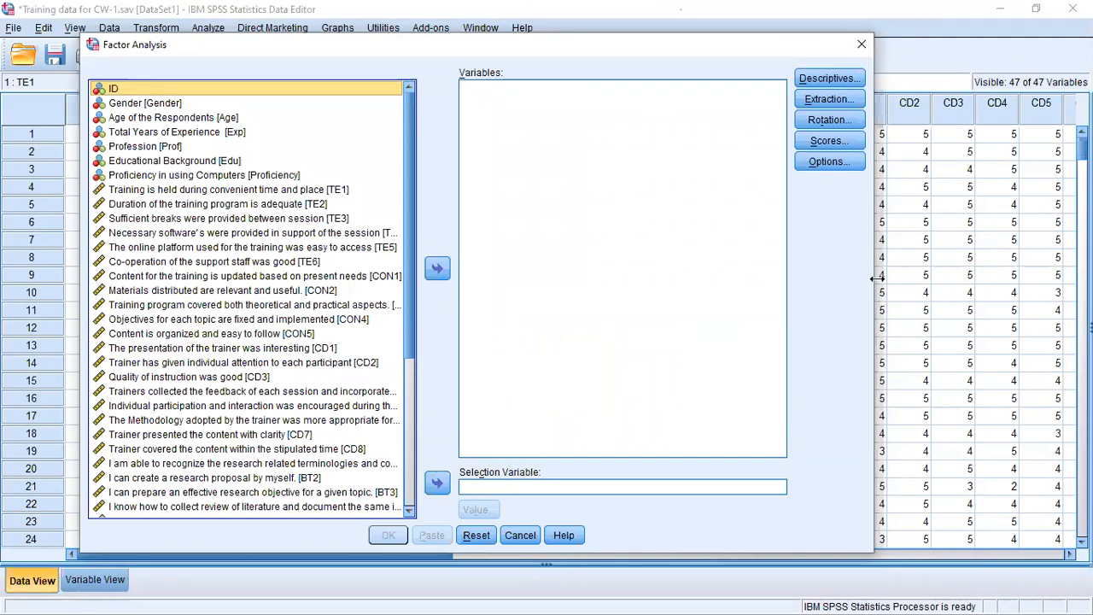
pyautogui.moveTo(877, 278); pyautogui.dragTo(1054, 276)
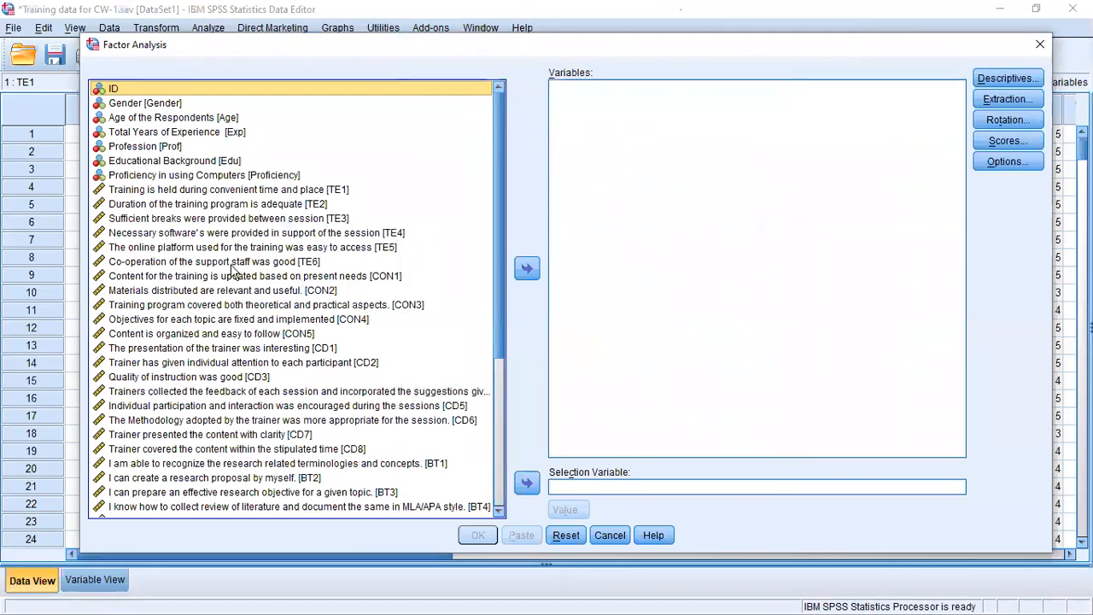
# Select all training items from TE1 to CD8 in the Factor Analysis source list
pyautogui.click(224, 194)
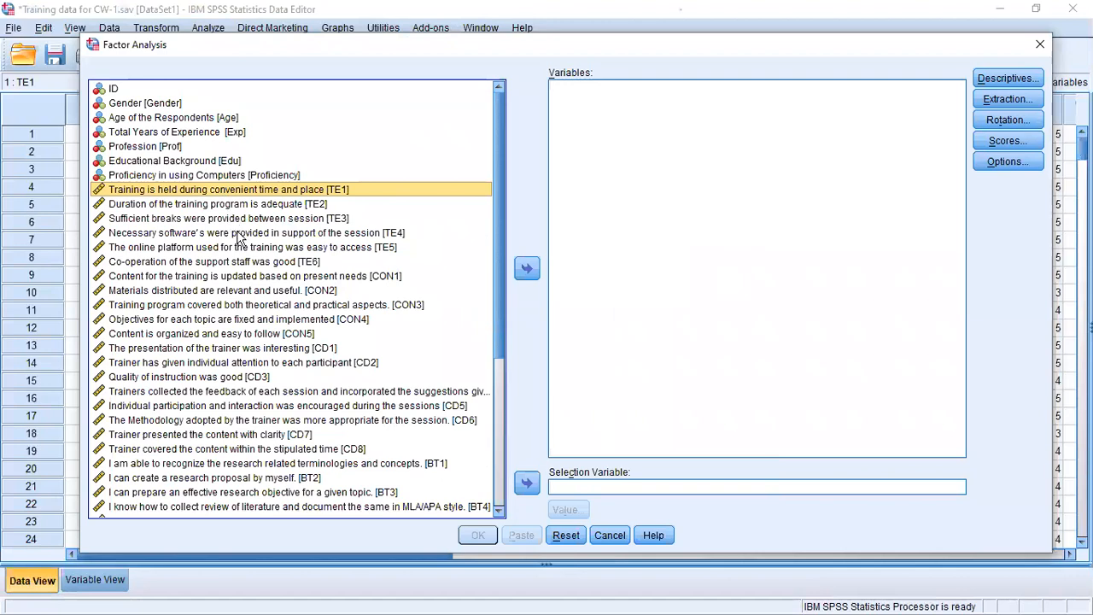
pyautogui.scroll(-3, 235, 237)
pyautogui.scroll(-3, 241, 246)
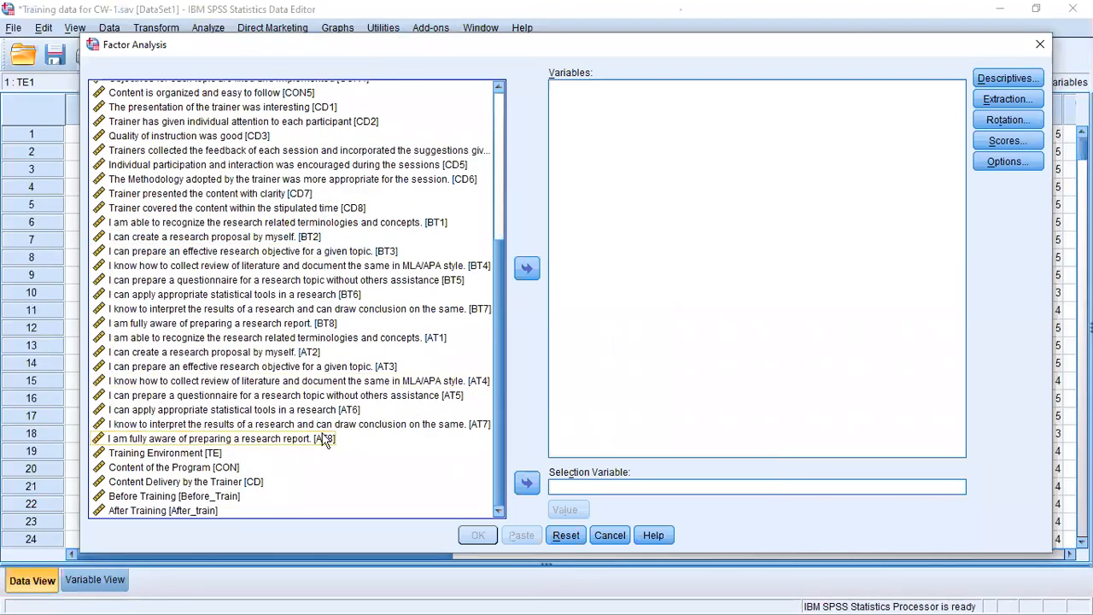
pyautogui.keyDown('shift'); pyautogui.click(339, 208); pyautogui.keyUp('shift')
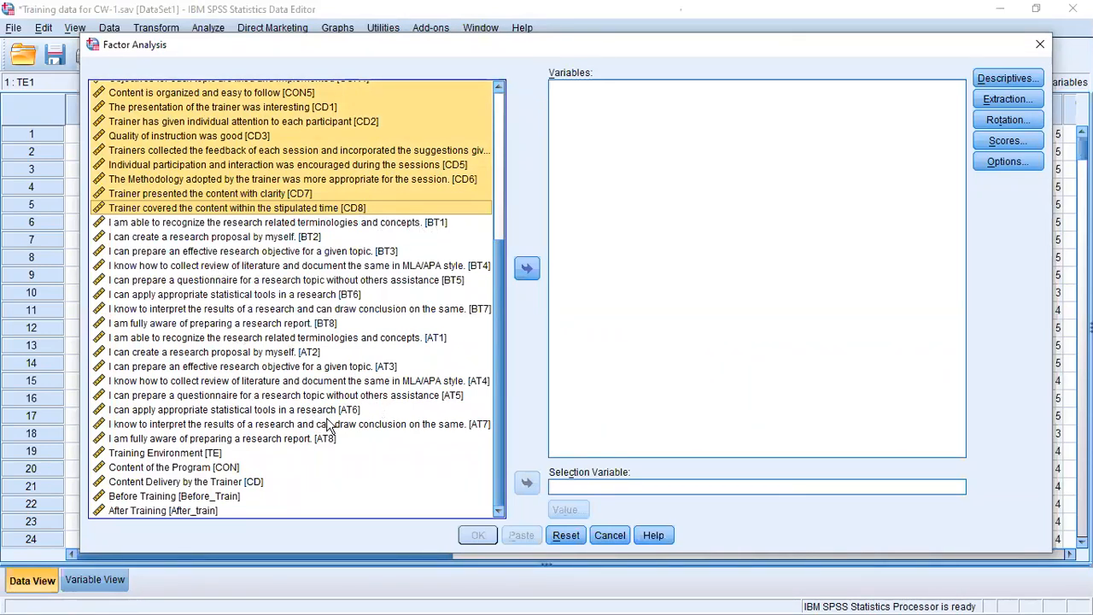
pyautogui.scroll(2, 316, 418)
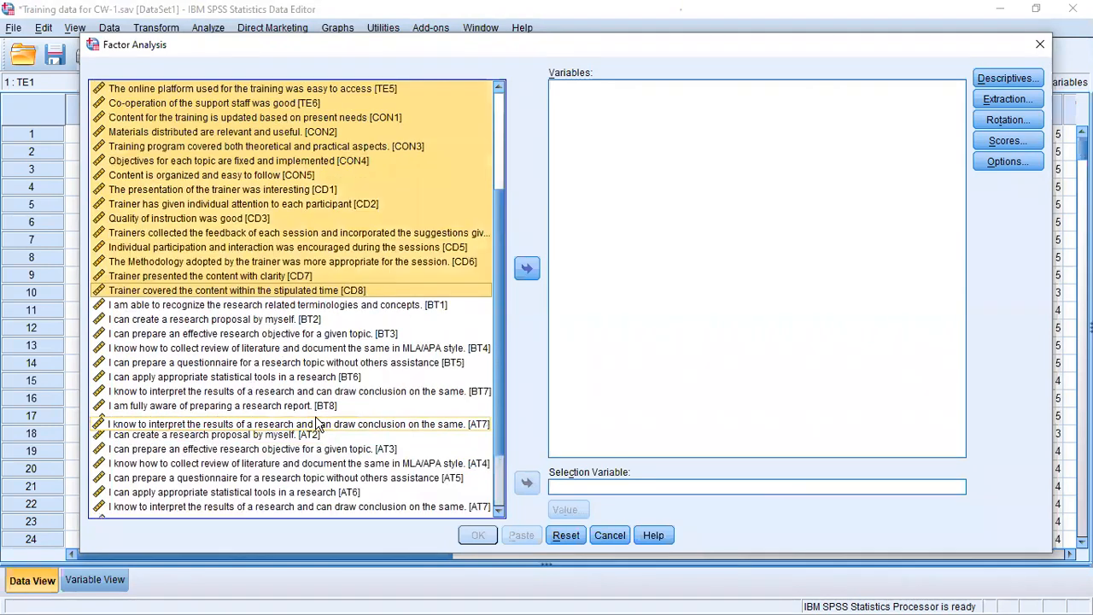
# Switch to the Word questionnaire and review the Section C outcome items rated before and after training
pyautogui.hotkey('alt', 'Tab')
pyautogui.hotkey('alt', 'Tab')
pyautogui.hotkey('alt', 'Tab')
pyautogui.hotkey('alt', 'Tab')
pyautogui.hotkey('alt', 'Tab')
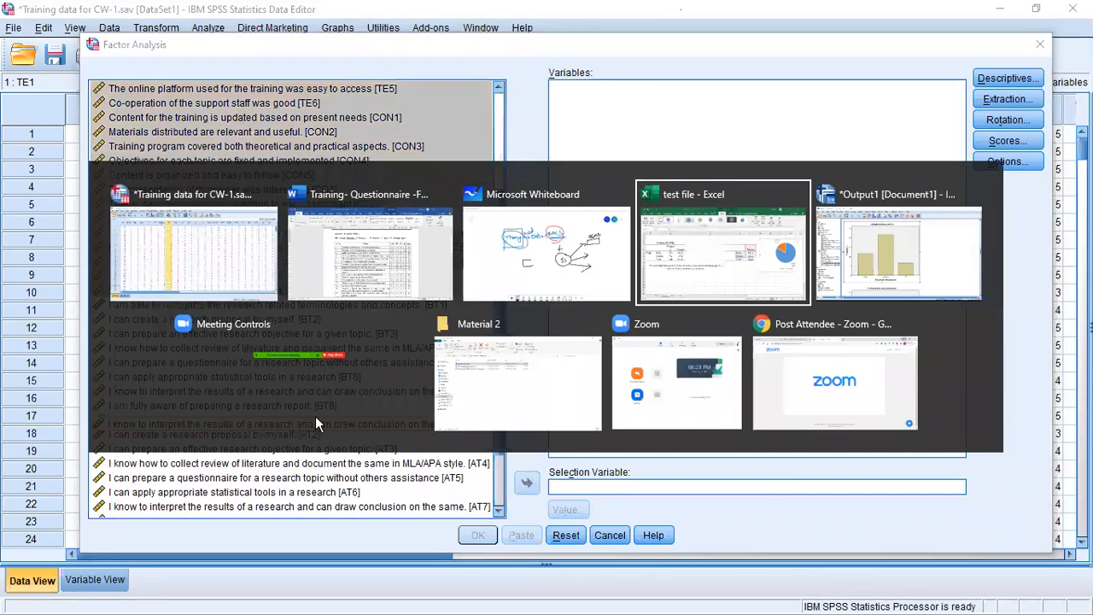
pyautogui.hotkey('alt', 'Tab')
pyautogui.hotkey('alt', 'Tab')
pyautogui.hotkey('alt', 'Tab')
pyautogui.hotkey('alt', 'Tab')
pyautogui.hotkey('alt', 'Tab')
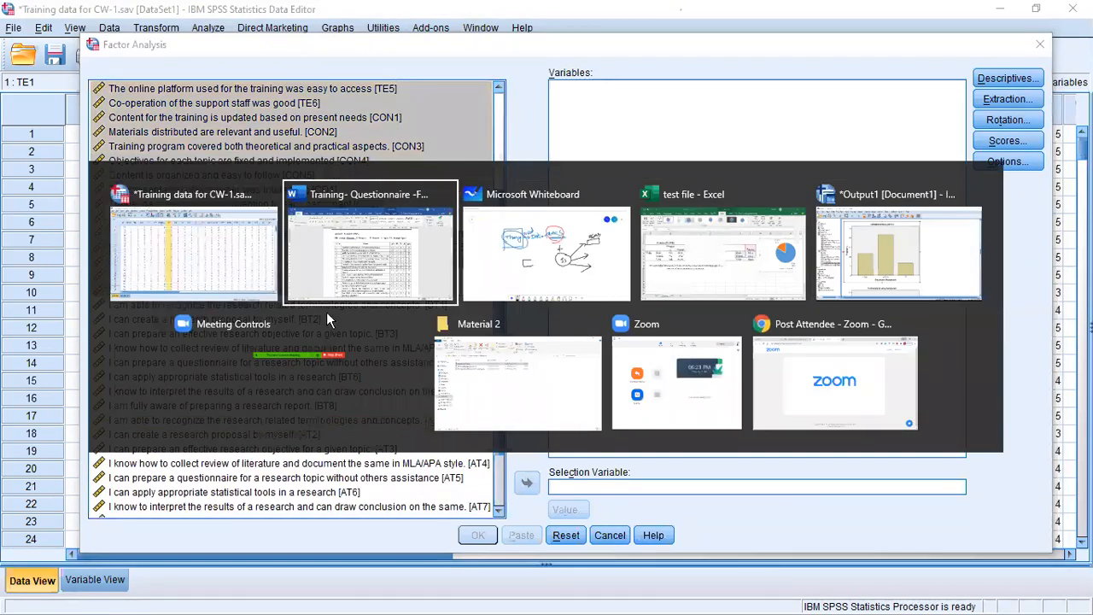
pyautogui.scroll(-6, 467, 344)
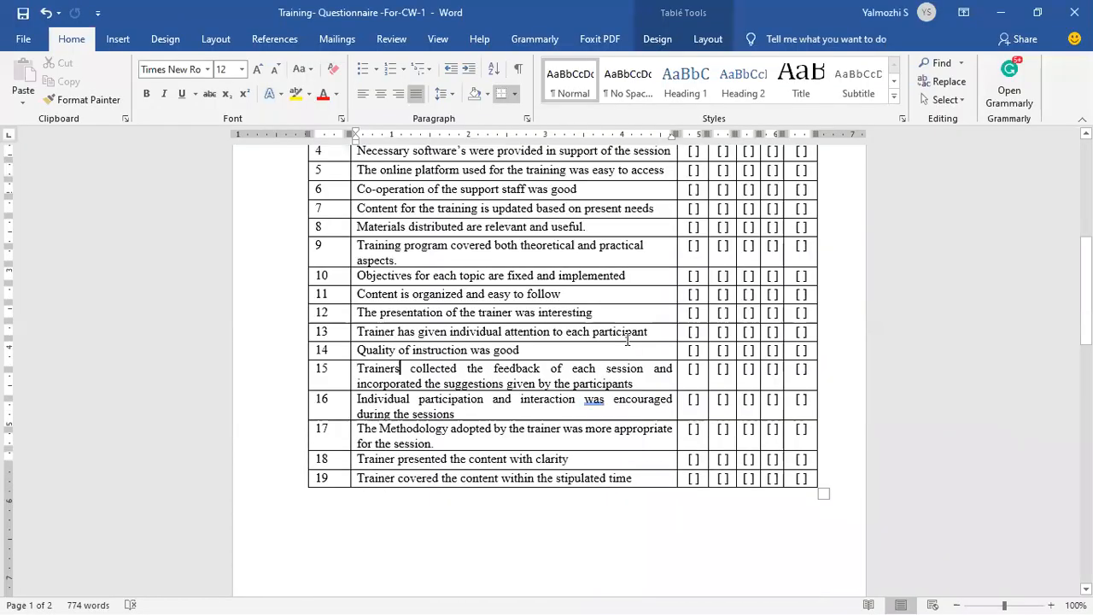
pyautogui.scroll(-8, 627, 340)
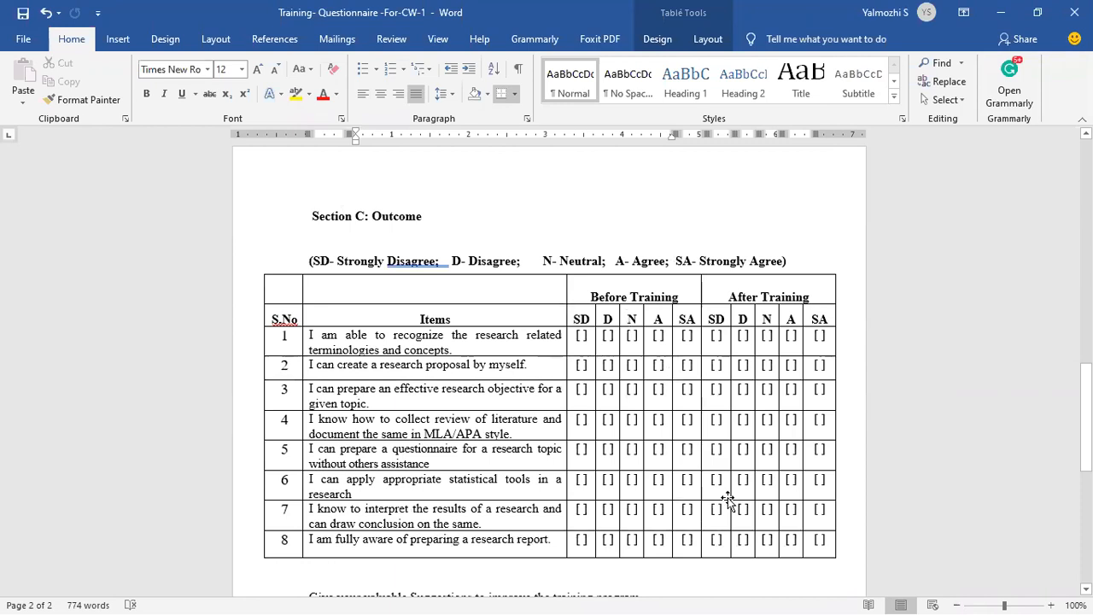
# Return to the SPSS Factor Analysis dialog and add the selected items TE1 to CD8 as the analysis variables
pyautogui.hotkey('alt', 'Tab')
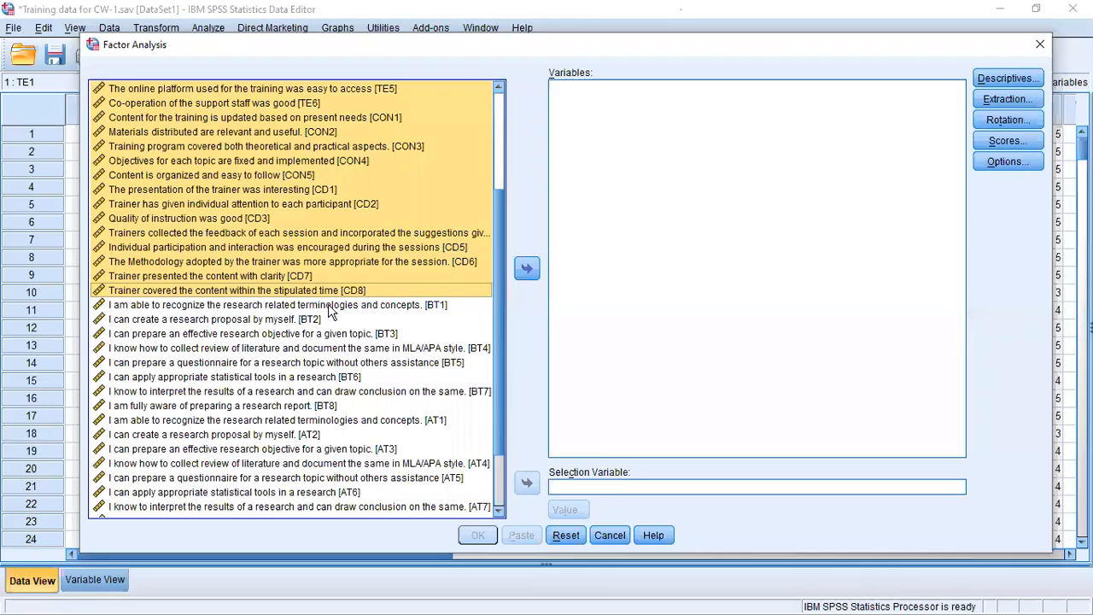
pyautogui.scroll(4, 329, 309)
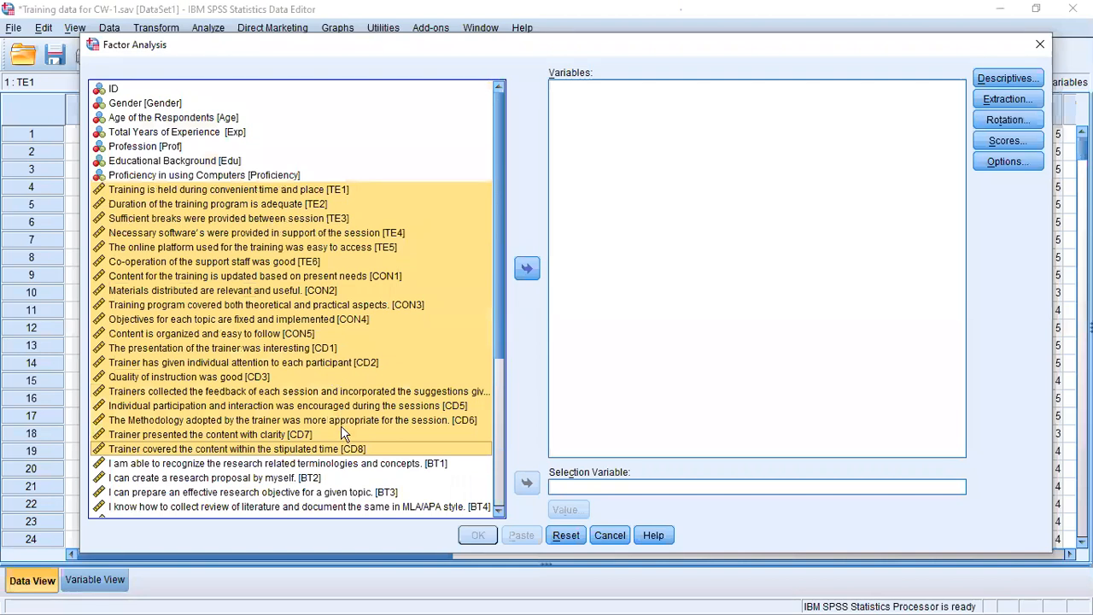
pyautogui.click(527, 270)
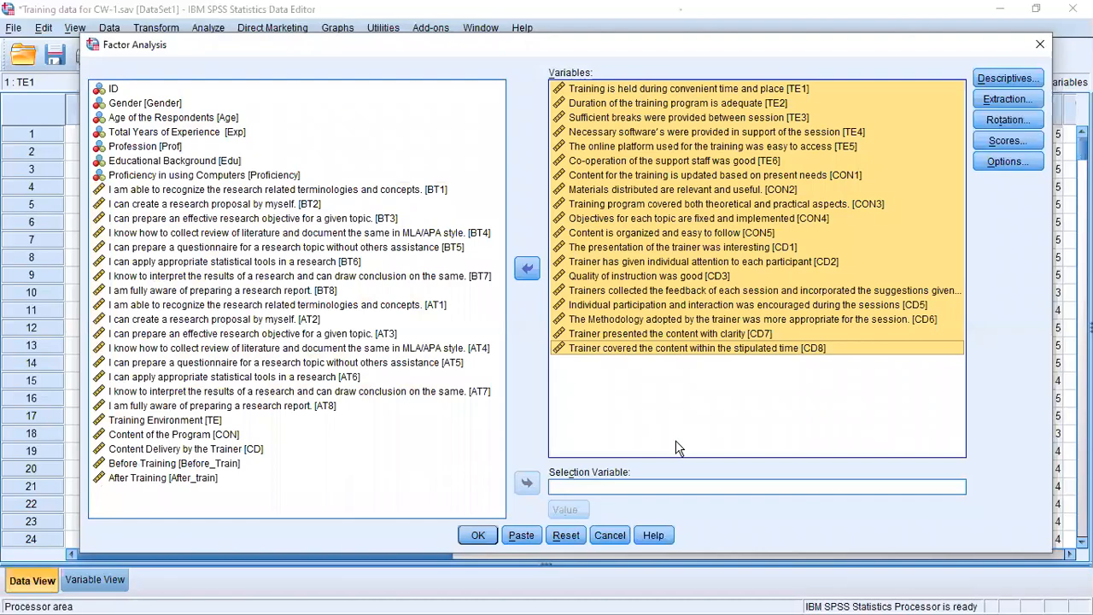
pyautogui.hotkey('alt', 'Tab')
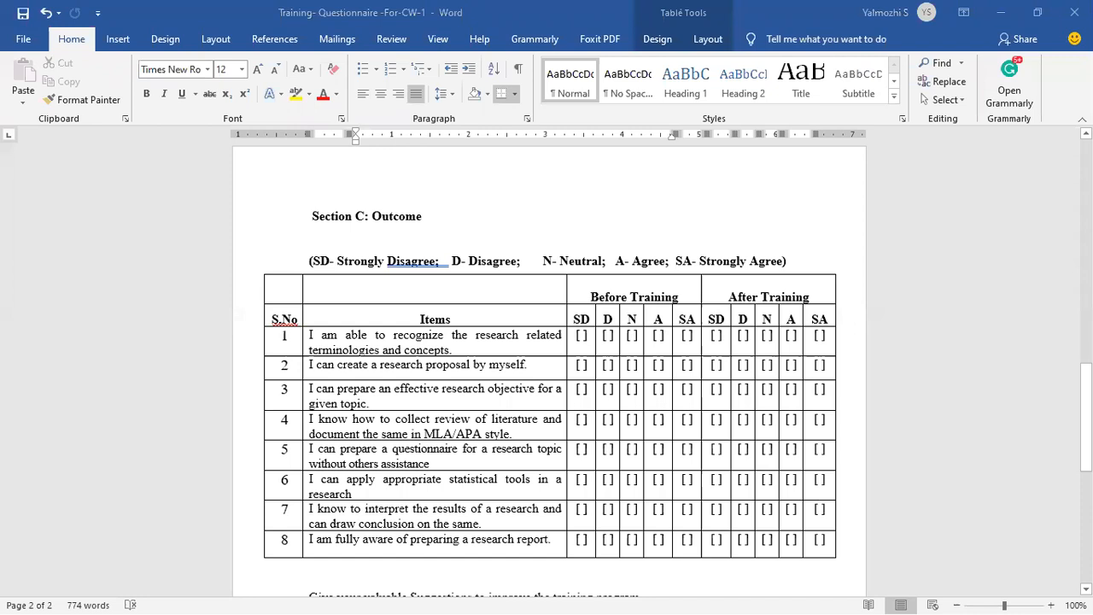
pyautogui.write('Analyze')
pyautogui.hotkey('alt', 'Tab')
pyautogui.hotkey('alt', 'Tab')
pyautogui.hotkey('alt', 'Tab')
pyautogui.hotkey('alt', 'Tab')
pyautogui.hotkey('alt', 'Tab')
pyautogui.hotkey('alt', 'Tab')
pyautogui.hotkey('alt', 'Tab')
pyautogui.hotkey('alt', 'Tab')
pyautogui.hotkey('alt', 'Tab')
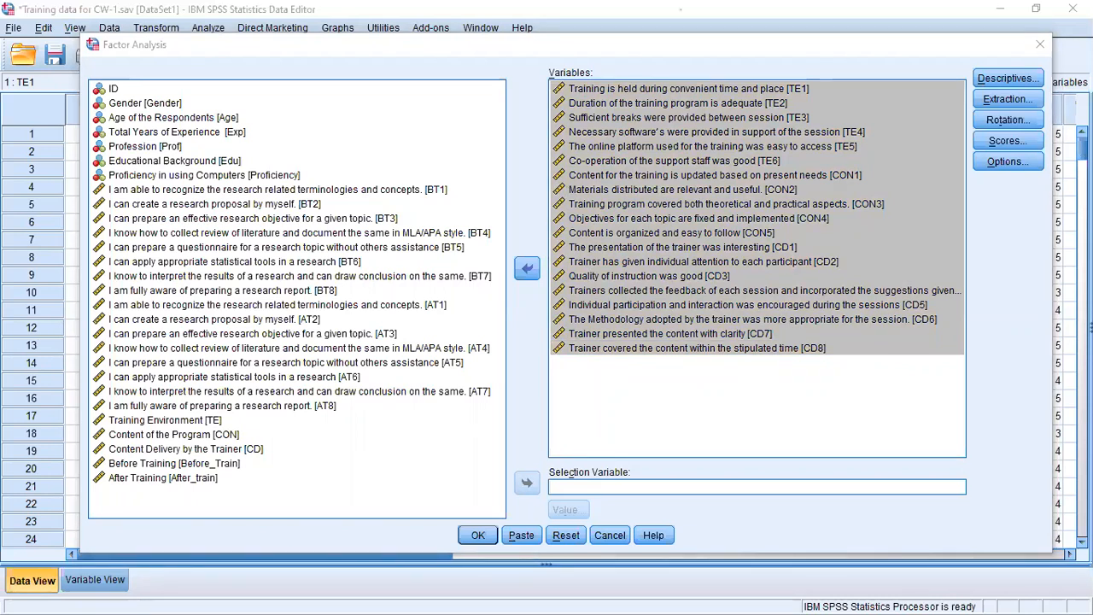
# Narrow the Factor Analysis dialog to uncover the data columns beside it
pyautogui.write('s')
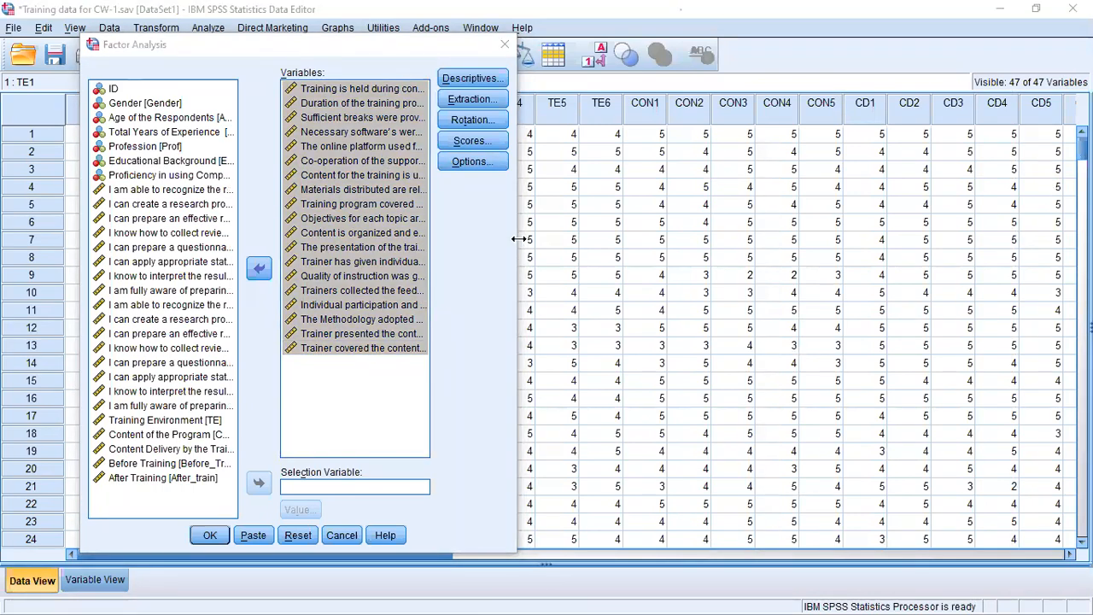
pyautogui.click(518, 239)
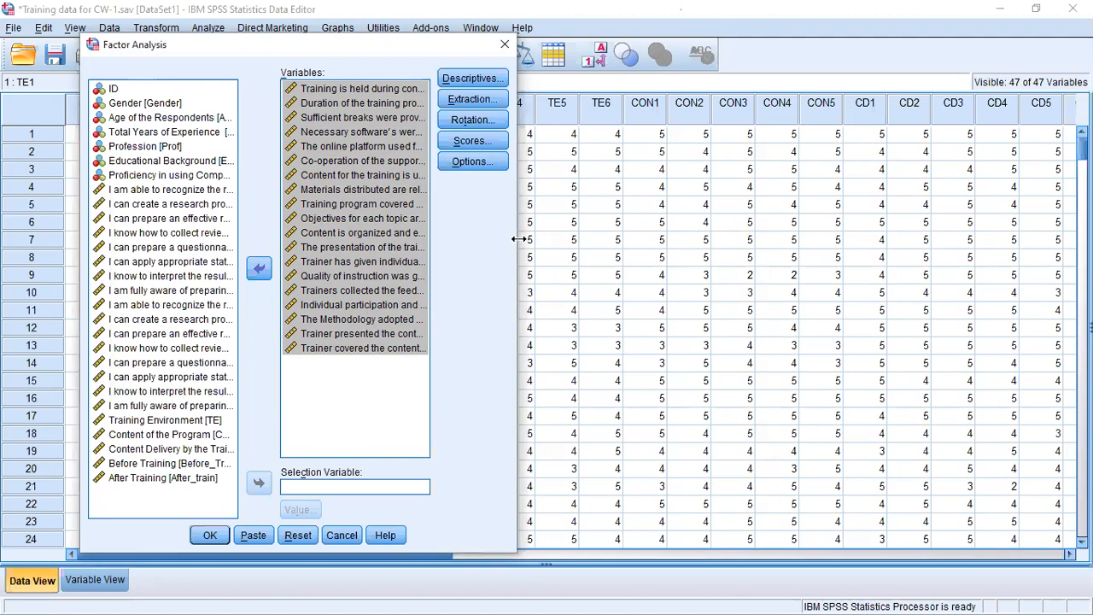
# Reopen the Factor Analysis setup and add the training items TE1 to CD8 as the analysis variables
pyautogui.moveTo(518, 239); pyautogui.dragTo(1039, 239)
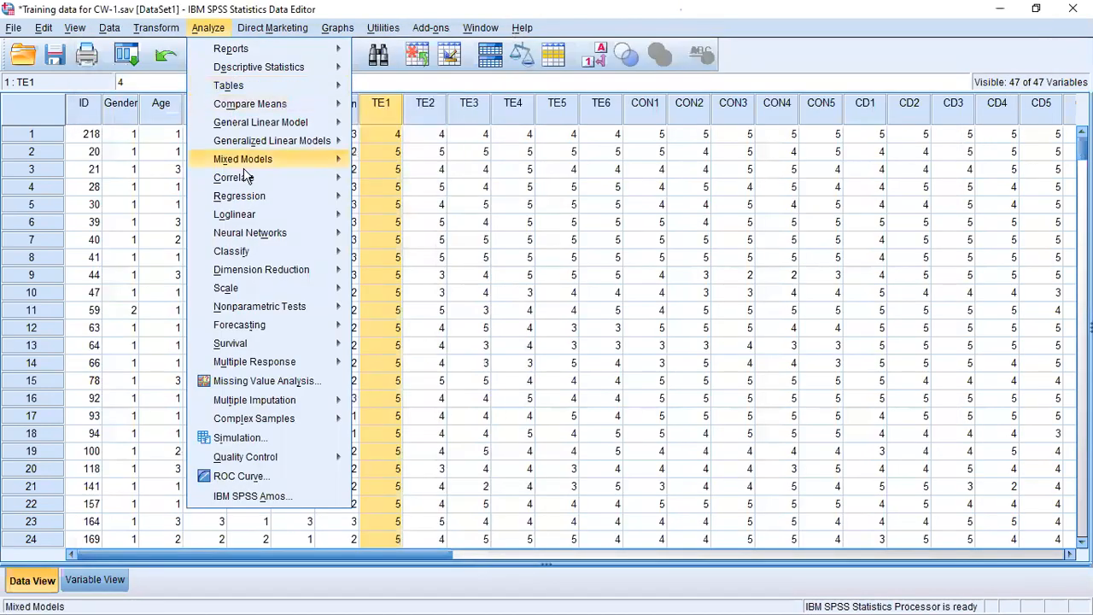
pyautogui.moveTo(272, 273)
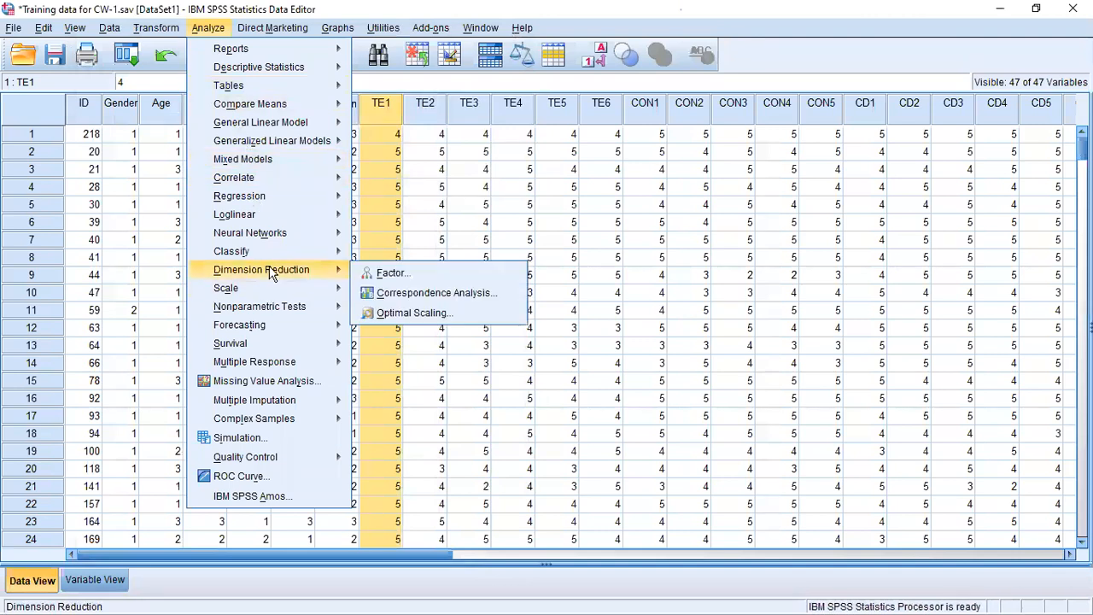
pyautogui.click(393, 274)
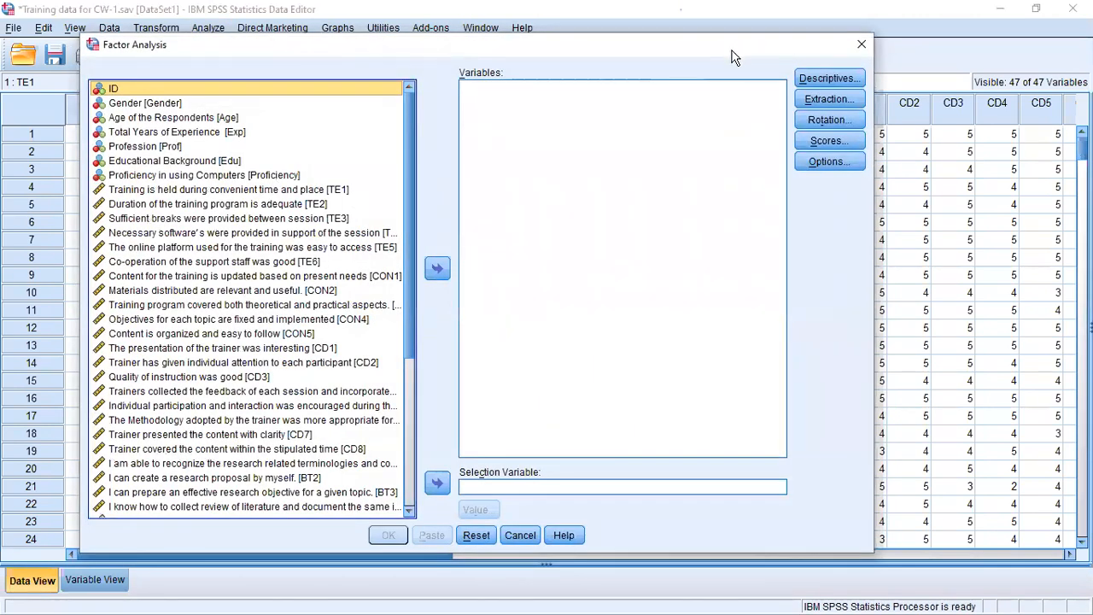
pyautogui.click(246, 193)
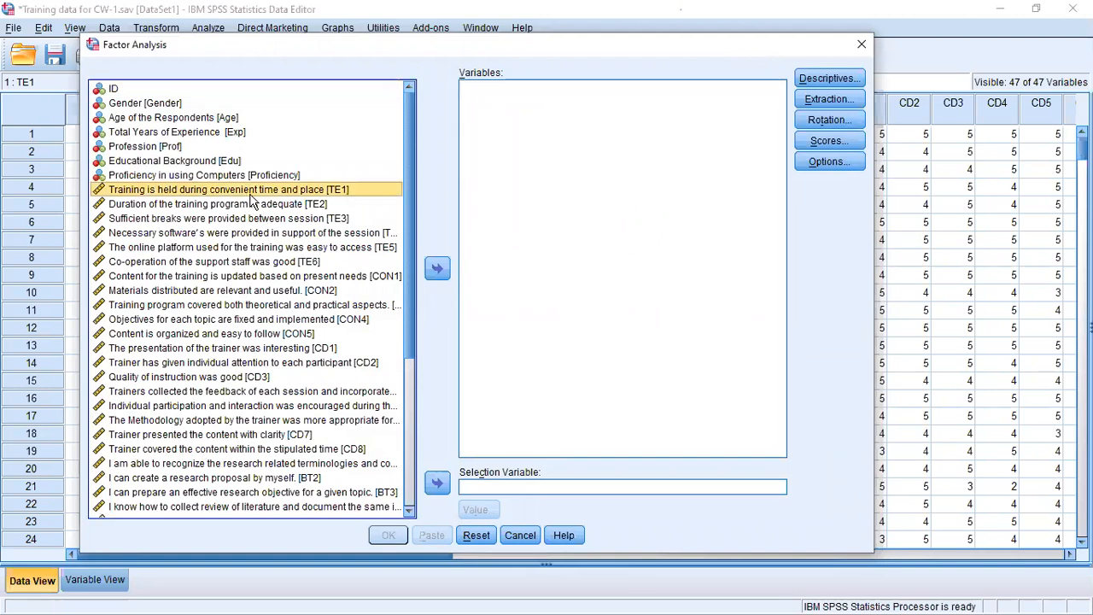
pyautogui.scroll(-7, 280, 253)
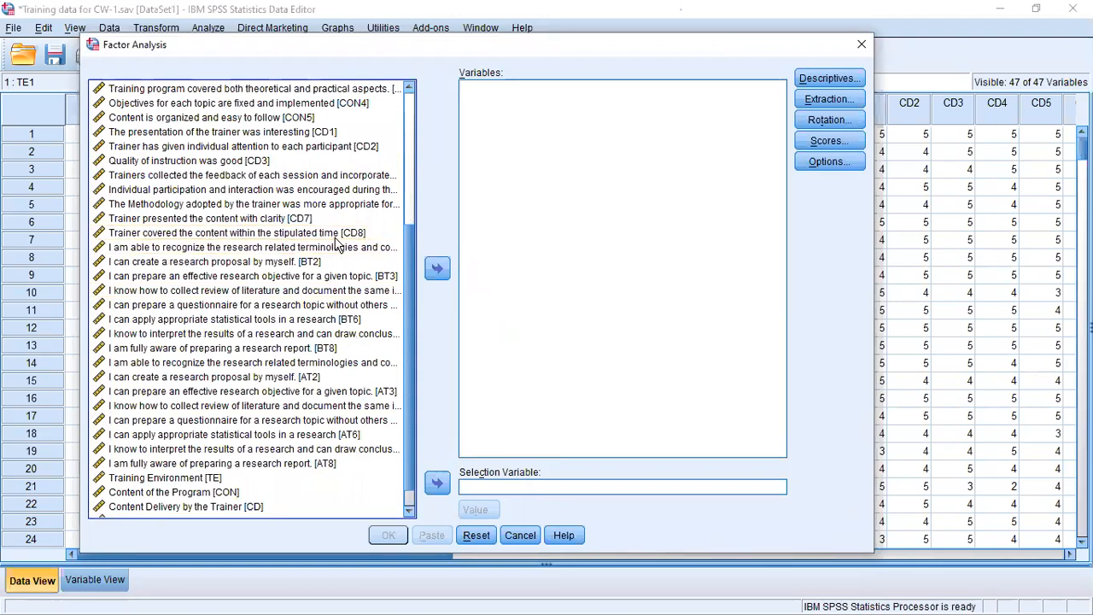
pyautogui.keyDown('shift'); pyautogui.click(337, 239); pyautogui.keyUp('shift')
pyautogui.scroll(5, 345, 239)
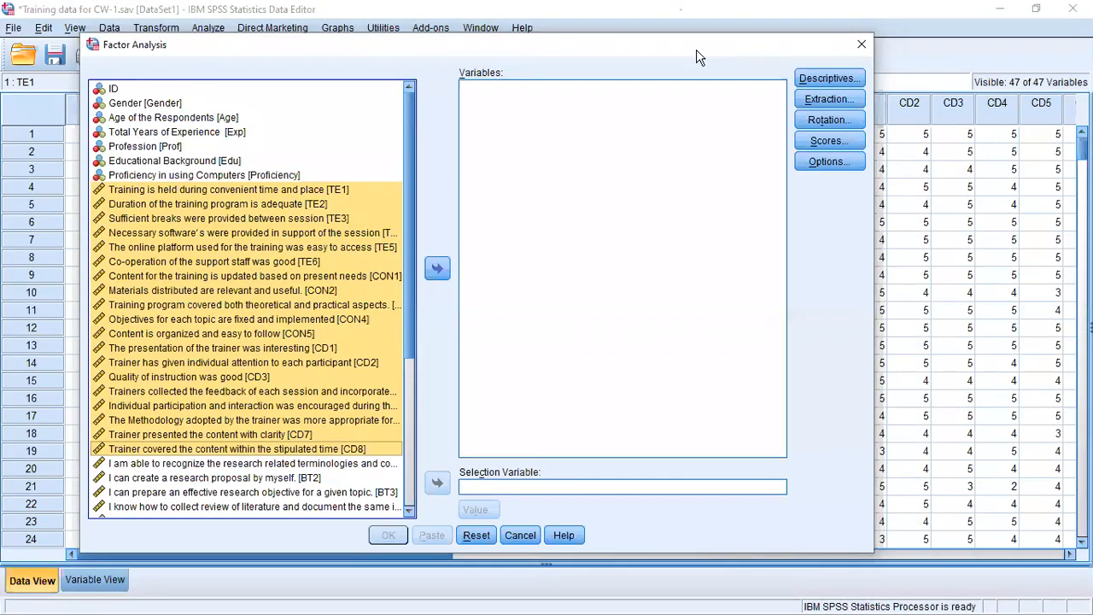
pyautogui.click(437, 267)
pyautogui.click(825, 77)
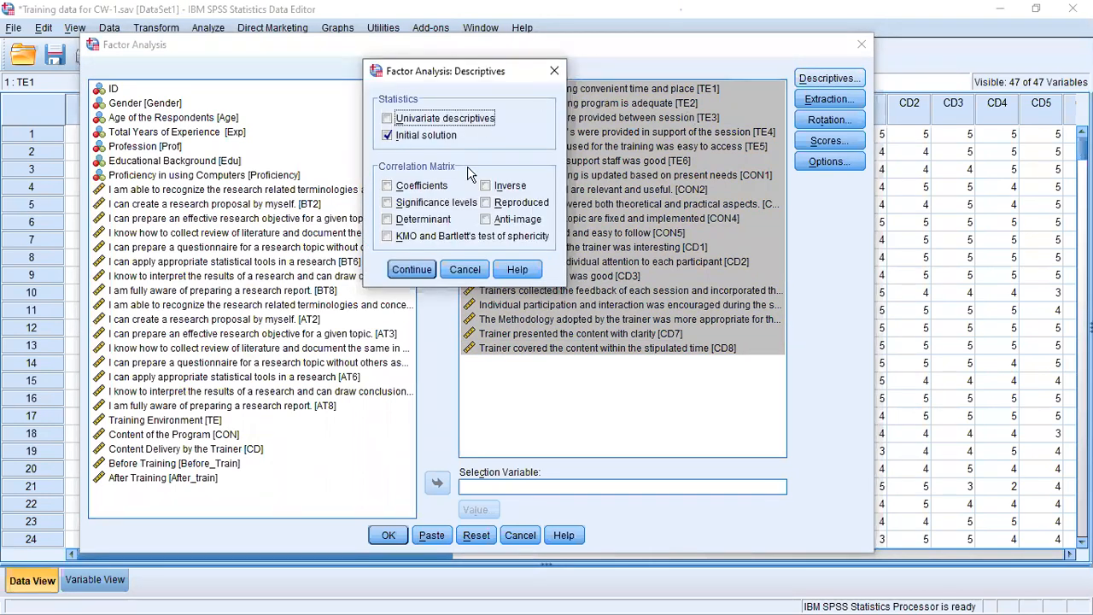
pyautogui.click(390, 238)
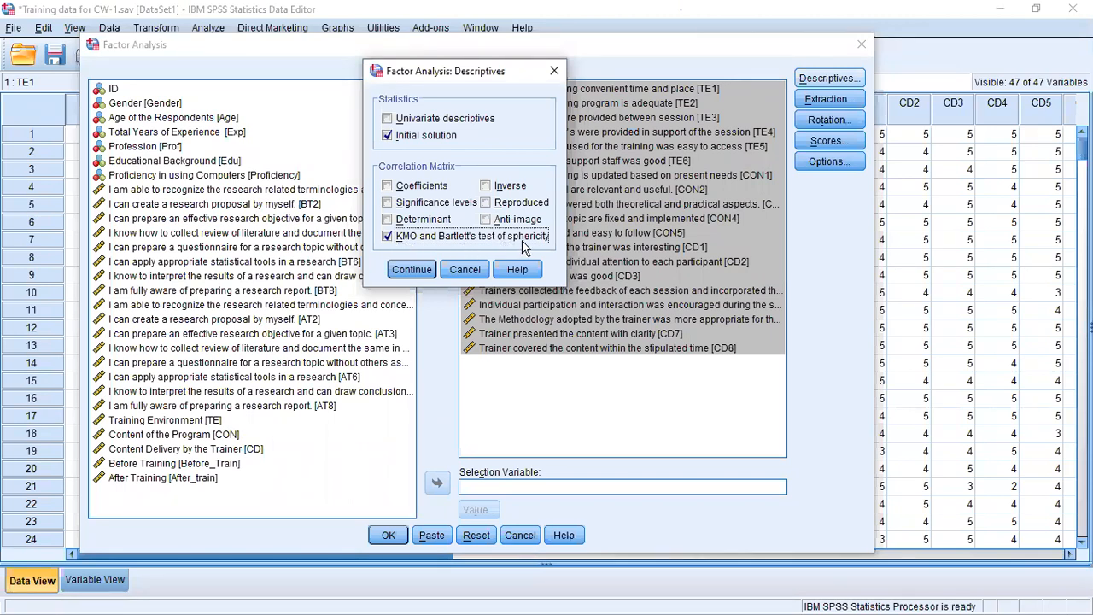
pyautogui.click(554, 72)
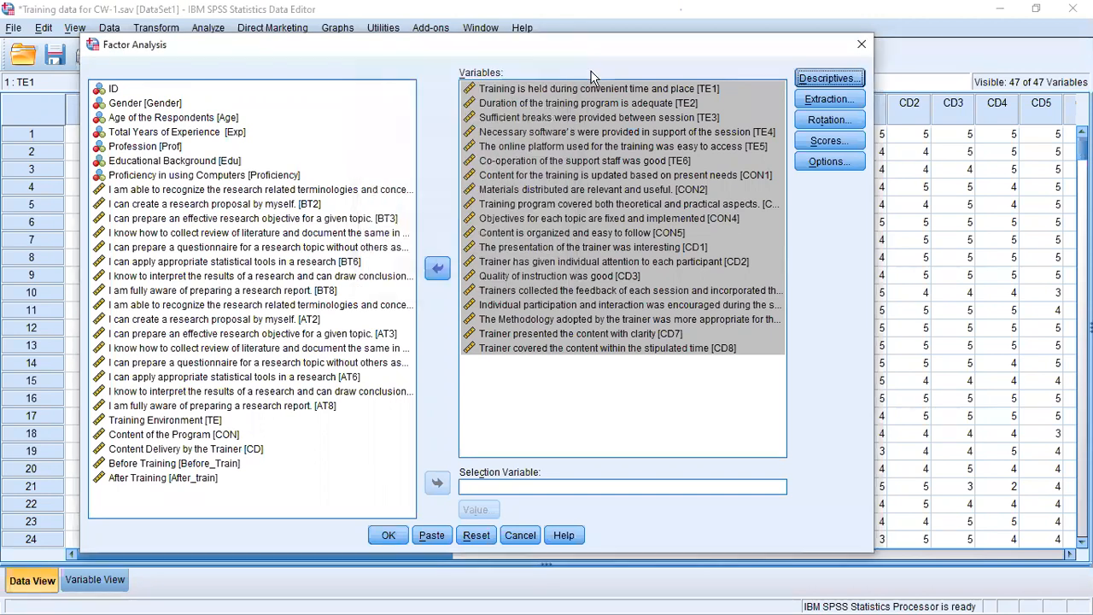
# Enable the KMO and Bartlett's test of sphericity in the factor analysis descriptives
pyautogui.click(827, 77)
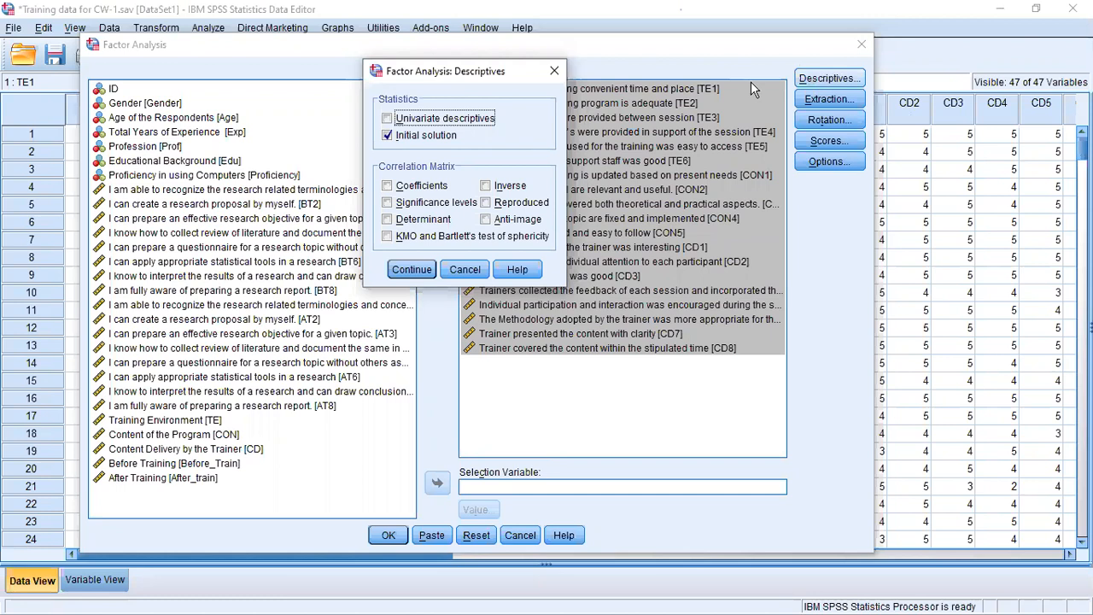
pyautogui.click(389, 238)
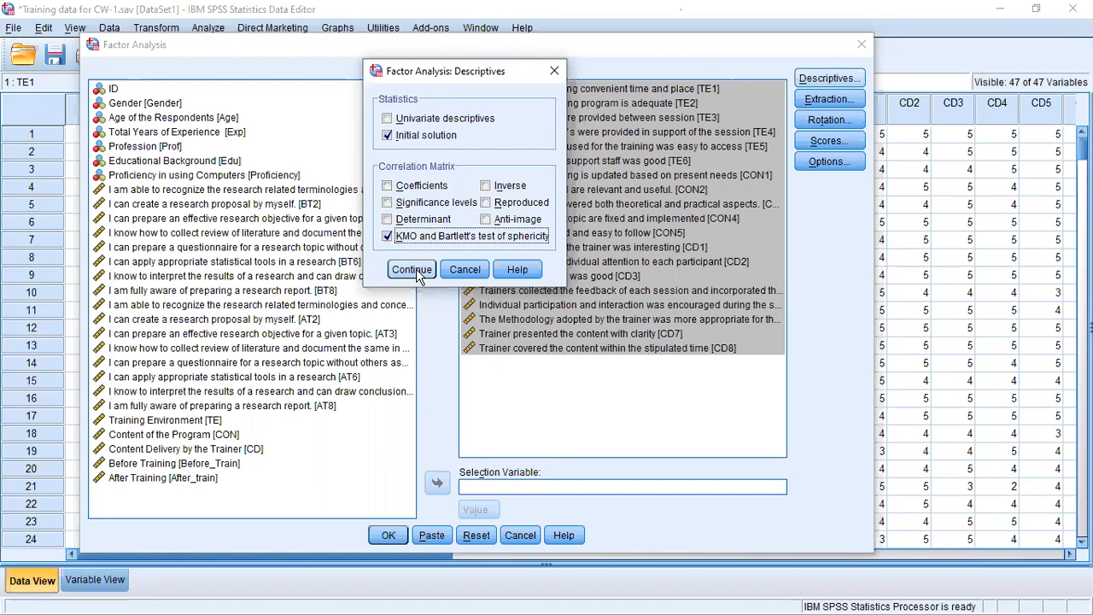
pyautogui.click(413, 270)
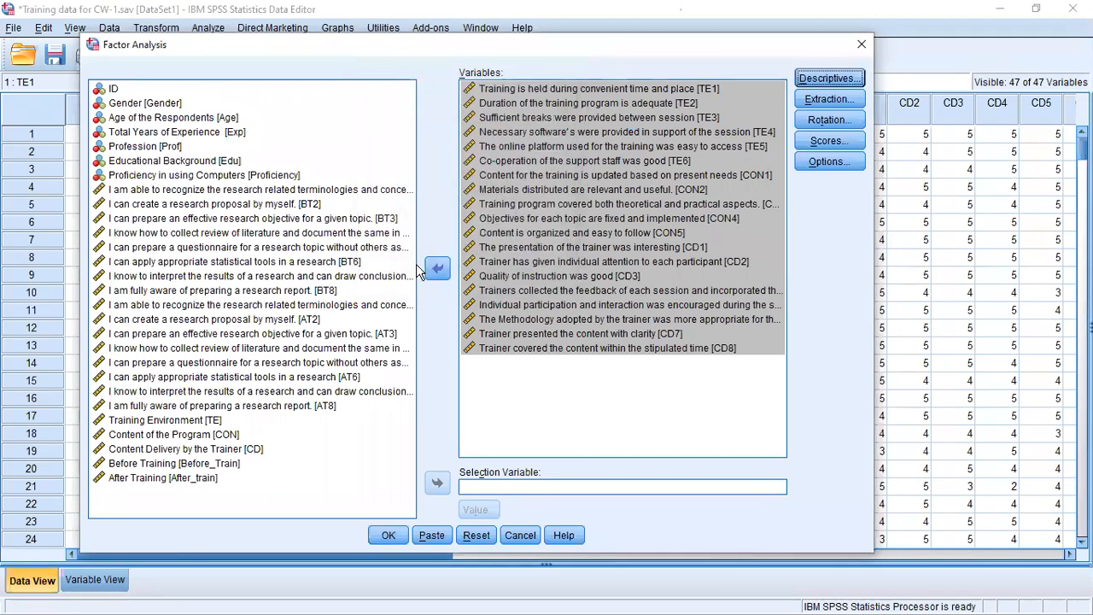
# Check the extraction settings without changing them, and set the rotation method to Varimax
pyautogui.click(839, 103)
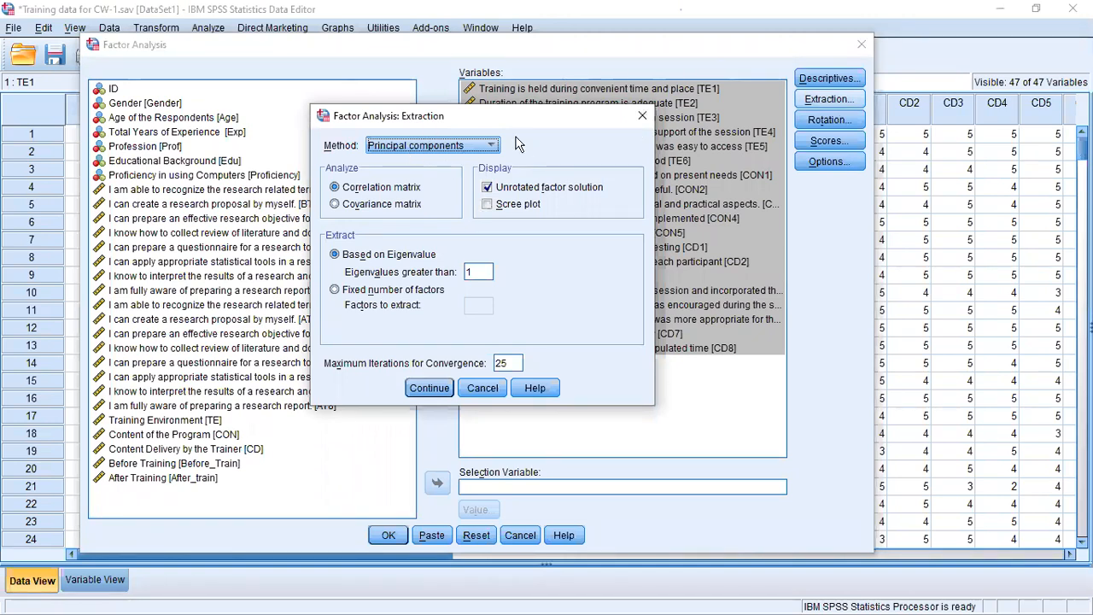
pyautogui.click(642, 115)
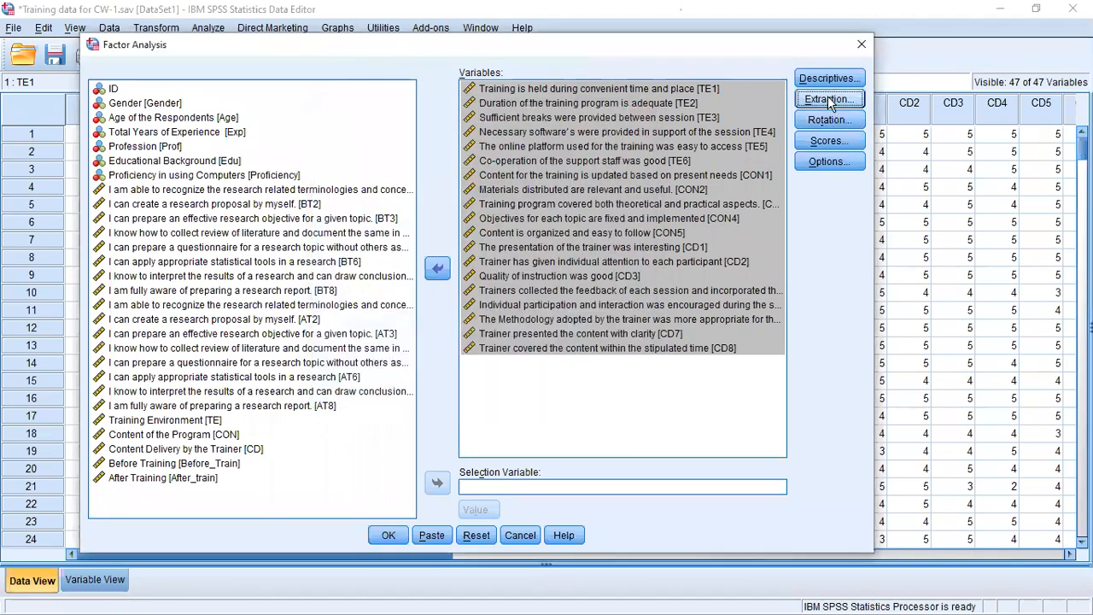
pyautogui.click(827, 121)
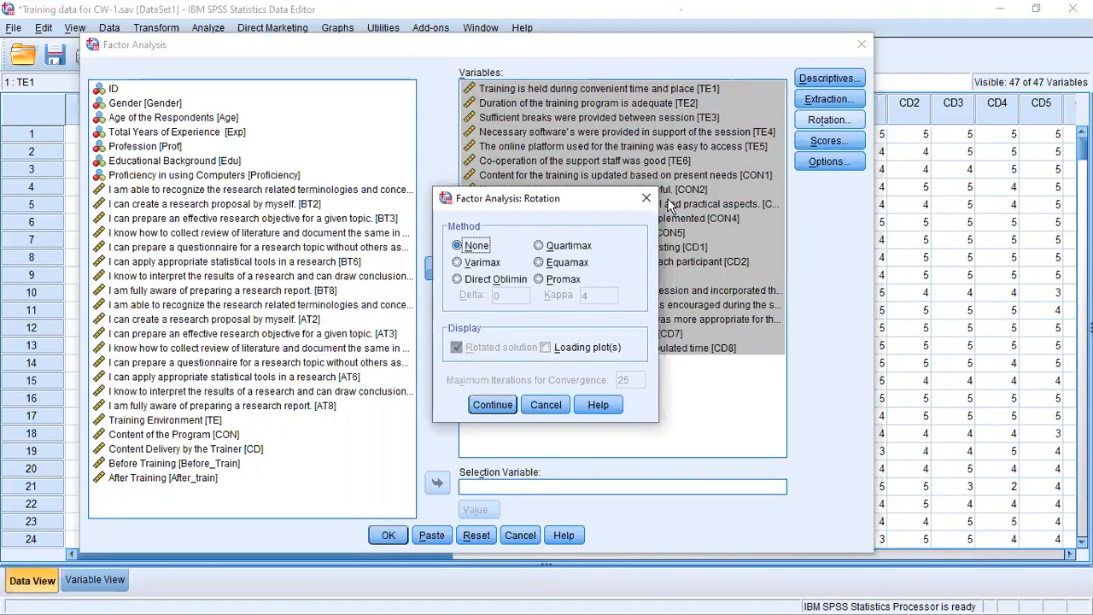
pyautogui.click(472, 265)
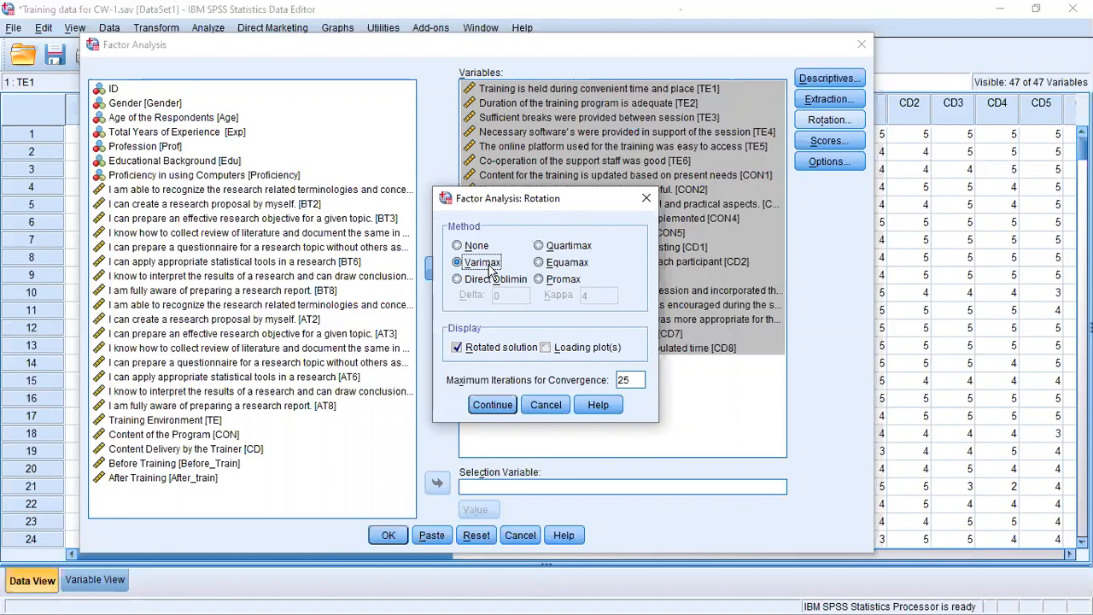
pyautogui.click(494, 405)
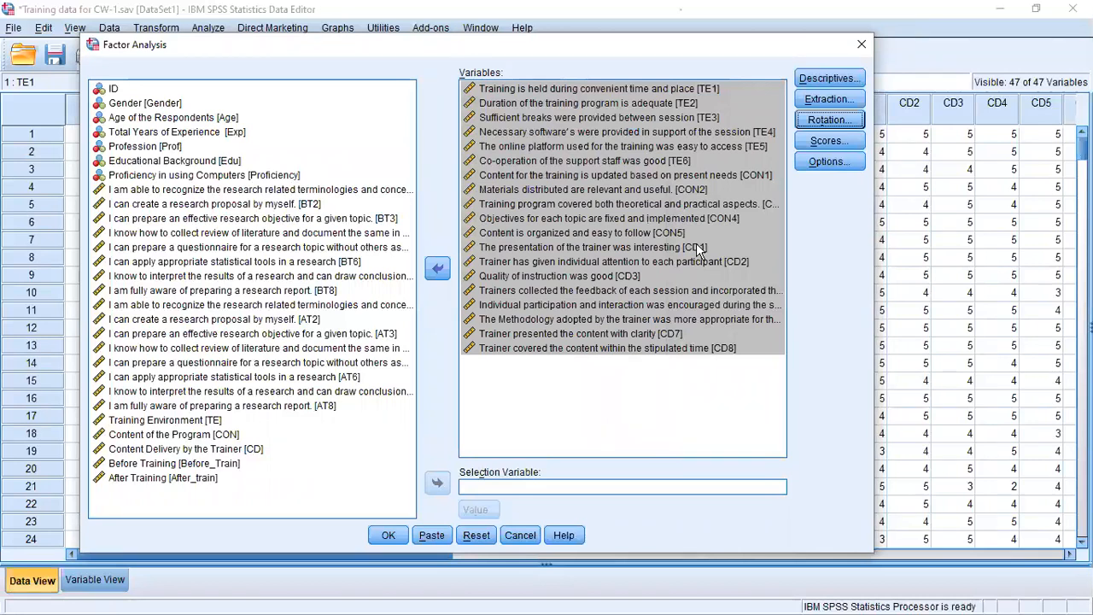
# Look at the factor score settings, and set the coefficient display to be sorted by size with small coefficients suppressed
pyautogui.click(825, 142)
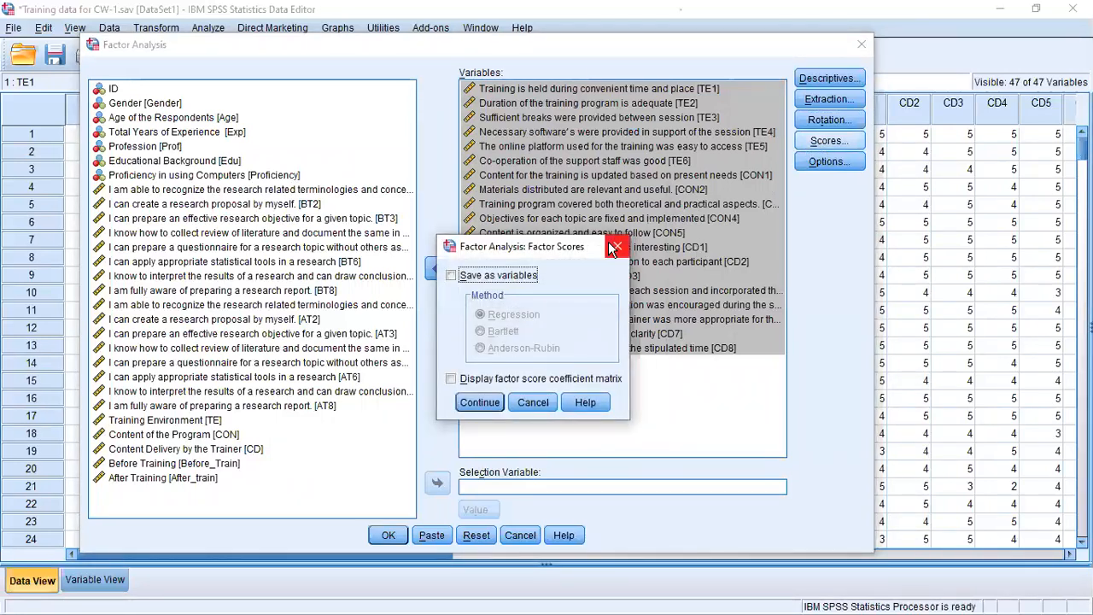
pyautogui.click(618, 248)
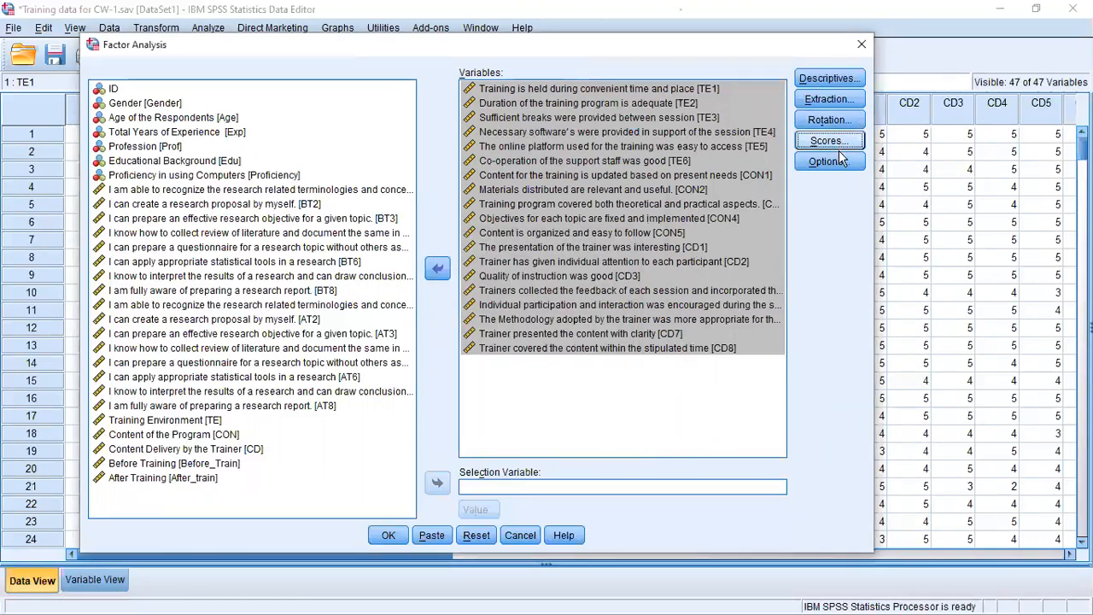
pyautogui.click(838, 159)
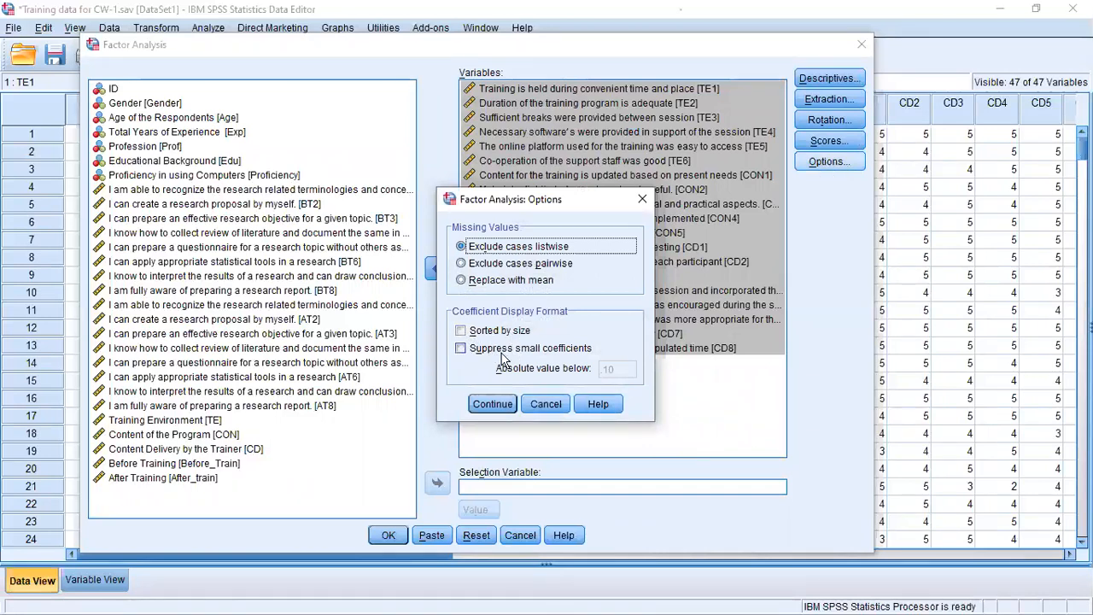
pyautogui.click(461, 333)
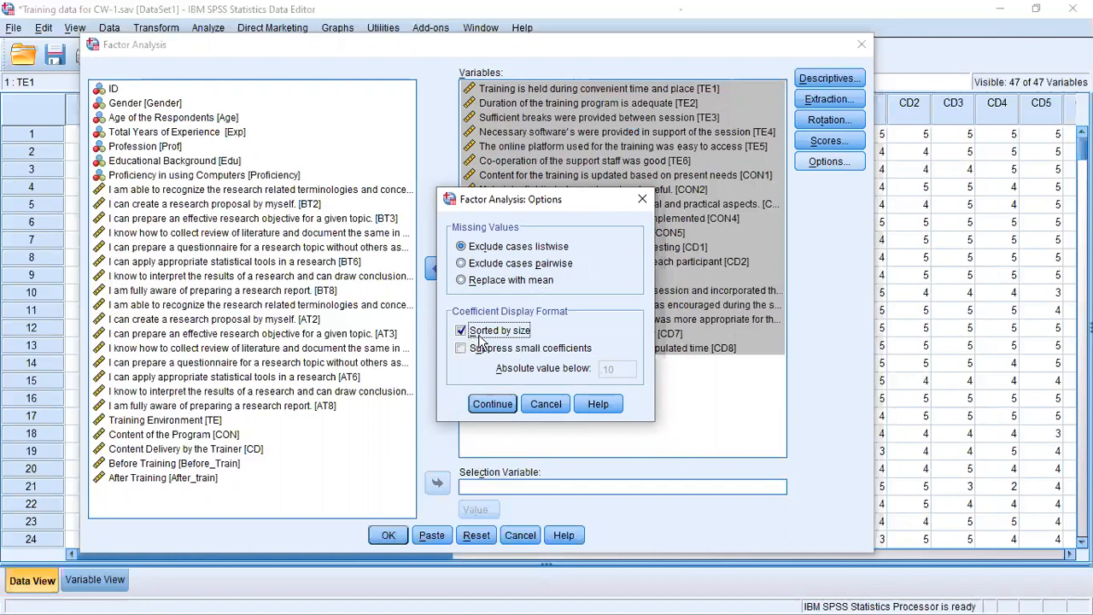
pyautogui.click(461, 349)
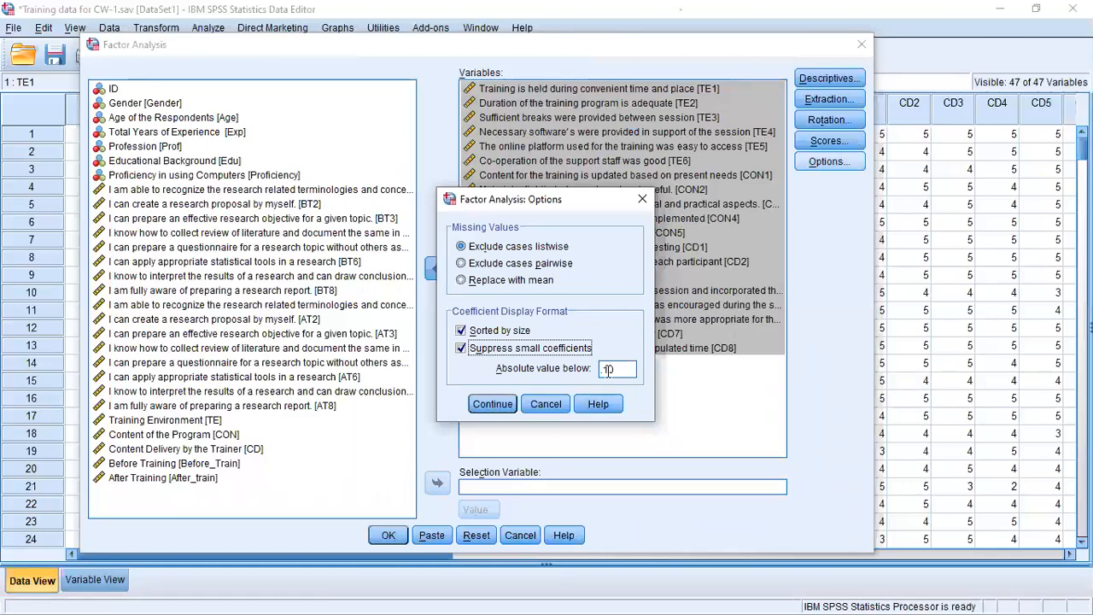
# Switch to the Word questionnaire and review the Section B training variable items
pyautogui.hotkey('alt', 'Tab')
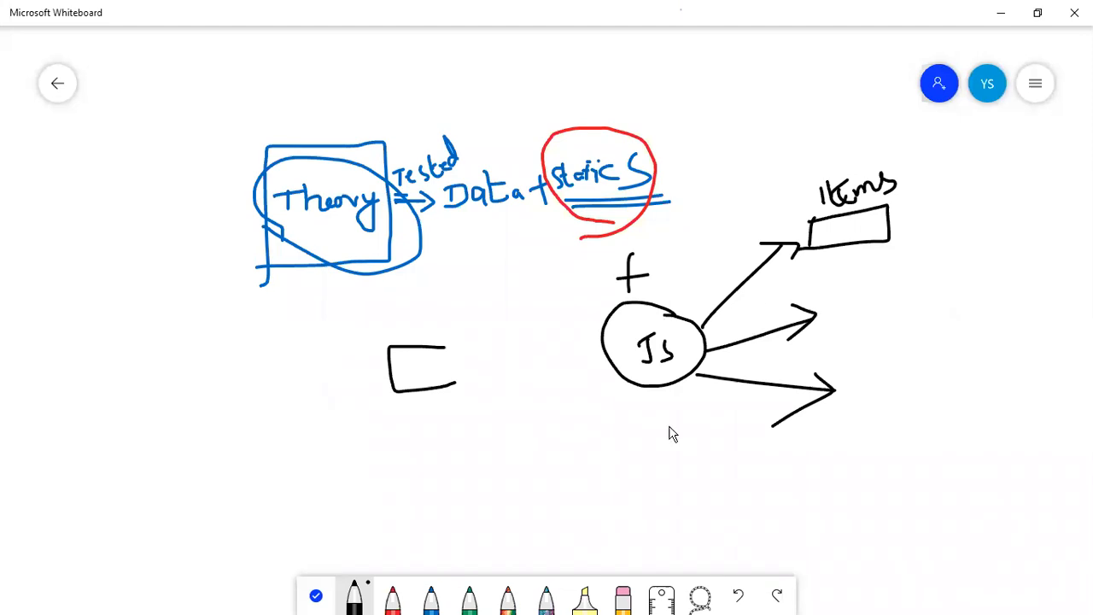
pyautogui.hotkey('alt', 'Tab')
pyautogui.hotkey('alt', 'Tab')
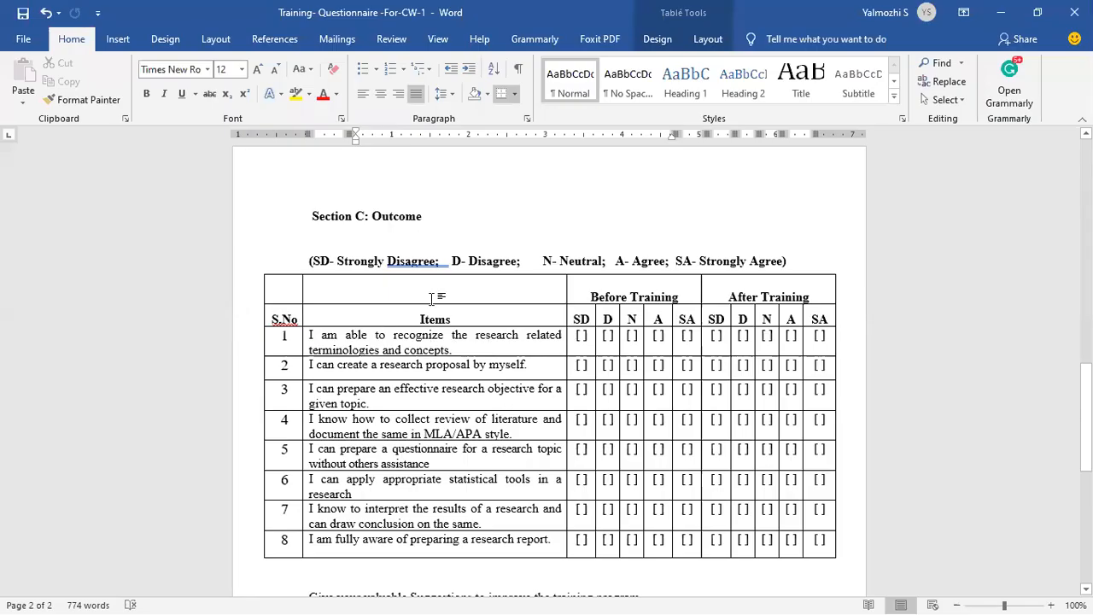
pyautogui.scroll(10, 432, 299)
pyautogui.scroll(-3, 432, 299)
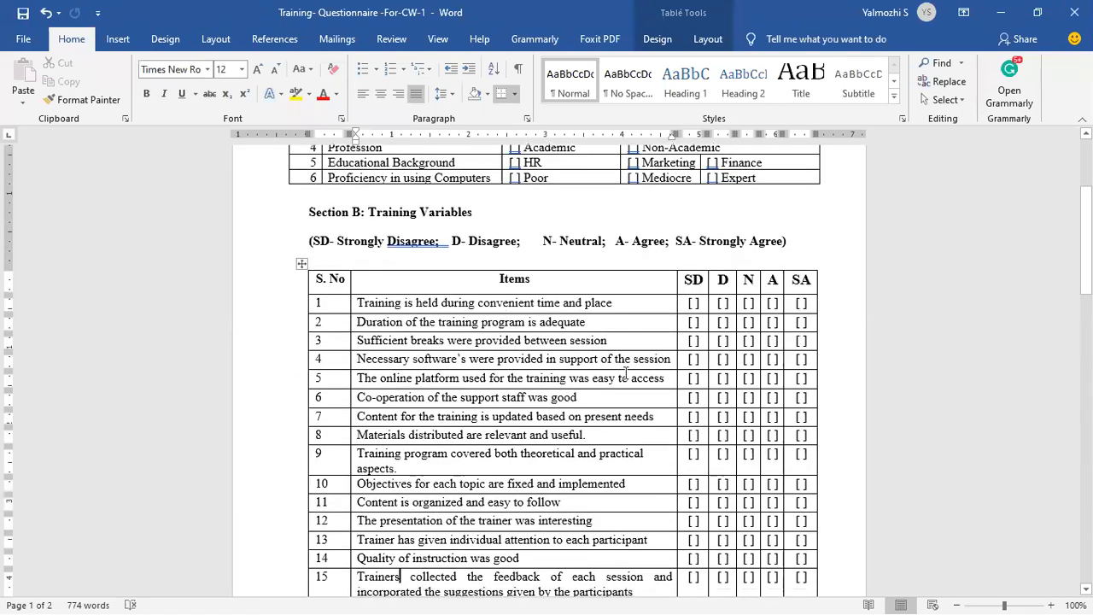
# Switch to Microsoft Whiteboard and write CTP in red inside the box under Items
pyautogui.hotkey('alt', 'Tab')
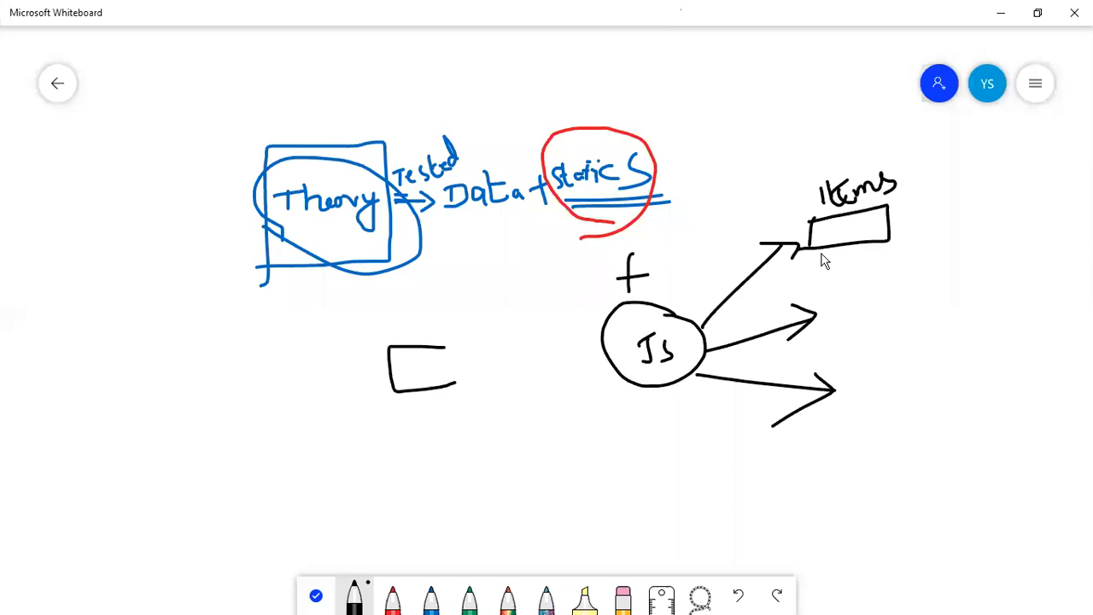
pyautogui.click(391, 595)
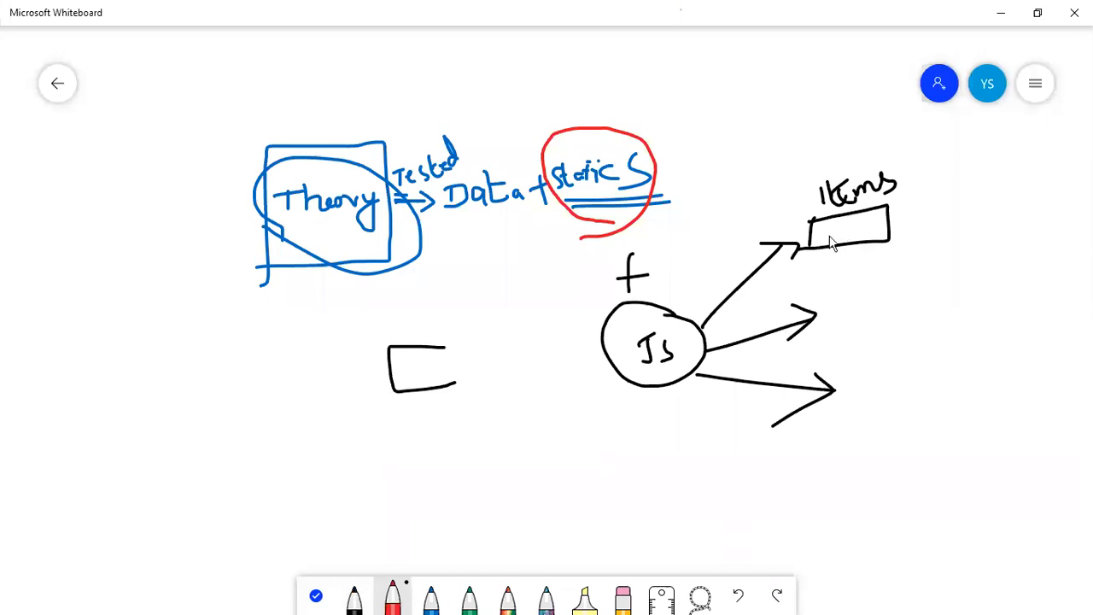
pyautogui.moveTo(836, 224)
pyautogui.mouseDown()
pyautogui.moveTo(827, 233)
pyautogui.moveTo(849, 236)
pyautogui.moveTo(857, 217)
pyautogui.moveTo(864, 229)
pyautogui.mouseUp()
# Erase the label inside the black circle and write TE there in red
pyautogui.click(623, 597)
pyautogui.moveTo(649, 350)
pyautogui.mouseDown()
pyautogui.moveTo(654, 341)
pyautogui.moveTo(676, 363)
pyautogui.mouseUp()
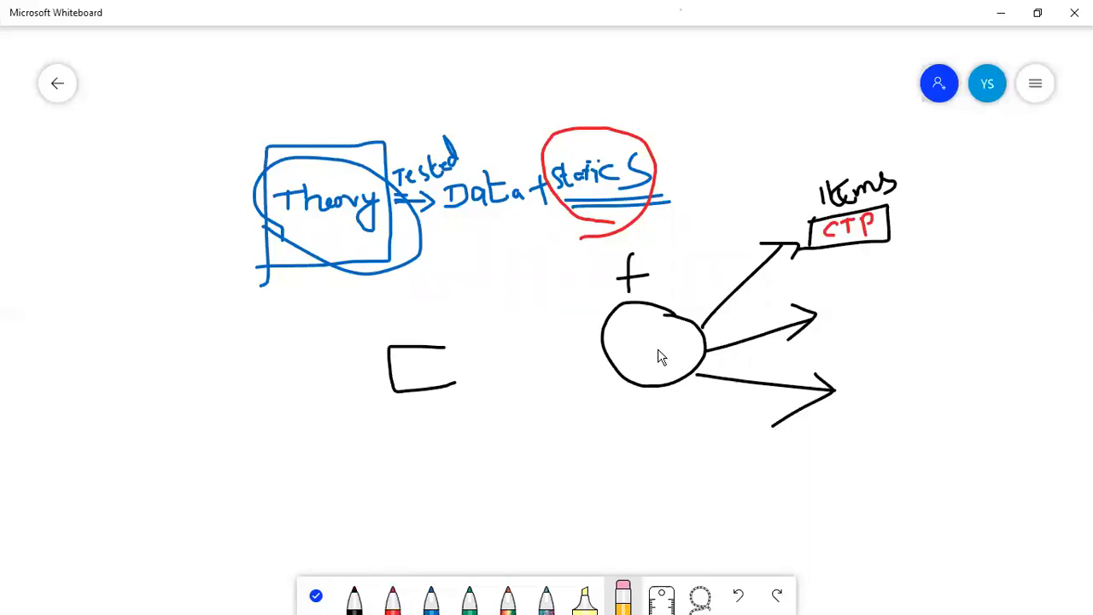
pyautogui.click(393, 597)
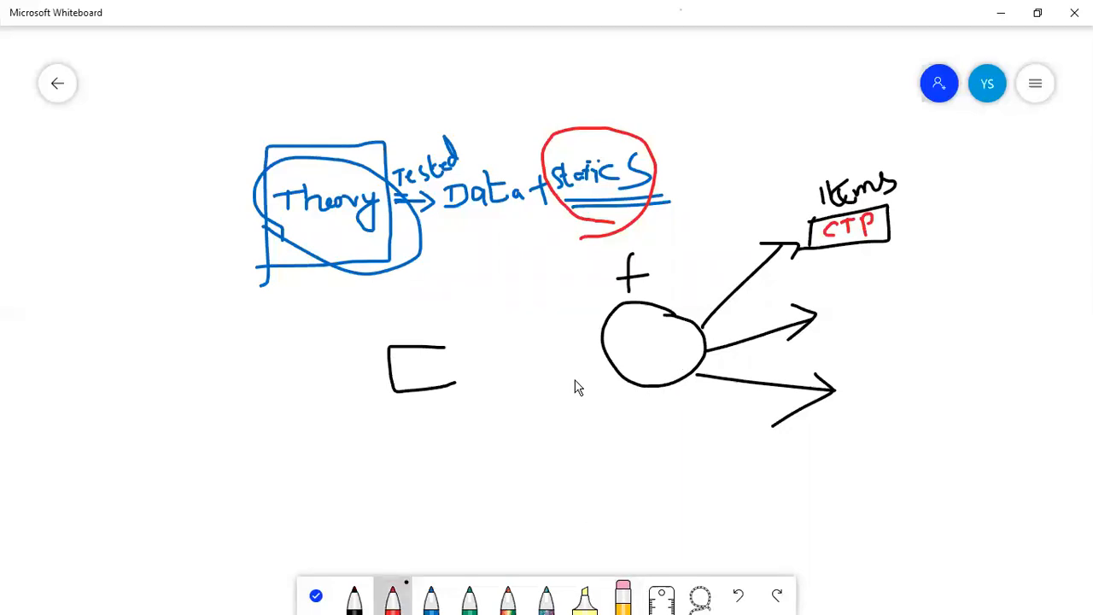
pyautogui.moveTo(639, 338)
pyautogui.mouseDown()
pyautogui.moveTo(637, 355)
pyautogui.moveTo(647, 335)
pyautogui.moveTo(676, 355)
pyautogui.moveTo(668, 344)
pyautogui.mouseUp()
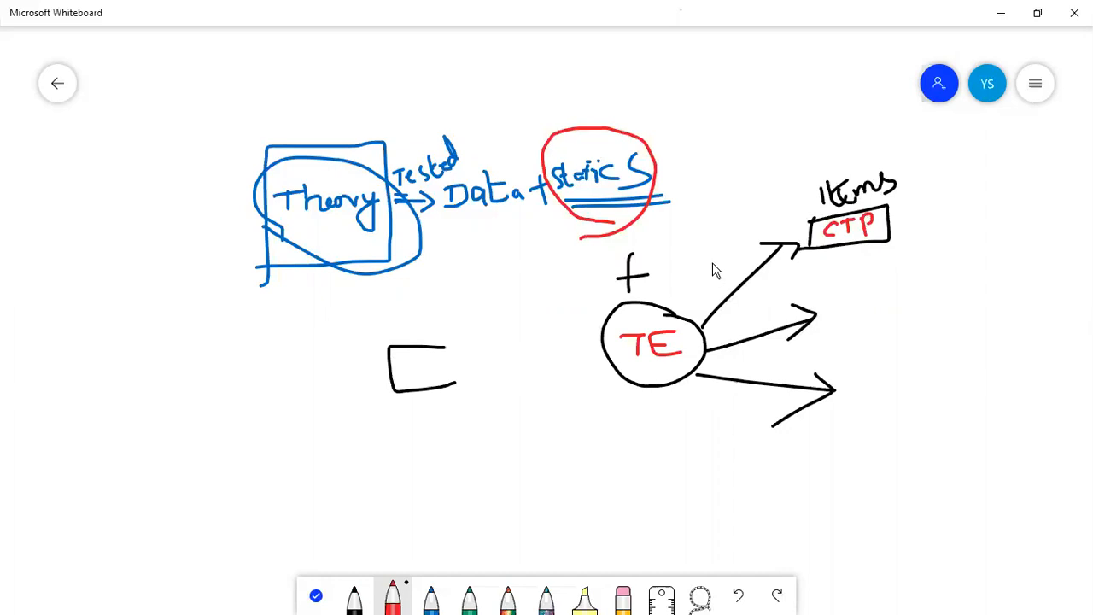
# Write the loadings .50 and .30 with check marks in red beside the uppermost arrow, and cross out the CTP item box
pyautogui.moveTo(717, 259)
pyautogui.mouseDown()
pyautogui.moveTo(724, 281)
pyautogui.moveTo(746, 256)
pyautogui.moveTo(736, 254)
pyautogui.mouseUp()
pyautogui.click(706, 230)
pyautogui.moveTo(718, 228)
pyautogui.mouseDown()
pyautogui.moveTo(708, 240)
pyautogui.moveTo(723, 215)
pyautogui.moveTo(745, 235)
pyautogui.moveTo(735, 210)
pyautogui.moveTo(702, 208)
pyautogui.mouseUp()
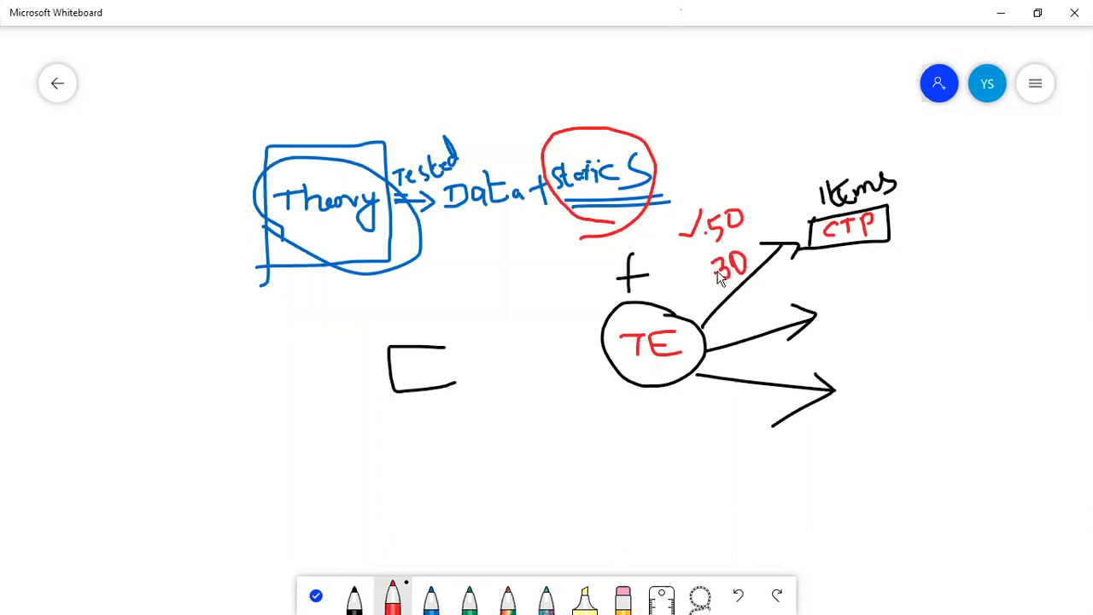
pyautogui.moveTo(694, 270)
pyautogui.mouseDown()
pyautogui.moveTo(702, 283)
pyautogui.moveTo(716, 256)
pyautogui.mouseUp()
pyautogui.moveTo(794, 201); pyautogui.dragTo(894, 248)
pyautogui.moveTo(895, 202); pyautogui.dragTo(823, 252)
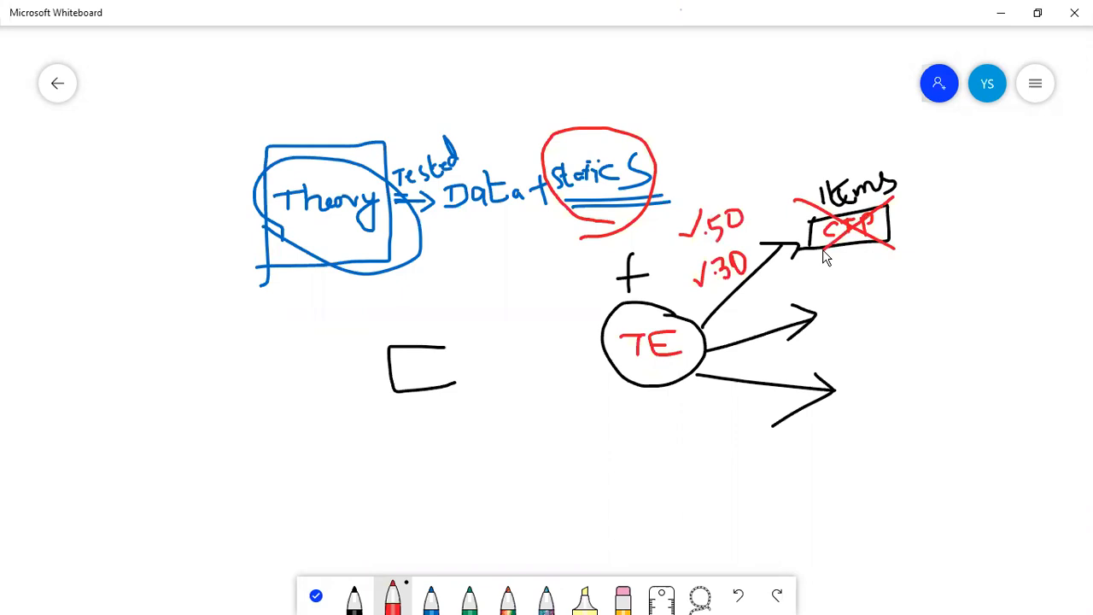
# Return to the SPSS factor analysis options and set the suppressed coefficients' absolute value threshold to .30, consulting the whiteboard sketch
pyautogui.hotkey('alt', 'Tab')
pyautogui.hotkey('alt', 'Tab')
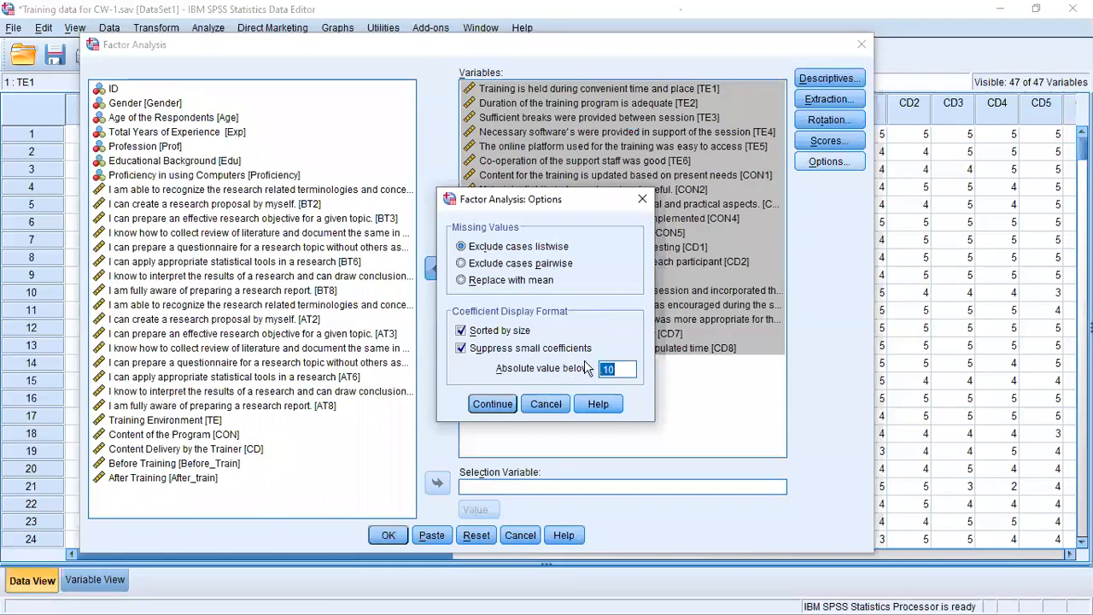
pyautogui.click(606, 369)
pyautogui.write('.')
pyautogui.hotkey('alt', 'Tab')
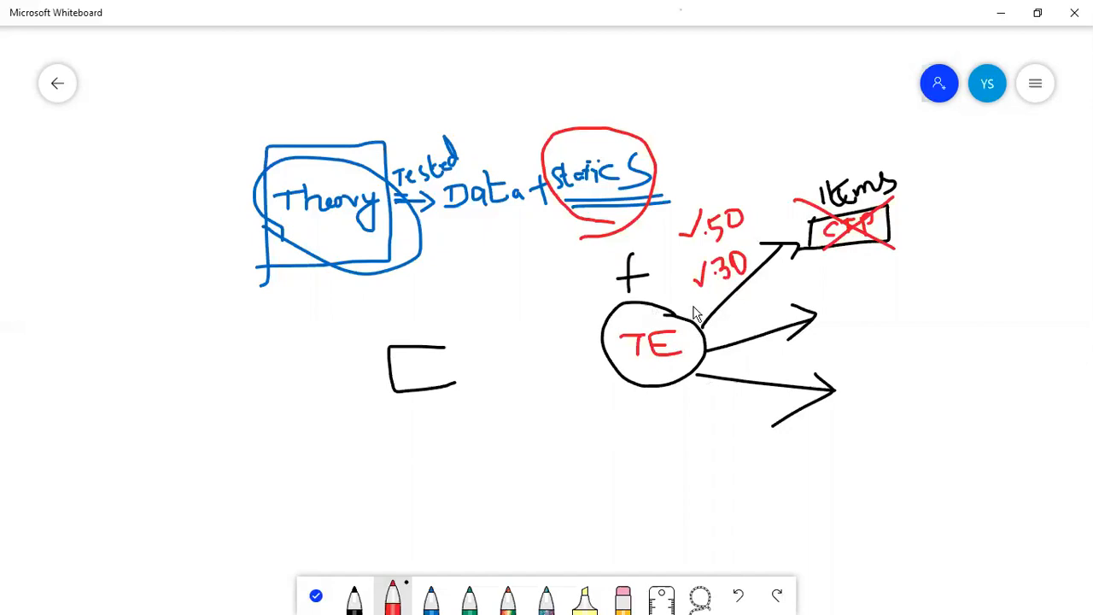
pyautogui.hotkey('alt', 'Tab')
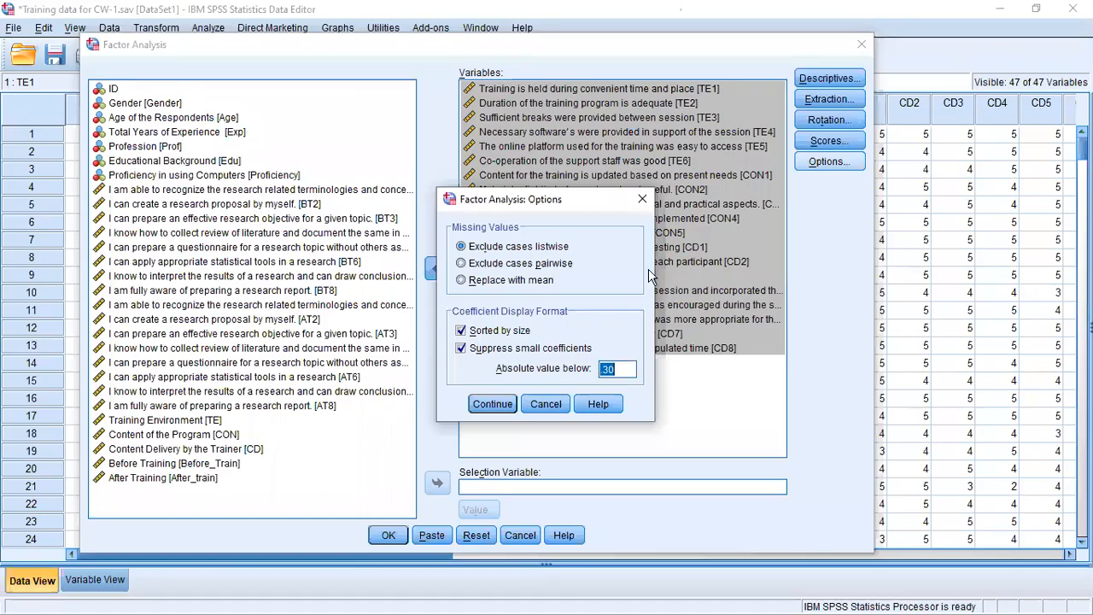
# Consult the training items in the Word questionnaire and the loadings sketch in Microsoft Whiteboard, and return to the SPSS factor analysis options
pyautogui.hotkey('alt', 'Tab')
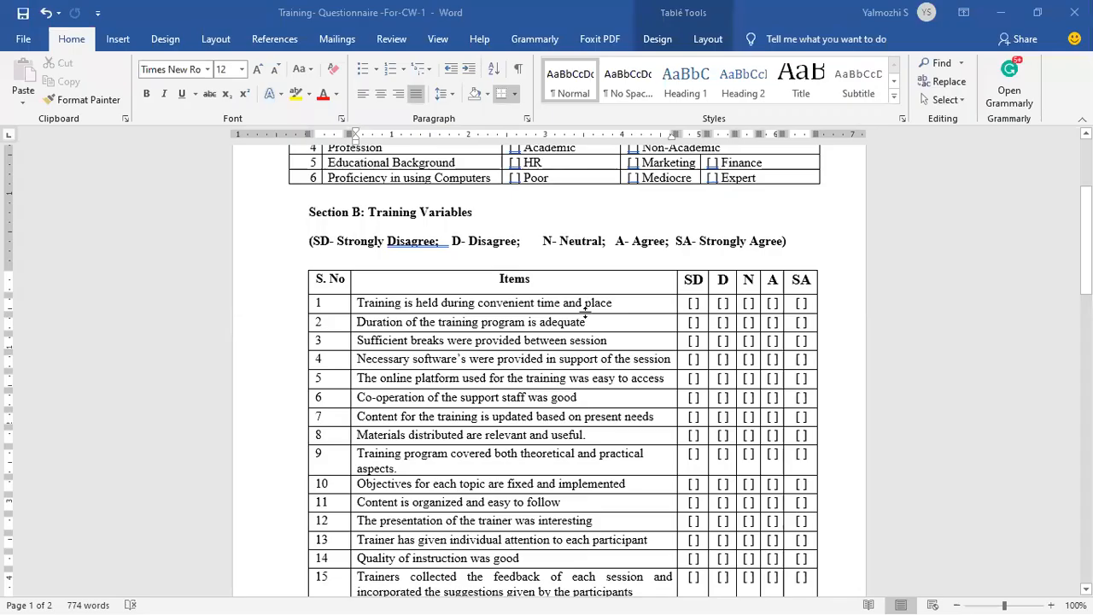
pyautogui.hotkey('alt', 'Tab')
pyautogui.press('Tab')
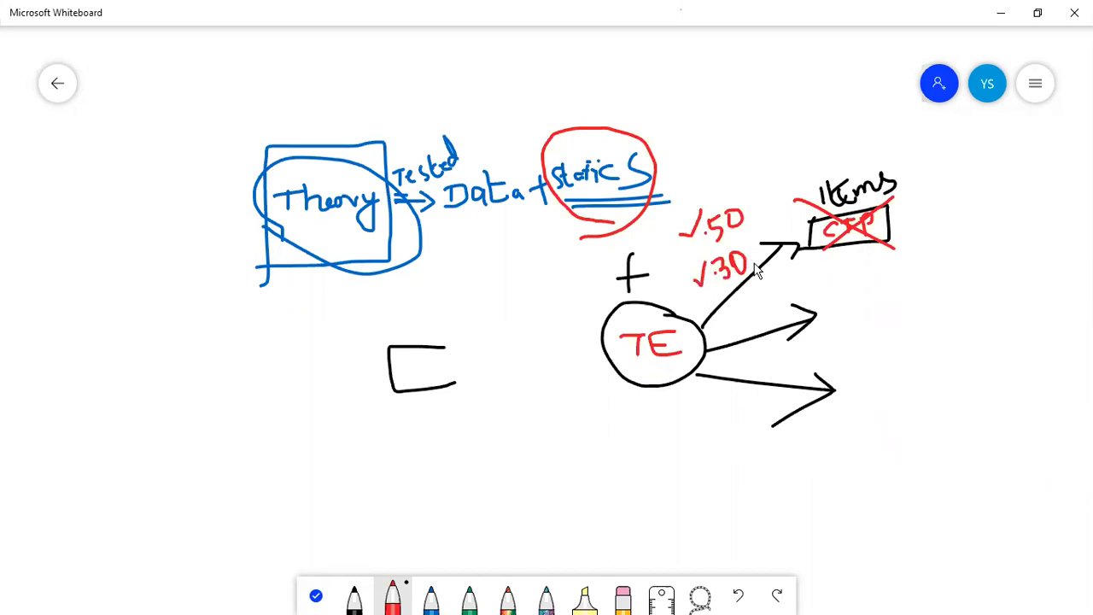
pyautogui.hotkey('alt', 'Tab')
pyautogui.hotkey('alt', 'Tab')
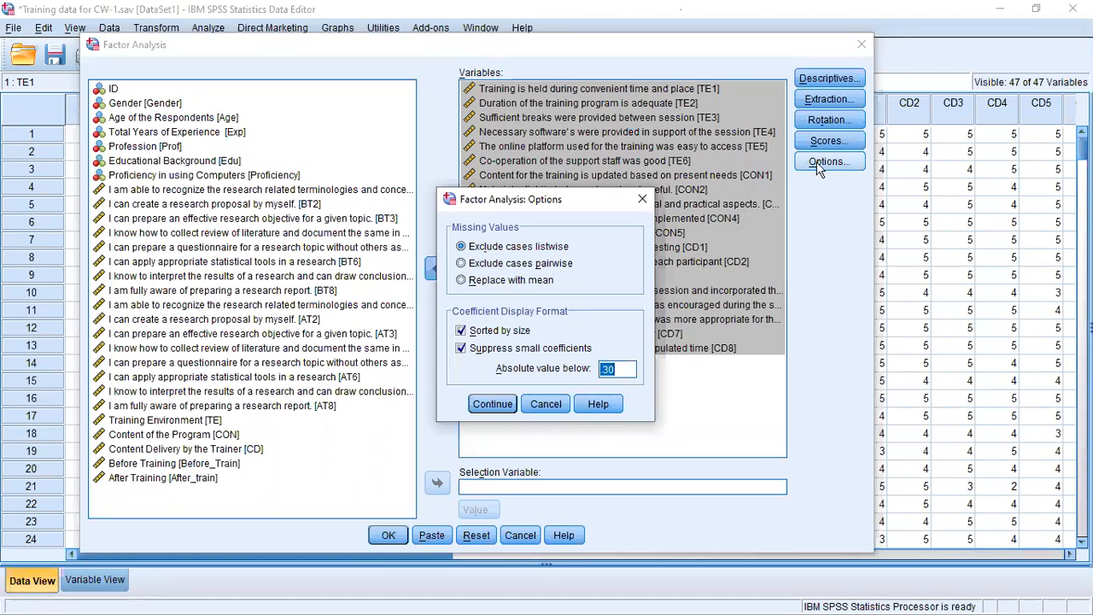
# Switch to Microsoft Whiteboard, add two more black arrows from the TE circle, and enclose the Items area in a tall black rectangle
pyautogui.hotkey('alt', 'Tab')
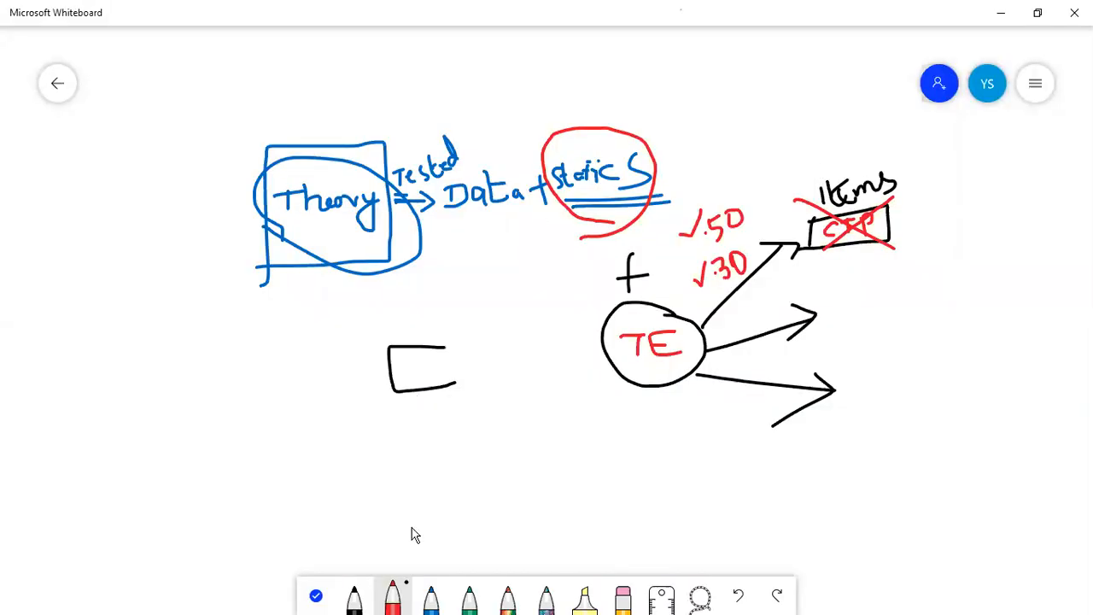
pyautogui.click(354, 600)
pyautogui.moveTo(666, 392)
pyautogui.mouseDown()
pyautogui.moveTo(810, 443)
pyautogui.moveTo(796, 454)
pyautogui.mouseUp()
pyautogui.moveTo(647, 398)
pyautogui.mouseDown()
pyautogui.moveTo(801, 471)
pyautogui.moveTo(794, 481)
pyautogui.mouseUp()
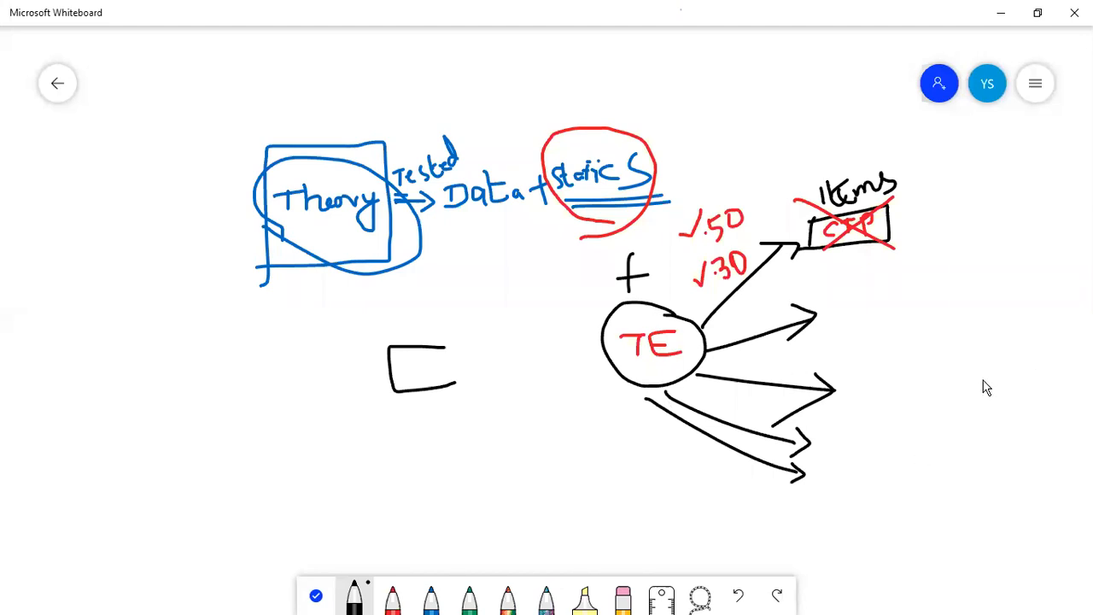
pyautogui.moveTo(782, 188)
pyautogui.mouseDown()
pyautogui.moveTo(771, 503)
pyautogui.moveTo(785, 498)
pyautogui.mouseUp()
pyautogui.moveTo(909, 506)
pyautogui.mouseDown()
pyautogui.moveTo(922, 159)
pyautogui.moveTo(796, 156)
pyautogui.moveTo(774, 190)
pyautogui.mouseUp()
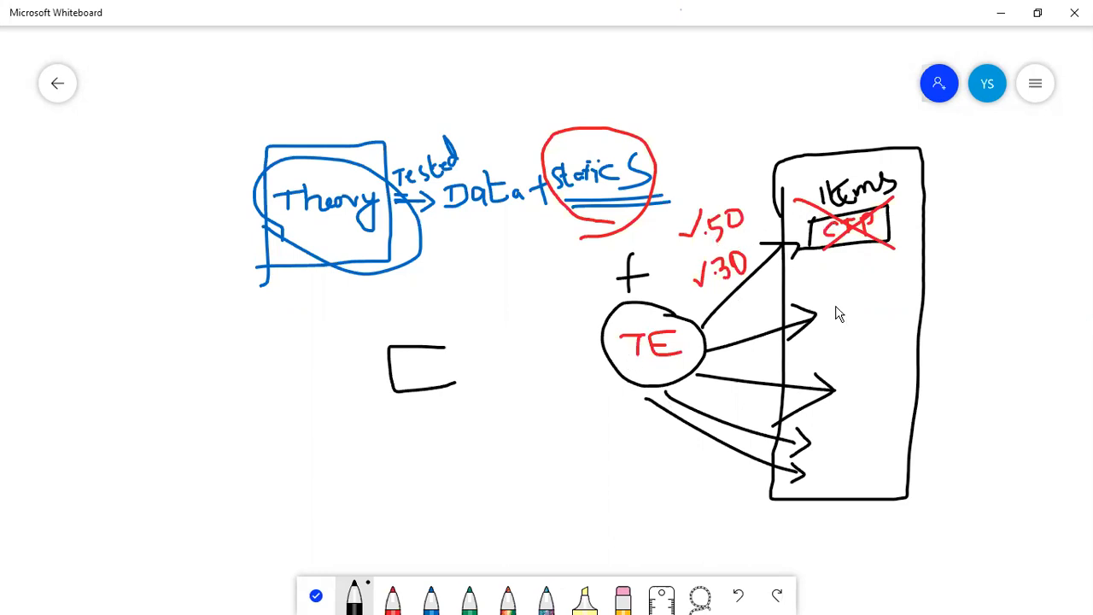
# Write the loading .7 above the second arrow and the equation 1 = .7 + .3 above the sketch, circling the .3
pyautogui.moveTo(733, 315)
pyautogui.mouseDown()
pyautogui.moveTo(755, 312)
pyautogui.moveTo(746, 329)
pyautogui.mouseUp()
pyautogui.click(658, 76)
pyautogui.moveTo(646, 62)
pyautogui.mouseDown()
pyautogui.moveTo(646, 86)
pyautogui.moveTo(740, 77)
pyautogui.moveTo(732, 87)
pyautogui.moveTo(762, 75)
pyautogui.moveTo(757, 89)
pyautogui.mouseUp()
pyautogui.click(745, 79)
pyautogui.moveTo(758, 48)
pyautogui.mouseDown()
pyautogui.moveTo(748, 90)
pyautogui.moveTo(760, 49)
pyautogui.mouseUp()
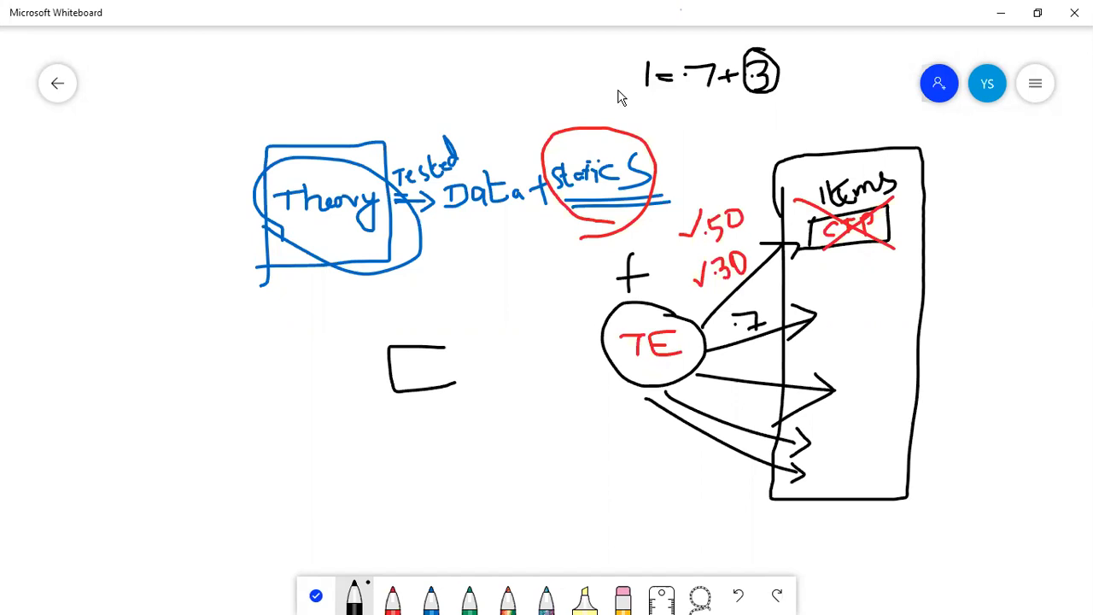
# Underline the 1 and circle the .7 in the equation, and write 1.00 above the third arrow
pyautogui.moveTo(617, 88); pyautogui.dragTo(650, 102)
pyautogui.moveTo(706, 99)
pyautogui.mouseDown()
pyautogui.moveTo(724, 70)
pyautogui.moveTo(709, 51)
pyautogui.moveTo(685, 94)
pyautogui.mouseUp()
pyautogui.click(743, 365)
pyautogui.moveTo(732, 357)
pyautogui.mouseDown()
pyautogui.moveTo(753, 373)
pyautogui.moveTo(789, 369)
pyautogui.moveTo(778, 359)
pyautogui.mouseUp()
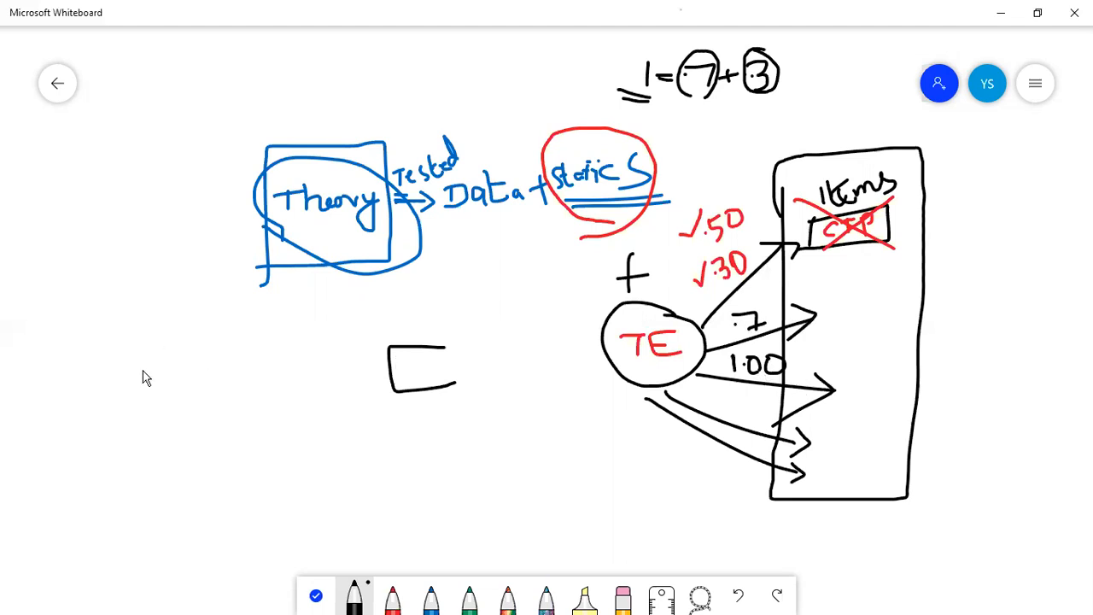
# Draw a small TE circle with an arrow labelled 1.00 leading to a box containing 1., underlining the whole diagram
pyautogui.moveTo(88, 382); pyautogui.dragTo(208, 377)
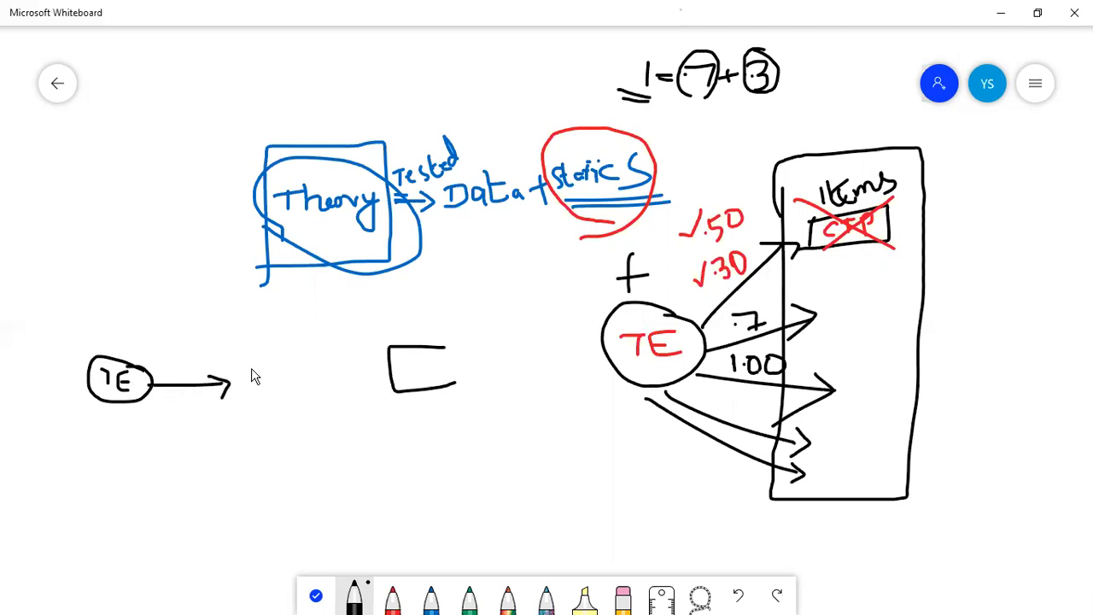
pyautogui.moveTo(259, 365)
pyautogui.mouseDown()
pyautogui.moveTo(262, 390)
pyautogui.moveTo(356, 393)
pyautogui.moveTo(260, 394)
pyautogui.moveTo(290, 376)
pyautogui.moveTo(290, 391)
pyautogui.mouseUp()
pyautogui.click(303, 377)
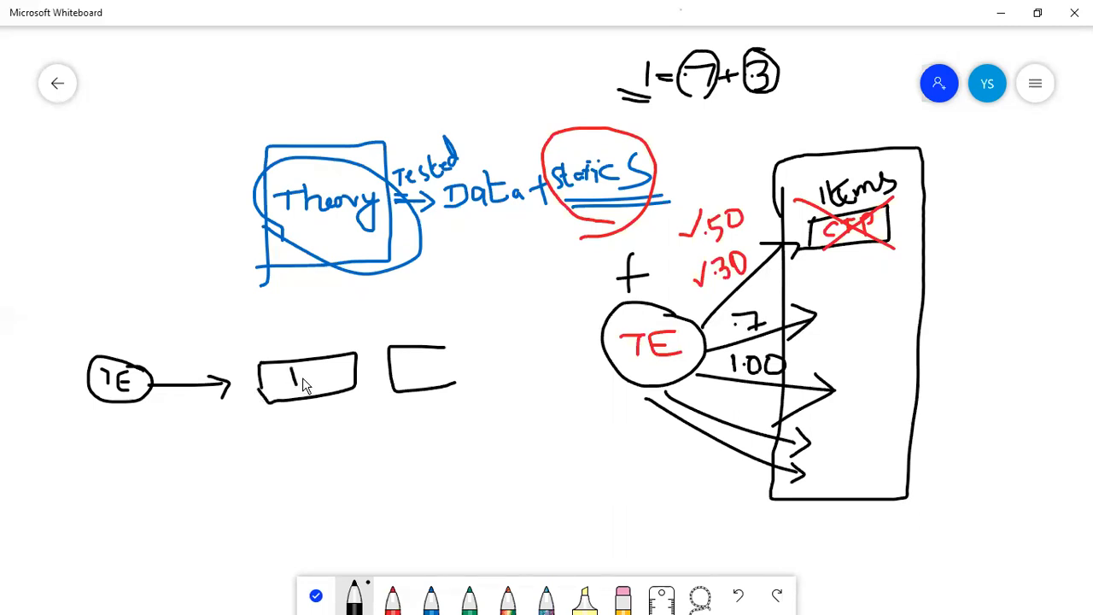
pyautogui.moveTo(177, 350)
pyautogui.mouseDown()
pyautogui.moveTo(174, 369)
pyautogui.moveTo(229, 350)
pyautogui.mouseUp()
pyautogui.click(184, 366)
pyautogui.moveTo(81, 457)
pyautogui.mouseDown()
pyautogui.moveTo(346, 450)
pyautogui.moveTo(323, 453)
pyautogui.mouseUp()
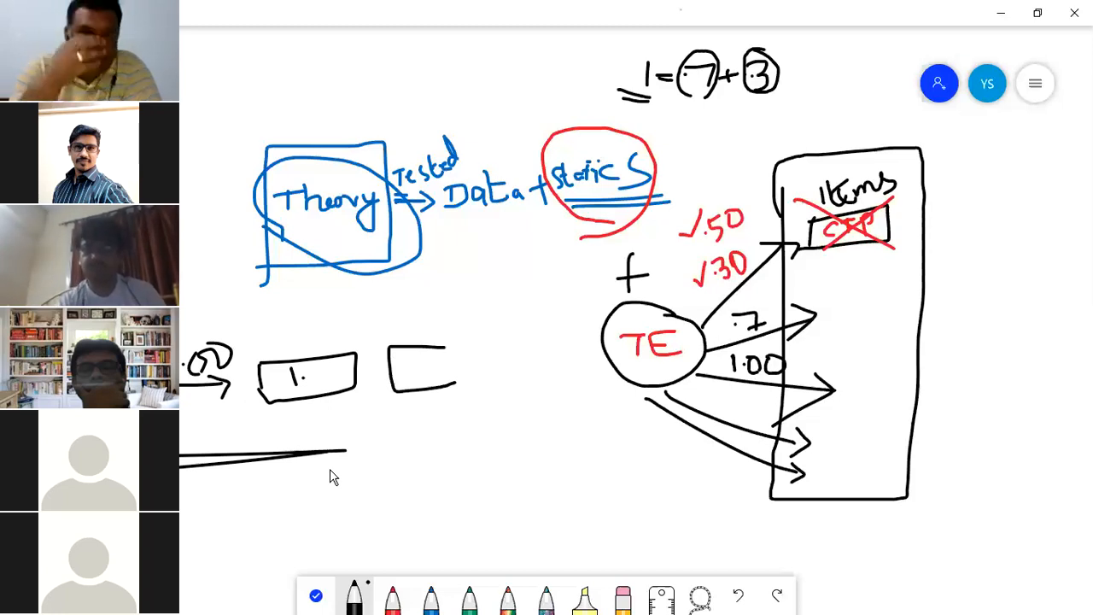
# Consult the SPSS options and add check marks on the whiteboard beneath the small TE circle and its box
pyautogui.hotkey('alt', 'Tab')
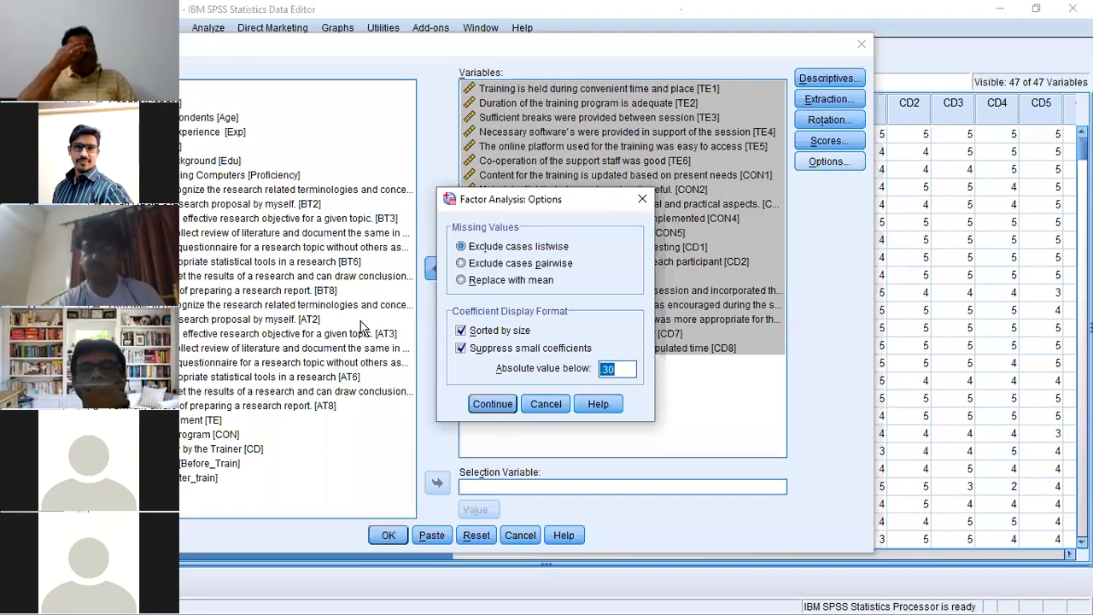
pyautogui.hotkey('alt', 'Tab')
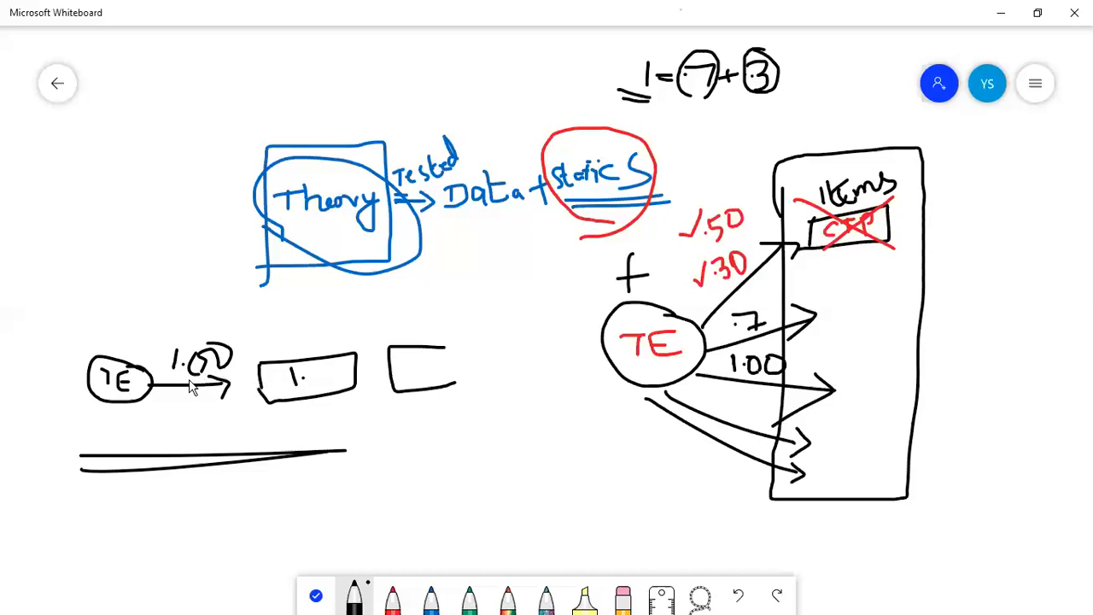
pyautogui.click(68, 407)
pyautogui.moveTo(68, 408); pyautogui.dragTo(109, 394)
pyautogui.moveTo(256, 413); pyautogui.dragTo(314, 394)
# Return to SPSS, accept the factor analysis options, and review the descriptives and Varimax rotation settings
pyautogui.hotkey('alt', 'Tab')
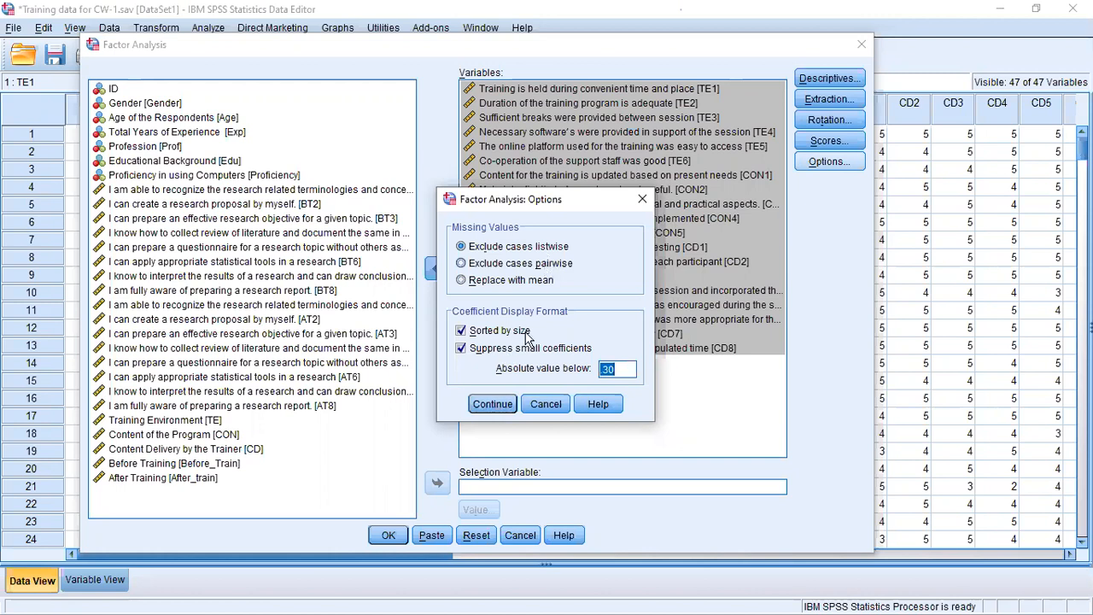
pyautogui.click(494, 405)
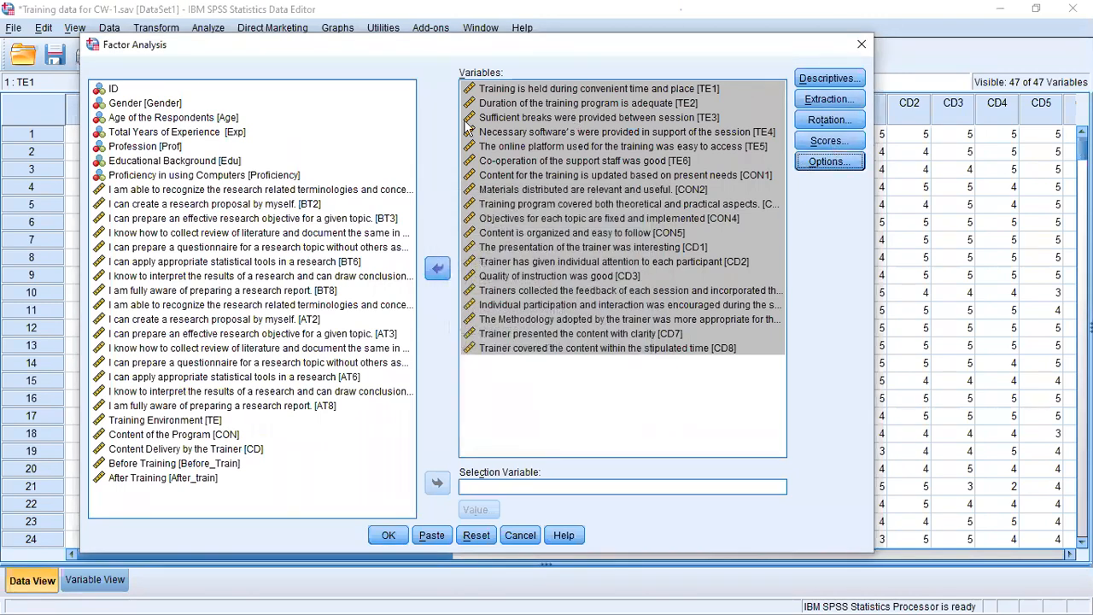
pyautogui.click(830, 79)
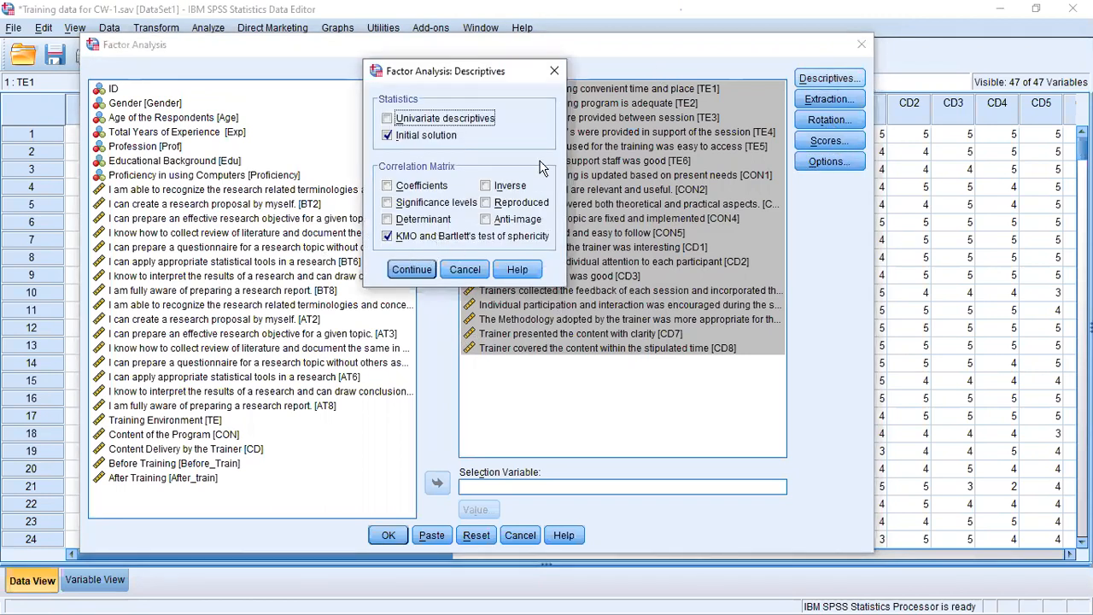
pyautogui.click(554, 71)
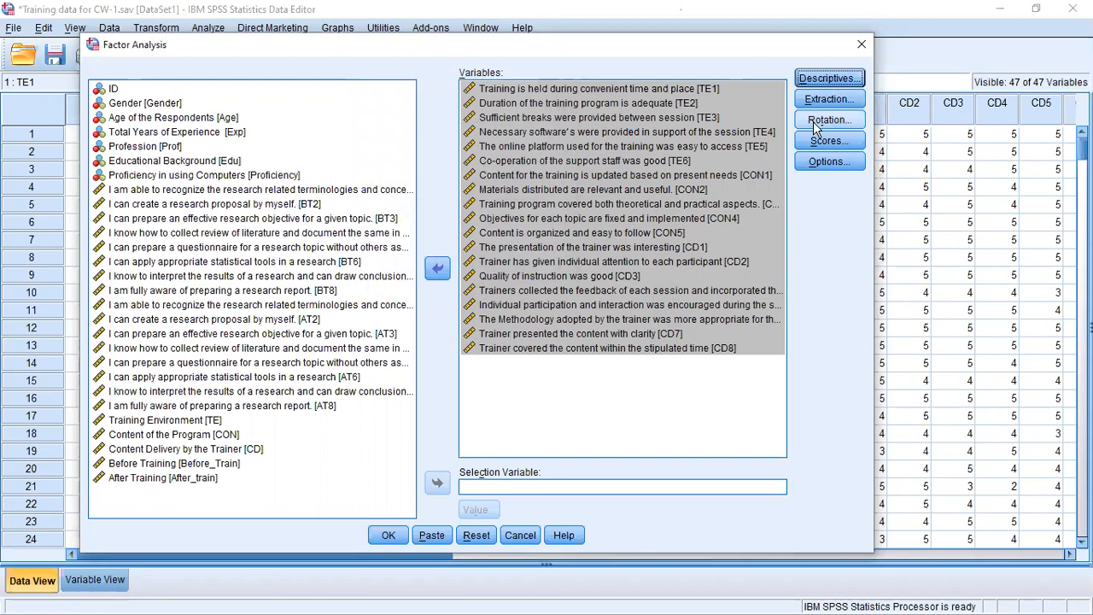
pyautogui.click(828, 120)
pyautogui.click(481, 263)
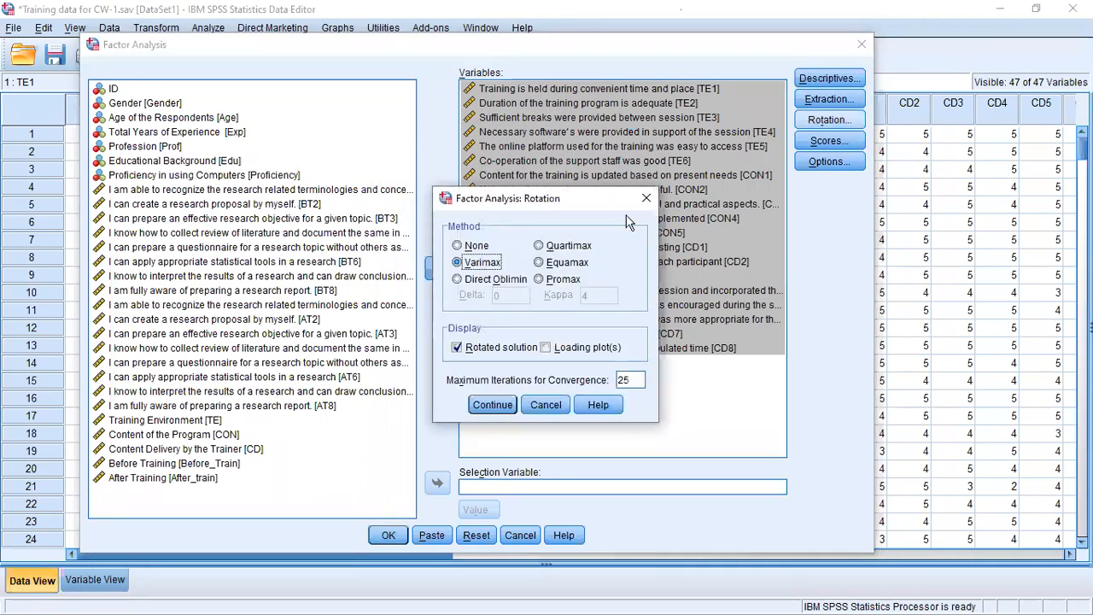
pyautogui.click(647, 198)
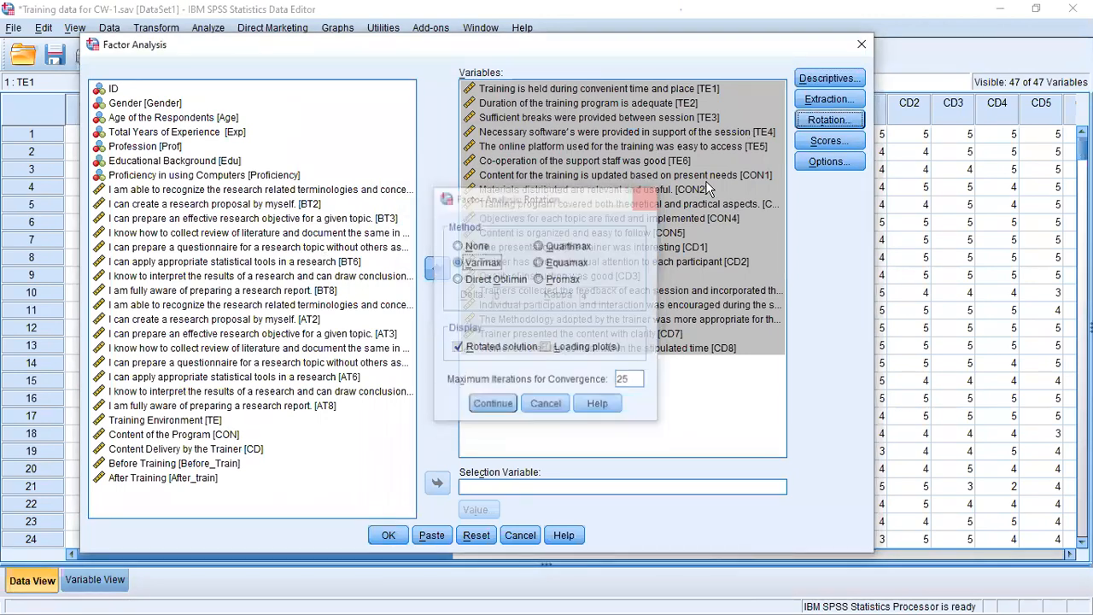
# Recheck the options, descriptives and eigenvalue-based extraction settings, and run the factor analysis
pyautogui.click(825, 162)
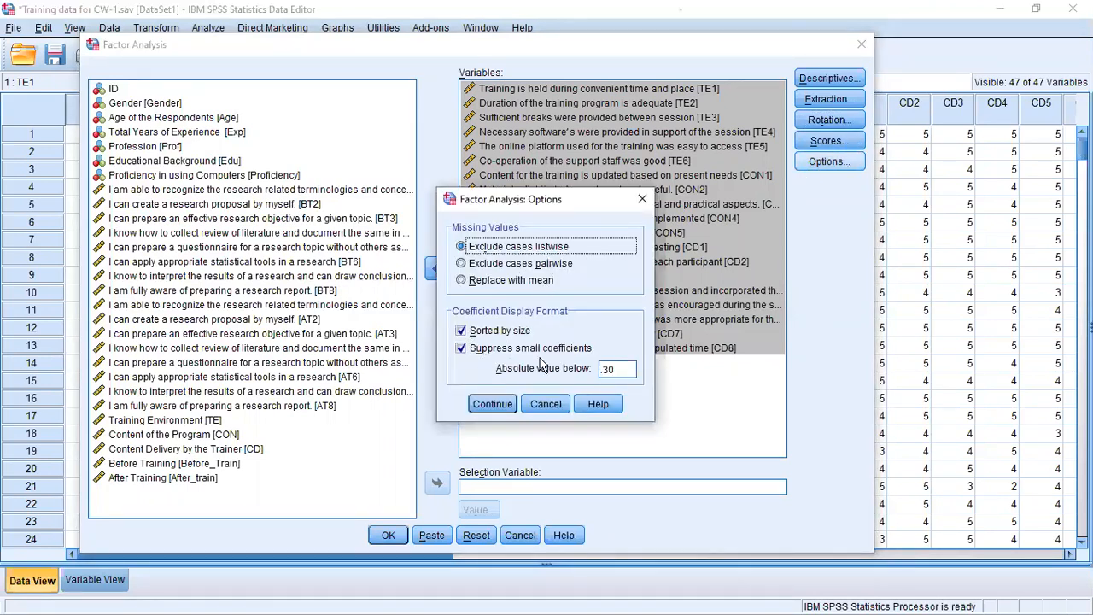
pyautogui.click(642, 202)
pyautogui.click(827, 81)
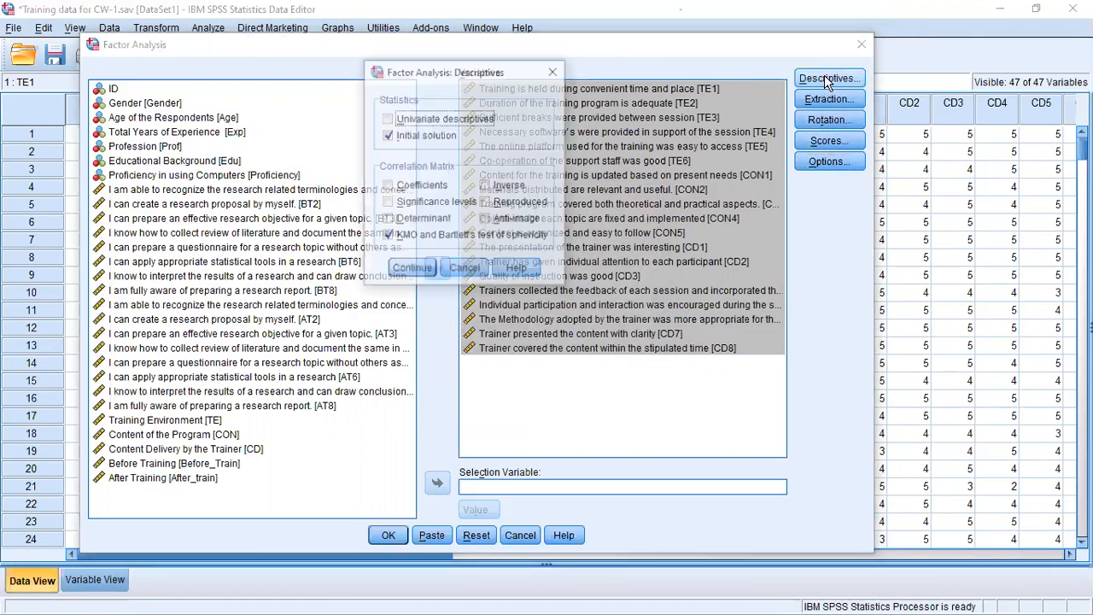
pyautogui.click(558, 73)
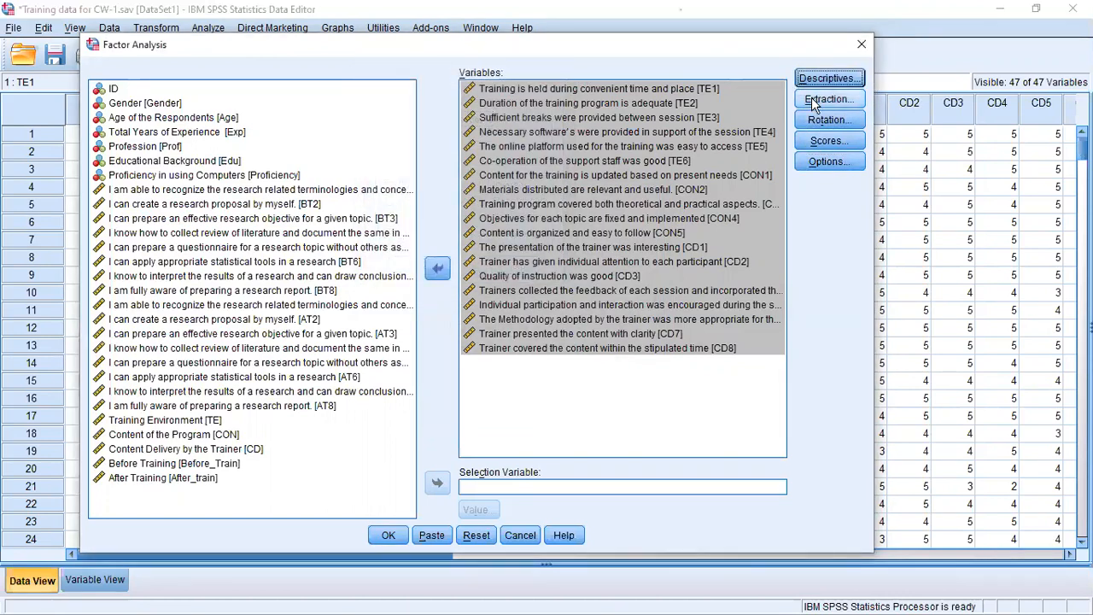
pyautogui.click(824, 99)
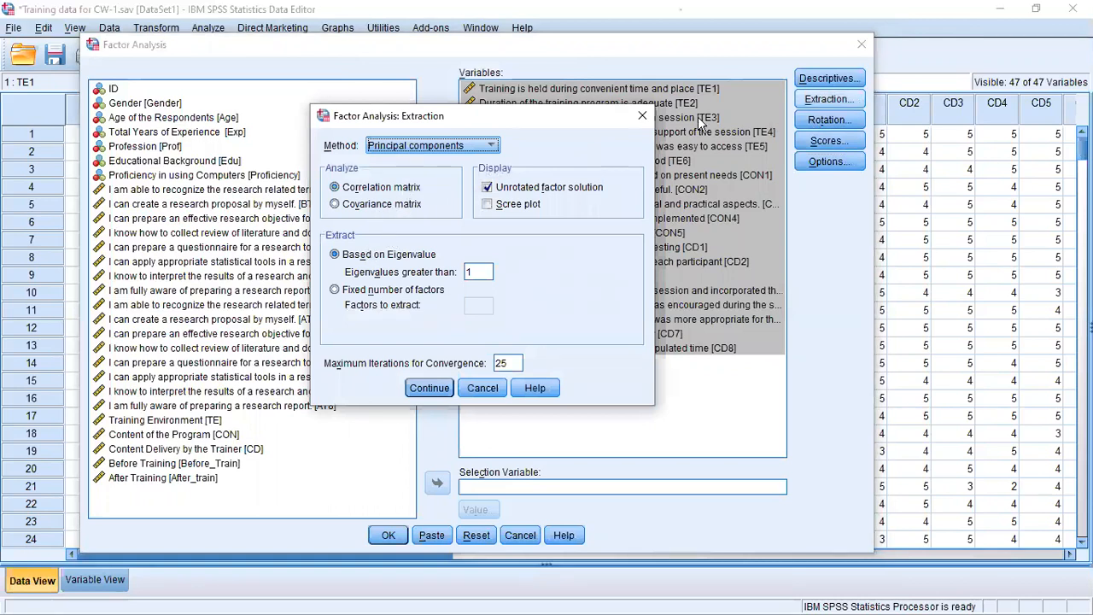
pyautogui.click(641, 116)
pyautogui.click(826, 99)
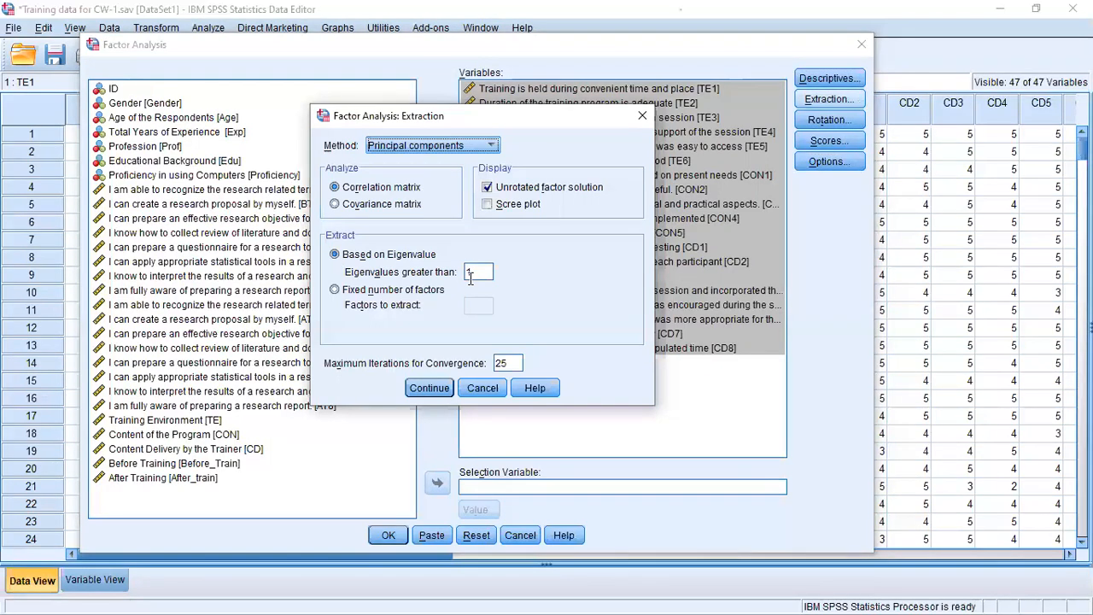
pyautogui.click(643, 117)
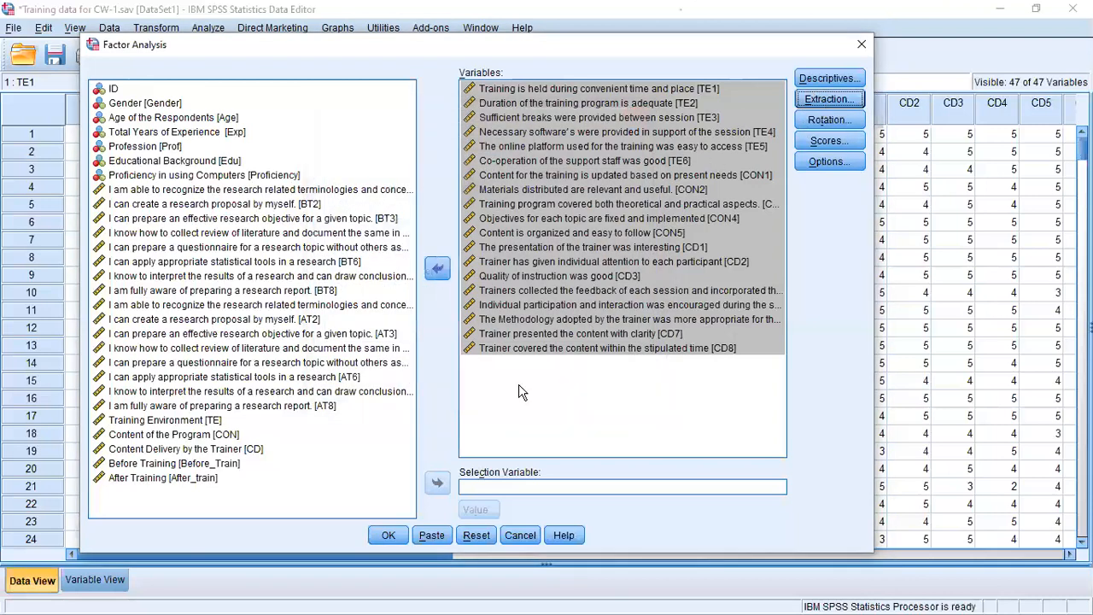
pyautogui.click(389, 535)
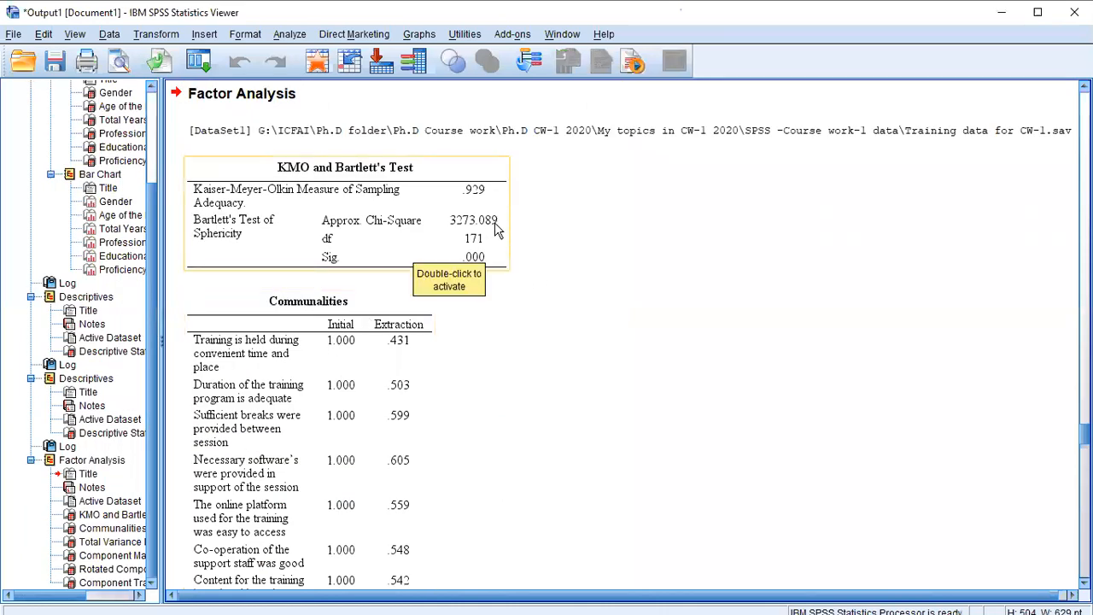
# Reopen the Factor Analysis setup from the output and accept the descriptives with KMO and Bartlett's test of sphericity
pyautogui.click(288, 36)
pyautogui.moveTo(334, 77)
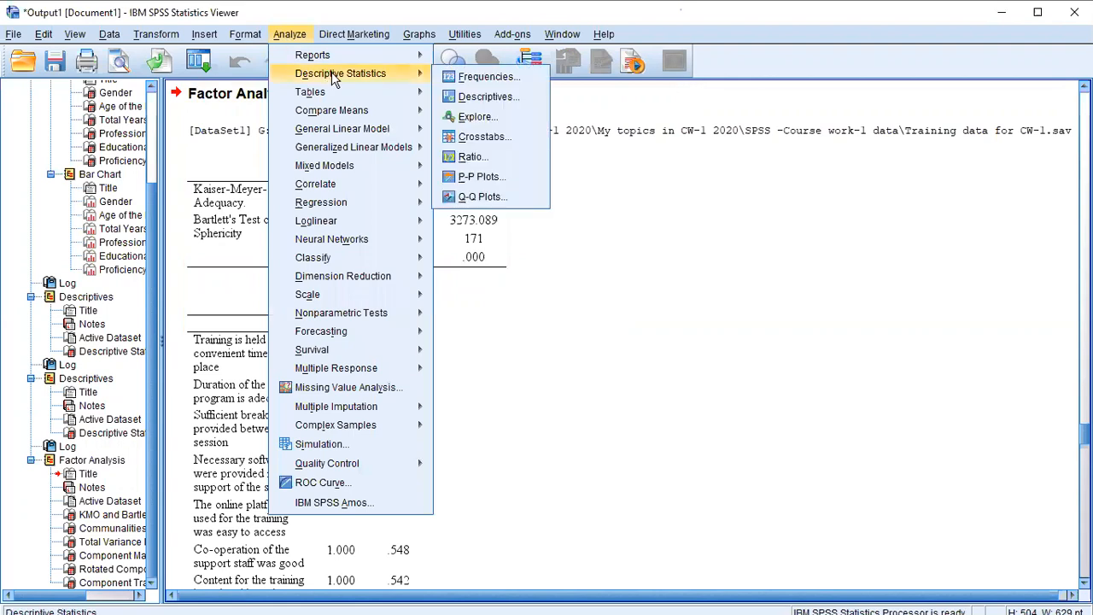
pyautogui.moveTo(360, 287)
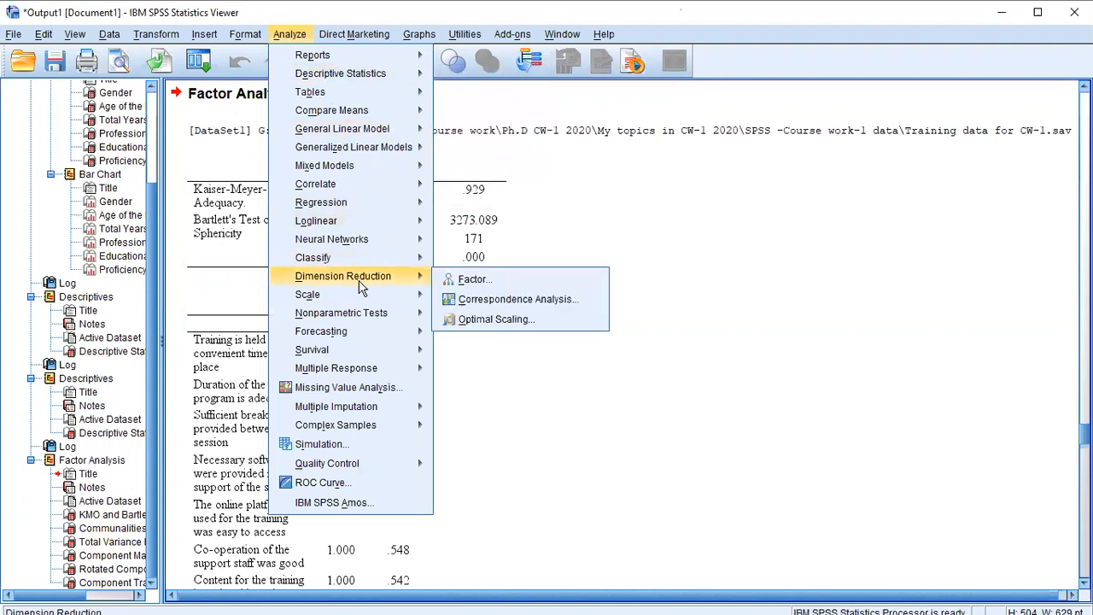
pyautogui.click(472, 287)
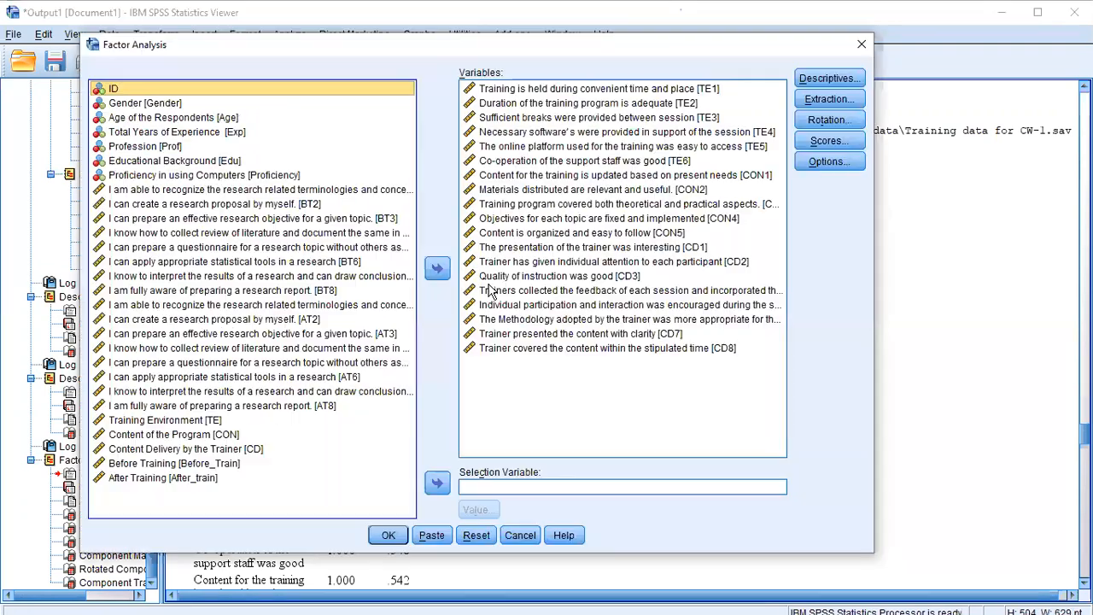
pyautogui.click(829, 78)
pyautogui.click(387, 236)
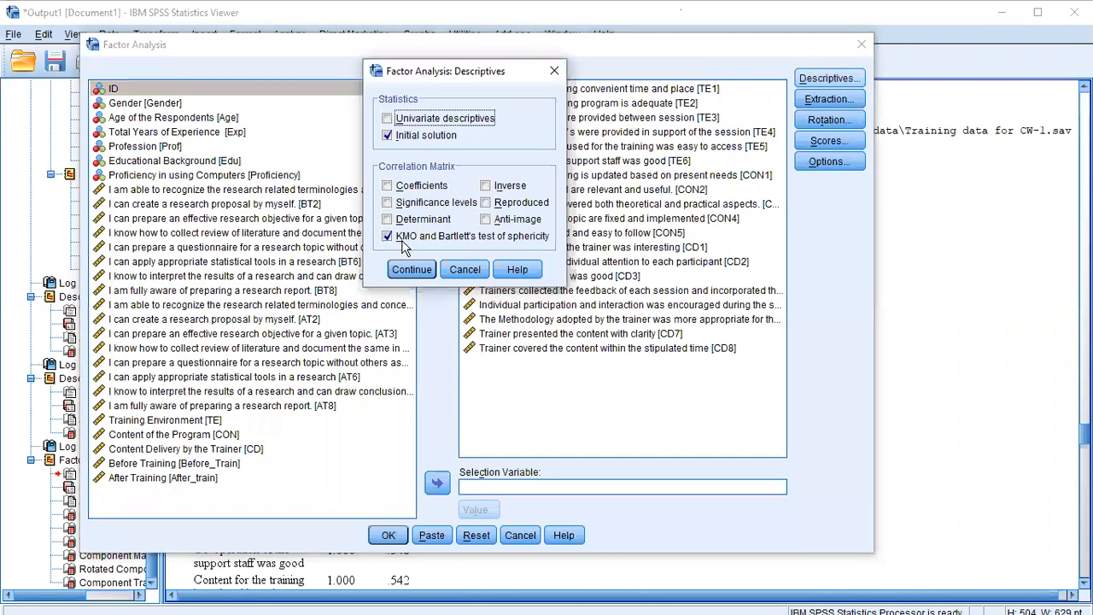
pyautogui.click(412, 270)
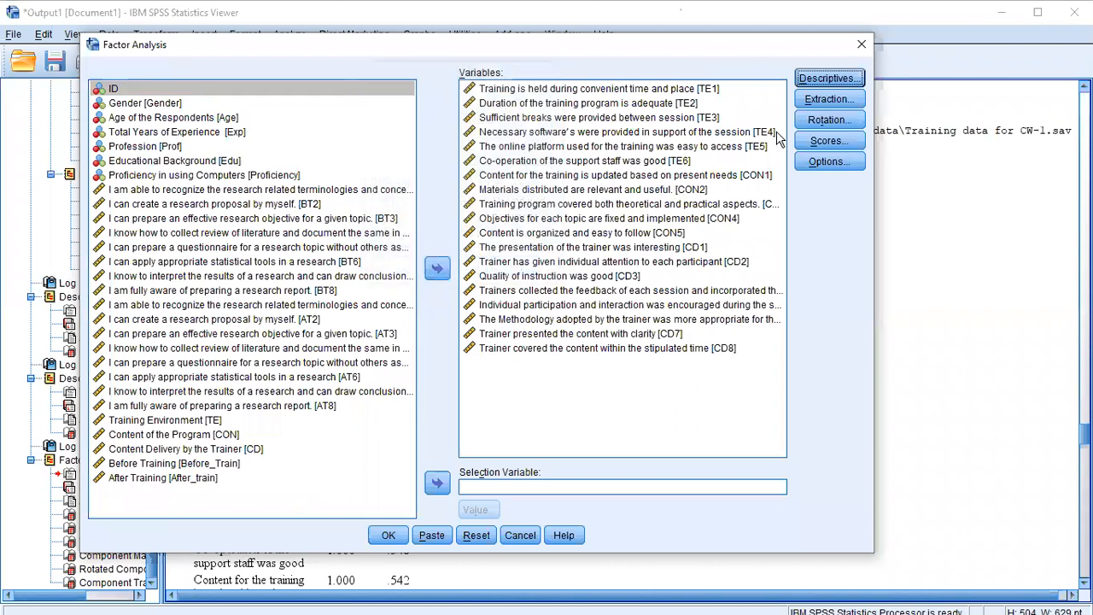
# Check the eigenvalue criterion in the extraction settings, switch to Microsoft Whiteboard and draw a large loop around the TE-to-items diagram
pyautogui.click(829, 99)
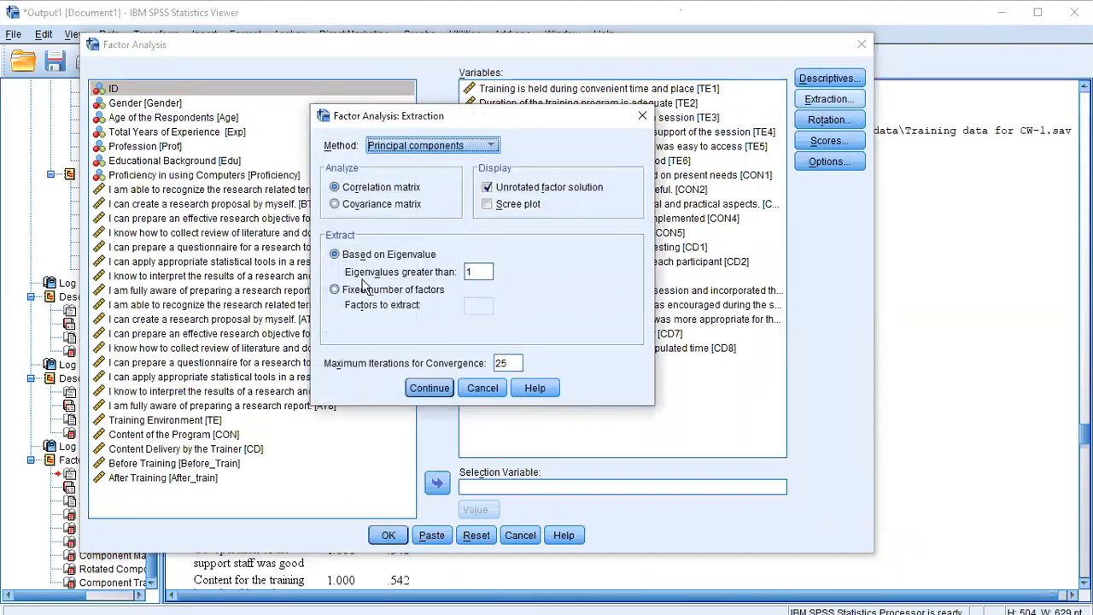
pyautogui.doubleClick(480, 275)
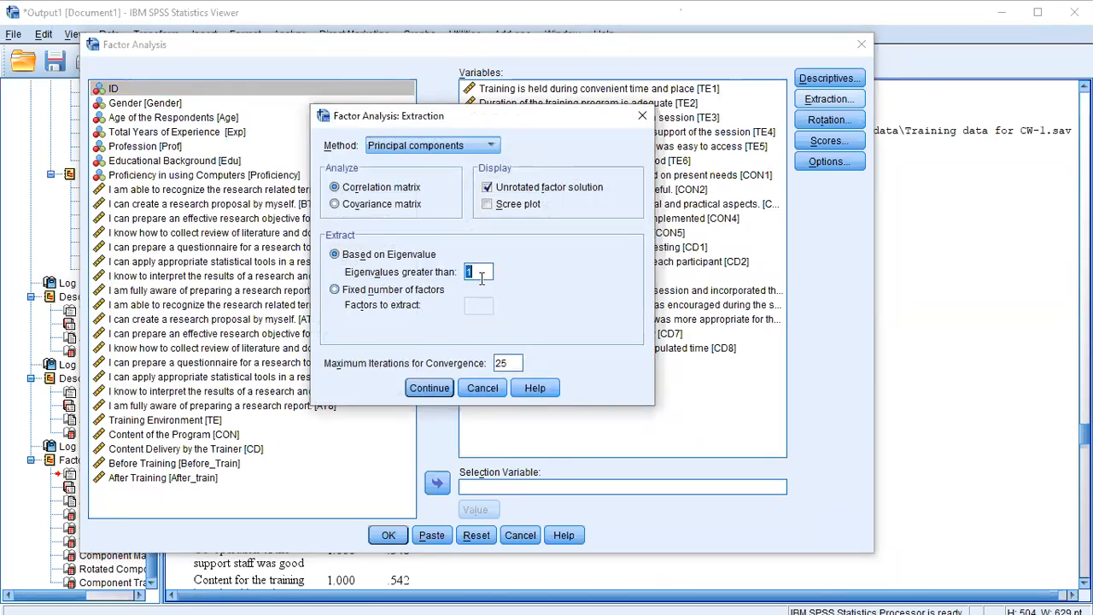
pyautogui.hotkey('alt', 'Tab')
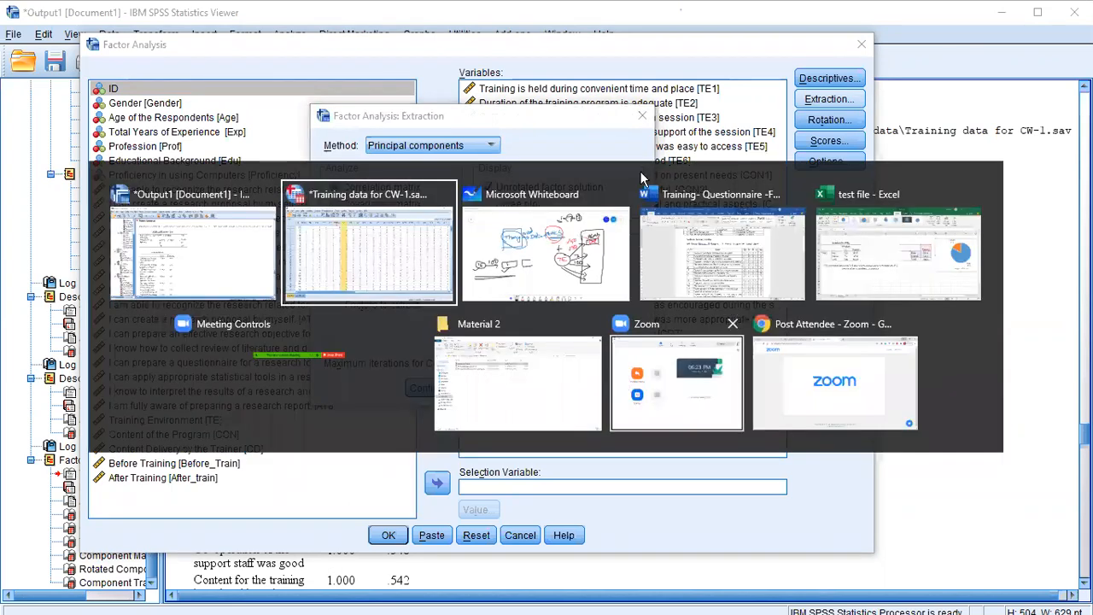
pyautogui.click(525, 275)
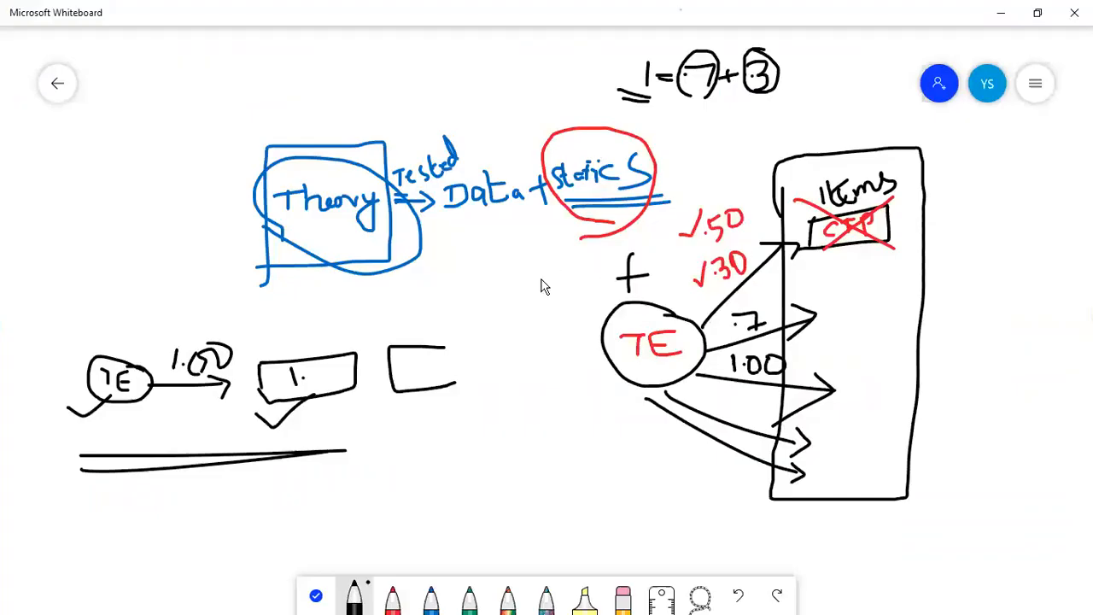
pyautogui.moveTo(980, 535); pyautogui.dragTo(528, 303)
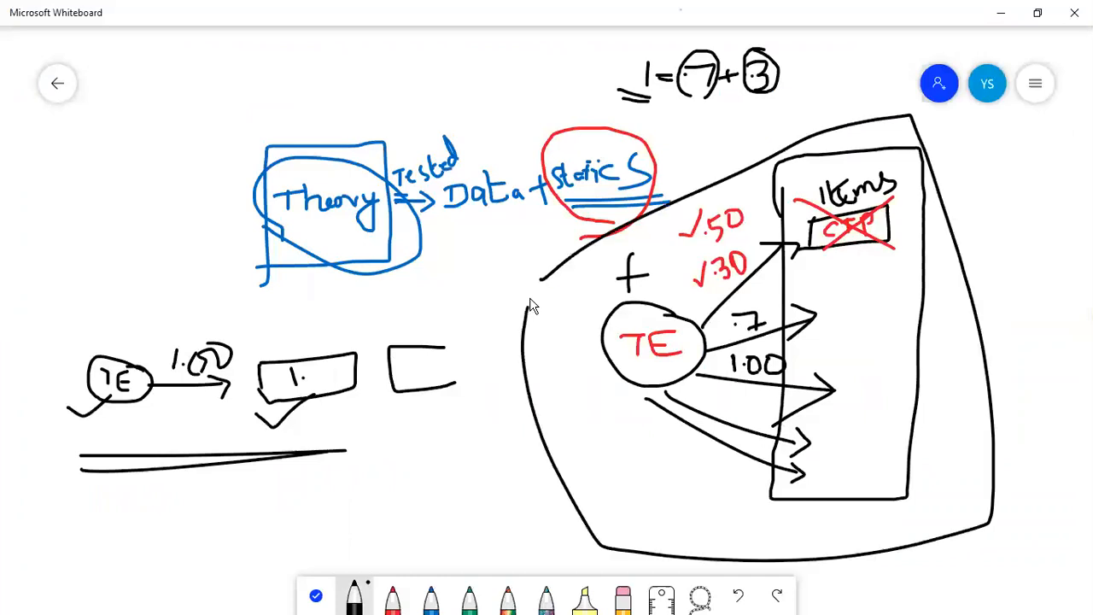
# Return to SPSS and accept the extraction settings with principal components and eigenvalues greater than 1
pyautogui.hotkey('alt', 'Tab')
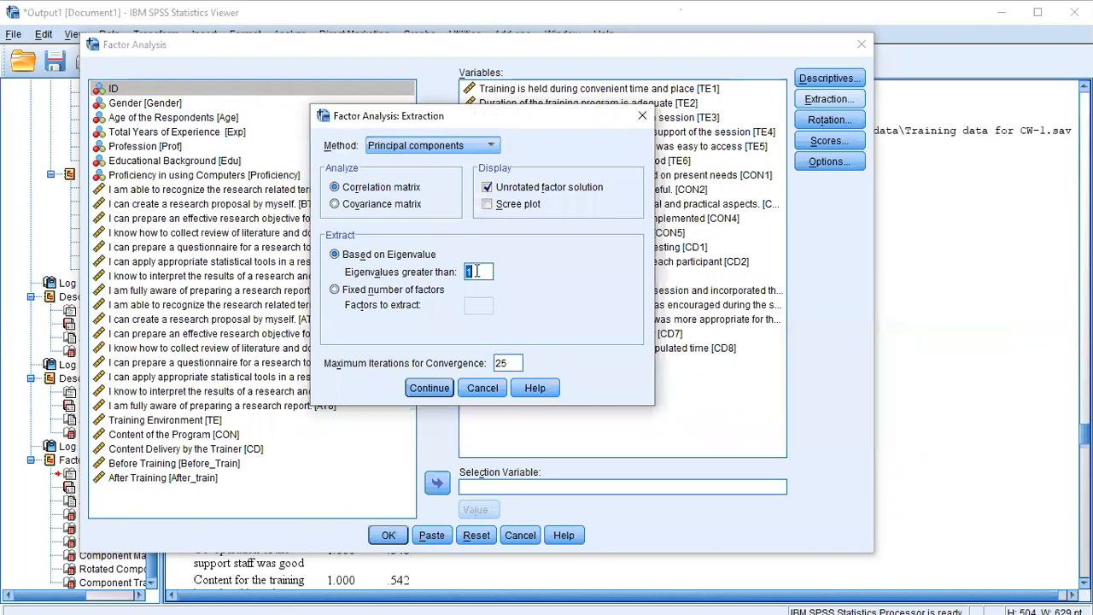
pyautogui.click(467, 273)
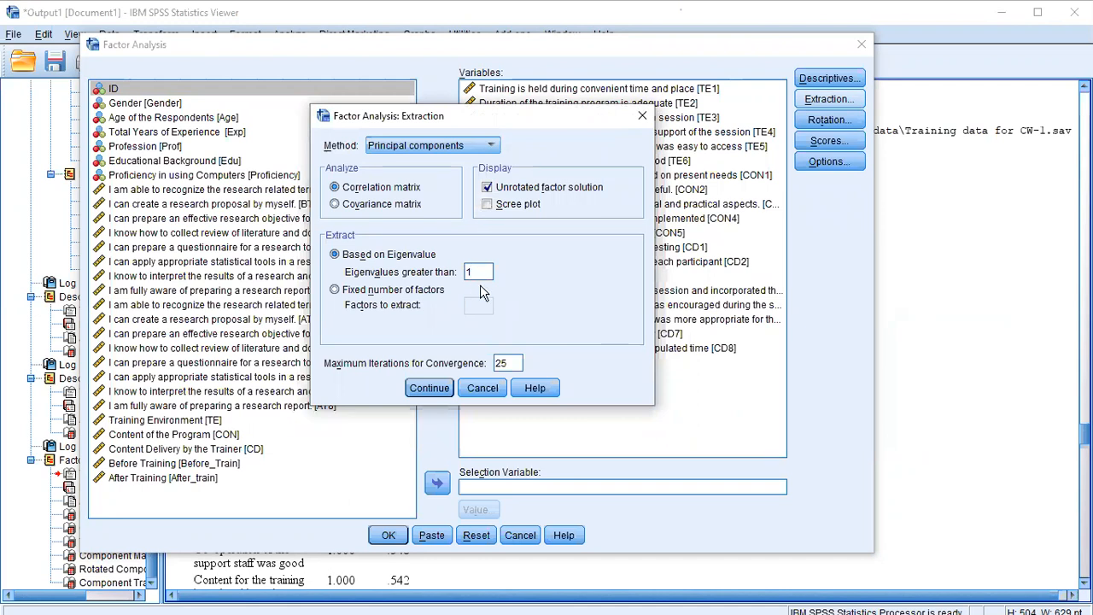
pyautogui.click(428, 388)
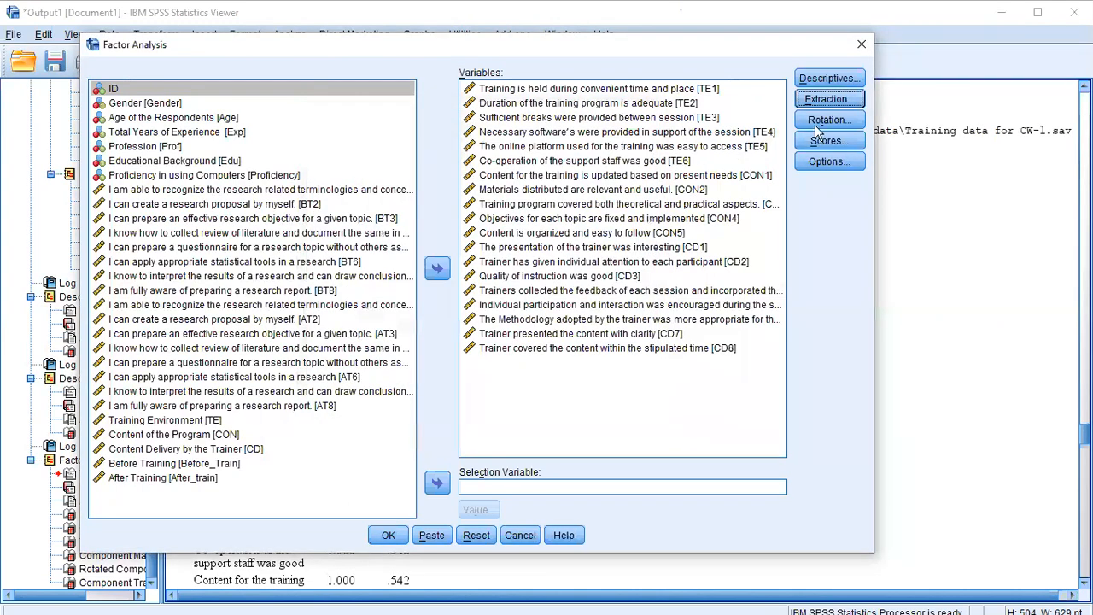
# Review the Varimax rotation and the coefficient display options with suppression below .30, and close the Factor Analysis setup
pyautogui.click(820, 123)
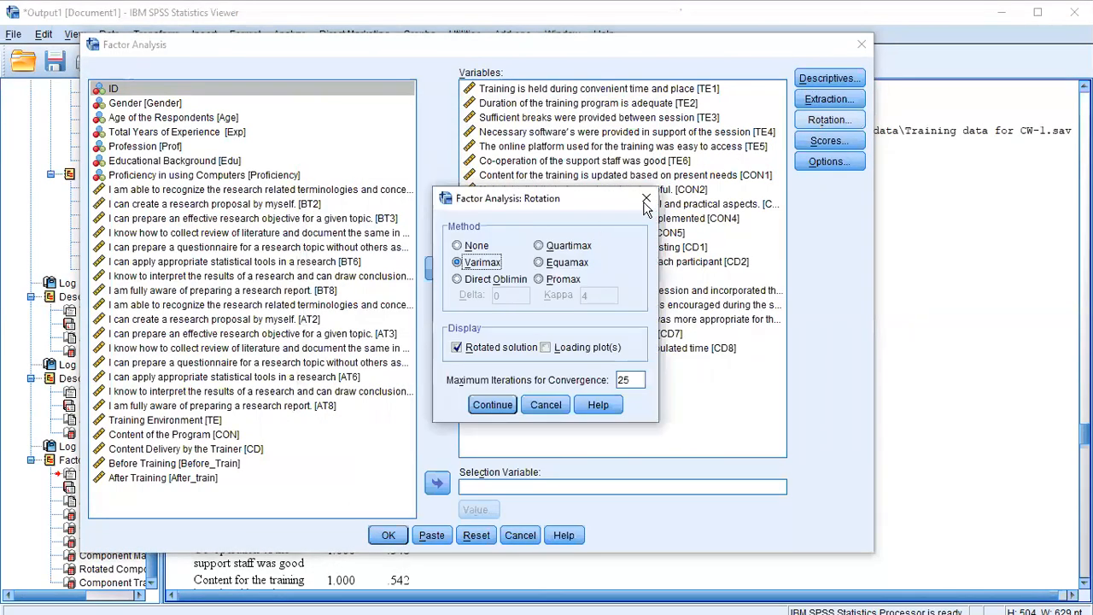
pyautogui.click(645, 201)
pyautogui.click(828, 161)
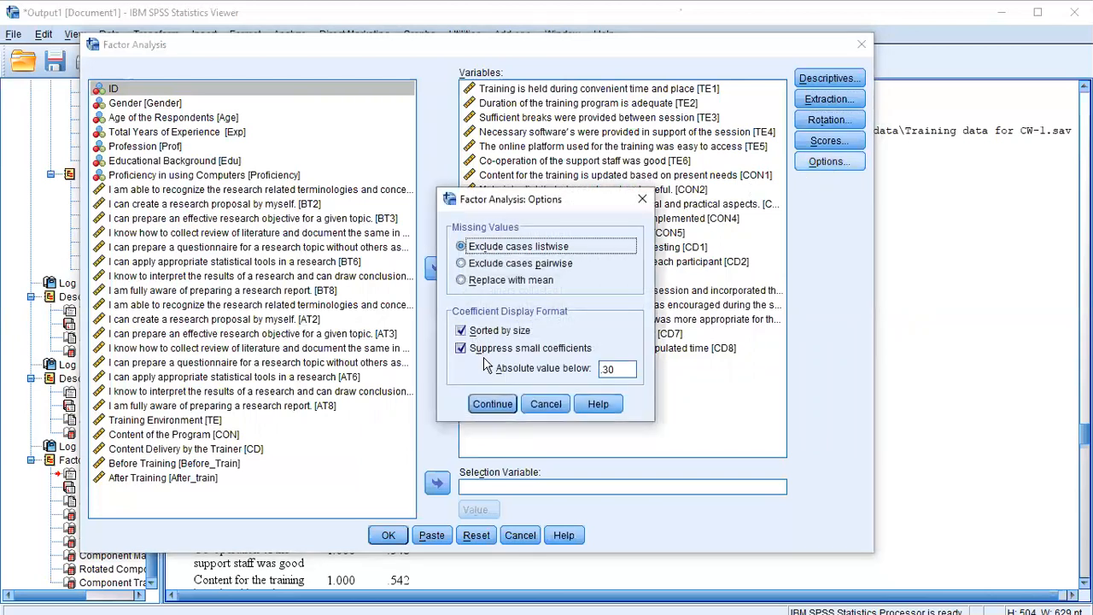
pyautogui.click(493, 403)
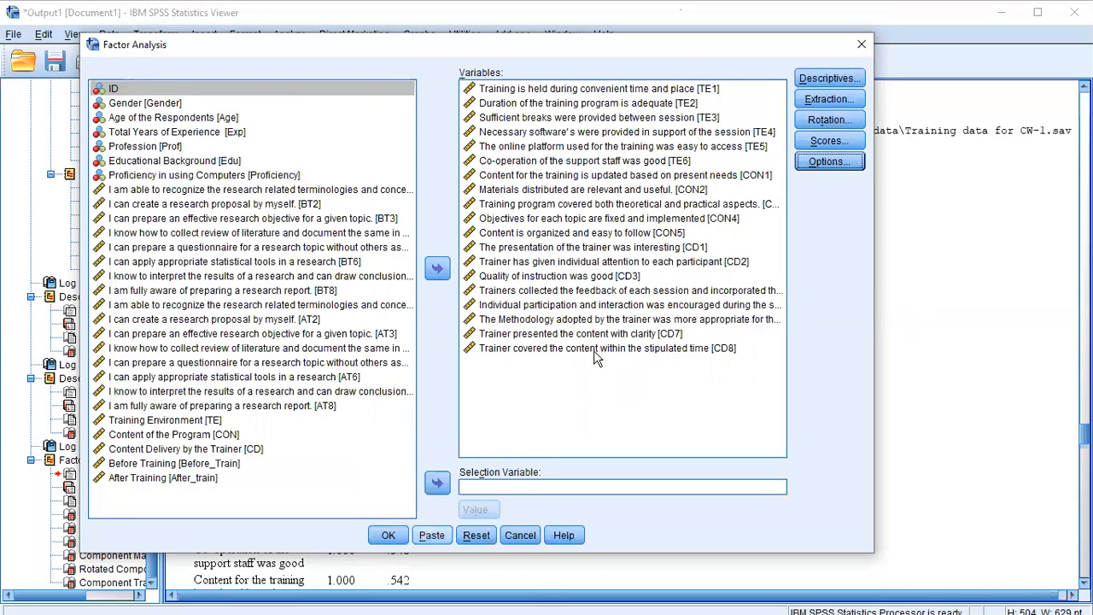
pyautogui.click(860, 41)
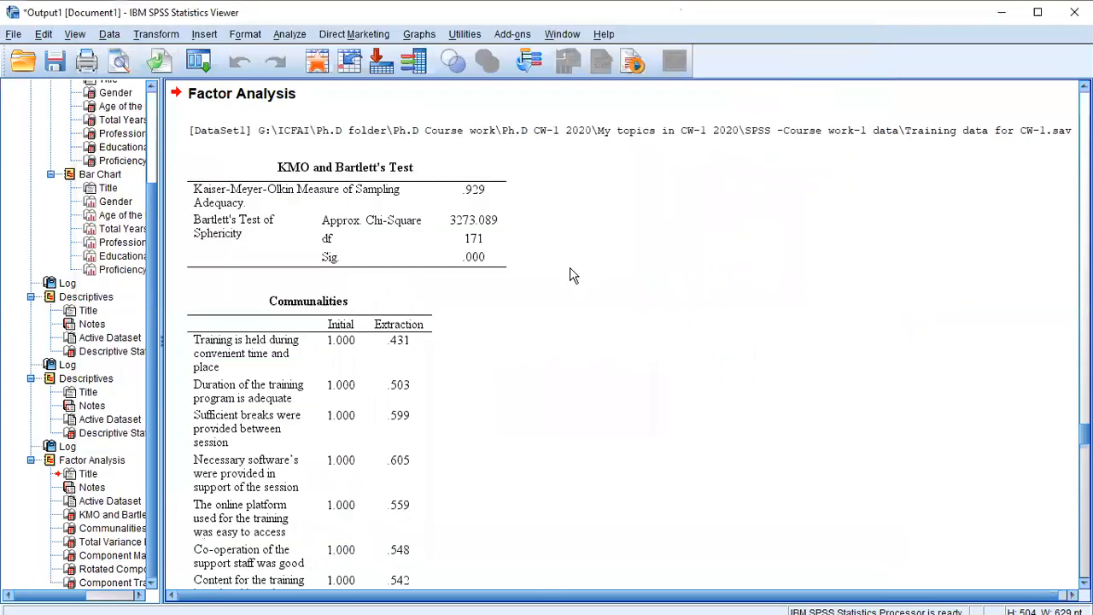
# Look over the KMO and Bartlett's Test table in the factor analysis output
pyautogui.scroll(3, 574, 270)
pyautogui.scroll(-5, 571, 271)
pyautogui.click(457, 214)
# Reopen the Factor Analysis setup, recheck the rotation method and coefficient display options, and close it without running
pyautogui.click(289, 35)
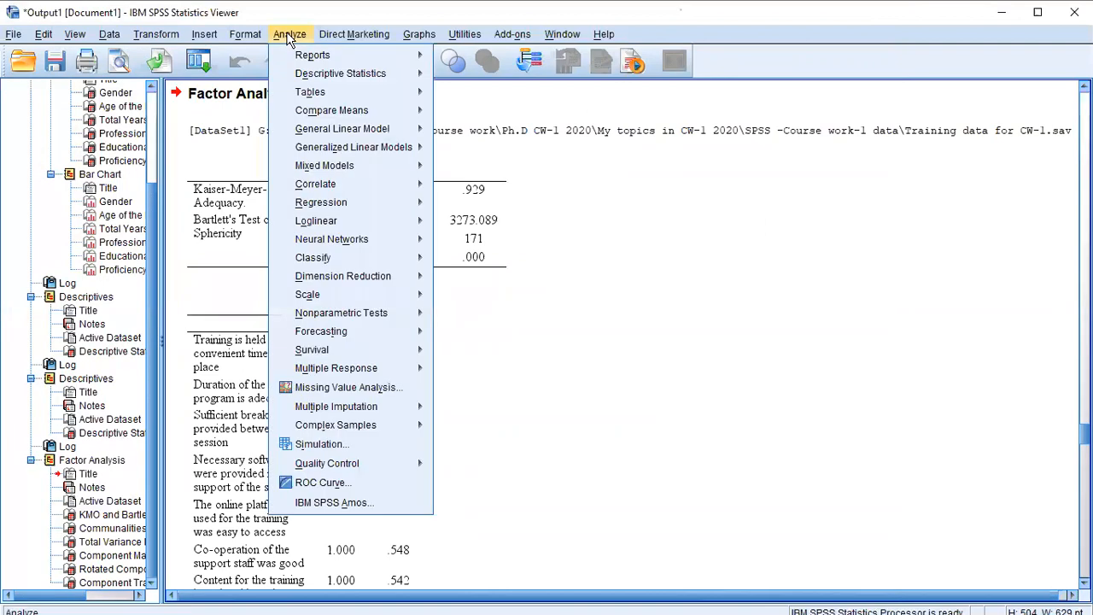
pyautogui.moveTo(365, 276)
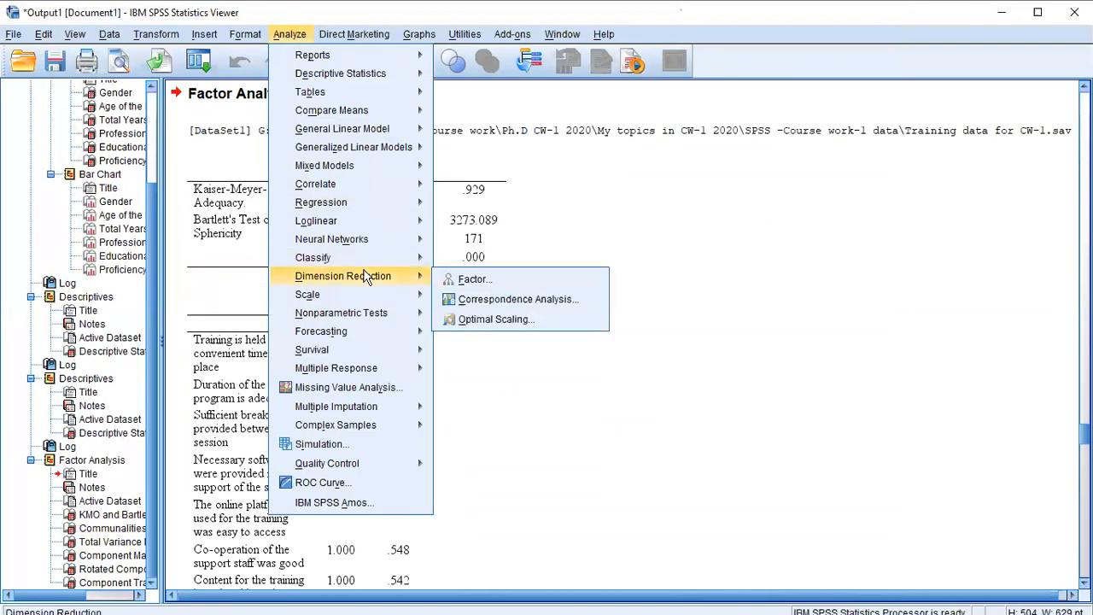
pyautogui.click(469, 279)
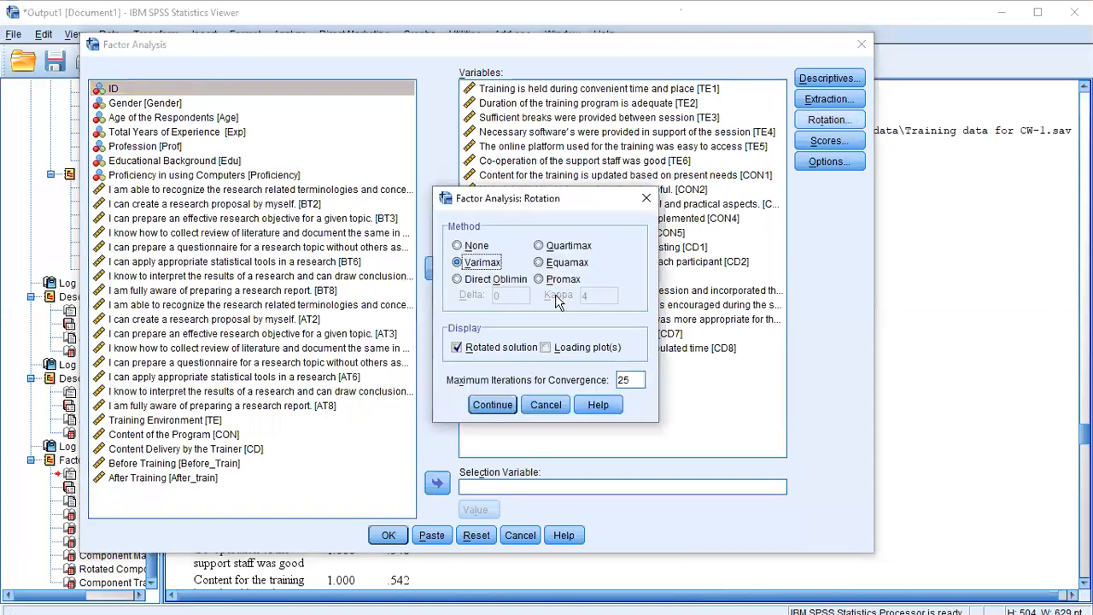
pyautogui.click(647, 199)
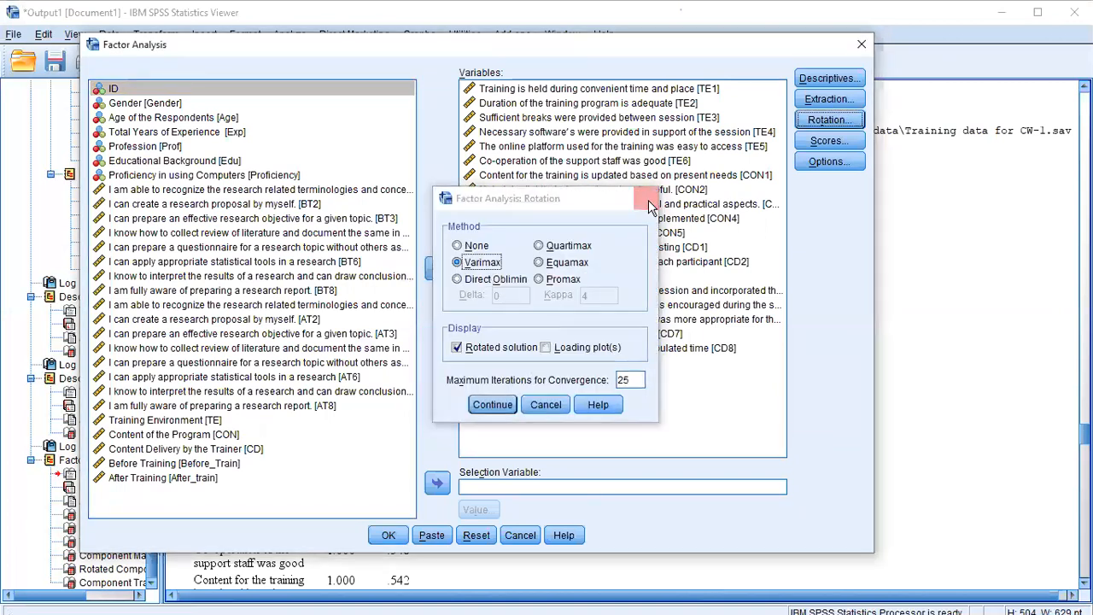
pyautogui.click(833, 161)
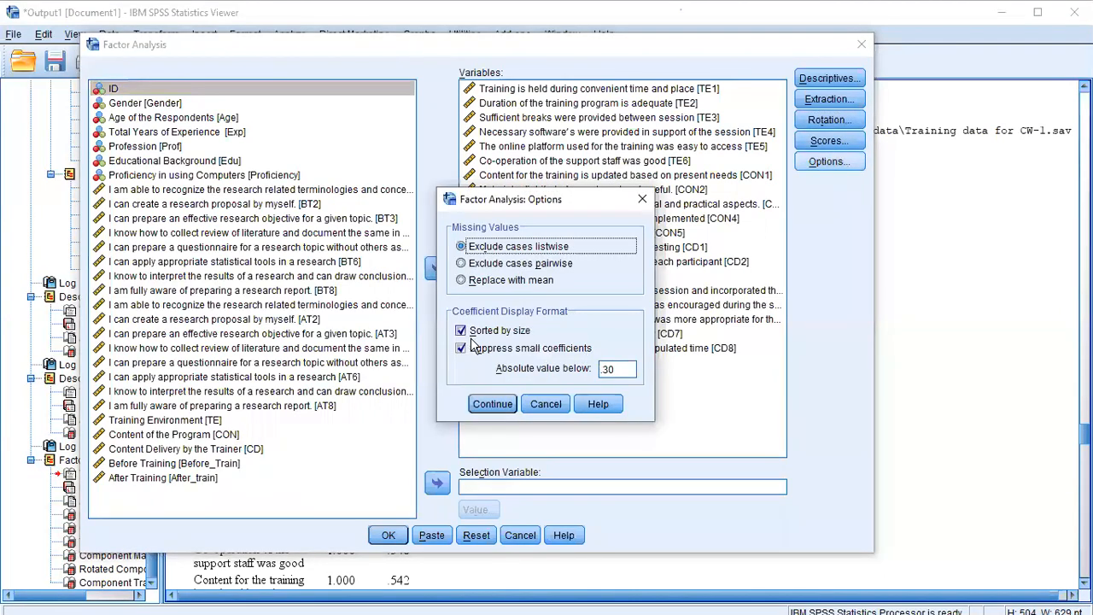
pyautogui.click(642, 202)
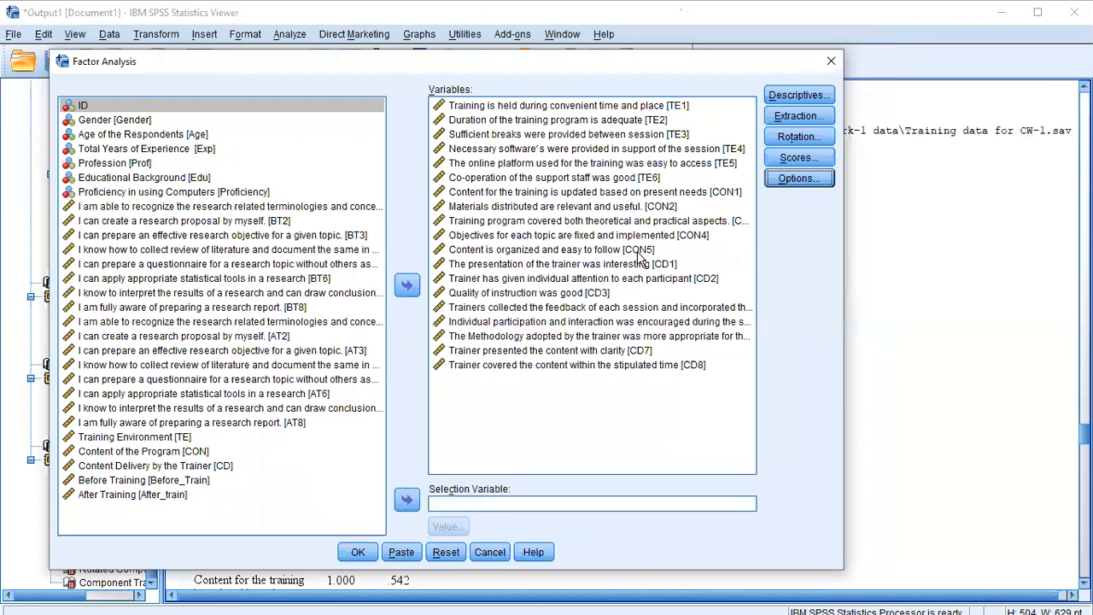
pyautogui.press('Escape')
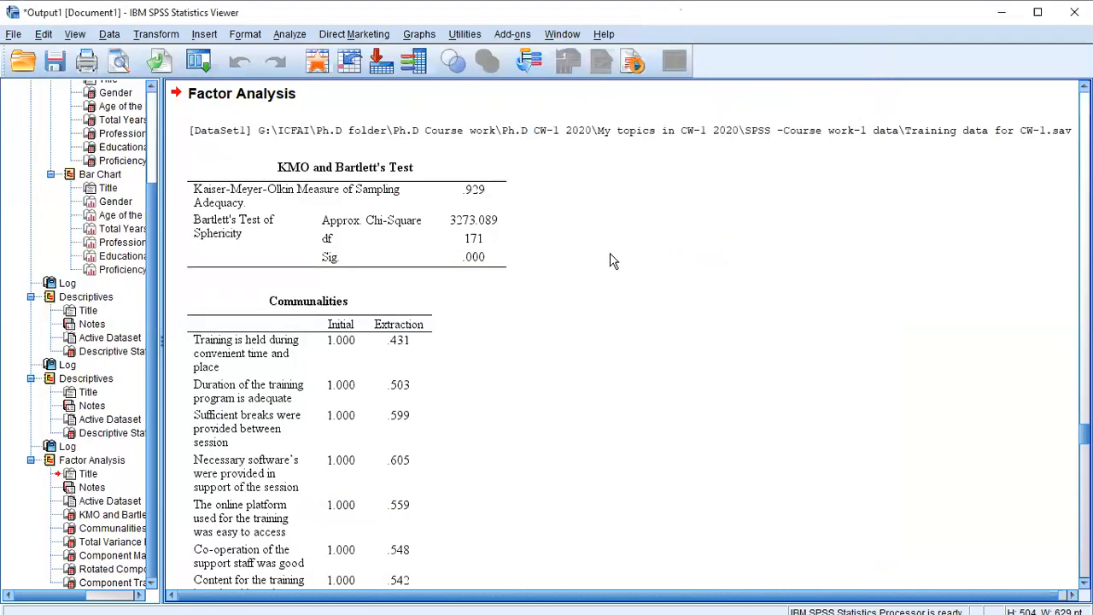
# Examine the sampling adequacy, chi-square and significance values in the KMO and Bartlett's Test table
pyautogui.click(205, 210)
pyautogui.click(635, 138)
pyautogui.click(677, 412)
pyautogui.click(505, 224)
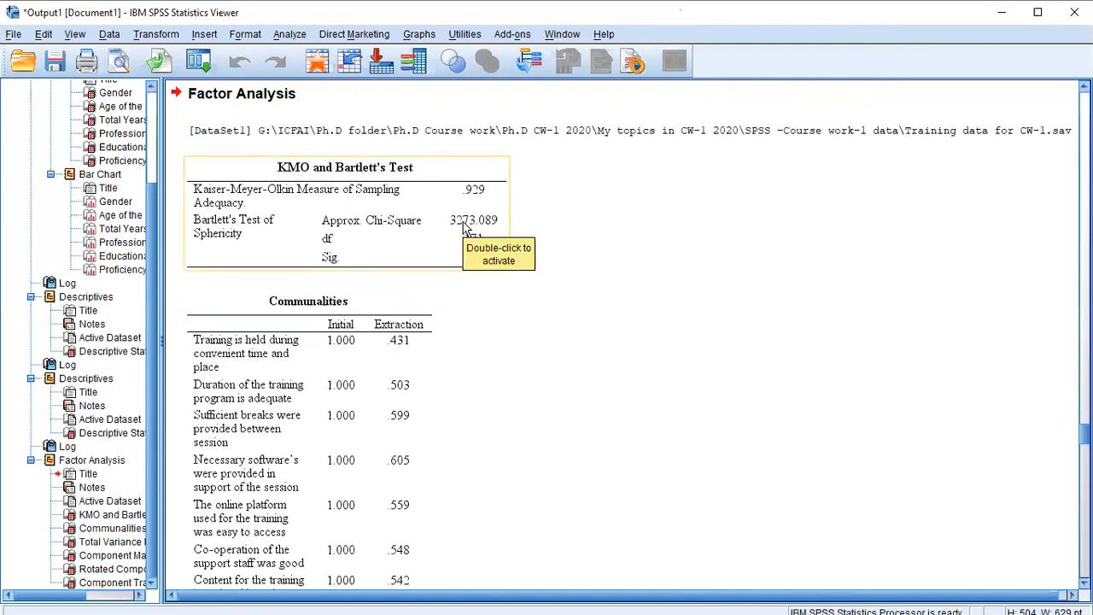
pyautogui.click(555, 224)
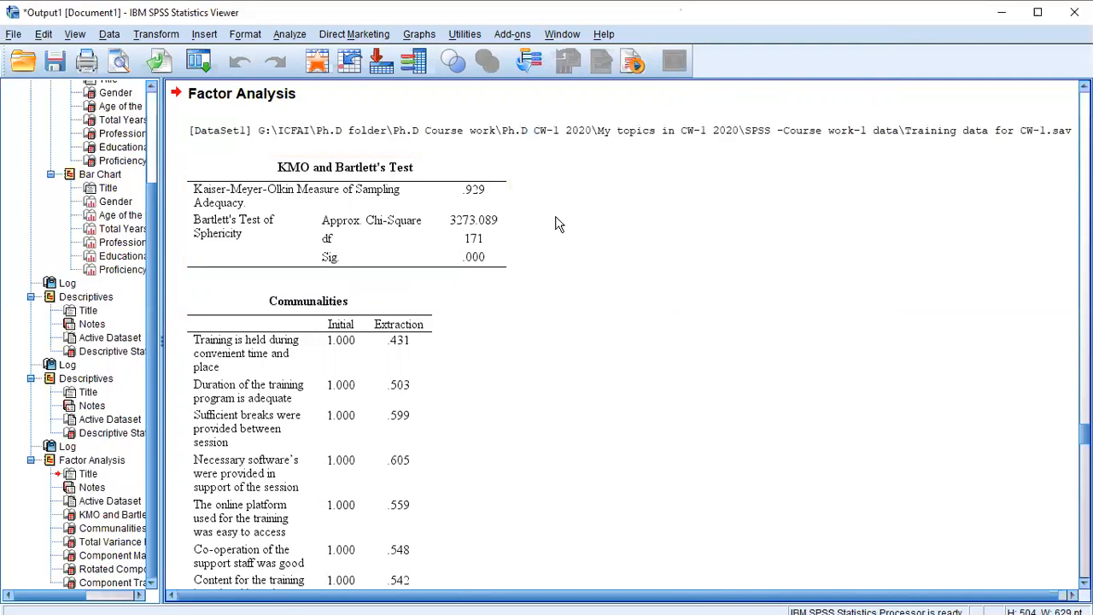
# Reopen the Factor Analysis setup, show how KMO and Bartlett's test of sphericity is enabled in the descriptives, and return to the output
pyautogui.click(290, 36)
pyautogui.moveTo(363, 210)
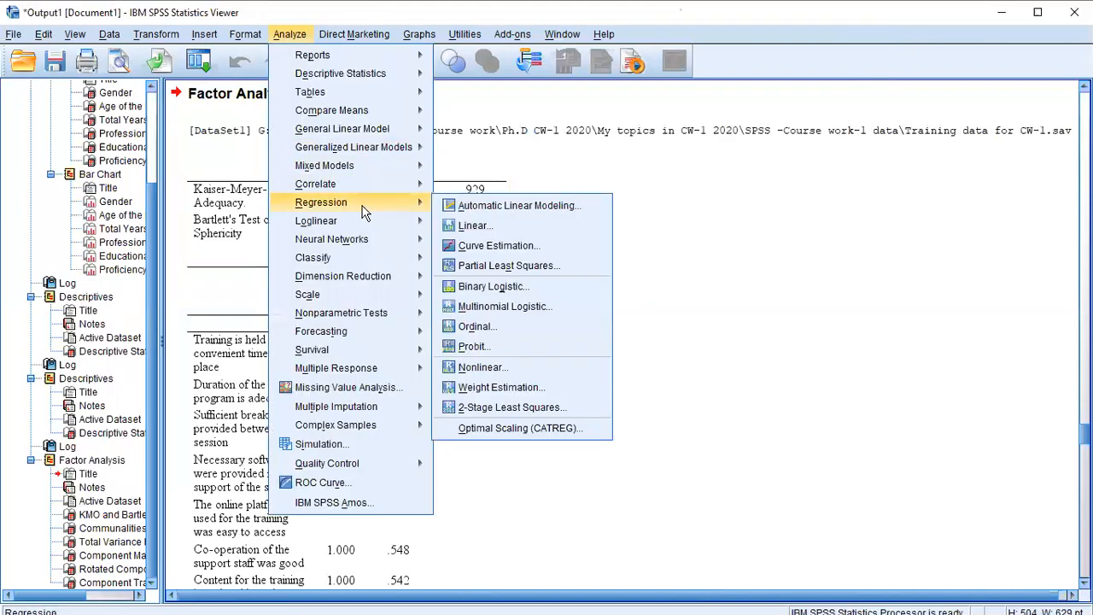
pyautogui.moveTo(374, 280)
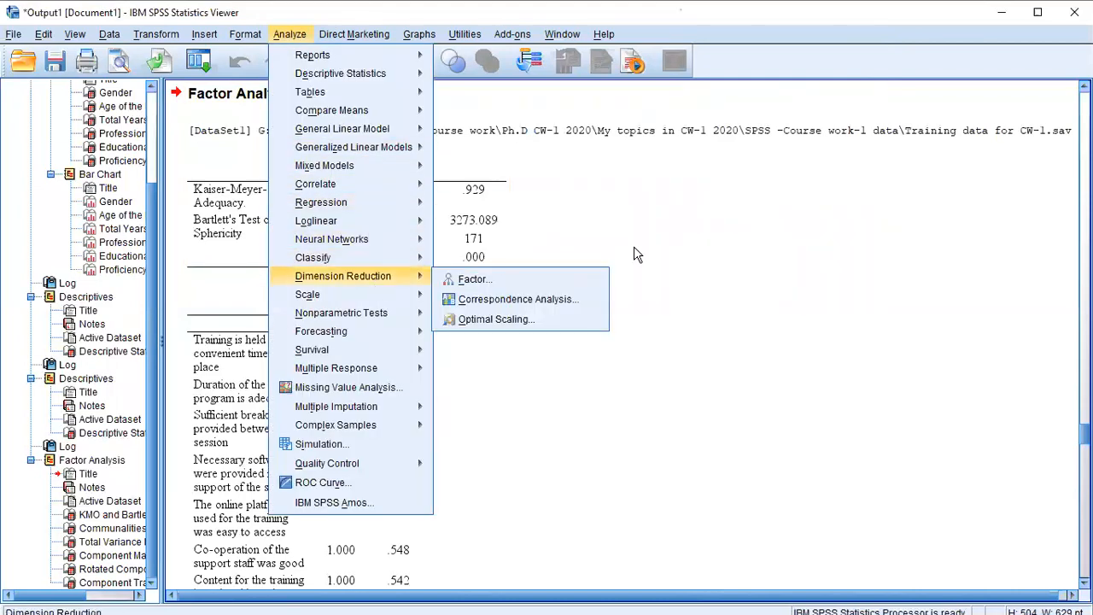
pyautogui.click(473, 279)
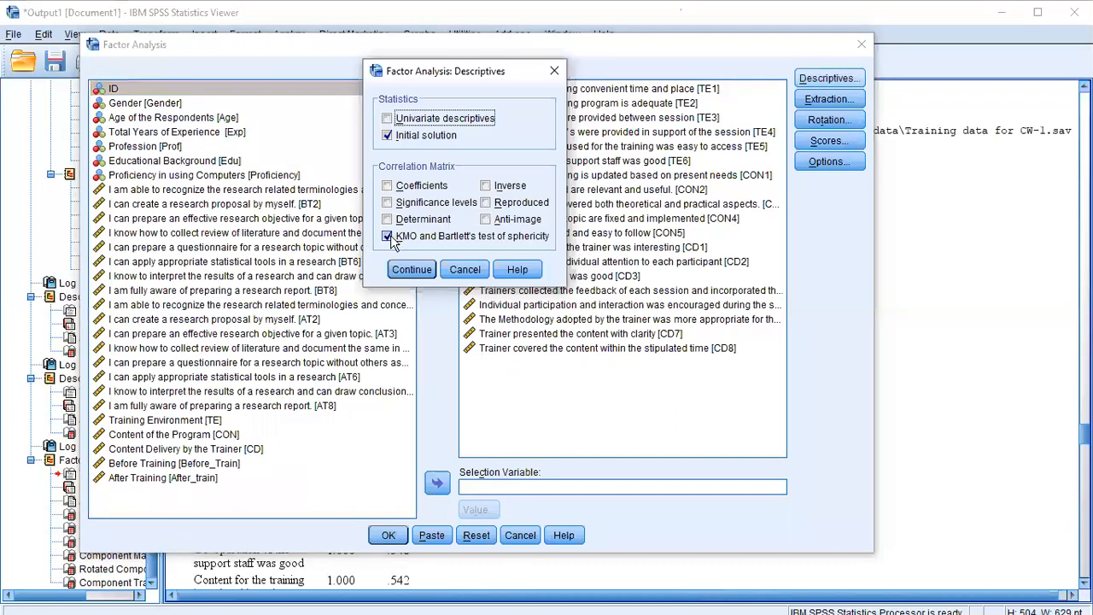
pyautogui.click(389, 236)
pyautogui.click(386, 236)
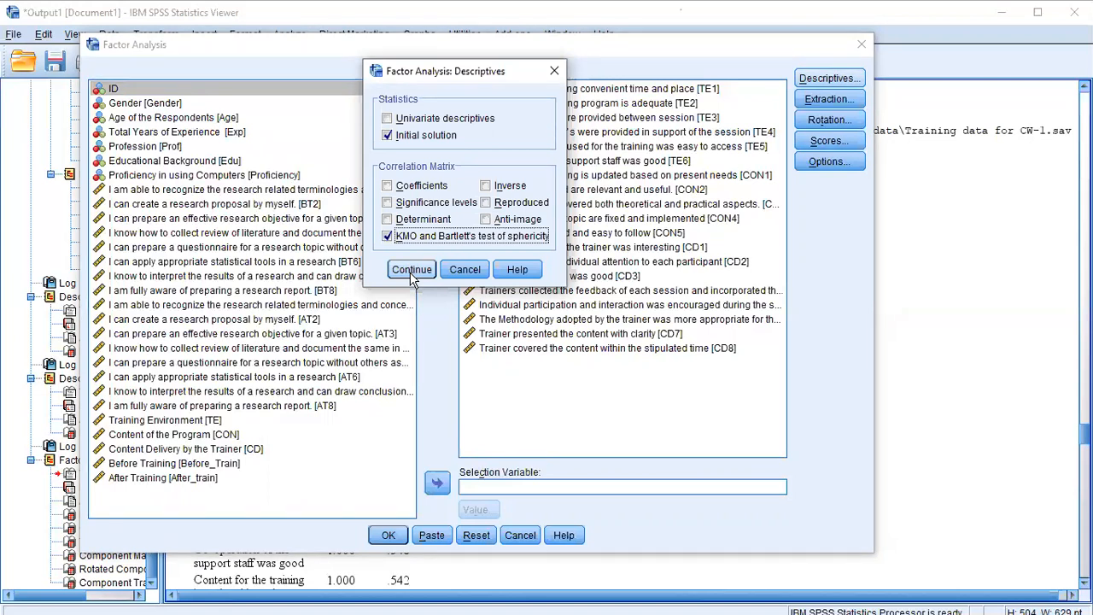
pyautogui.click(411, 270)
pyautogui.moveTo(757, 47); pyautogui.dragTo(743, 90)
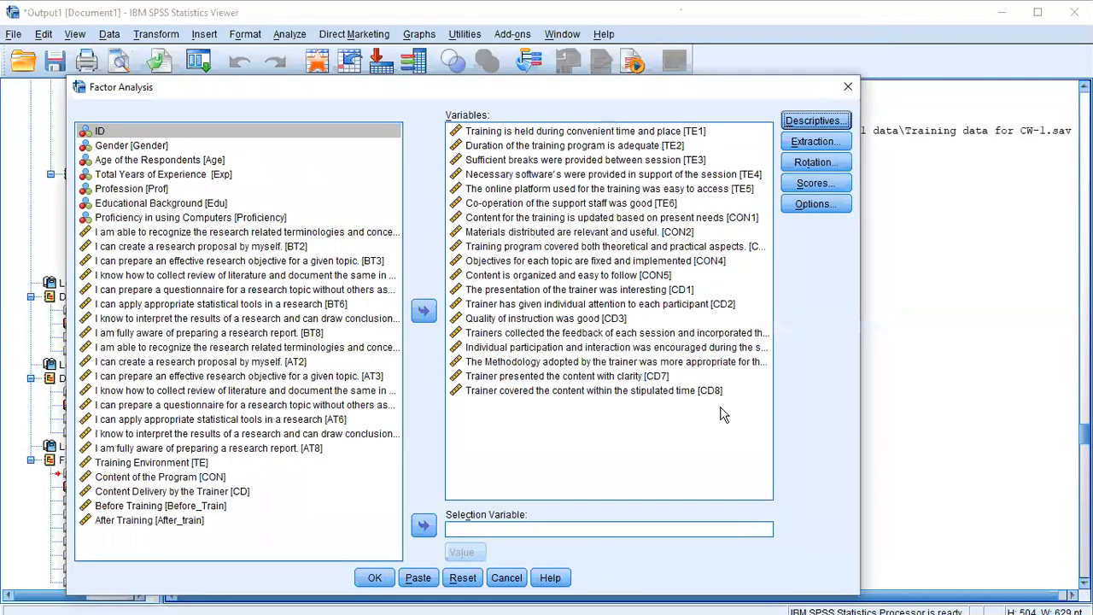
pyautogui.press('Return')
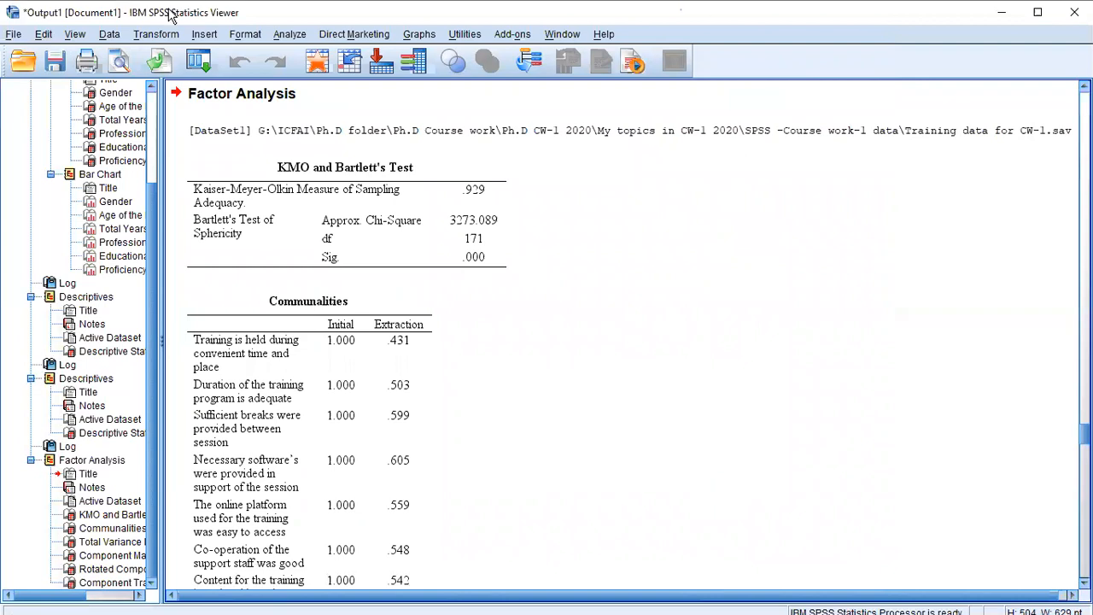
pyautogui.click(291, 38)
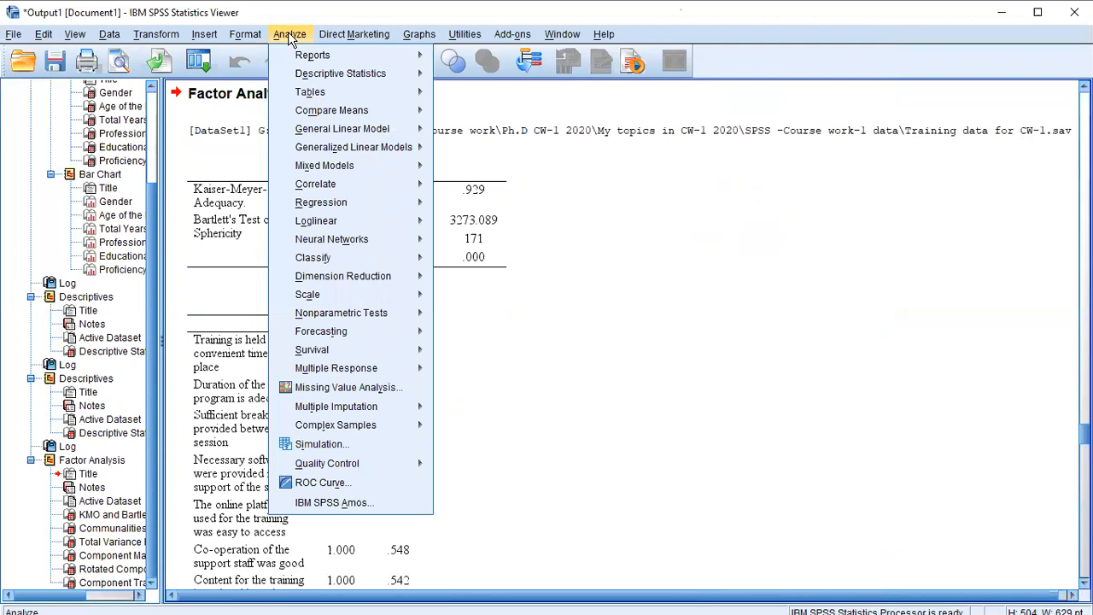
pyautogui.moveTo(420, 35)
pyautogui.moveTo(478, 163)
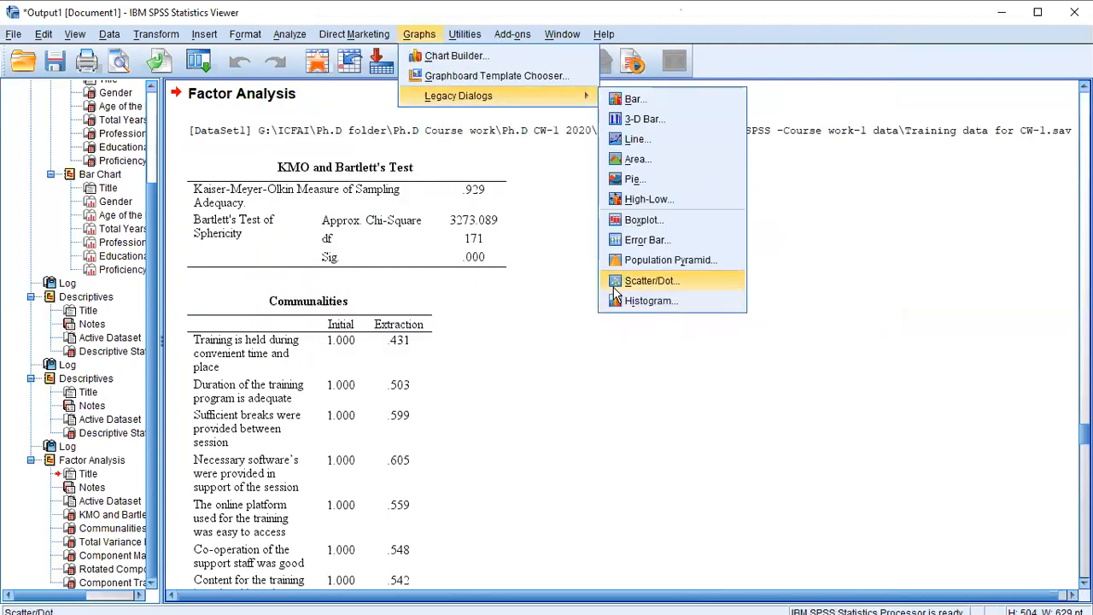
pyautogui.click(611, 282)
pyautogui.click(662, 247)
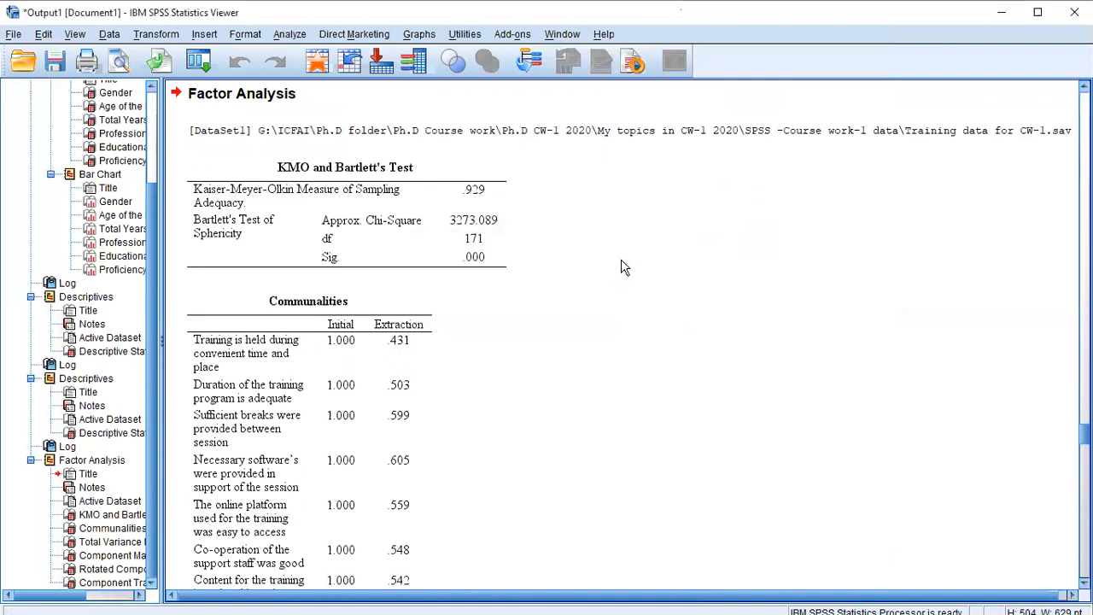
# Select the KMO and Bartlett's Test table in the output and bring up its copy and export commands
pyautogui.click(459, 256)
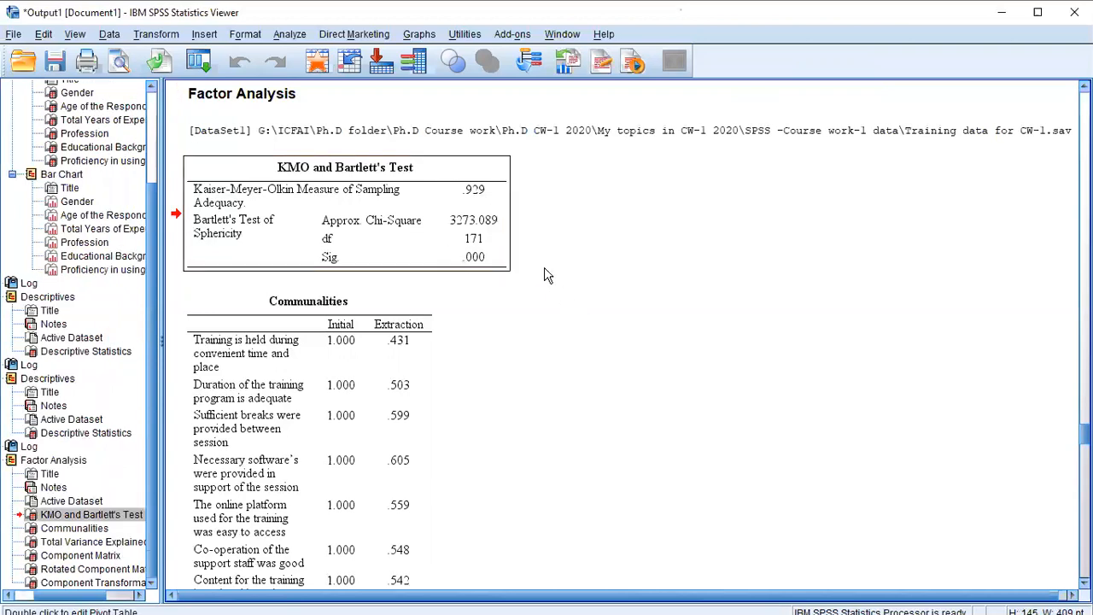
pyautogui.click(589, 264)
pyautogui.click(294, 186)
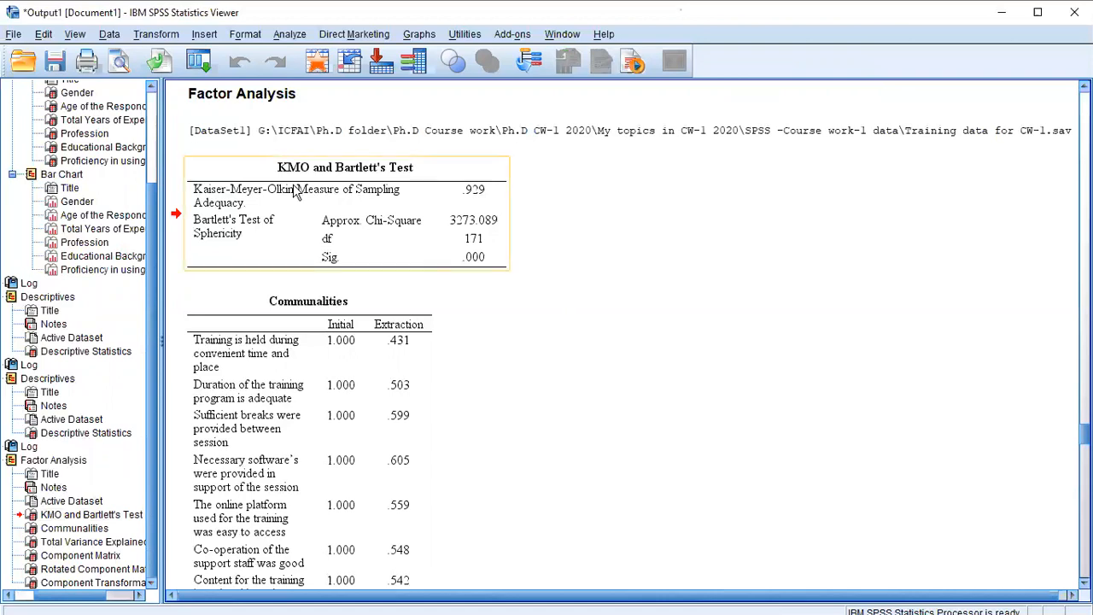
pyautogui.rightClick(336, 213)
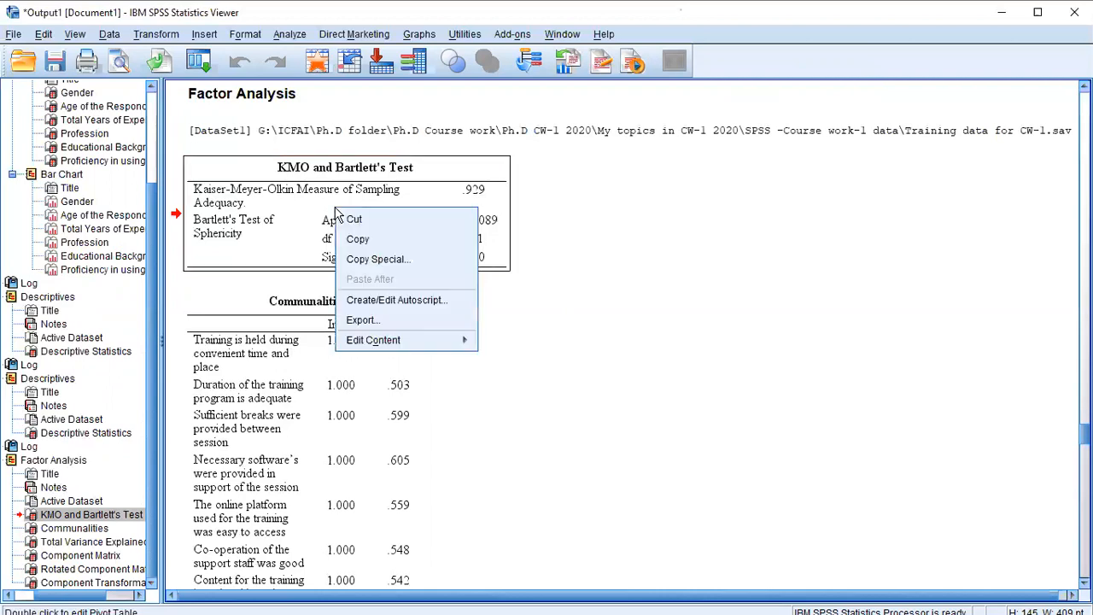
# Copy the KMO and Bartlett's Test table from the SPSS output and paste it at cell B4 of the sdws sheet in Excel
pyautogui.click(357, 240)
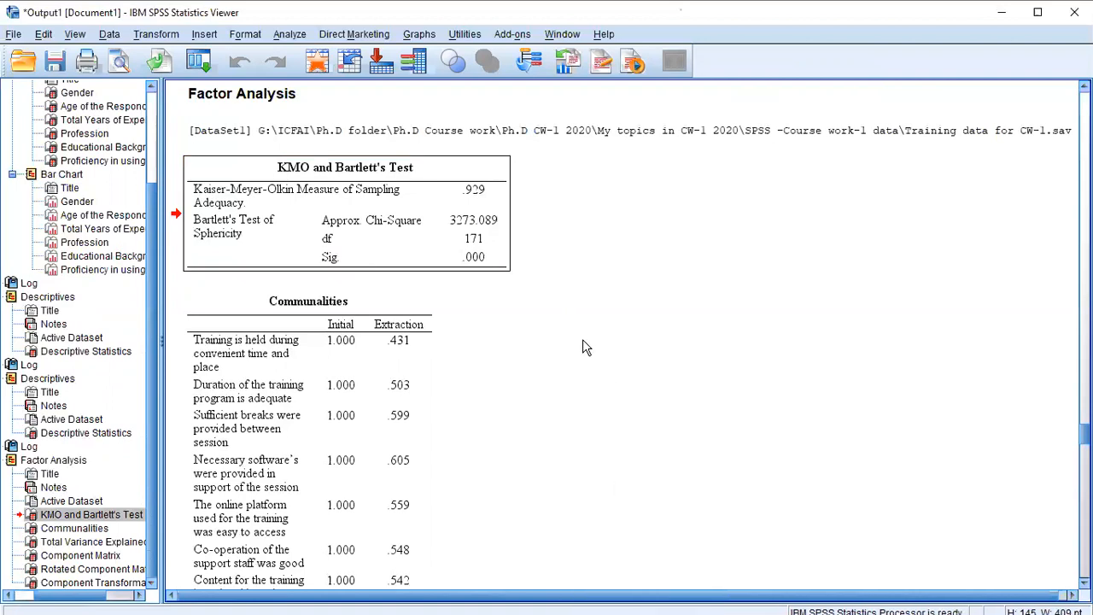
pyautogui.rightClick(401, 227)
pyautogui.click(589, 248)
pyautogui.hotkey('alt', 'Tab')
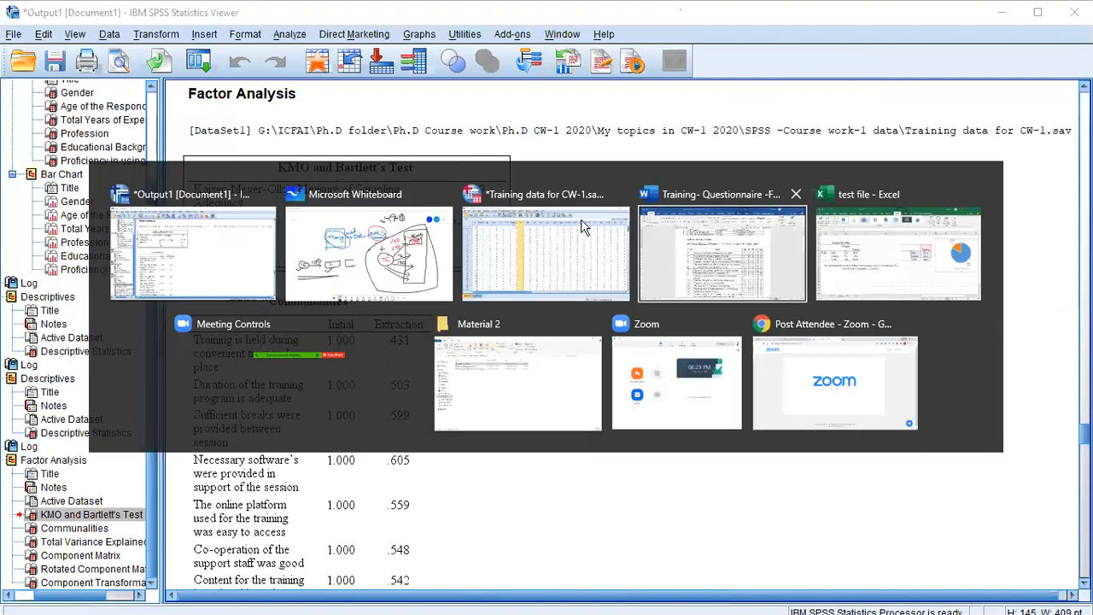
pyautogui.hotkey('alt', 'Tab')
pyautogui.hotkey('ctrl', 'pagedown')
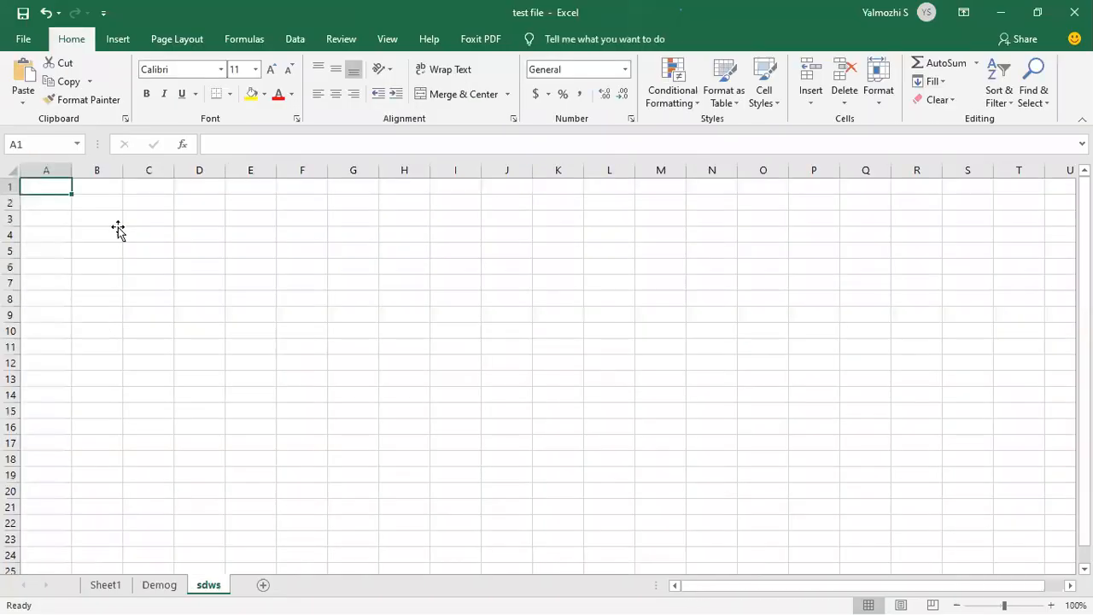
pyautogui.click(117, 231)
pyautogui.hotkey('ctrl', 'v')
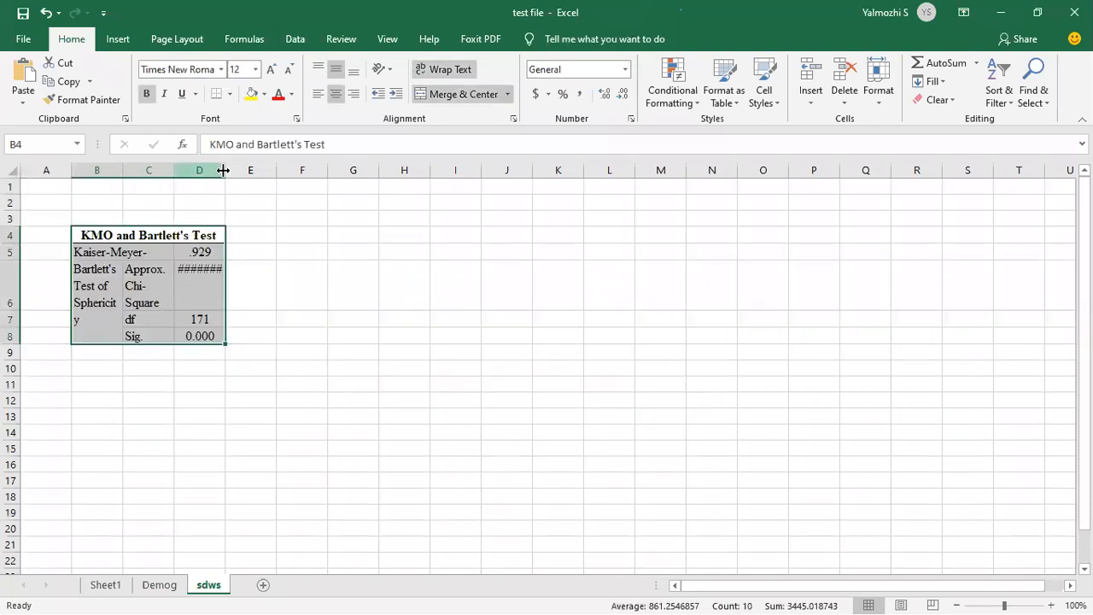
# Widen columns B, C and D to fit the KMO and Bartlett's table text and auto-fit the row heights
pyautogui.moveTo(225, 171); pyautogui.dragTo(328, 171)
pyautogui.moveTo(174, 171); pyautogui.dragTo(263, 171)
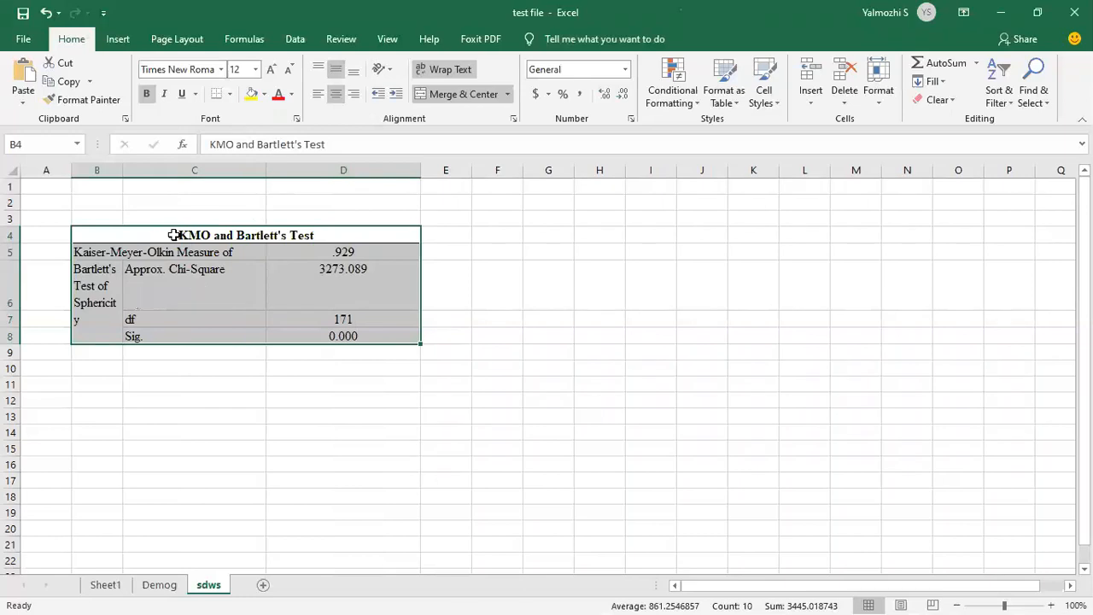
pyautogui.moveTo(120, 175); pyautogui.dragTo(194, 175)
pyautogui.click(20, 172)
pyautogui.doubleClick(15, 309)
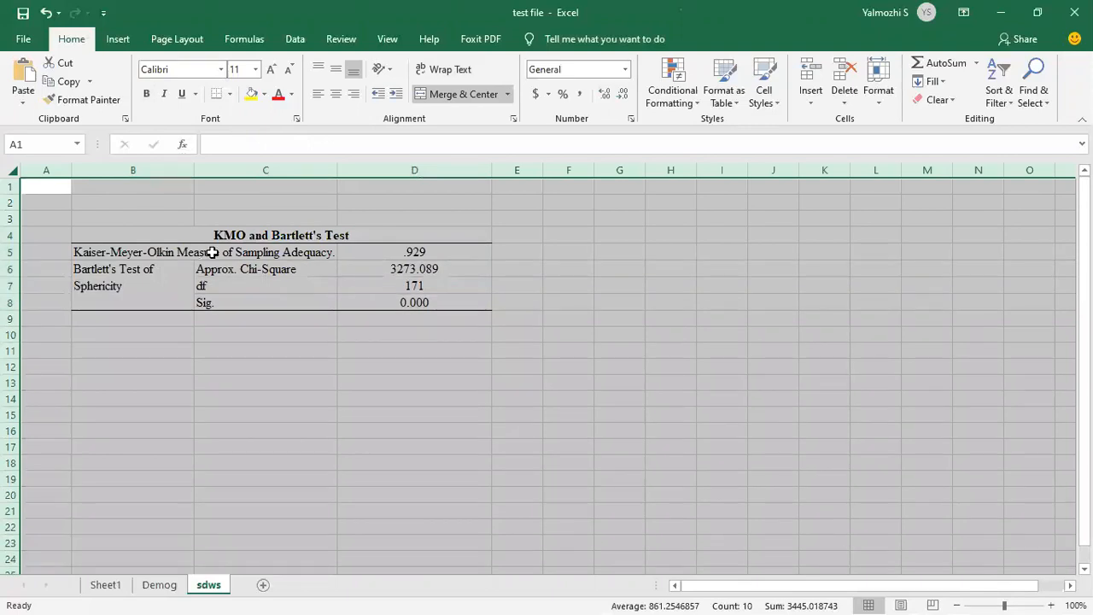
pyautogui.click(248, 253)
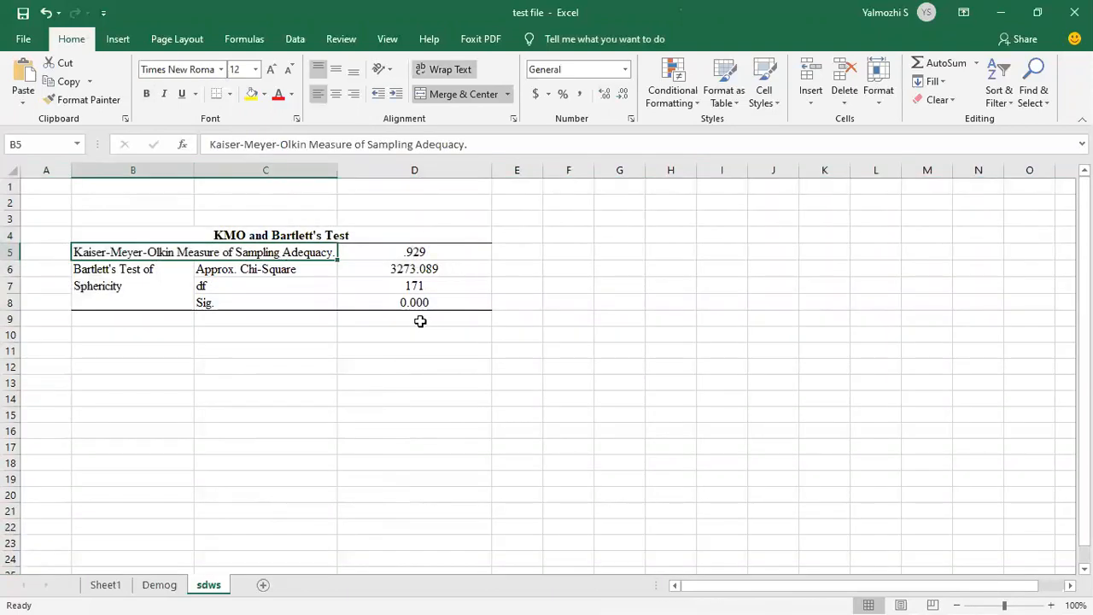
# Enter the criterion "KMO>.50" in cell C11 below the table
pyautogui.click(258, 362)
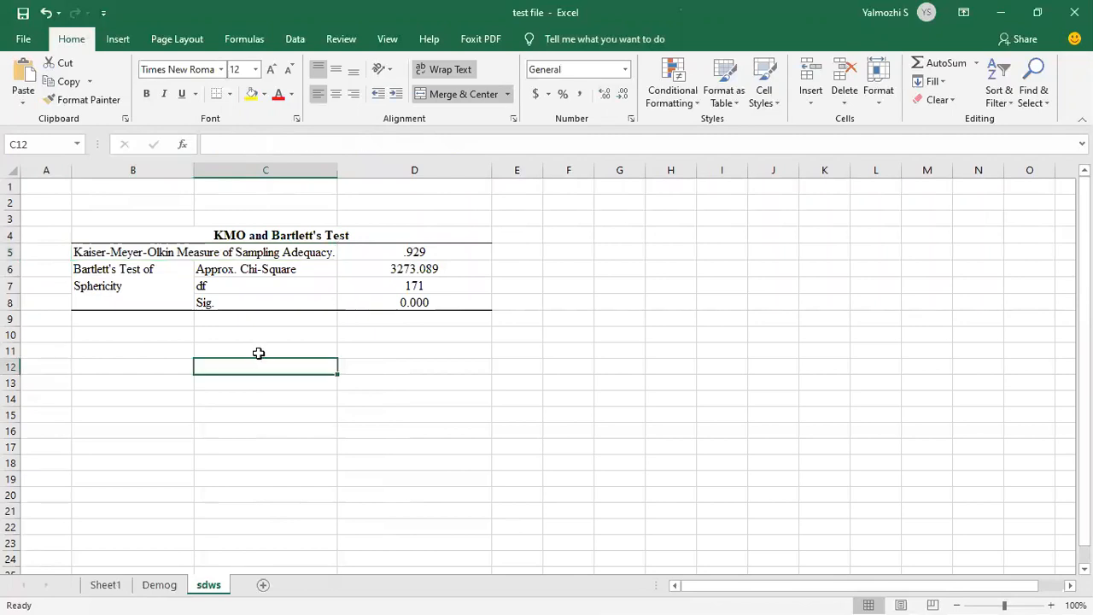
pyautogui.click(272, 350)
pyautogui.write('KM')
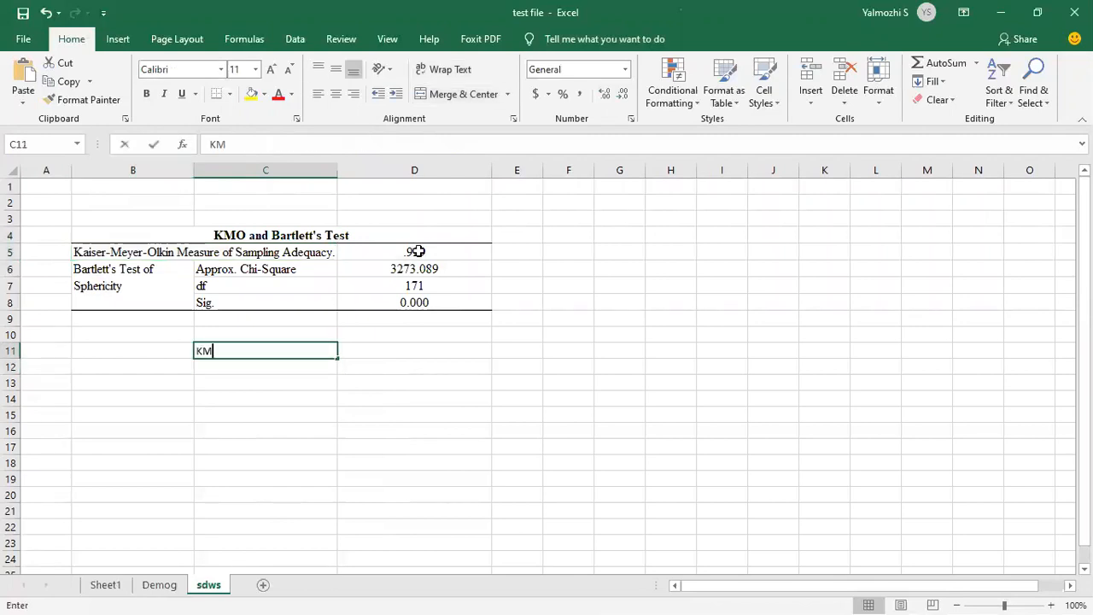
pyautogui.write('O-')
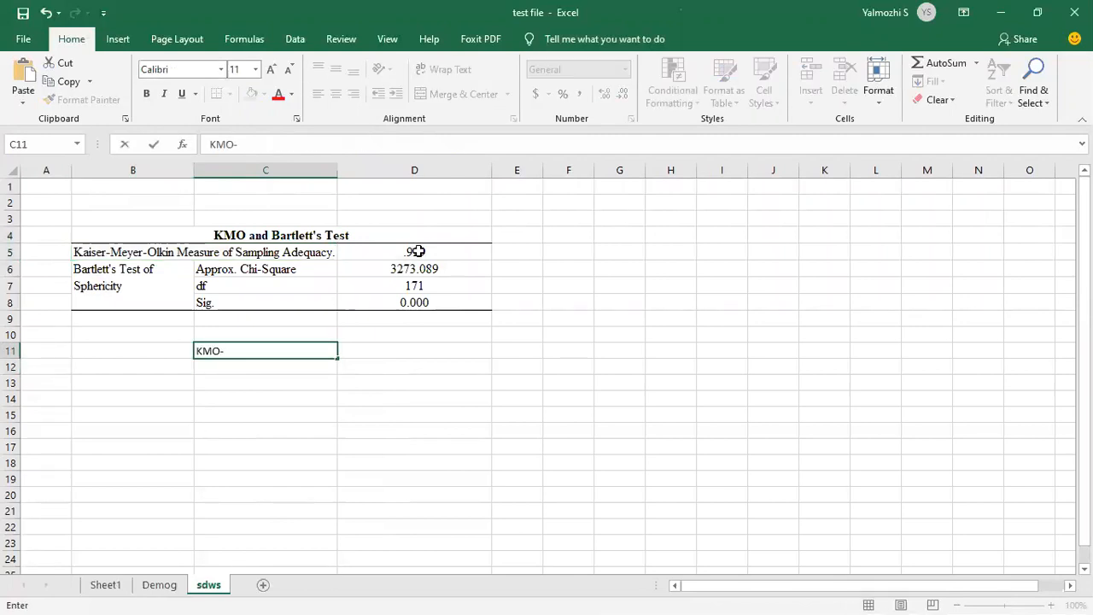
pyautogui.write('.50')
pyautogui.click(224, 351)
pyautogui.press('BackSpace')
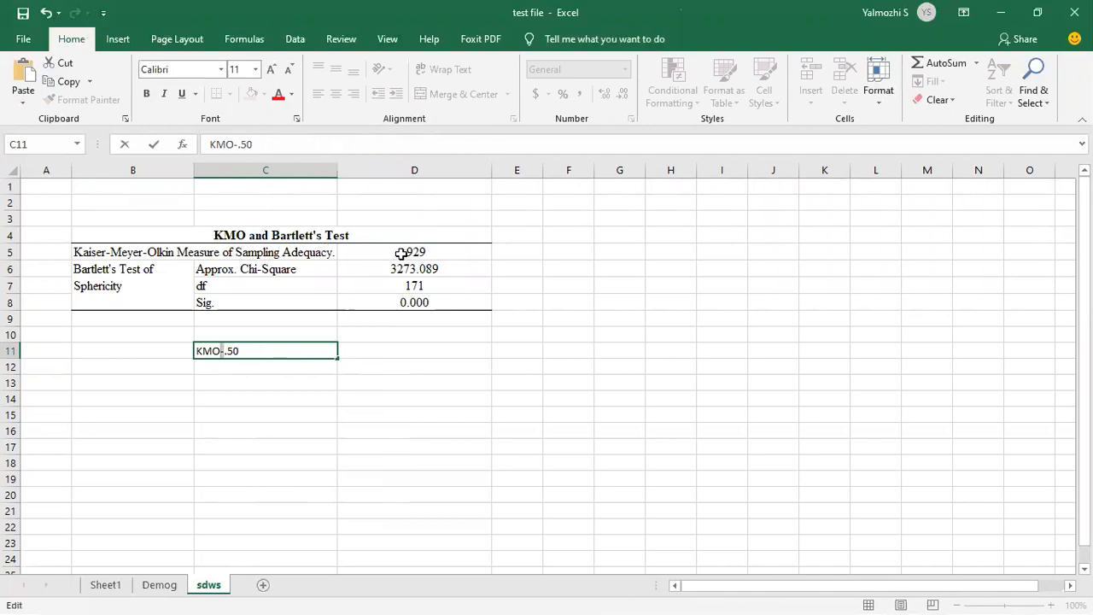
pyautogui.write('>')
# Enter "Bartlets test of sphericity-0.05" in cell C12 and 5% in cell D12
pyautogui.click(268, 368)
pyautogui.write('Bartlets test of sphericity')
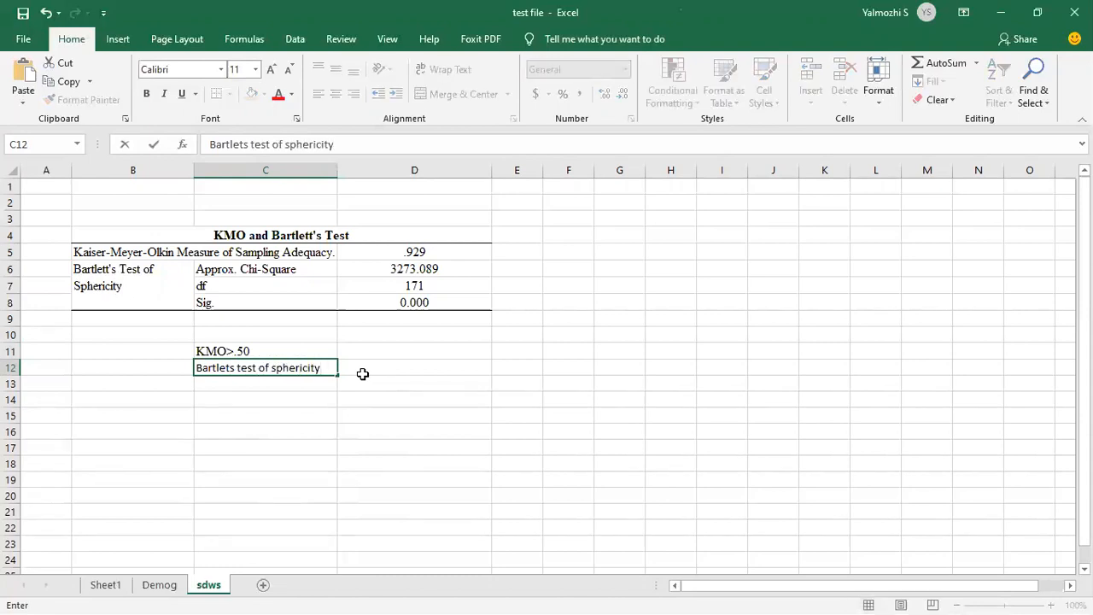
pyautogui.write('-0.05')
pyautogui.moveTo(435, 390); pyautogui.dragTo(417, 371)
pyautogui.click(417, 370)
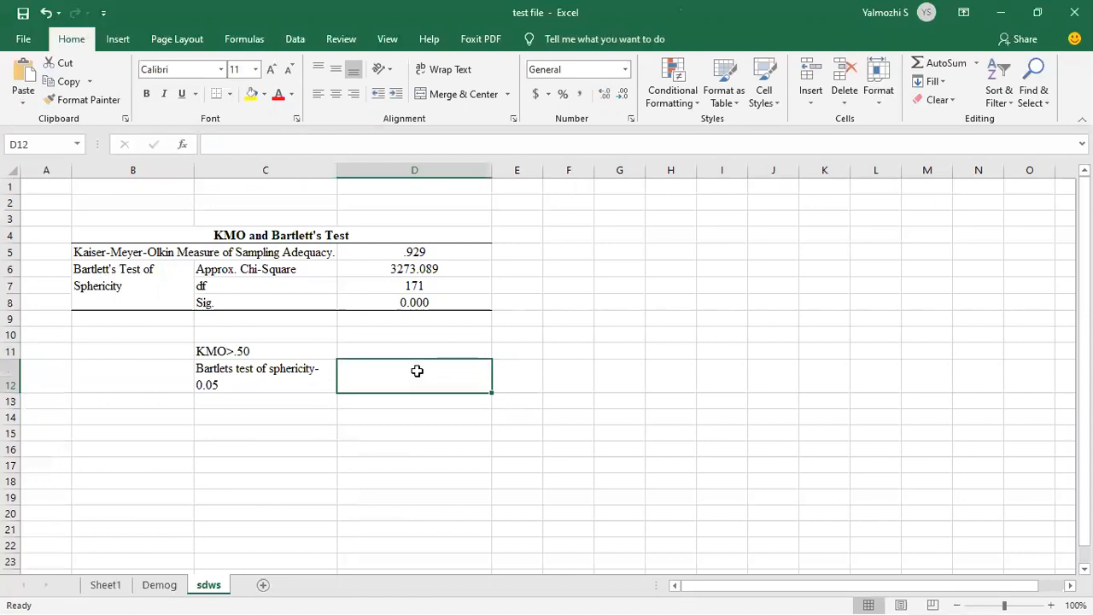
pyautogui.write('5%')
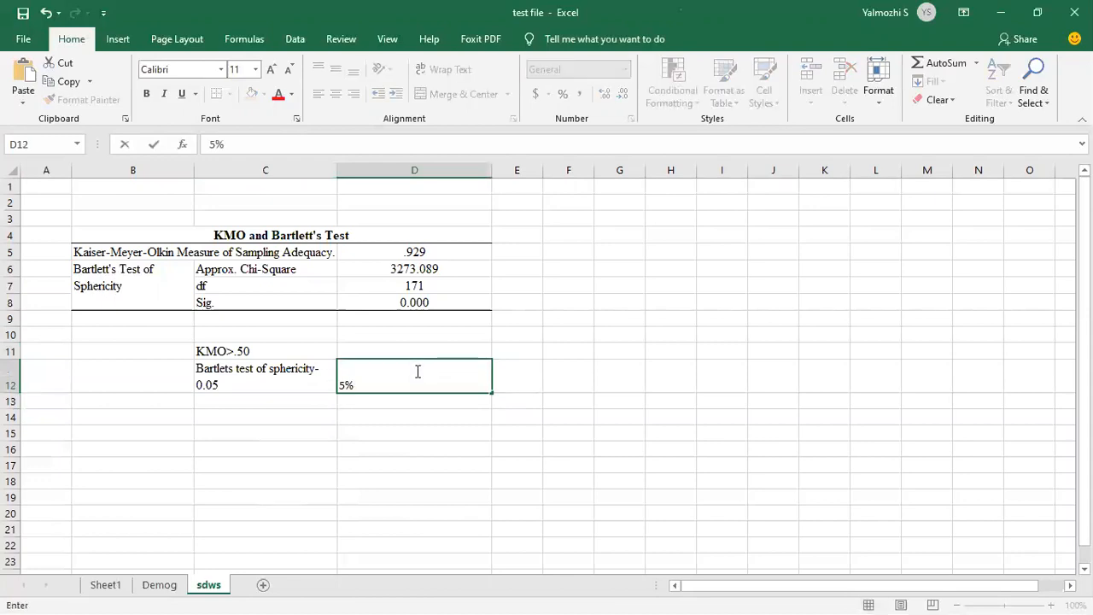
pyautogui.click(218, 376)
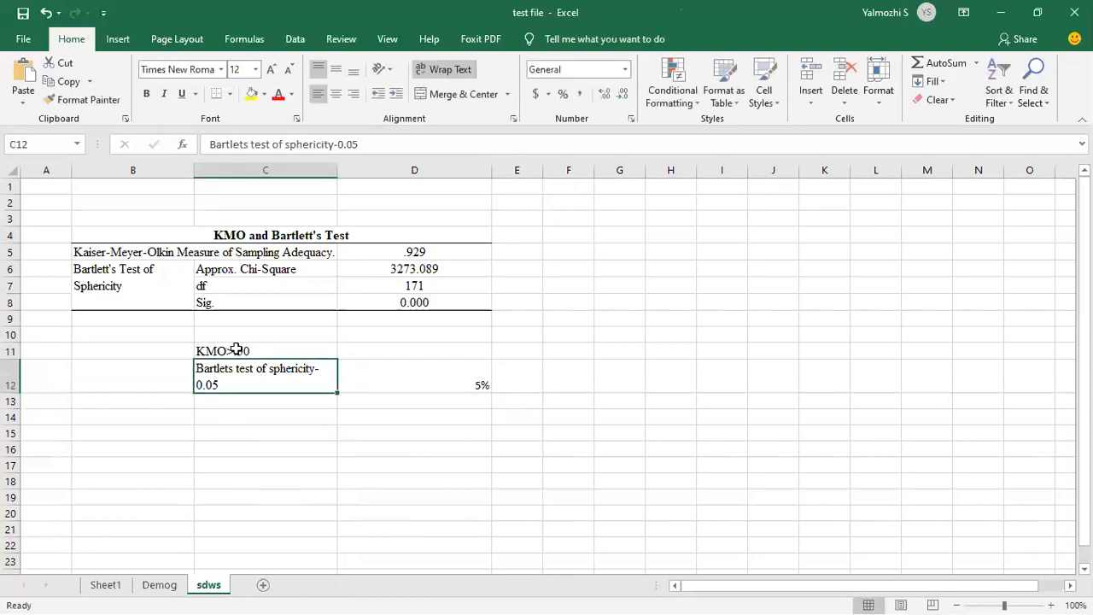
# Compare the KMO and significance values in the table with the criteria noted beneath it
pyautogui.moveTo(237, 348); pyautogui.dragTo(244, 373)
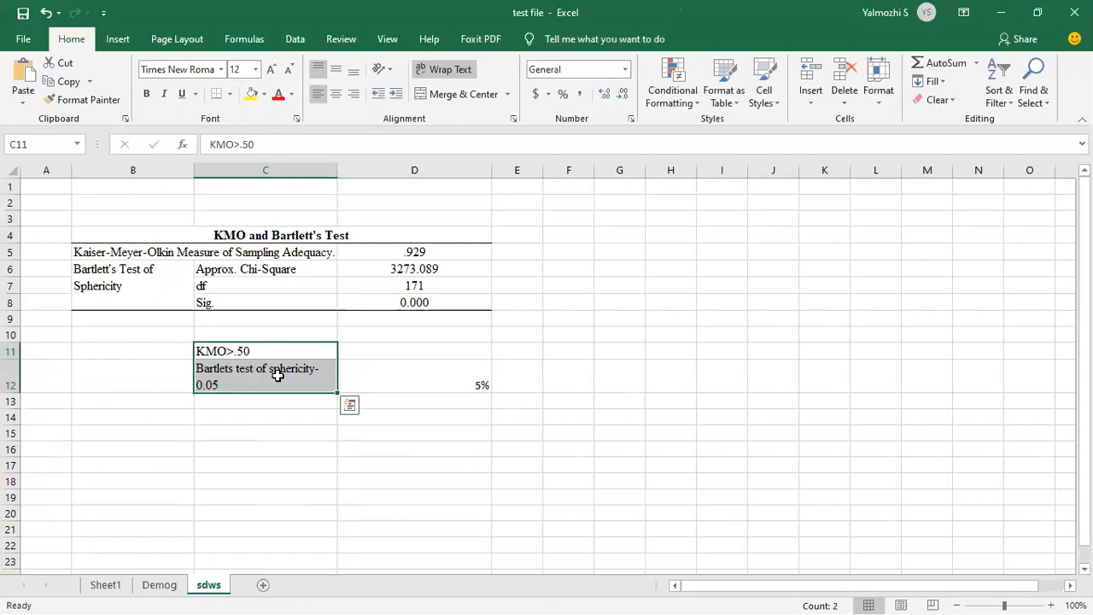
pyautogui.click(411, 252)
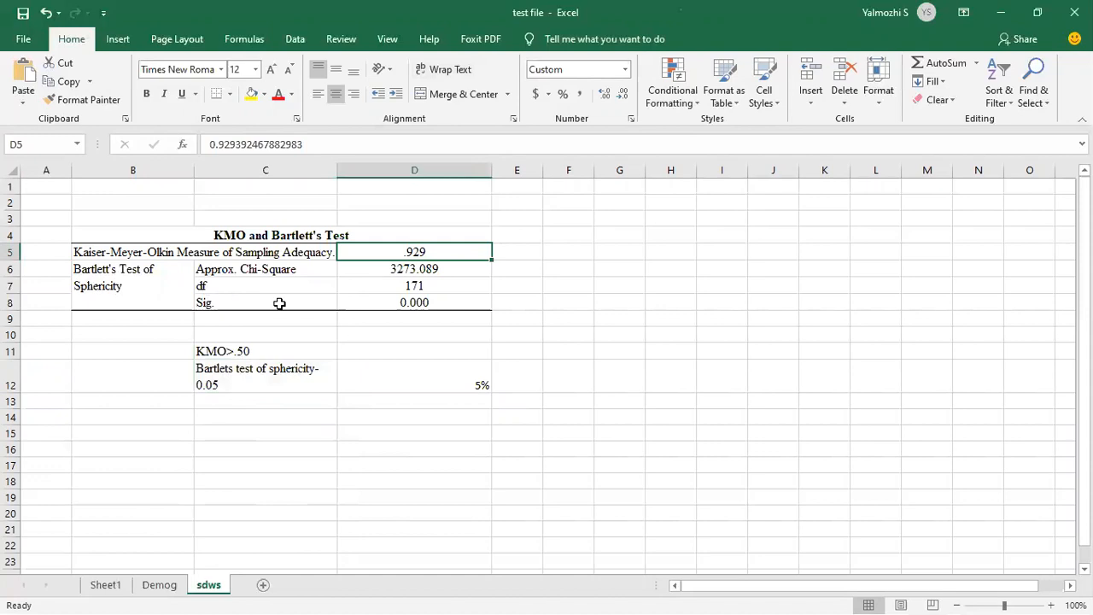
pyautogui.click(404, 303)
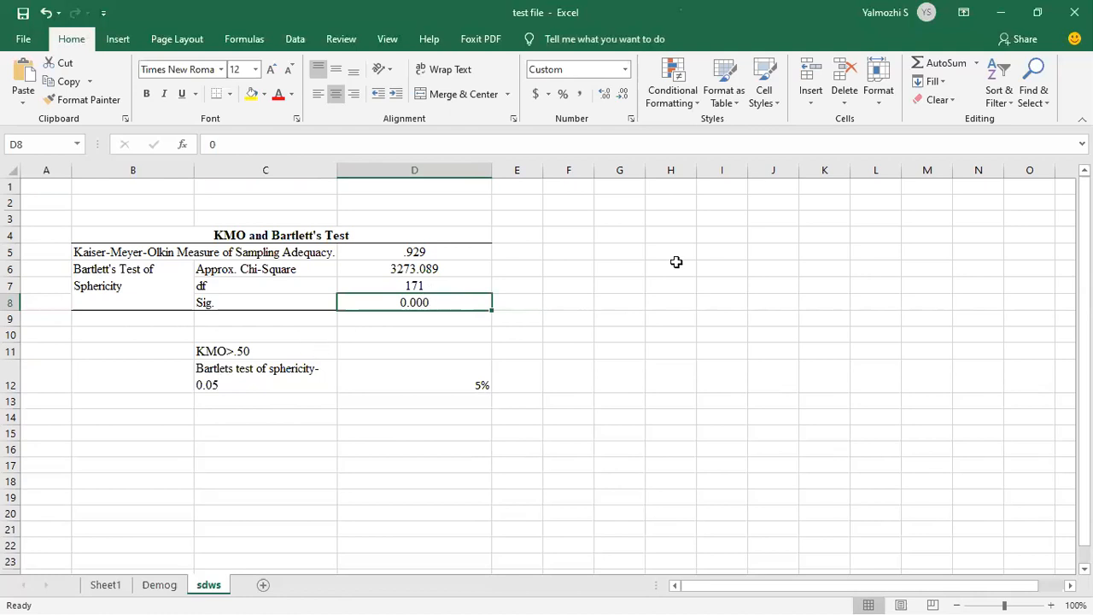
pyautogui.press('alt')
pyautogui.click(526, 310)
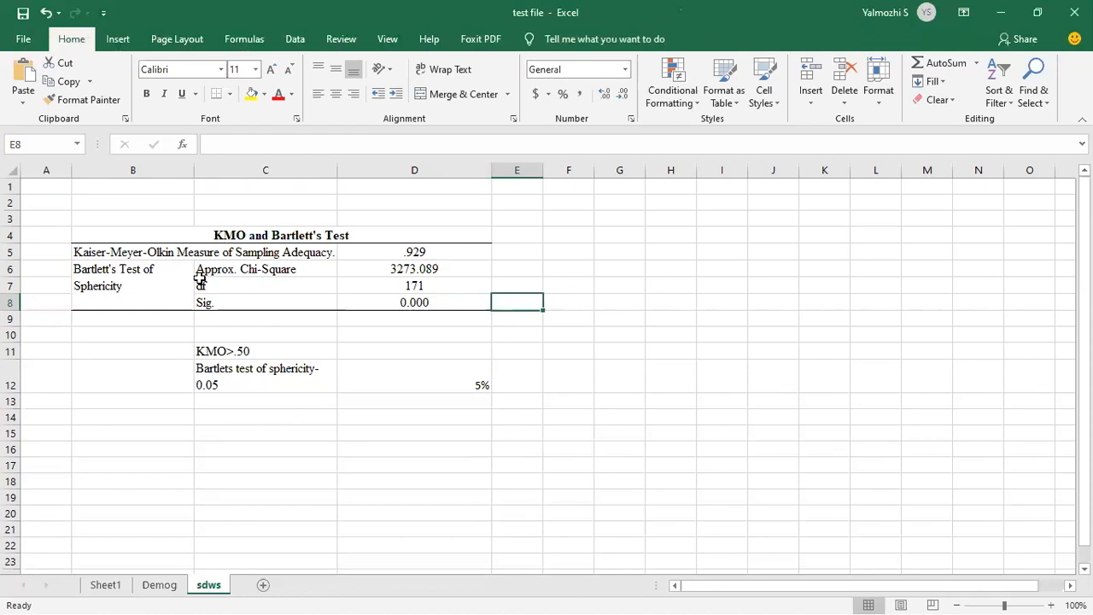
pyautogui.moveTo(249, 235); pyautogui.dragTo(259, 305)
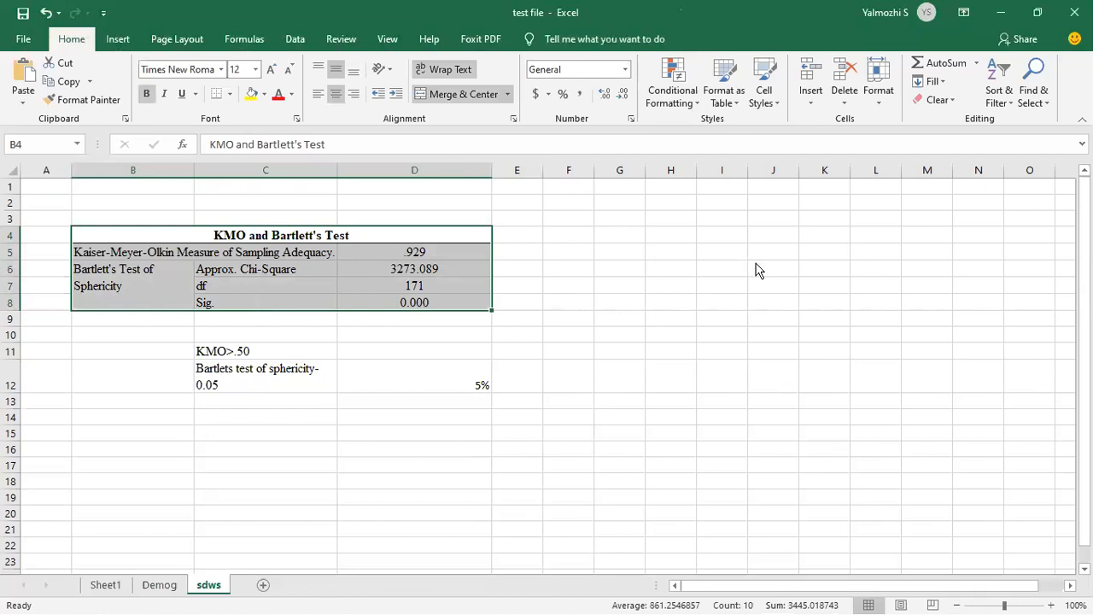
pyautogui.hotkey('alt', 'Tab')
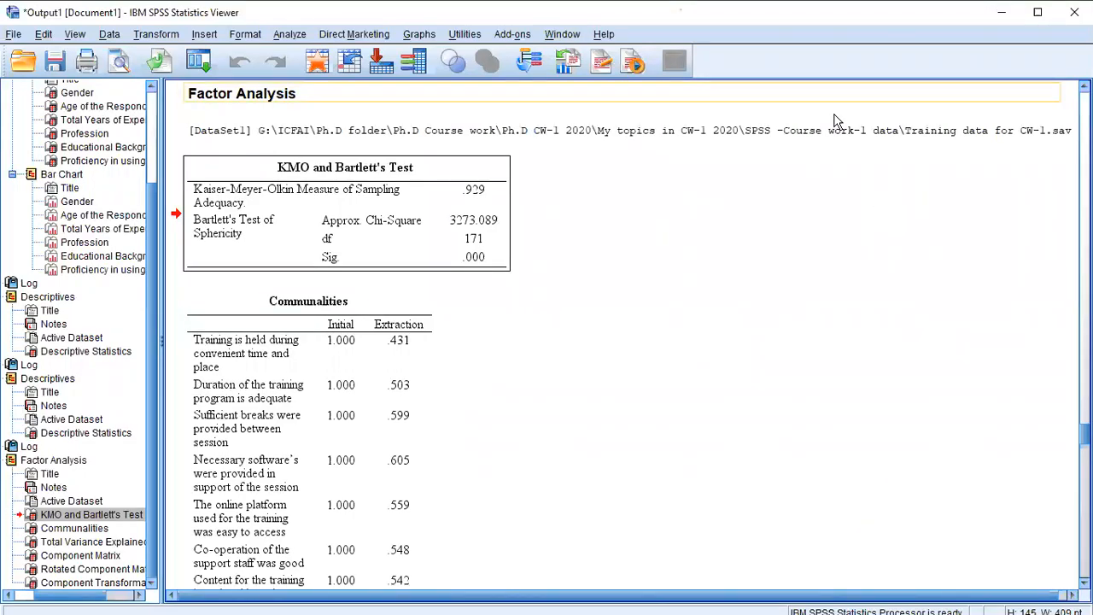
pyautogui.hotkey('alt', 'Tab')
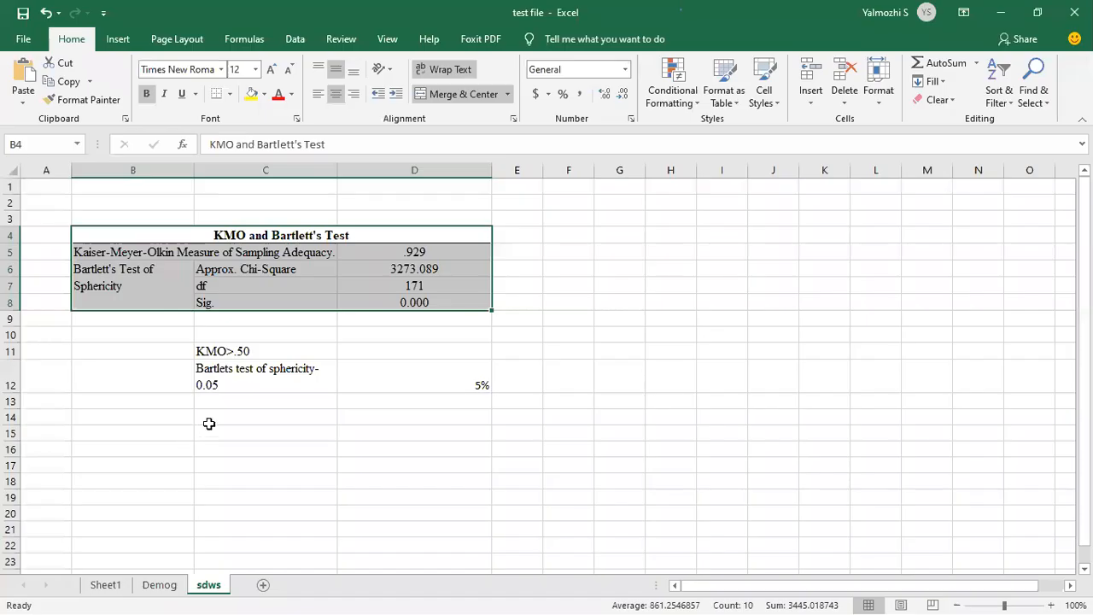
# Widen column C slightly so the Bartlett's test criterion in C12 fits on one line
pyautogui.click(305, 385)
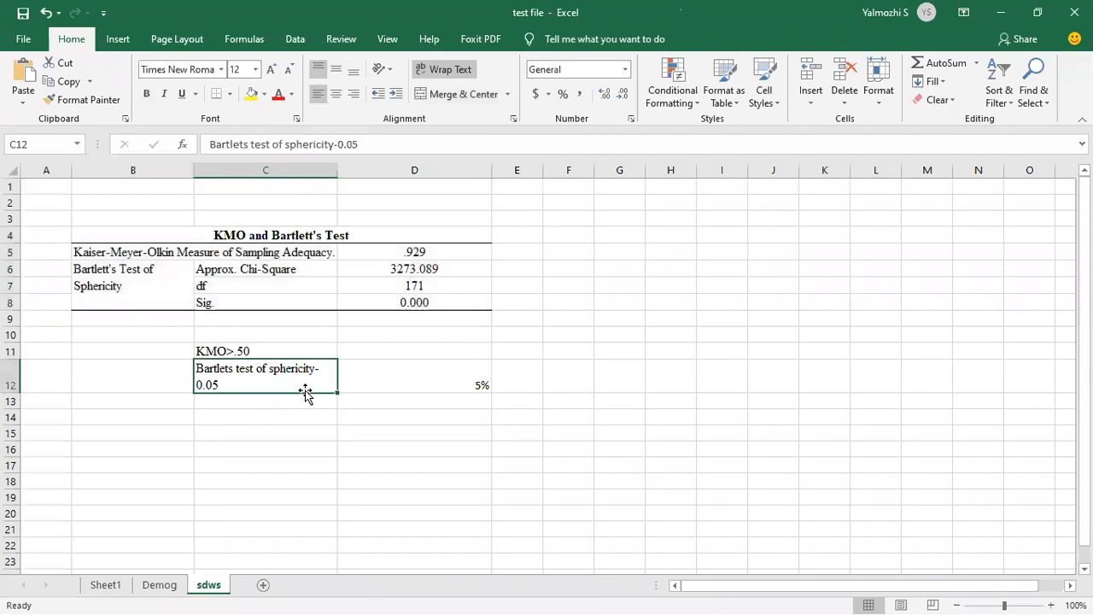
pyautogui.moveTo(351, 172); pyautogui.dragTo(354, 172)
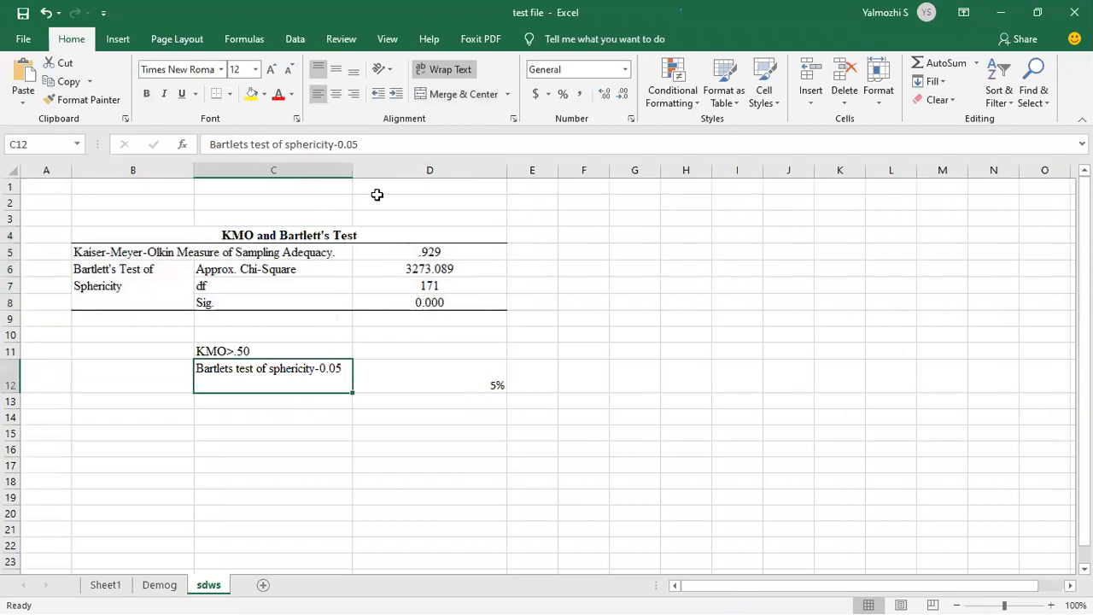
pyautogui.click(477, 379)
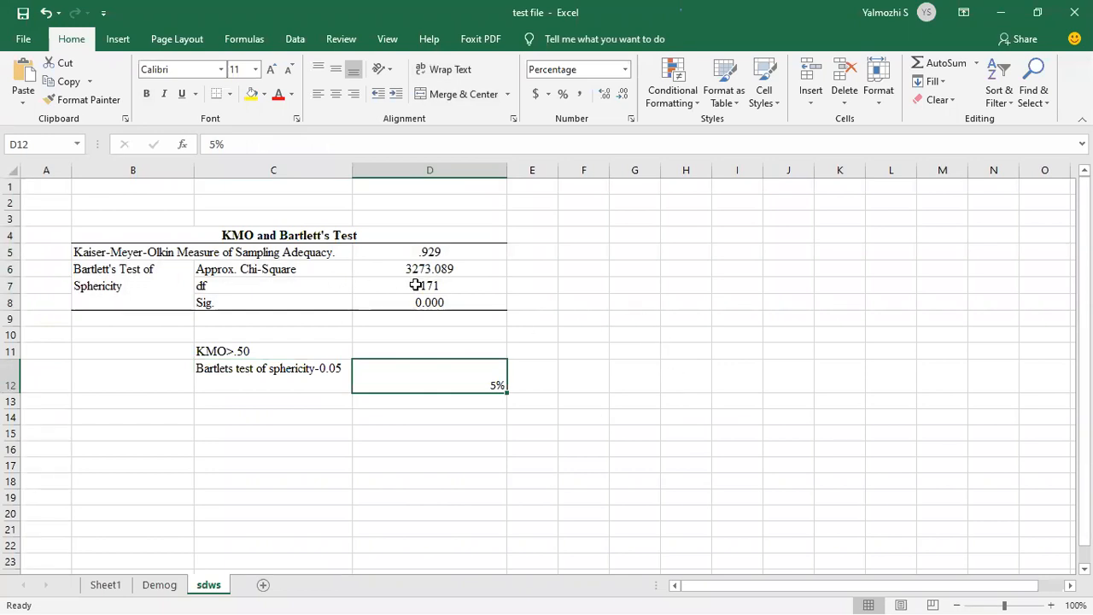
# Copy the Total Variance Explained table from the SPSS output and paste it at cell C21 of the Excel sheet
pyautogui.hotkey('alt', 'Tab')
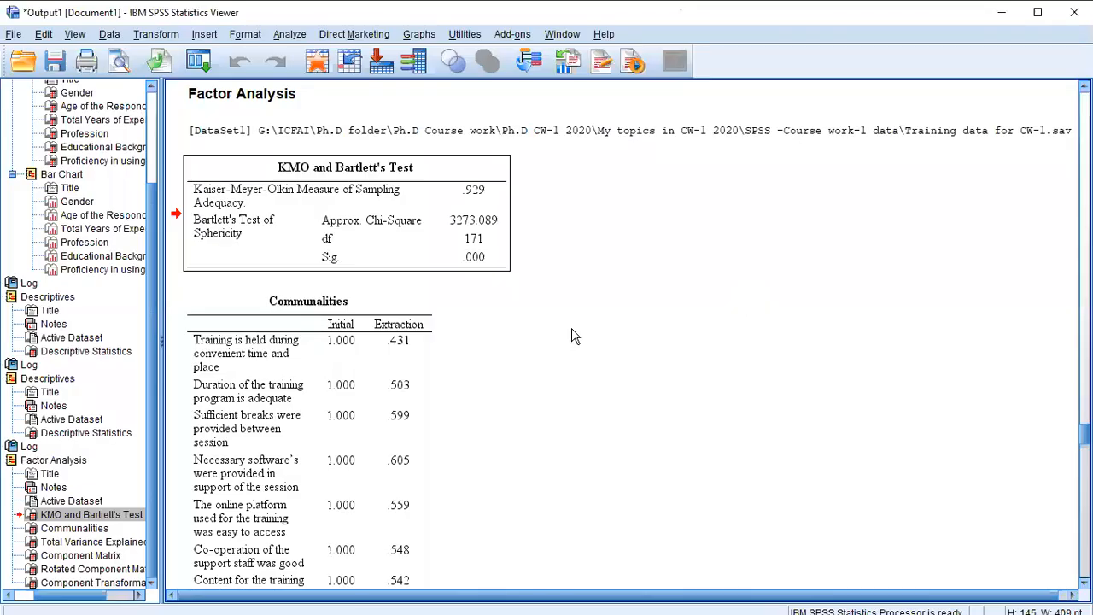
pyautogui.scroll(-13, 564, 342)
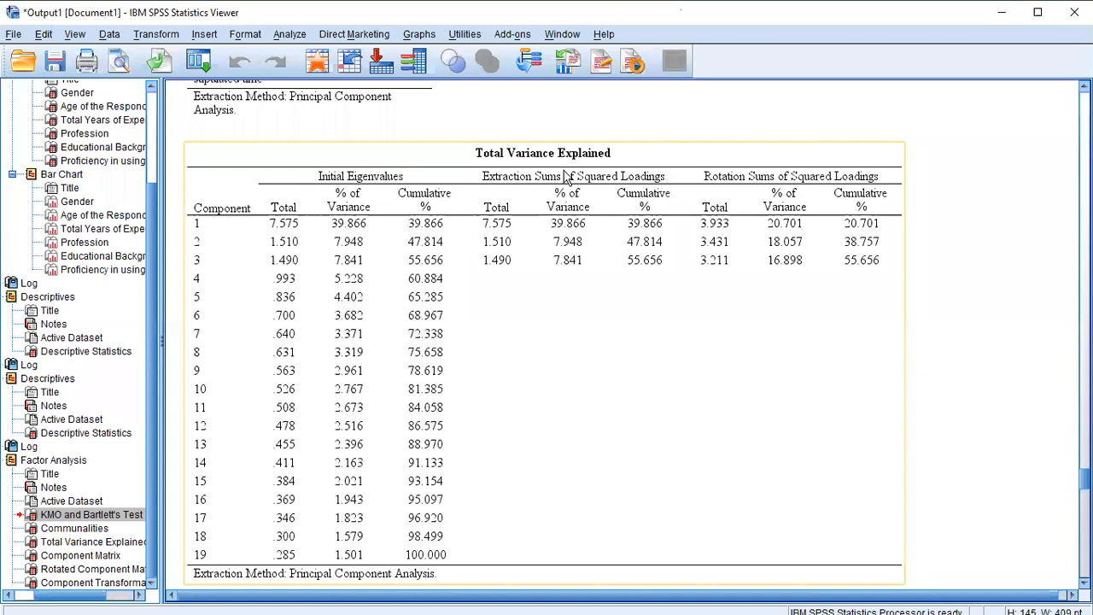
pyautogui.click(578, 321)
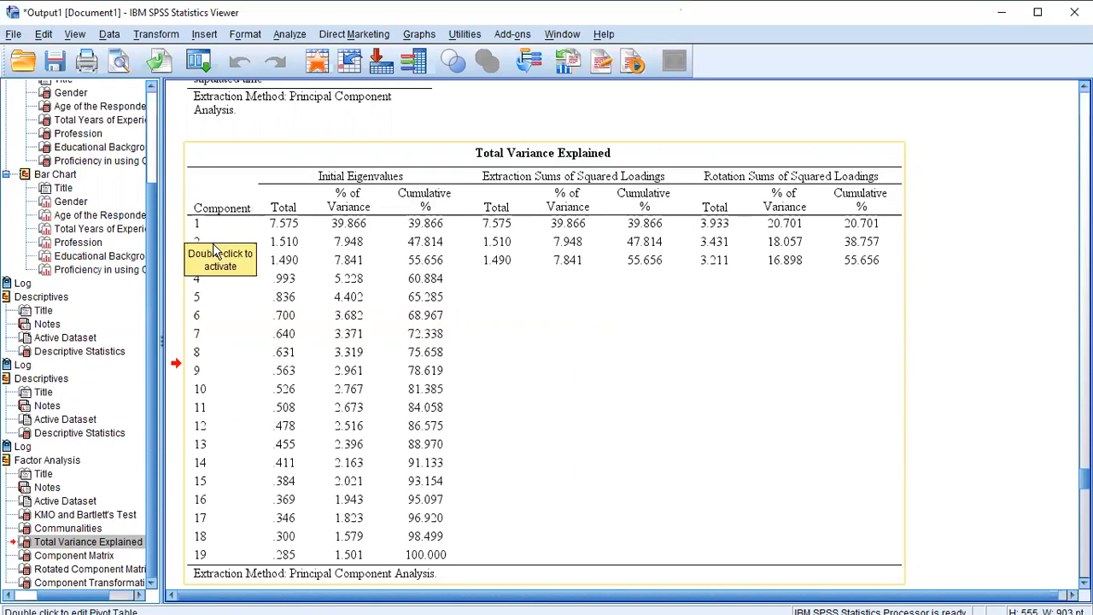
pyautogui.rightClick(571, 348)
pyautogui.click(598, 369)
pyautogui.hotkey('alt', 'Tab')
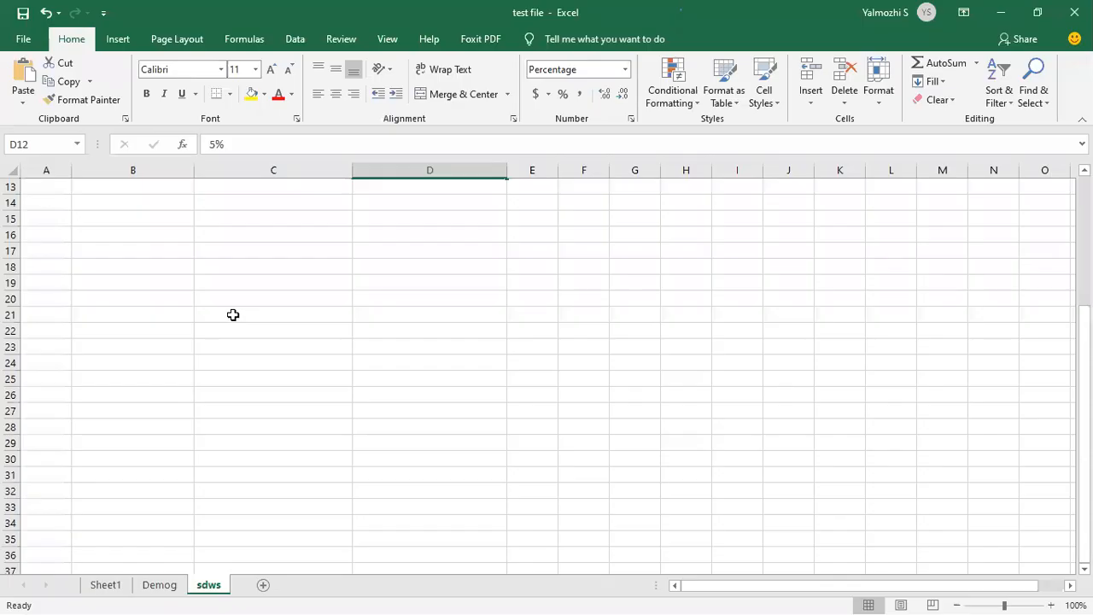
pyautogui.click(232, 315)
pyautogui.hotkey('ctrl', 'v')
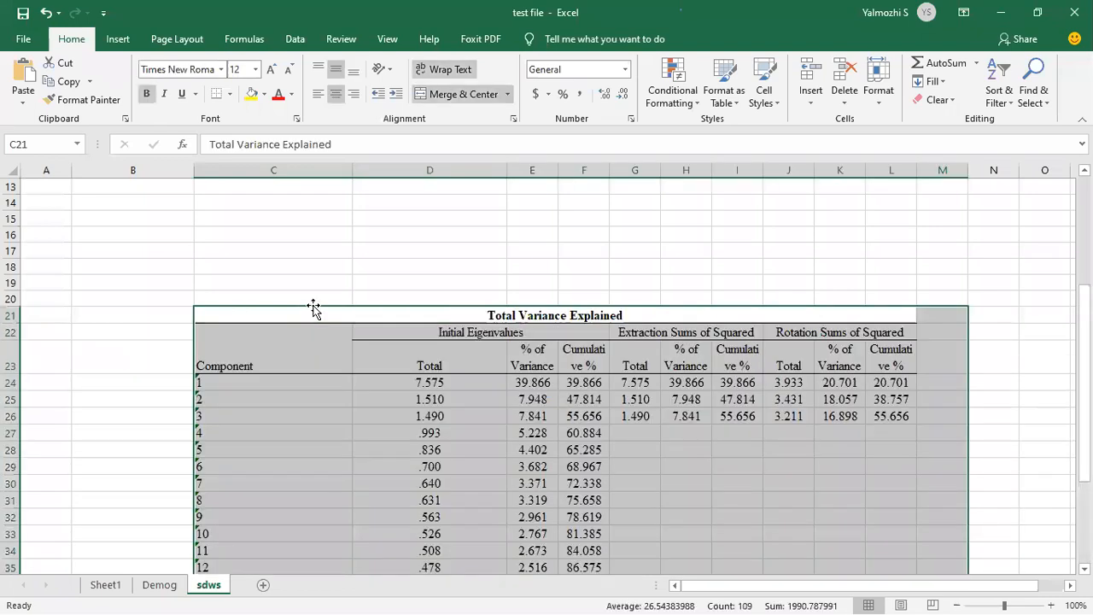
# Narrow columns C and D of the Total Variance Explained table, bringing column D to a width of about 16
pyautogui.scroll(-1, 327, 262)
pyautogui.moveTo(354, 171); pyautogui.dragTo(283, 172)
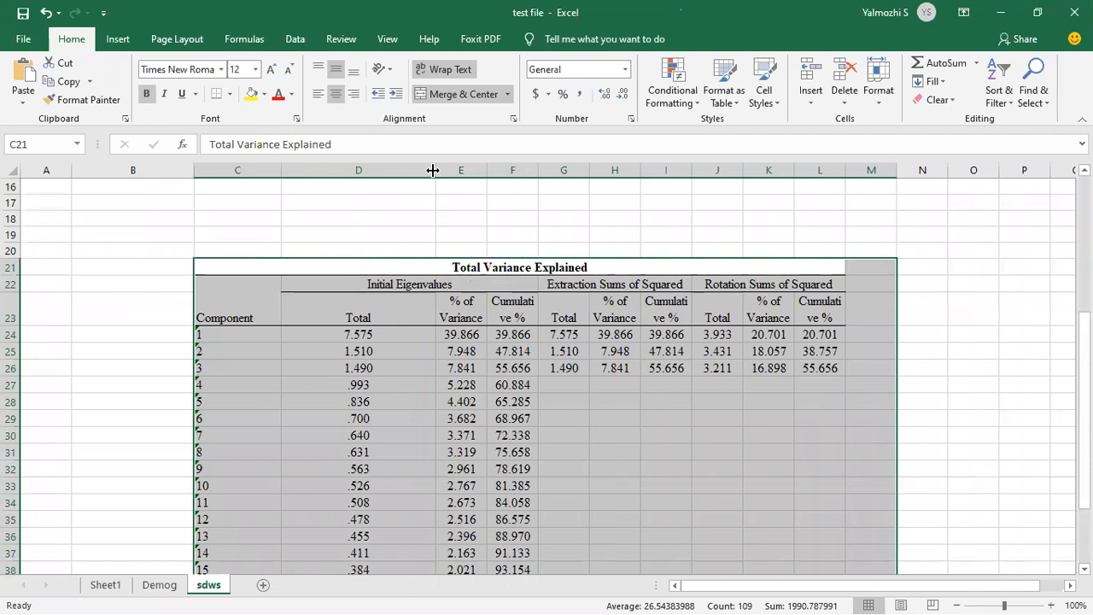
pyautogui.moveTo(431, 171); pyautogui.dragTo(372, 174)
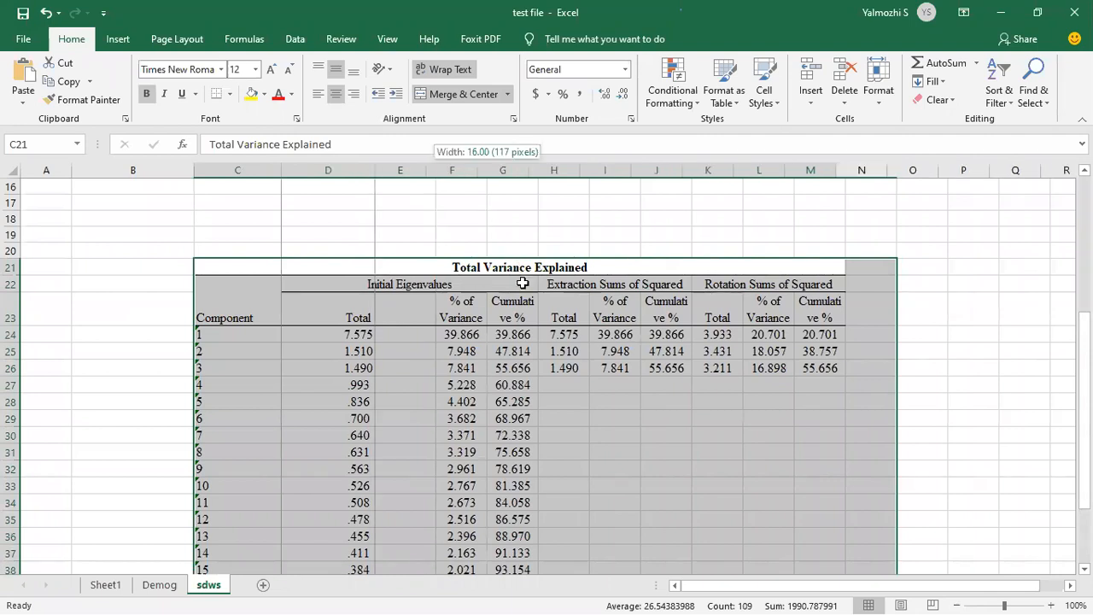
pyautogui.click(587, 396)
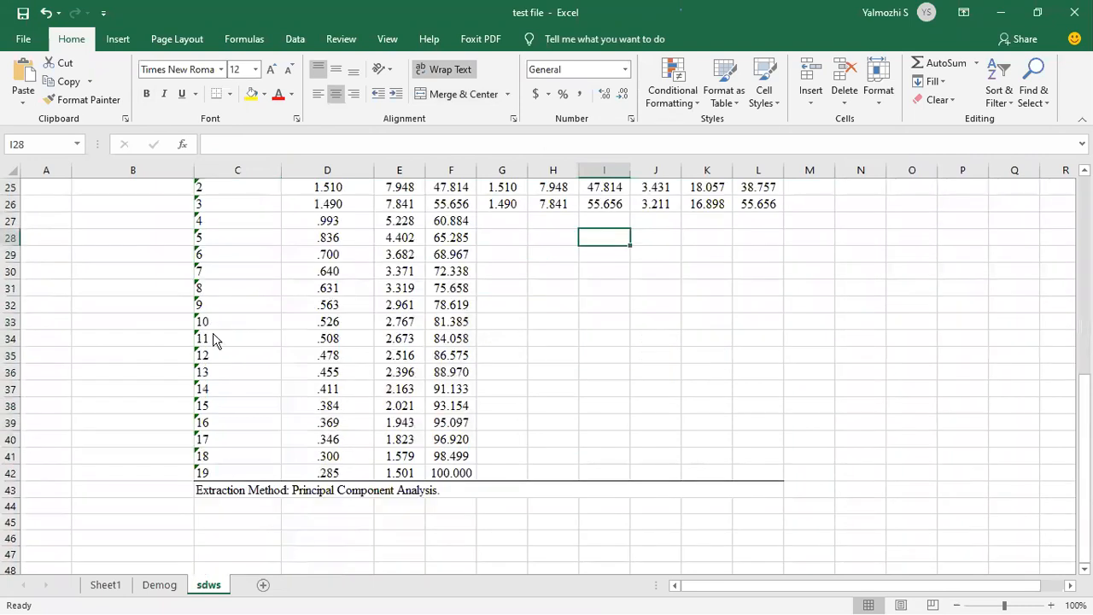
# Switch to the training questionnaire in Word to examine its numbered statements
pyautogui.hotkey('alt', 'Tab')
pyautogui.press('Tab')
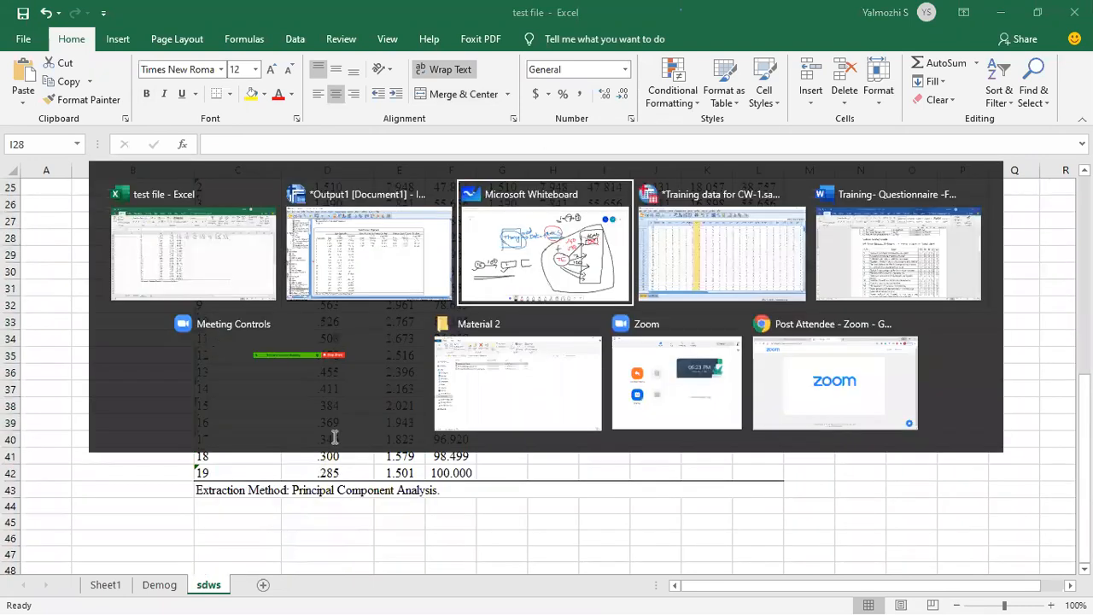
pyautogui.press('Tab')
pyautogui.press('Tab')
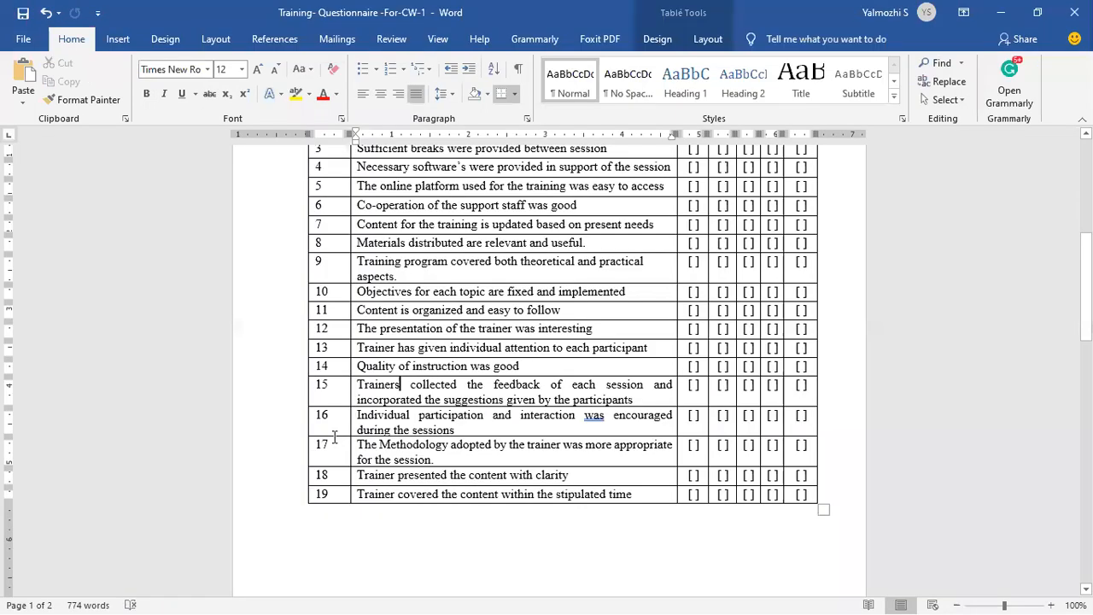
# Check the last item number in the questionnaire, and return to Excel to select the matching component numbers in C24:C42
pyautogui.doubleClick(320, 495)
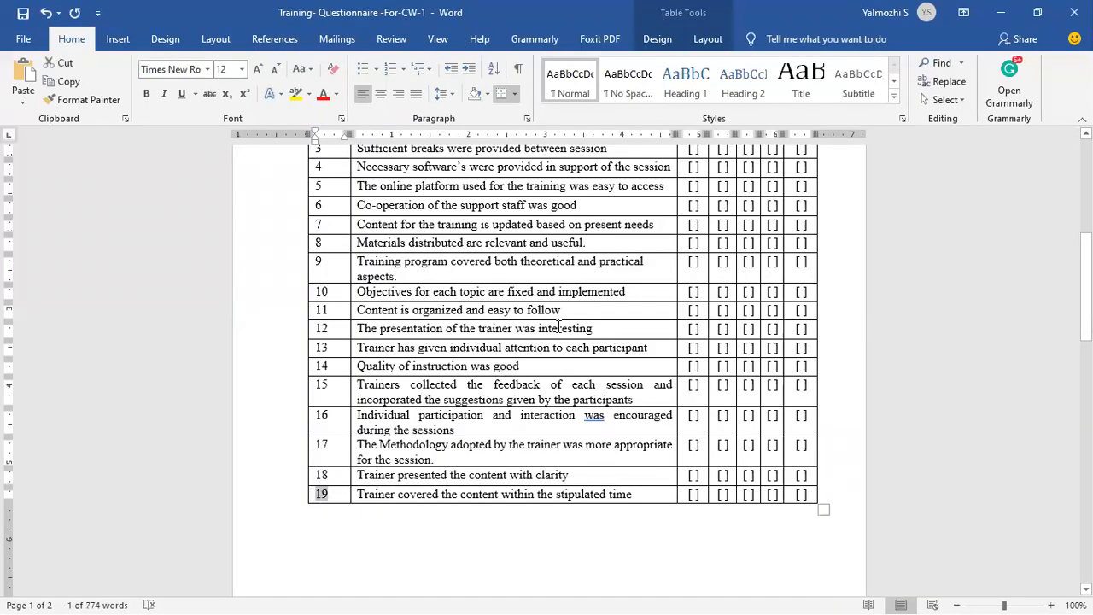
pyautogui.hotkey('alt', 'Tab')
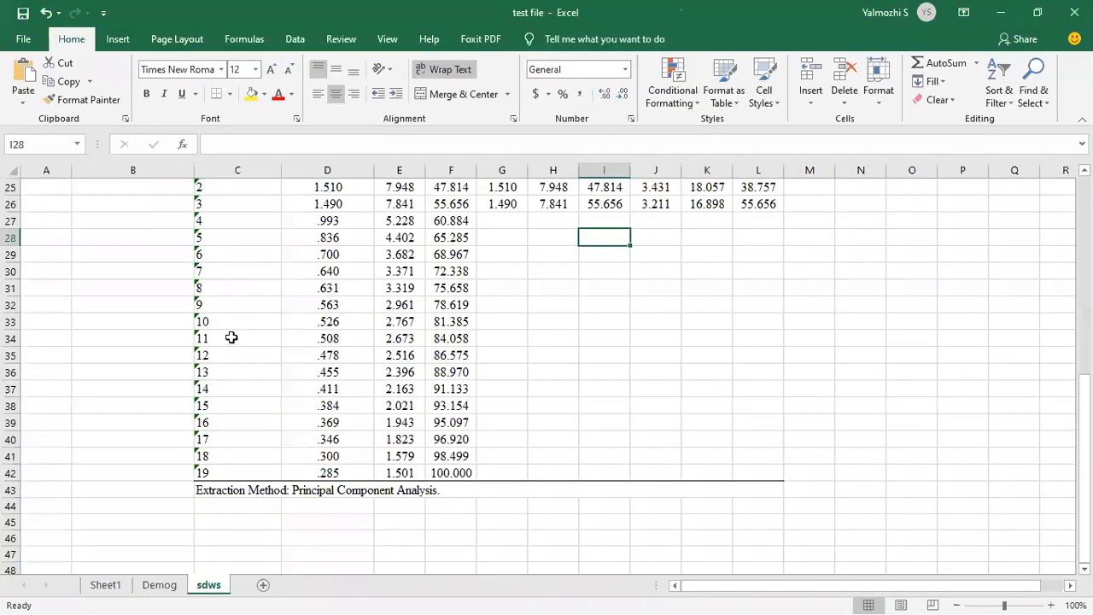
pyautogui.scroll(3, 230, 337)
pyautogui.moveTo(231, 337); pyautogui.dragTo(229, 517)
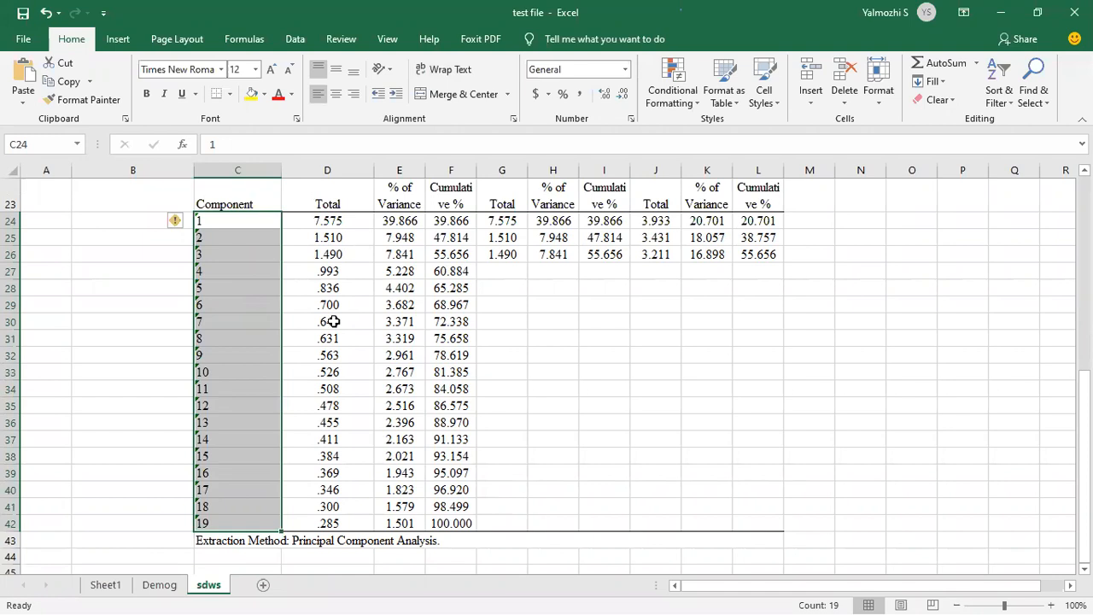
# Examine the Initial Eigenvalues in the Total Variance Explained table, comparing the rows of components 3 and 4
pyautogui.scroll(1, 352, 319)
pyautogui.click(304, 305)
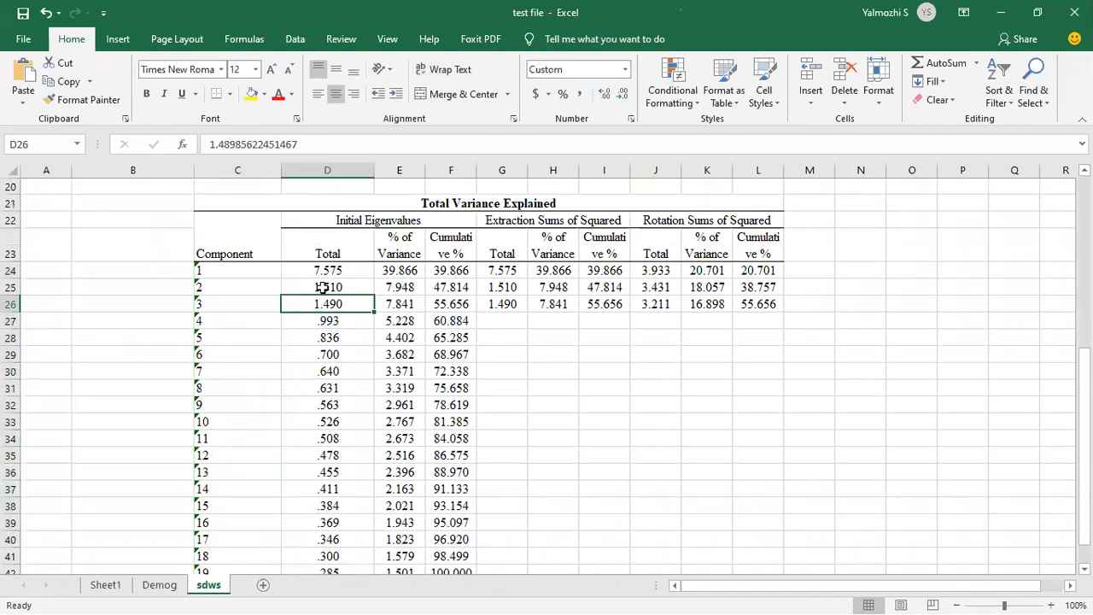
pyautogui.click(389, 221)
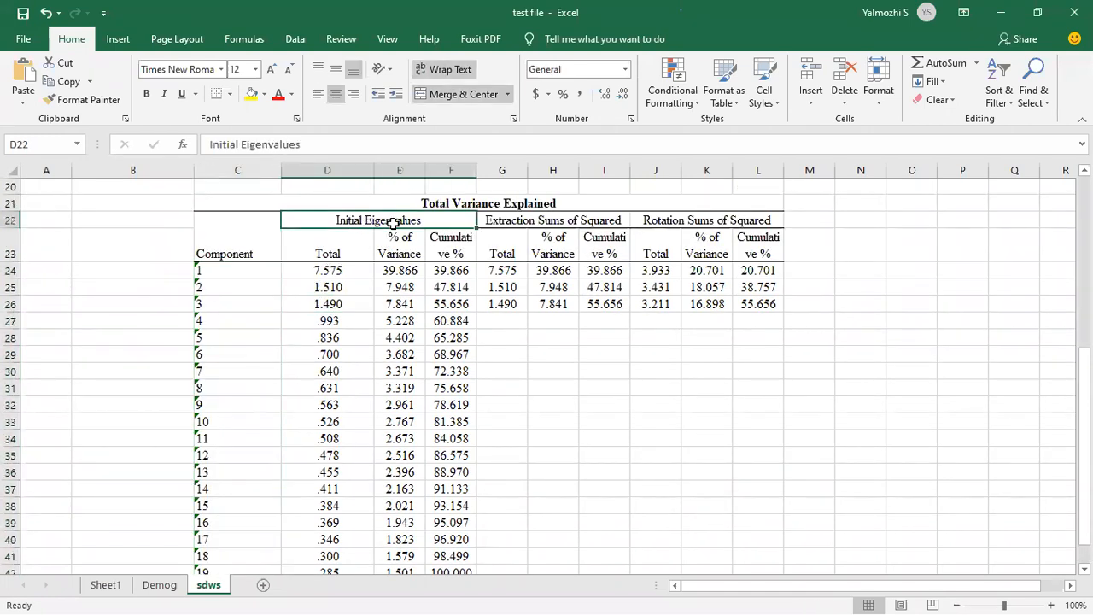
pyautogui.click(315, 307)
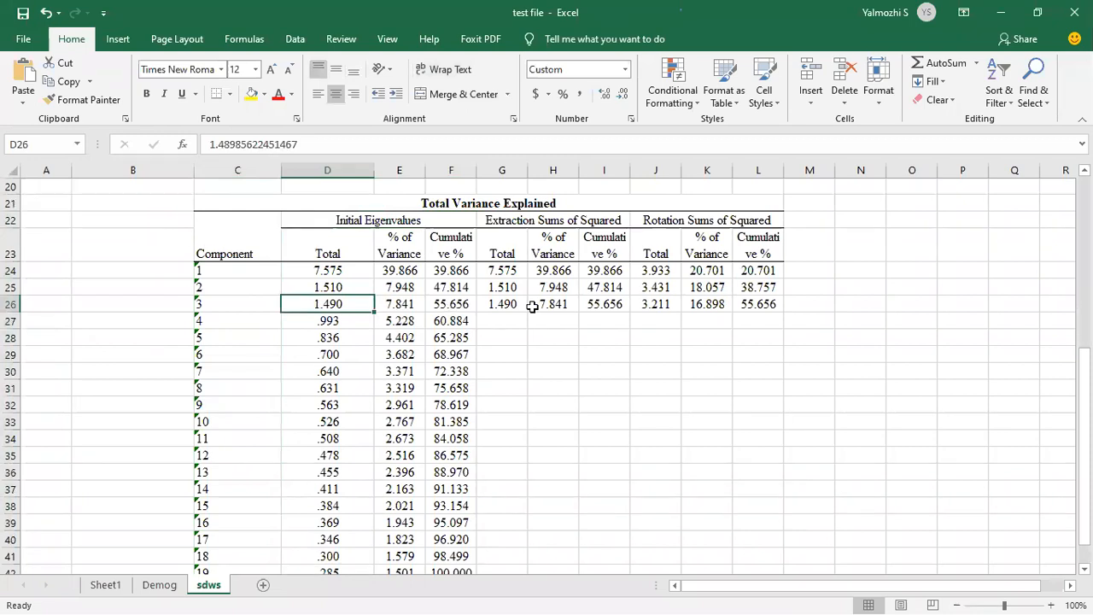
pyautogui.moveTo(223, 305); pyautogui.dragTo(766, 306)
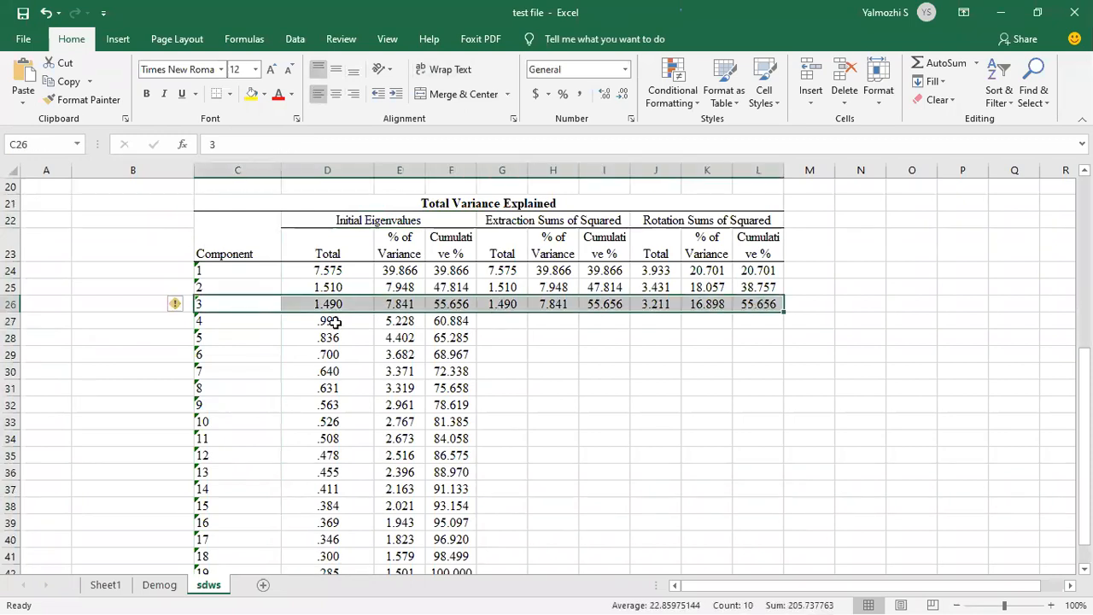
pyautogui.moveTo(310, 321); pyautogui.dragTo(759, 325)
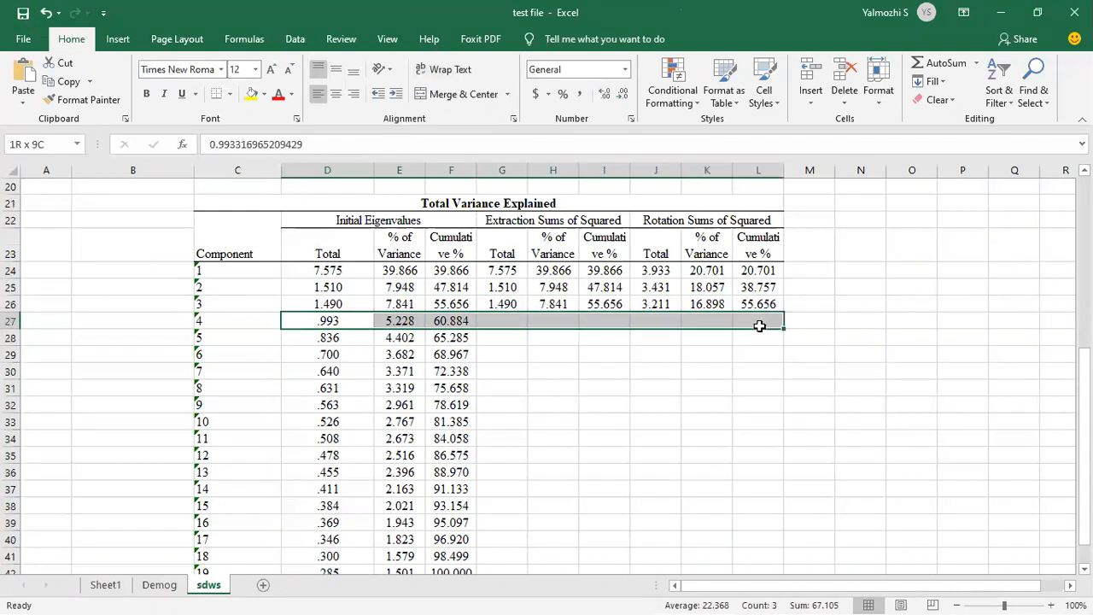
pyautogui.hotkey('shift', 'Down')
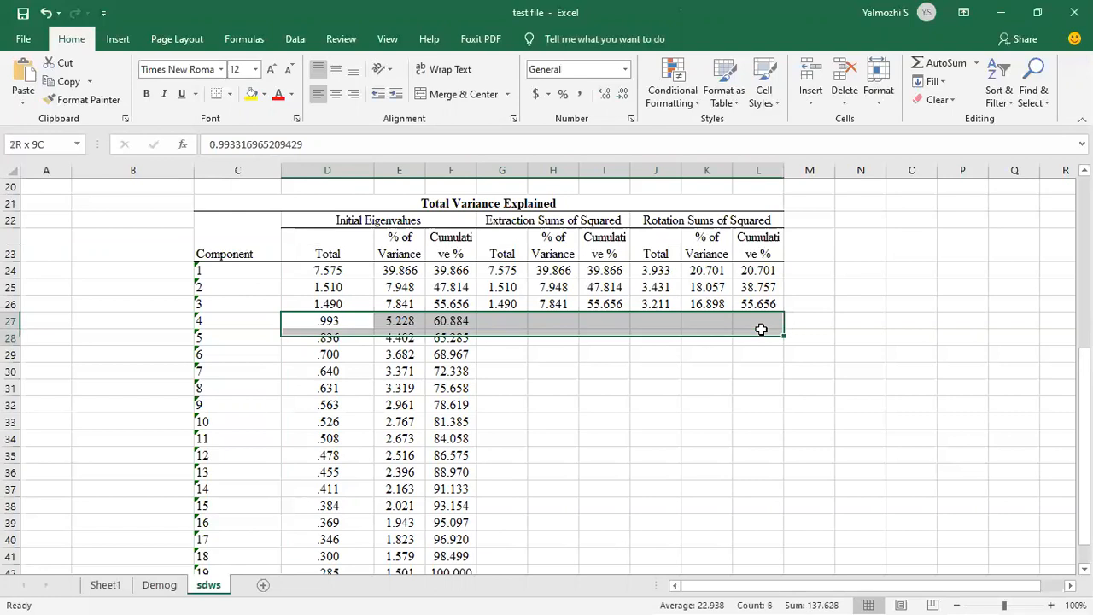
pyautogui.hotkey('shift', 'Up')
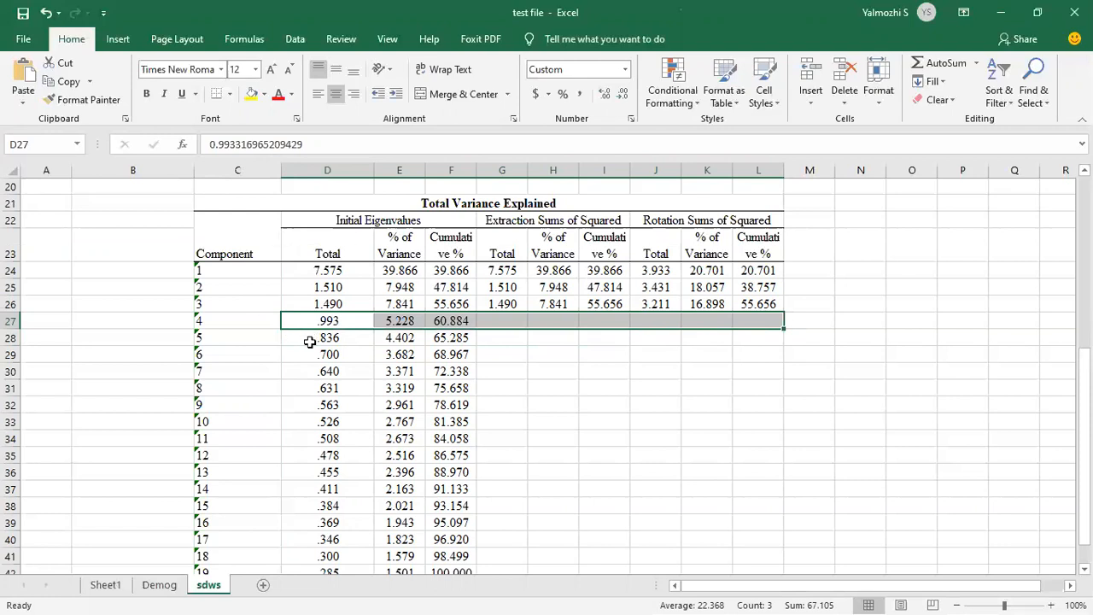
pyautogui.scroll(-4, 214, 367)
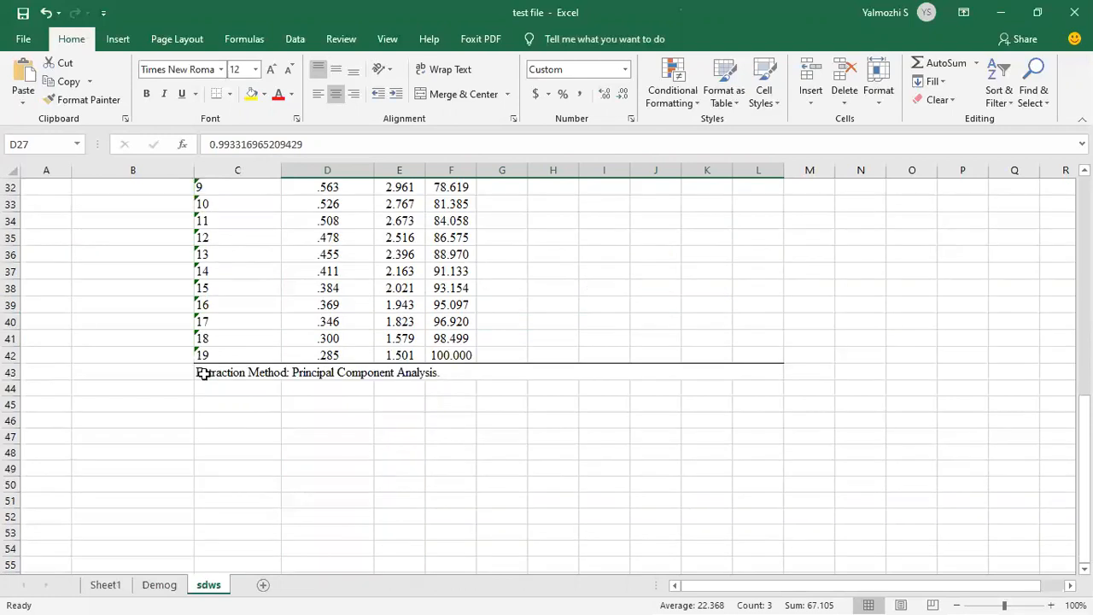
pyautogui.scroll(3, 207, 352)
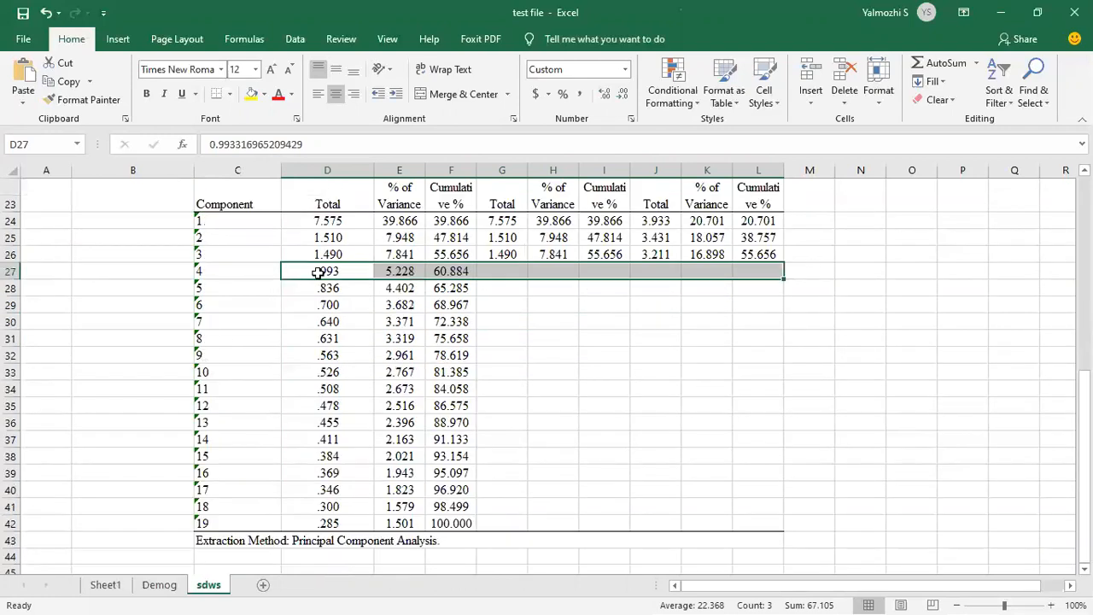
# Examine the rows of components 1 to 3, focusing on the Rotation Sums of Squared columns and their cumulative percentage
pyautogui.moveTo(245, 221); pyautogui.dragTo(760, 256)
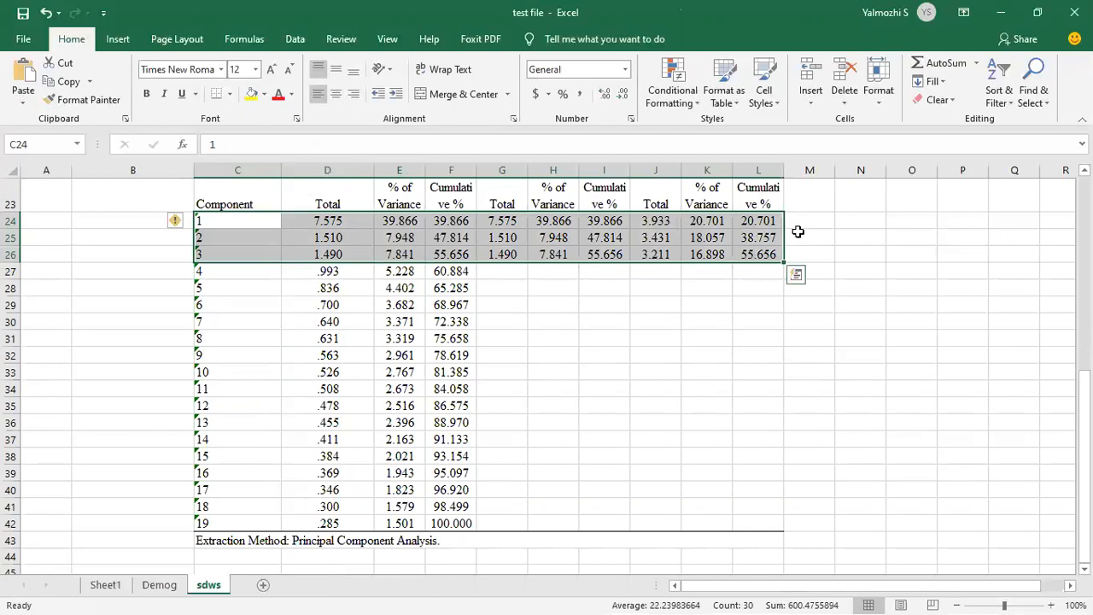
pyautogui.click(712, 286)
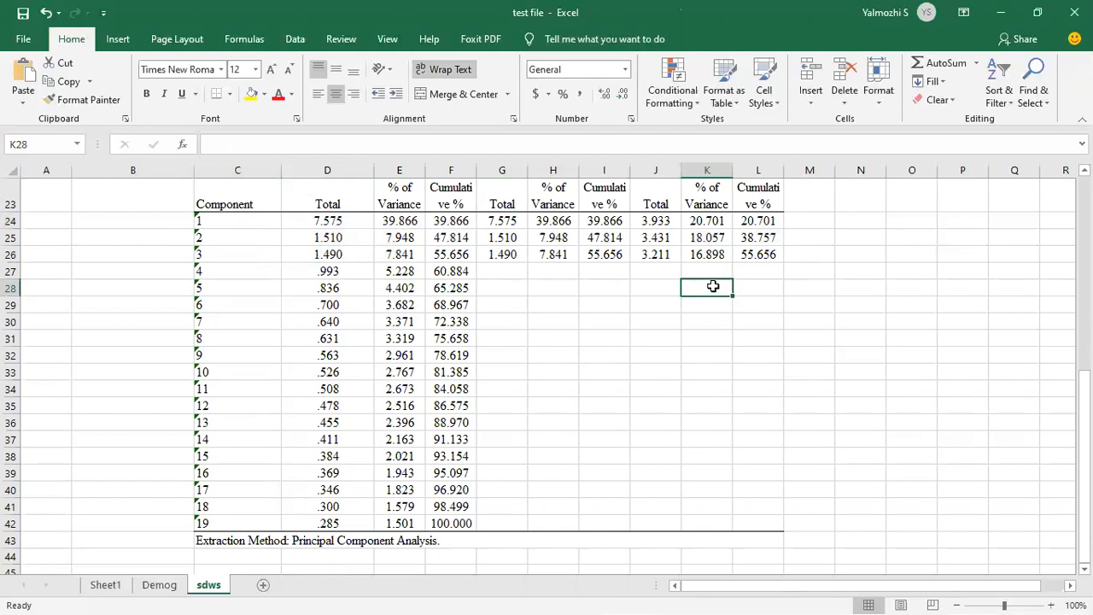
pyautogui.click(761, 256)
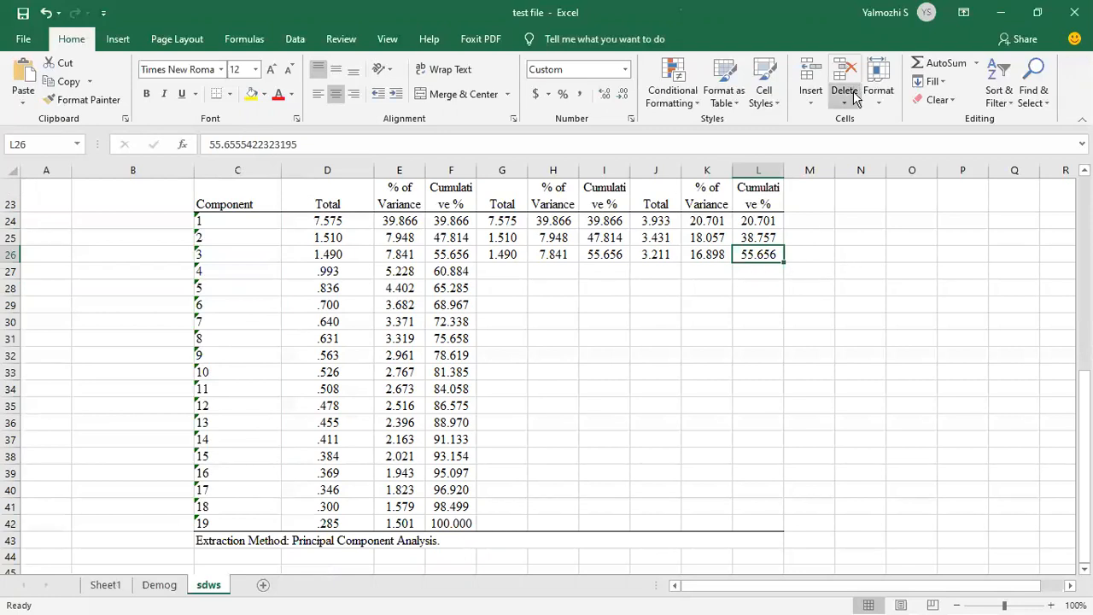
pyautogui.click(830, 291)
pyautogui.scroll(2, 841, 297)
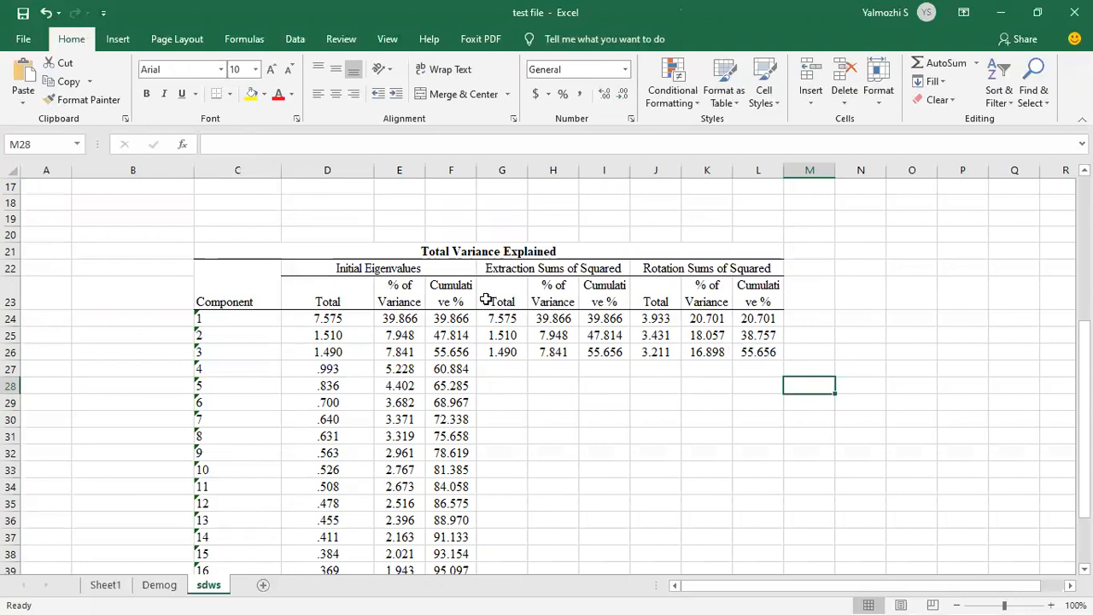
pyautogui.moveTo(679, 268); pyautogui.dragTo(767, 353)
pyautogui.click(831, 338)
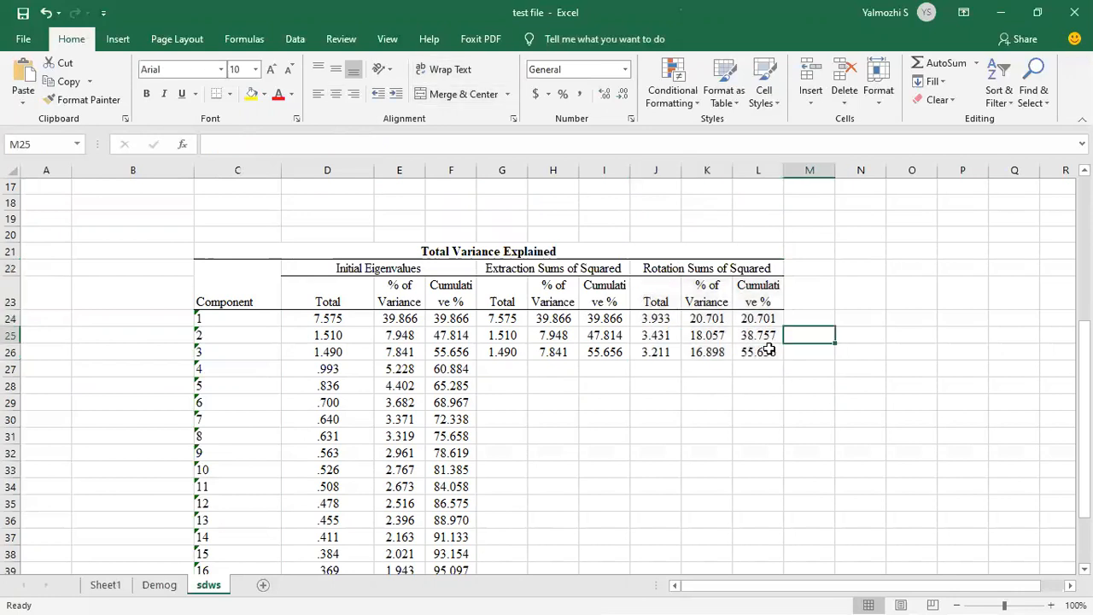
# Fill cell L26, the rotated cumulative percentage of component 3, with yellow
pyautogui.click(761, 352)
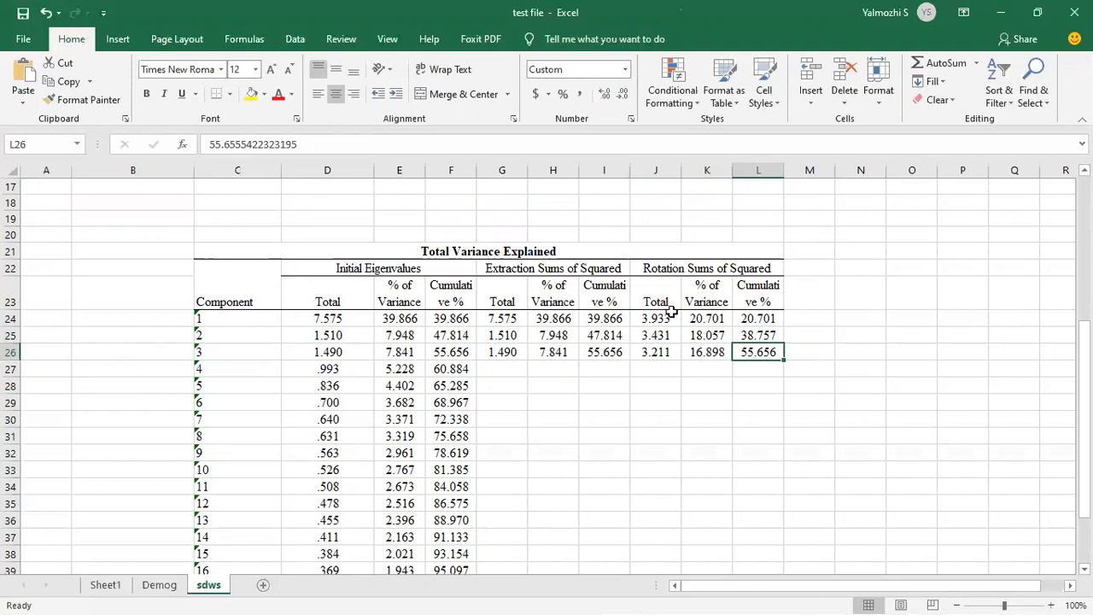
pyautogui.click(251, 94)
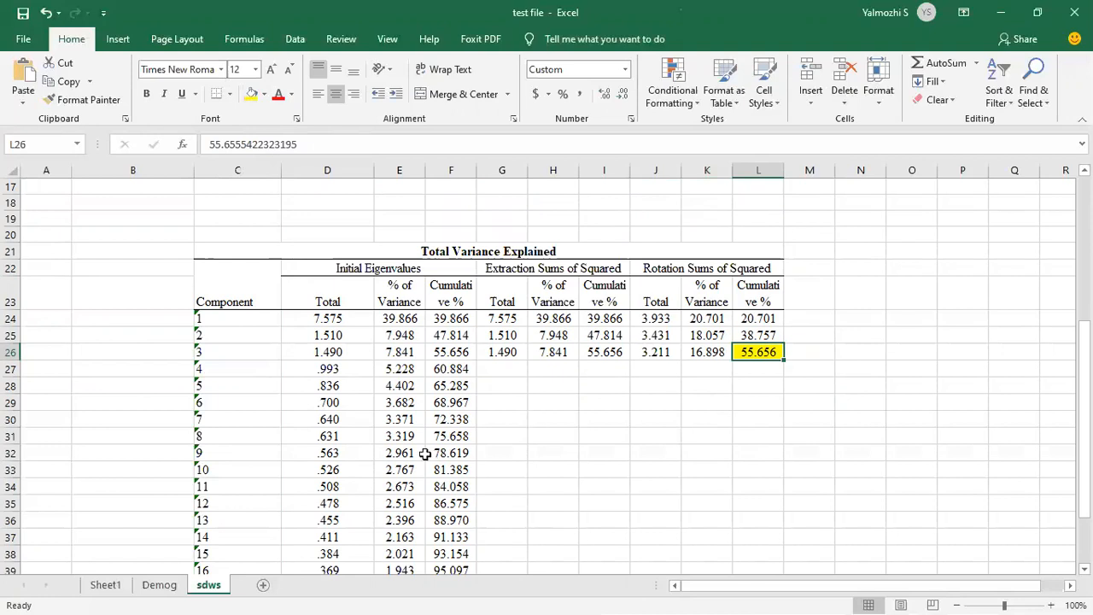
# Review the full list of components, and select the first three components' rows across the variance columns through column K
pyautogui.scroll(-4, 431, 455)
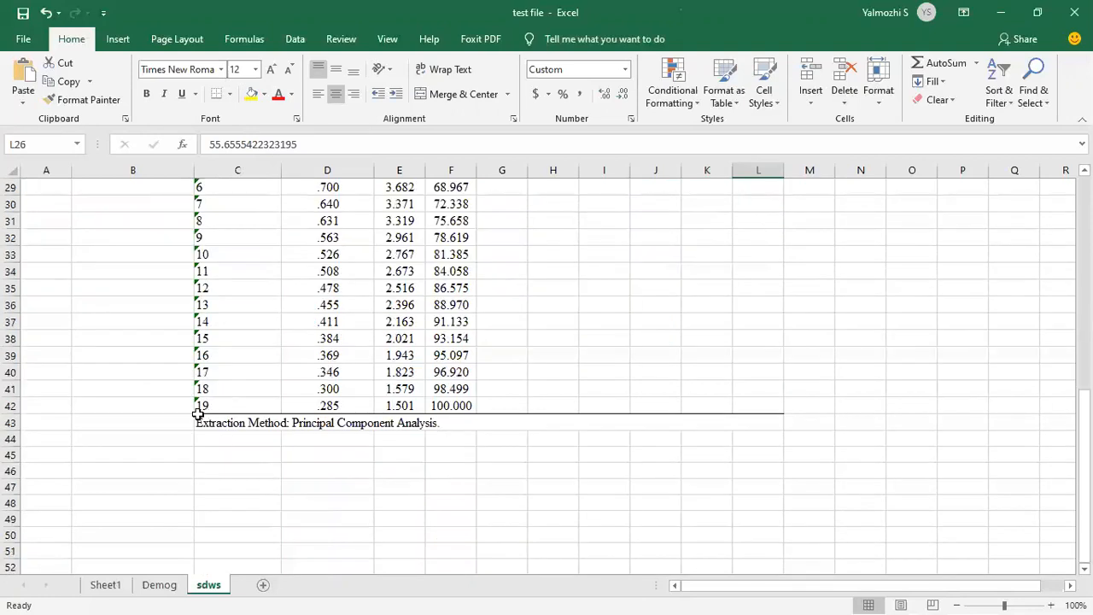
pyautogui.scroll(5, 431, 432)
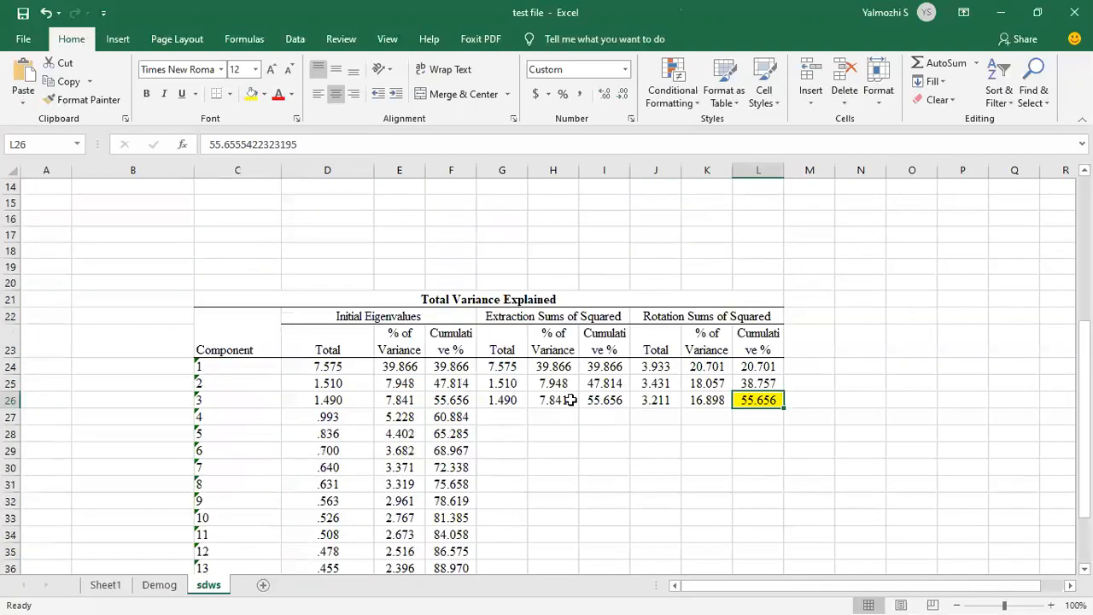
pyautogui.click(199, 397)
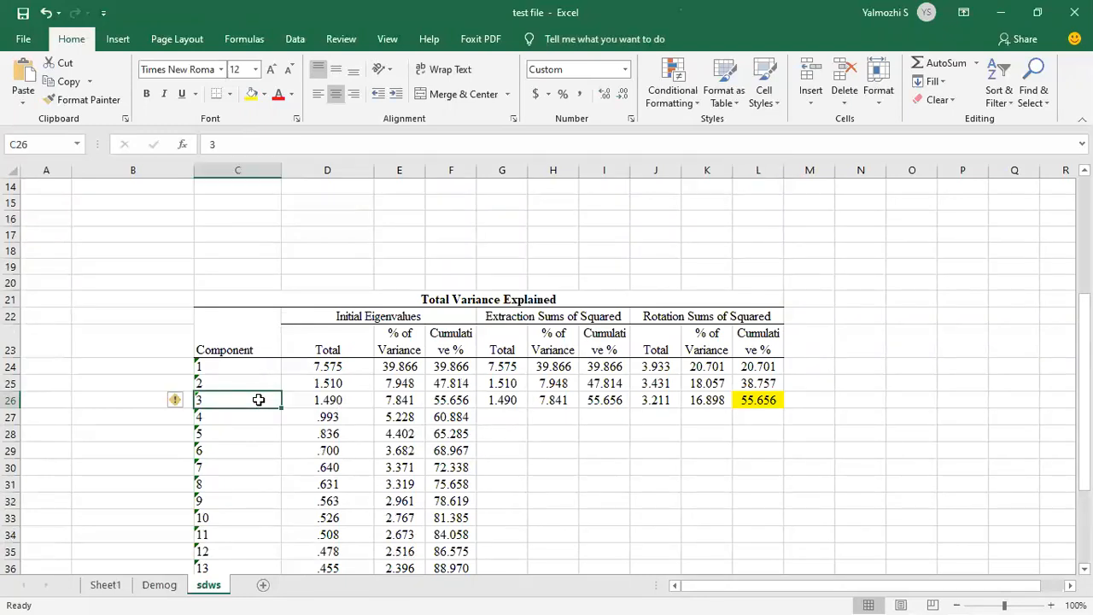
pyautogui.moveTo(215, 369); pyautogui.dragTo(248, 400)
pyautogui.moveTo(408, 401); pyautogui.dragTo(705, 402)
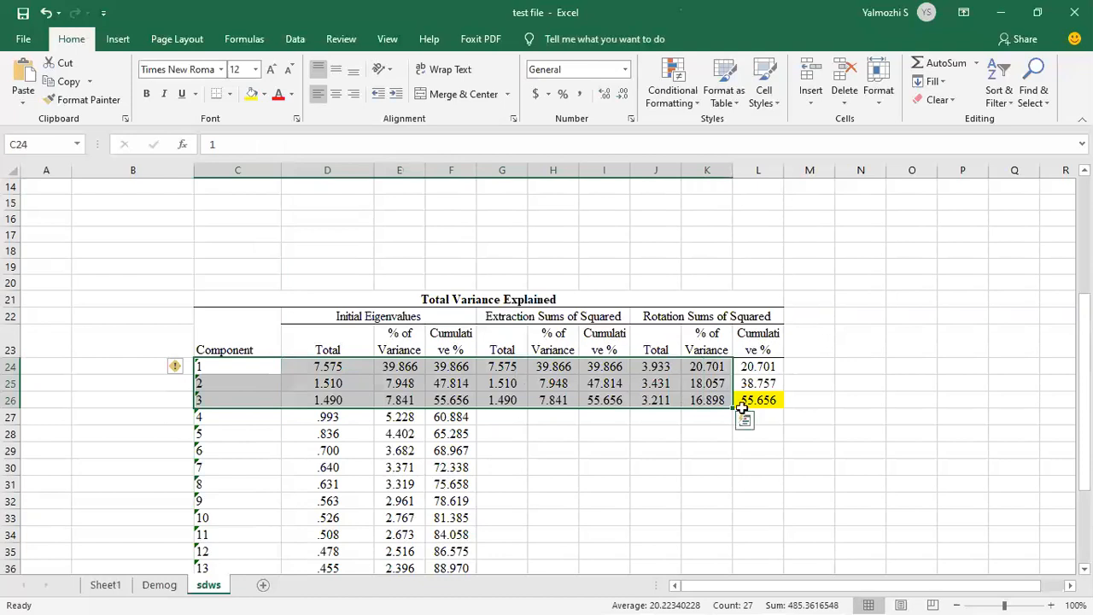
# Enter the 50% criterion in cell L30, below the highlighted cumulative variance
pyautogui.click(762, 403)
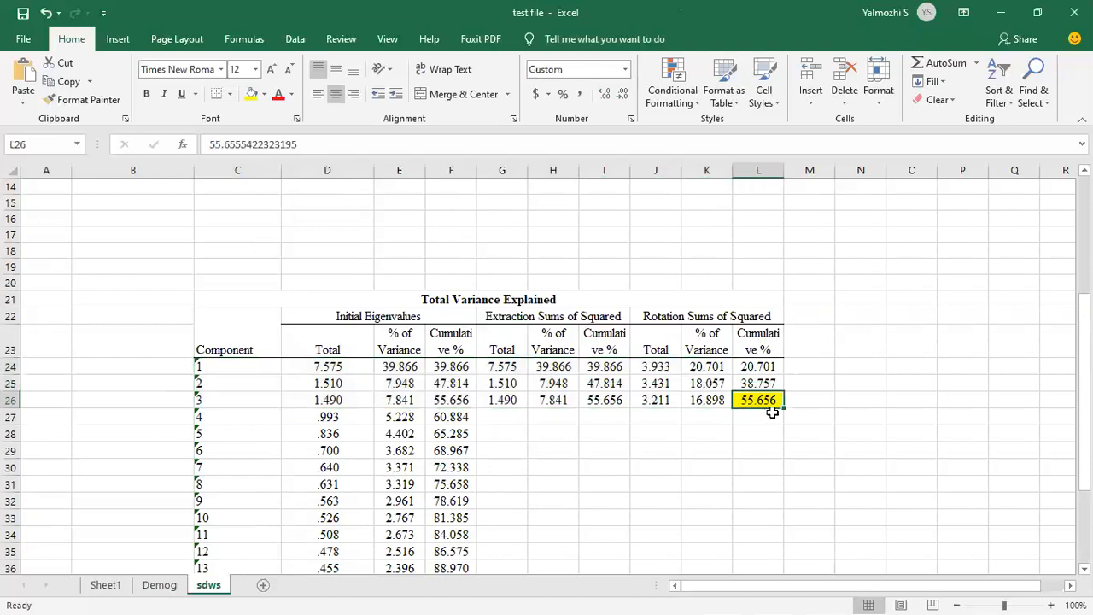
pyautogui.click(758, 465)
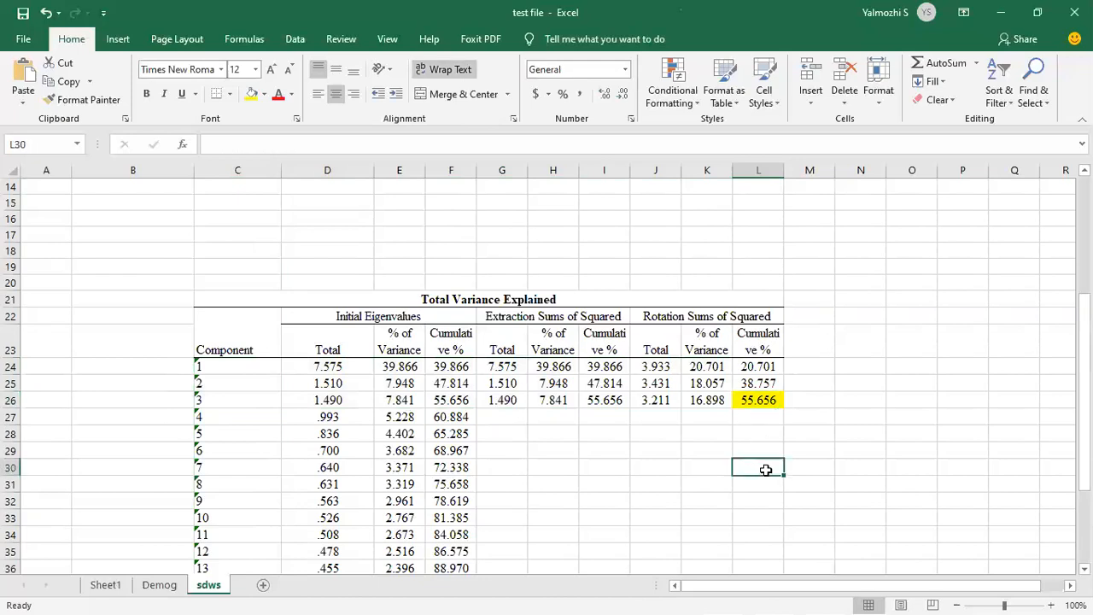
pyautogui.write('50%')
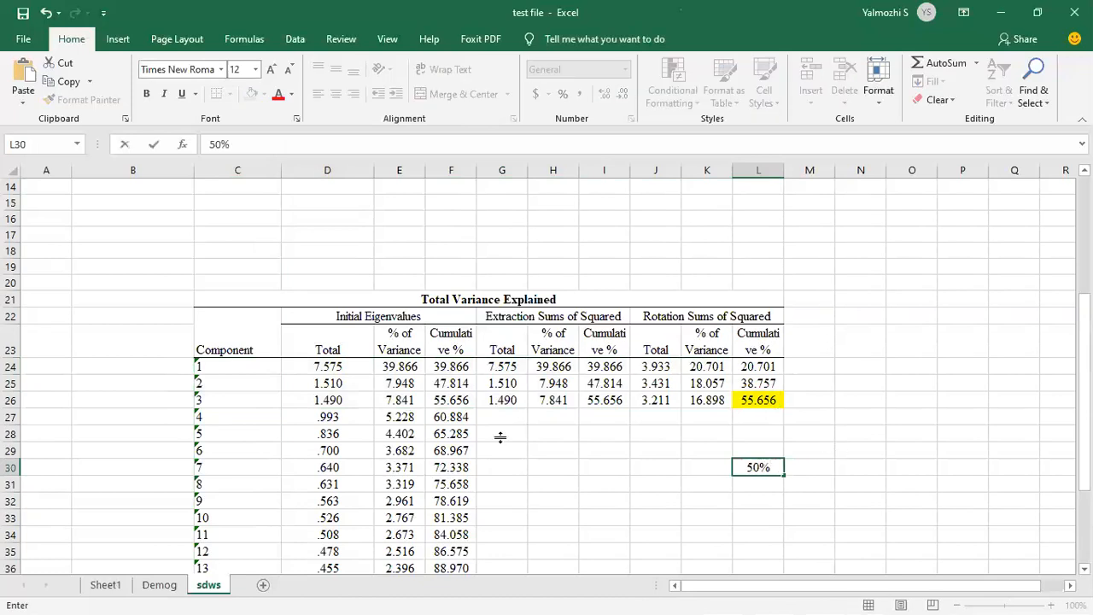
# Switch to the Word questionnaire to review all 19 training statements in Section B, and return to Excel
pyautogui.hotkey('alt', 'Tab')
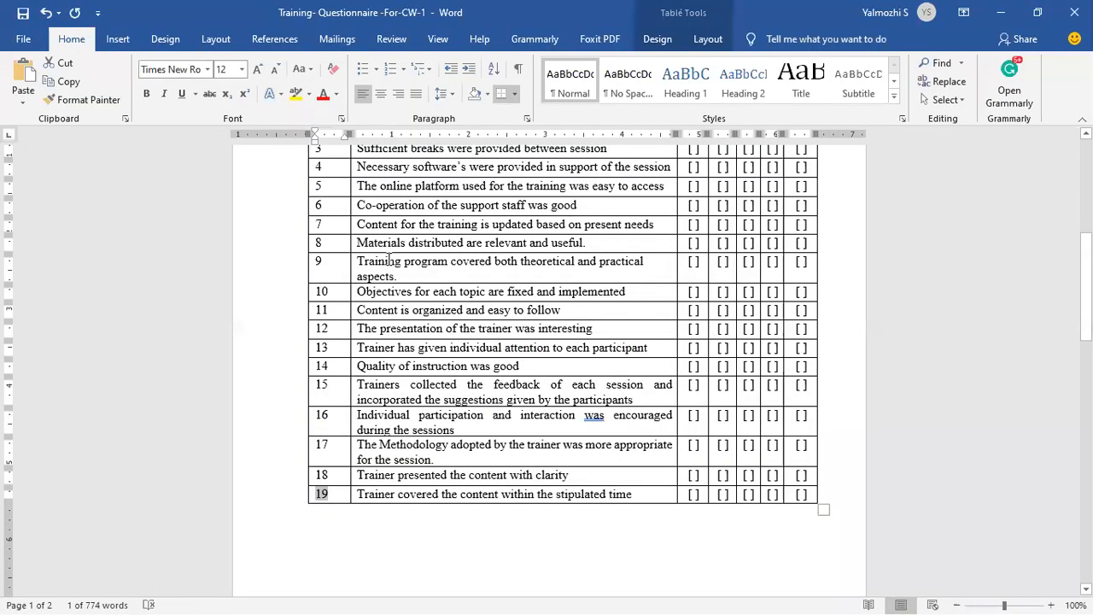
pyautogui.scroll(3, 389, 261)
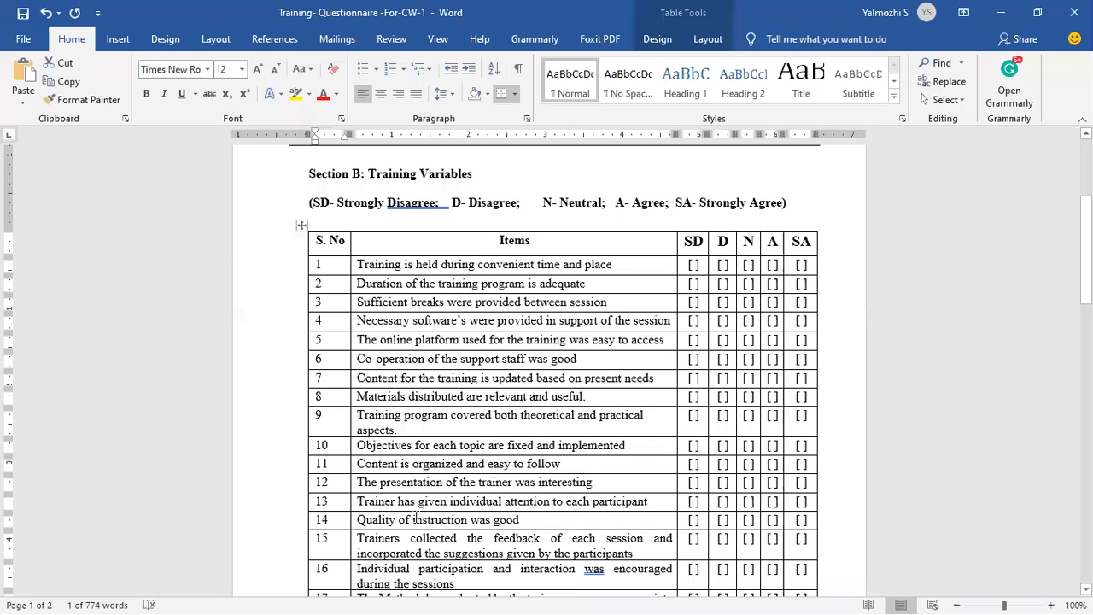
pyautogui.scroll(-2, 416, 517)
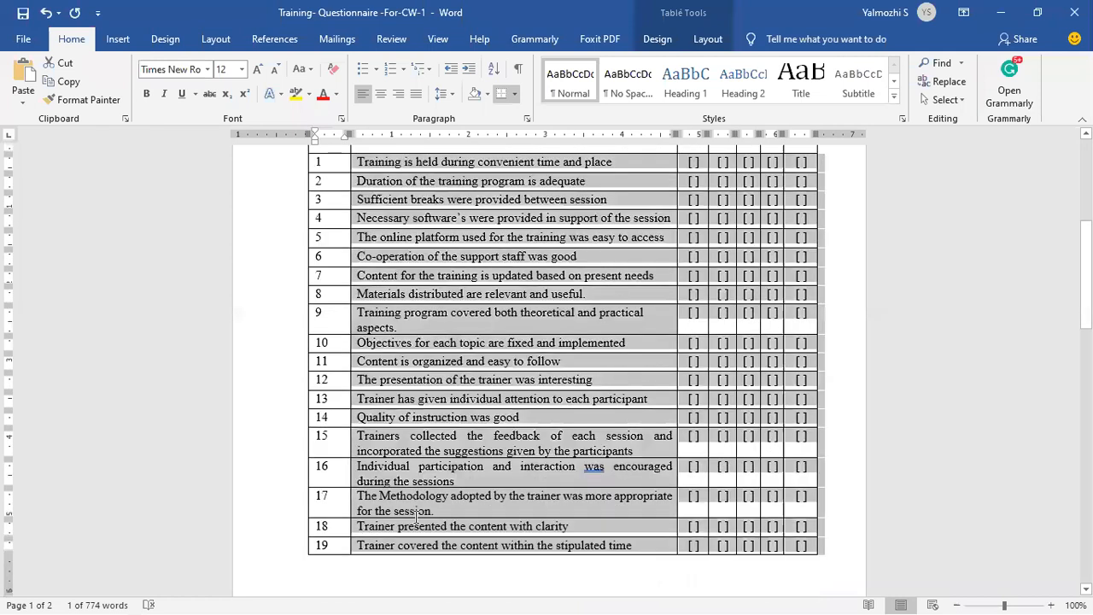
pyautogui.click(416, 514)
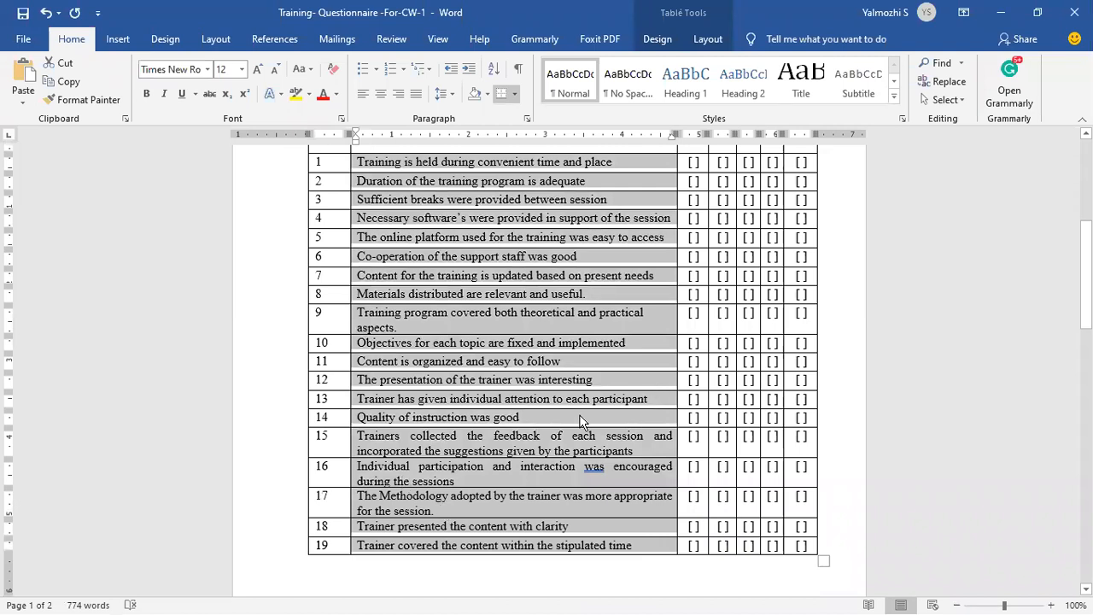
pyautogui.hotkey('alt', 'Tab')
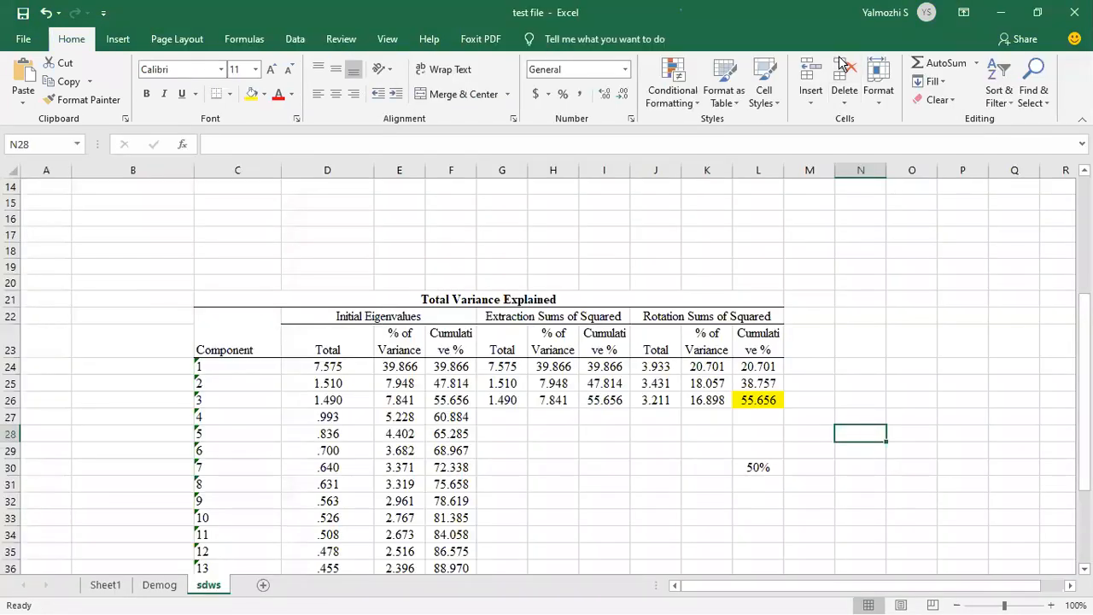
# Switch to the SPSS output and review the factor analysis tables from KMO and Bartlett's Test to the Rotated Component Matrix
pyautogui.click(759, 467)
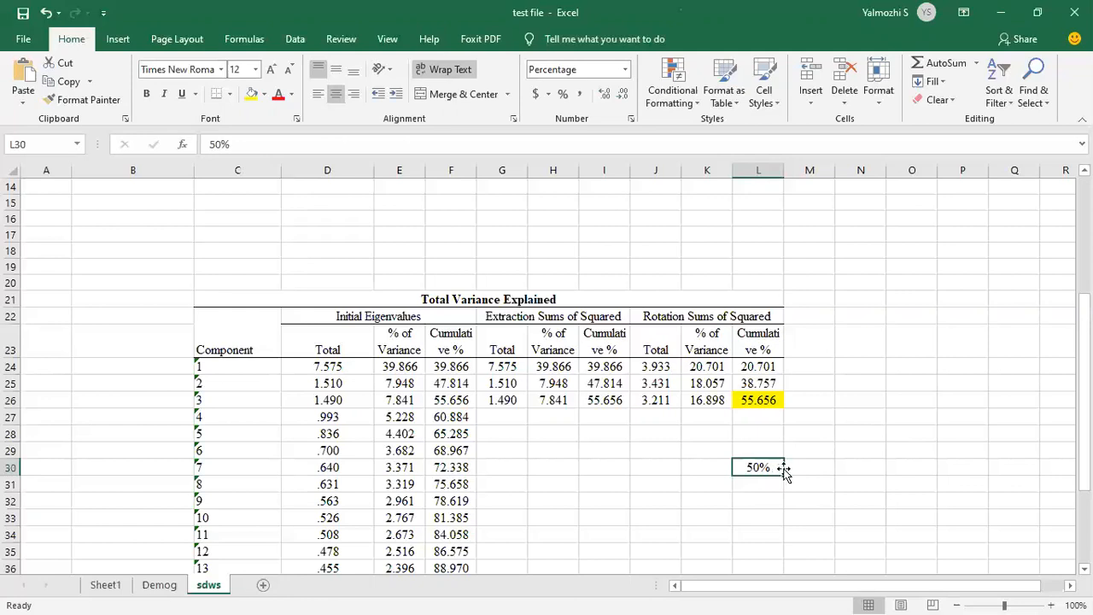
pyautogui.scroll(-3, 781, 442)
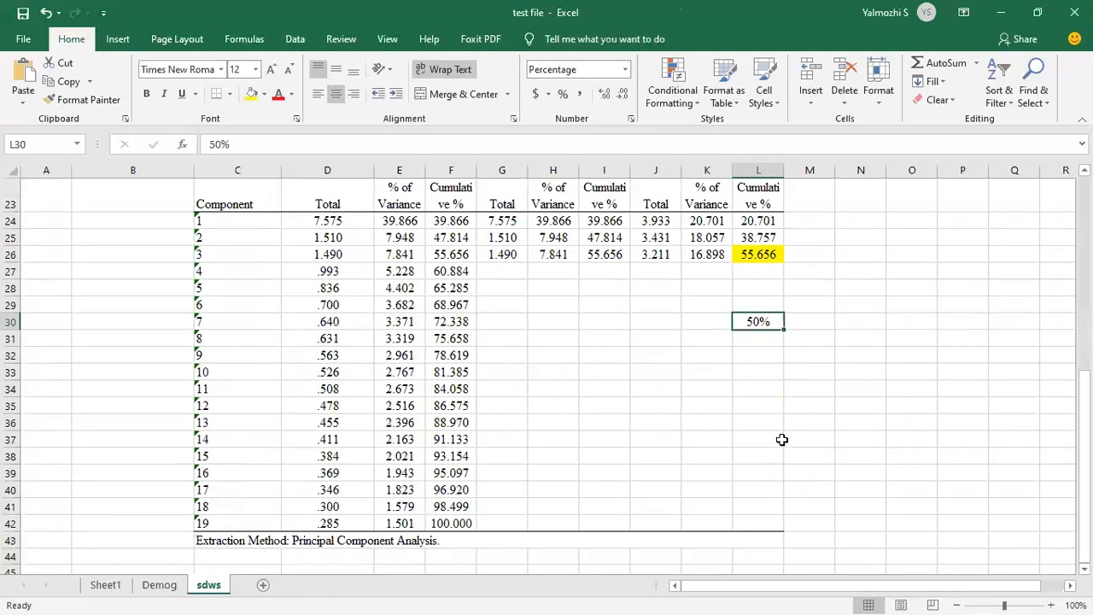
pyautogui.hotkey('alt', 'Tab')
pyautogui.hotkey('alt', 'Tab')
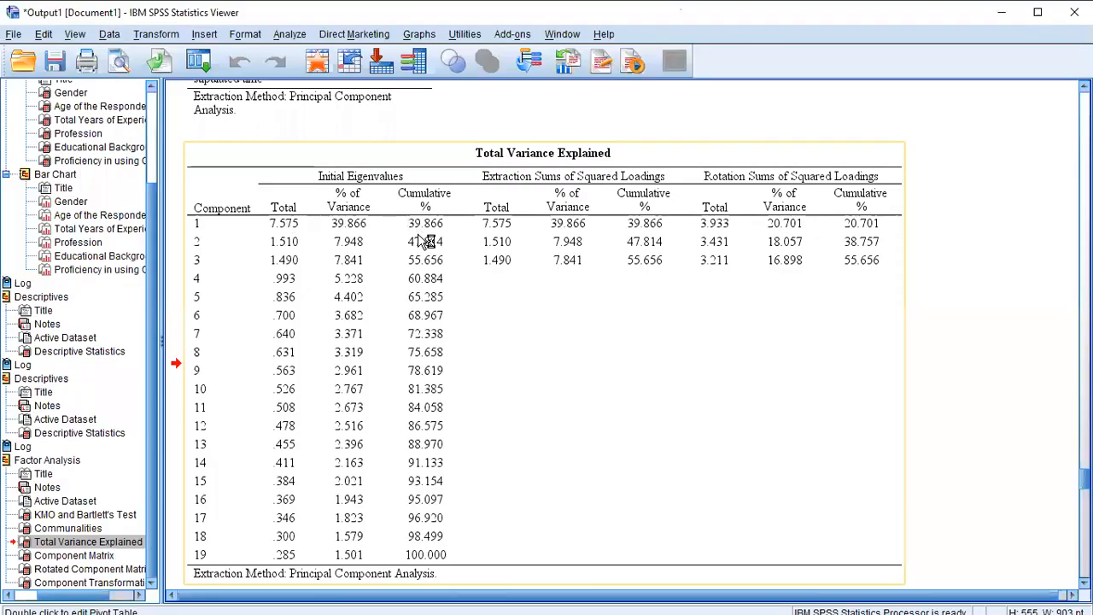
pyautogui.scroll(-15, 418, 243)
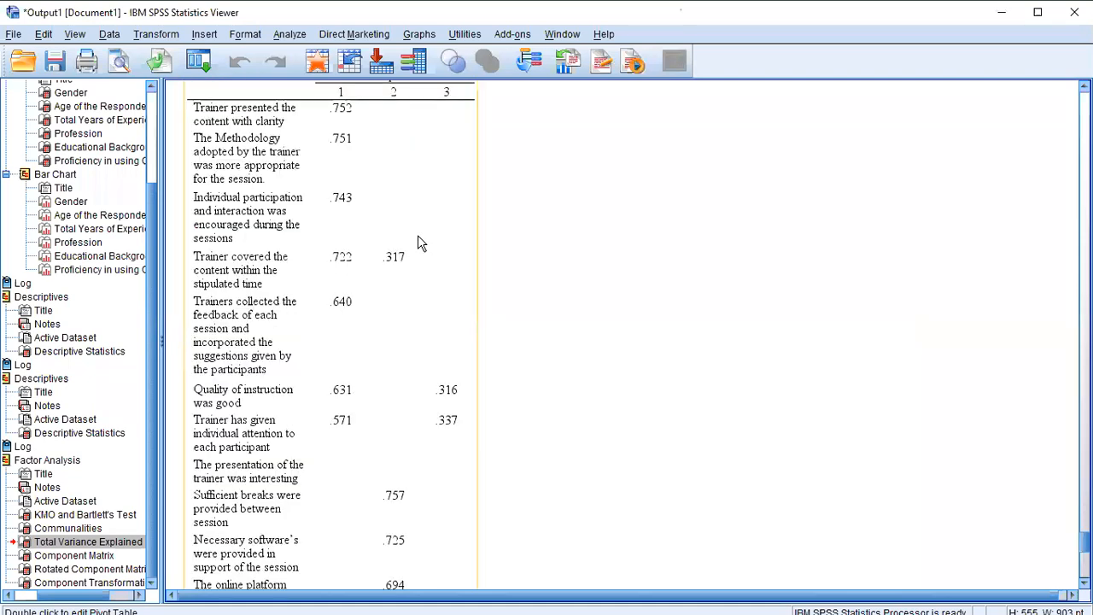
pyautogui.scroll(2, 418, 243)
pyautogui.scroll(-3, 377, 290)
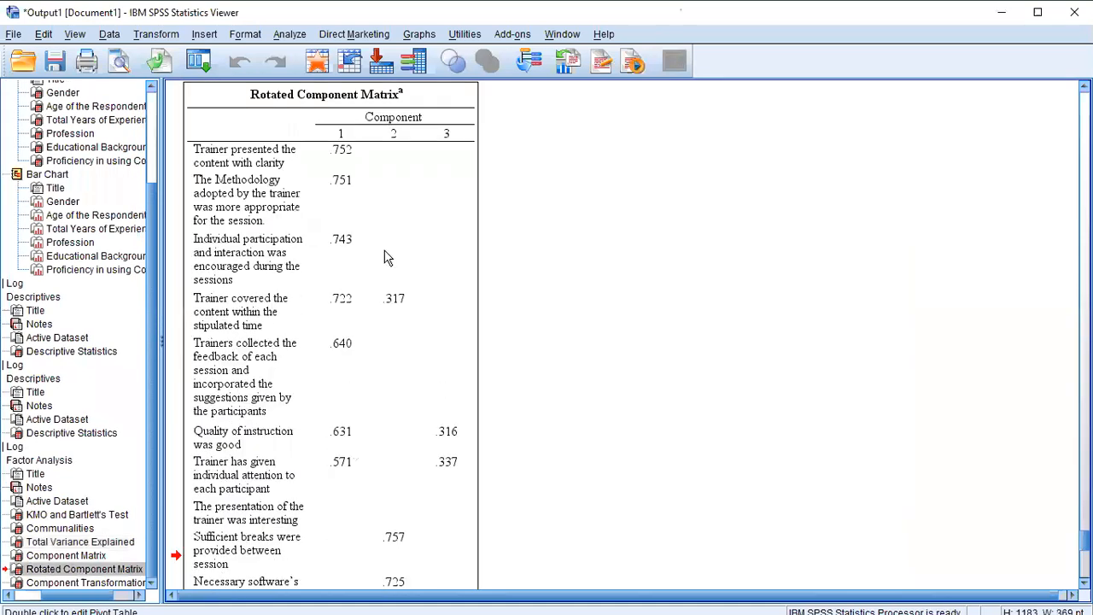
pyautogui.scroll(20, 380, 255)
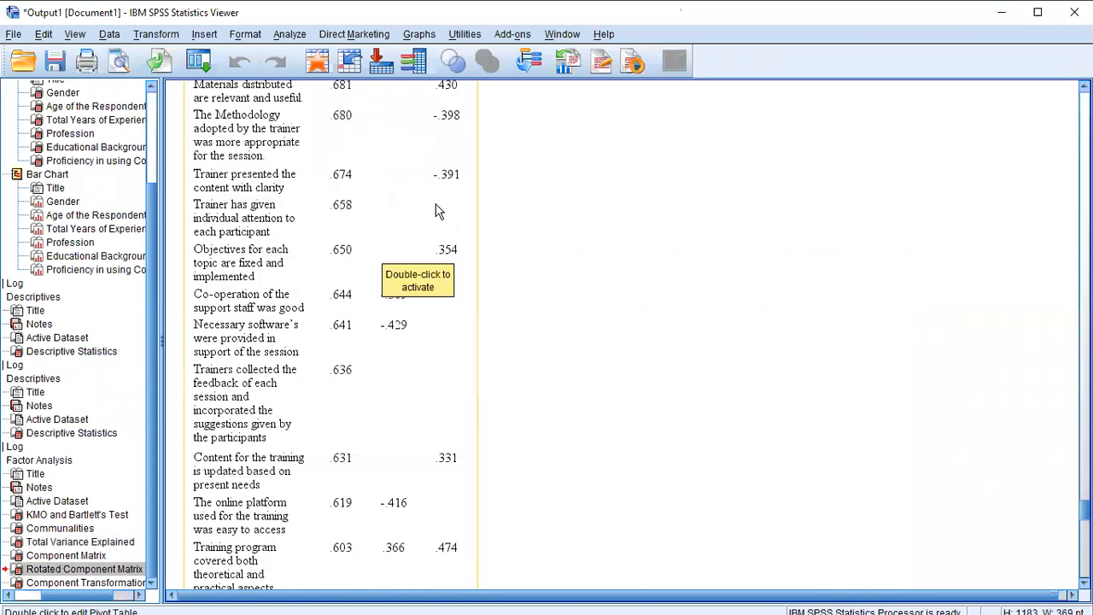
pyautogui.scroll(10, 436, 211)
pyautogui.scroll(-5, 436, 211)
pyautogui.scroll(6, 440, 220)
pyautogui.scroll(-10, 442, 231)
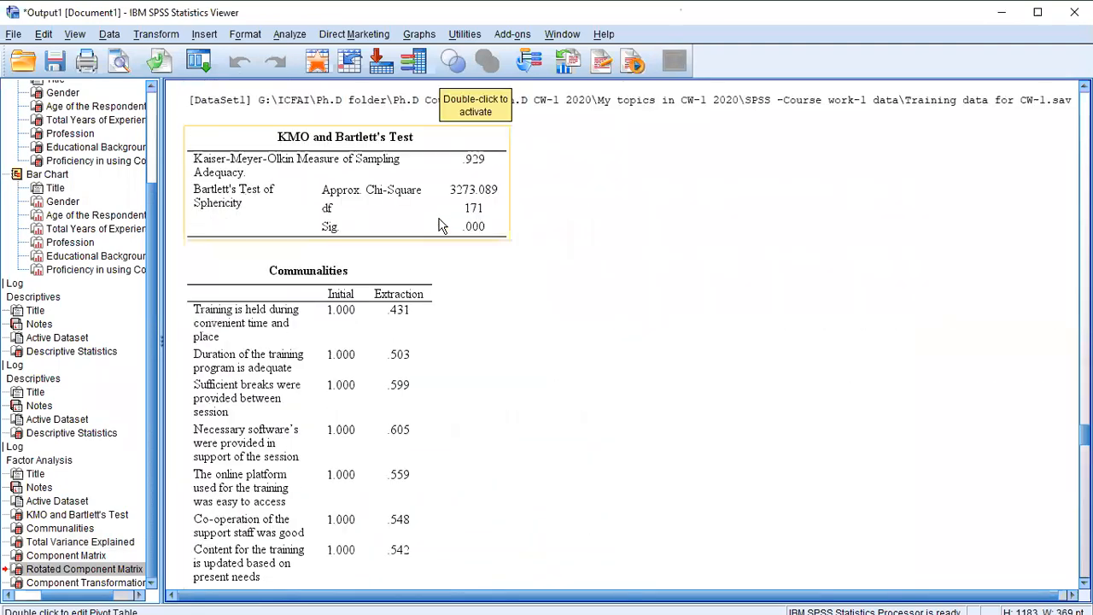
pyautogui.click(404, 188)
pyautogui.scroll(-15, 404, 200)
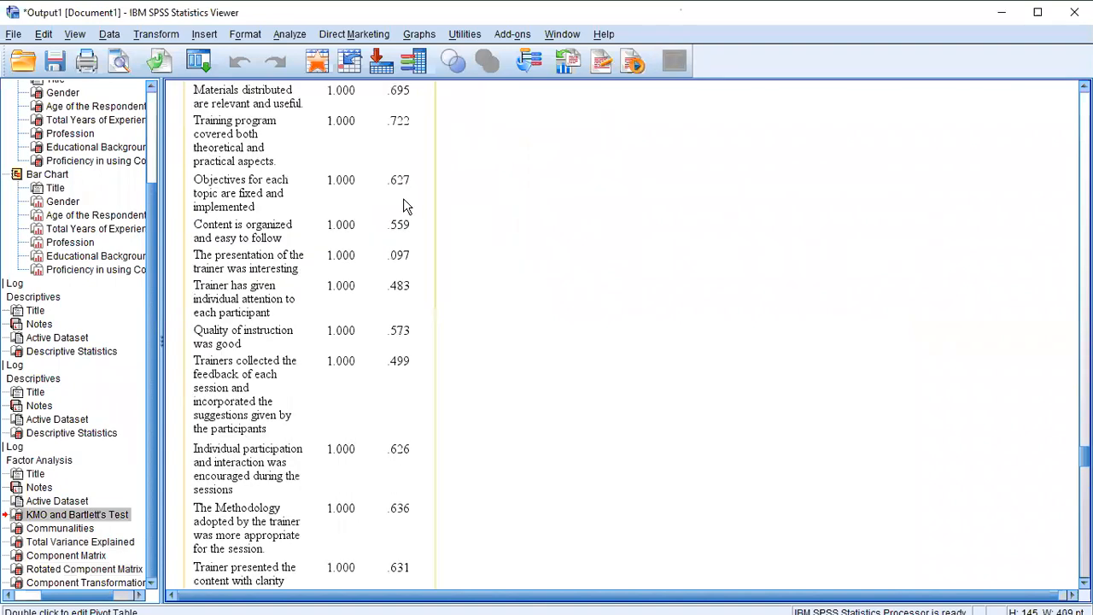
pyautogui.scroll(5, 444, 209)
pyautogui.scroll(2, 481, 216)
pyautogui.scroll(-1, 549, 276)
pyautogui.click(547, 293)
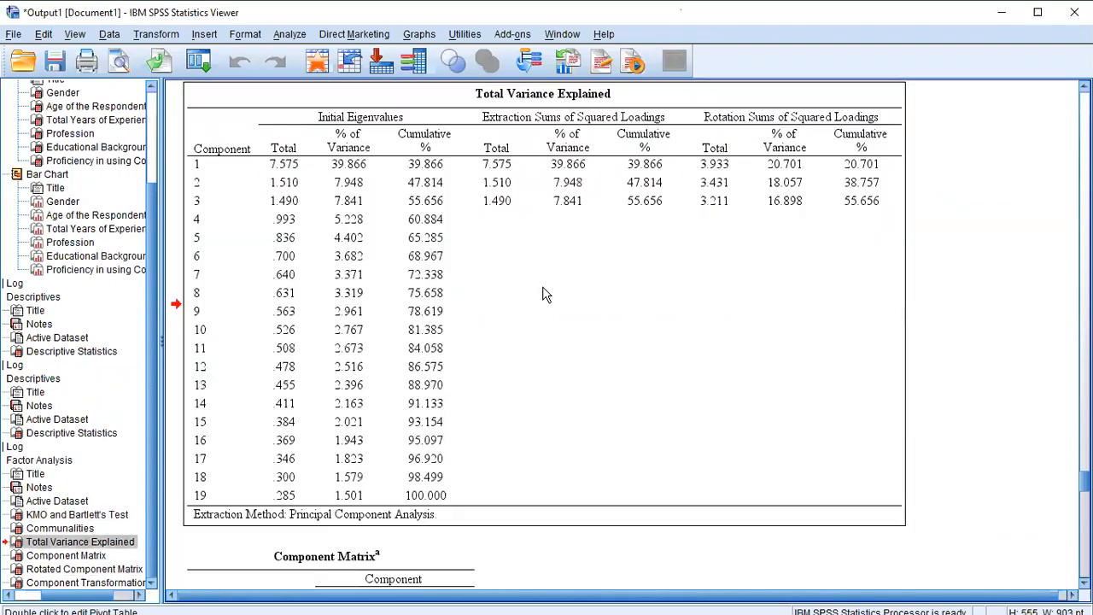
# Copy the Rotated Component Matrix table from the SPSS output and return to the Excel workbook
pyautogui.scroll(-15, 549, 294)
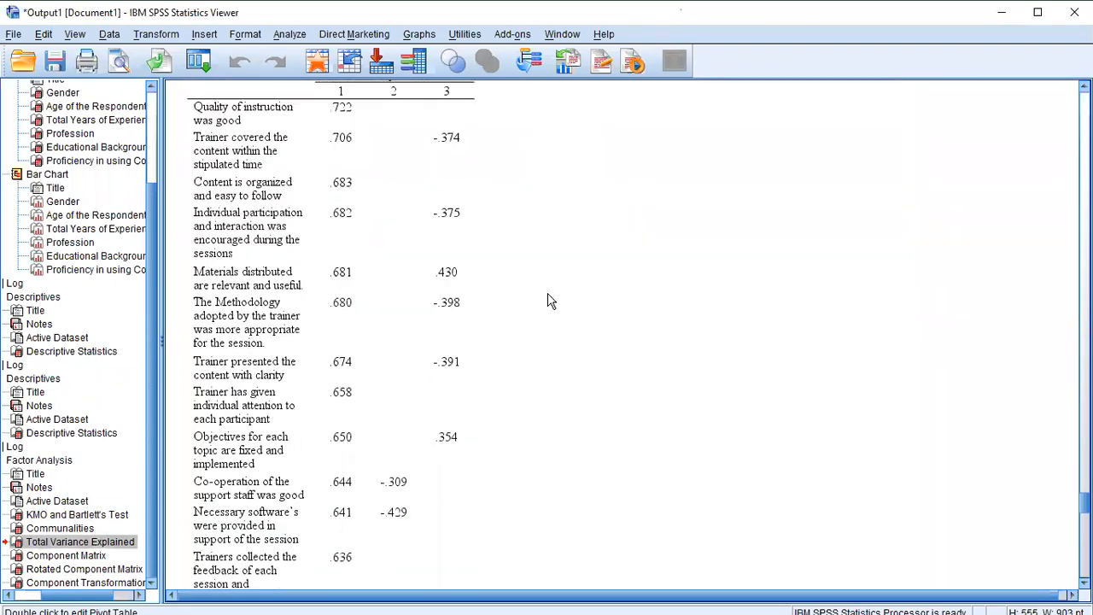
pyautogui.click(398, 309)
pyautogui.scroll(-2, 408, 257)
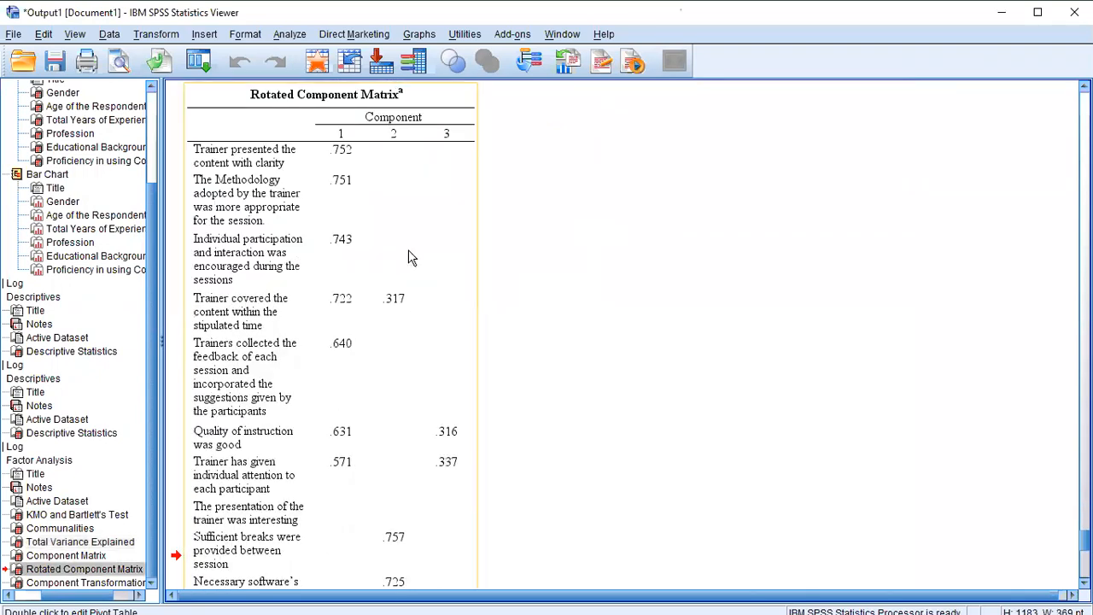
pyautogui.rightClick(398, 222)
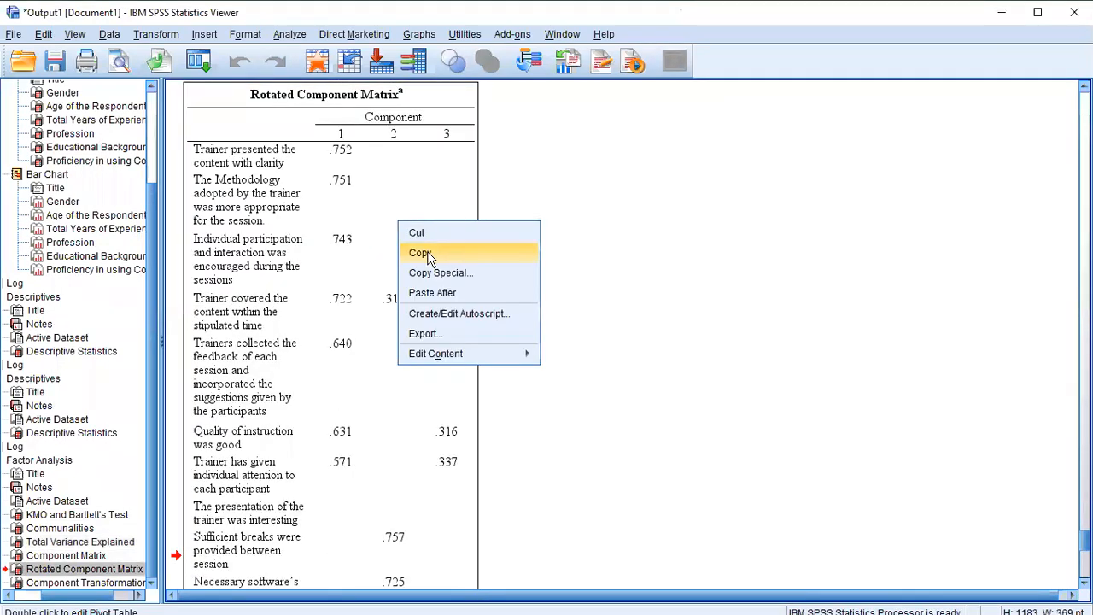
pyautogui.click(428, 254)
pyautogui.hotkey('alt', 'Tab')
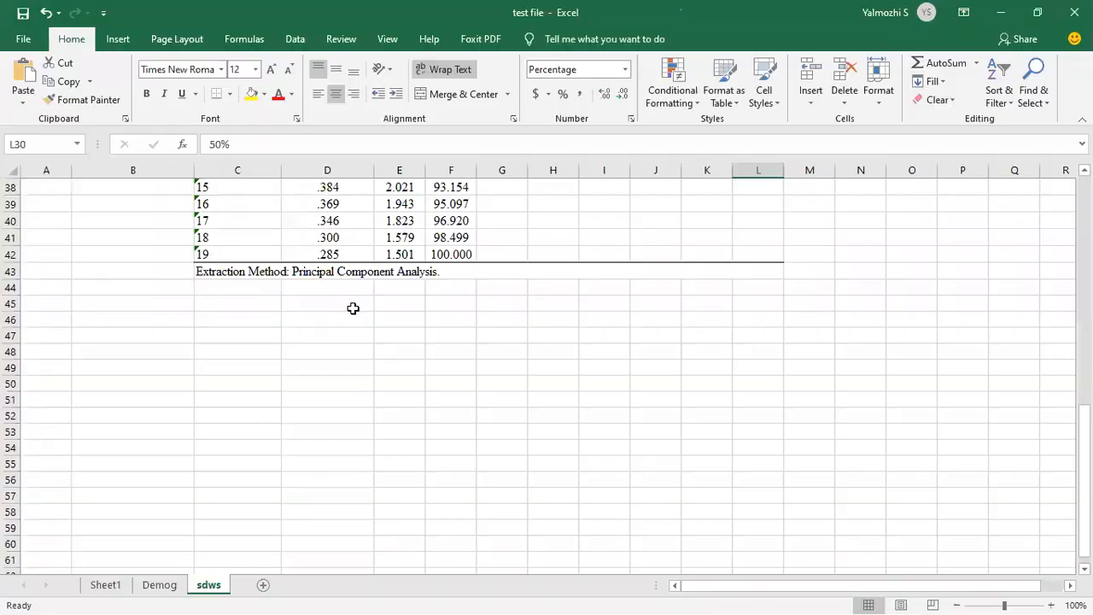
# Try pasting the copied matrix at cell C50 of the sdws sheet, below the variance table, and undo the paste
pyautogui.click(259, 381)
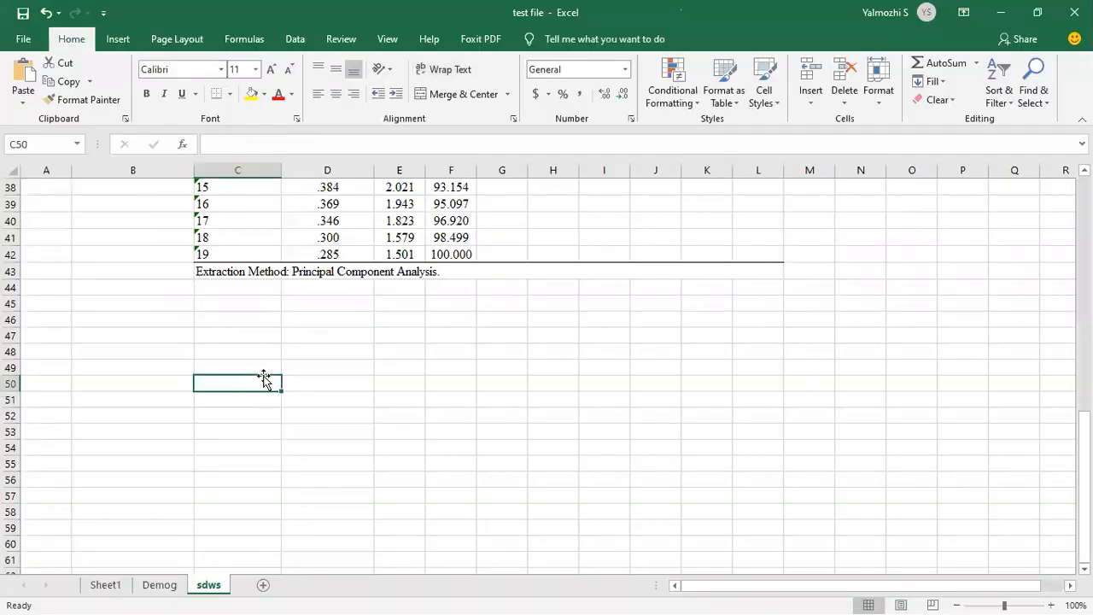
pyautogui.hotkey('ctrl', 'v')
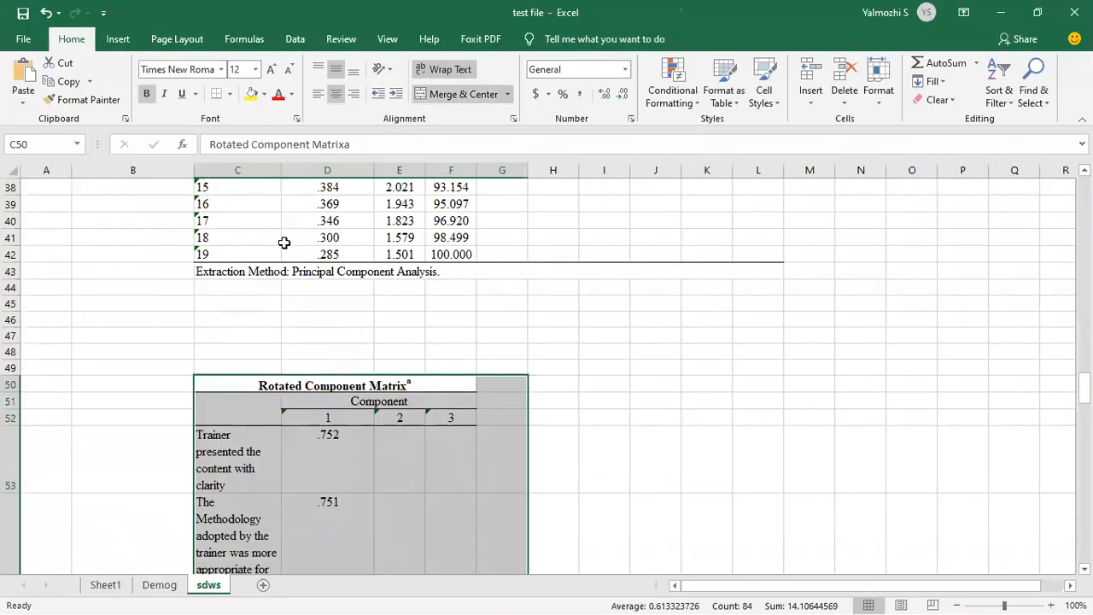
pyautogui.hotkey('ctrl', 'z')
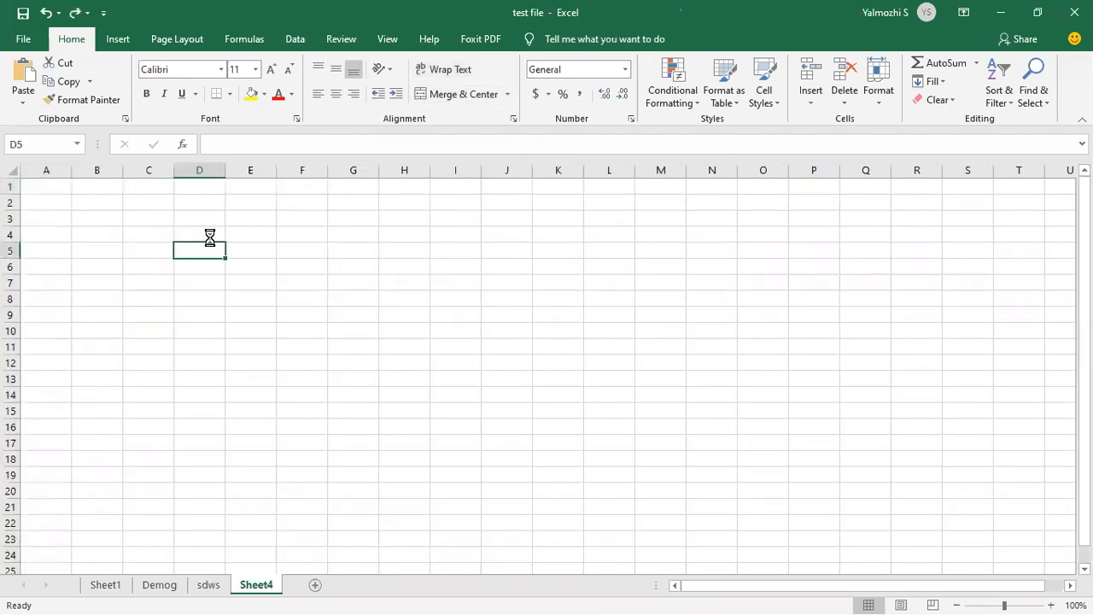
# Paste the Rotated Component Matrix at cell D5 of a new sheet, and fit the statement column's width and all row heights
pyautogui.hotkey('ctrl', 'v')
pyautogui.moveTo(221, 173); pyautogui.dragTo(420, 175)
pyautogui.click(10, 175)
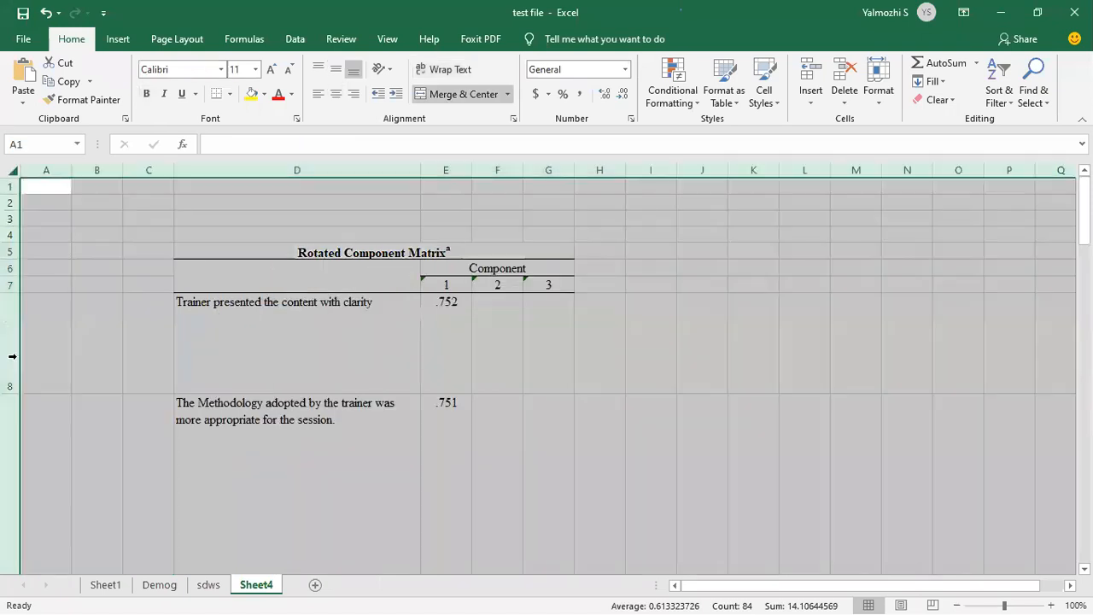
pyautogui.doubleClick(11, 390)
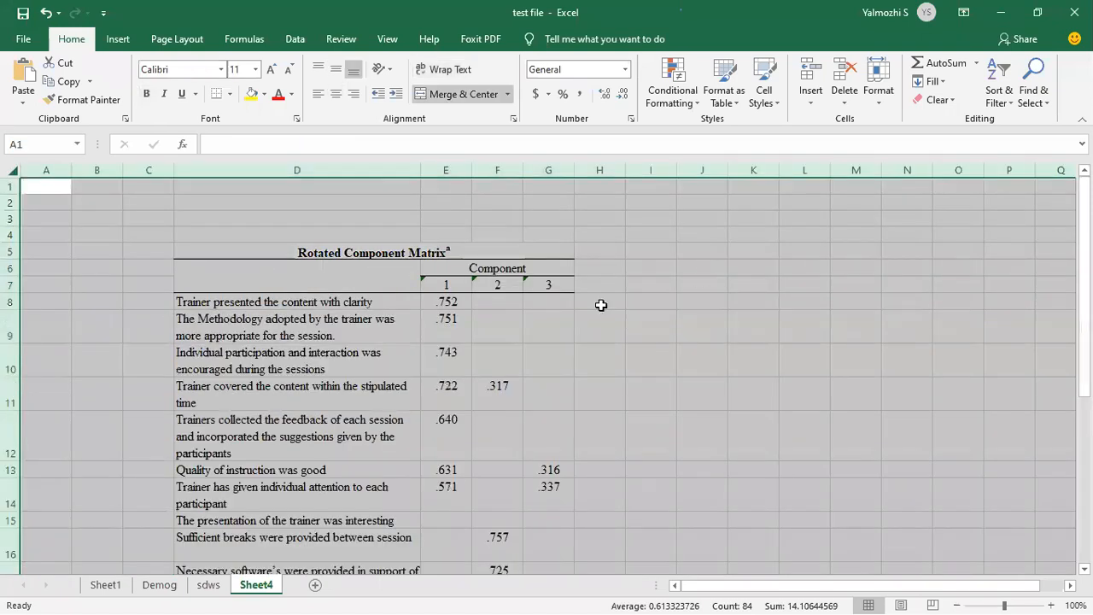
# Apply all borders to the matrix range D6:G26 and deselect the table
pyautogui.moveTo(301, 282); pyautogui.dragTo(546, 450)
pyautogui.click(229, 94)
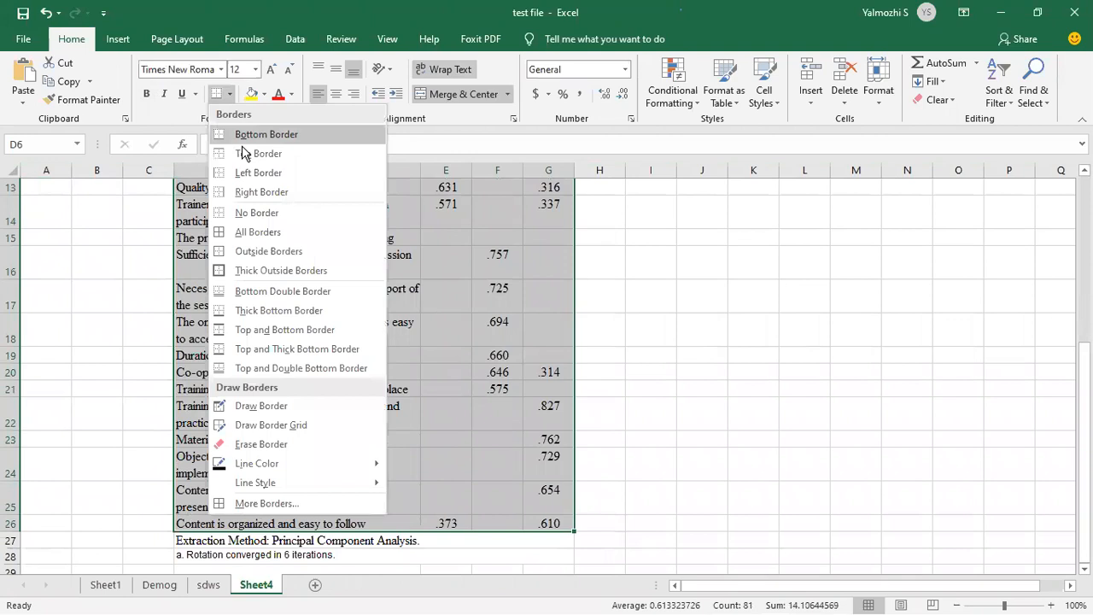
pyautogui.click(265, 239)
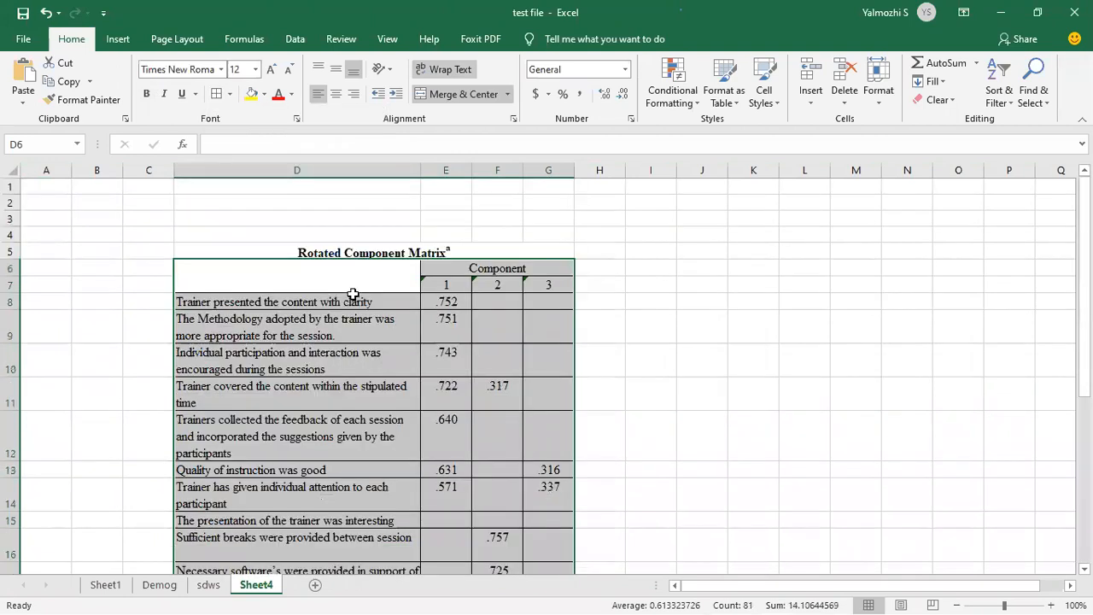
pyautogui.scroll(2, 352, 294)
pyautogui.moveTo(1085, 295); pyautogui.dragTo(1084, 279)
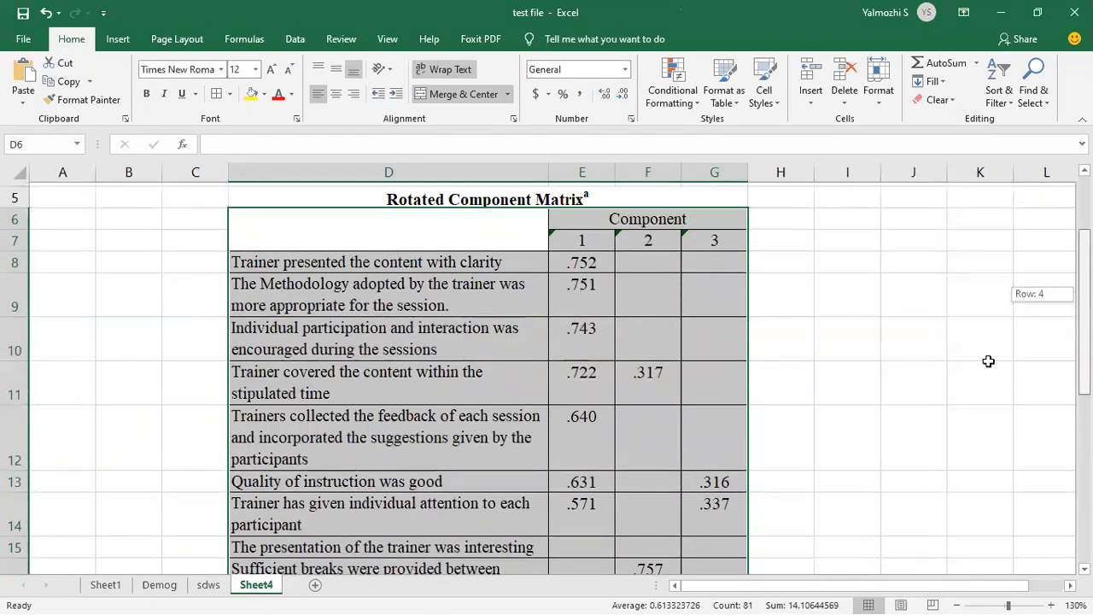
pyautogui.moveTo(959, 586); pyautogui.dragTo(993, 587)
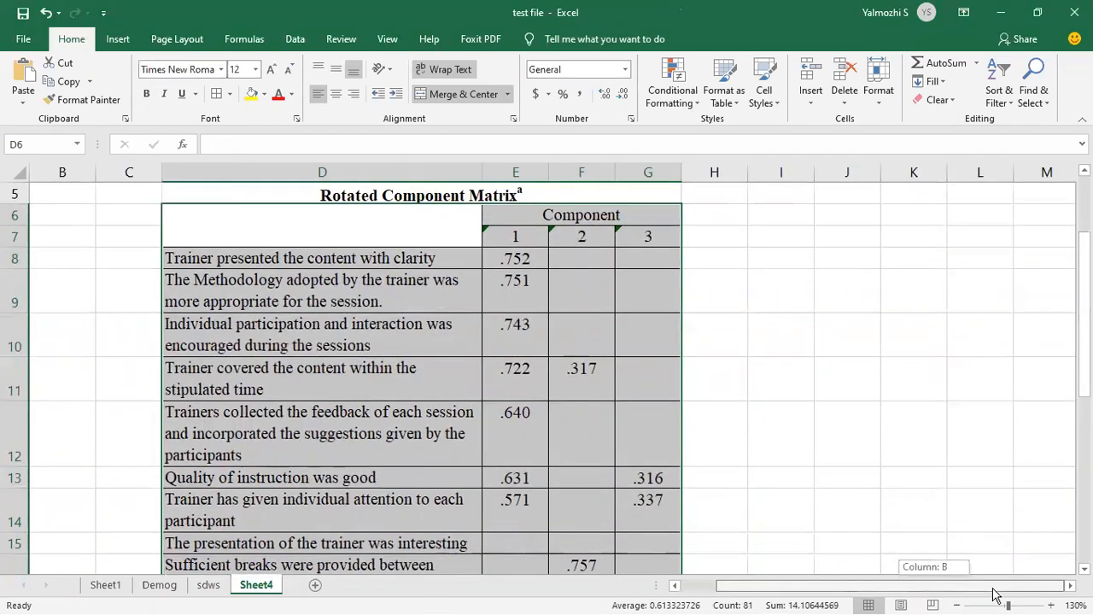
pyautogui.click(713, 360)
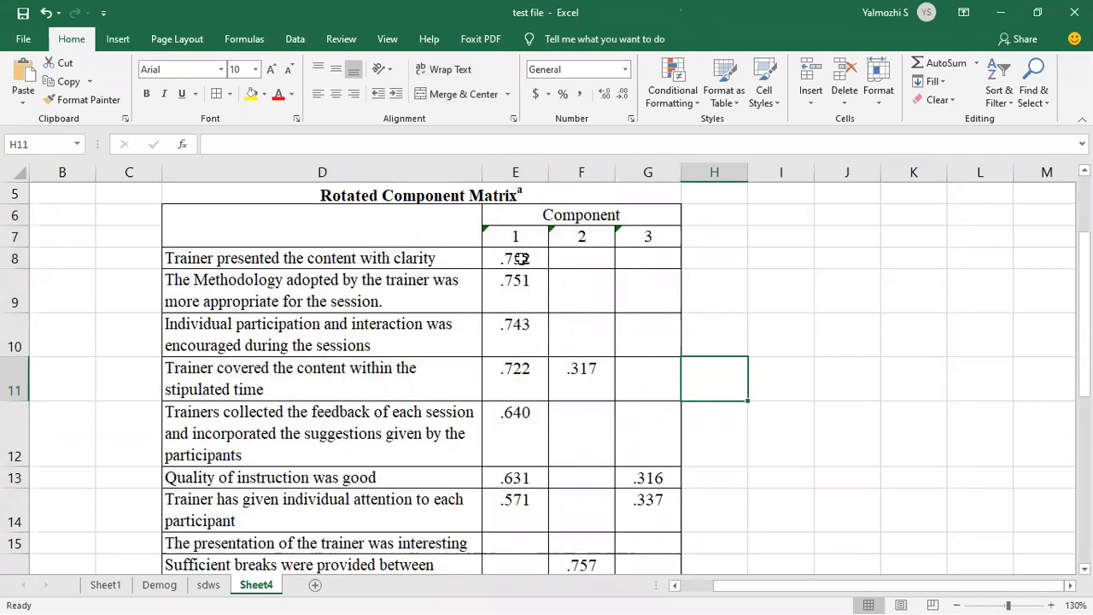
# Switch to Microsoft Whiteboard to consult the sketch of factor loadings on items, and return to Excel
pyautogui.hotkey('alt', 'Tab')
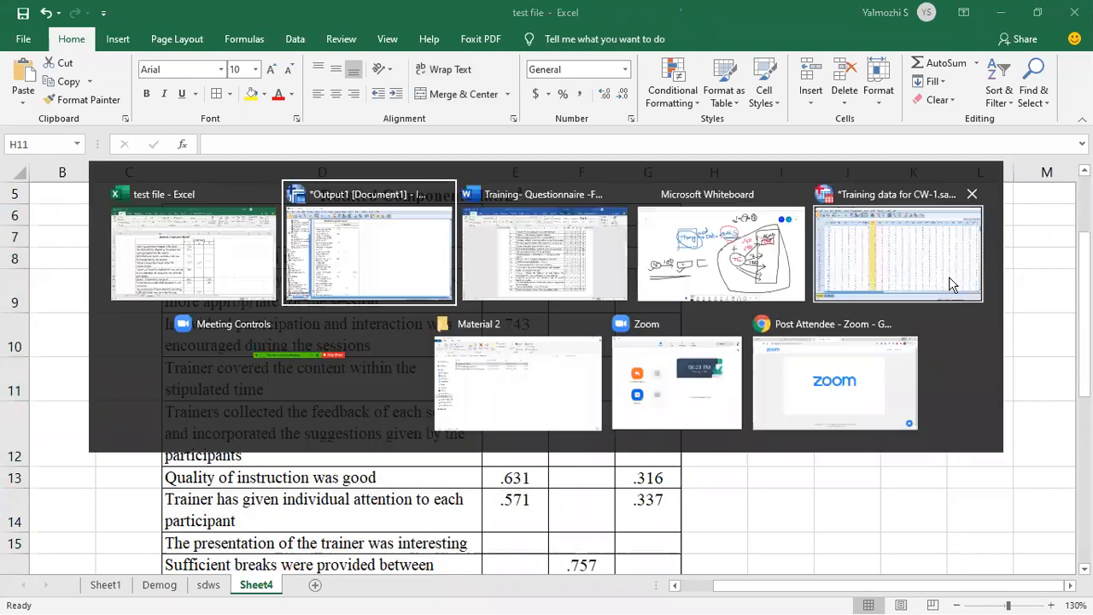
pyautogui.click(693, 281)
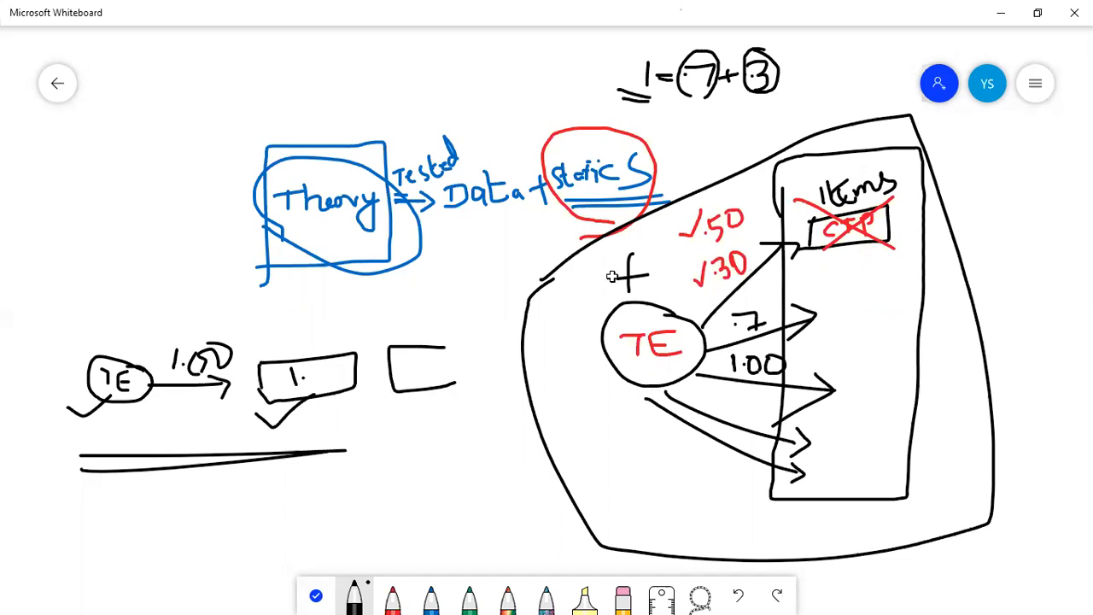
pyautogui.hotkey('alt', 'Tab')
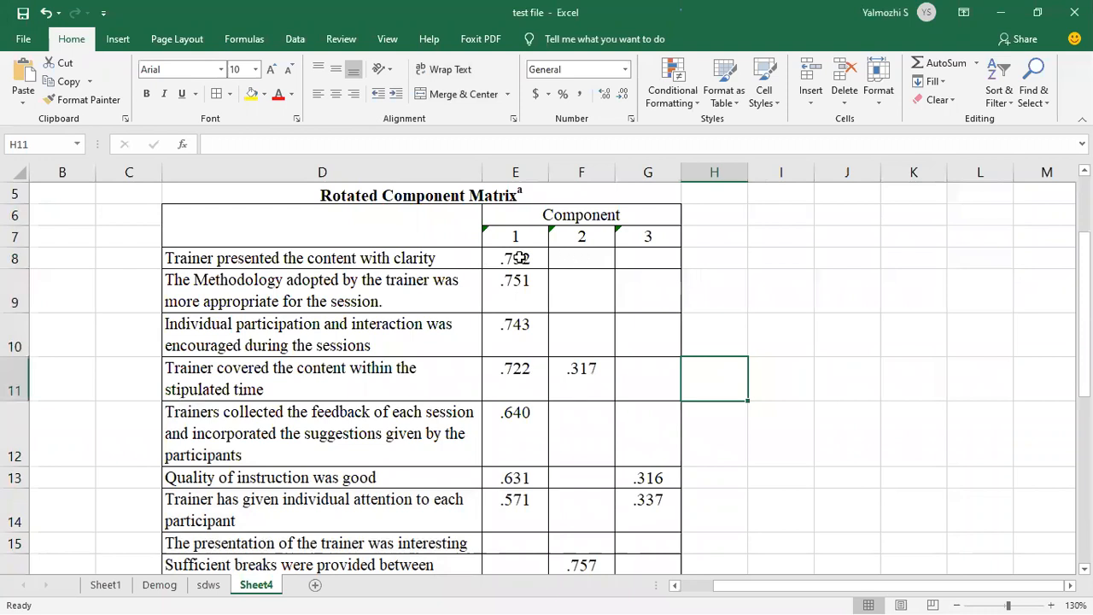
# Examine the first three statements' loadings, and compare row 11's loadings for covering content within the stipulated time across components 1 to 3
pyautogui.click(450, 258)
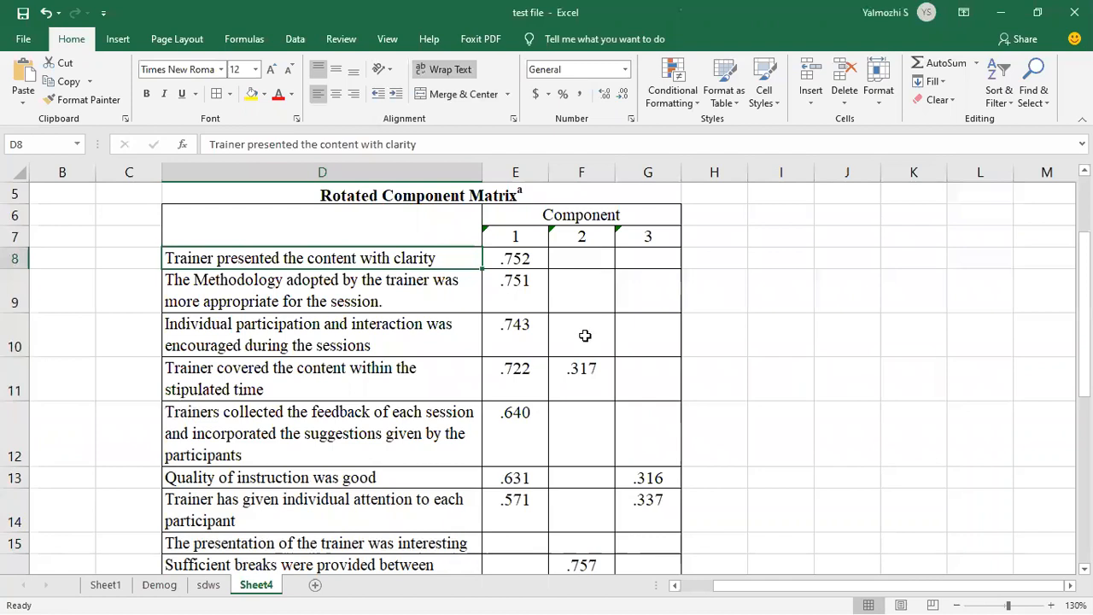
pyautogui.moveTo(586, 256); pyautogui.dragTo(633, 318)
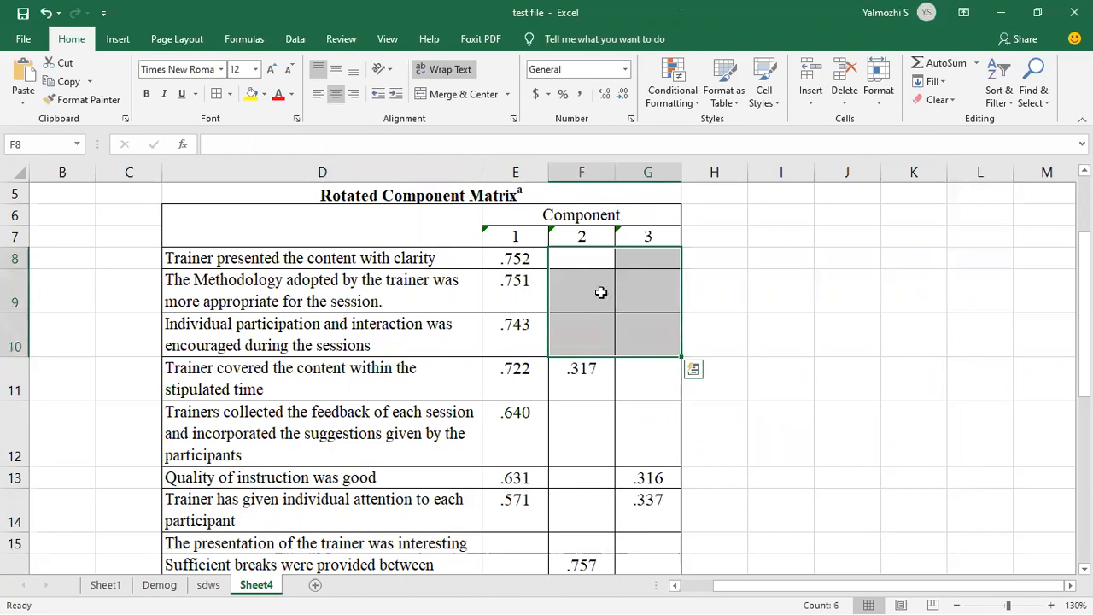
pyautogui.scroll(-1, 555, 281)
pyautogui.click(337, 317)
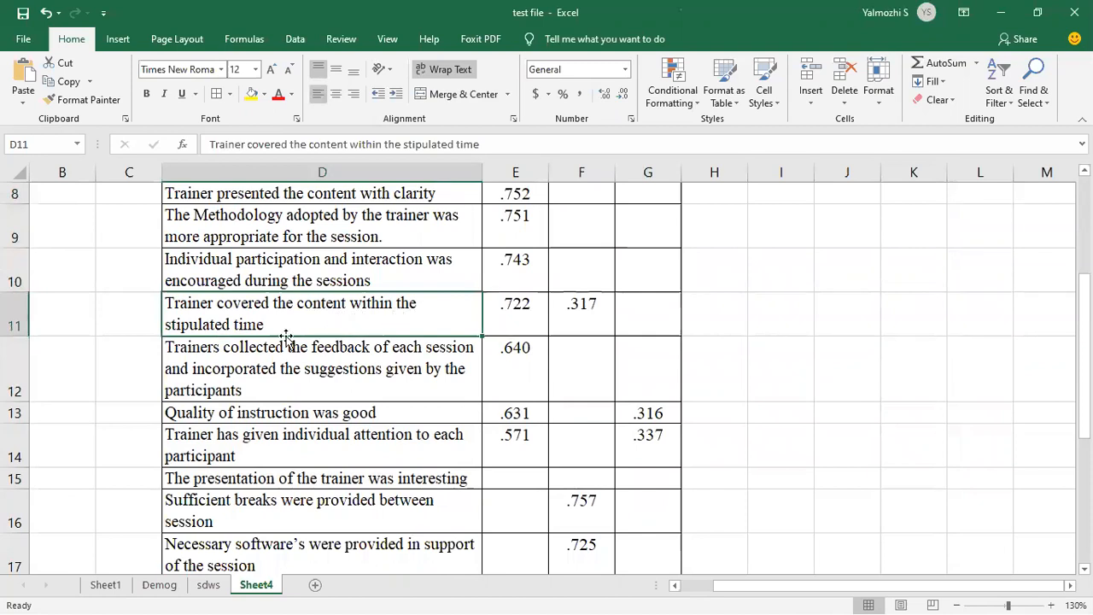
pyautogui.click(515, 318)
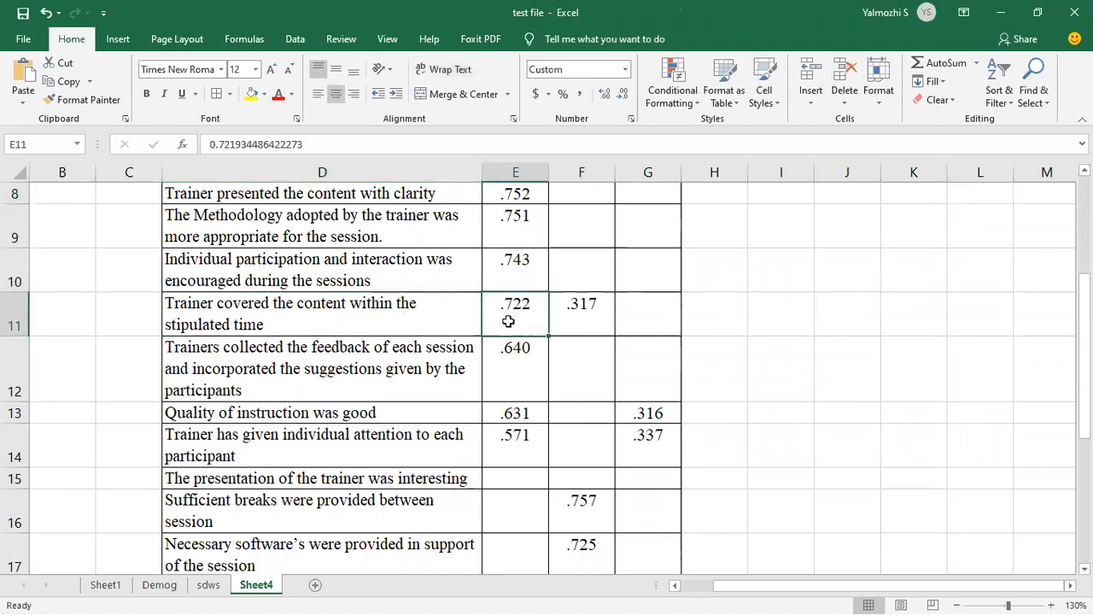
pyautogui.scroll(1, 508, 321)
pyautogui.scroll(2, 518, 325)
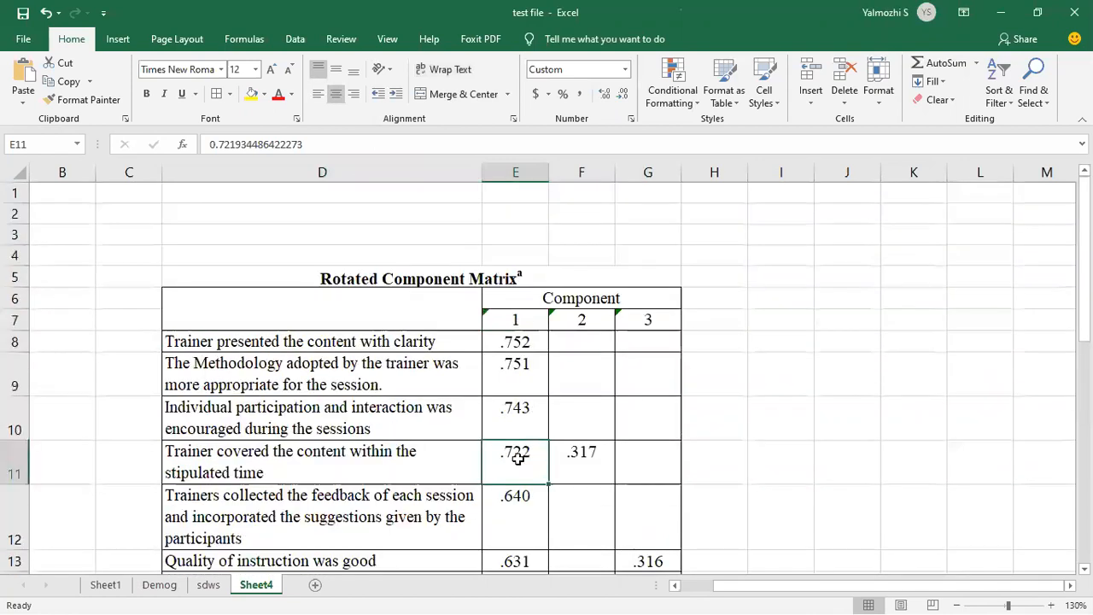
pyautogui.click(587, 458)
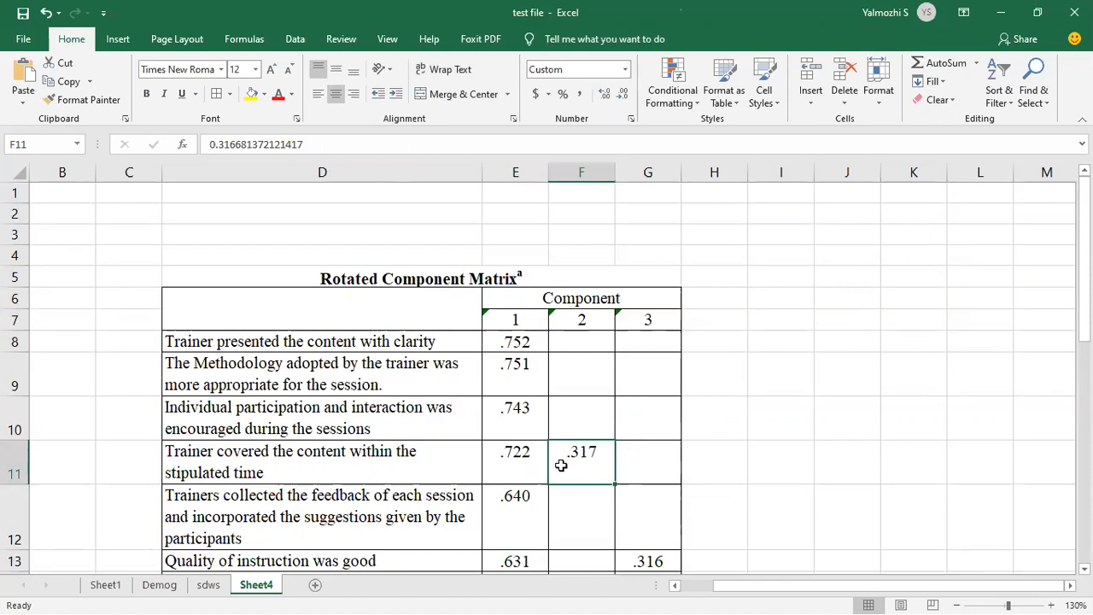
pyautogui.click(522, 466)
pyautogui.moveTo(612, 462); pyautogui.dragTo(641, 456)
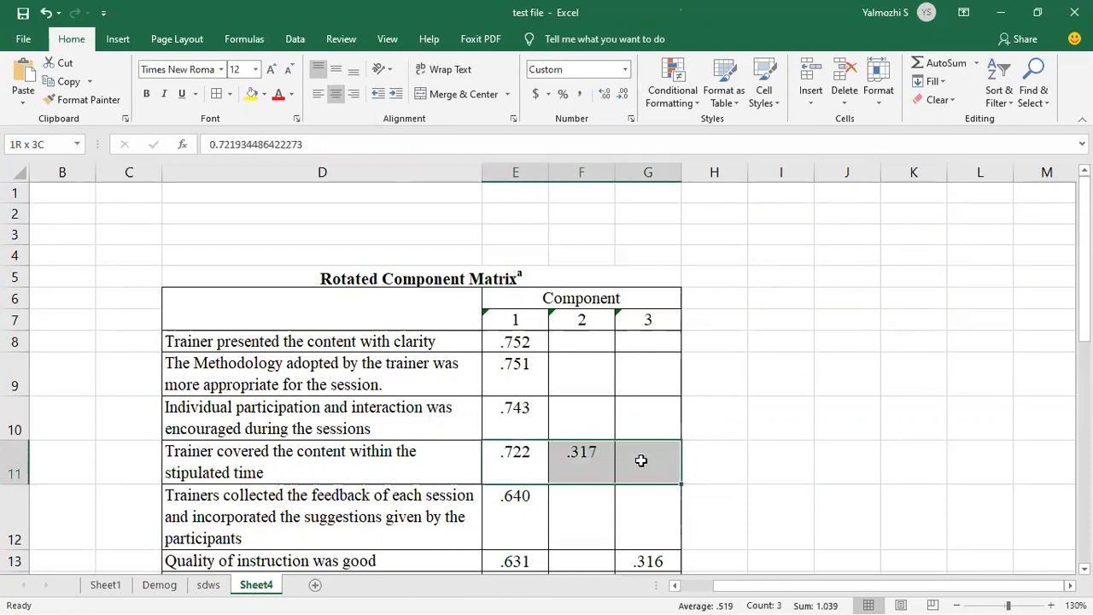
pyautogui.click(521, 457)
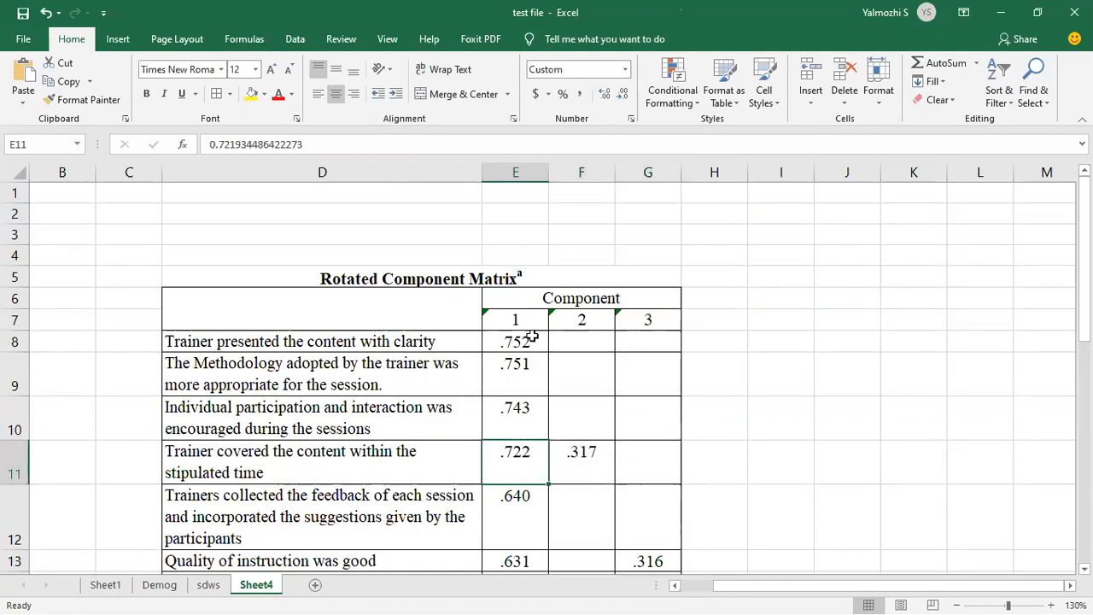
pyautogui.scroll(-2, 523, 337)
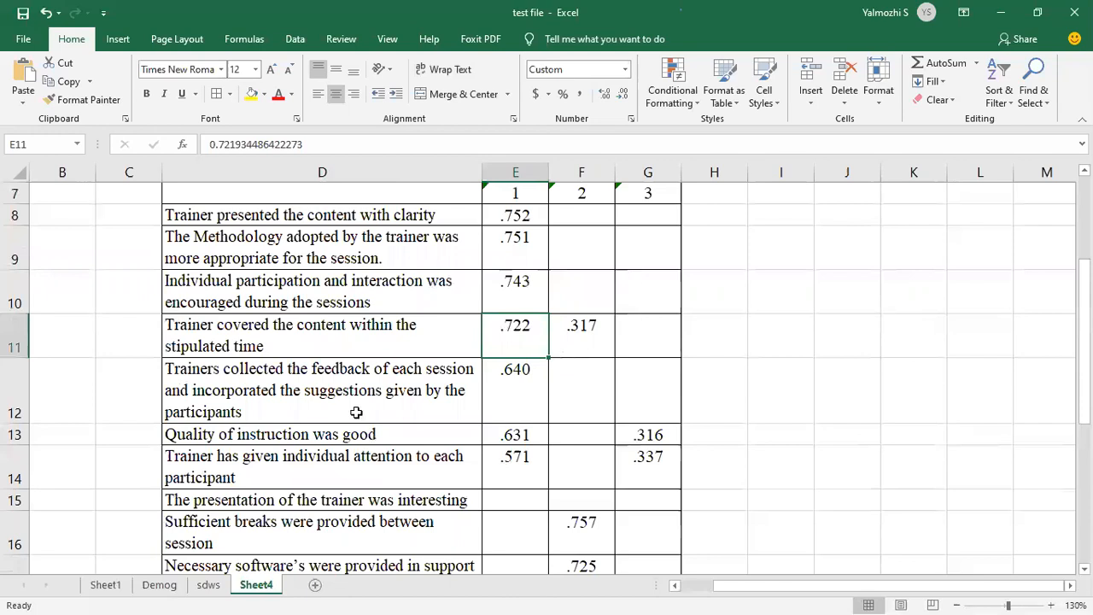
# Fill the component 1 statements and their loadings, D8:E14, with yellow
pyautogui.scroll(1, 407, 415)
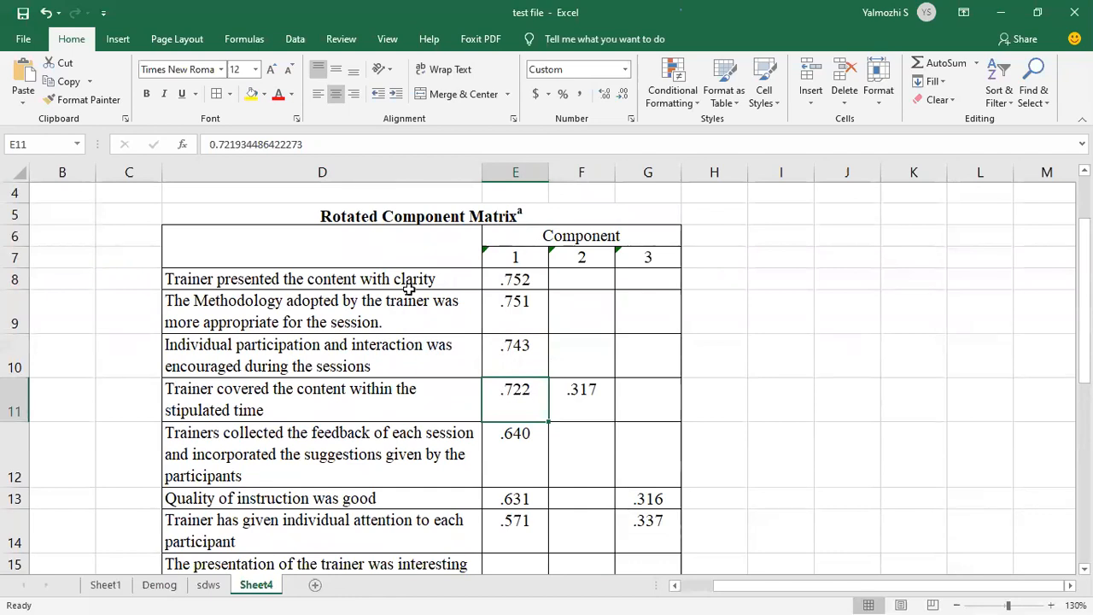
pyautogui.moveTo(421, 280); pyautogui.dragTo(508, 520)
pyautogui.click(252, 93)
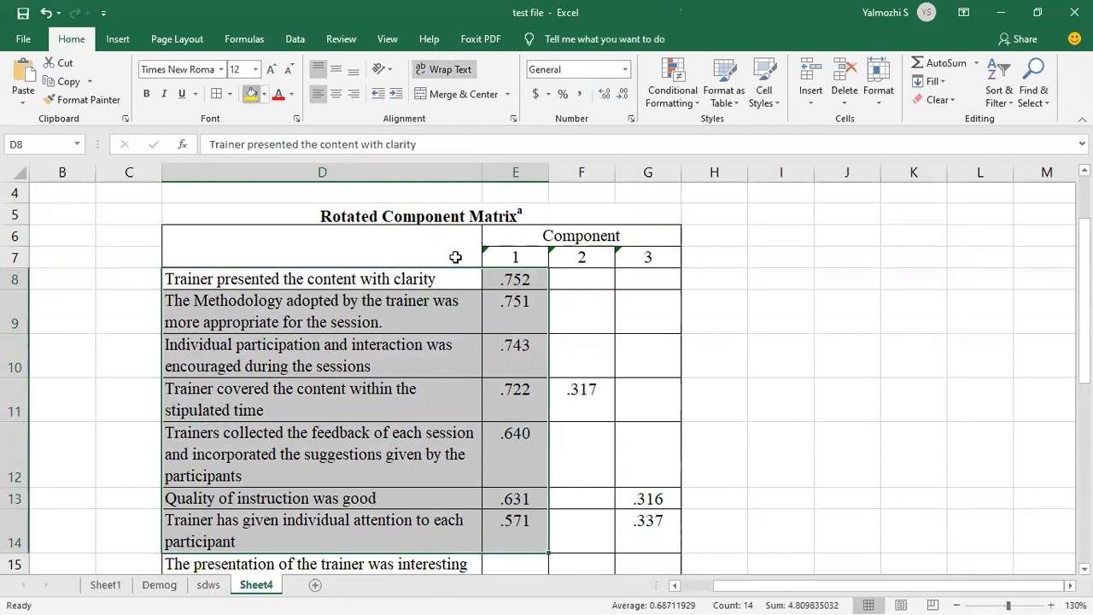
# Fill the first four component 2 statements and their loadings, D16:F19, with yellow
pyautogui.scroll(-2, 469, 288)
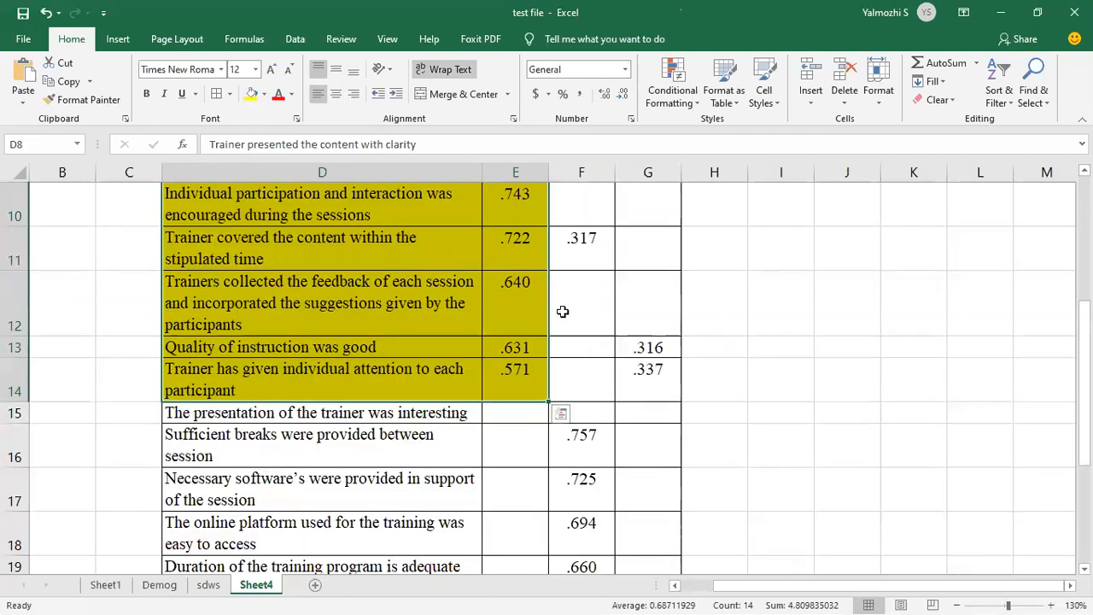
pyautogui.scroll(3, 563, 316)
pyautogui.scroll(-4, 563, 331)
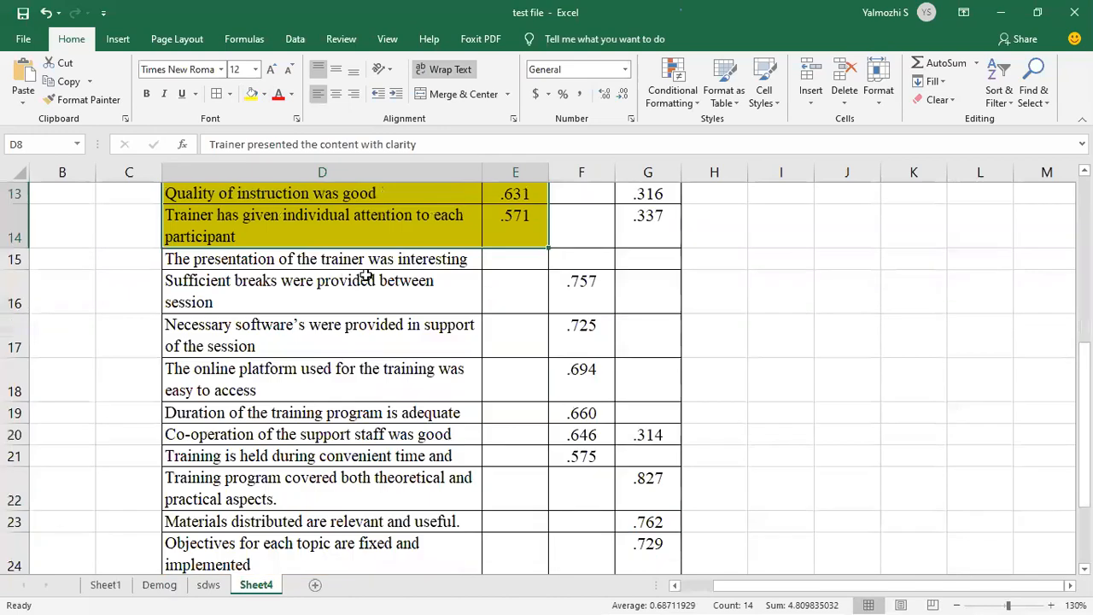
pyautogui.moveTo(333, 288); pyautogui.dragTo(570, 412)
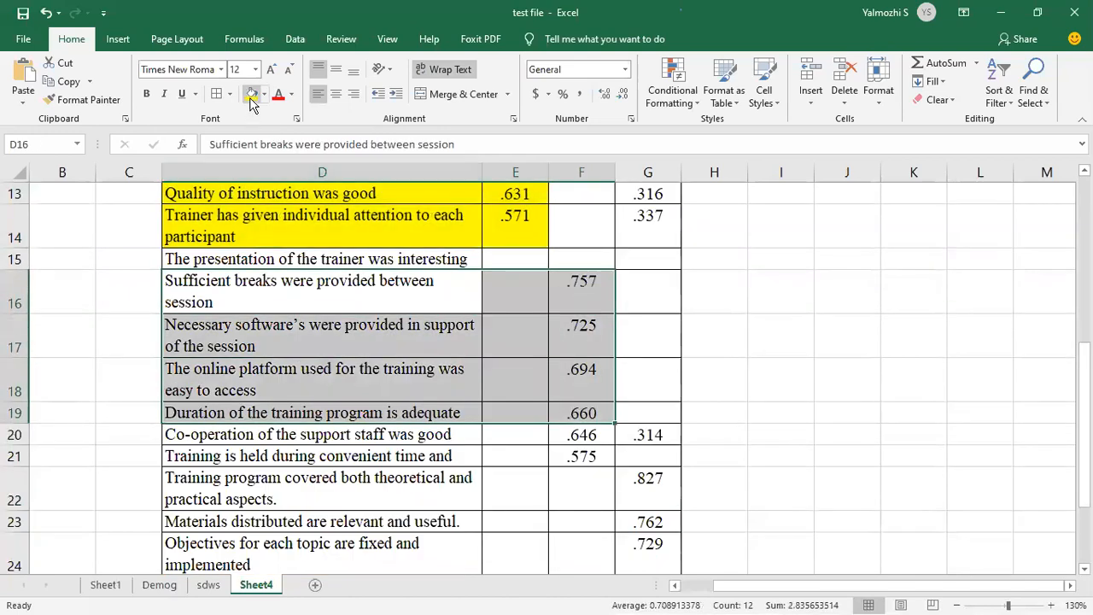
pyautogui.click(251, 93)
# Extend the yellow fill to the remaining component 2 statements on support staff and convenient time, D20:F21
pyautogui.scroll(-1, 437, 351)
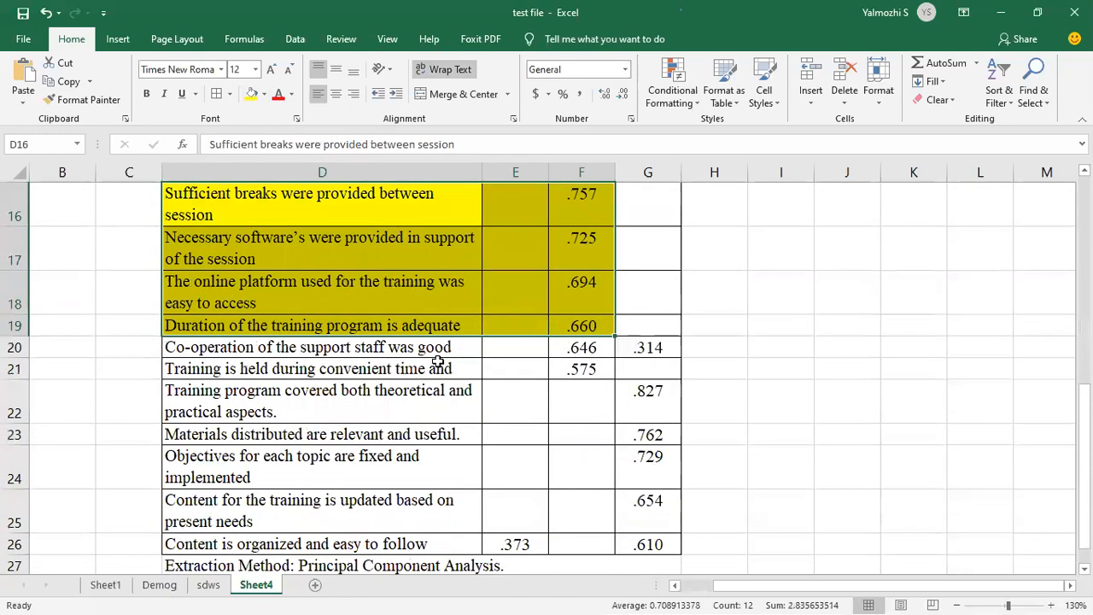
pyautogui.scroll(-1, 437, 362)
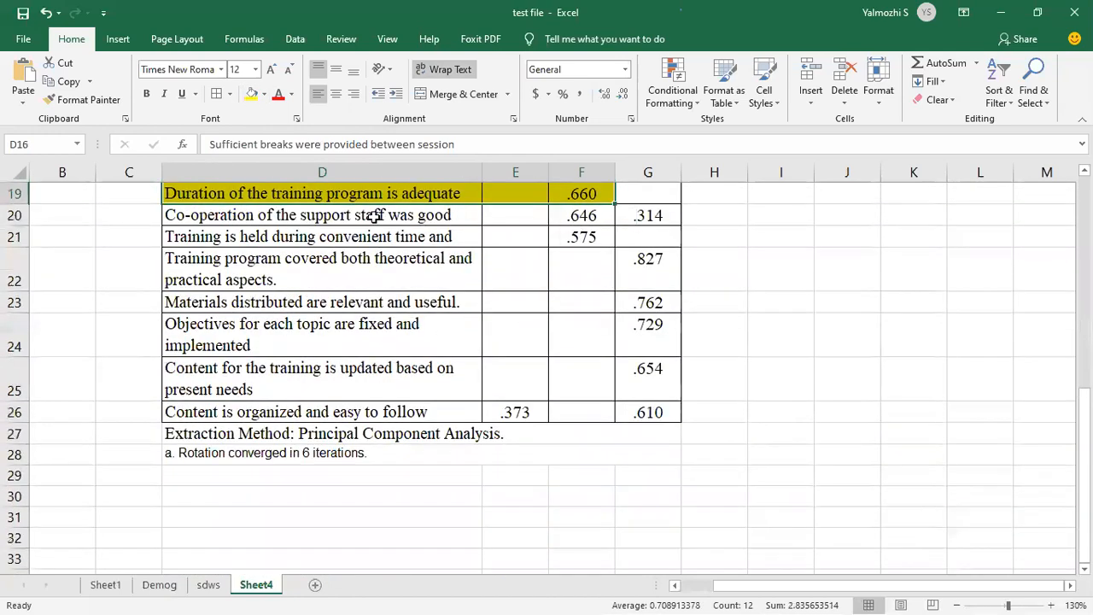
pyautogui.moveTo(499, 214); pyautogui.dragTo(453, 216)
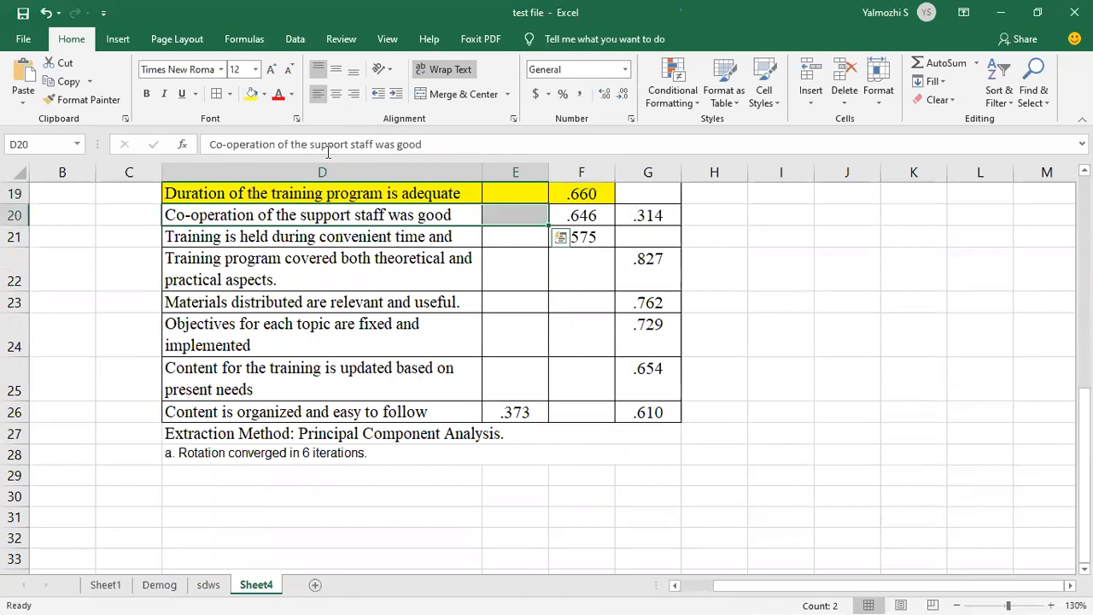
pyautogui.hotkey('shift', 'Right')
pyautogui.click(248, 94)
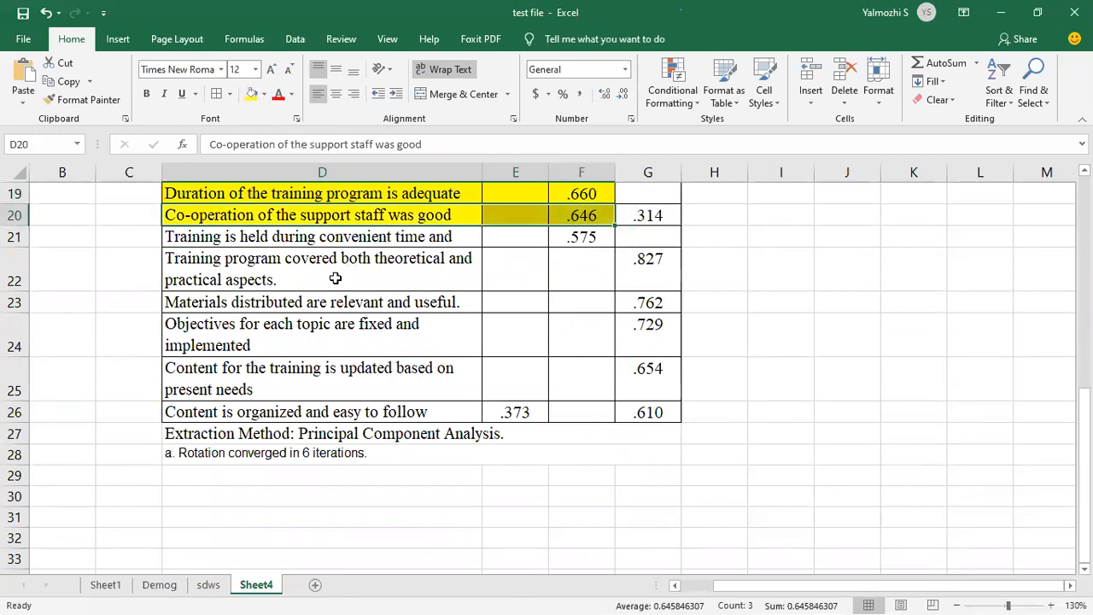
pyautogui.moveTo(328, 240); pyautogui.dragTo(566, 273)
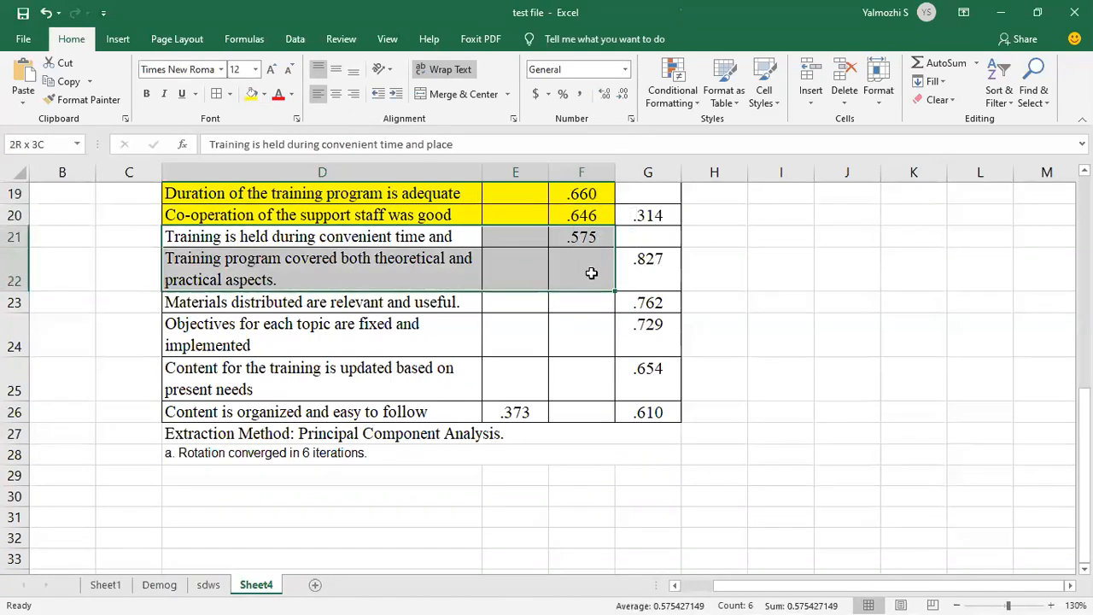
pyautogui.click(433, 239)
pyautogui.keyDown('shift'); pyautogui.click(570, 237); pyautogui.keyUp('shift')
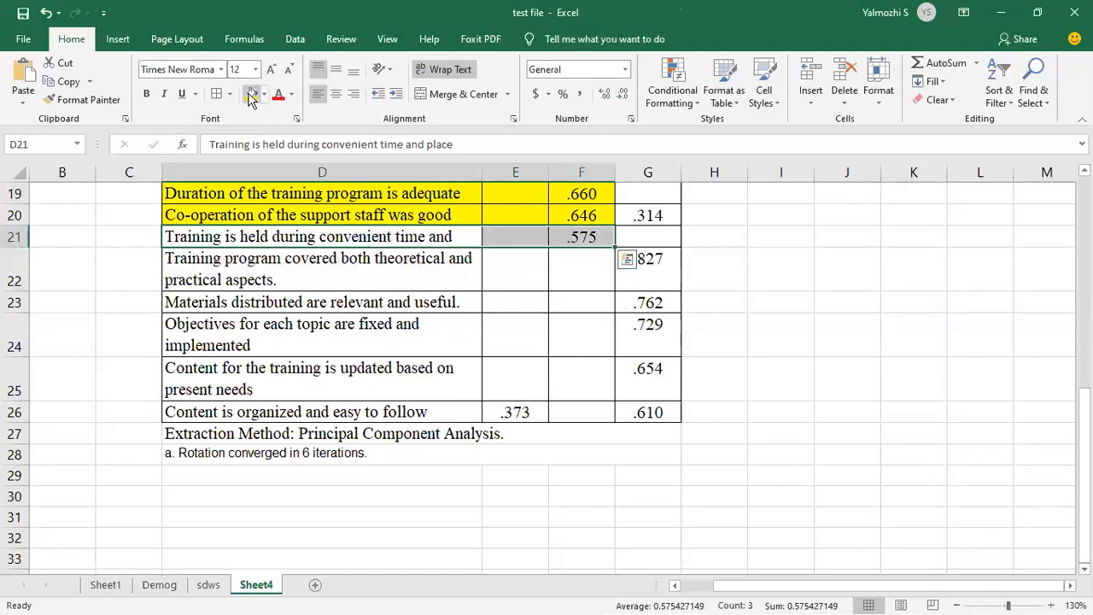
pyautogui.click(248, 94)
# Fill the component 3 statements and their loadings, D22:G26, with light blue-gray
pyautogui.moveTo(317, 249); pyautogui.dragTo(645, 414)
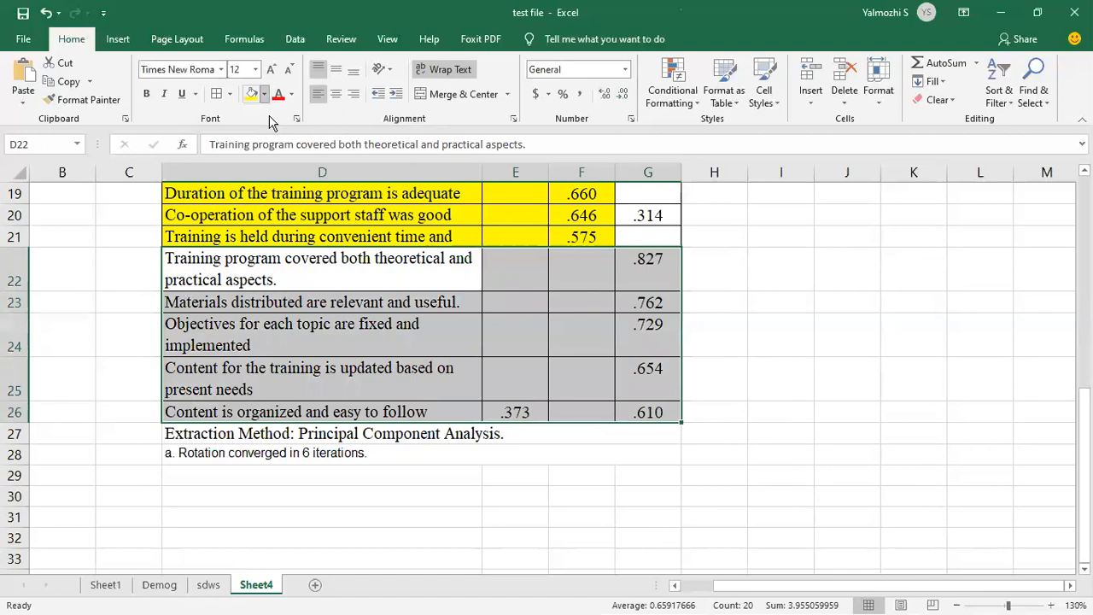
pyautogui.click(265, 95)
pyautogui.click(293, 144)
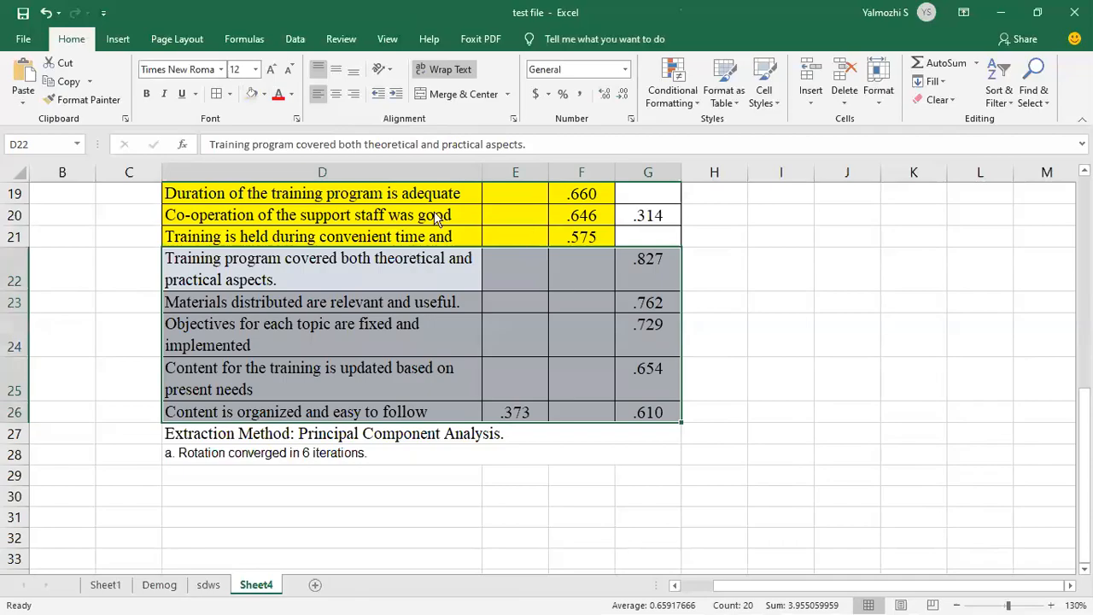
# Switch to the SPSS Statistics Viewer to consult the Total Variance Explained table, and return to the Excel matrix
pyautogui.hotkey('alt', 'Tab')
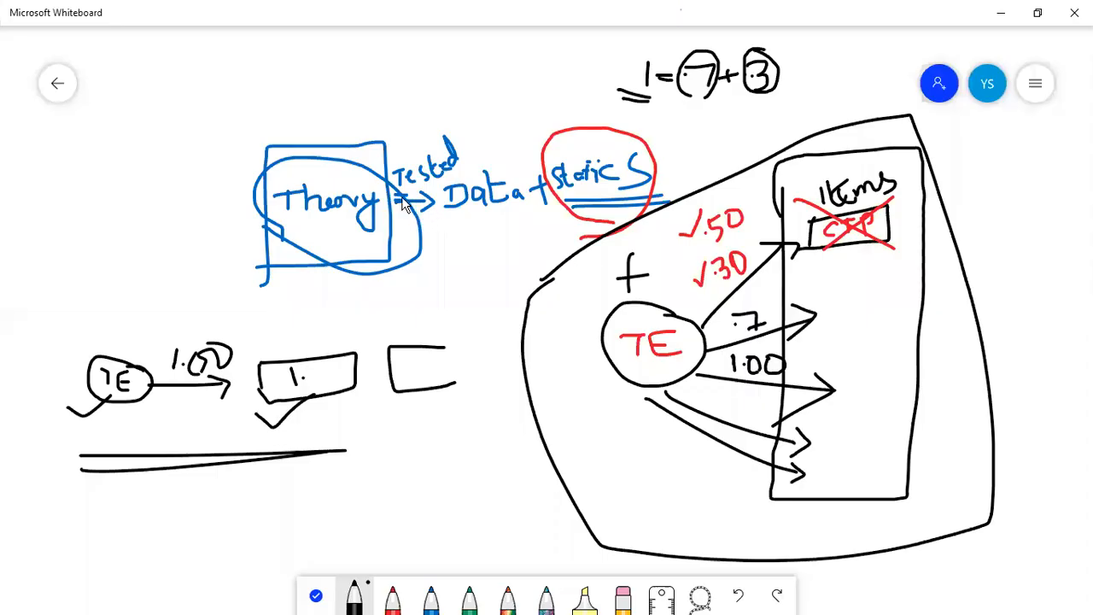
pyautogui.hotkey('alt', 'Tab')
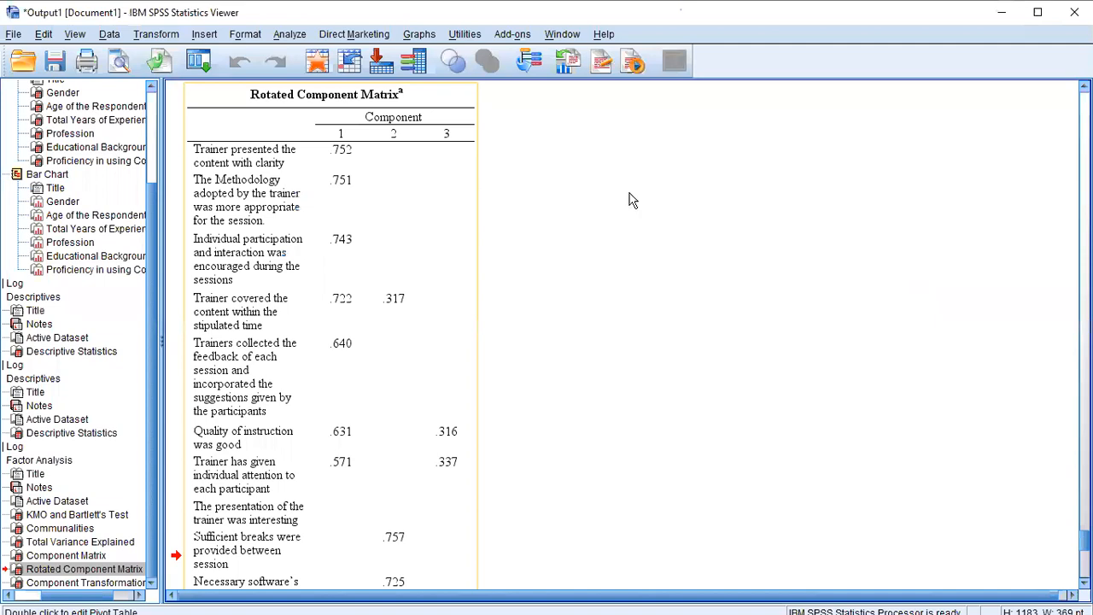
pyautogui.scroll(10, 806, 212)
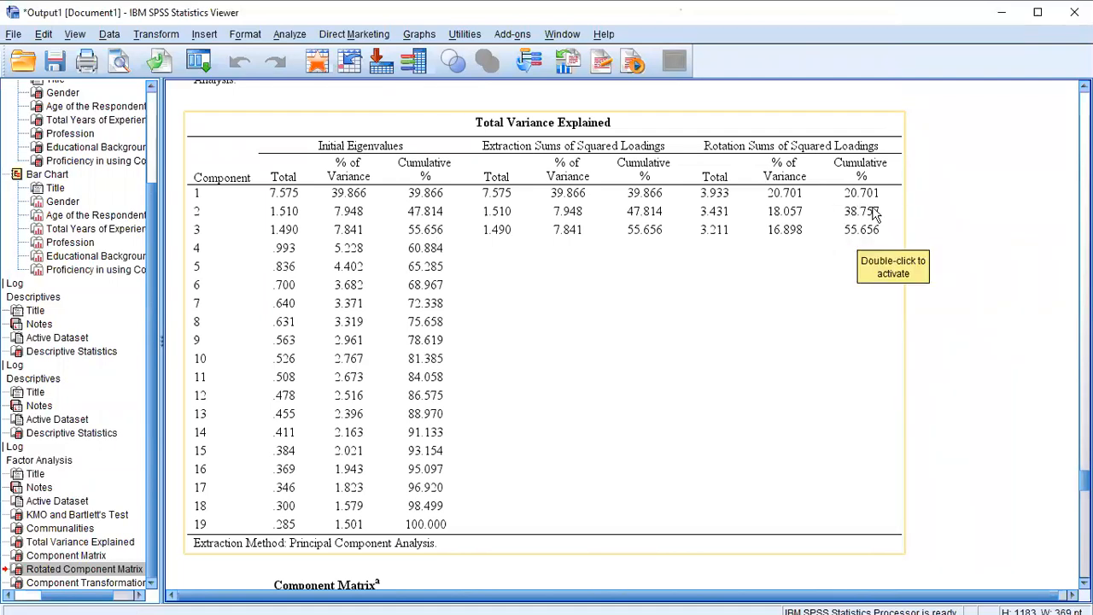
pyautogui.hotkey('alt', 'Tab')
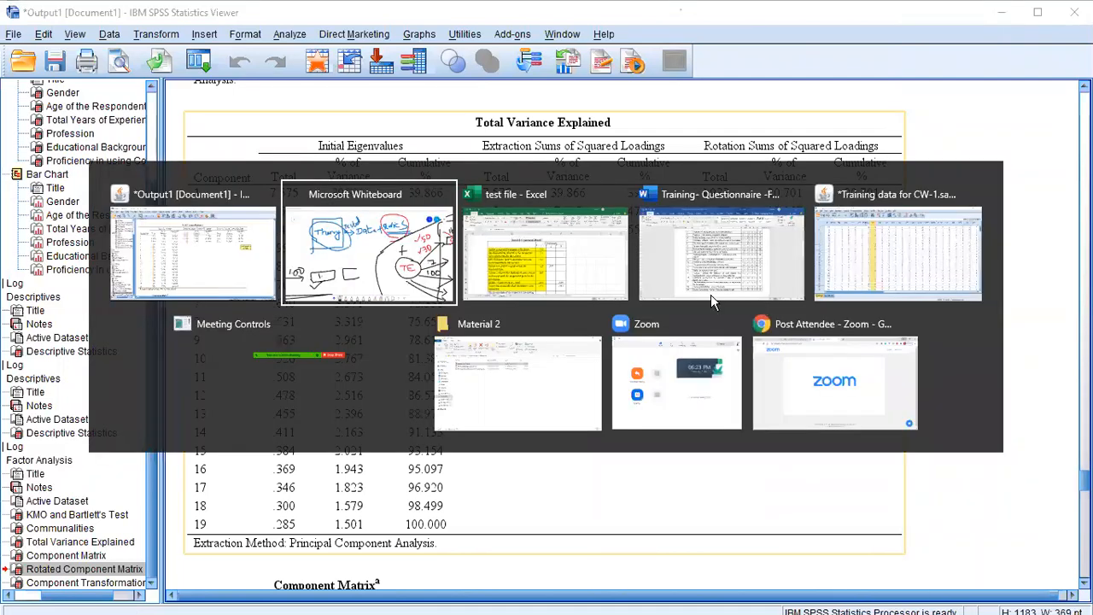
pyautogui.click(474, 295)
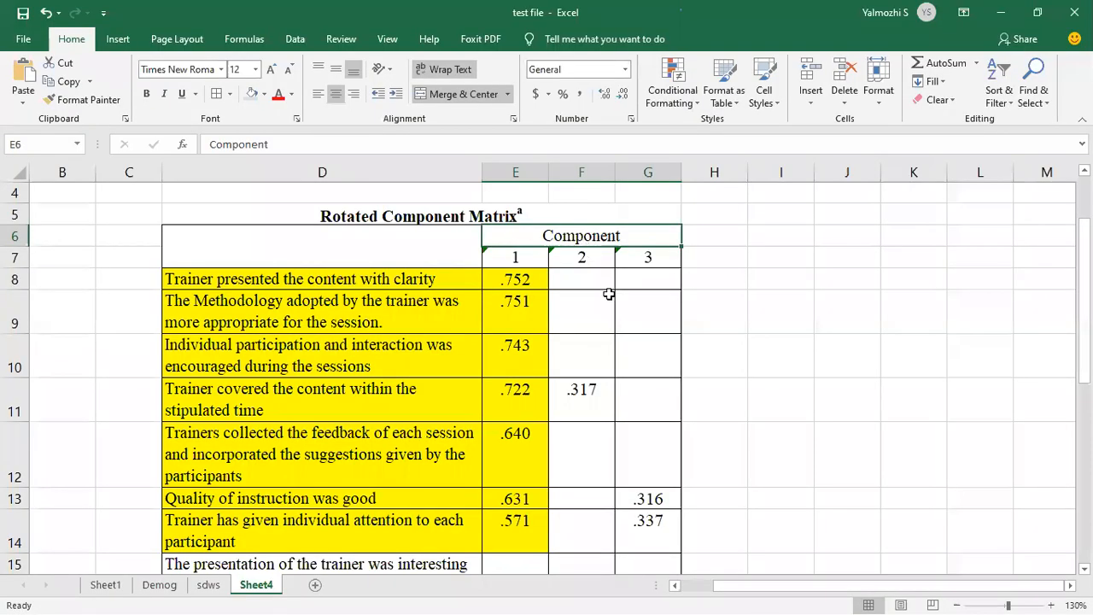
# Compare the component 1 and 2 loadings in rows 8 and 11, and enter .534 as row 11's component 3 loading in G11
pyautogui.click(510, 280)
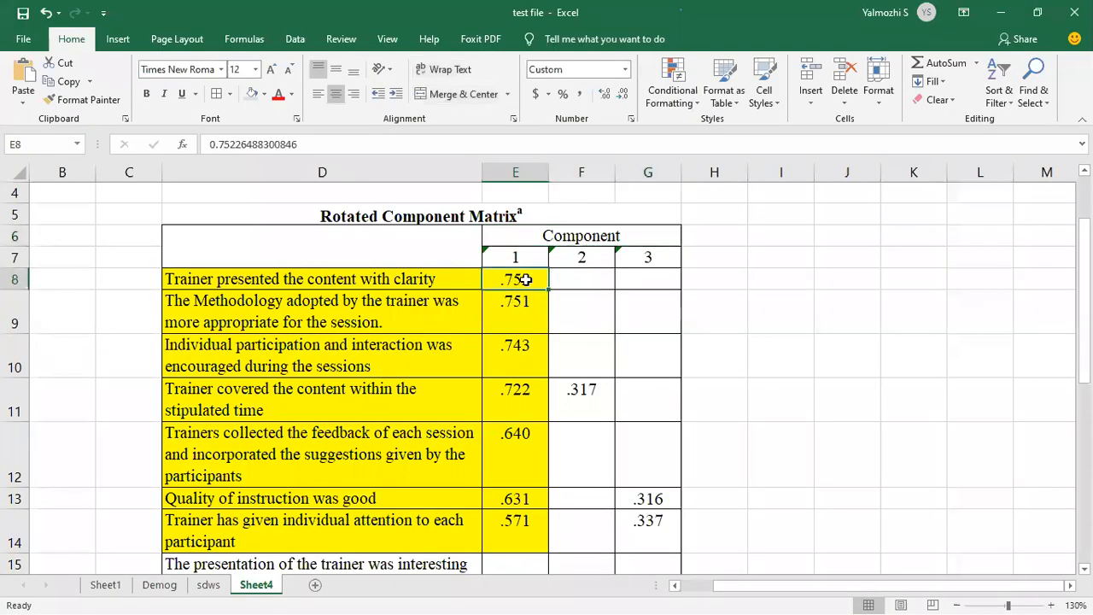
pyautogui.click(572, 281)
pyautogui.click(580, 400)
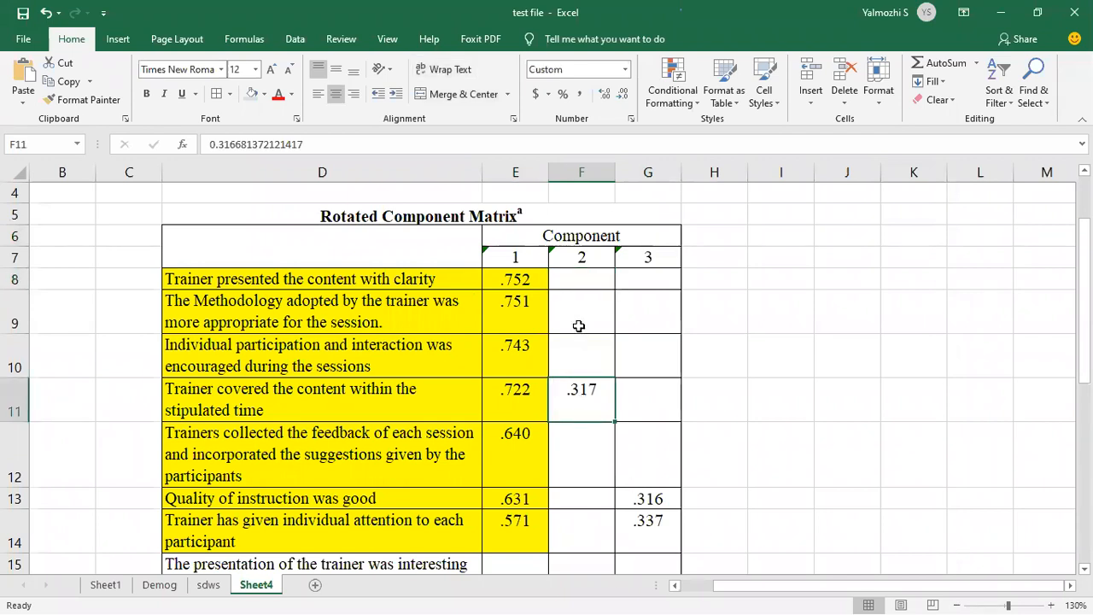
pyautogui.scroll(-2, 559, 329)
pyautogui.click(513, 252)
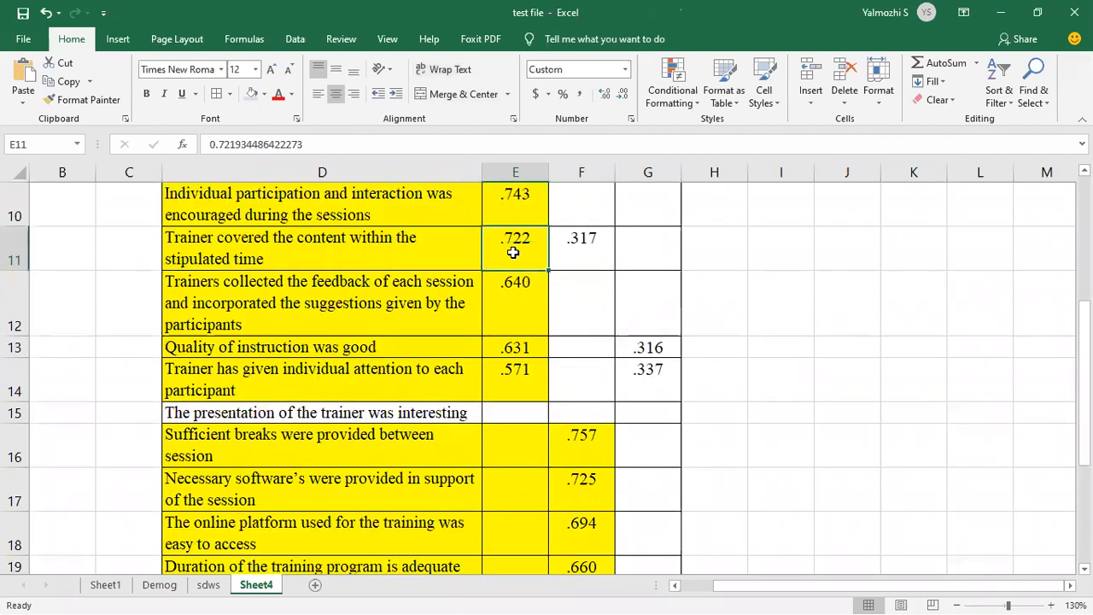
pyautogui.click(580, 250)
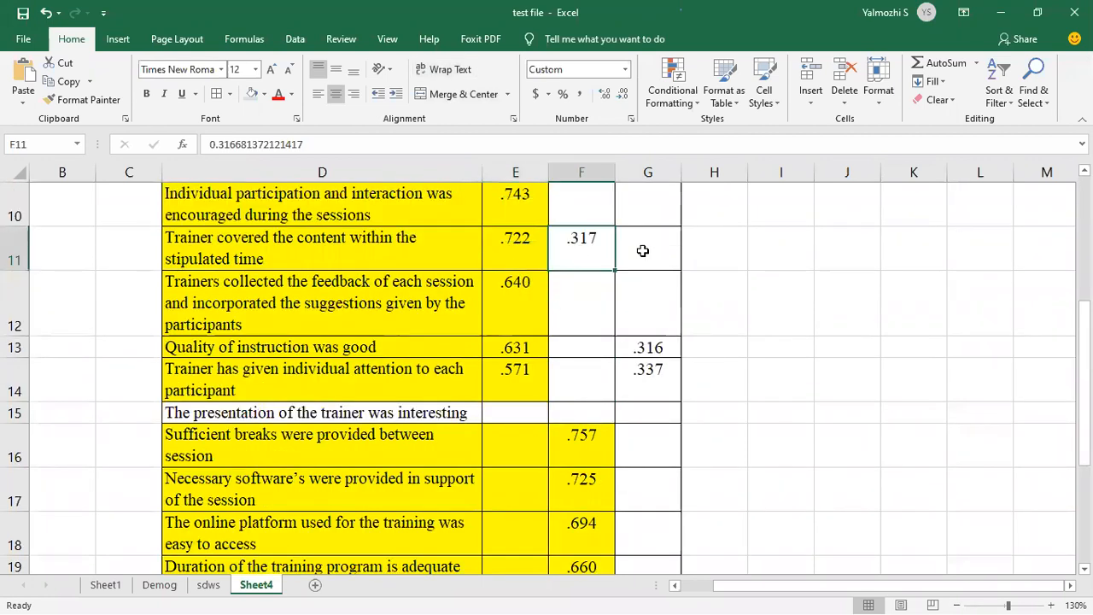
pyautogui.click(646, 251)
pyautogui.write('.534')
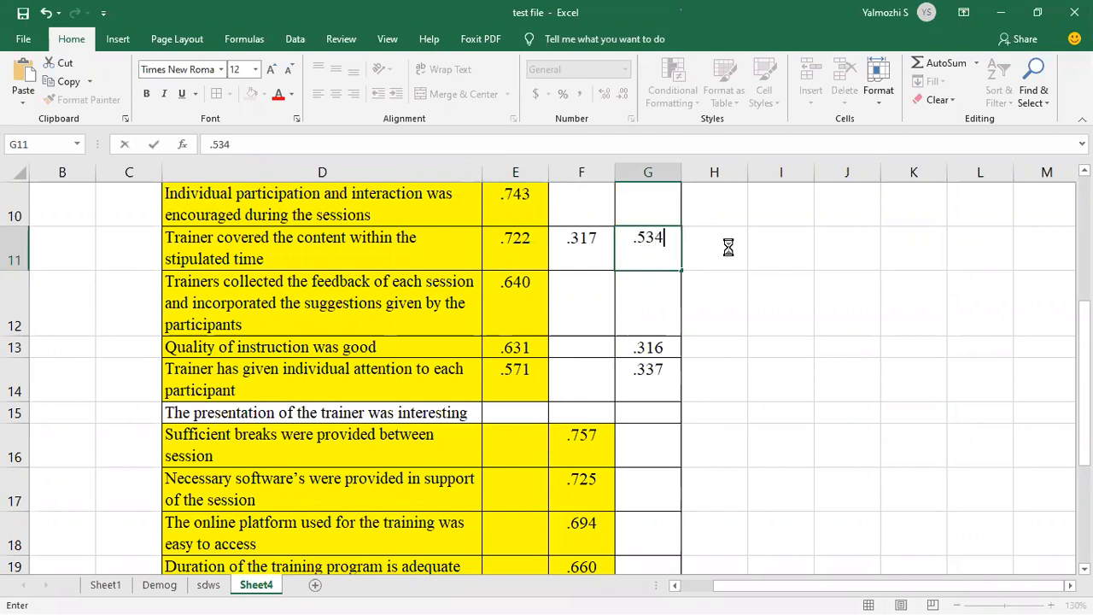
pyautogui.press('Tab')
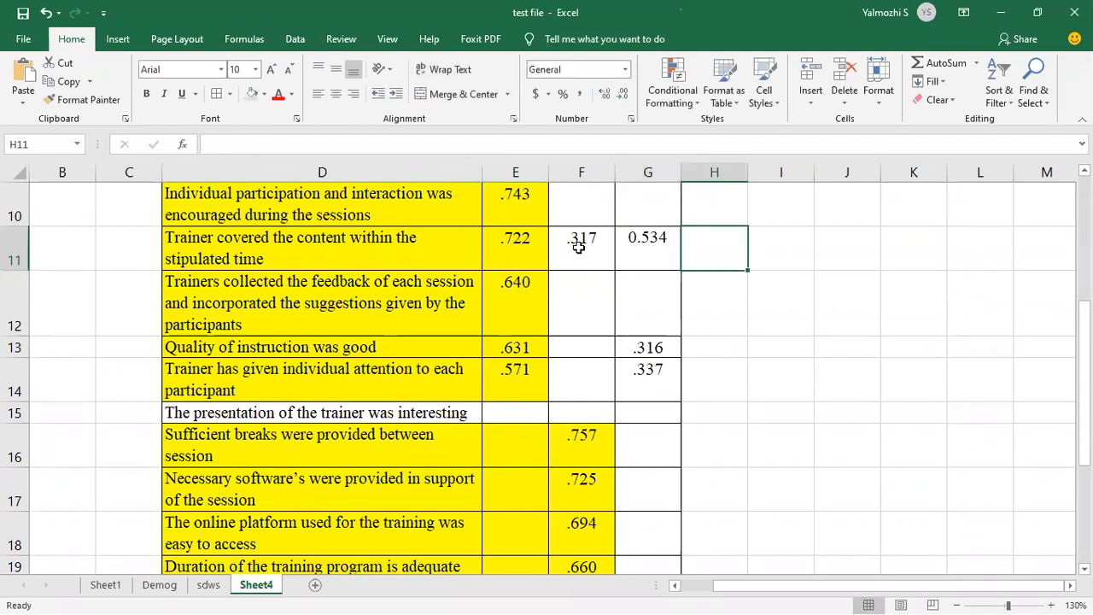
# Examine the component 1 group D8:E14, and check row 15's statement on the trainer's presentation for loadings across all three components
pyautogui.click(532, 248)
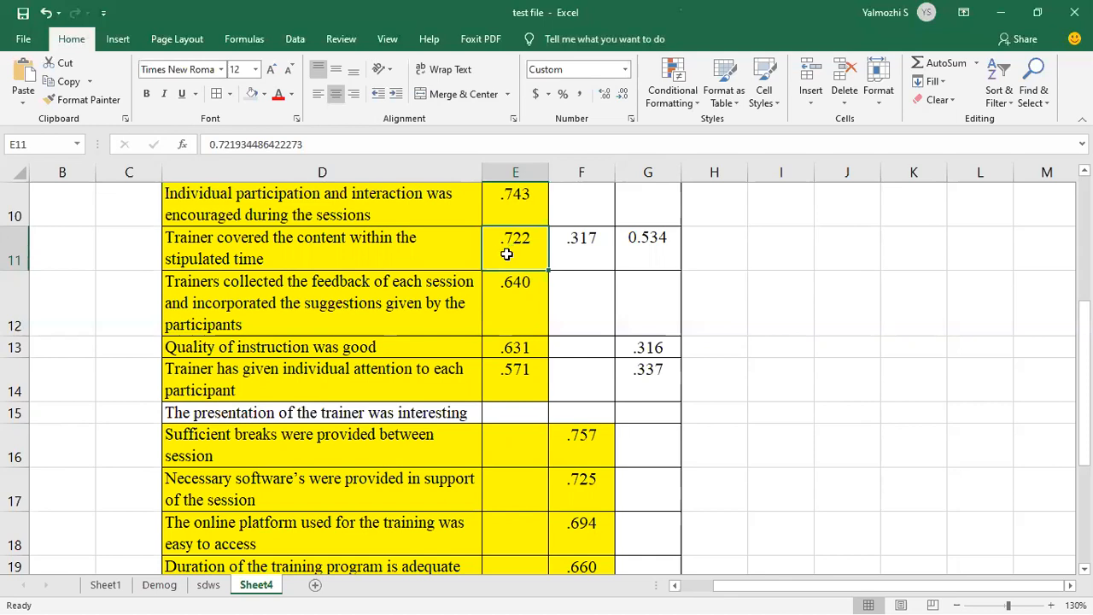
pyautogui.moveTo(444, 244); pyautogui.dragTo(505, 492)
pyautogui.scroll(2, 495, 258)
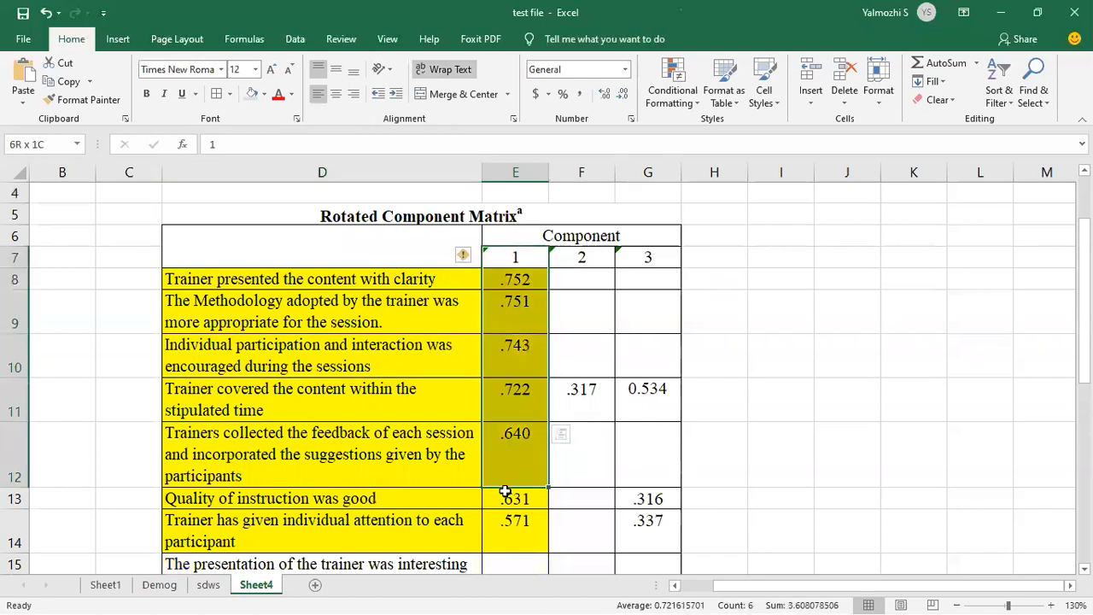
pyautogui.moveTo(309, 284); pyautogui.dragTo(502, 532)
pyautogui.scroll(-1, 391, 418)
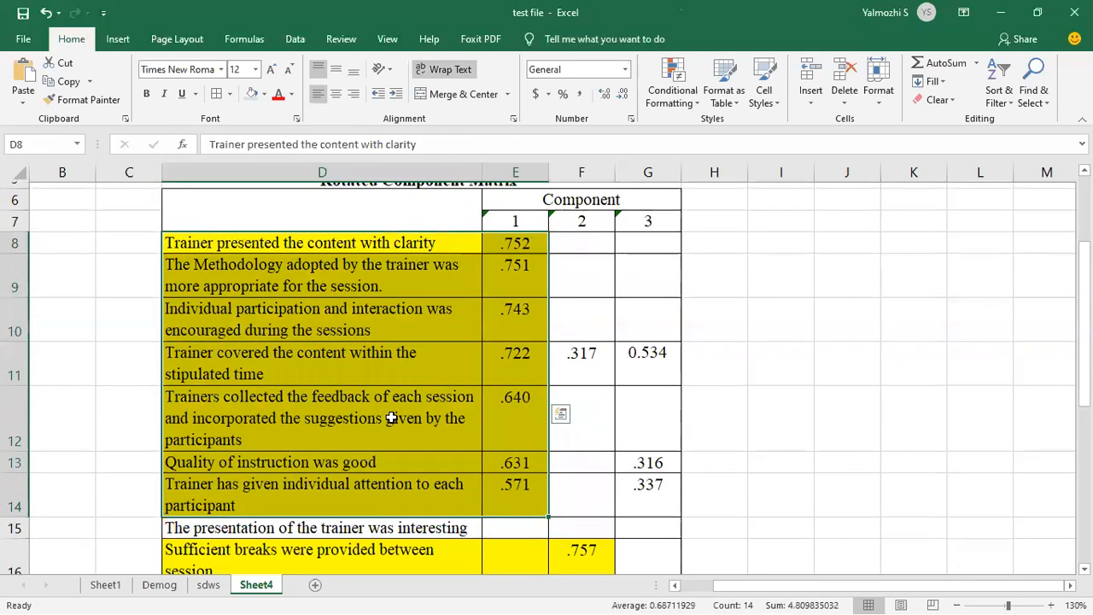
pyautogui.scroll(-2, 358, 415)
pyautogui.click(418, 415)
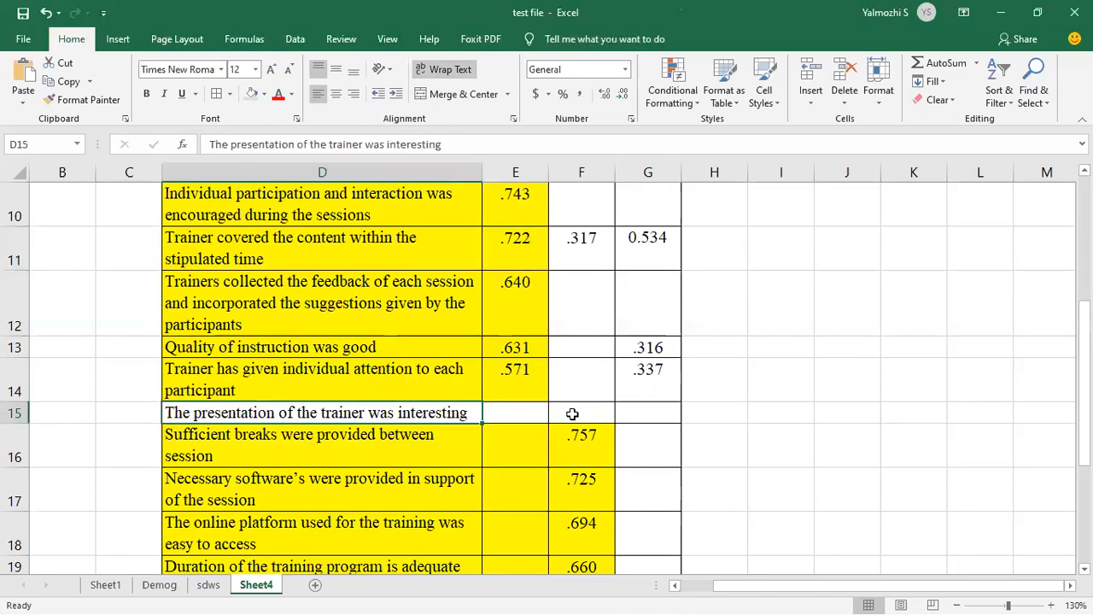
pyautogui.moveTo(529, 415); pyautogui.dragTo(657, 415)
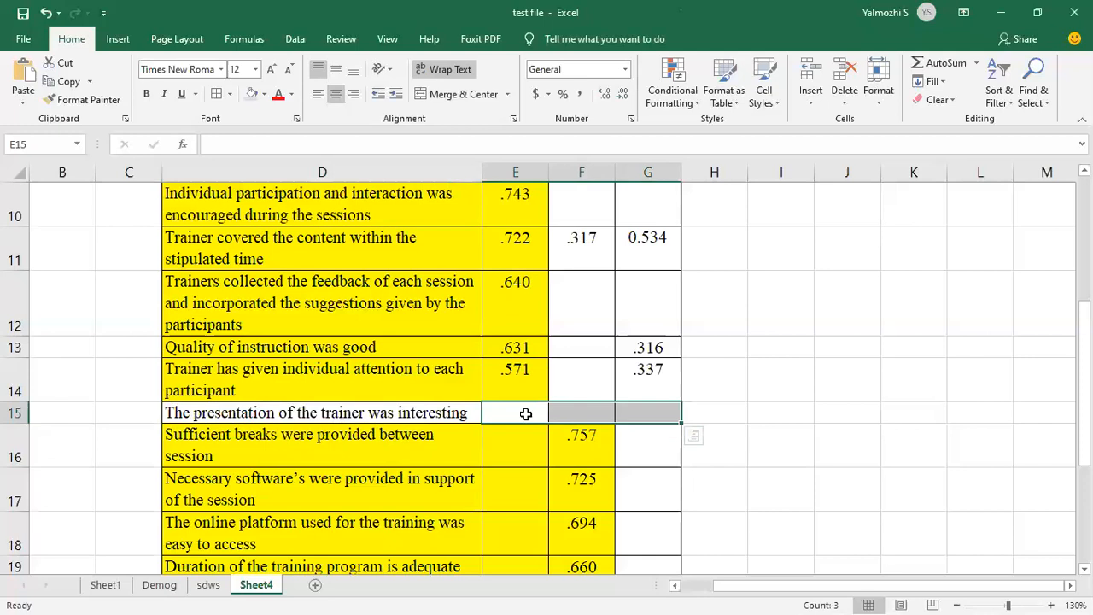
# Examine the component 2 group D16:F21, including row 20's cross-loading on component 3, and the component 3 group D22:G26
pyautogui.scroll(-1, 526, 413)
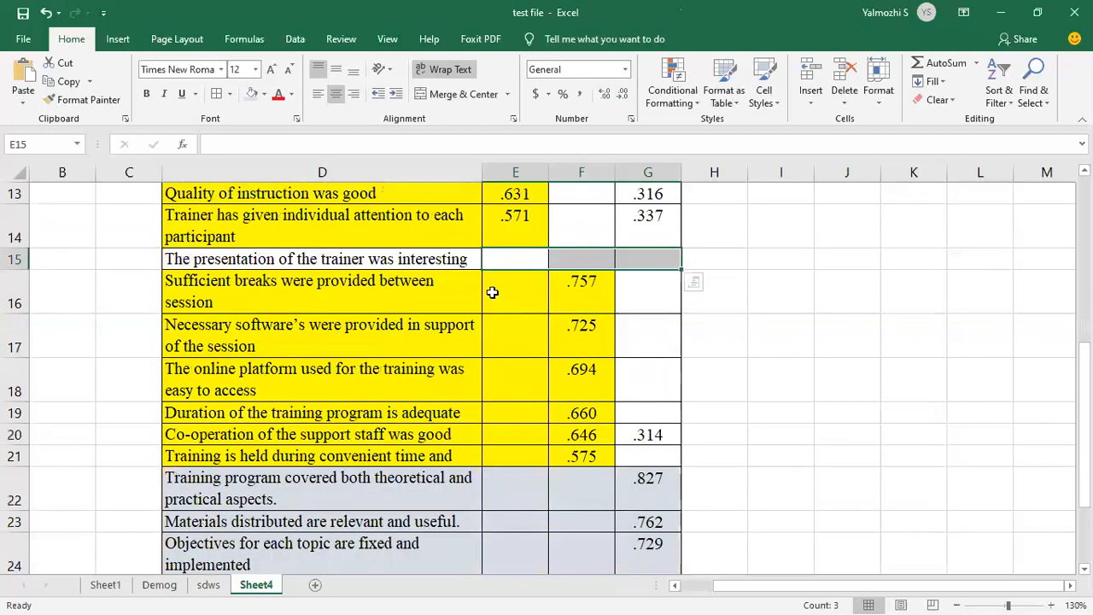
pyautogui.moveTo(493, 293); pyautogui.dragTo(498, 410)
pyautogui.moveTo(647, 290); pyautogui.dragTo(658, 410)
pyautogui.moveTo(579, 291); pyautogui.dragTo(582, 435)
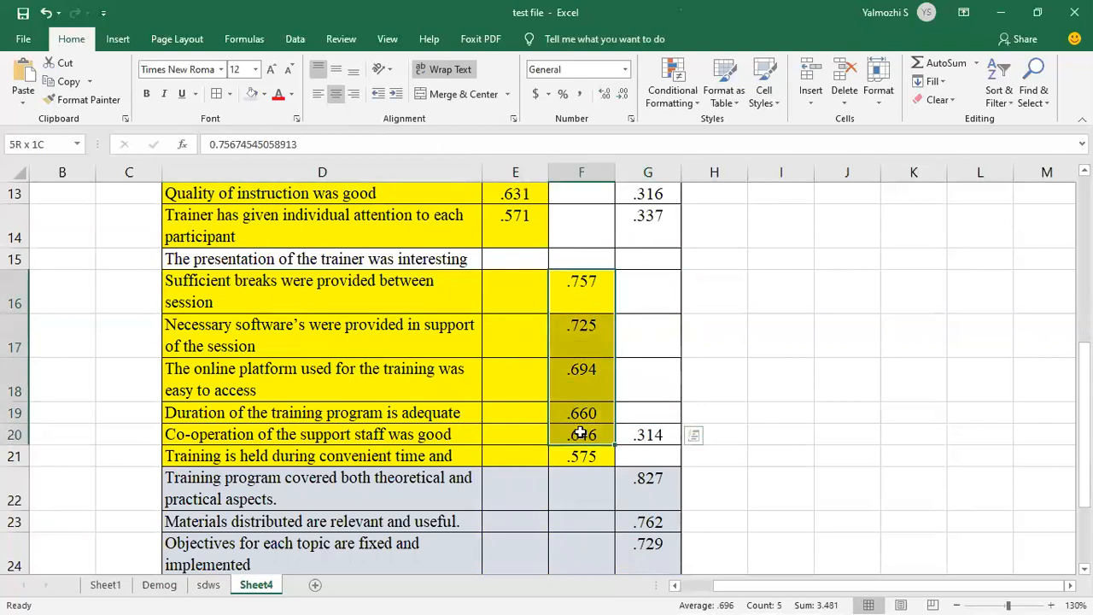
pyautogui.click(658, 435)
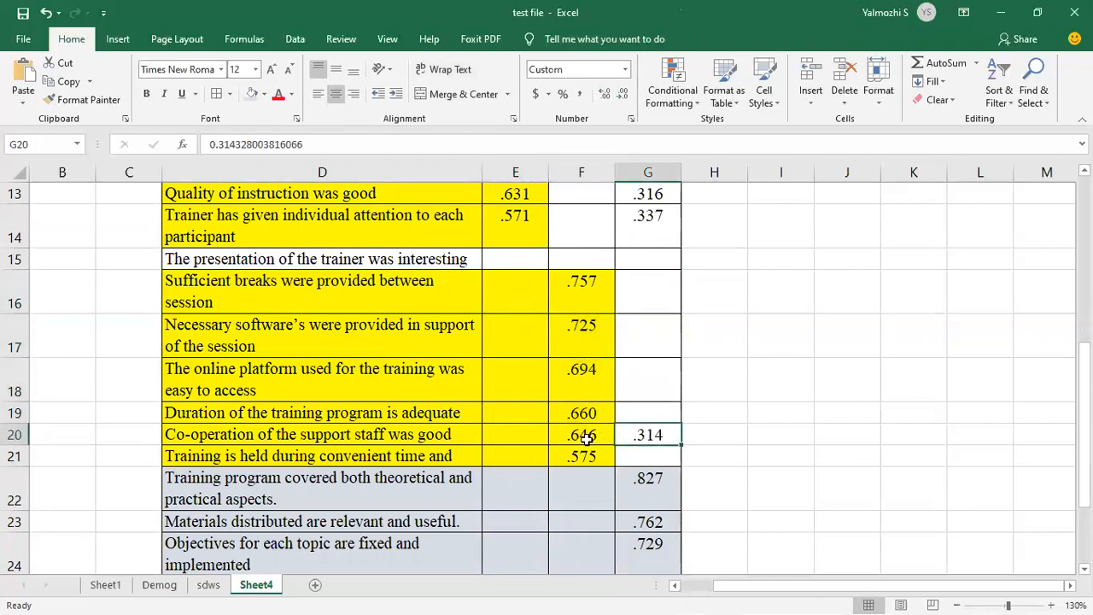
pyautogui.moveTo(359, 285); pyautogui.dragTo(578, 453)
pyautogui.scroll(-2, 557, 419)
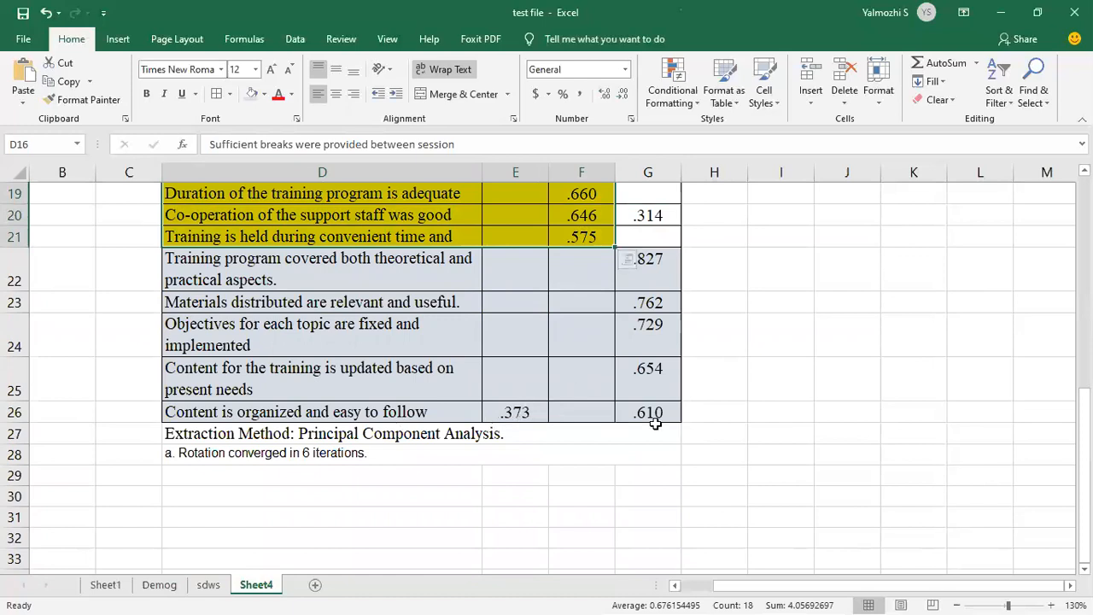
pyautogui.moveTo(355, 260); pyautogui.dragTo(650, 407)
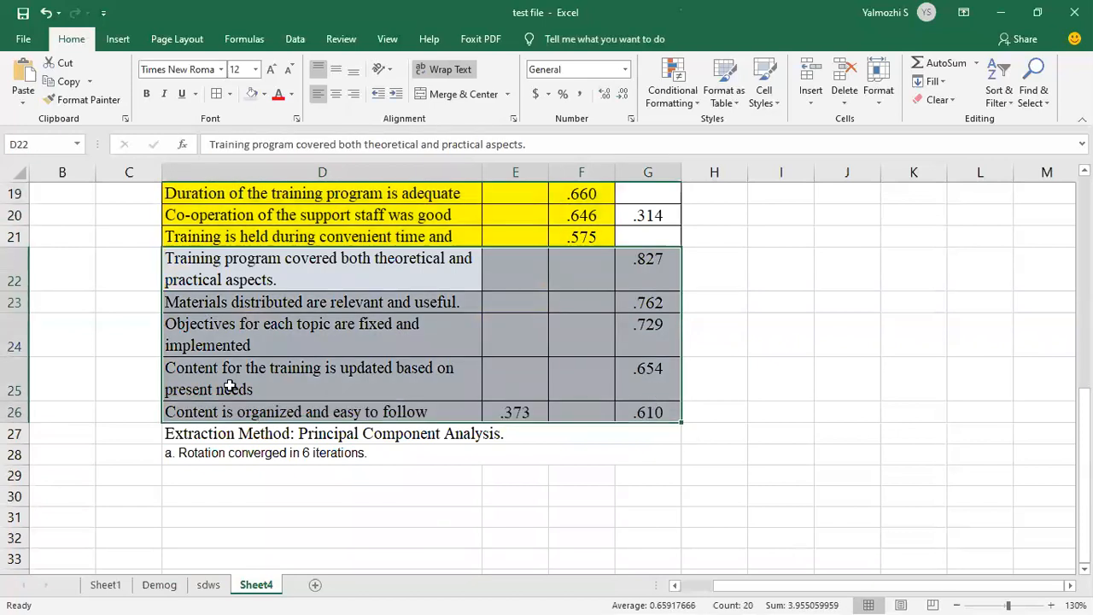
pyautogui.scroll(5, 222, 384)
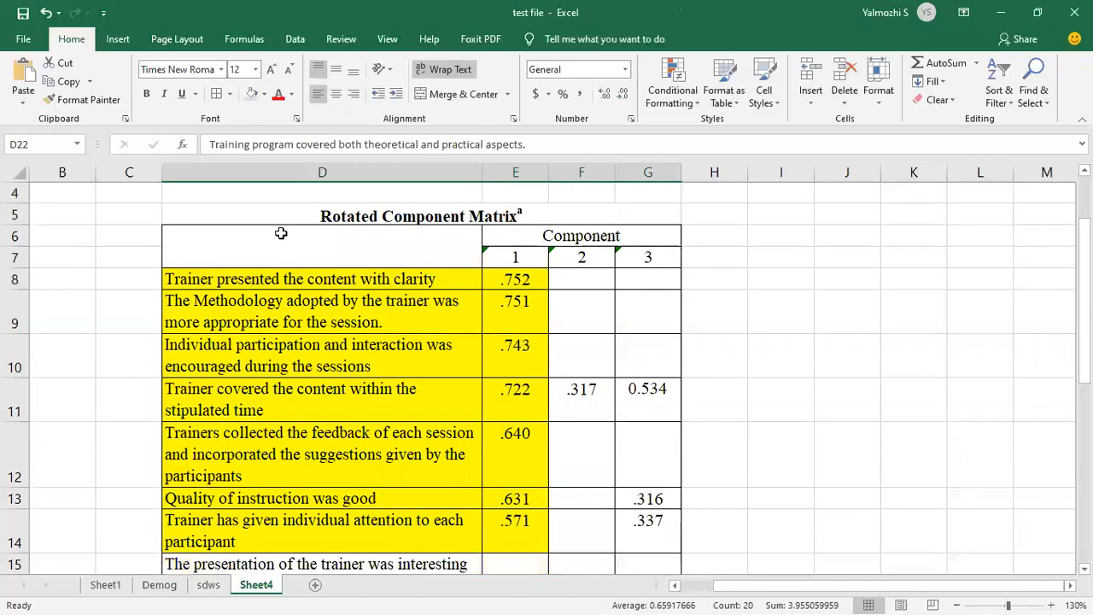
# Widen column C beside the matrix statements, and switch to the Word questionnaire to review its numbered training items
pyautogui.moveTo(162, 174); pyautogui.dragTo(232, 177)
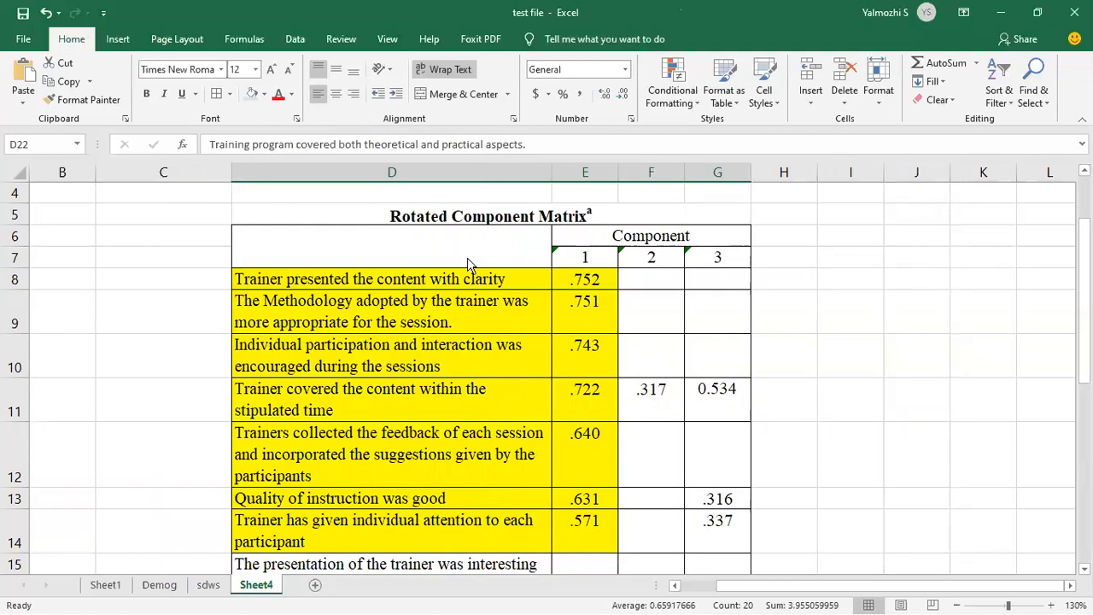
pyautogui.hotkey('alt', 'Tab')
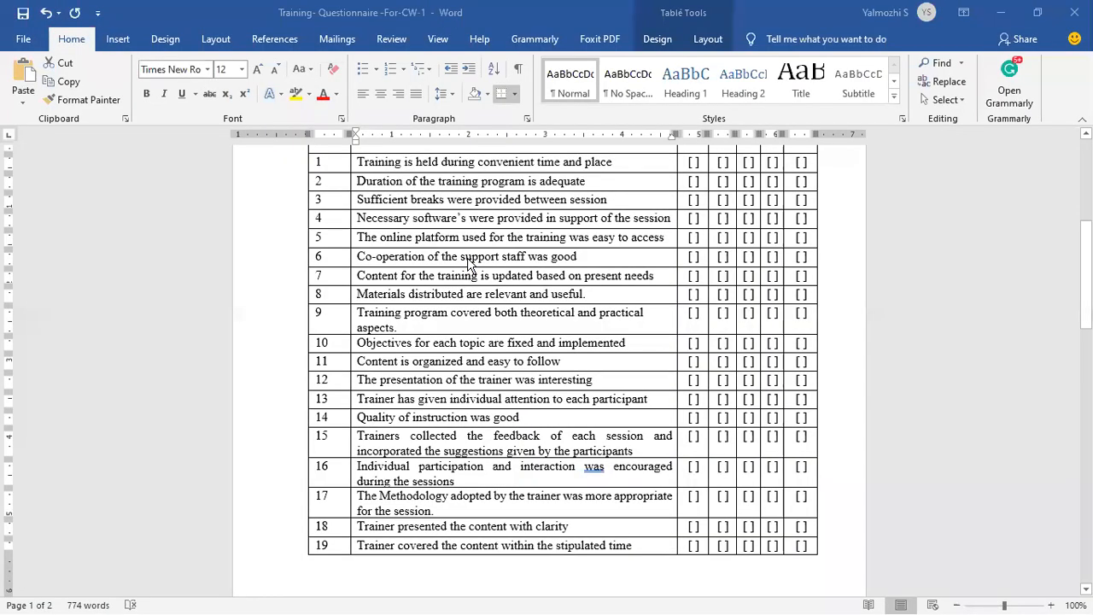
pyautogui.scroll(1, 469, 257)
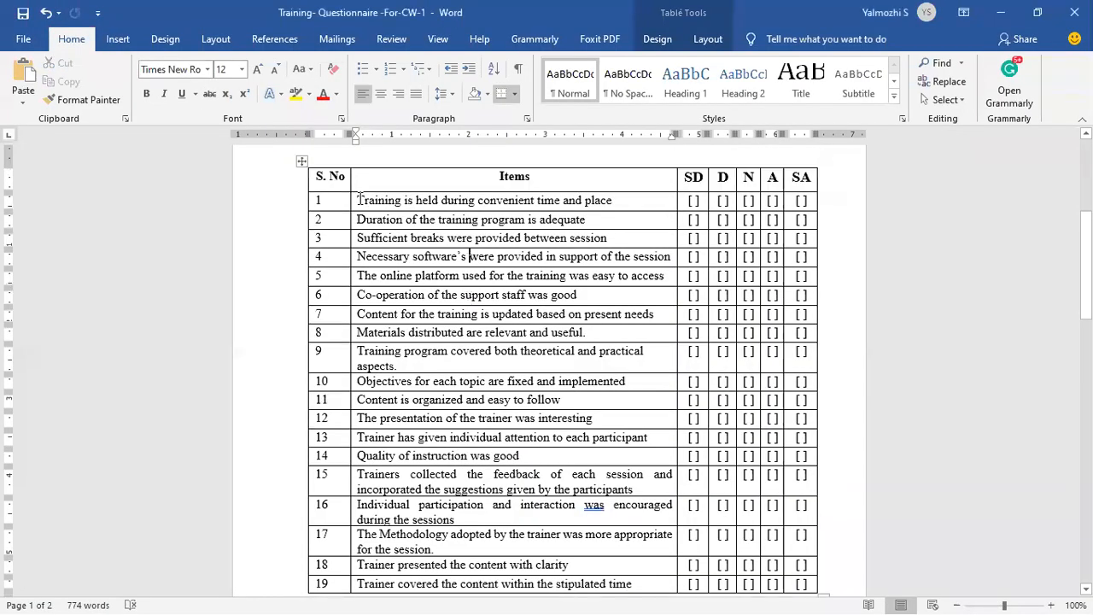
pyautogui.moveTo(497, 295); pyautogui.dragTo(503, 312)
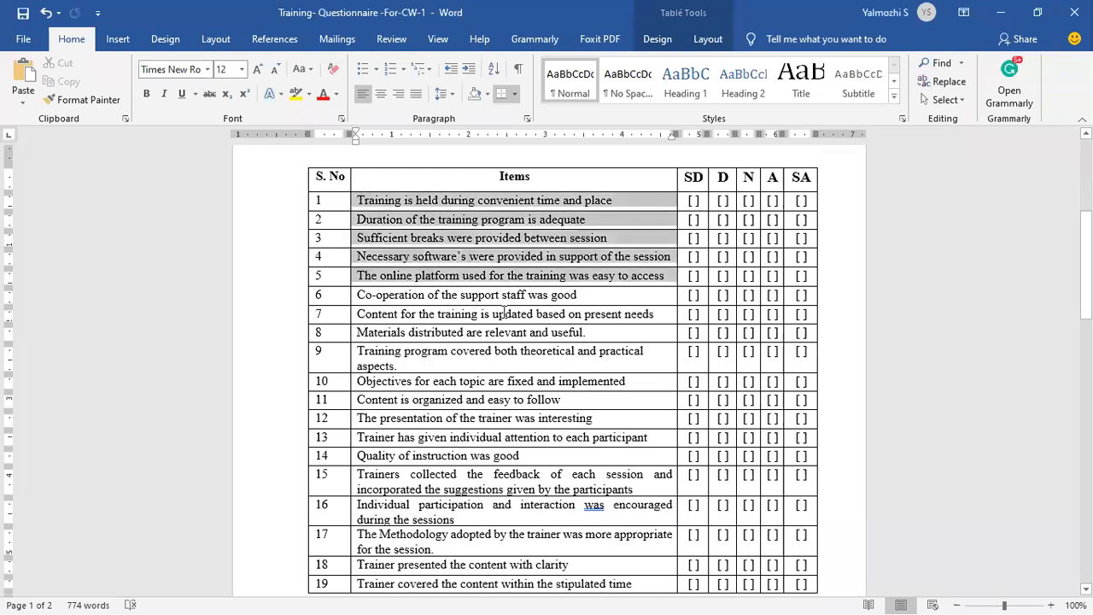
pyautogui.moveTo(524, 407); pyautogui.dragTo(545, 534)
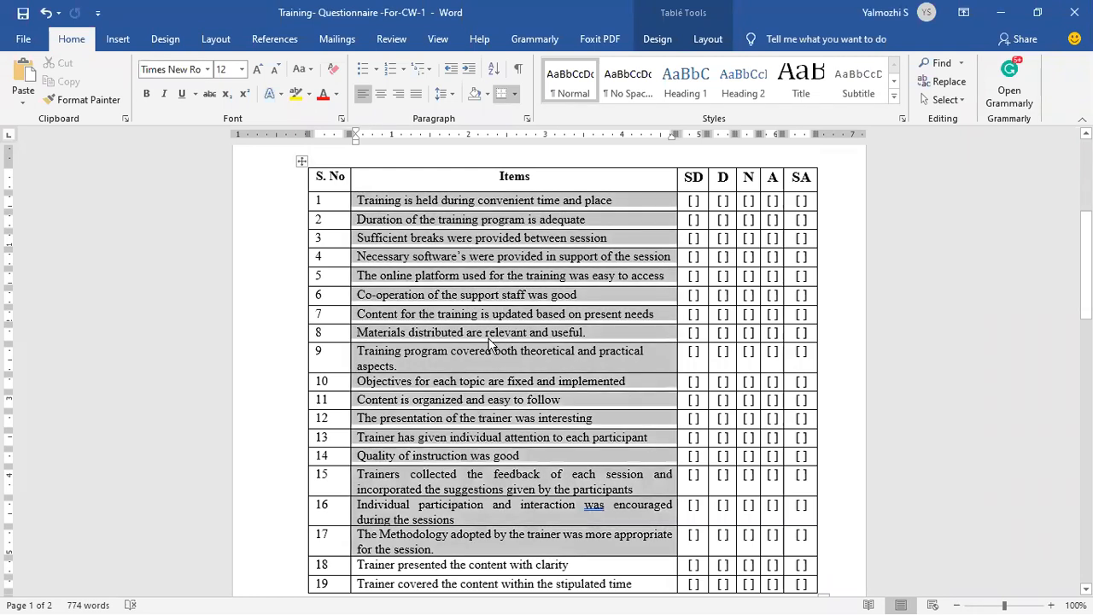
pyautogui.scroll(-3, 605, 423)
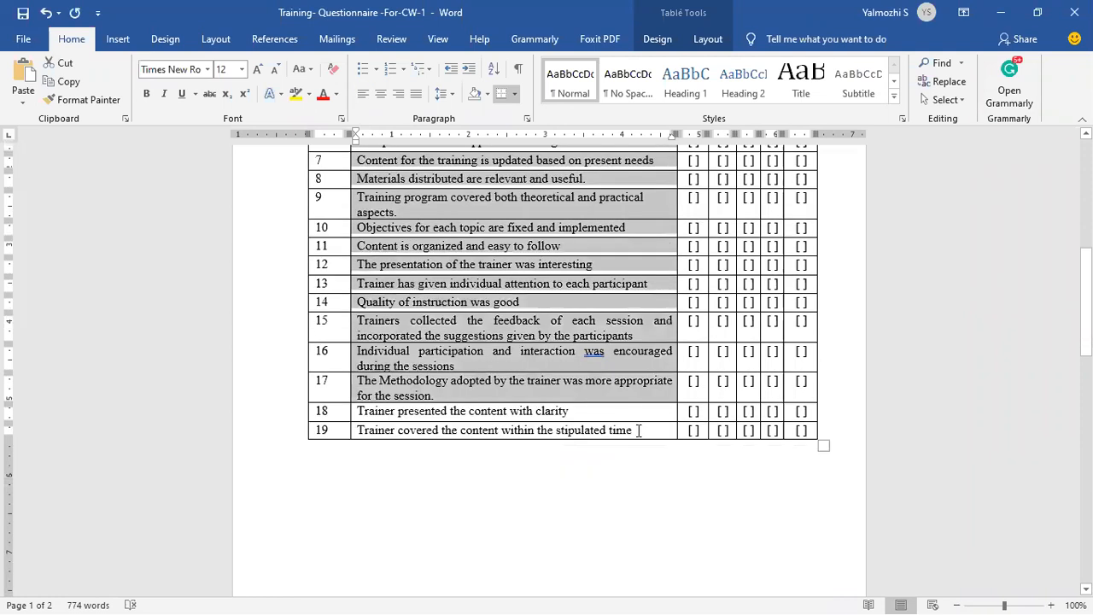
pyautogui.moveTo(503, 242); pyautogui.dragTo(463, 219)
pyautogui.click(622, 210)
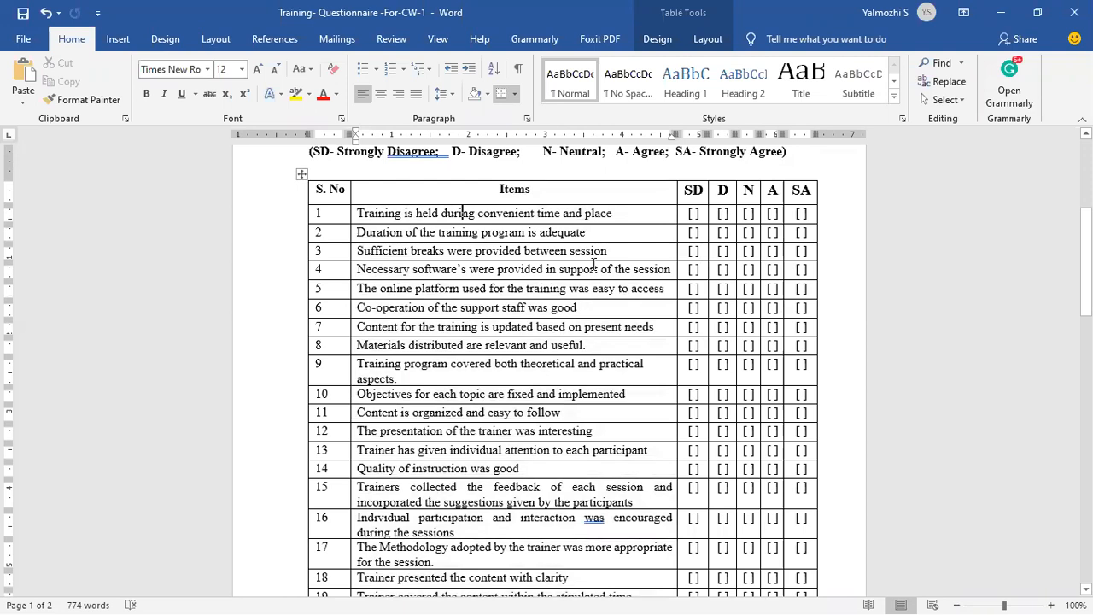
# Switch to Microsoft Whiteboard, trace the arrow from Theory to Data in black, and circle the word after Data + in black
pyautogui.hotkey('alt', 'Tab')
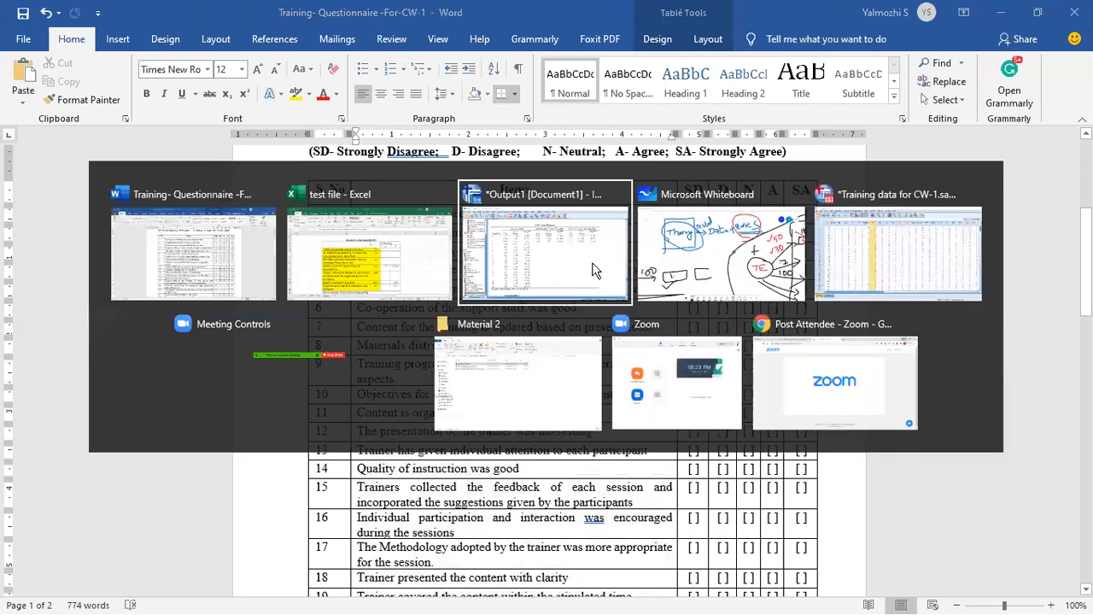
pyautogui.hotkey('alt', 'Tab')
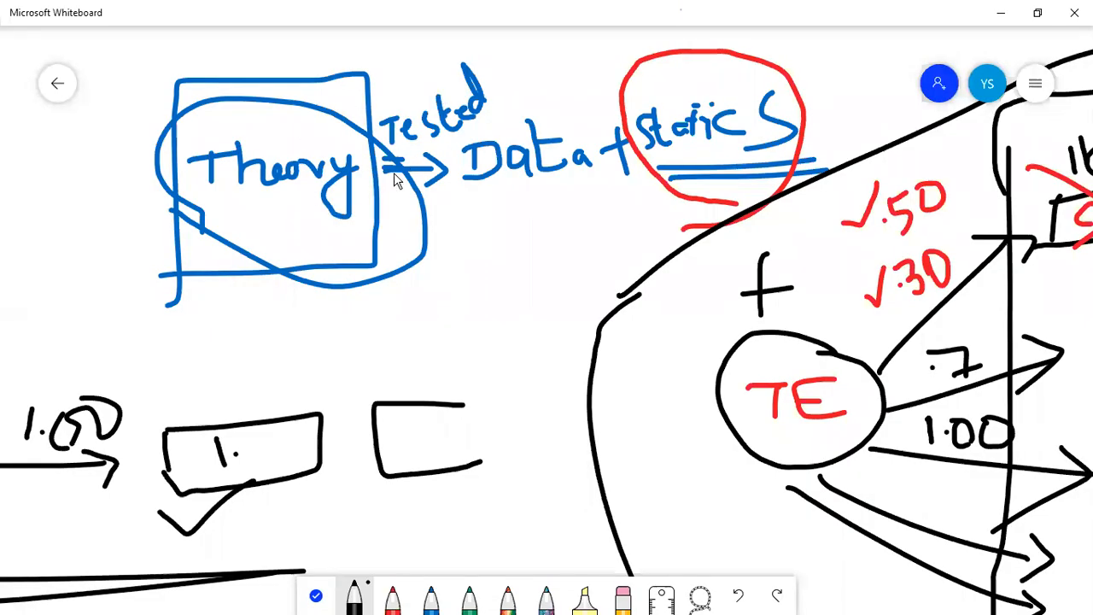
pyautogui.moveTo(389, 169); pyautogui.dragTo(448, 171)
pyautogui.moveTo(674, 174); pyautogui.dragTo(741, 191)
pyautogui.moveTo(817, 127)
pyautogui.mouseDown()
pyautogui.moveTo(669, 78)
pyautogui.moveTo(636, 136)
pyautogui.moveTo(722, 190)
pyautogui.mouseUp()
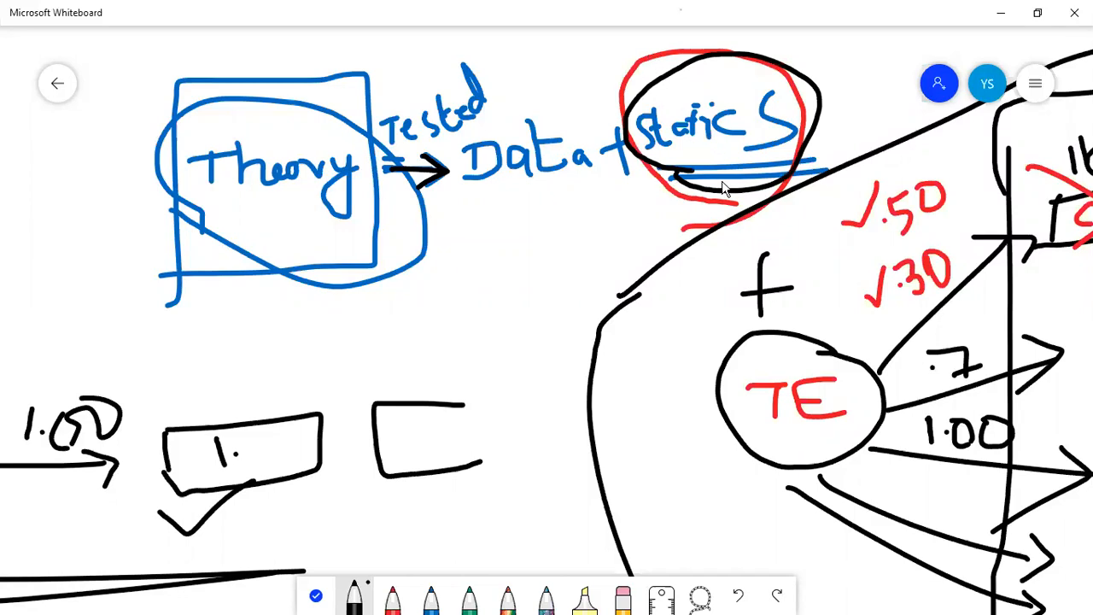
# Consult the questionnaire in Word, and return to Microsoft Whiteboard to examine the theory and TE items diagram as a whole
pyautogui.hotkey('alt', 'Tab')
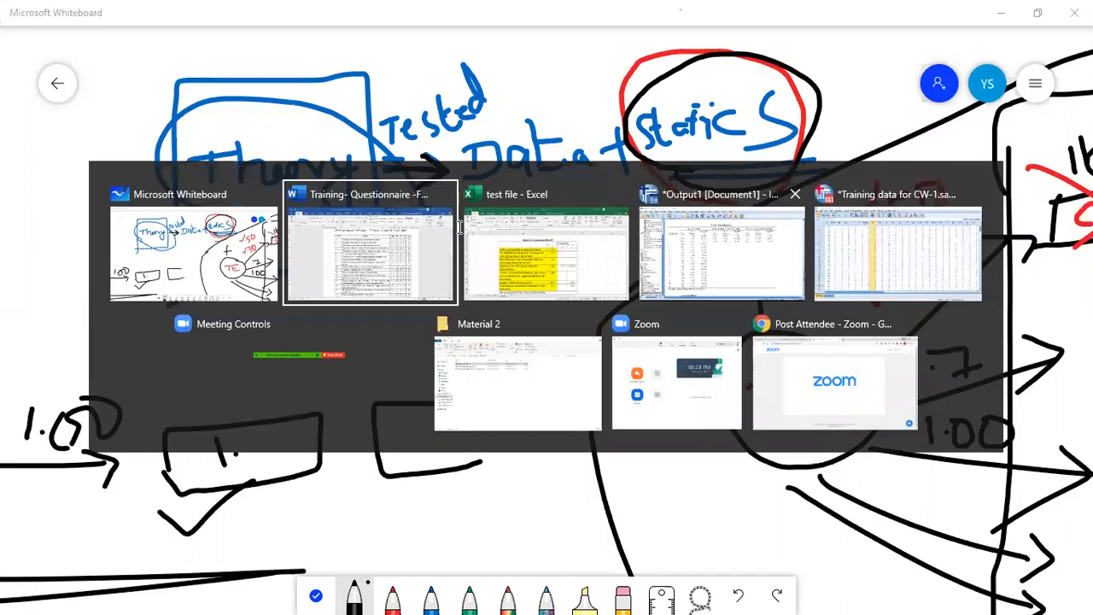
pyautogui.click(431, 203)
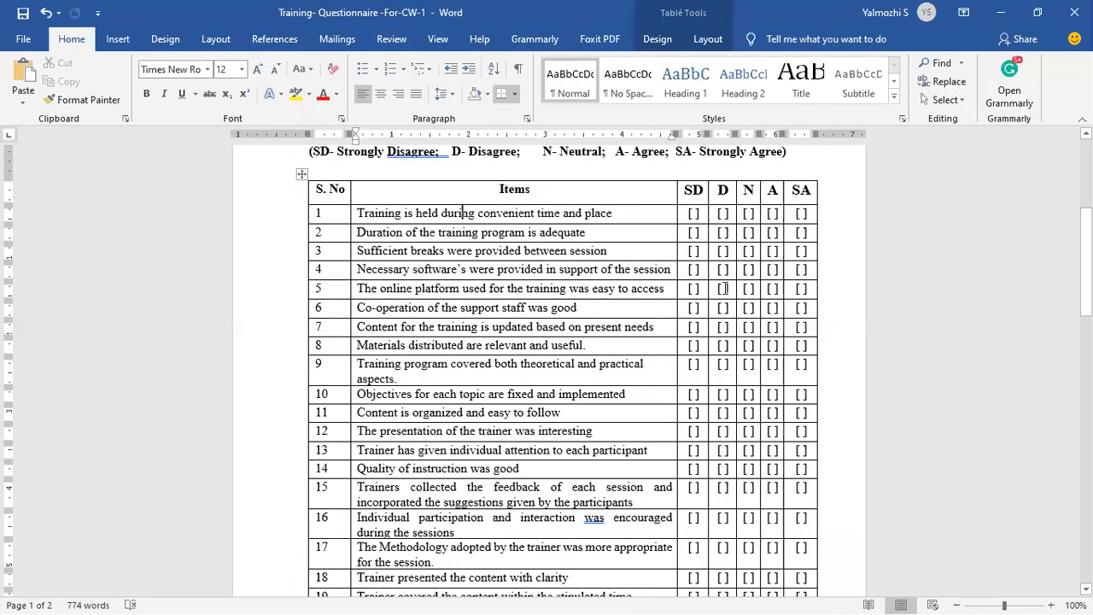
pyautogui.hotkey('alt', 'Tab')
pyautogui.press('Tab')
pyautogui.hotkey('alt', 'Tab')
pyautogui.hotkey('alt', 'Tab')
pyautogui.hotkey('alt', 'Tab')
pyautogui.hotkey('alt', 'Tab')
pyautogui.hotkey('alt', 'Tab')
pyautogui.hotkey('alt', 'Tab')
pyautogui.hotkey('alt', 'Tab')
pyautogui.hotkey('alt', 'Tab')
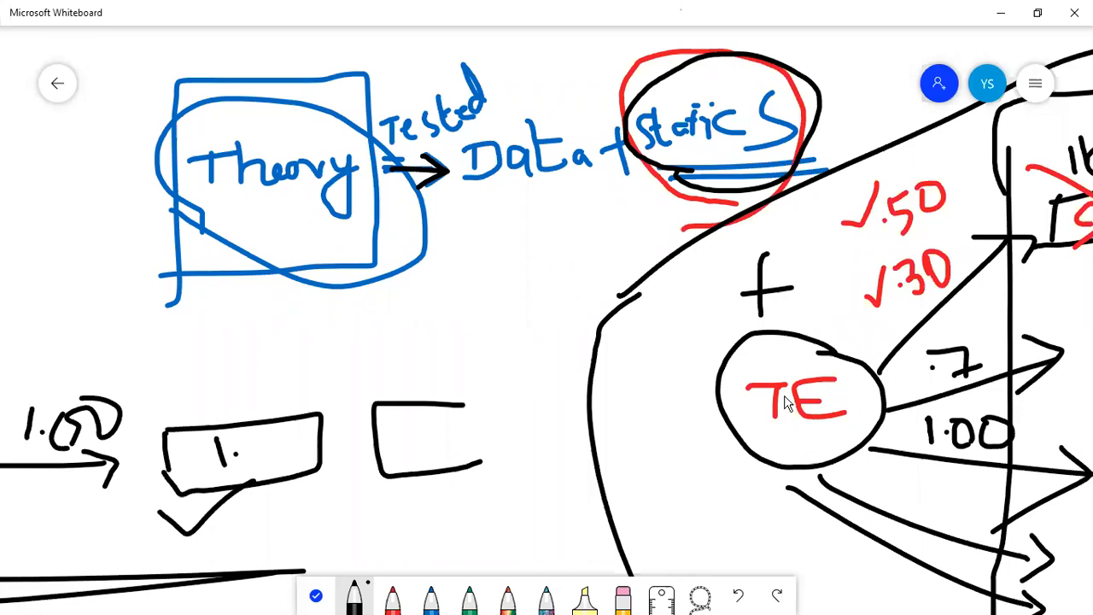
pyautogui.scroll(-2, 779, 393)
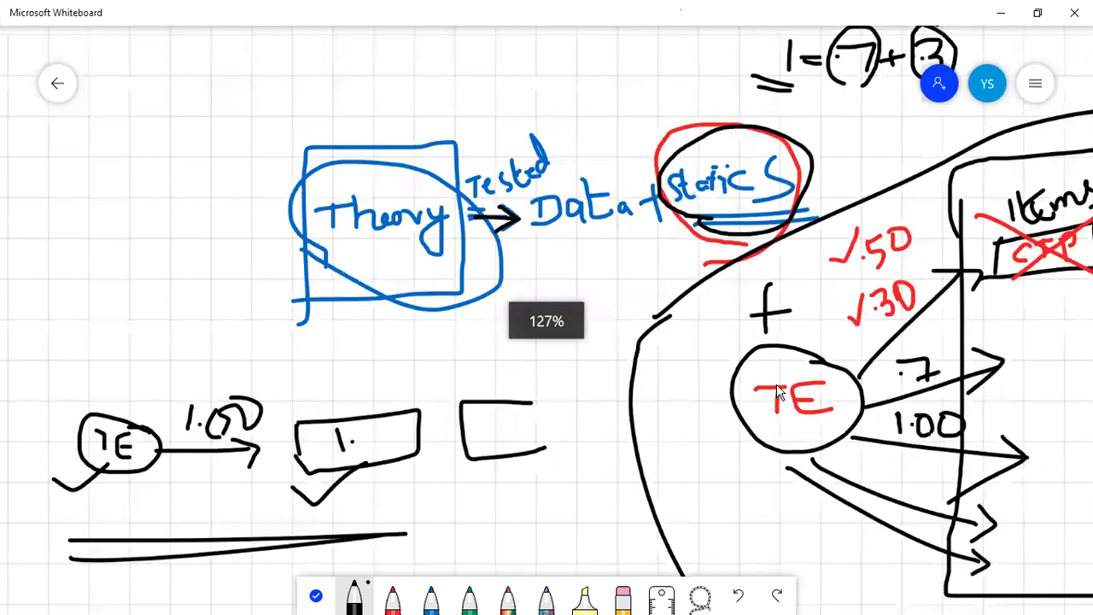
pyautogui.scroll(-2, 717, 350)
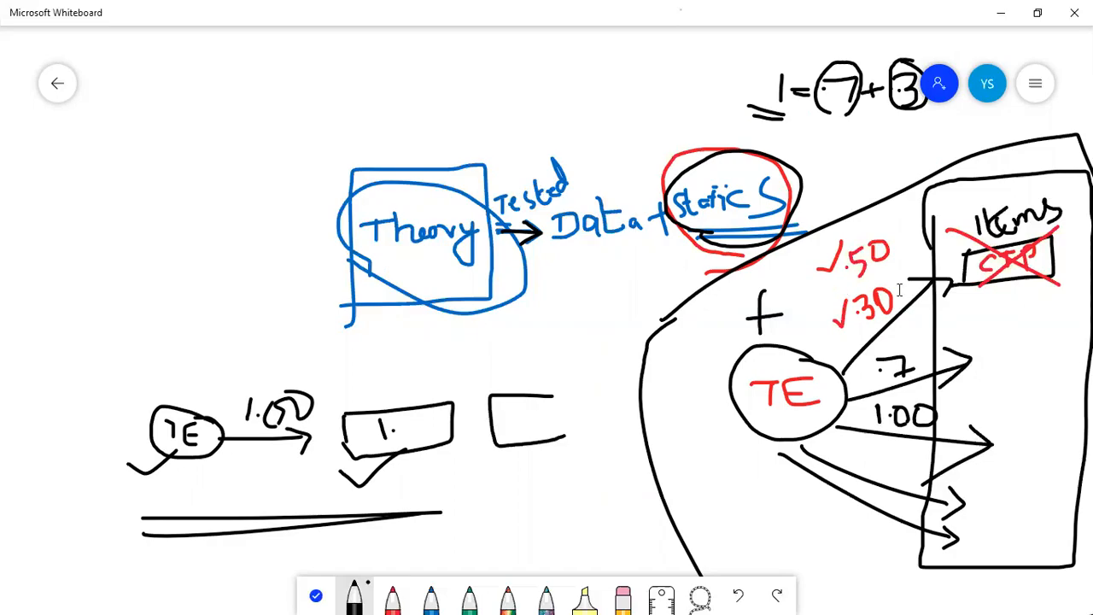
# Switch to the Excel matrix, merge and center C8:C14, and enter Content Delivery as the component 1 group's label
pyautogui.hotkey('alt', 'Tab')
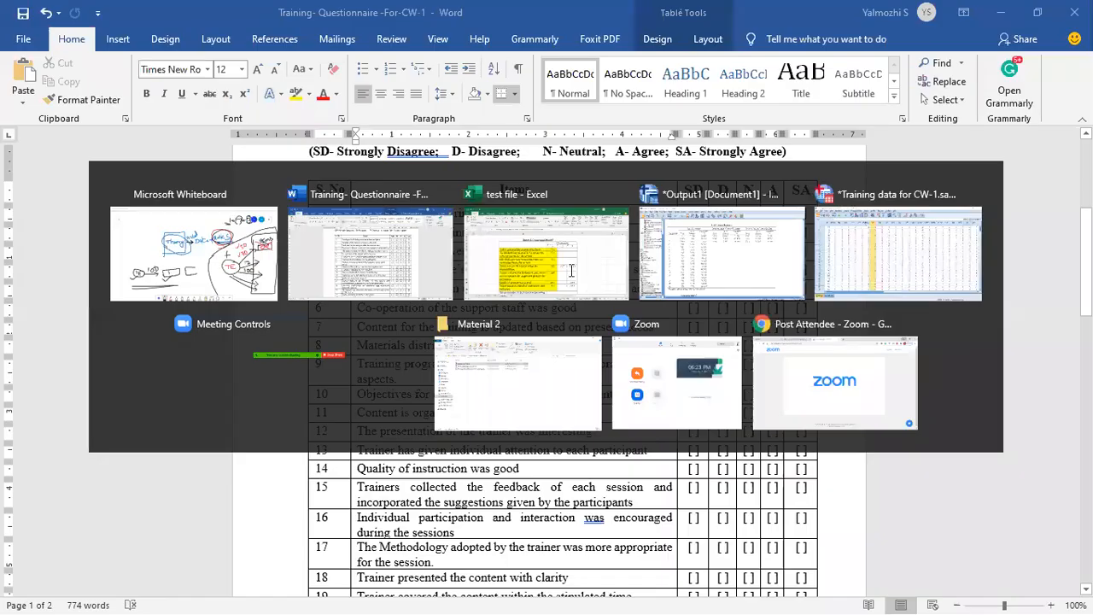
pyautogui.click(570, 275)
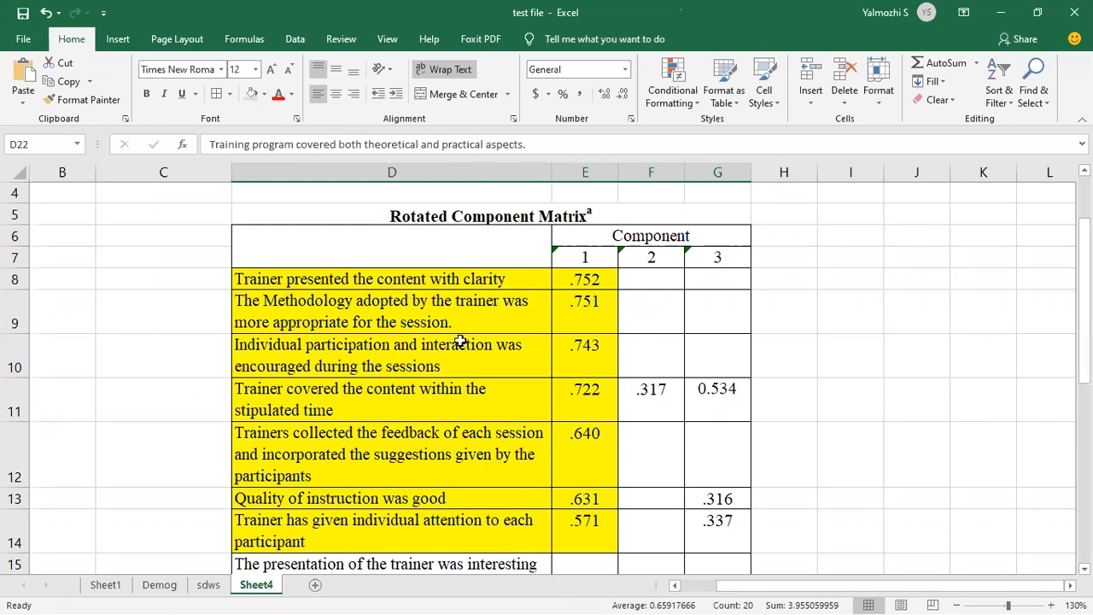
pyautogui.moveTo(176, 276); pyautogui.dragTo(164, 531)
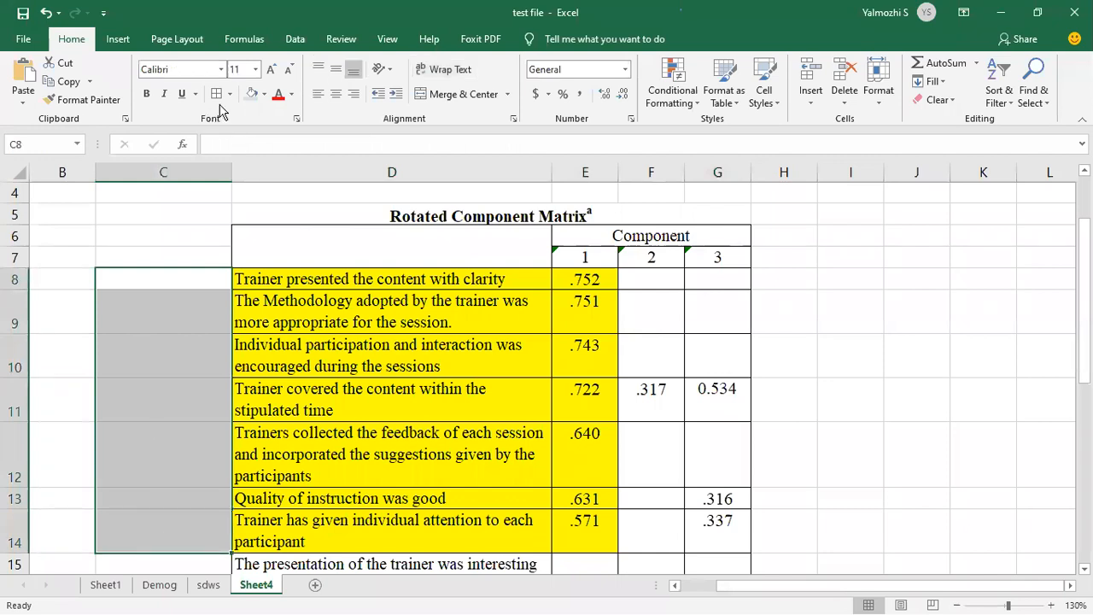
pyautogui.click(444, 98)
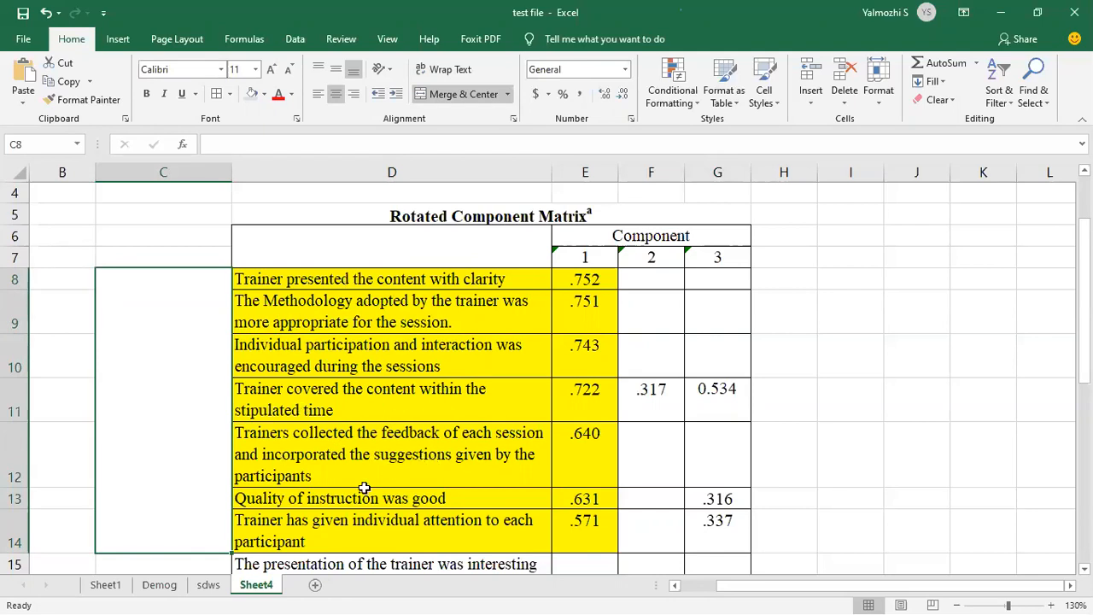
pyautogui.moveTo(276, 278); pyautogui.dragTo(313, 521)
pyautogui.click(132, 352)
pyautogui.write('Content')
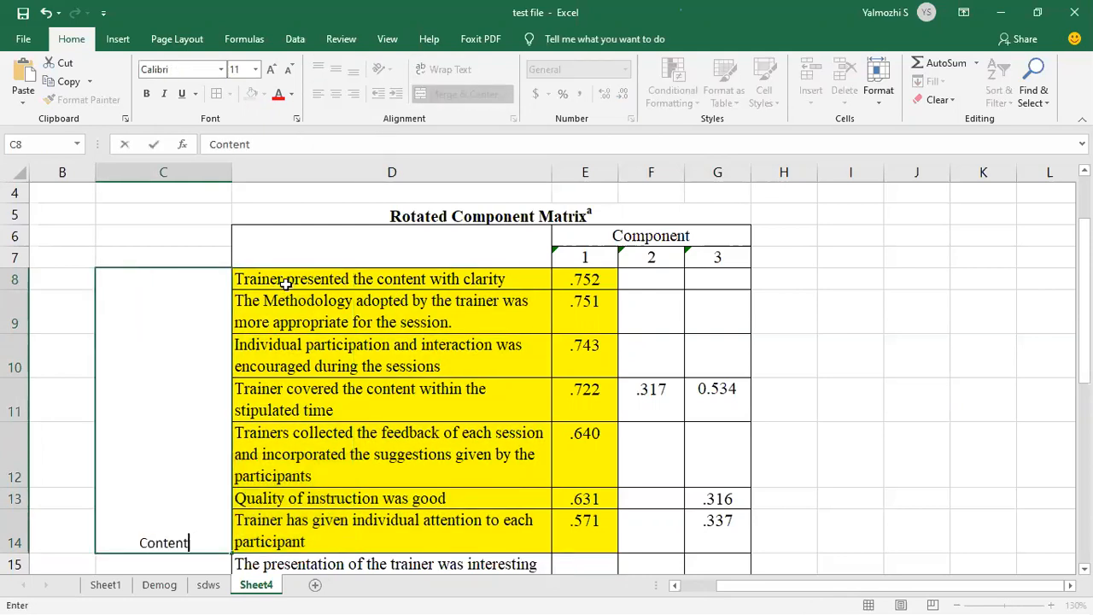
pyautogui.write(' Delivery')
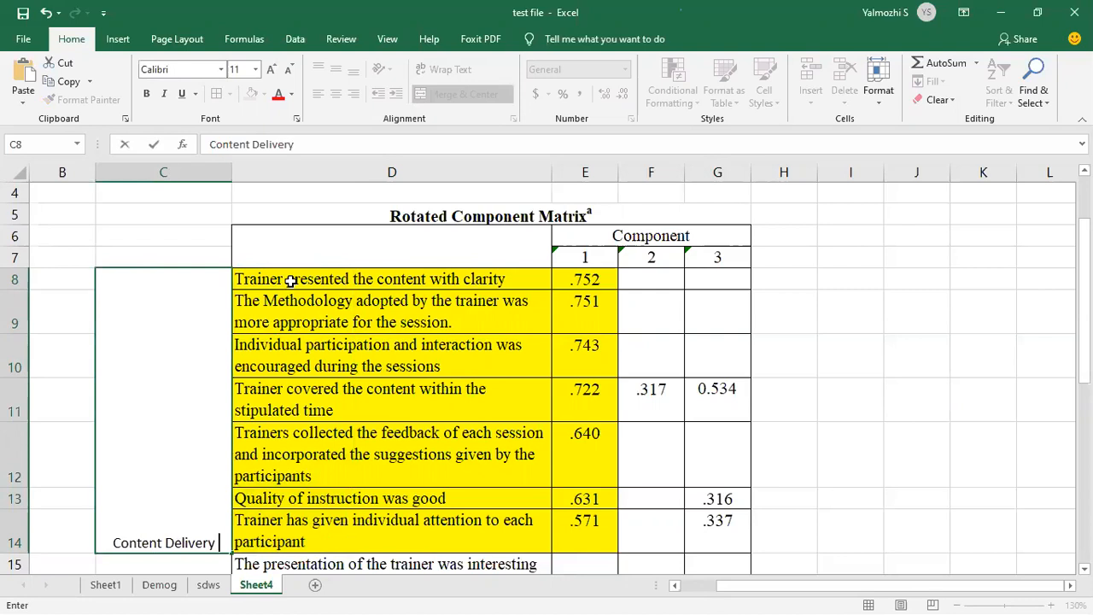
# Wrap the text of the Content Delivery label in C8:C14 and align it vertically to the middle
pyautogui.click(187, 406)
pyautogui.click(75, 376)
pyautogui.click(143, 356)
pyautogui.click(451, 73)
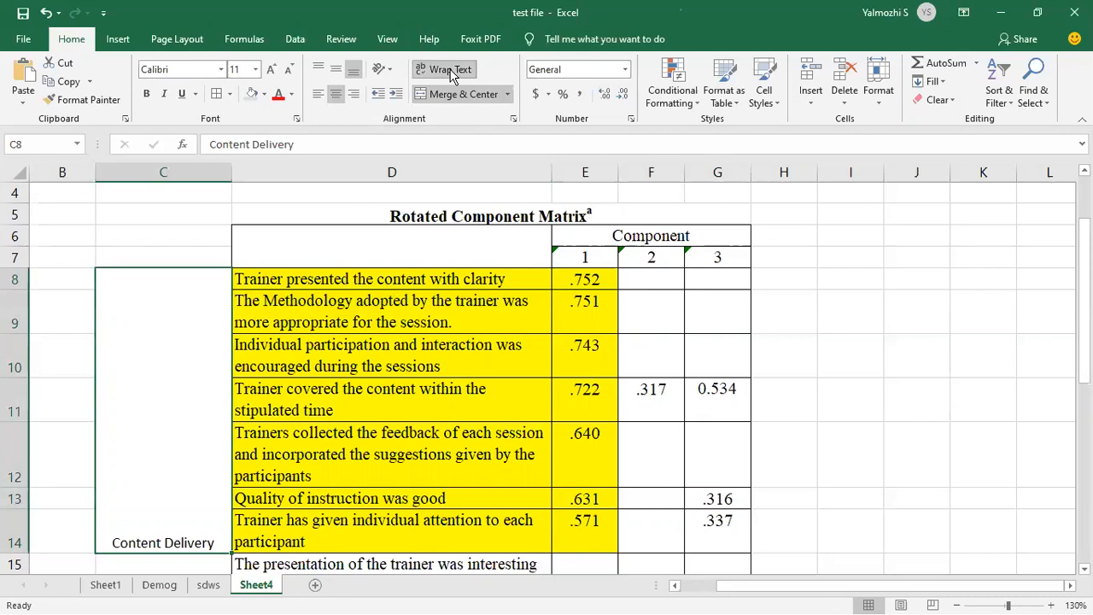
pyautogui.click(335, 69)
# Merge and center C16:C21 beside the component 2 group, and enter the label Training Environment
pyautogui.scroll(-2, 311, 248)
pyautogui.scroll(-1, 177, 287)
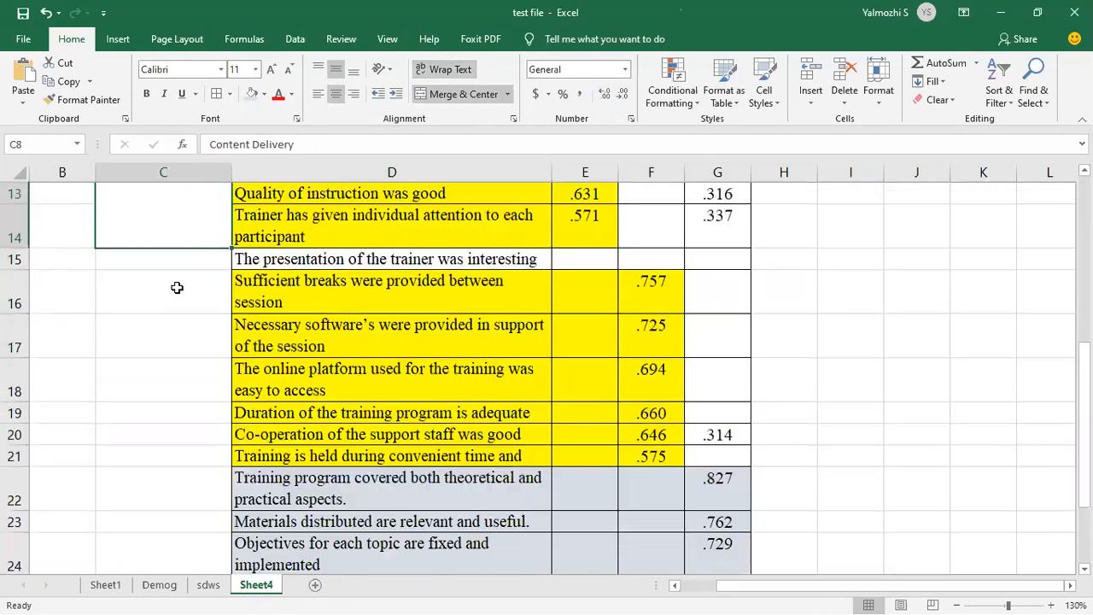
pyautogui.moveTo(179, 290); pyautogui.dragTo(193, 452)
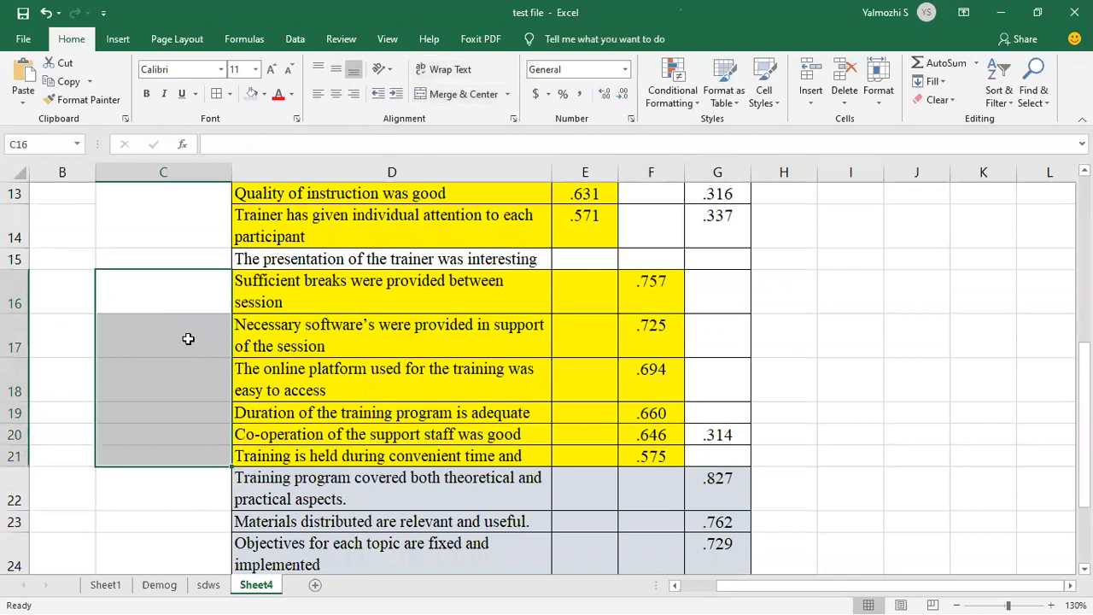
pyautogui.click(458, 94)
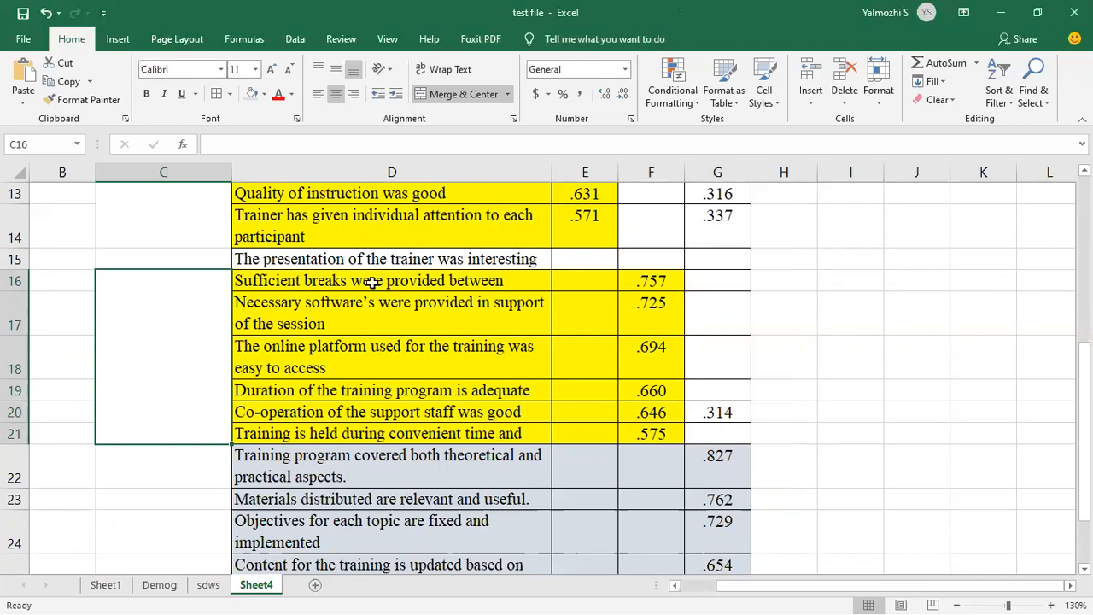
pyautogui.write('Training Environment')
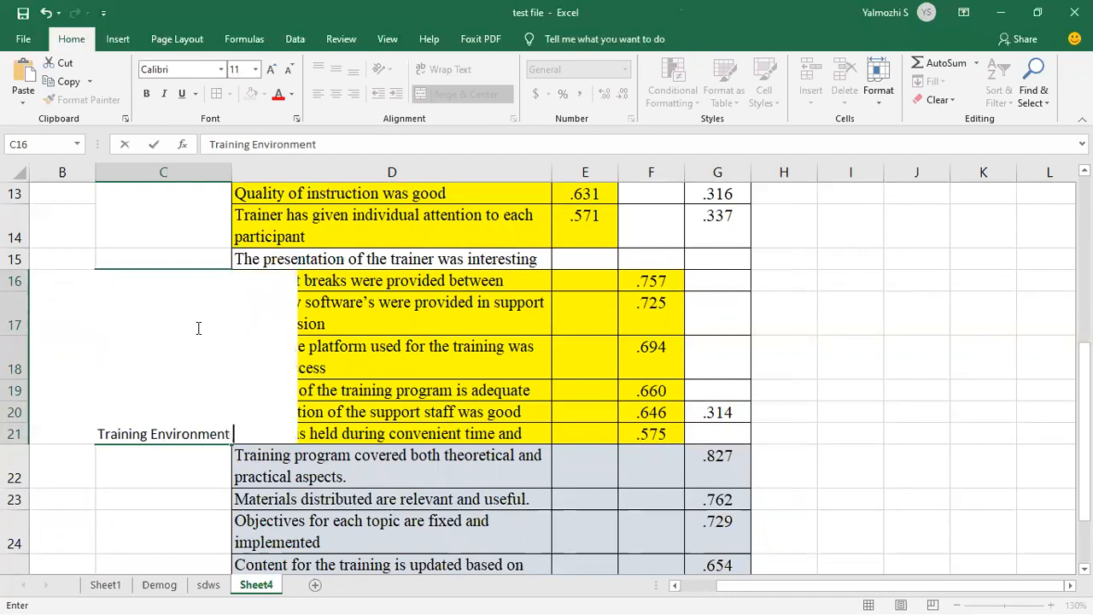
pyautogui.scroll(-3, 182, 468)
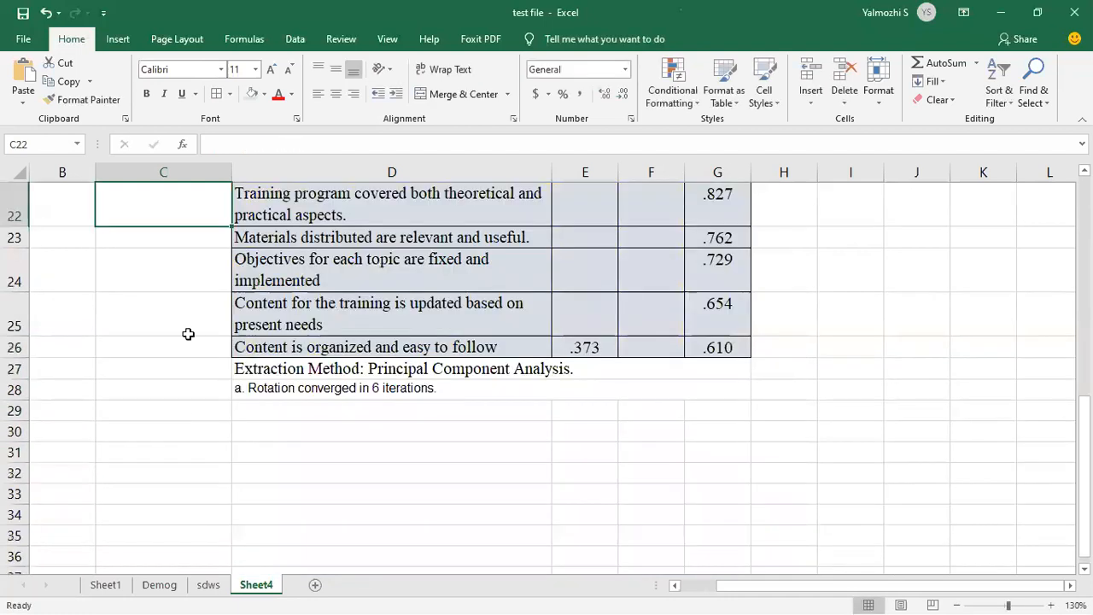
# Merge and center C22:C26 beside the component 3 group, and enter the label Training Content
pyautogui.scroll(1, 191, 336)
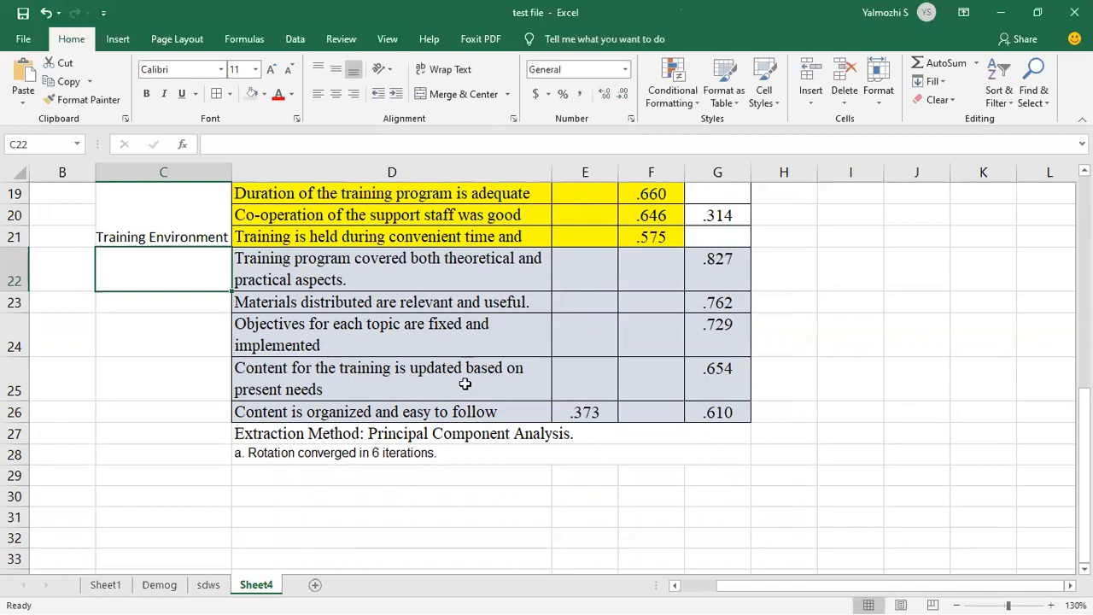
pyautogui.moveTo(169, 270); pyautogui.dragTo(167, 411)
pyautogui.click(428, 100)
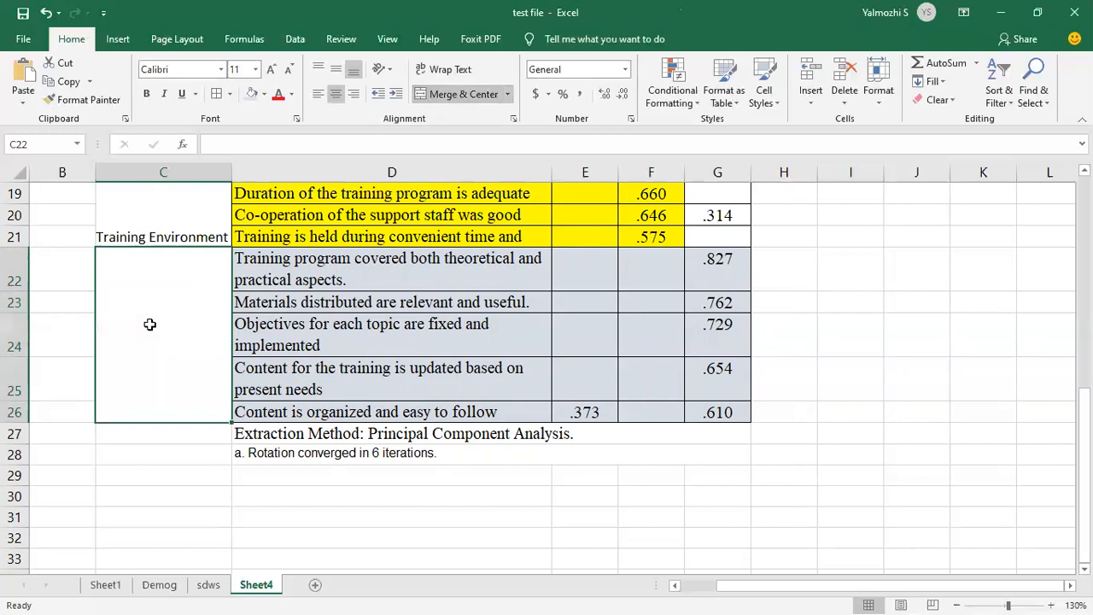
pyautogui.write('T')
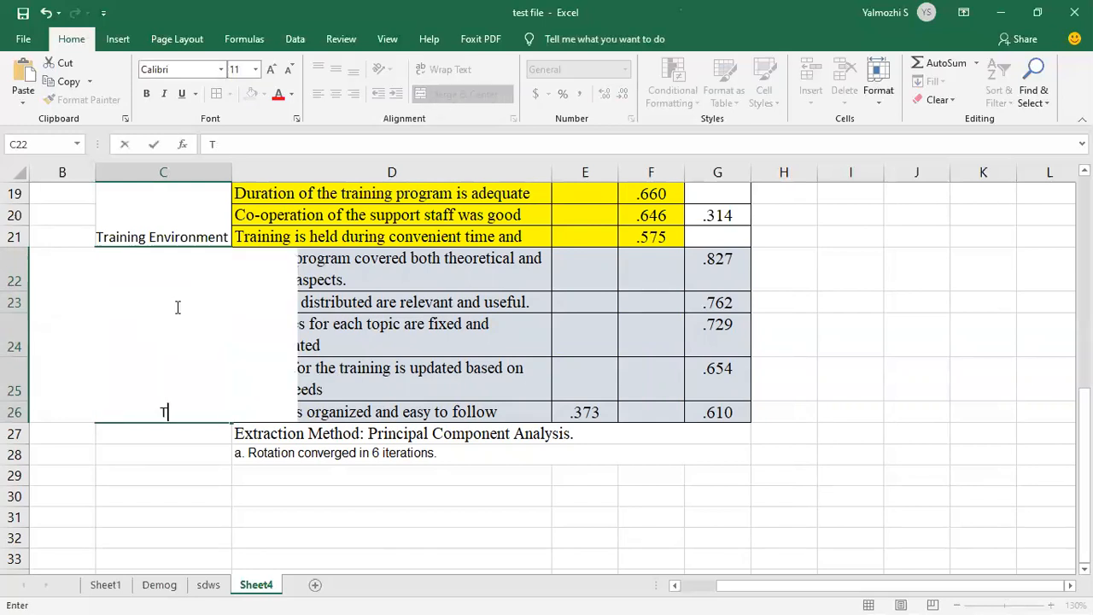
pyautogui.write('raining')
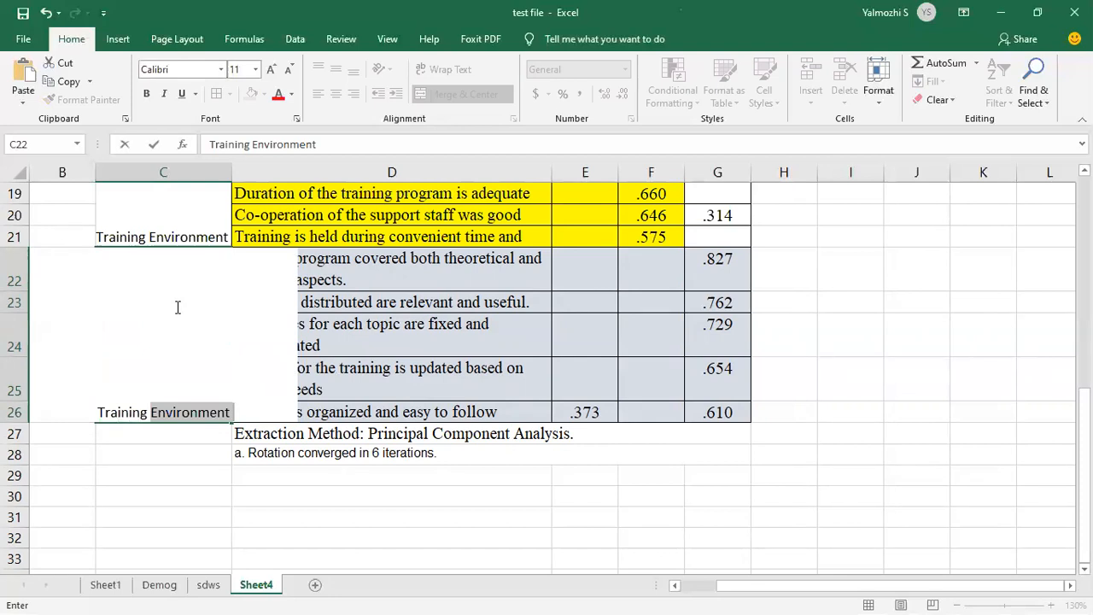
pyautogui.write('Content')
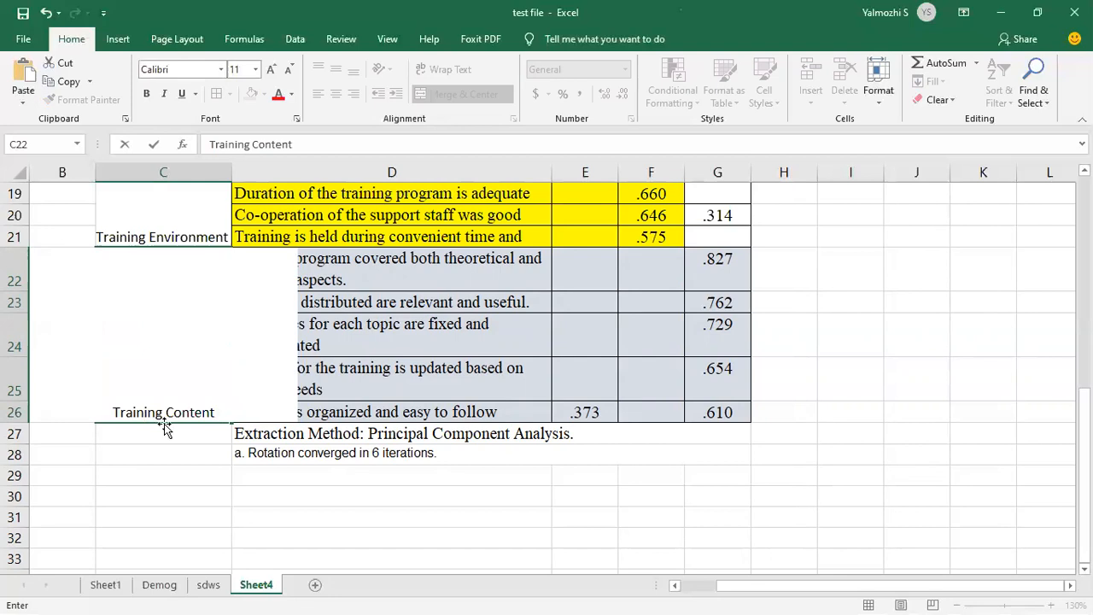
# Align the Training Content and Training Environment labels in column C vertically to the middle of their merged cells
pyautogui.click(294, 518)
pyautogui.click(174, 392)
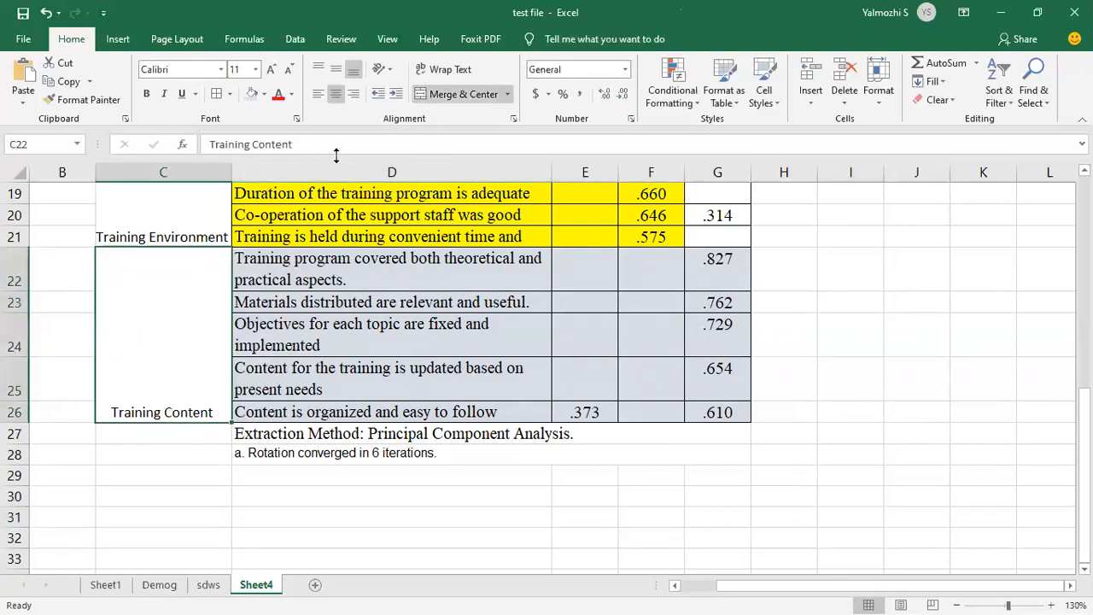
pyautogui.click(336, 69)
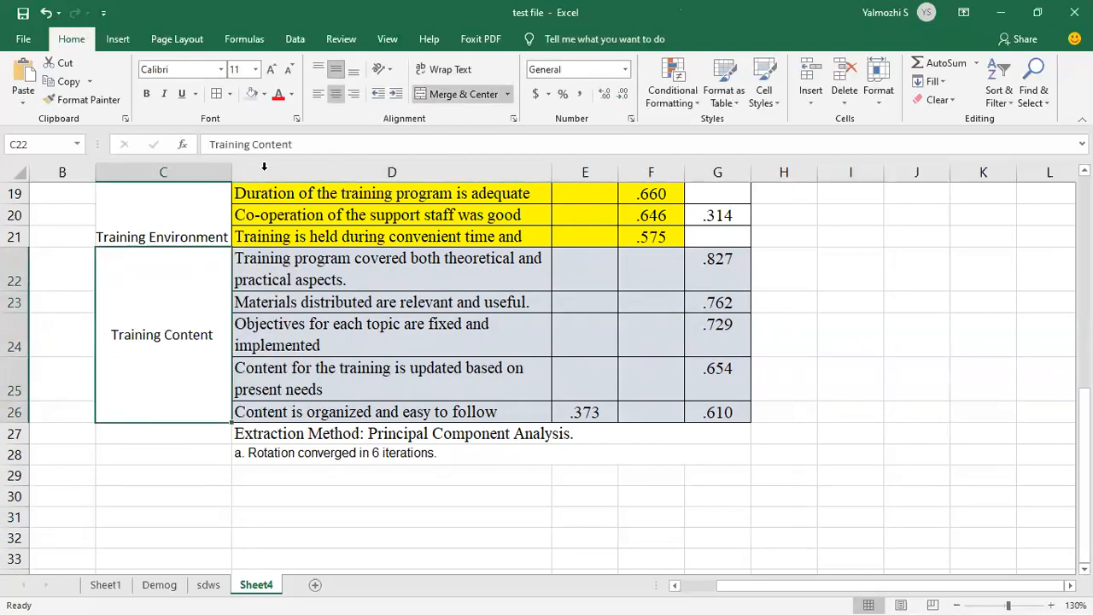
pyautogui.click(200, 230)
pyautogui.click(336, 70)
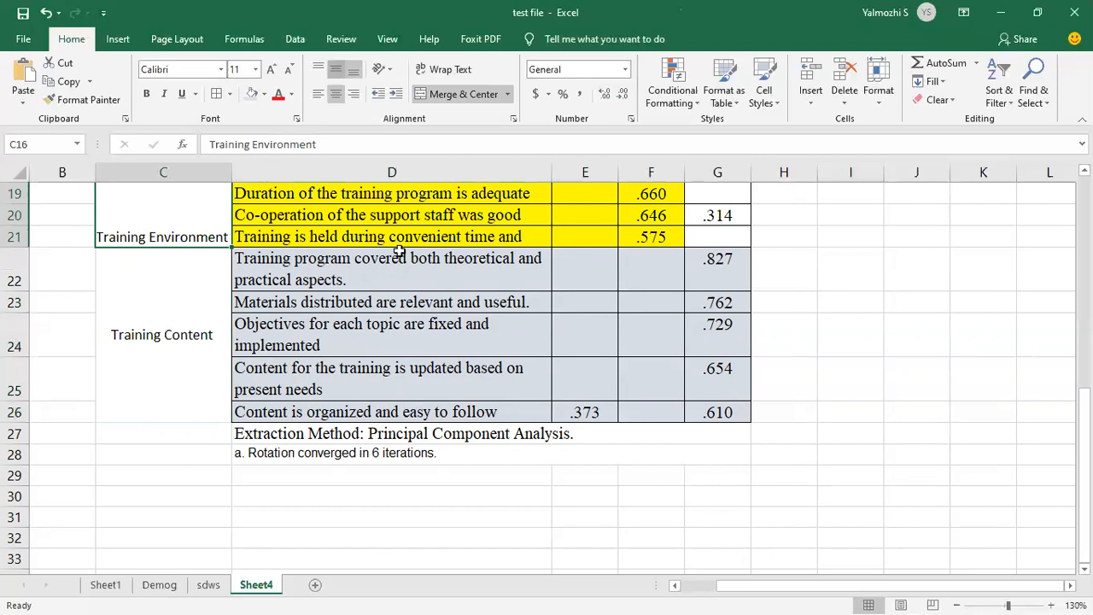
# Align the Content Delivery label in the merged cells C8:C14 vertically to the middle
pyautogui.scroll(3, 349, 274)
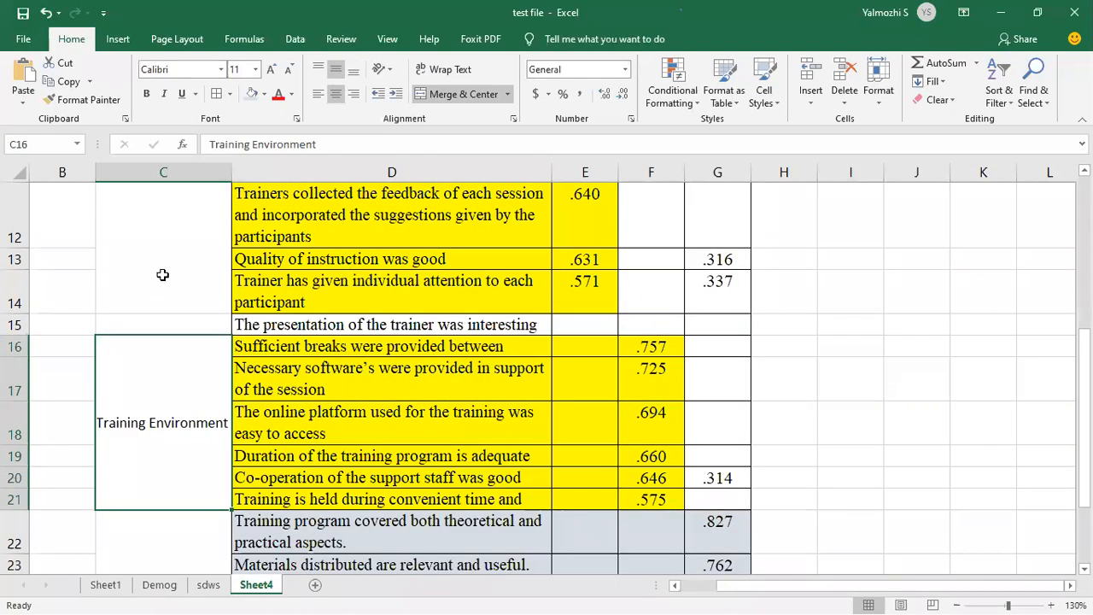
pyautogui.click(336, 74)
pyautogui.scroll(3, 436, 176)
pyautogui.click(337, 75)
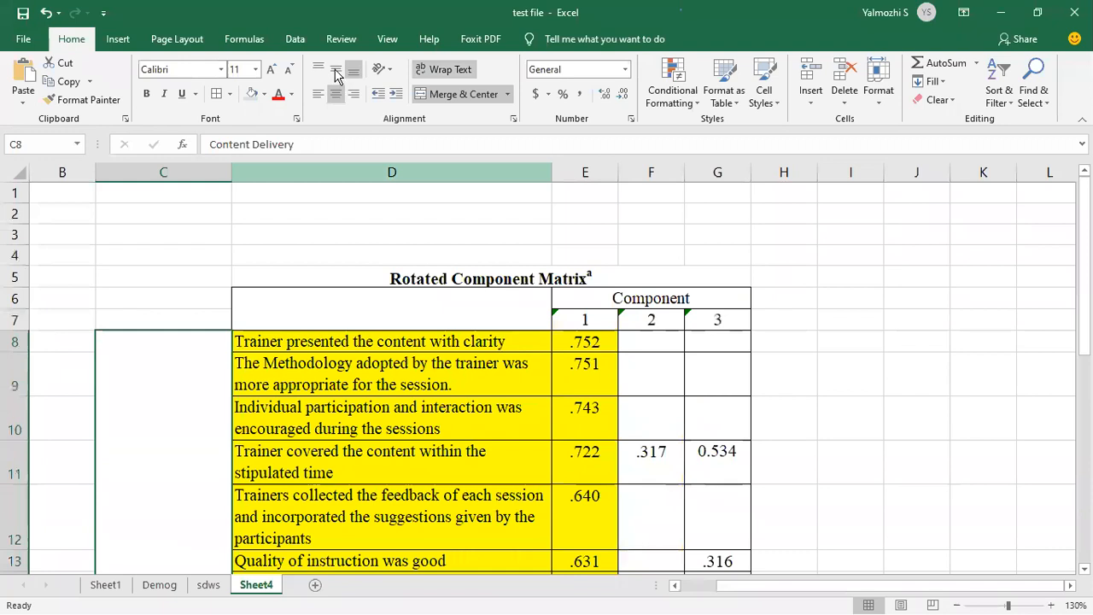
pyautogui.click(335, 74)
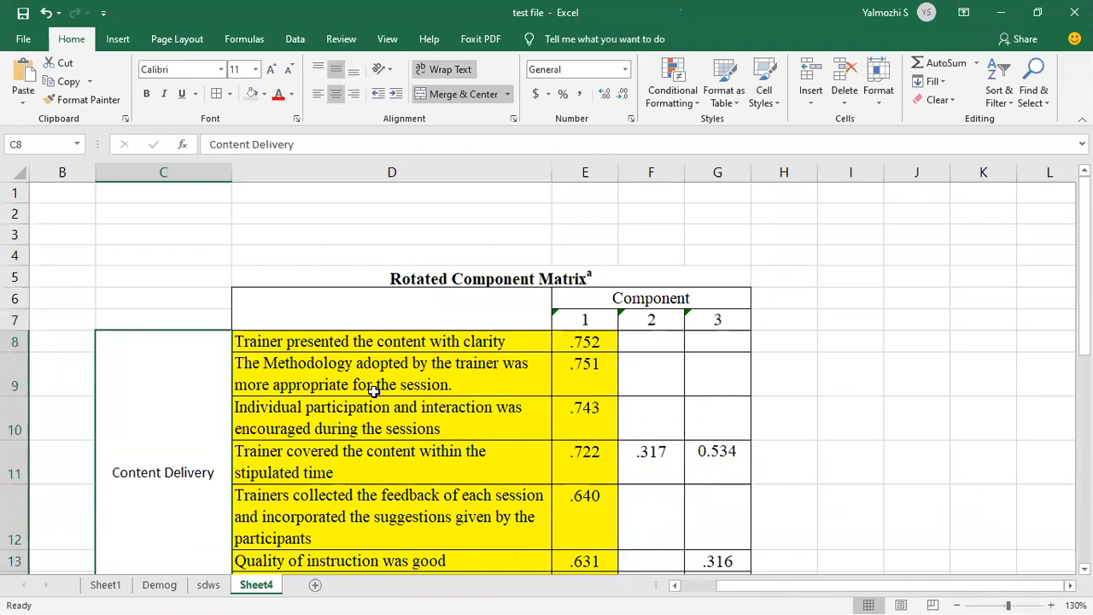
pyautogui.scroll(-2, 373, 390)
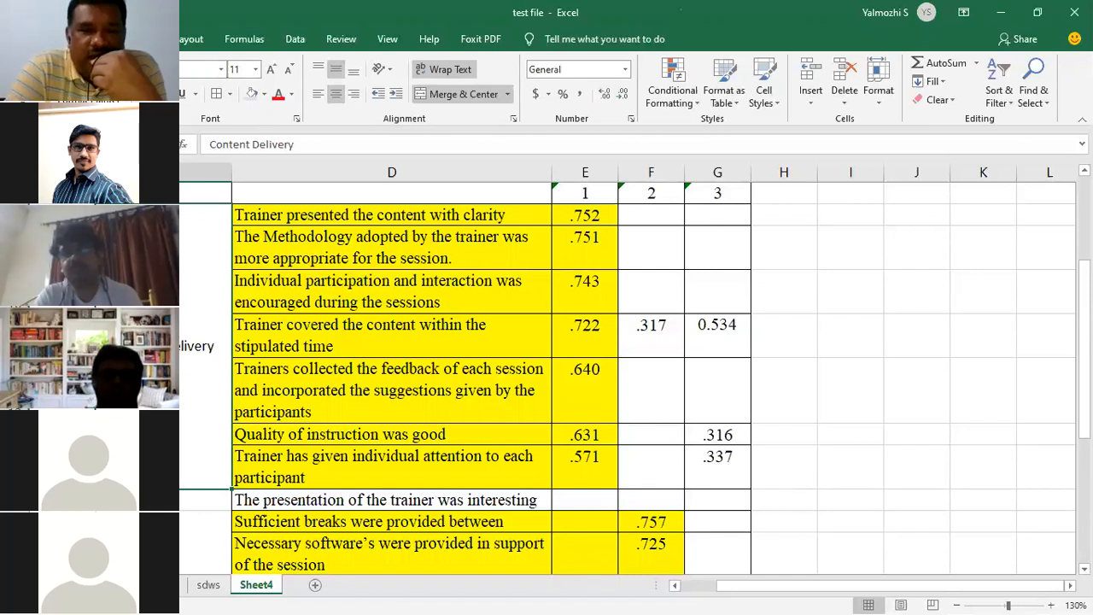
# Switch to the SPSS Data Editor and open the Factor Analysis setup
pyautogui.hotkey('alt', 'Tab')
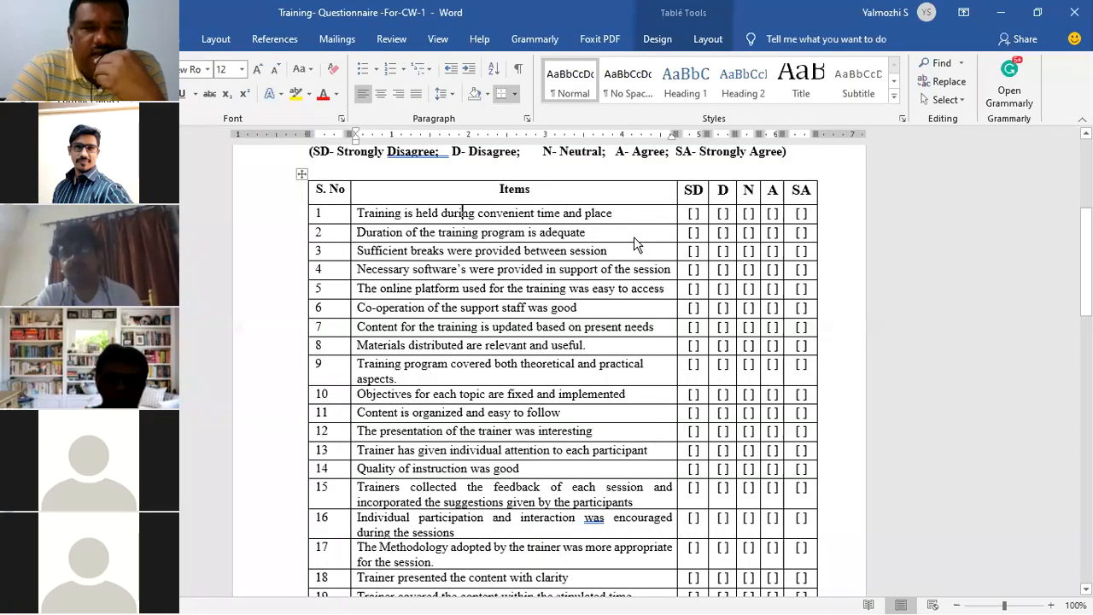
pyautogui.hotkey('alt', 'Tab')
pyautogui.hotkey('alt', 'Tab')
pyautogui.hotkey('alt', 'Tab')
pyautogui.hotkey('alt', 'Tab')
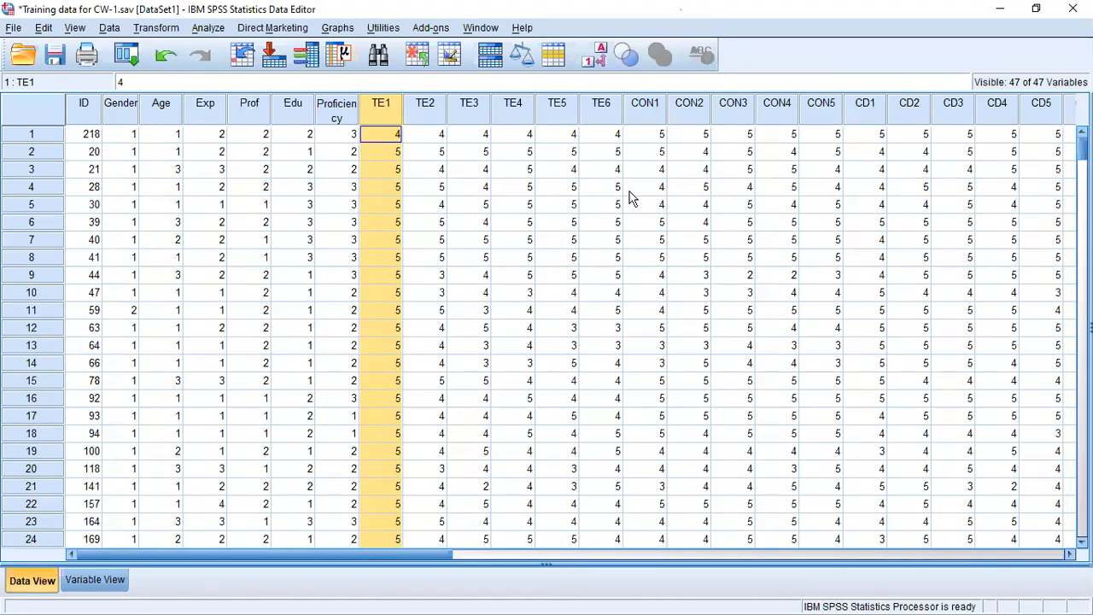
pyautogui.click(205, 28)
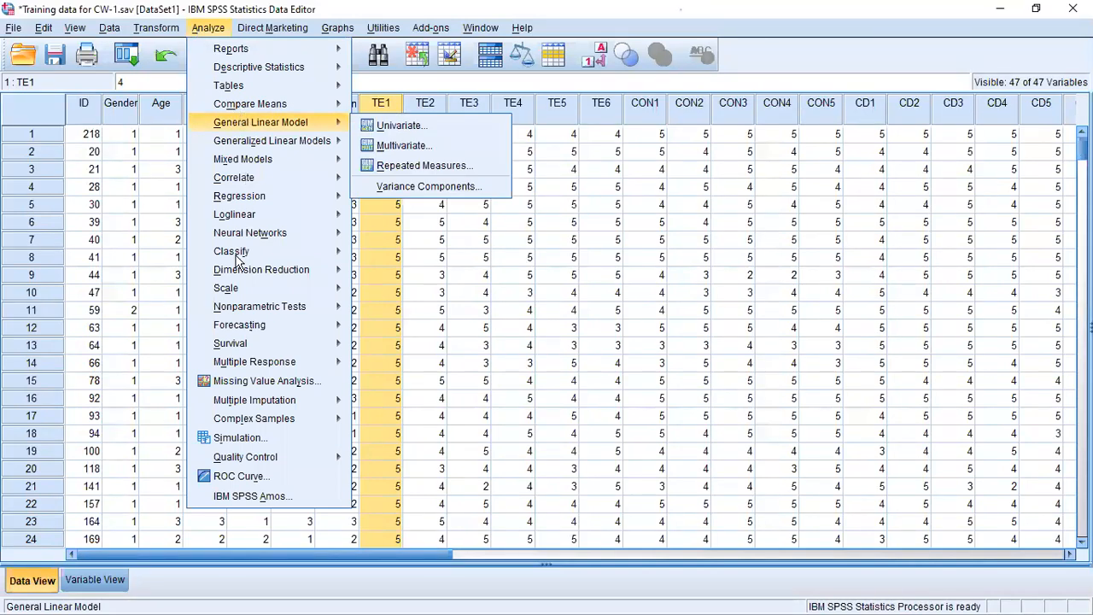
pyautogui.moveTo(339, 279)
pyautogui.click(430, 273)
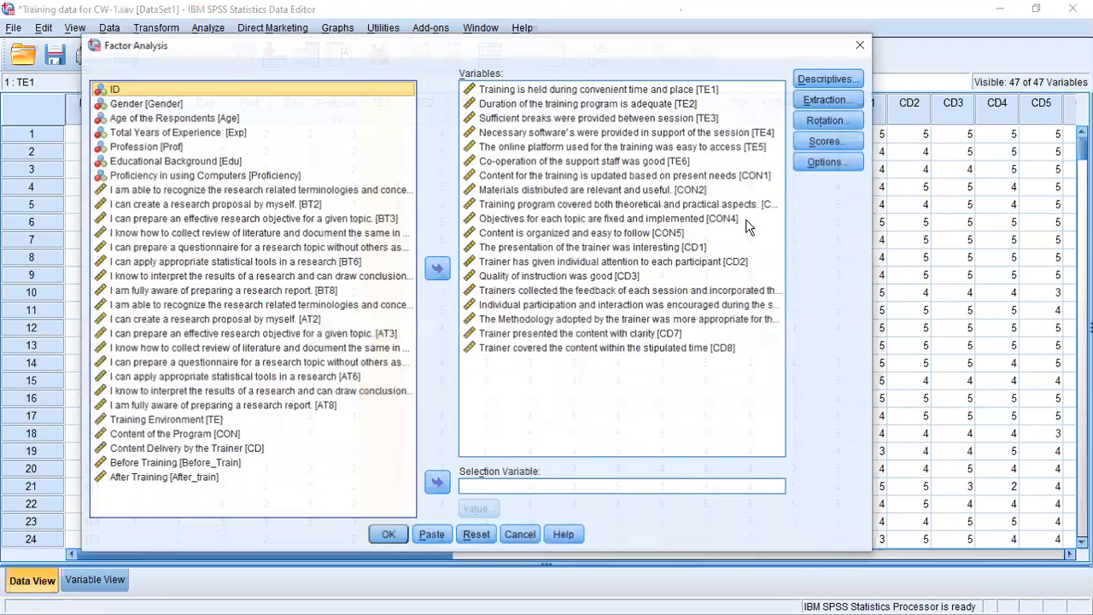
# Turn off suppression of small coefficients in the factor analysis options and rerun the analysis
pyautogui.click(818, 162)
pyautogui.click(608, 368)
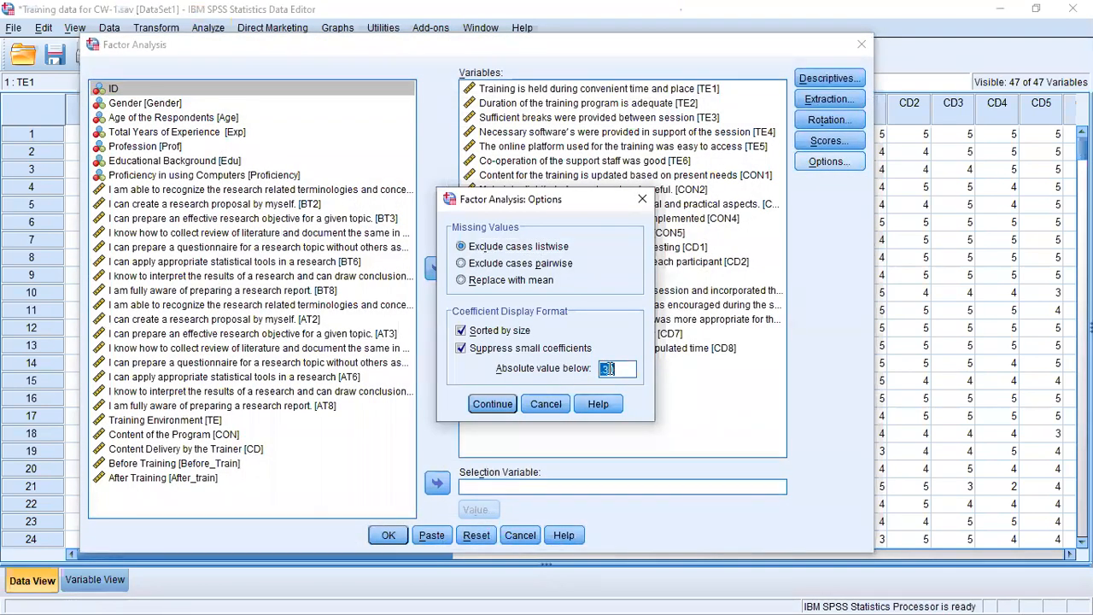
pyautogui.click(476, 349)
pyautogui.click(504, 408)
pyautogui.click(389, 535)
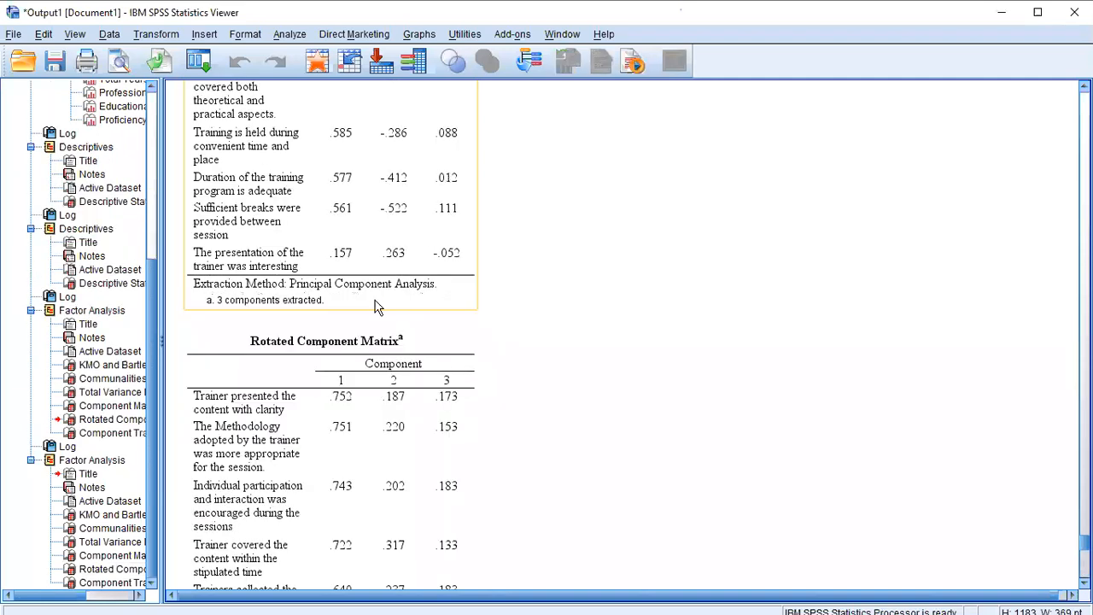
# Copy the new Rotated Component Matrix from the SPSS output and paste it into Excel's Sheet4 at D32, below the first matrix
pyautogui.click(380, 316)
pyautogui.hotkey('alt', 'Tab')
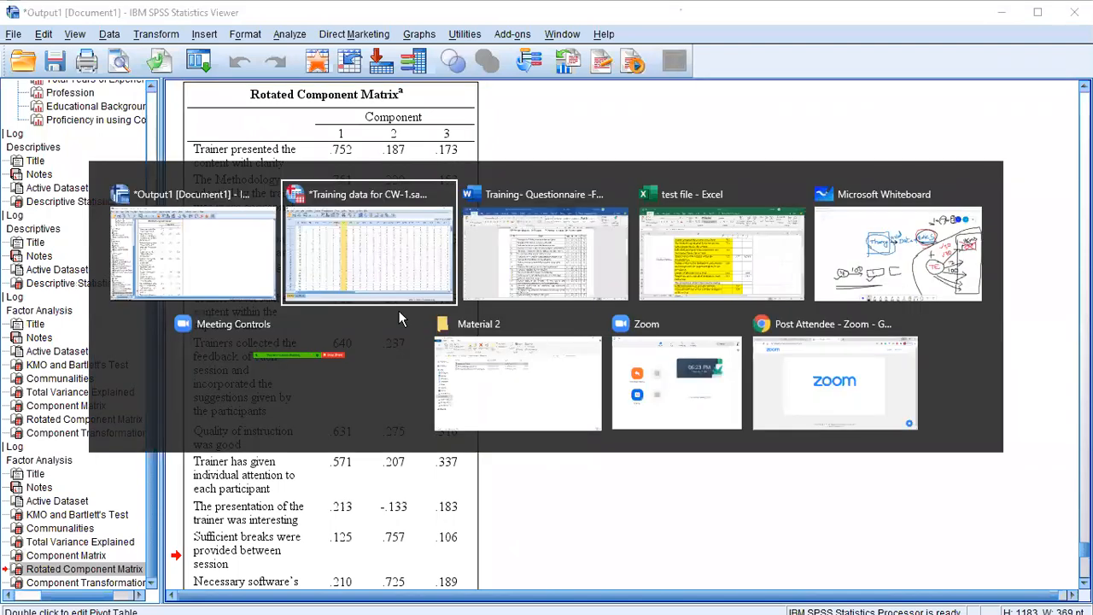
pyautogui.hotkey('alt', 'Tab')
pyautogui.hotkey('alt', 'Tab')
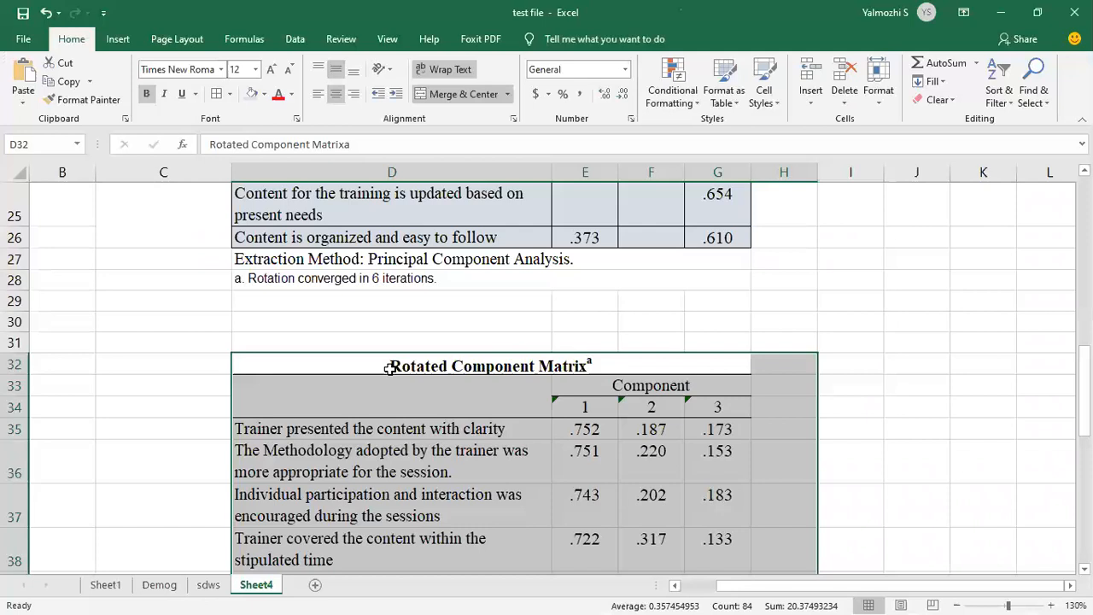
# Examine the unsuppressed loadings of each statement across the three components in the pasted matrix, starting with the component 1 group
pyautogui.scroll(-2, 461, 280)
pyautogui.click(441, 279)
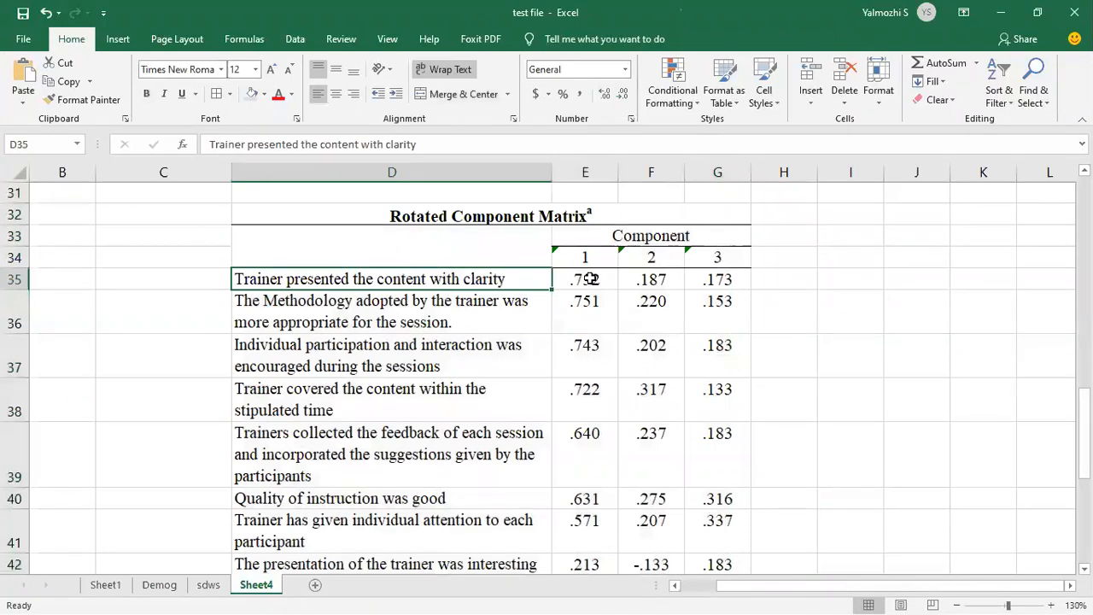
pyautogui.click(590, 278)
pyautogui.click(675, 284)
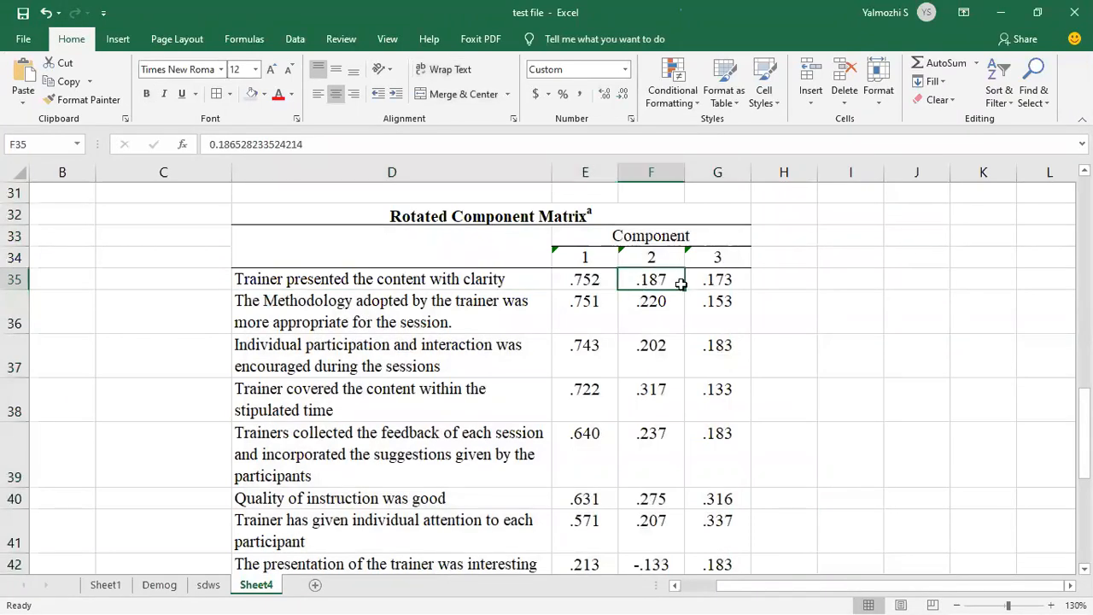
pyautogui.click(685, 283)
pyautogui.moveTo(588, 279); pyautogui.dragTo(588, 524)
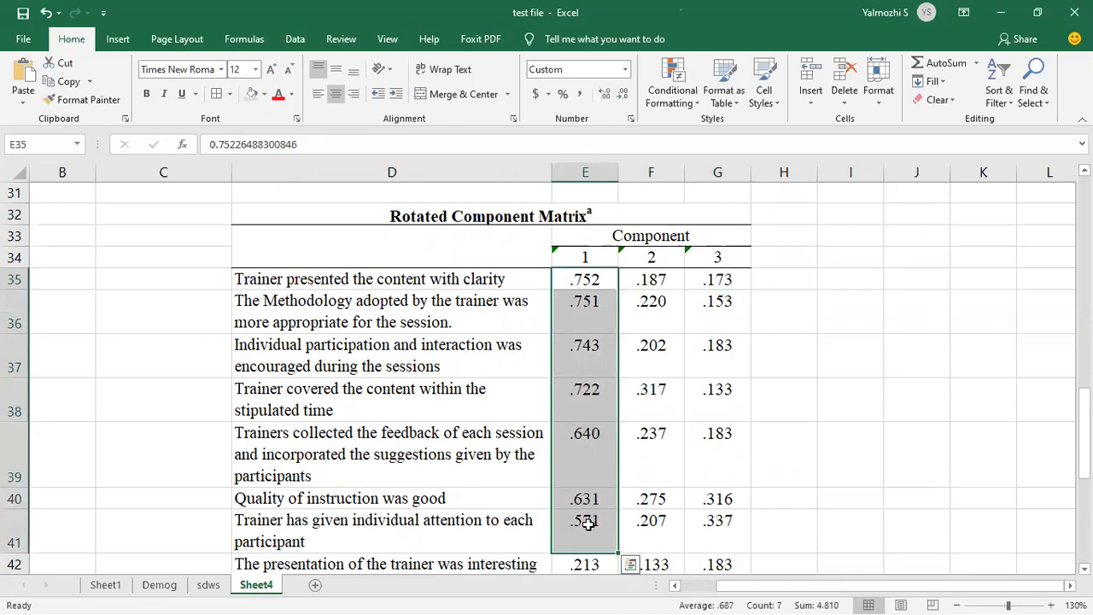
pyautogui.scroll(-3, 688, 423)
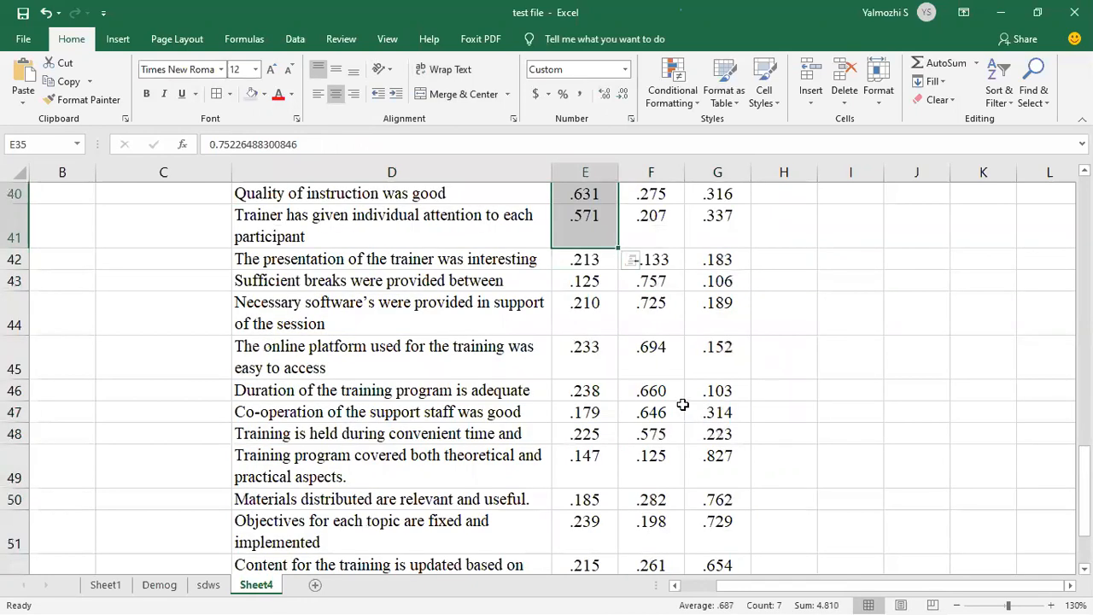
pyautogui.scroll(1, 373, 289)
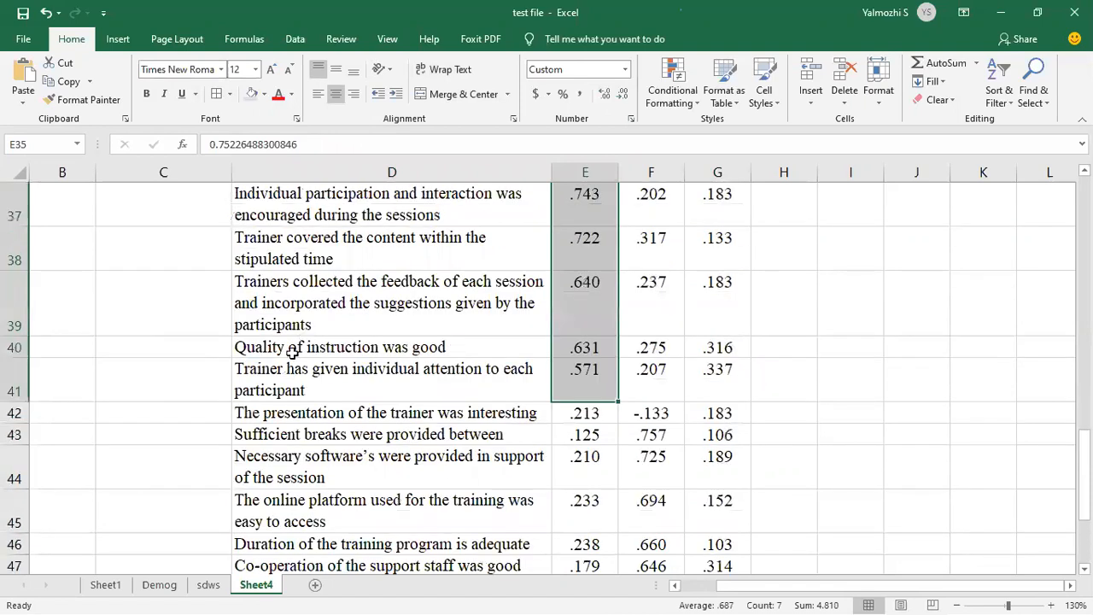
pyautogui.click(351, 346)
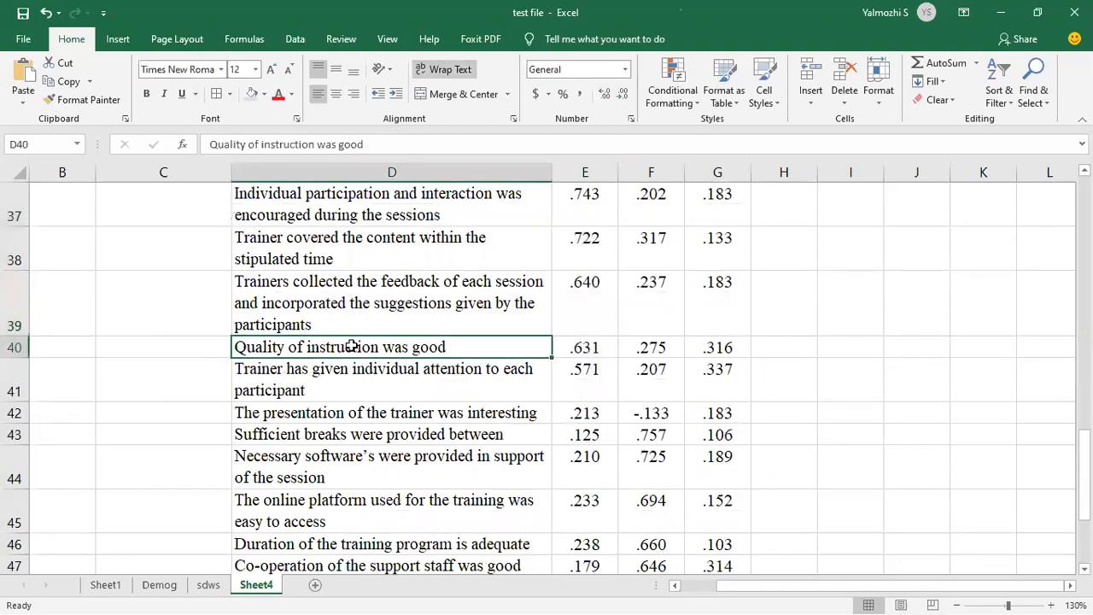
pyautogui.scroll(-1, 351, 346)
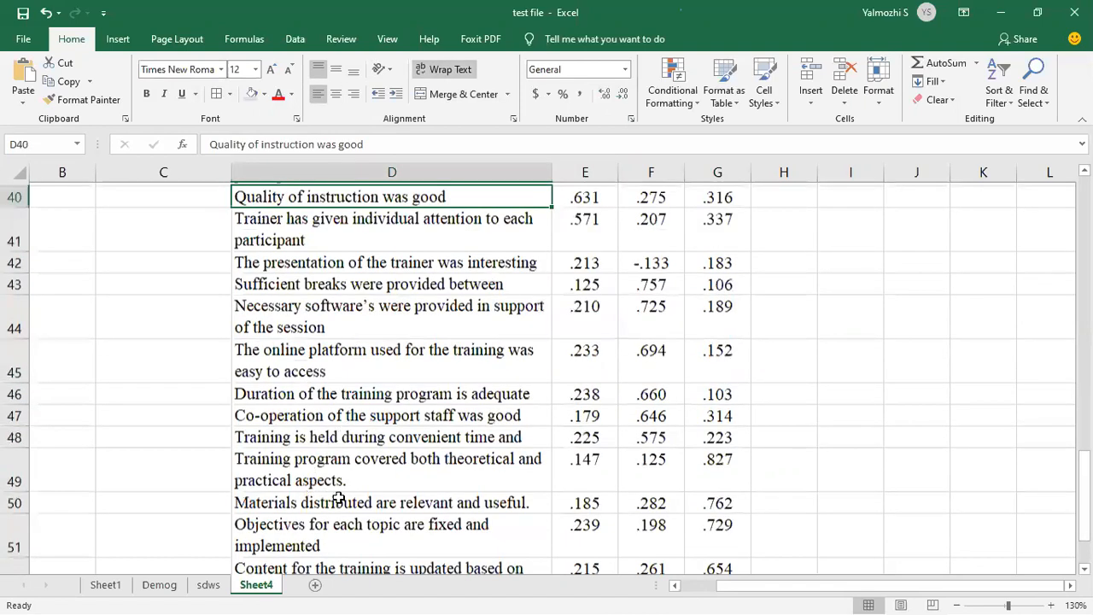
pyautogui.scroll(-1, 391, 494)
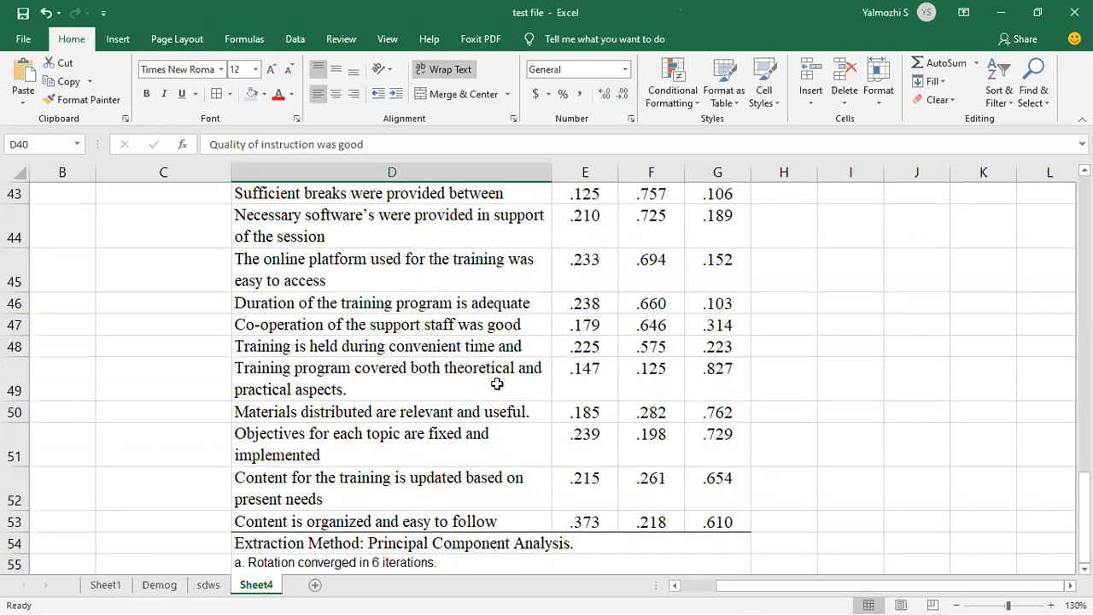
pyautogui.scroll(2, 583, 349)
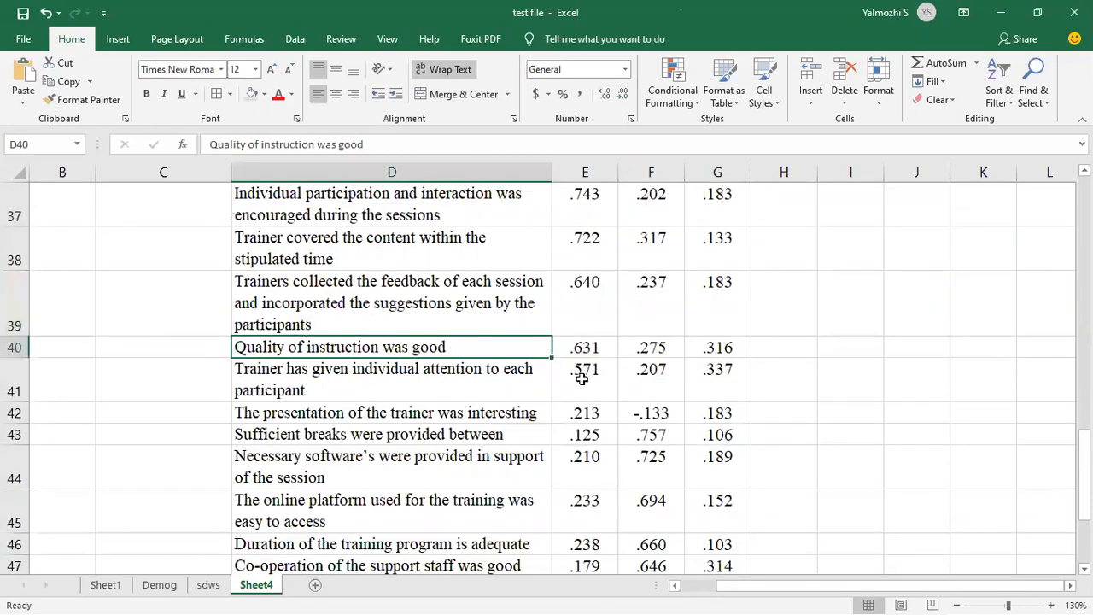
# Set the "Quality of instruction was good" loadings in the second matrix to .321 for component 1 and .732 for component 2
pyautogui.keyDown('ctrl'); pyautogui.scroll(1, 583, 375); pyautogui.keyUp('ctrl')
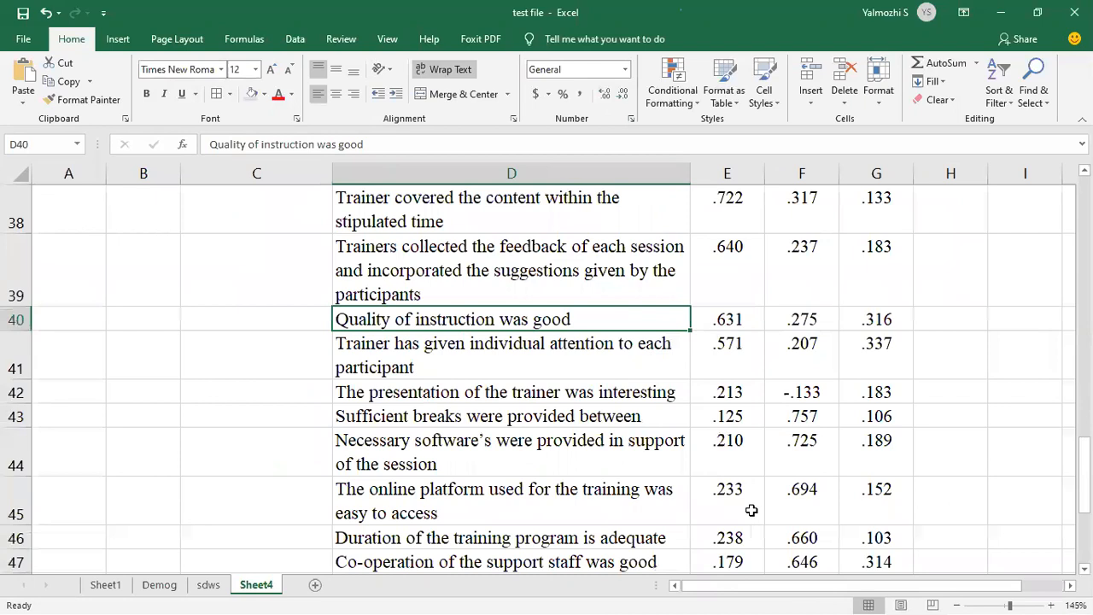
pyautogui.hscroll(1, 751, 510)
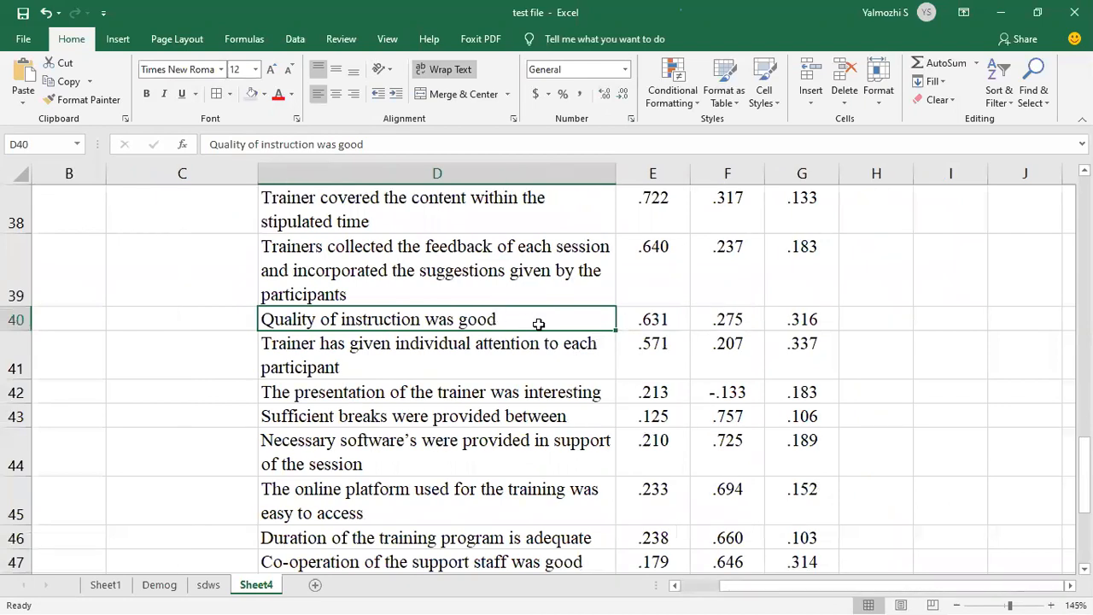
pyautogui.click(653, 322)
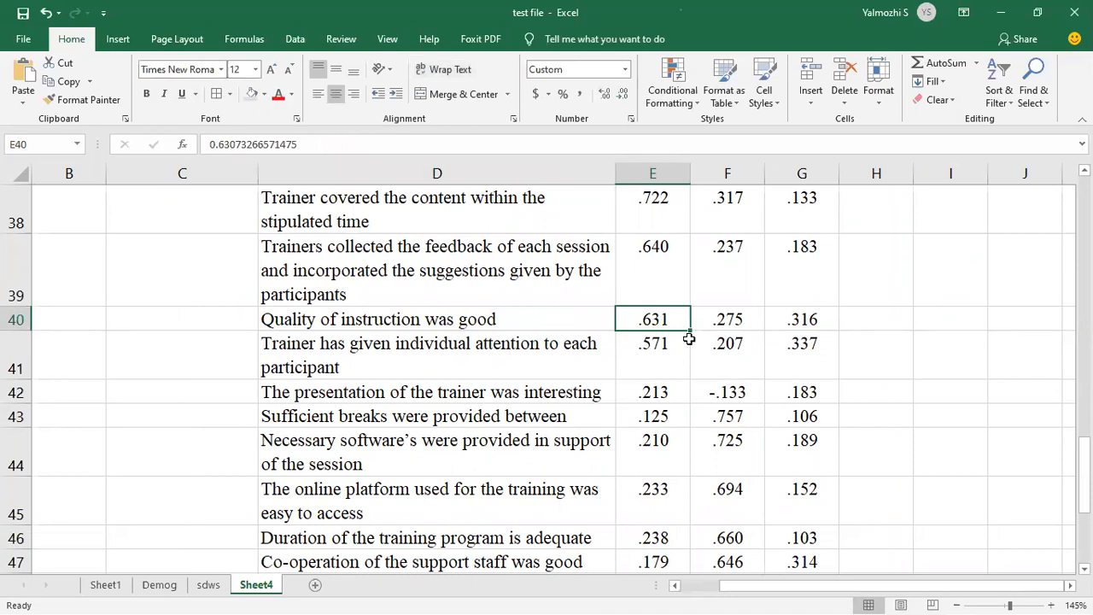
pyautogui.write('.321')
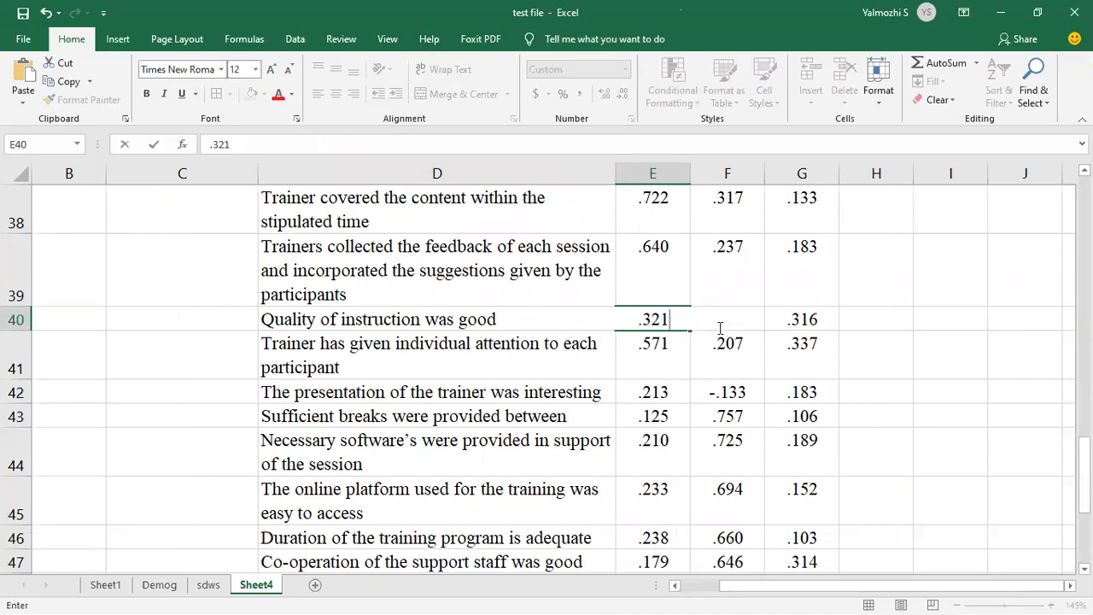
pyautogui.click(803, 357)
pyautogui.click(751, 319)
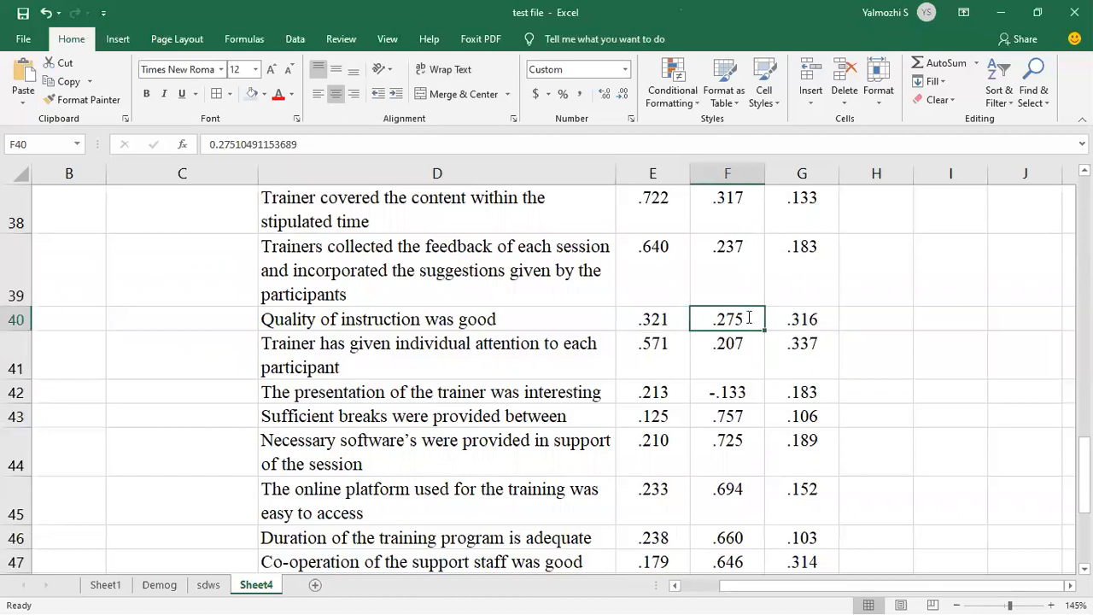
pyautogui.write('.732')
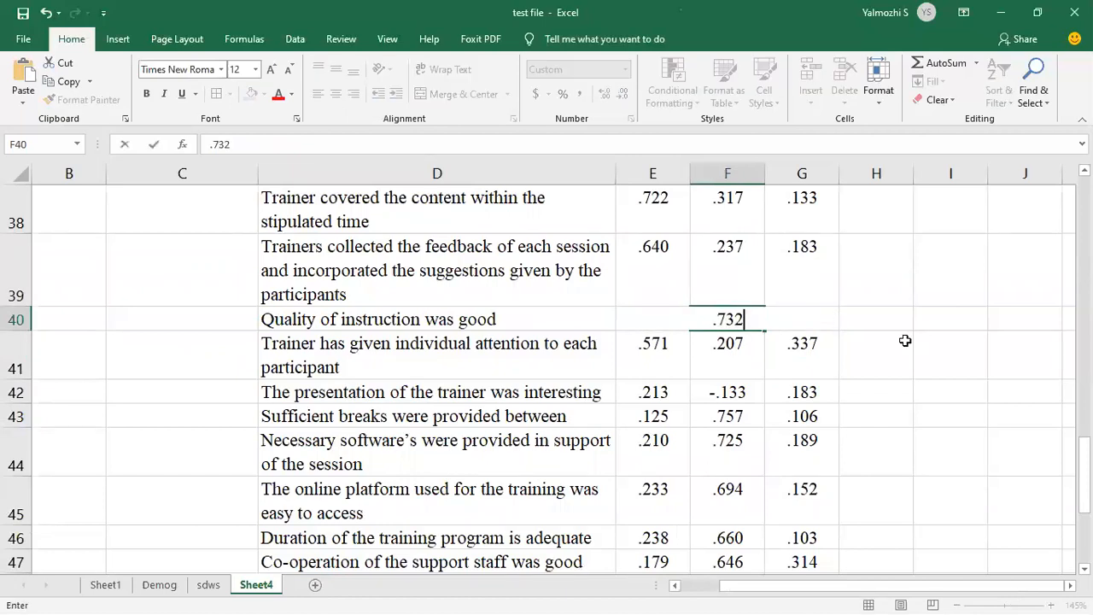
pyautogui.click(905, 341)
pyautogui.click(754, 320)
# Compare the unsuppressed matrix with the color-highlighted matrix and its component labels, checking the Rotated Component Matrix in the SPSS output as well
pyautogui.scroll(2, 723, 229)
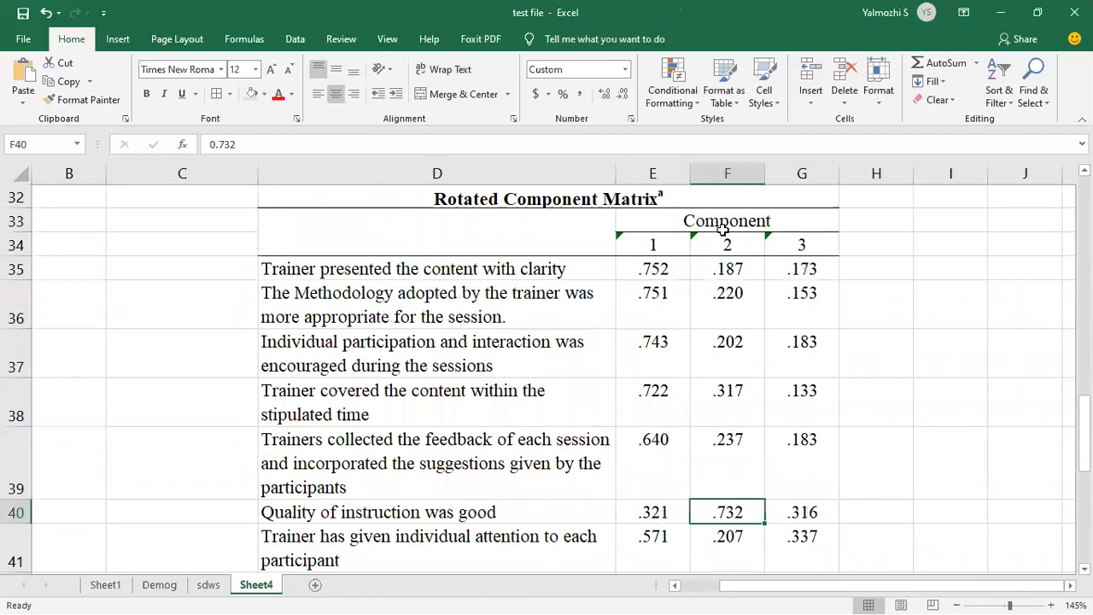
pyautogui.scroll(-5, 721, 265)
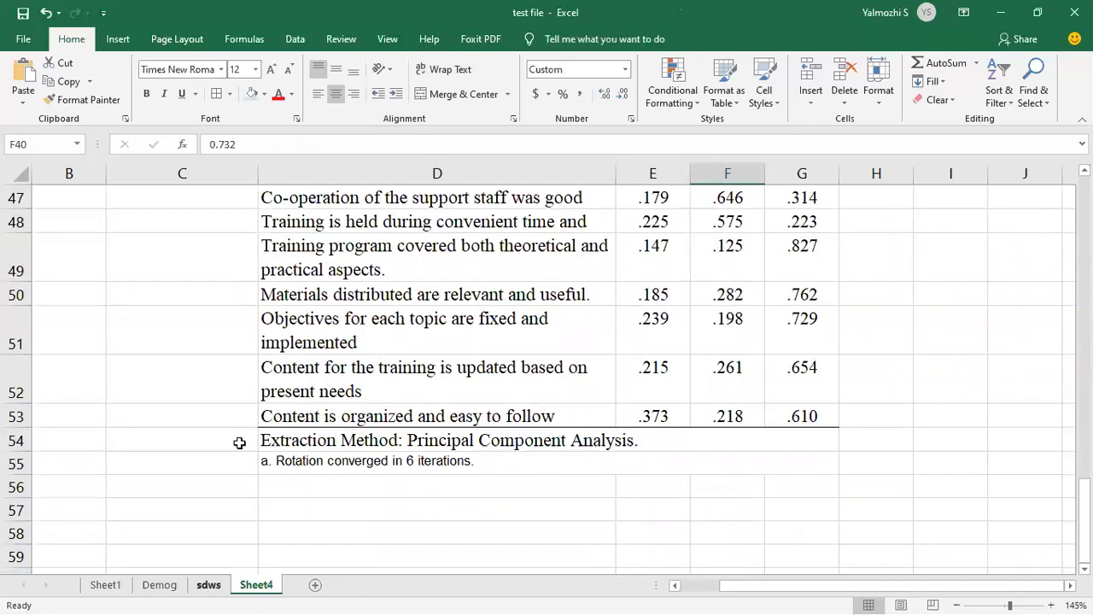
pyautogui.scroll(12, 237, 441)
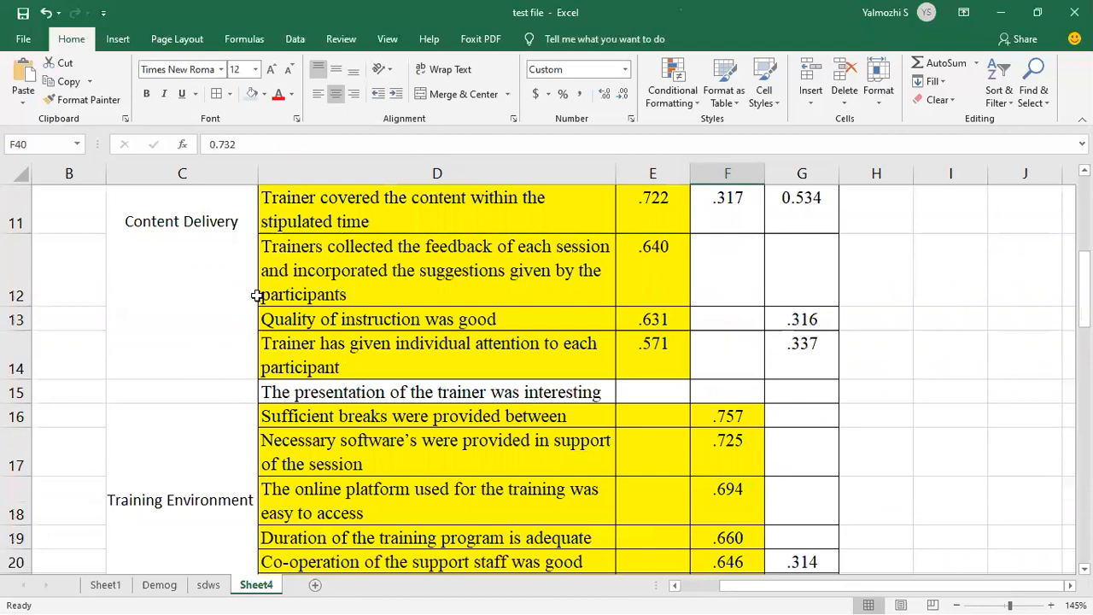
pyautogui.scroll(2, 256, 295)
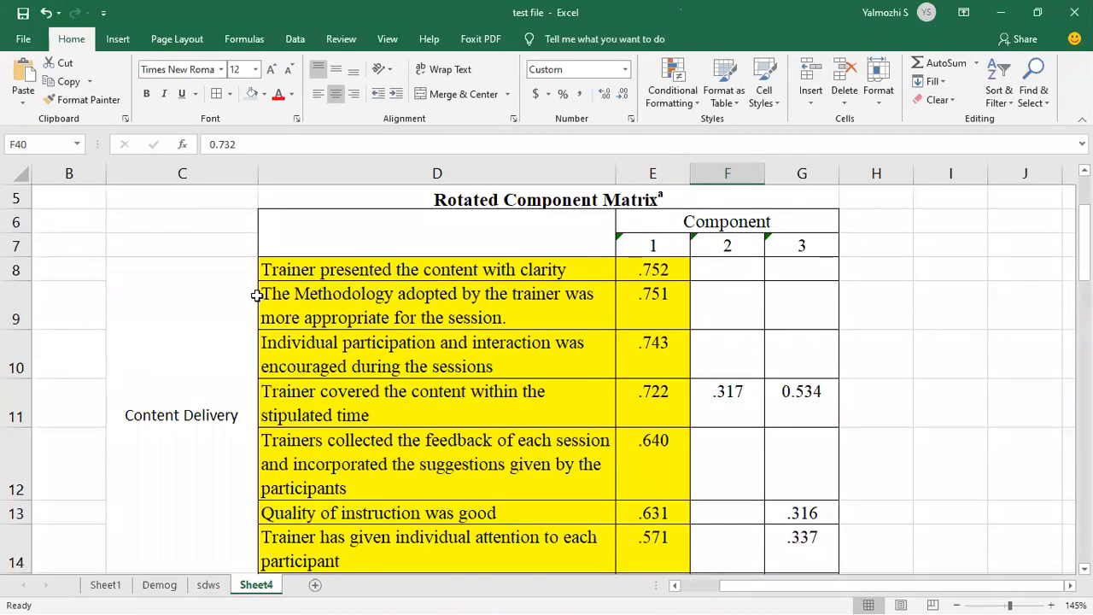
pyautogui.scroll(-5, 256, 295)
pyautogui.scroll(2, 225, 359)
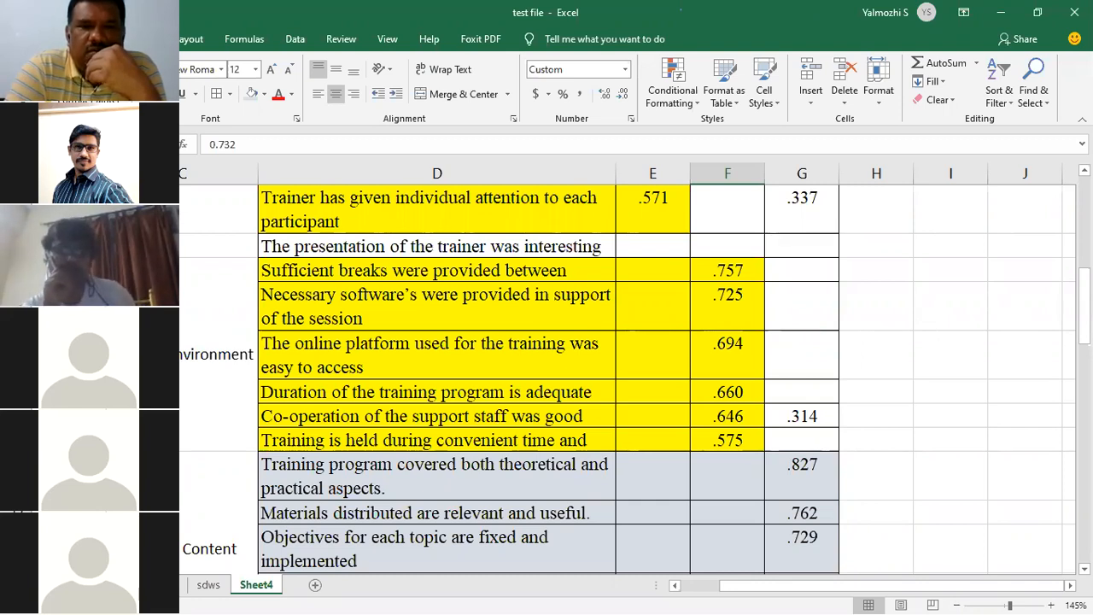
pyautogui.hotkey('alt', 'Tab')
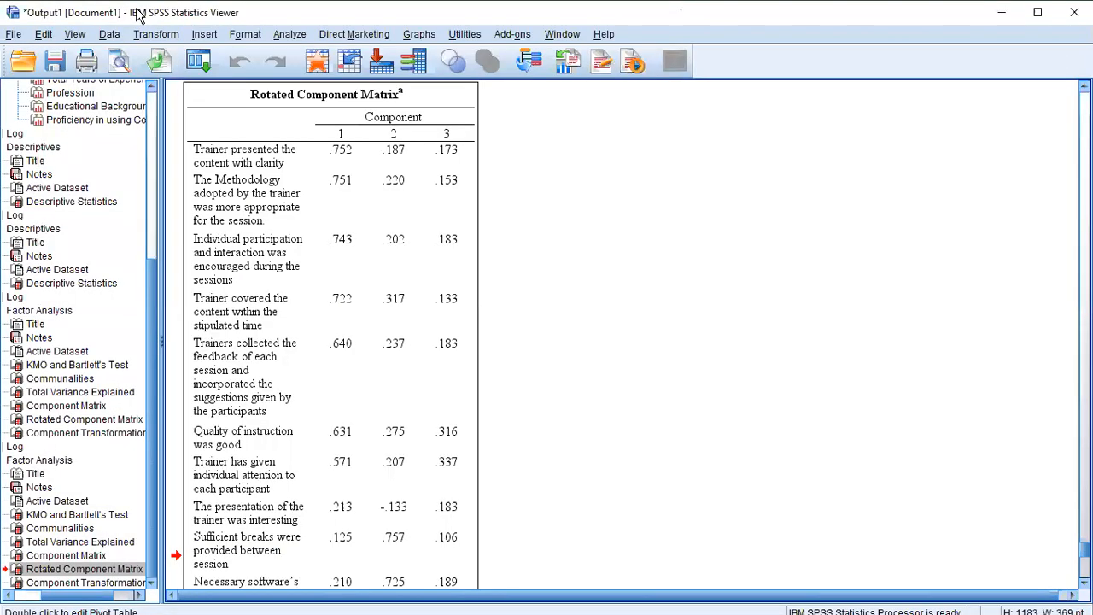
pyautogui.hotkey('alt', 'Tab')
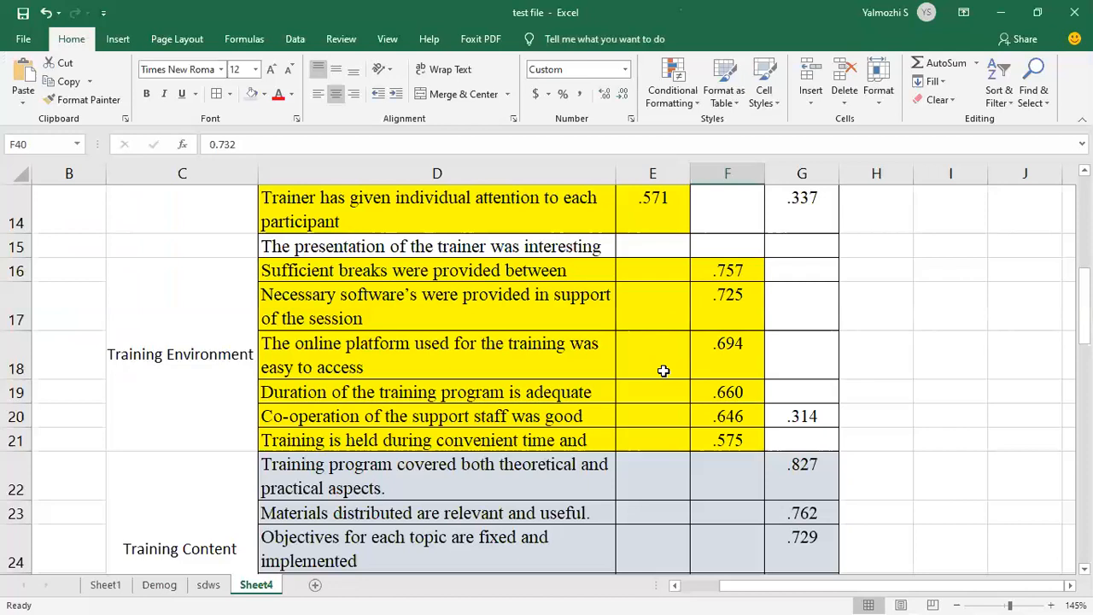
pyautogui.scroll(-6, 662, 371)
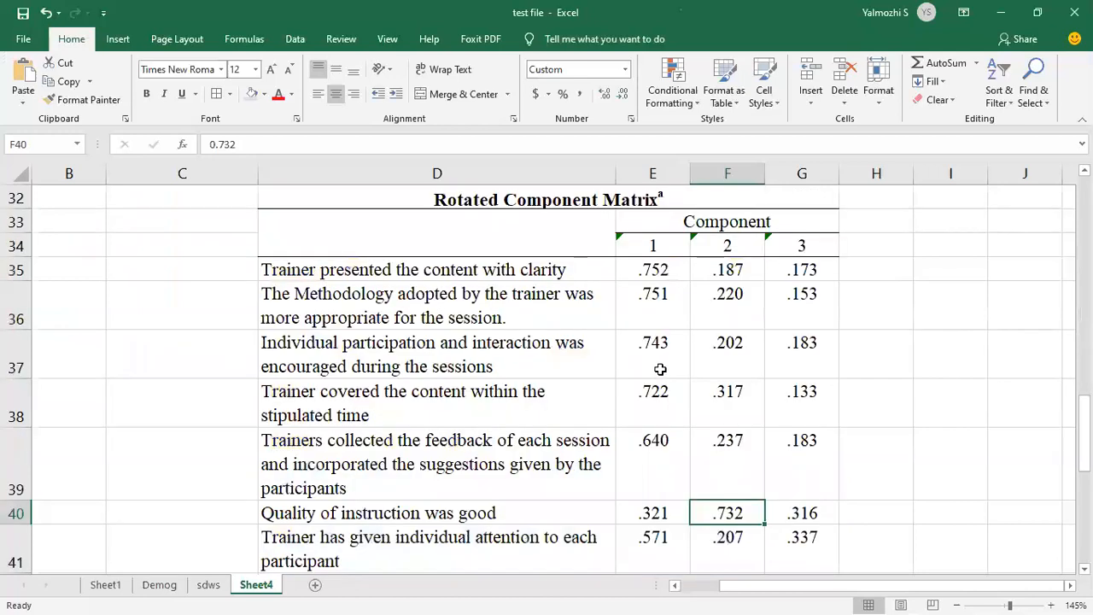
# Set the component 2 loading of "Quality of instruction was good" in the second matrix to .532
pyautogui.scroll(-2, 896, 484)
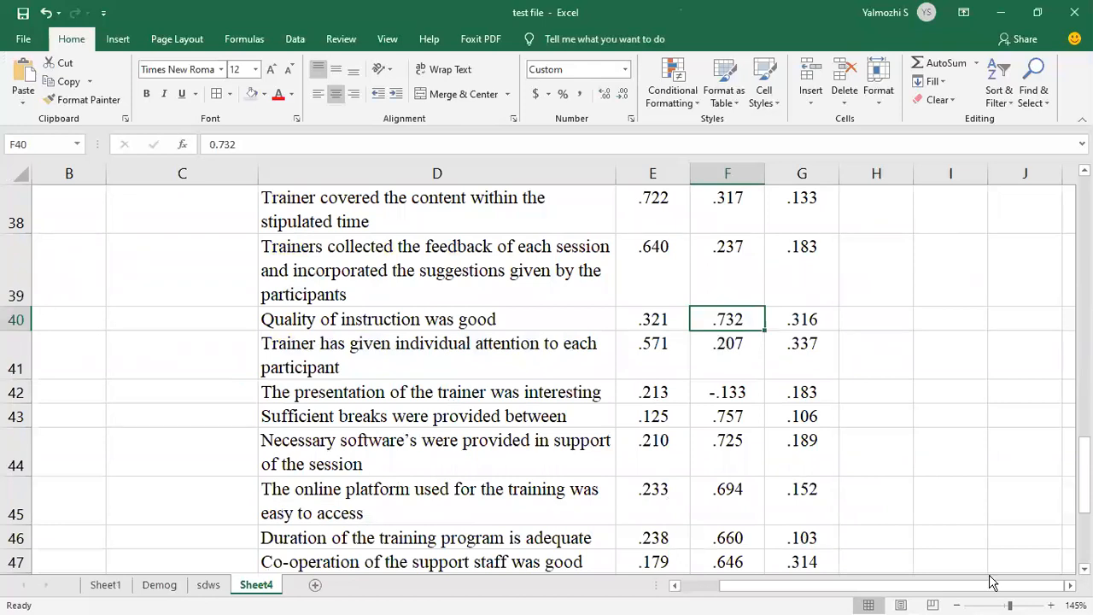
pyautogui.click(738, 341)
pyautogui.click(731, 325)
pyautogui.doubleClick(727, 319)
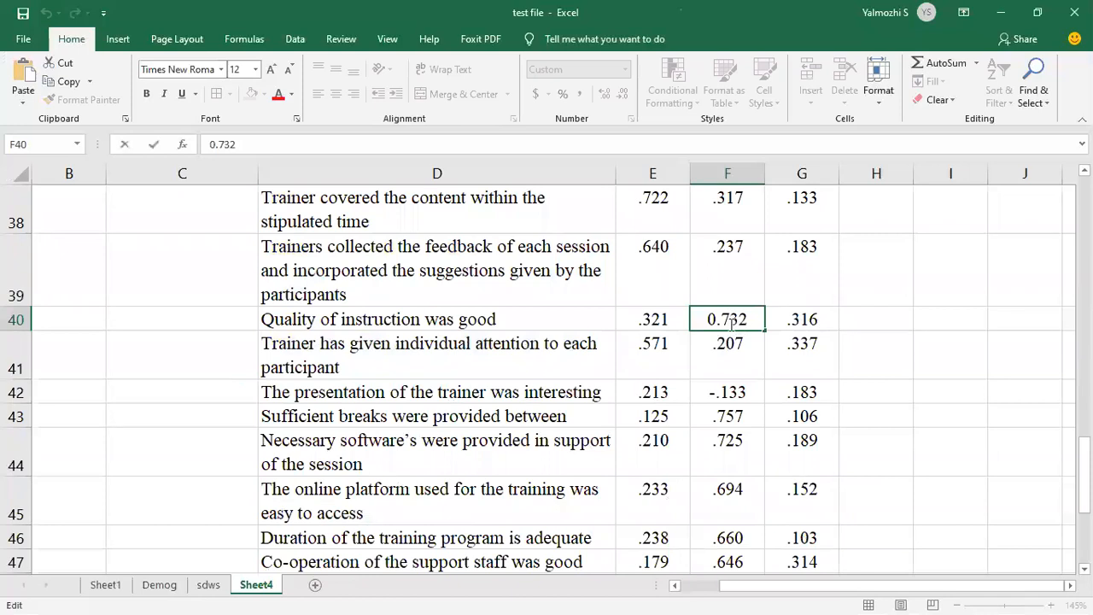
pyautogui.press('BackSpace')
pyautogui.write('5')
# Set the component 3 loading of "Quality of instruction was good" in the second matrix to .537
pyautogui.doubleClick(834, 326)
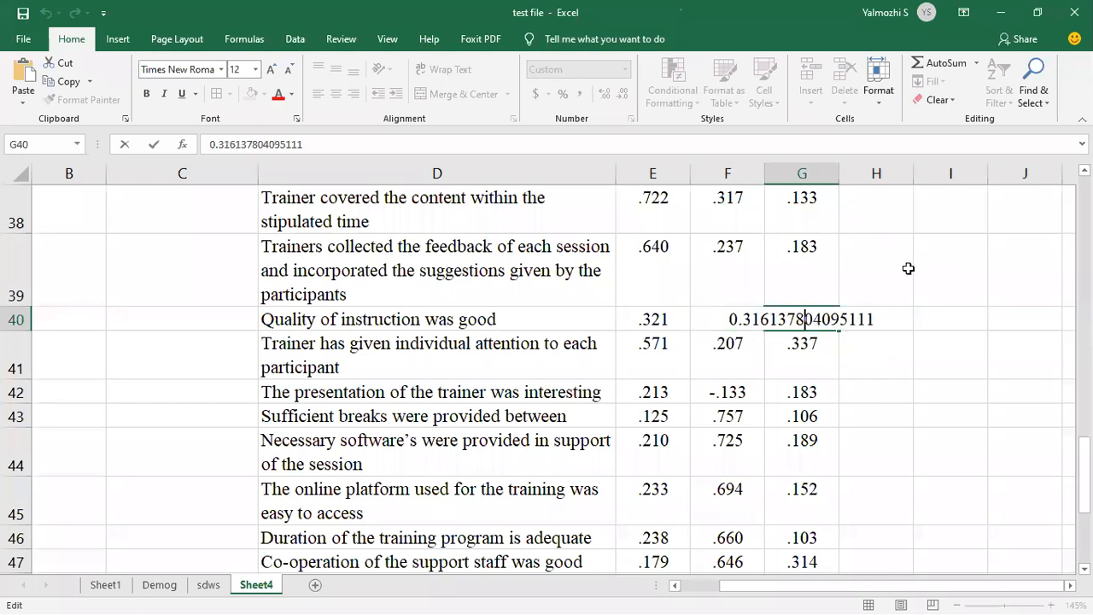
pyautogui.click(907, 268)
pyautogui.click(812, 319)
pyautogui.write('.537')
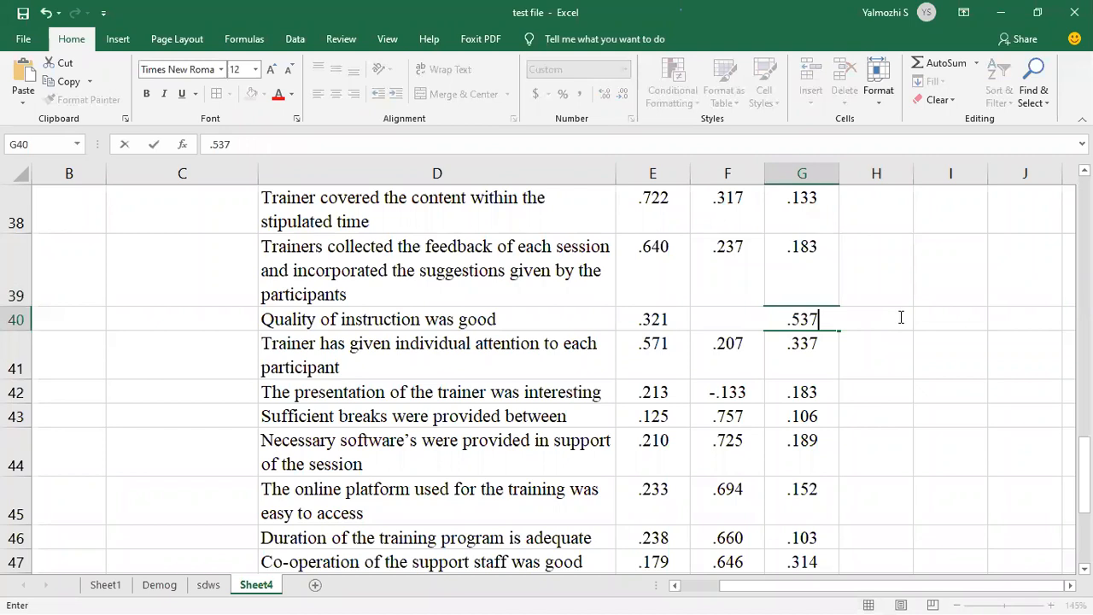
pyautogui.click(955, 368)
pyautogui.click(751, 325)
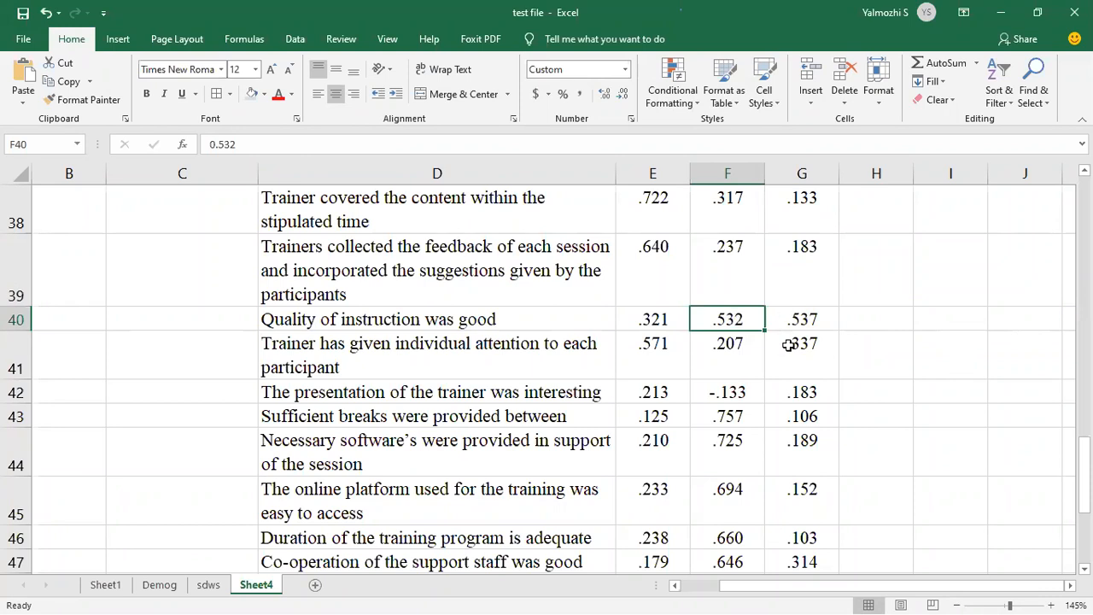
# Review the unsuppressed matrix, and examine the highlighted Content Delivery statements and their component 1 loadings in the first matrix
pyautogui.scroll(1, 788, 345)
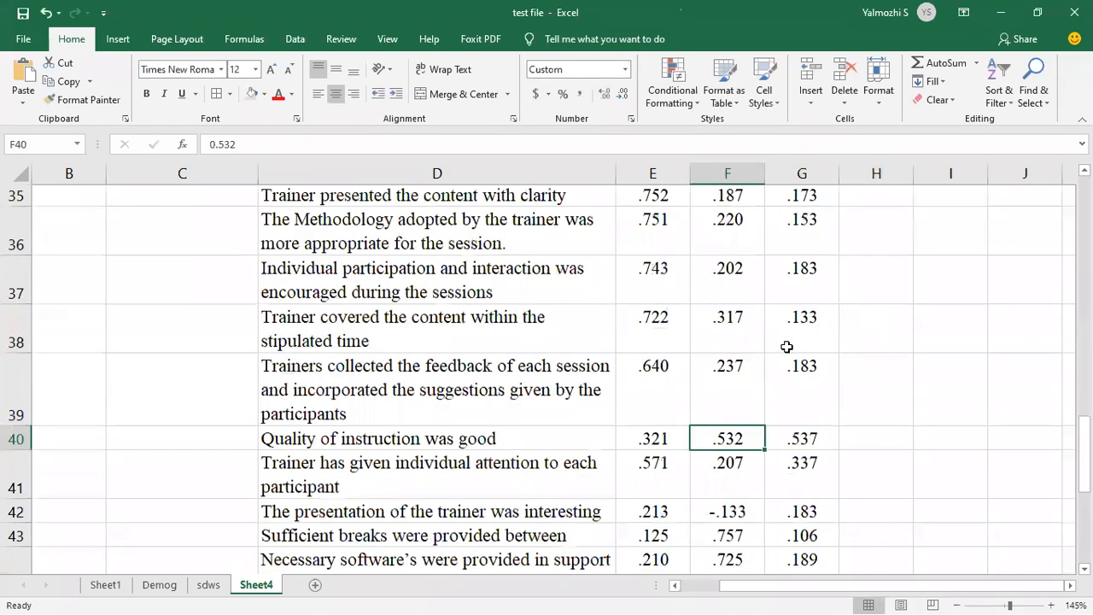
pyautogui.scroll(1, 787, 346)
pyautogui.scroll(-1, 786, 346)
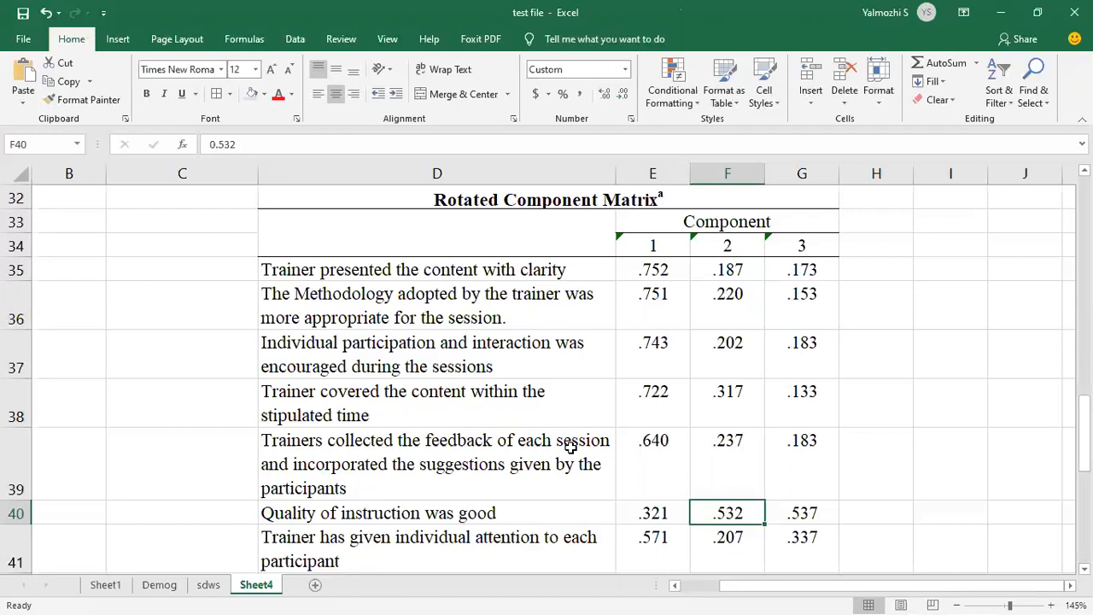
pyautogui.scroll(2, 296, 458)
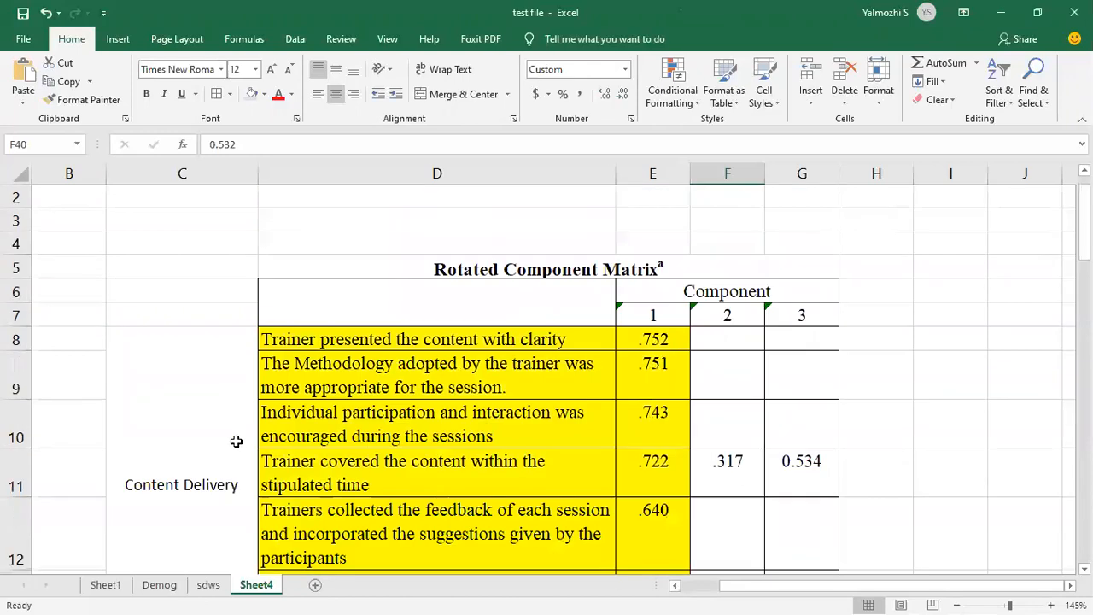
pyautogui.click(243, 436)
pyautogui.moveTo(367, 339); pyautogui.dragTo(381, 533)
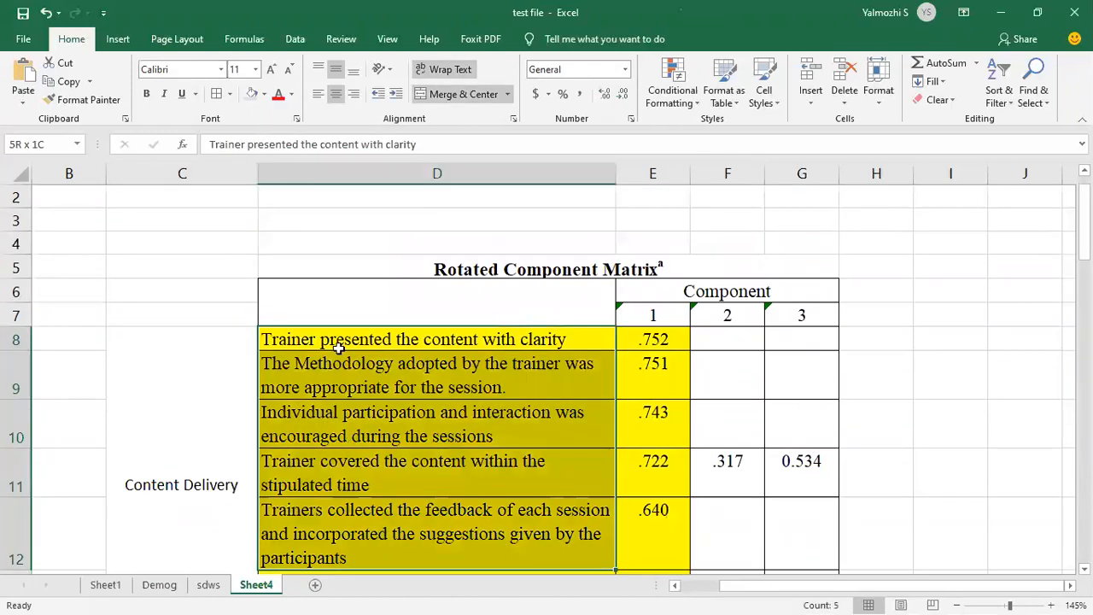
pyautogui.click(339, 347)
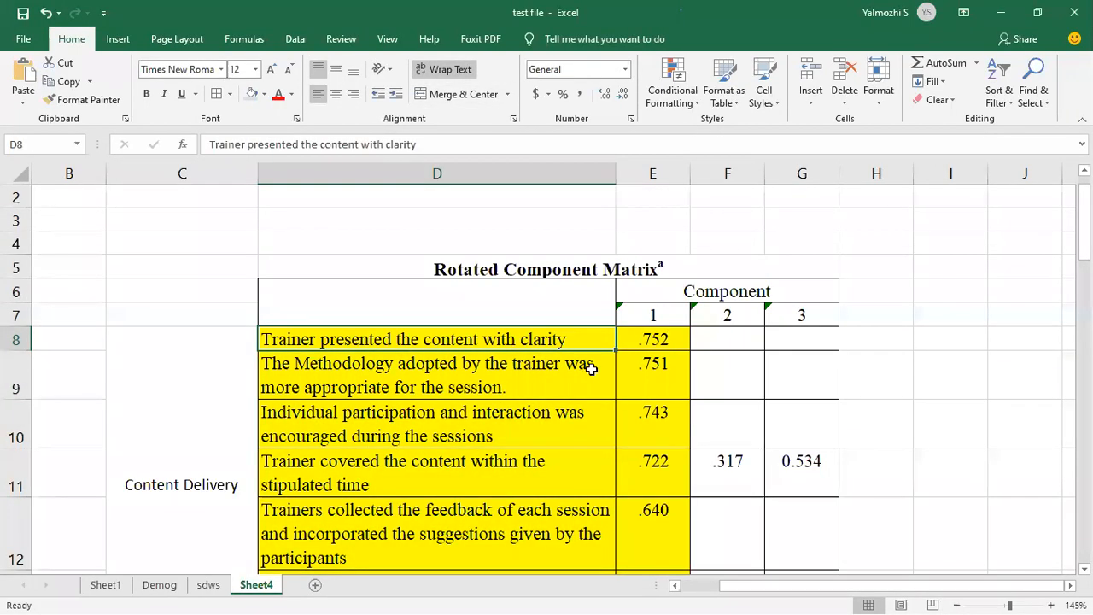
pyautogui.moveTo(673, 373); pyautogui.dragTo(746, 377)
pyautogui.click(590, 424)
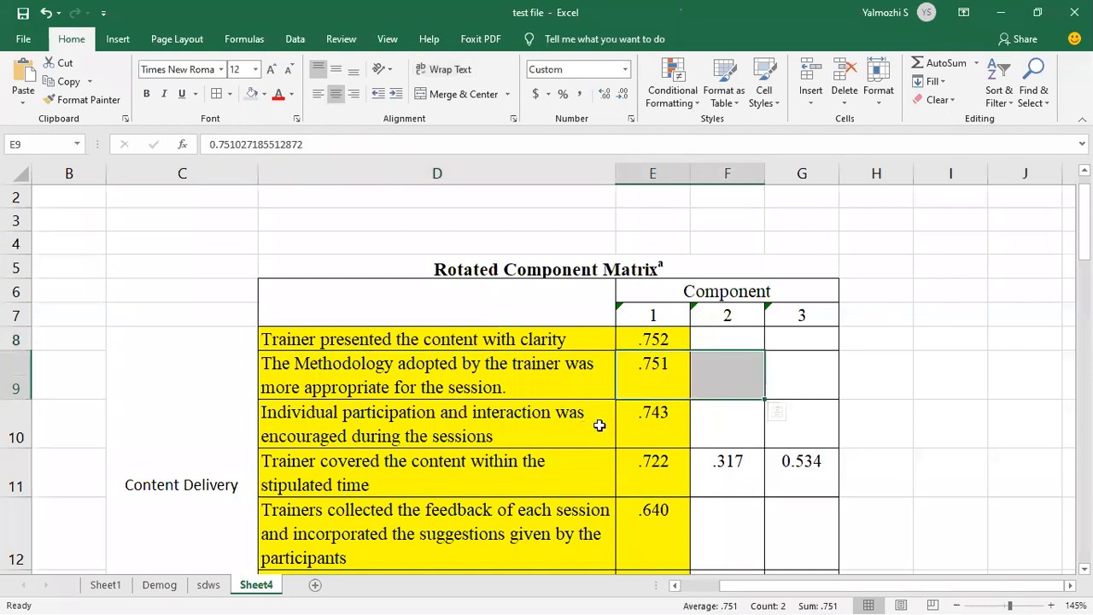
pyautogui.moveTo(668, 421); pyautogui.dragTo(732, 423)
pyautogui.click(198, 482)
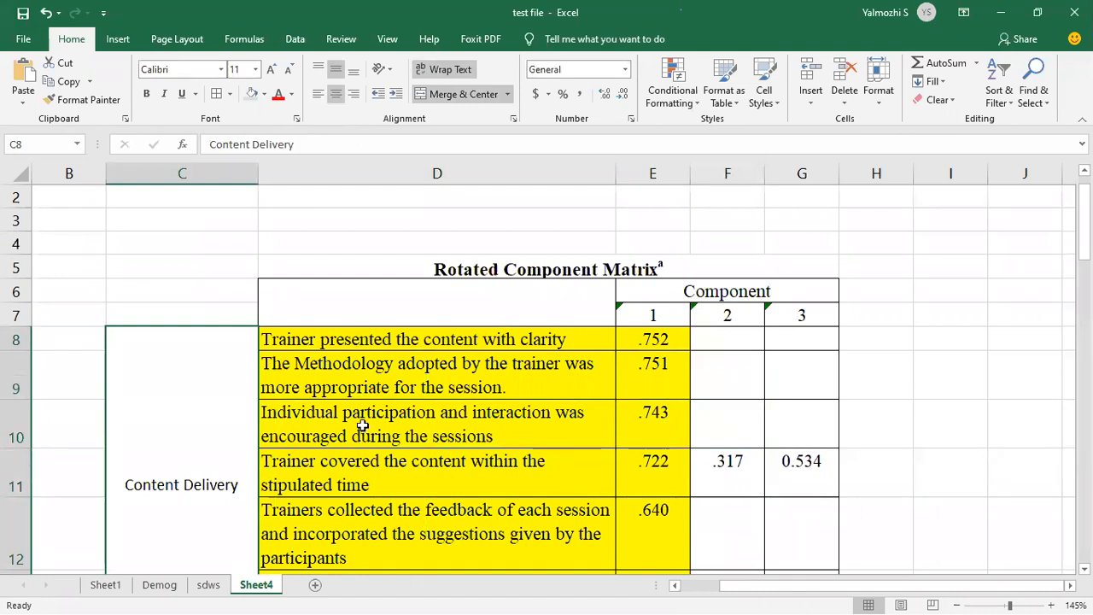
pyautogui.scroll(-2, 362, 427)
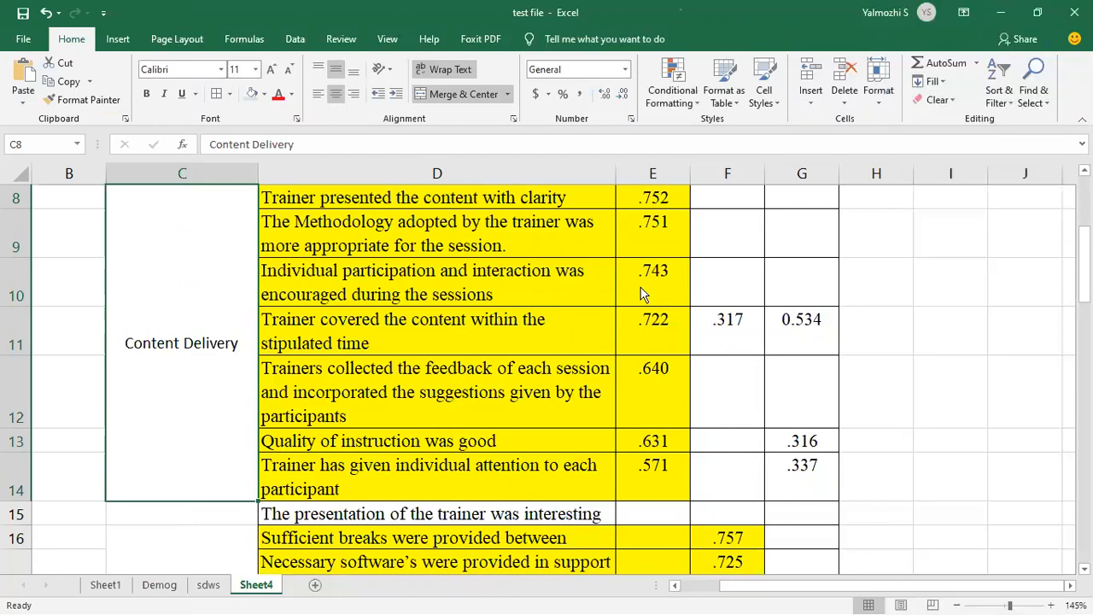
# Compare the theory and factor loading sketch in Microsoft Whiteboard with the Content Delivery group in the Excel matrix
pyautogui.hotkey('alt', 'Tab')
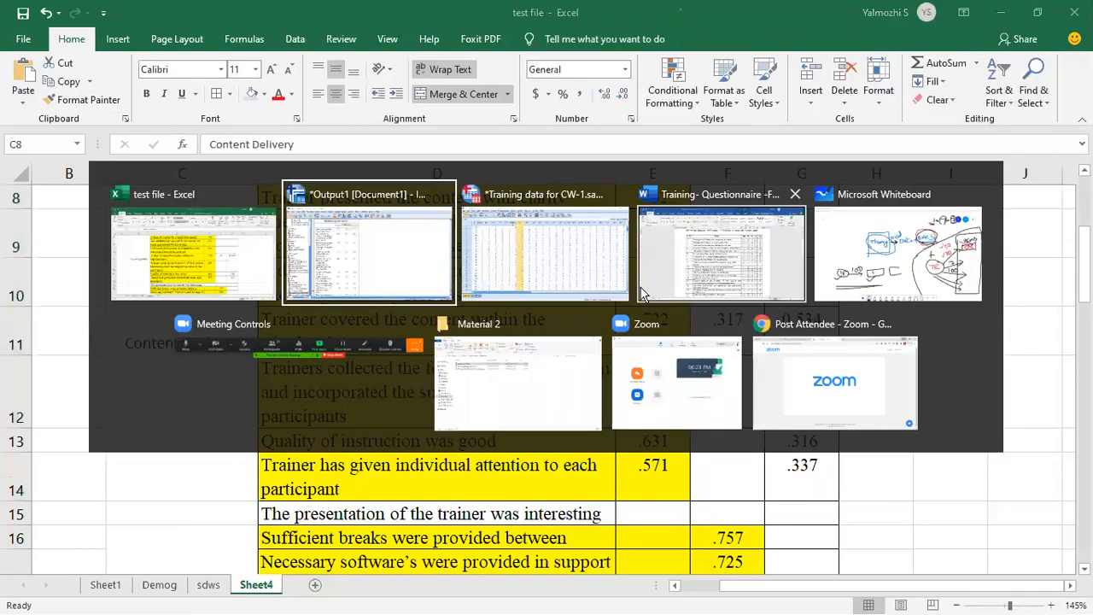
pyautogui.hotkey('alt', 'Tab')
pyautogui.hotkey('alt', 'Tab')
pyautogui.hotkey('alt', 'Tab')
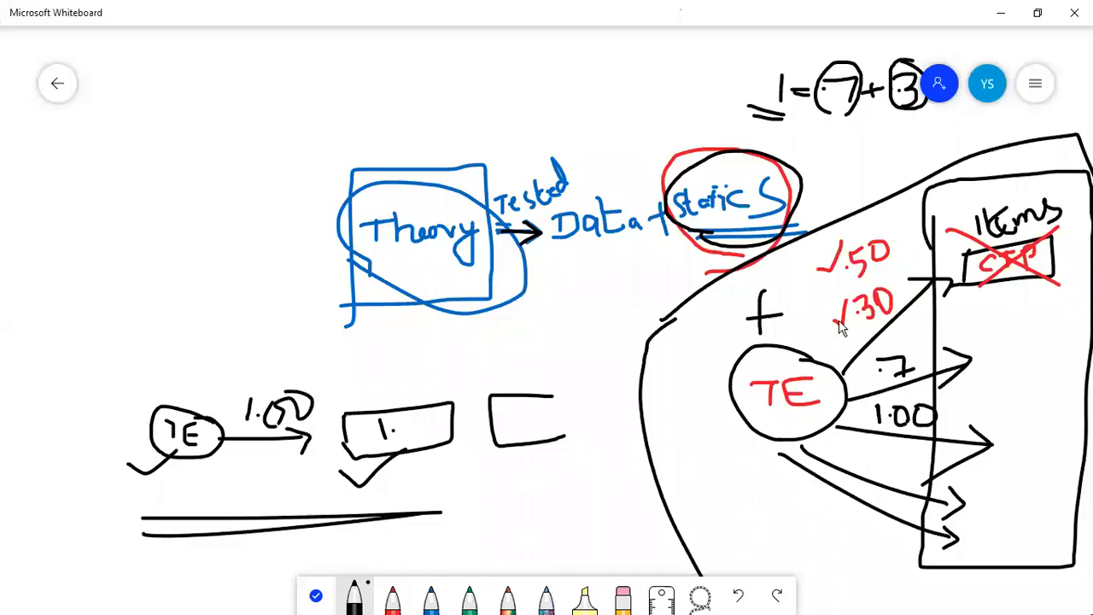
pyautogui.hotkey('alt', 'Tab')
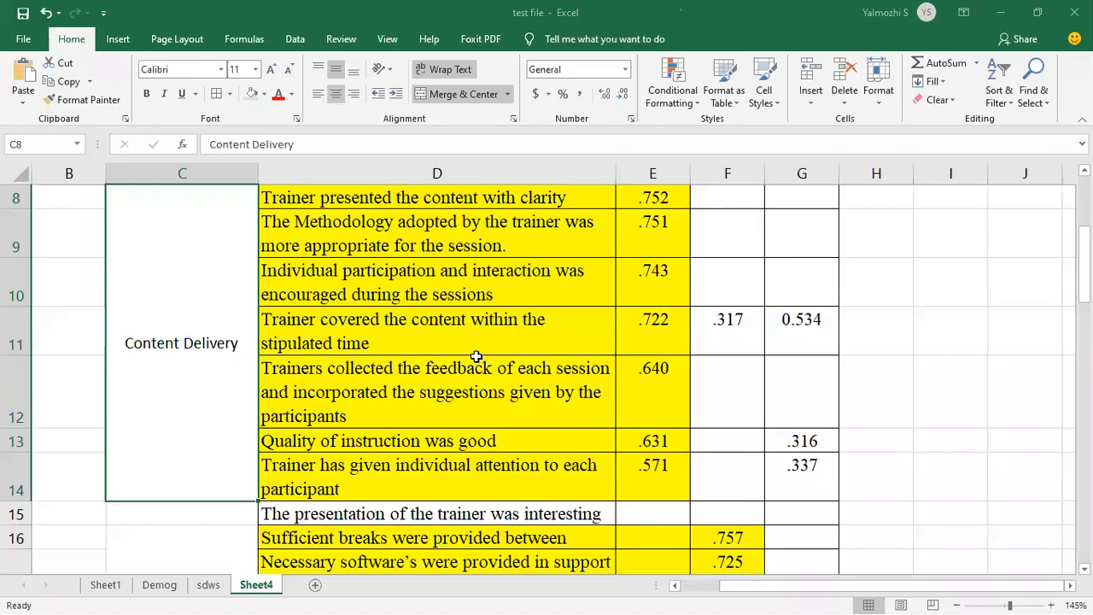
pyautogui.scroll(2, 476, 356)
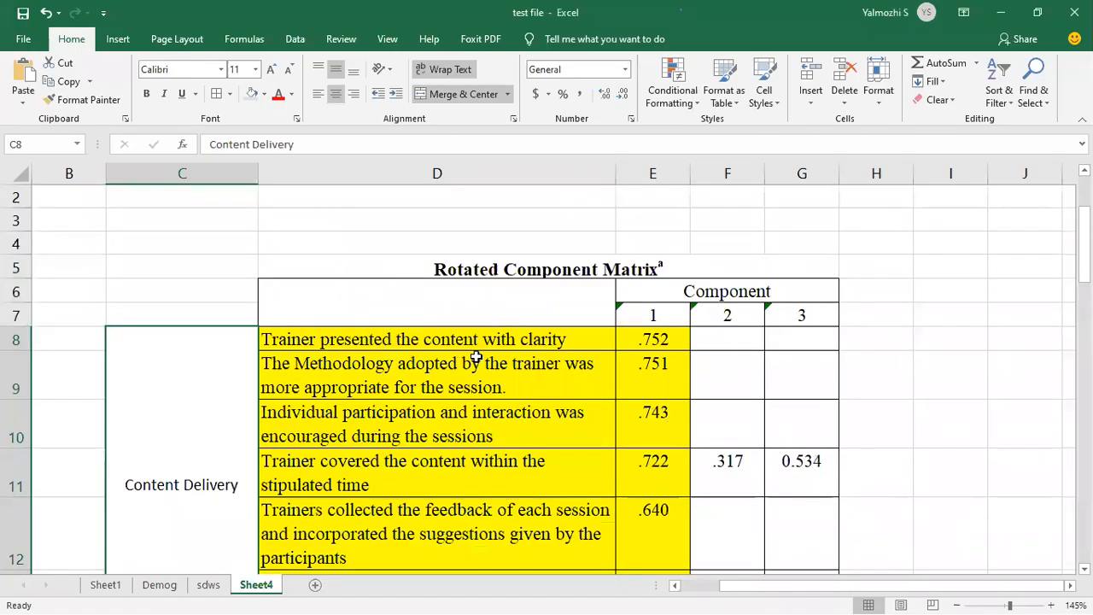
pyautogui.scroll(-2, 912, 400)
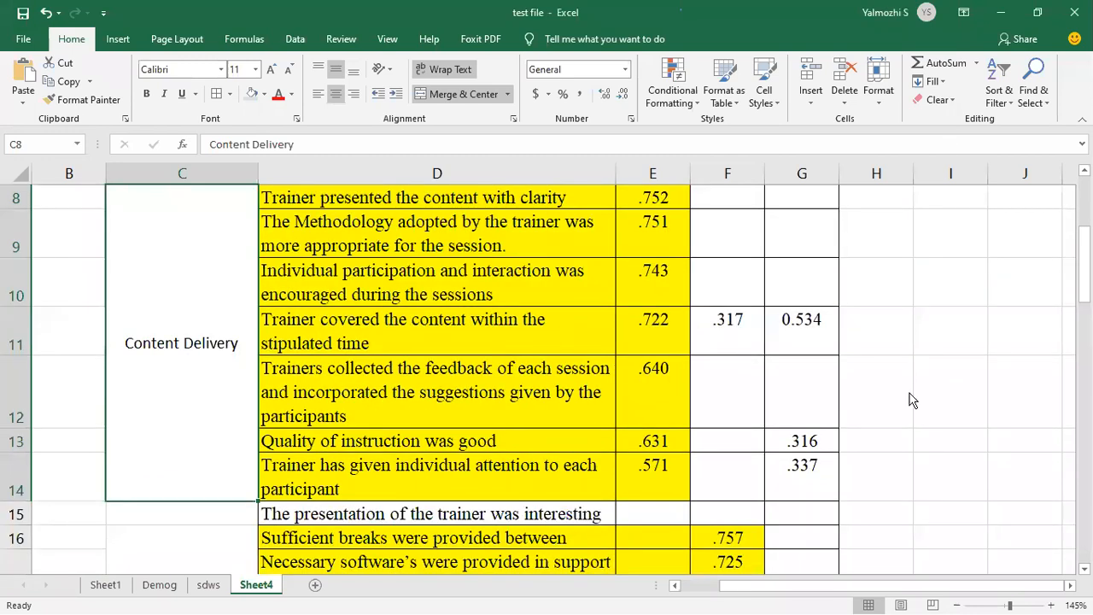
pyautogui.hotkey('alt', 'Tab')
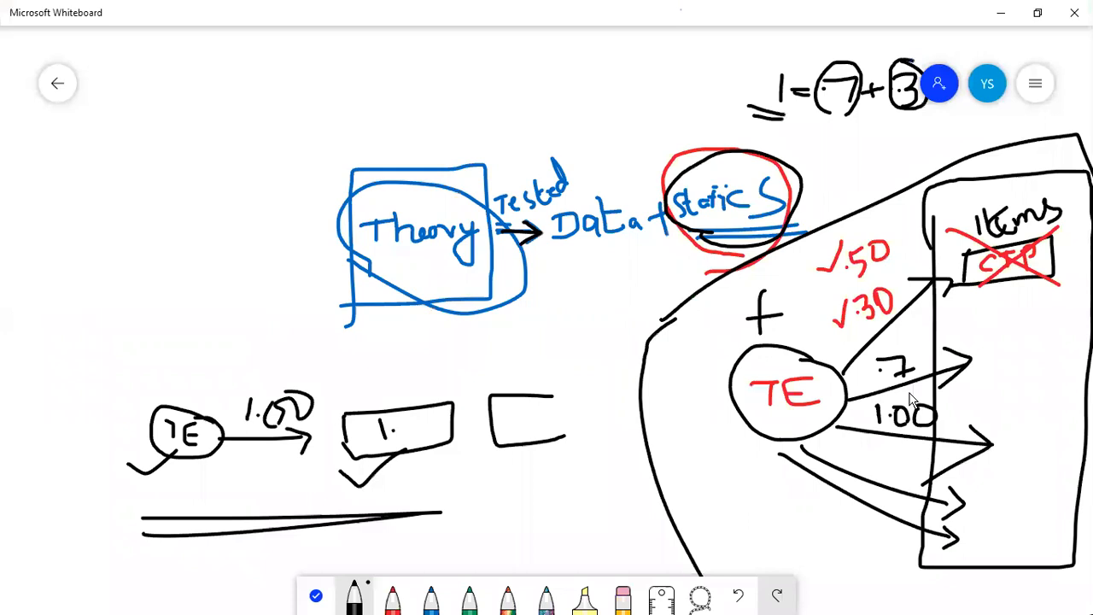
pyautogui.hotkey('alt', 'Tab')
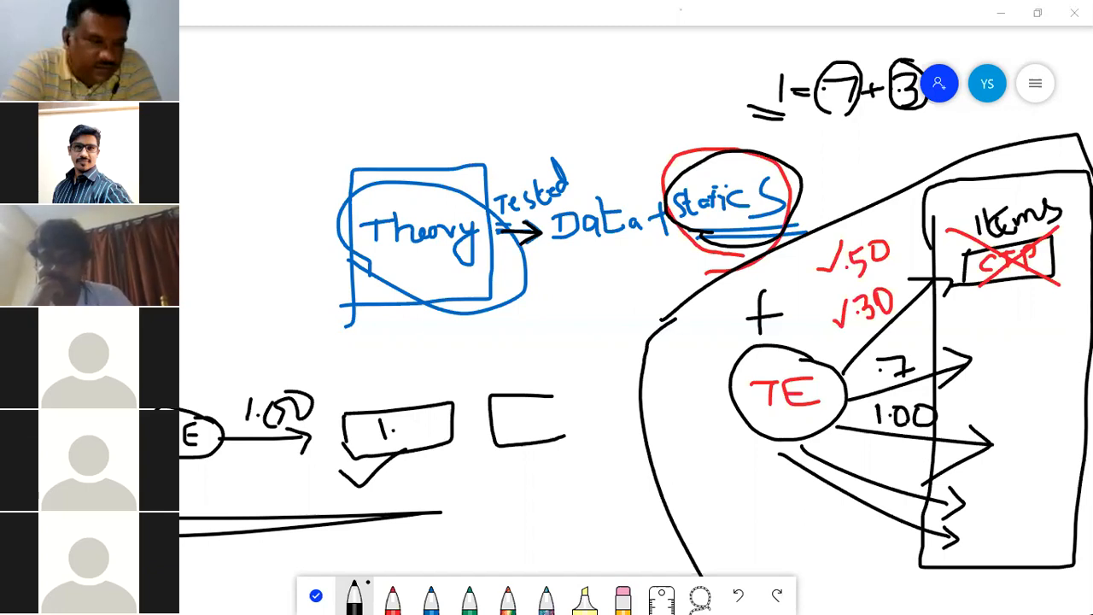
# Switch to the training dataset in the SPSS Data Editor
pyautogui.hotkey('alt', 'Tab')
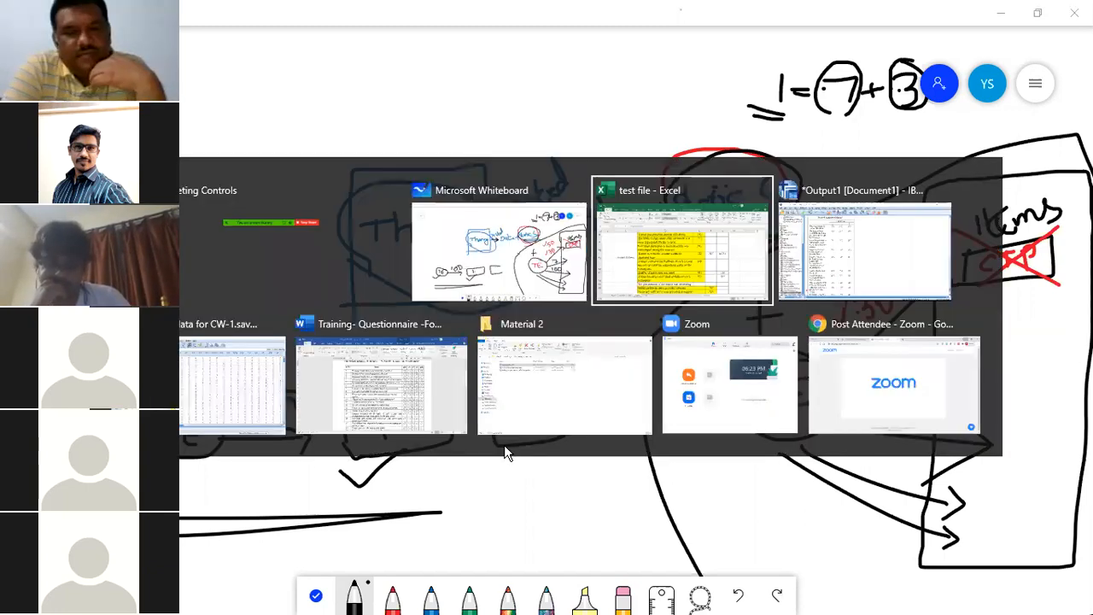
pyautogui.hotkey('alt', 'Tab')
pyautogui.hotkey('alt', 'Tab')
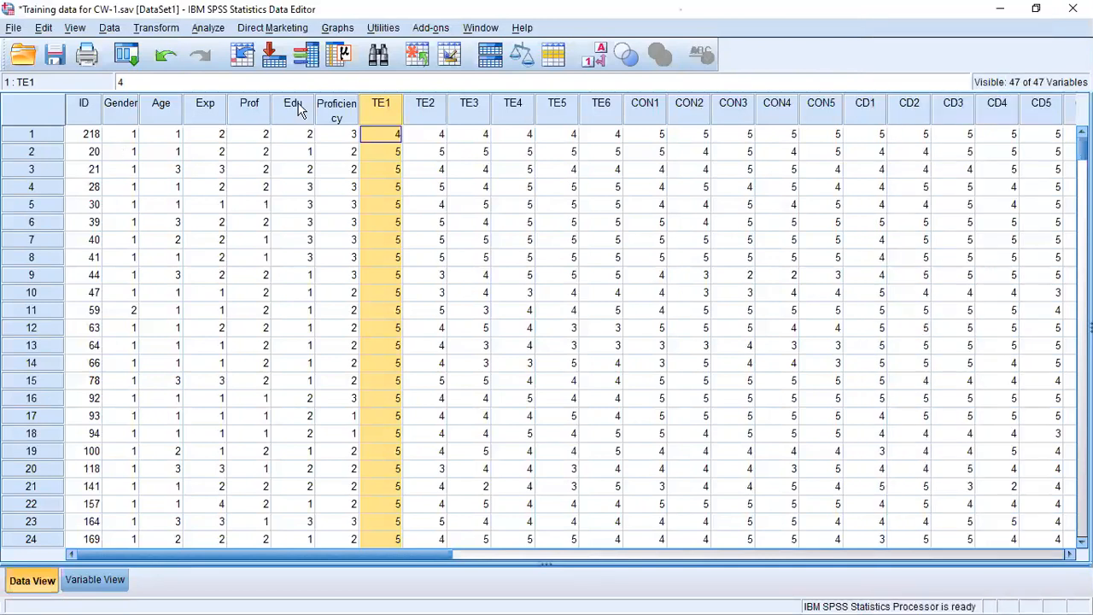
# Create a new blank board in Microsoft Whiteboard and choose the red pen
pyautogui.hotkey('alt', 'Tab')
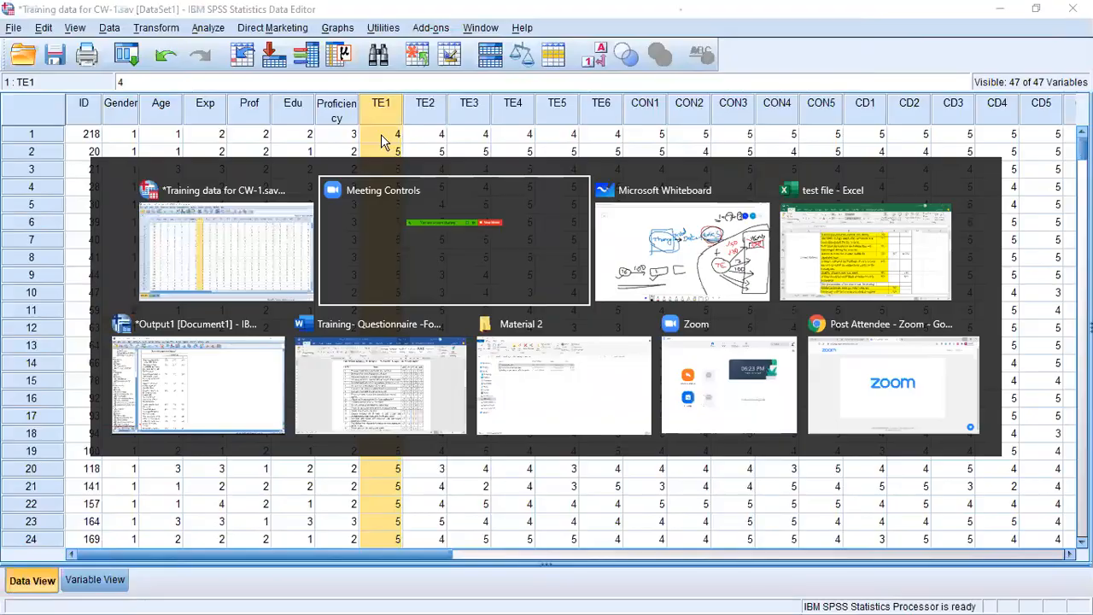
pyautogui.hotkey('alt', 'Tab')
pyautogui.click(56, 87)
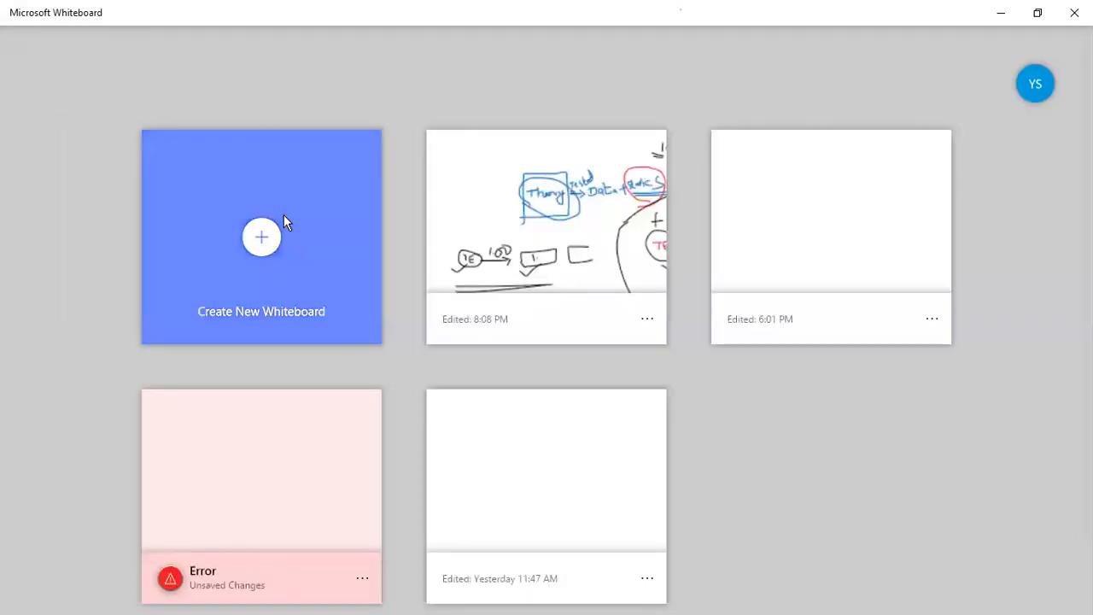
pyautogui.click(284, 220)
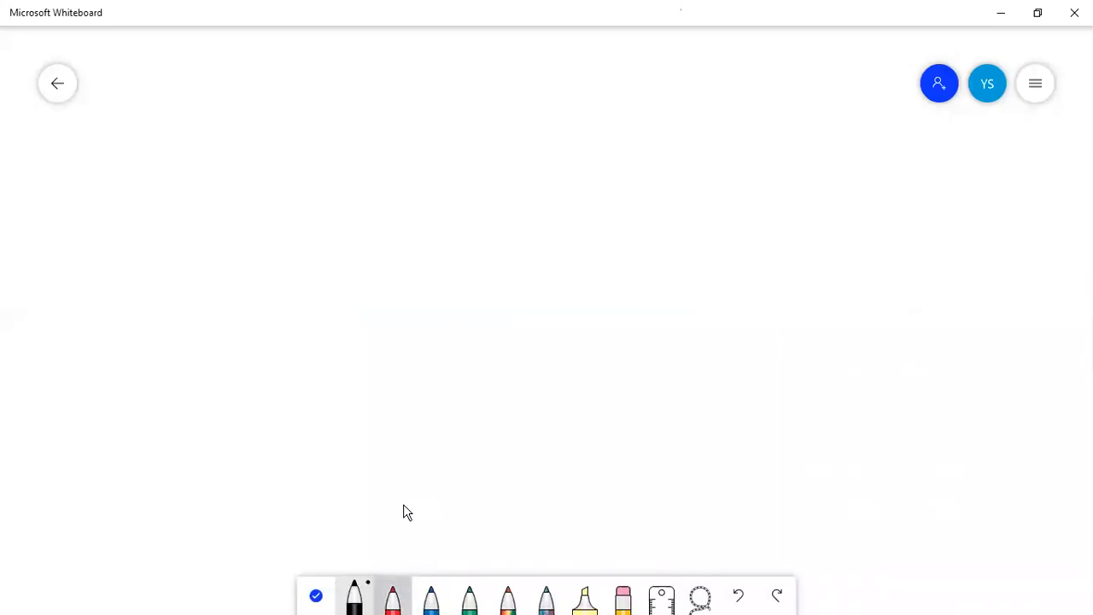
pyautogui.click(392, 600)
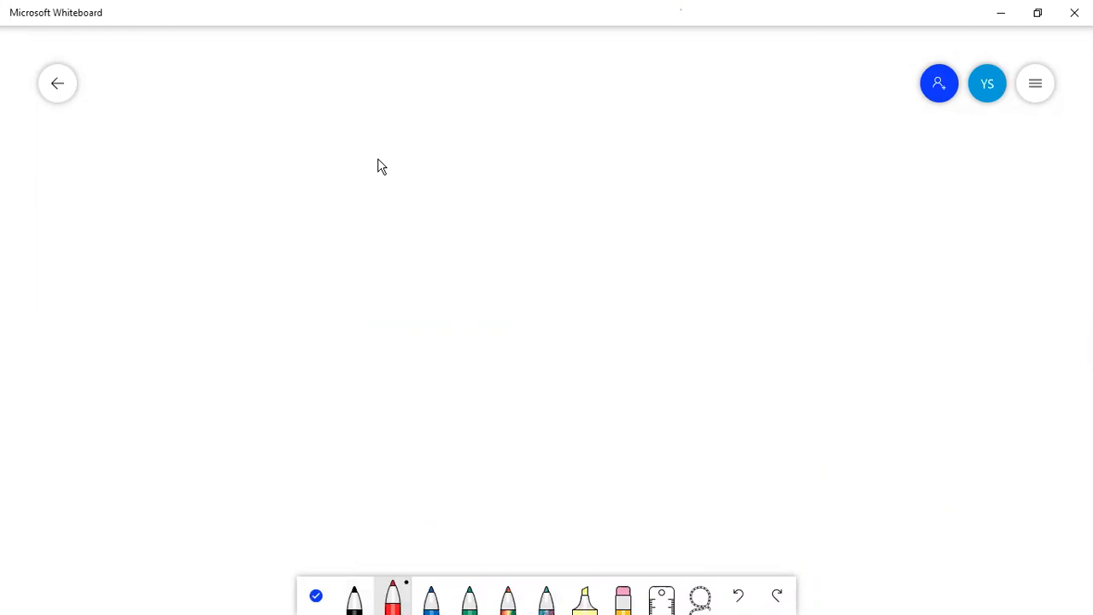
# Look through the dataset's variables in the SPSS Data Editor, from the TE and CON items to the computed scores, returning to TE1
pyautogui.hotkey('alt', 'Tab')
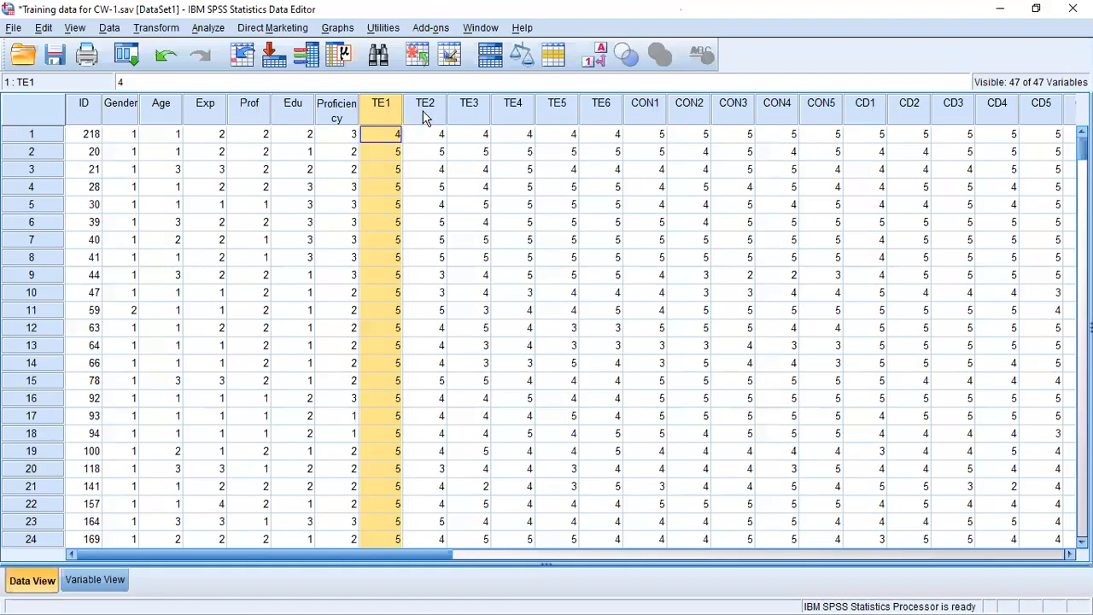
pyautogui.press('Right')
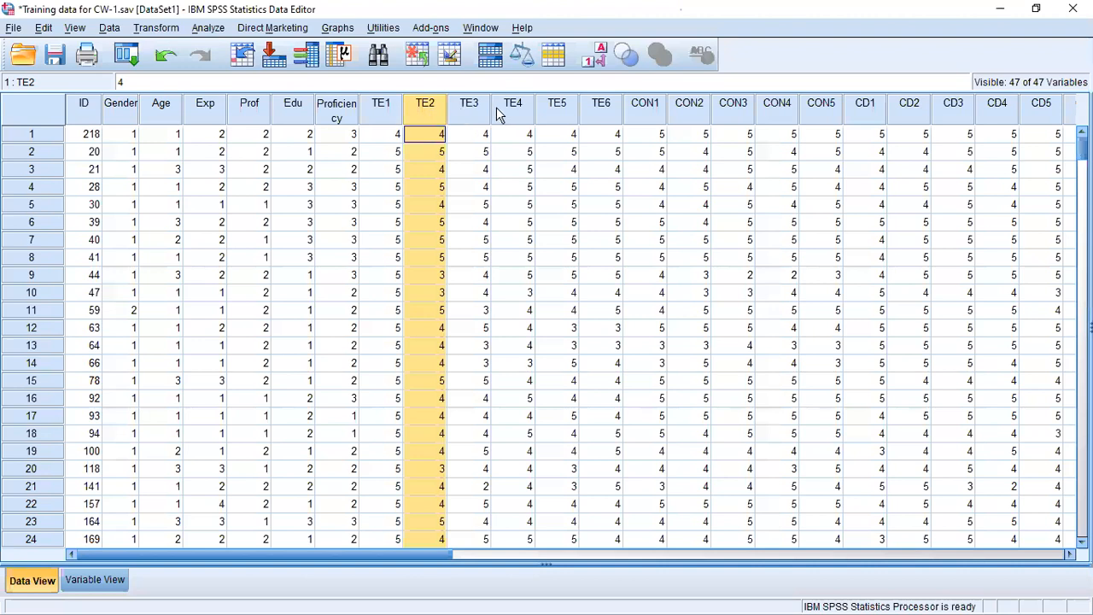
pyautogui.click(637, 111)
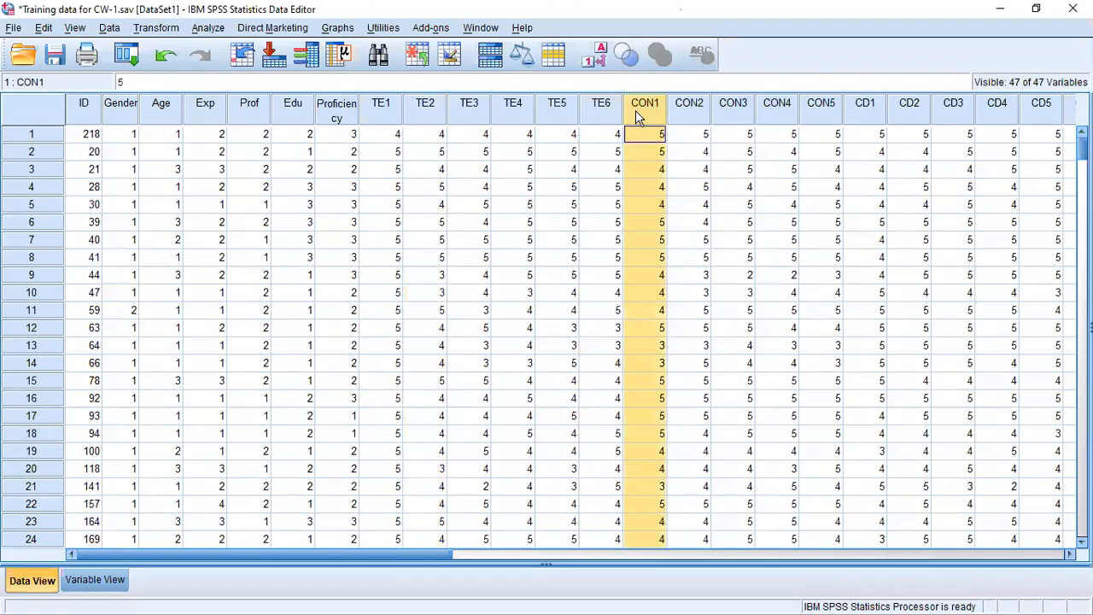
pyautogui.click(702, 115)
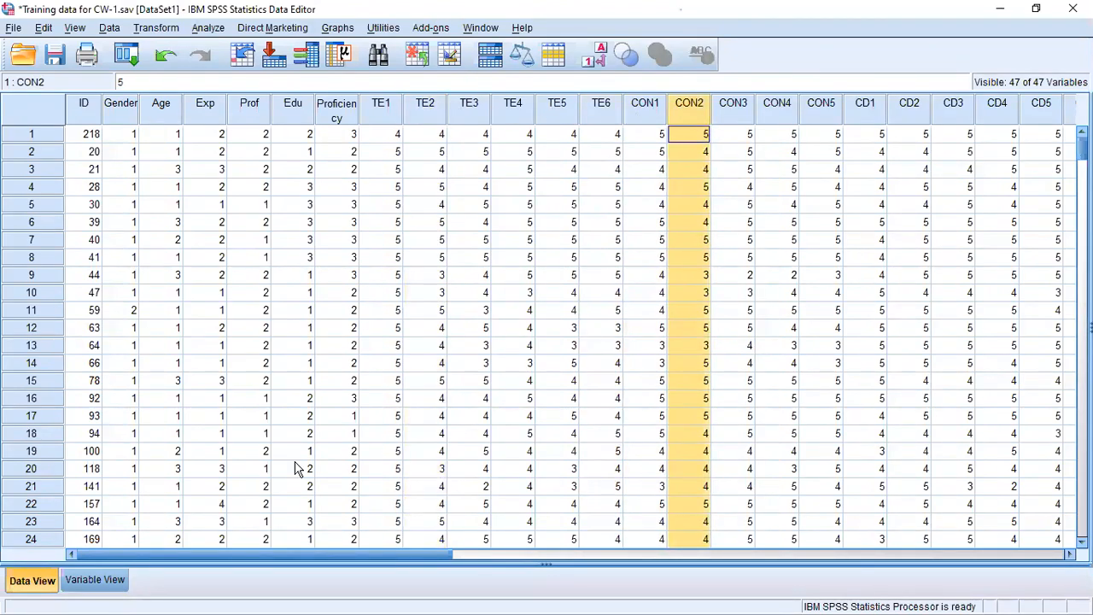
pyautogui.hscroll(4, 298, 468)
pyautogui.hscroll(10, 298, 468)
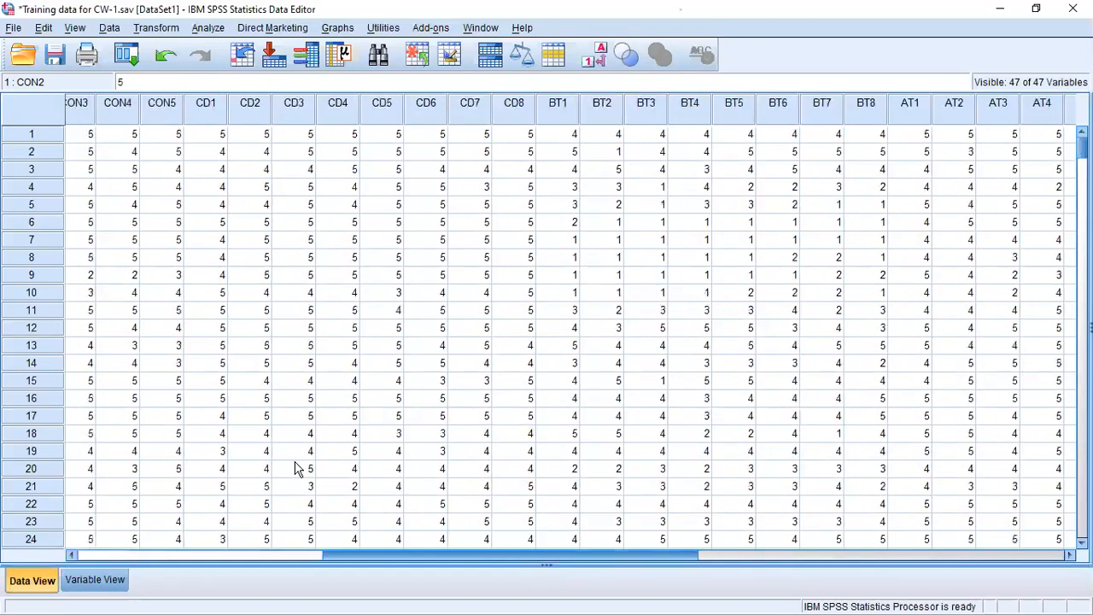
pyautogui.hscroll(12, 298, 468)
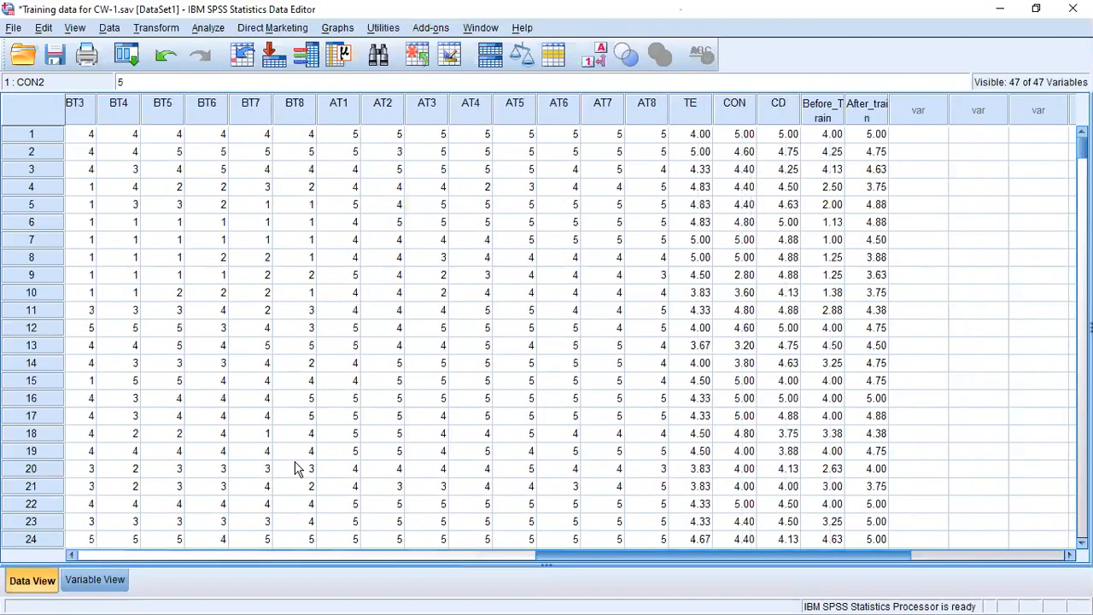
pyautogui.hscroll(4, 298, 468)
pyautogui.hscroll(-20, 298, 467)
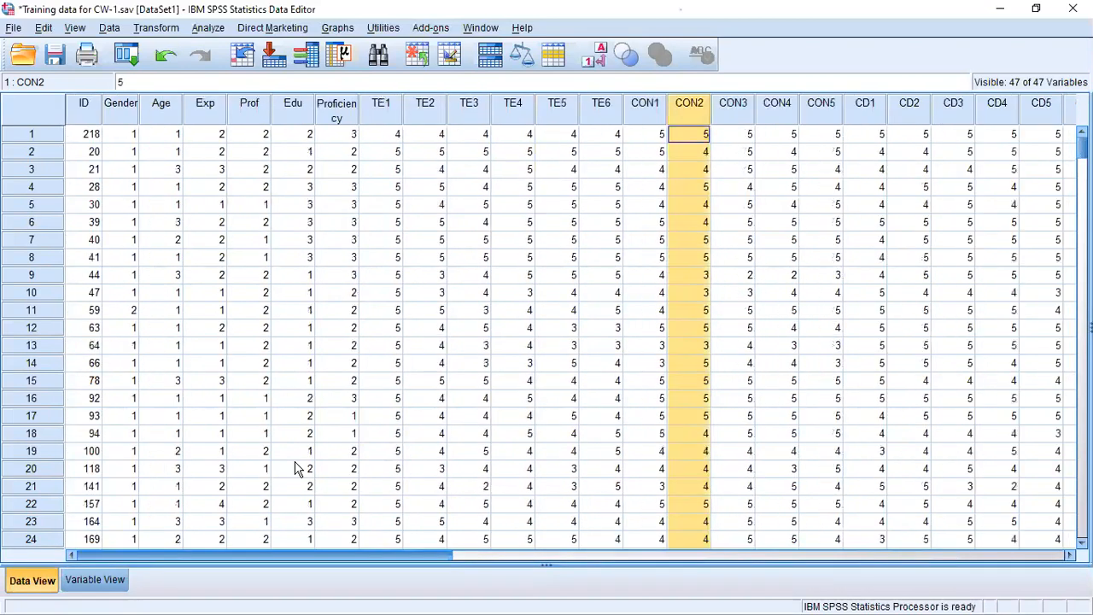
pyautogui.click(1051, 555)
pyautogui.click(179, 555)
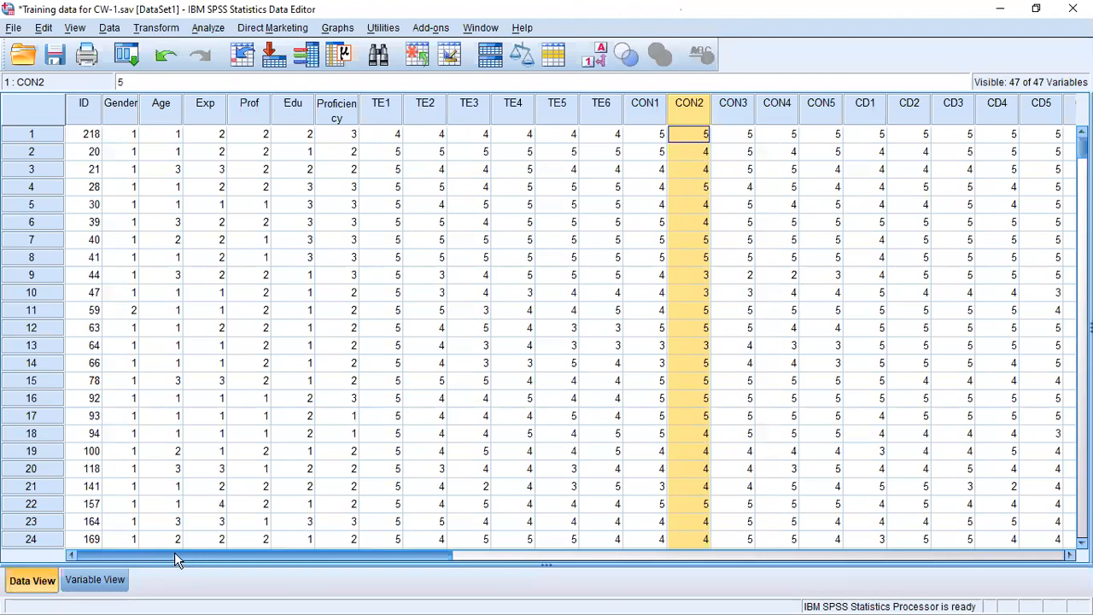
pyautogui.click(380, 109)
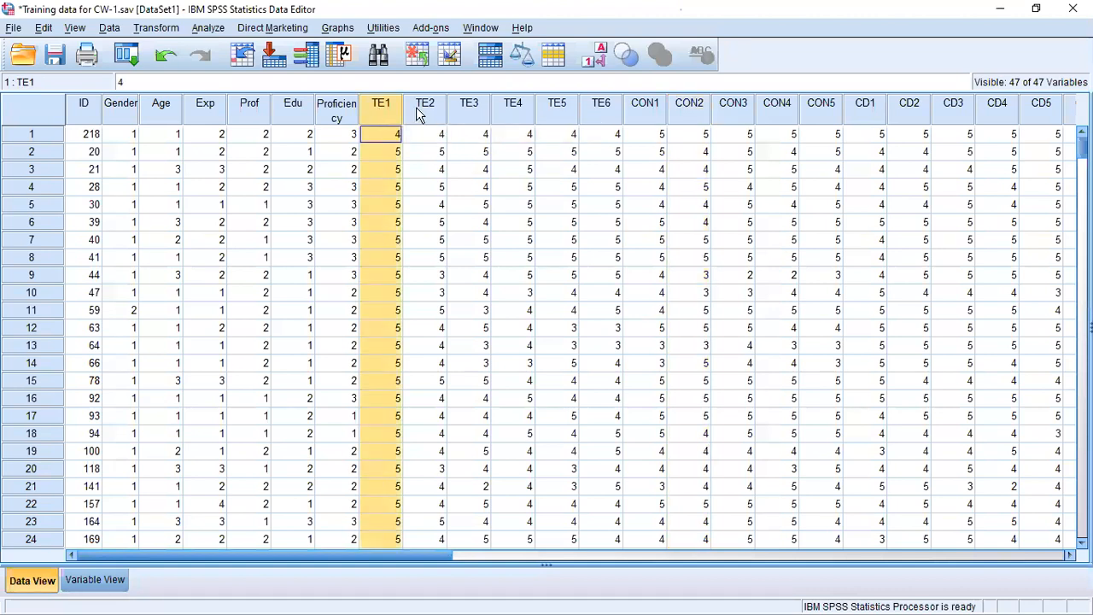
# Select the TE1 and TE2 columns, then display the dataset's variable definitions
pyautogui.keyDown('shift'); pyautogui.click(418, 113); pyautogui.keyUp('shift')
pyautogui.click(95, 579)
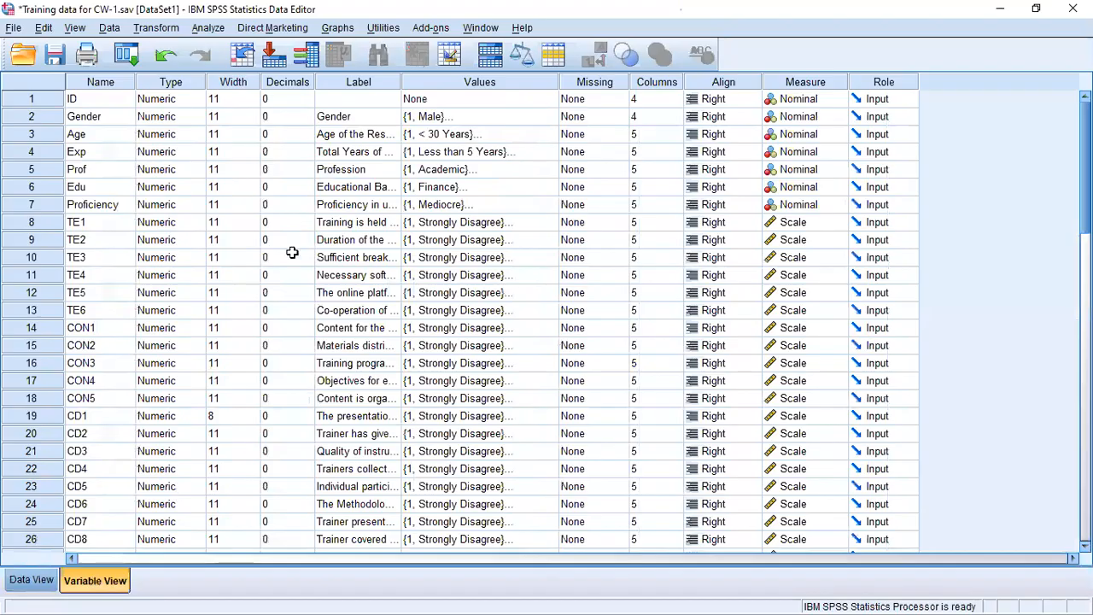
# Switch to the training questionnaire in Word and highlight Section B items 1–6, 7–11 and 12–19 in turn
pyautogui.hotkey('alt', 'Tab')
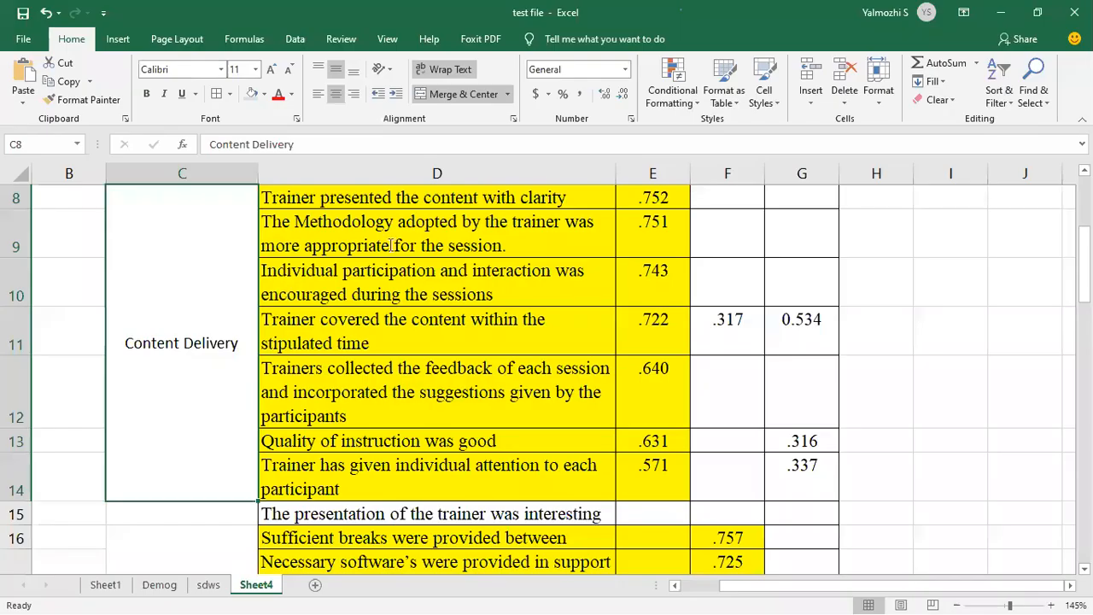
pyautogui.hotkey('alt', 'Tab')
pyautogui.moveTo(407, 234); pyautogui.dragTo(426, 309)
pyautogui.moveTo(395, 213); pyautogui.dragTo(427, 308)
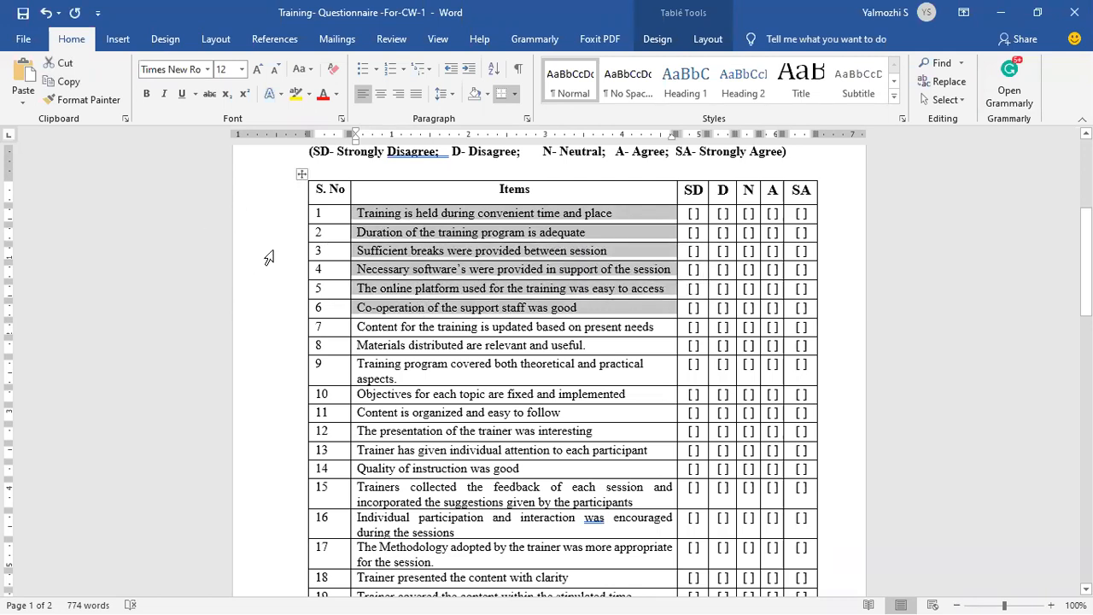
pyautogui.moveTo(371, 334); pyautogui.dragTo(384, 420)
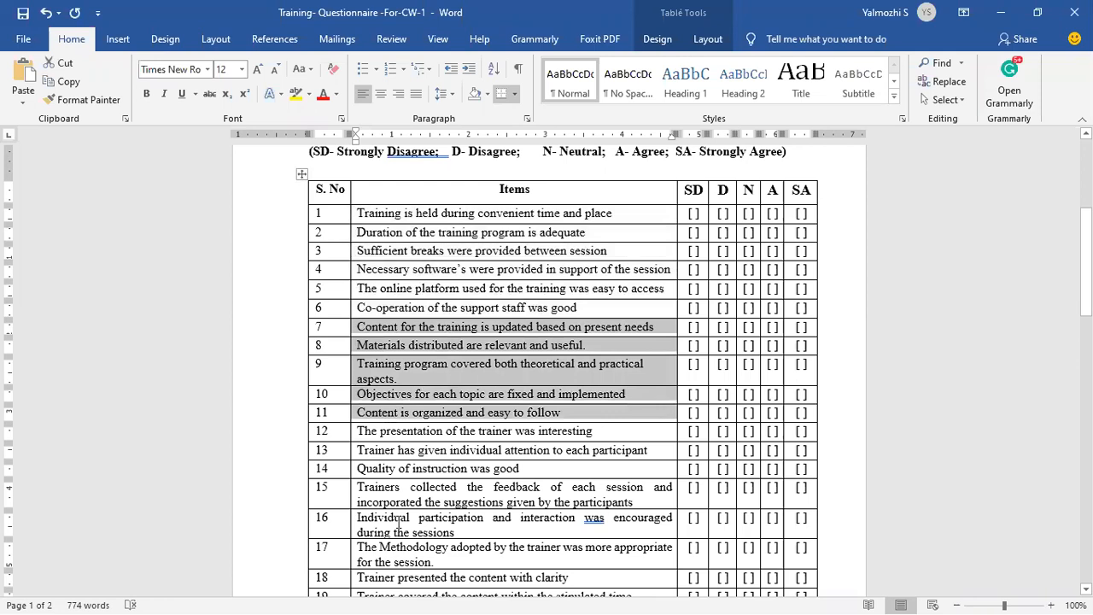
pyautogui.moveTo(386, 431); pyautogui.dragTo(392, 578)
pyautogui.scroll(-1, 386, 376)
pyautogui.moveTo(386, 376); pyautogui.dragTo(415, 544)
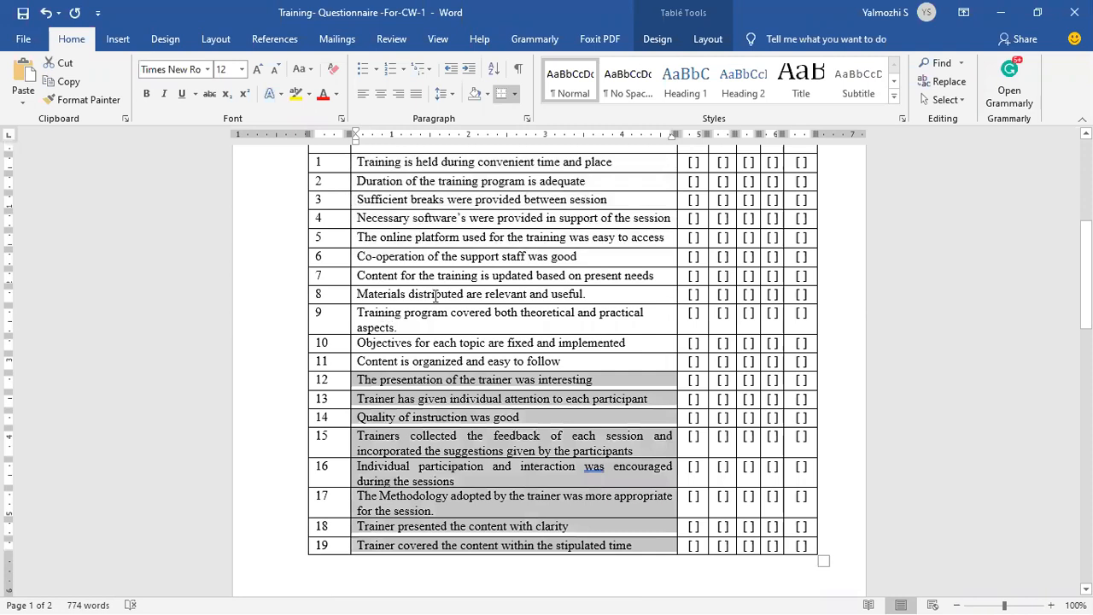
# Go through items 1 to 4 of the questionnaire's Before Training and After Training table, highlighting item rows
pyautogui.scroll(-10, 826, 219)
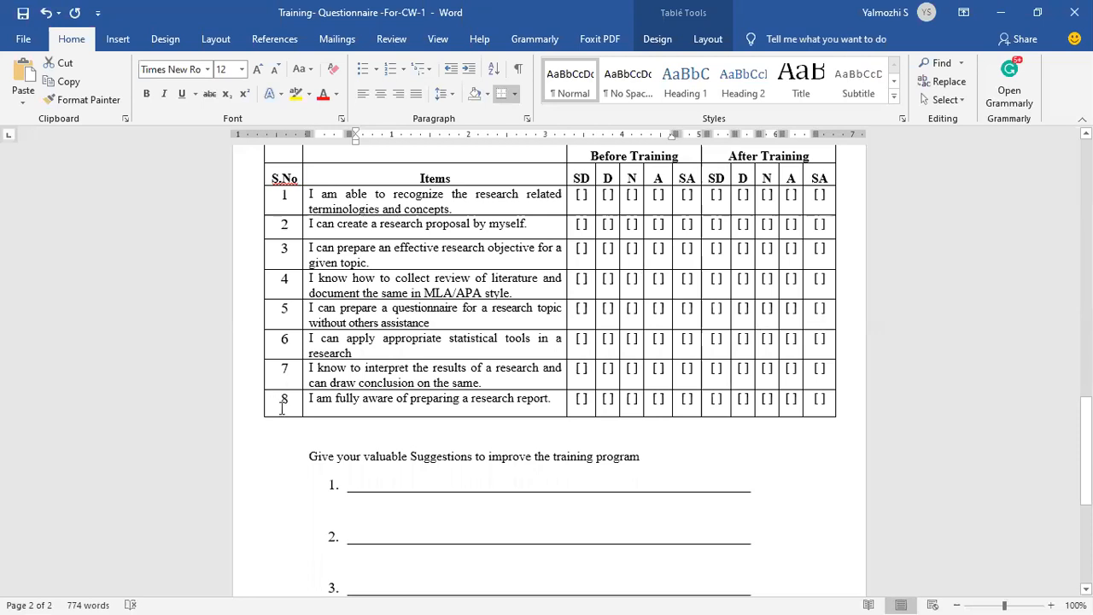
pyautogui.moveTo(291, 201); pyautogui.dragTo(365, 204)
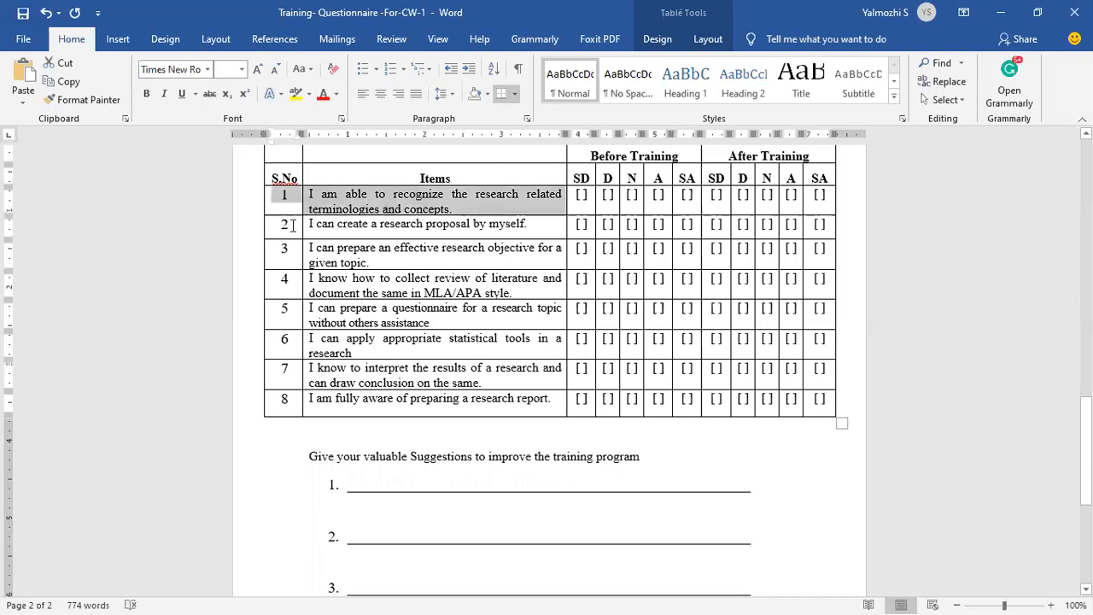
pyautogui.moveTo(295, 228); pyautogui.dragTo(346, 254)
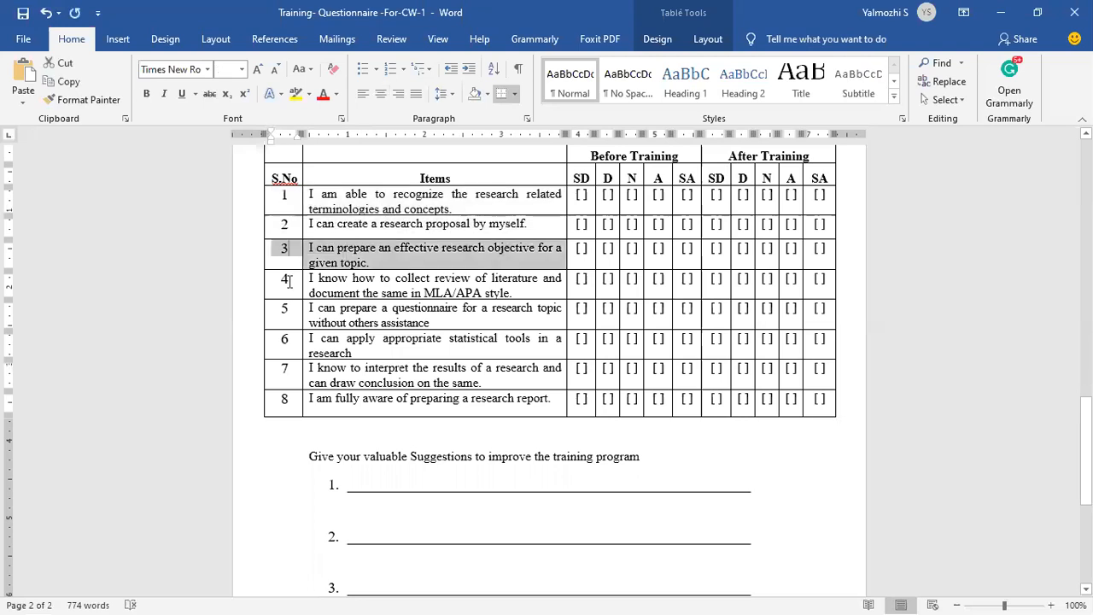
pyautogui.moveTo(290, 282); pyautogui.dragTo(352, 282)
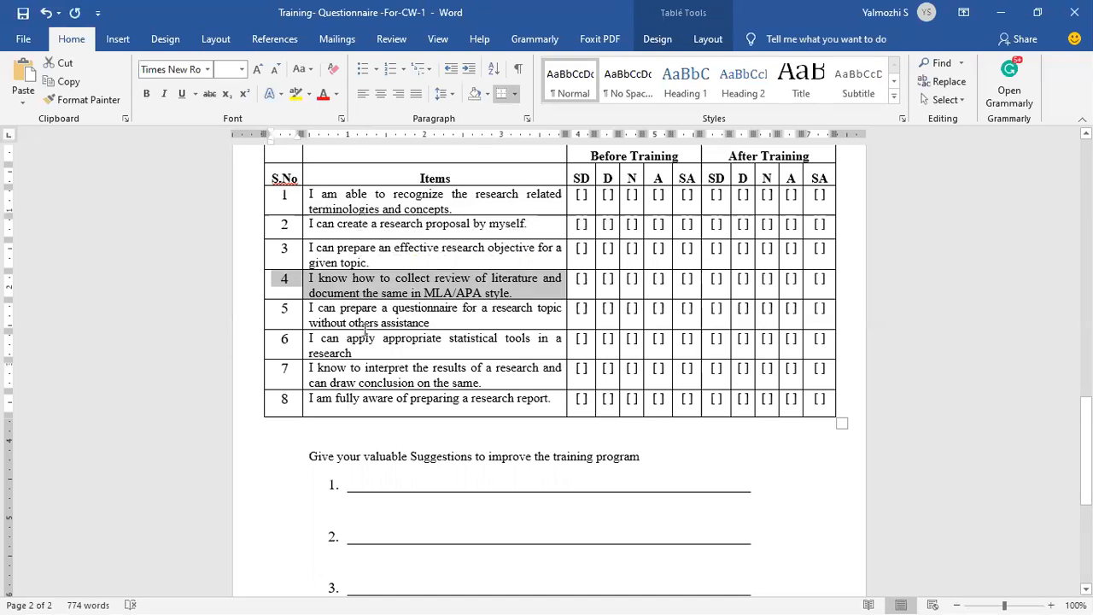
# Return to the questionnaire's Section B and highlight training items 1 to 8
pyautogui.scroll(8, 366, 329)
pyautogui.scroll(5, 366, 329)
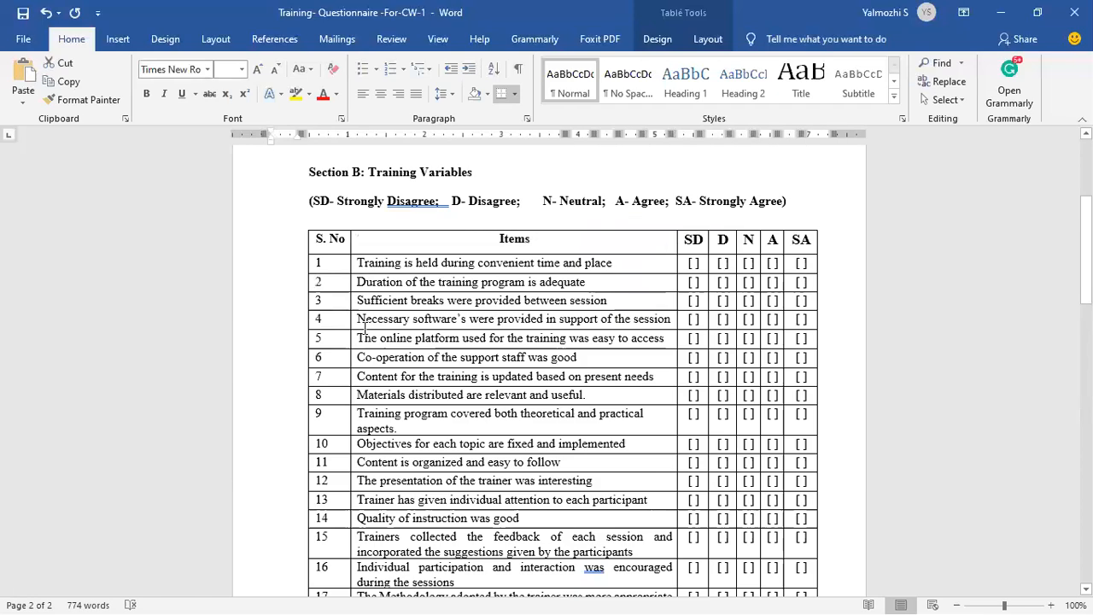
pyautogui.scroll(3, 425, 418)
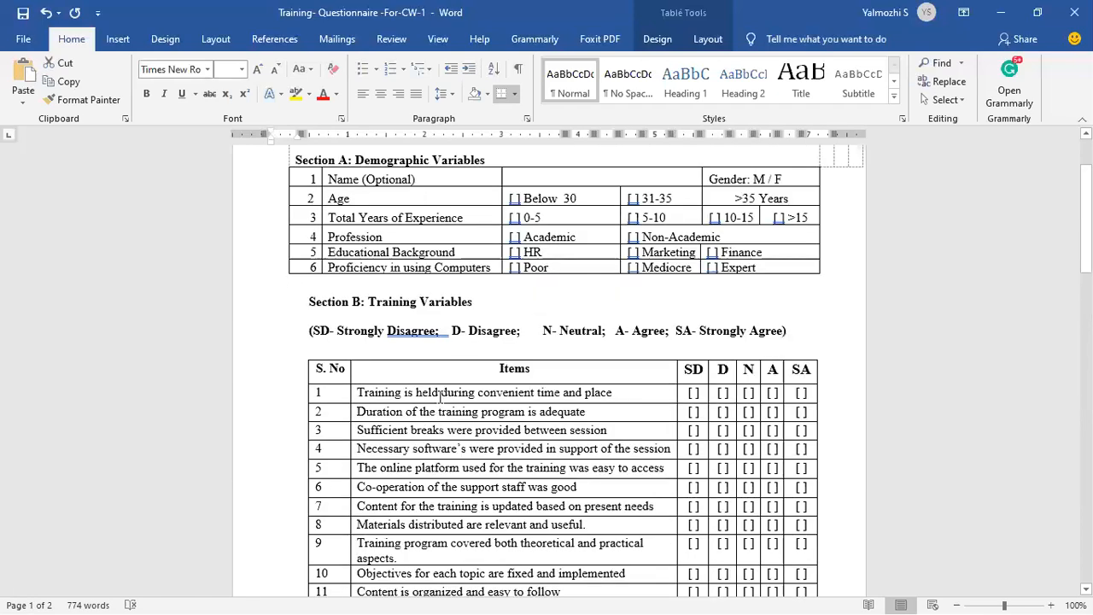
pyautogui.moveTo(448, 507); pyautogui.dragTo(453, 526)
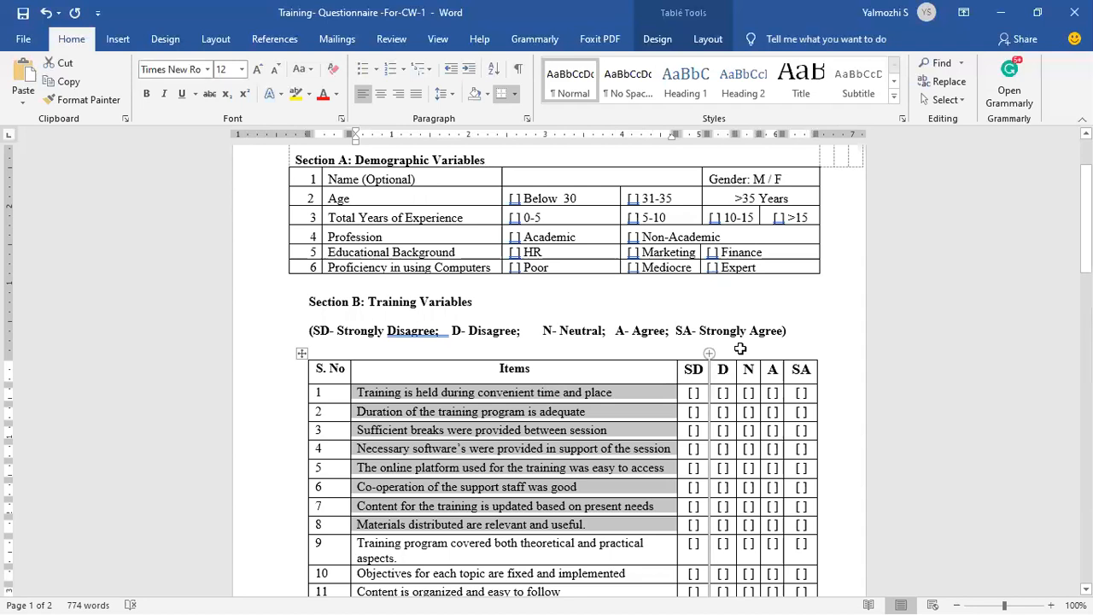
# Switch to the rotated component matrix in Excel and examine the Content Delivery group
pyautogui.hotkey('alt', 'Tab')
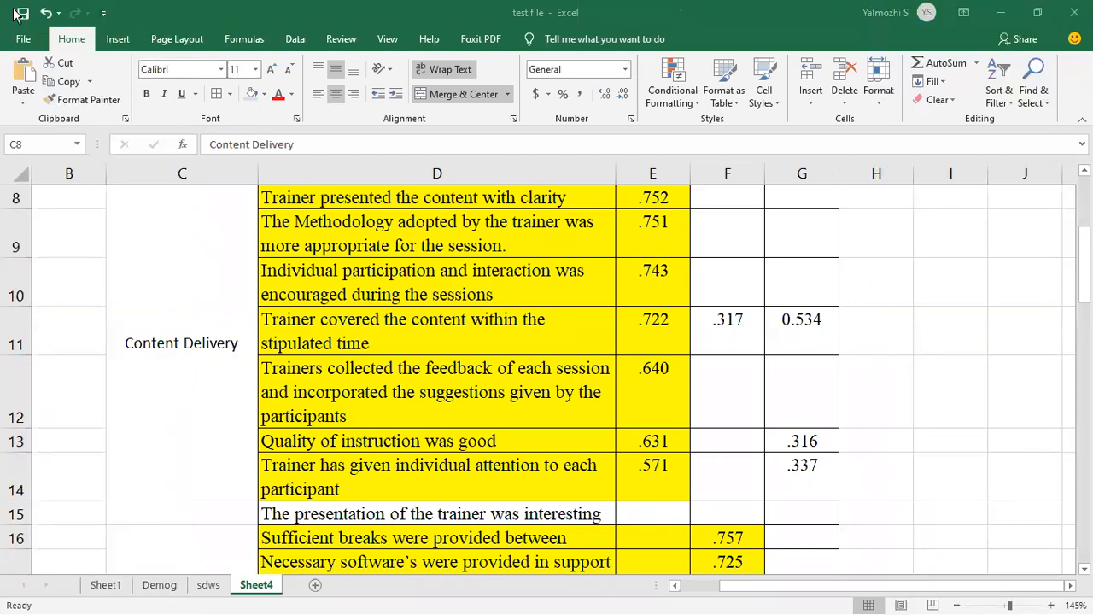
pyautogui.click(189, 385)
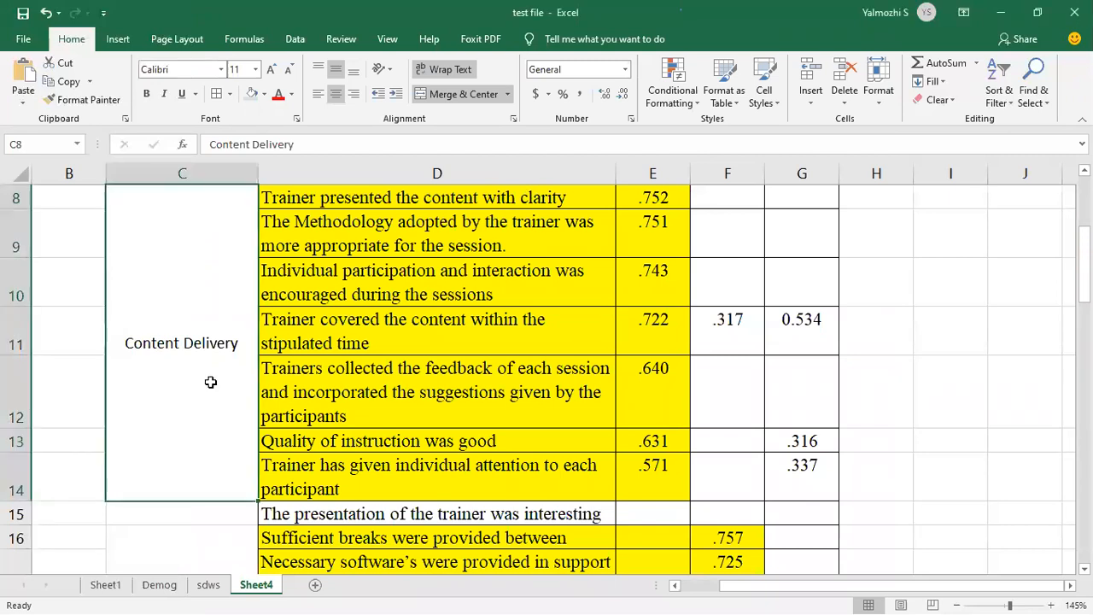
pyautogui.hotkey('alt', 'Tab')
pyautogui.click(212, 411)
pyautogui.scroll(1, 212, 411)
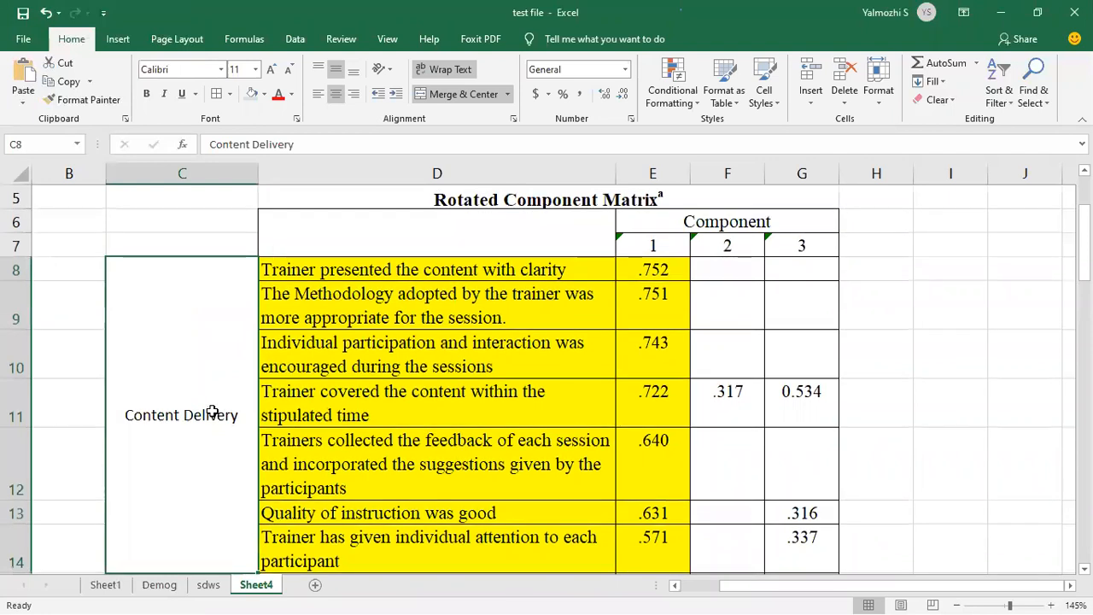
pyautogui.scroll(-1, 210, 412)
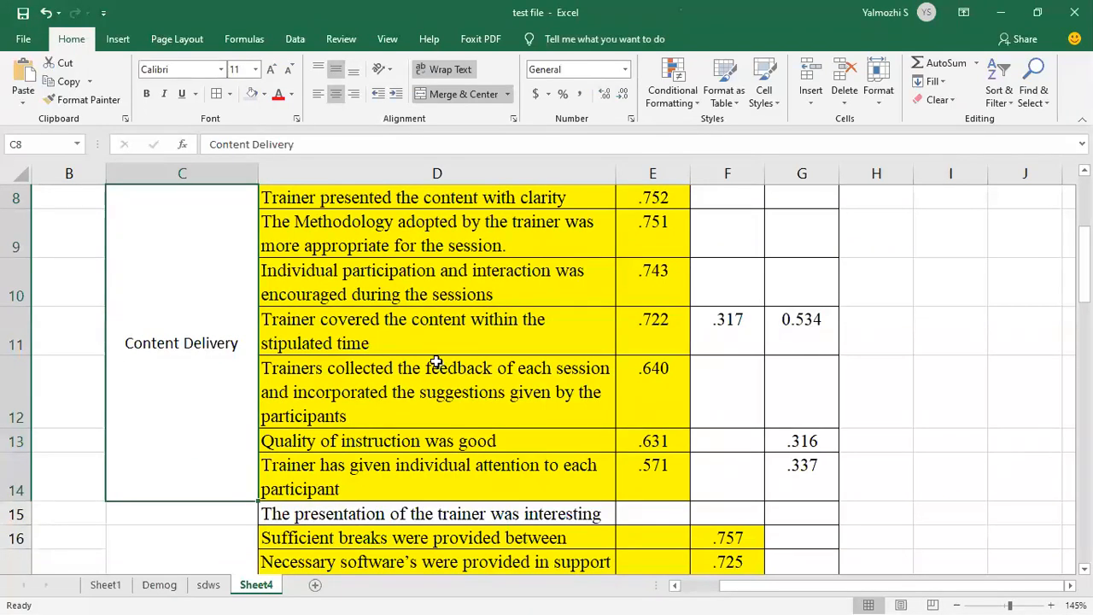
# Highlight the Content Delivery item statements, first D10:D13 and then D8:D14
pyautogui.click(436, 332)
pyautogui.moveTo(475, 292); pyautogui.dragTo(521, 439)
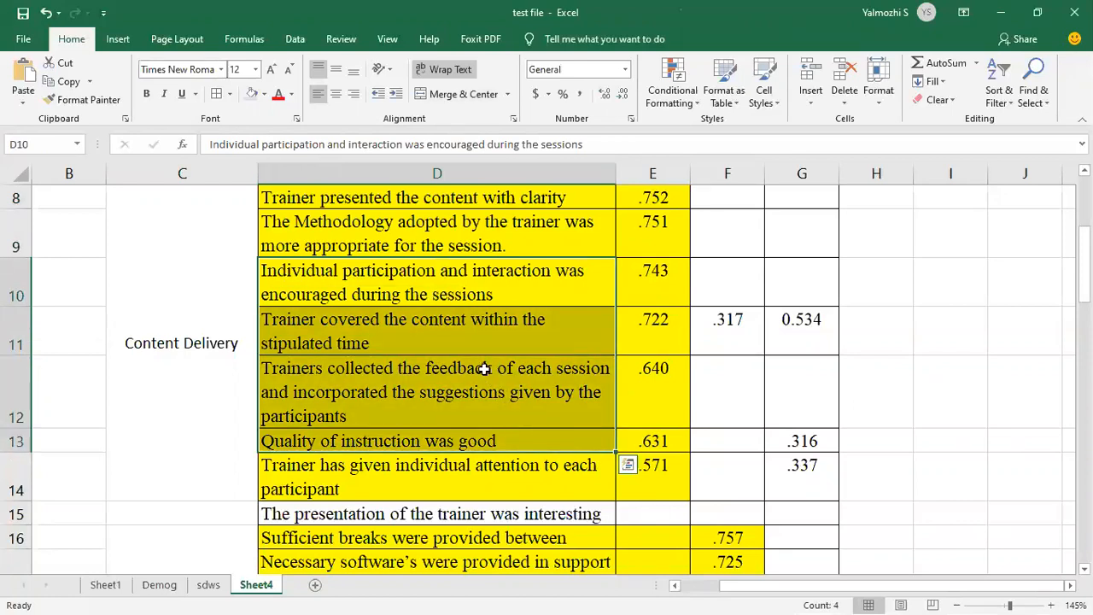
pyautogui.scroll(1, 484, 367)
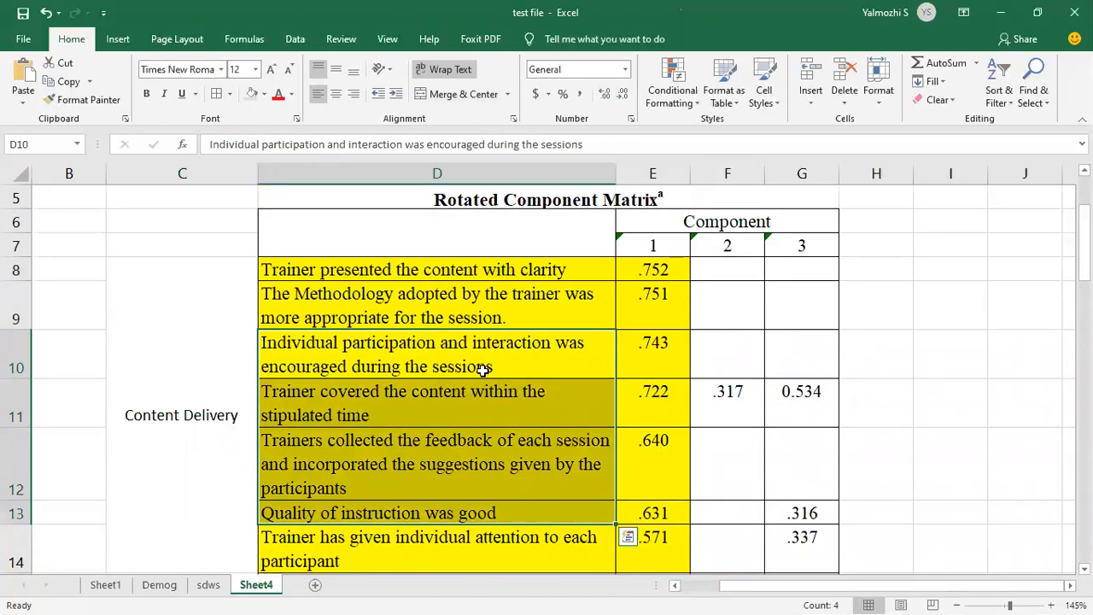
pyautogui.moveTo(398, 270); pyautogui.dragTo(478, 419)
pyautogui.scroll(-2, 399, 340)
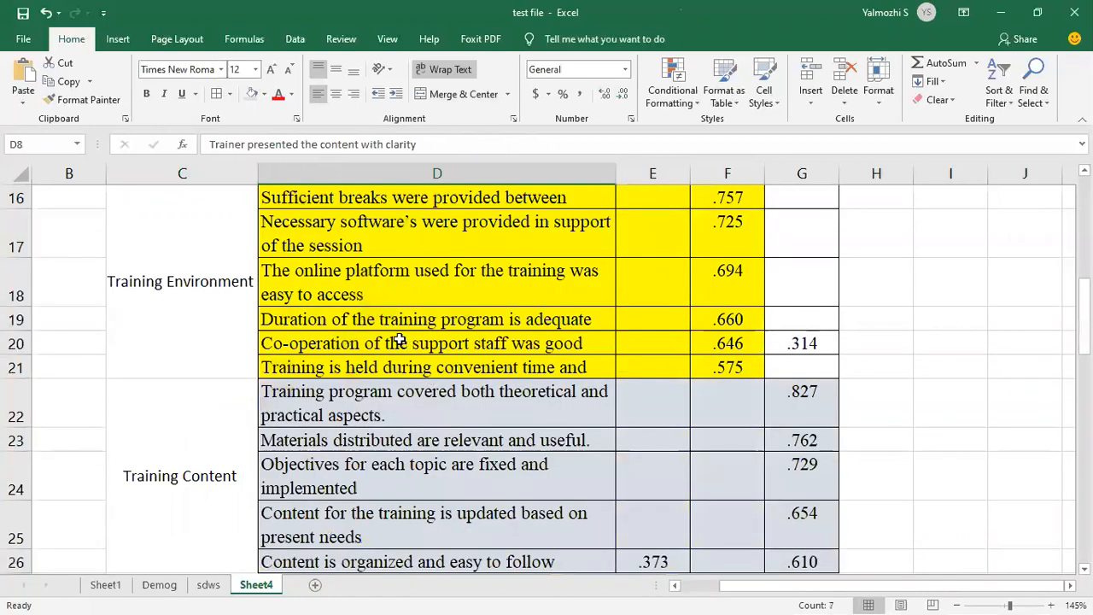
# Highlight the Training Environment items in D16:D21, revisit the first Content Delivery item, and view the Training Content group
pyautogui.scroll(1, 397, 340)
pyautogui.moveTo(372, 295); pyautogui.dragTo(426, 462)
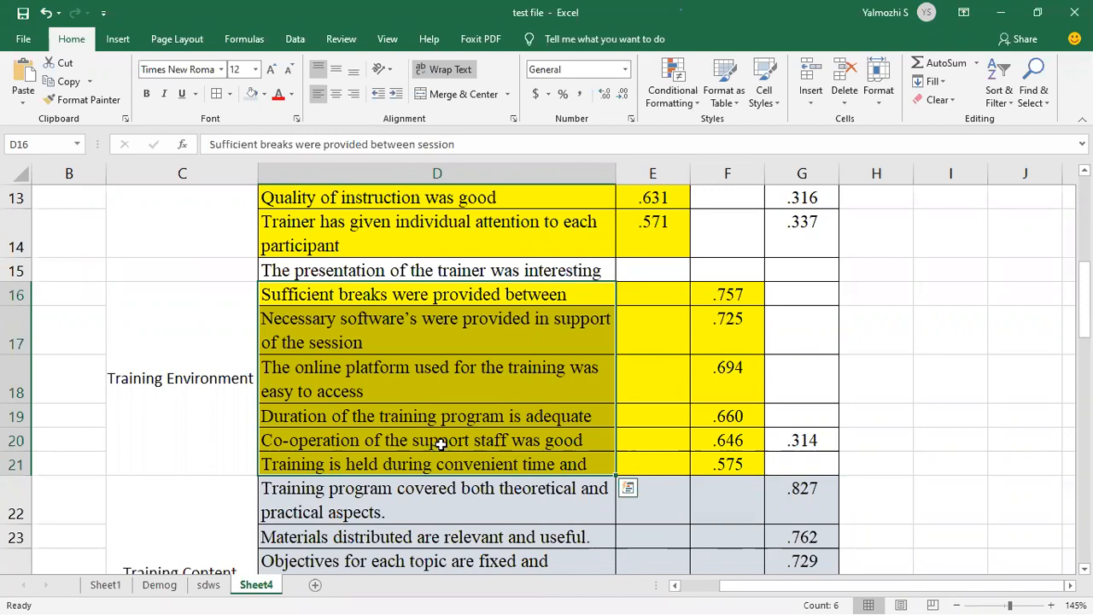
pyautogui.scroll(2, 436, 440)
pyautogui.click(385, 223)
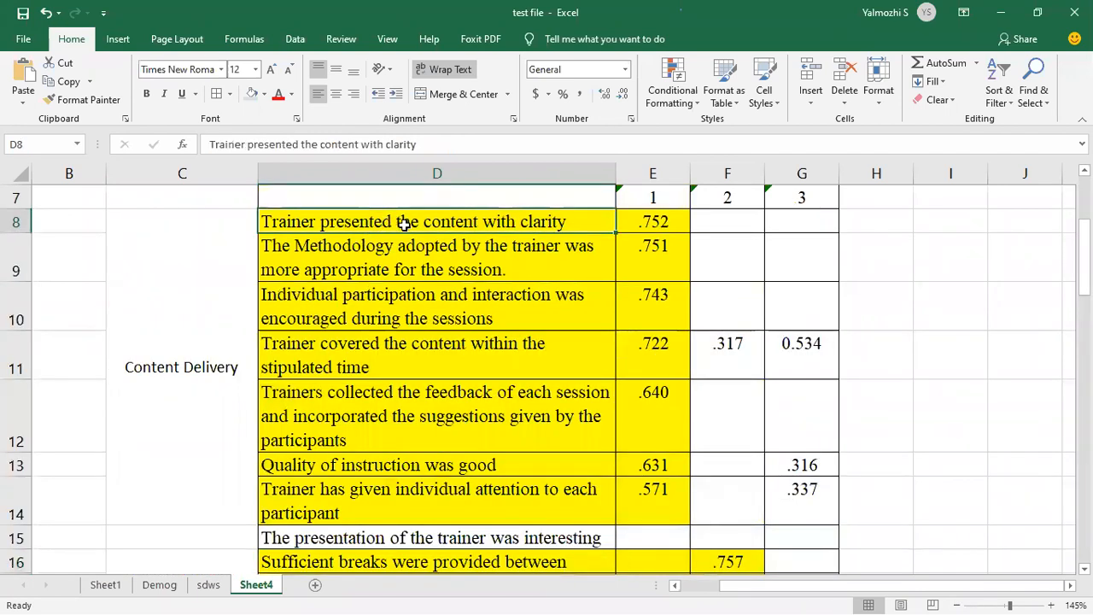
pyautogui.scroll(-3, 436, 261)
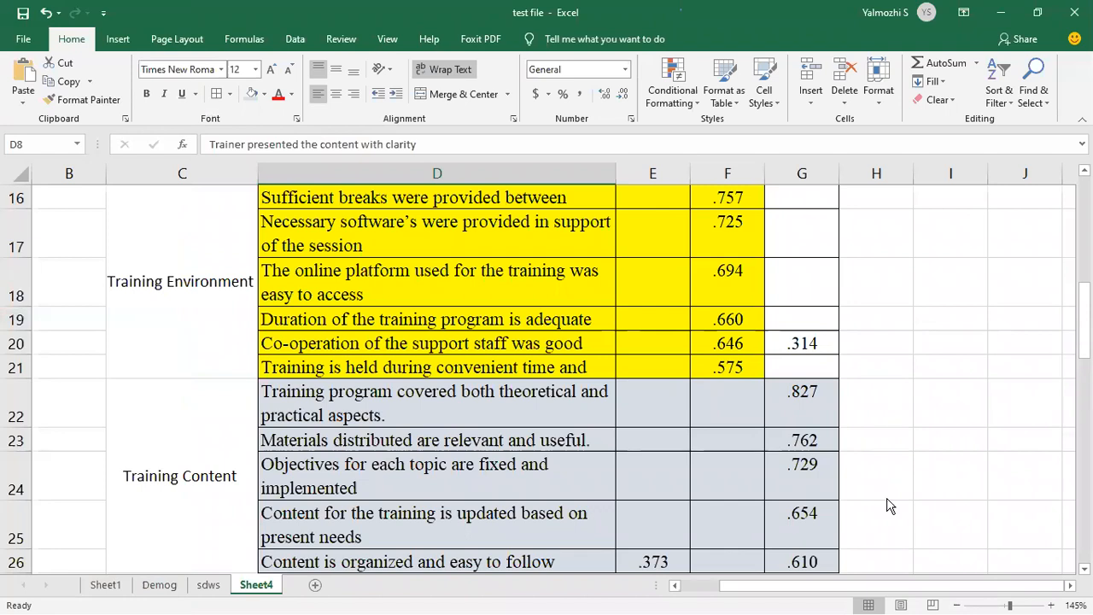
# Minimize the Excel workbook, the Word questionnaire and the SPSS Data Editor to reveal the desktop
pyautogui.click(999, 15)
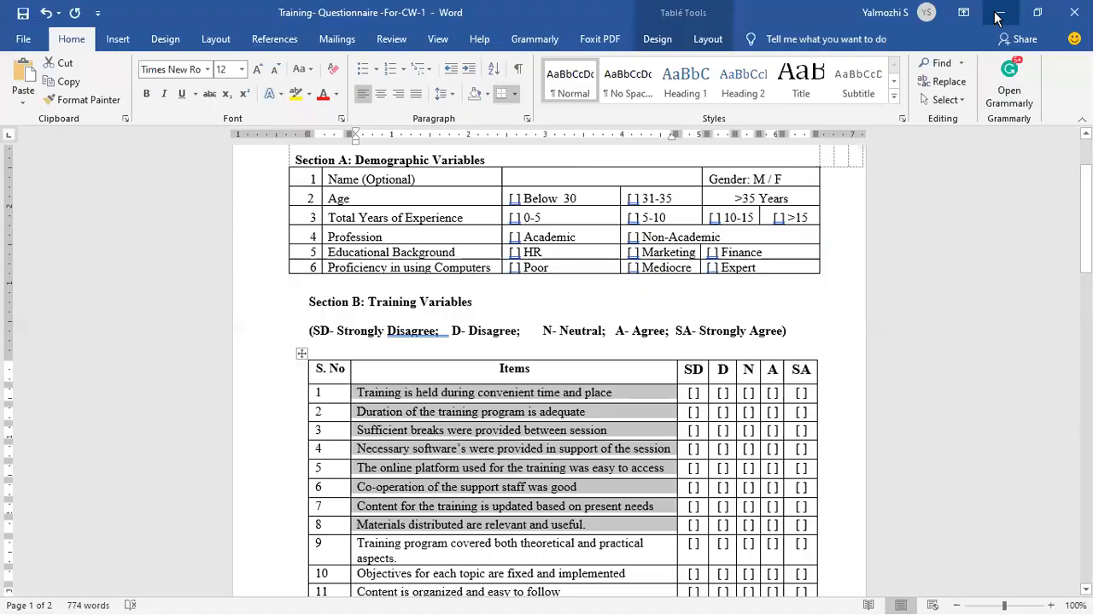
pyautogui.click(997, 16)
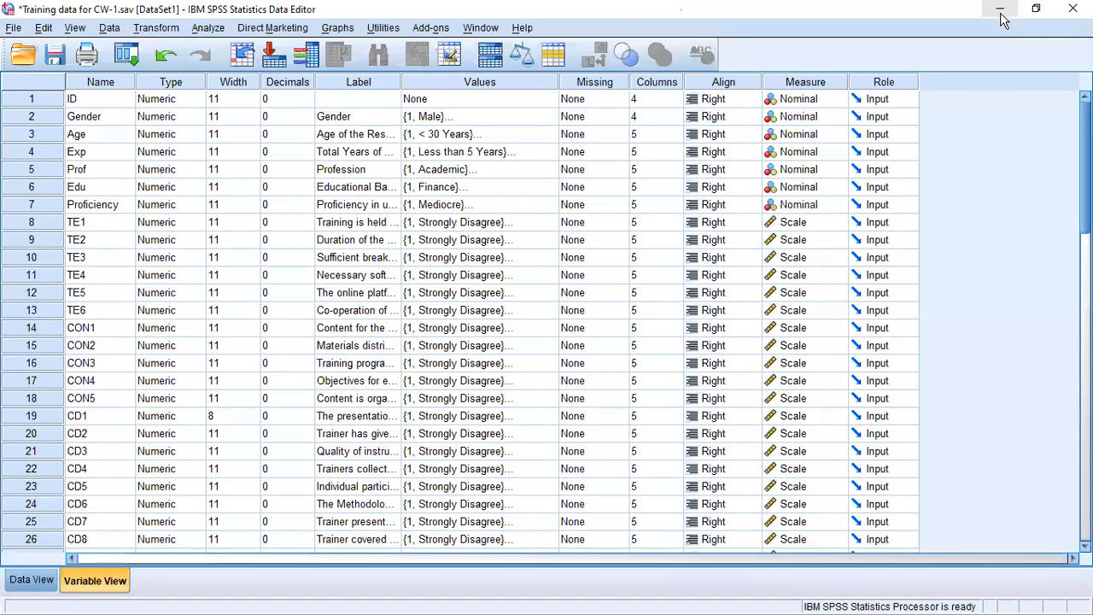
pyautogui.click(1000, 12)
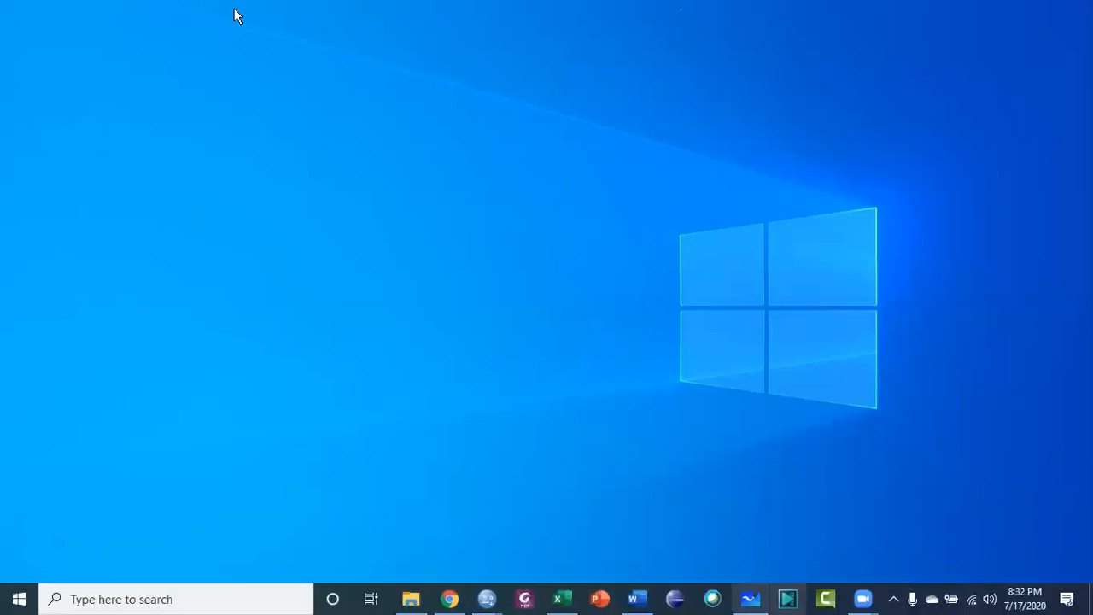
pyautogui.moveTo(863, 601)
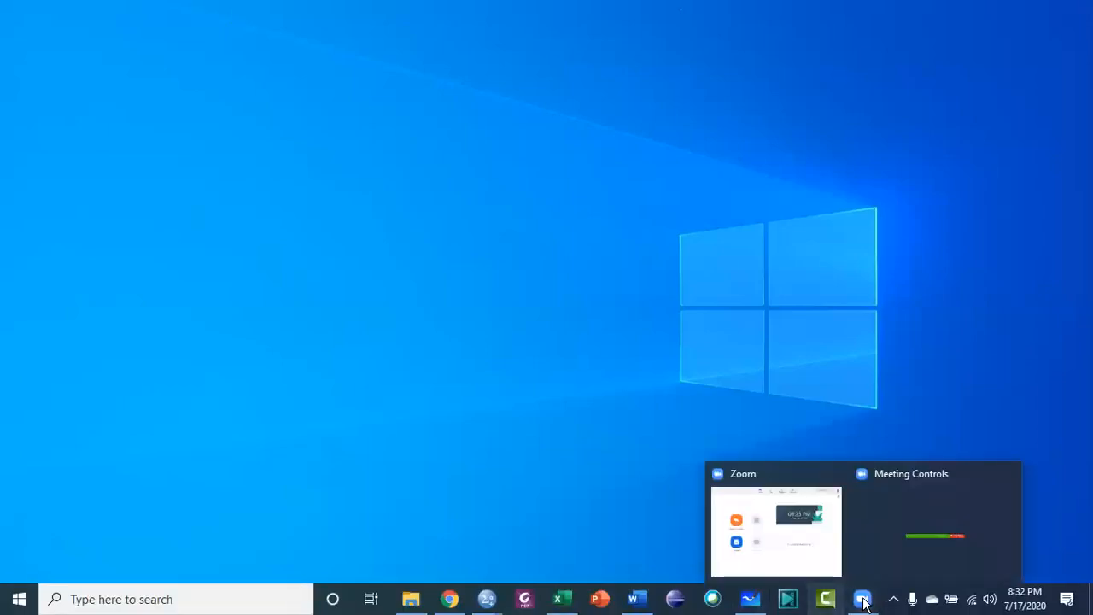
# Open the recent Word document "CW-1 Quizzizz evaluation" and look through its quiz links and access details
pyautogui.click(645, 603)
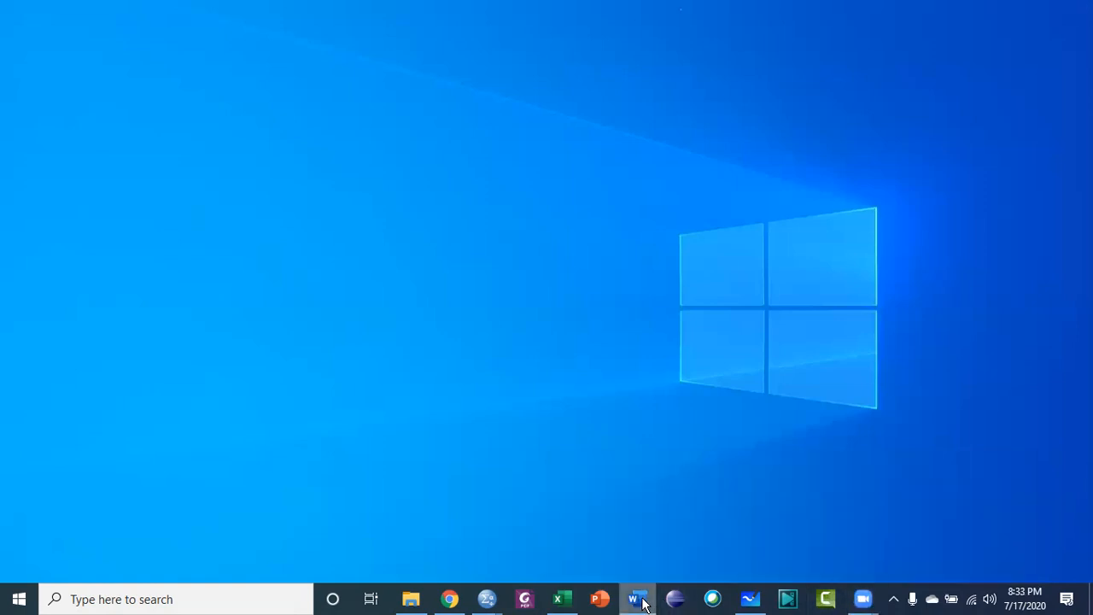
pyautogui.moveTo(645, 603); pyautogui.dragTo(635, 515)
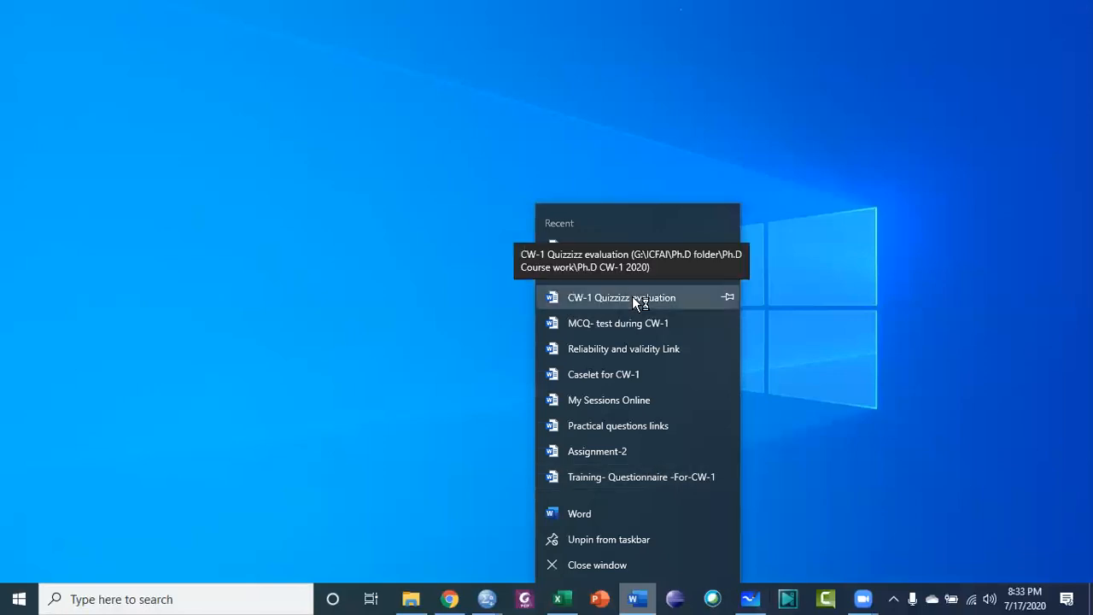
pyautogui.click(633, 295)
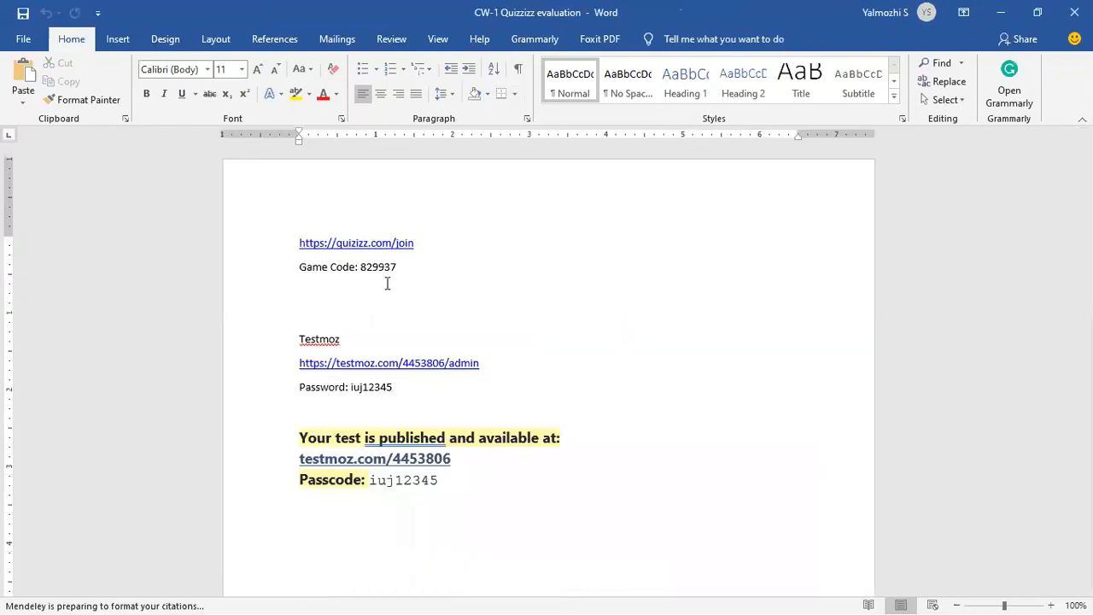
pyautogui.scroll(-3, 387, 284)
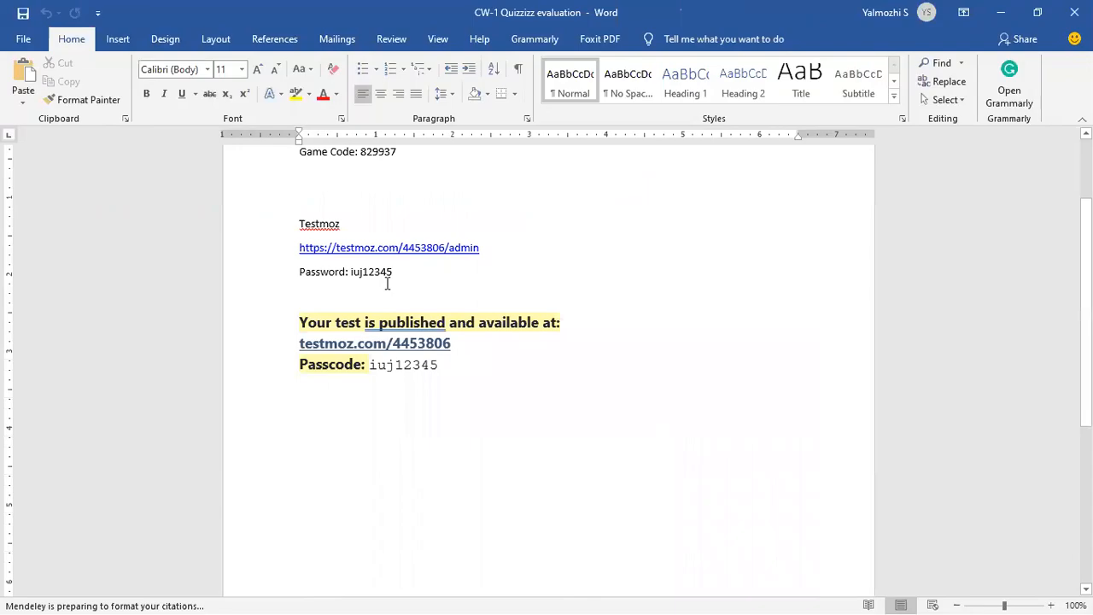